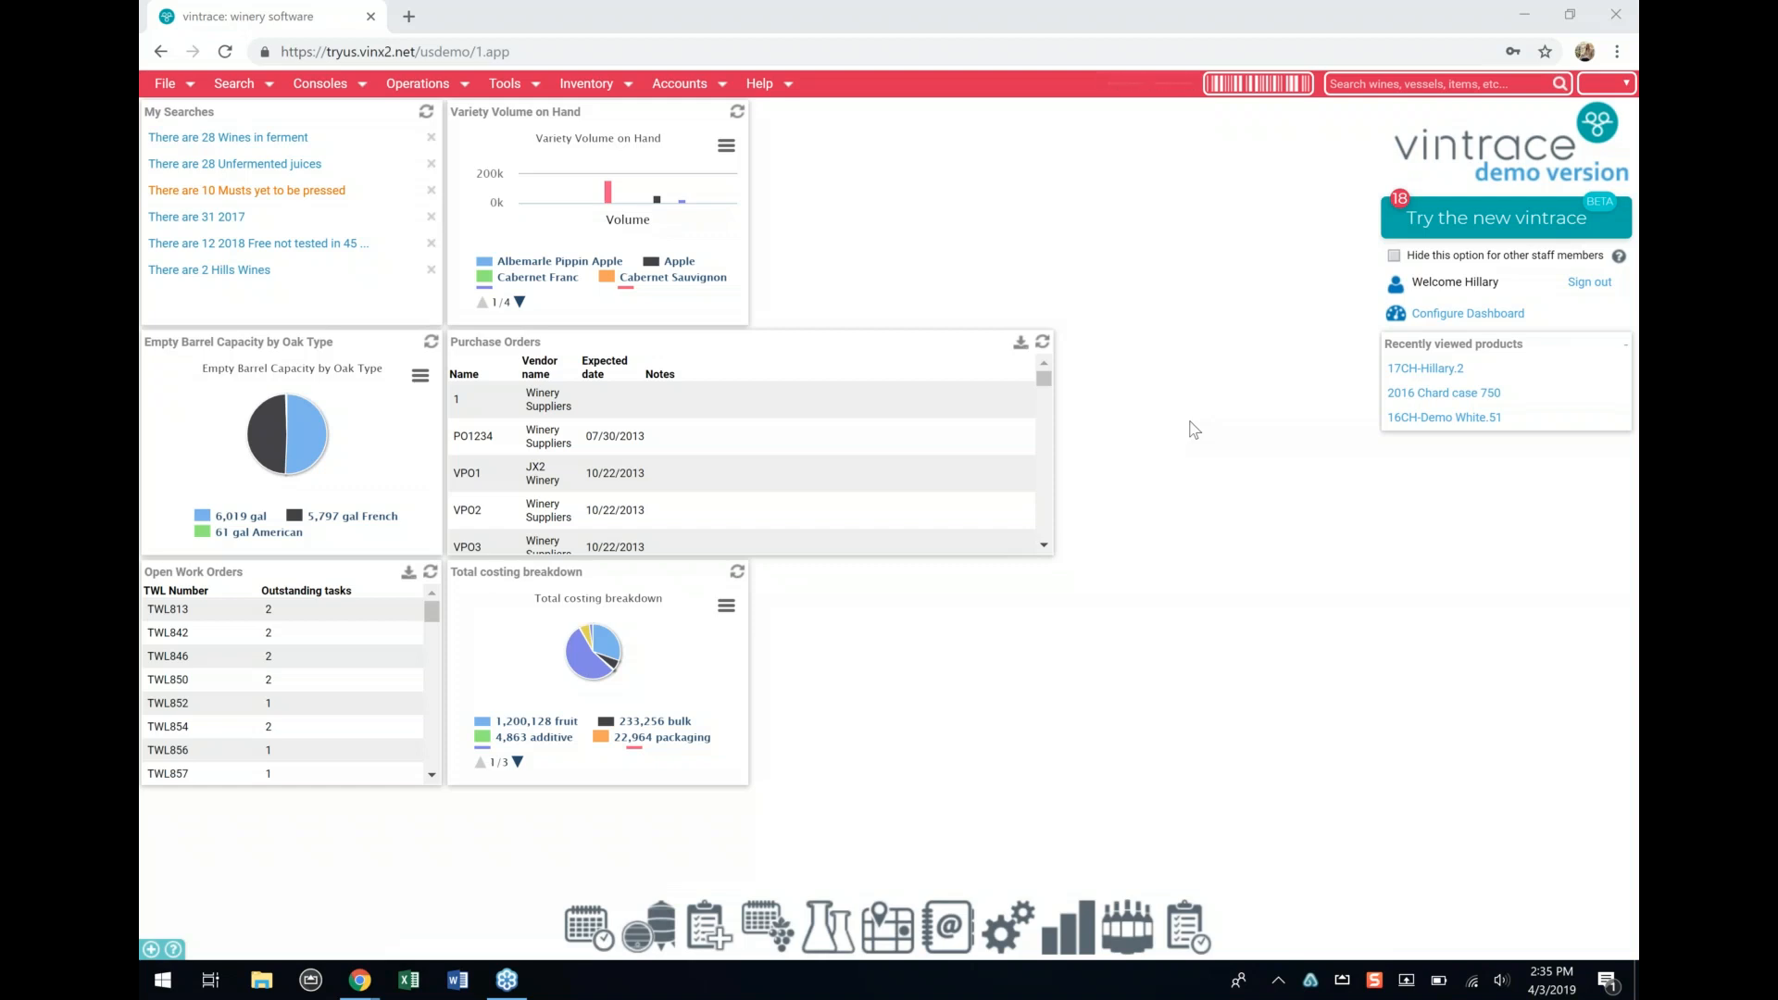
Step: View the running cost breakdown of the first recently viewed product, and close its overview
click(1420, 371)
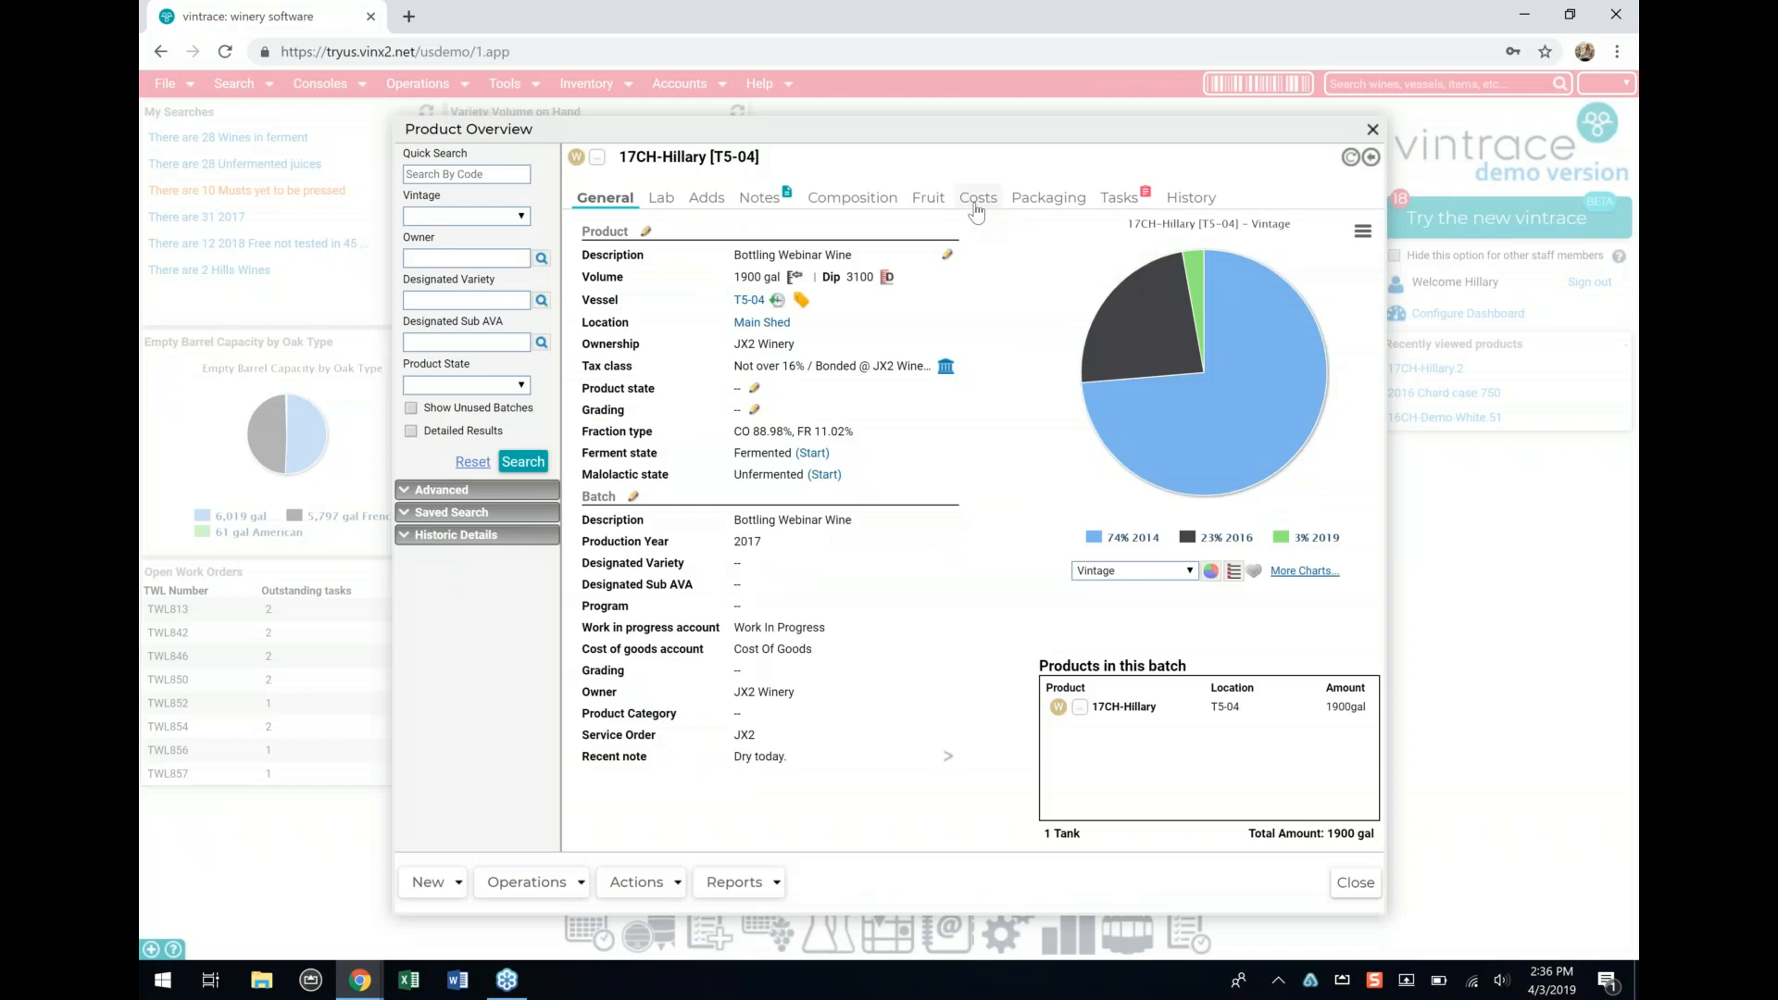
click(977, 199)
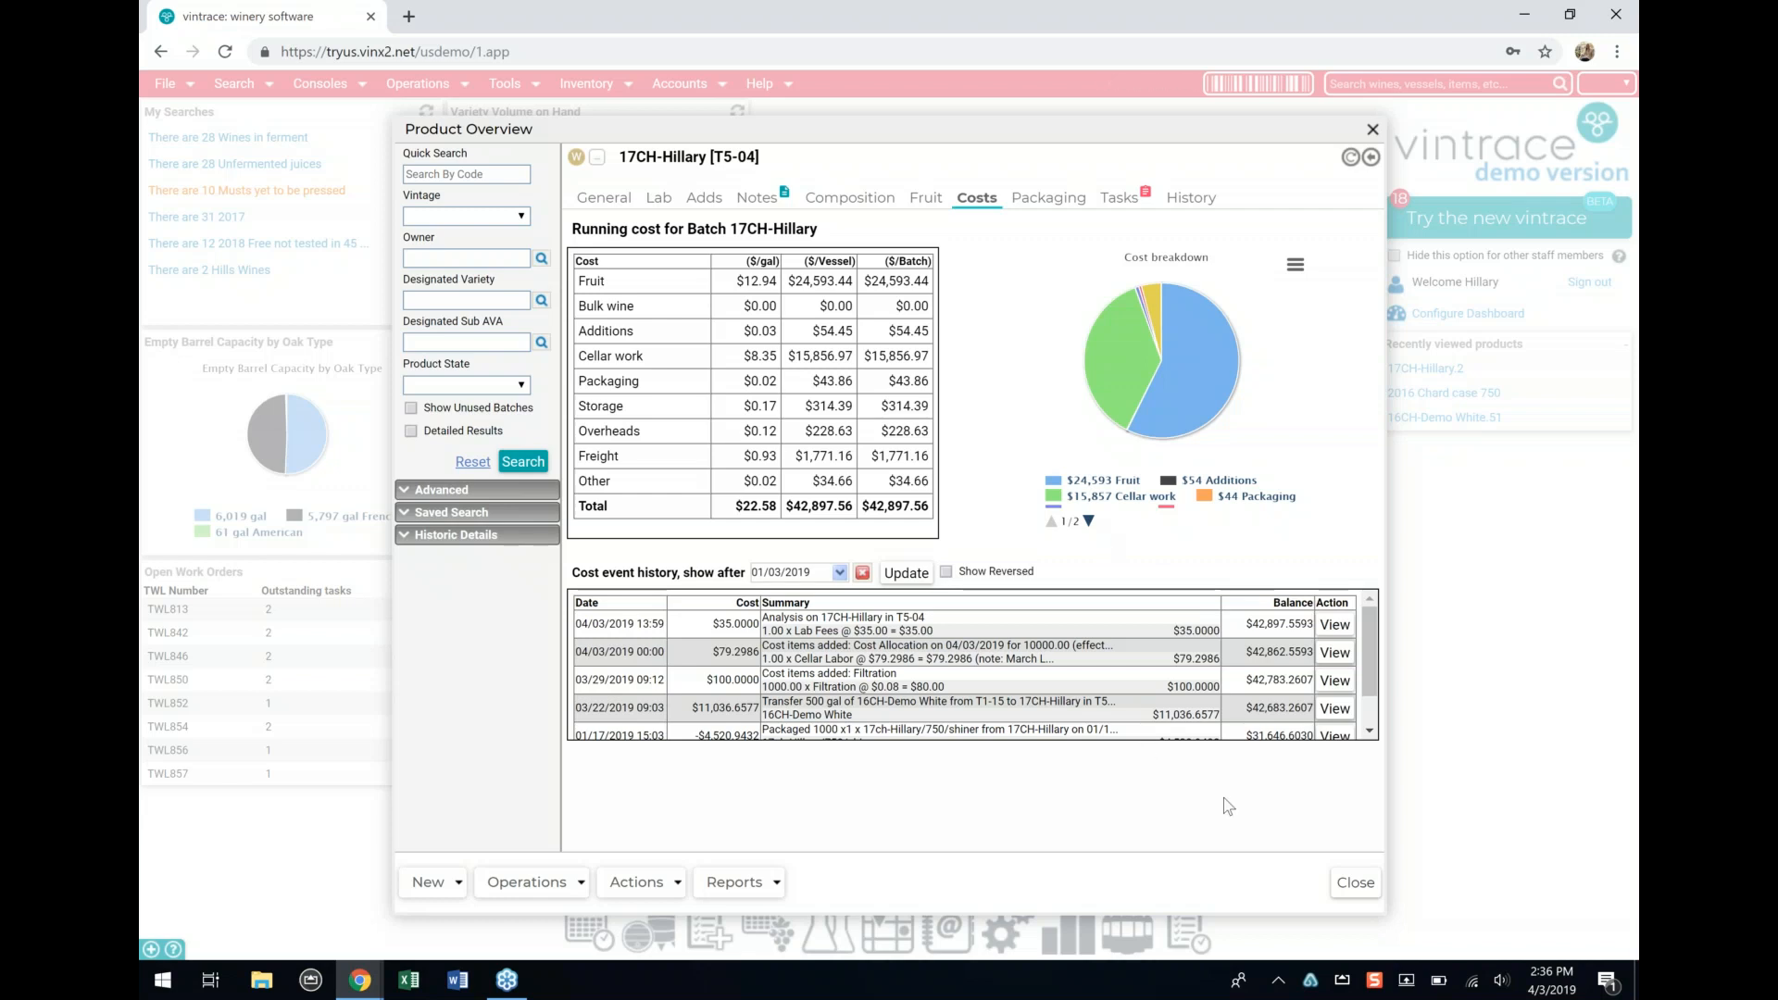
right_click(1366, 892)
key(Escape)
click(1357, 882)
Step: Examine the cost-related permissions of the signed-in staff member's system user record, and leave the address book without saving
click(946, 926)
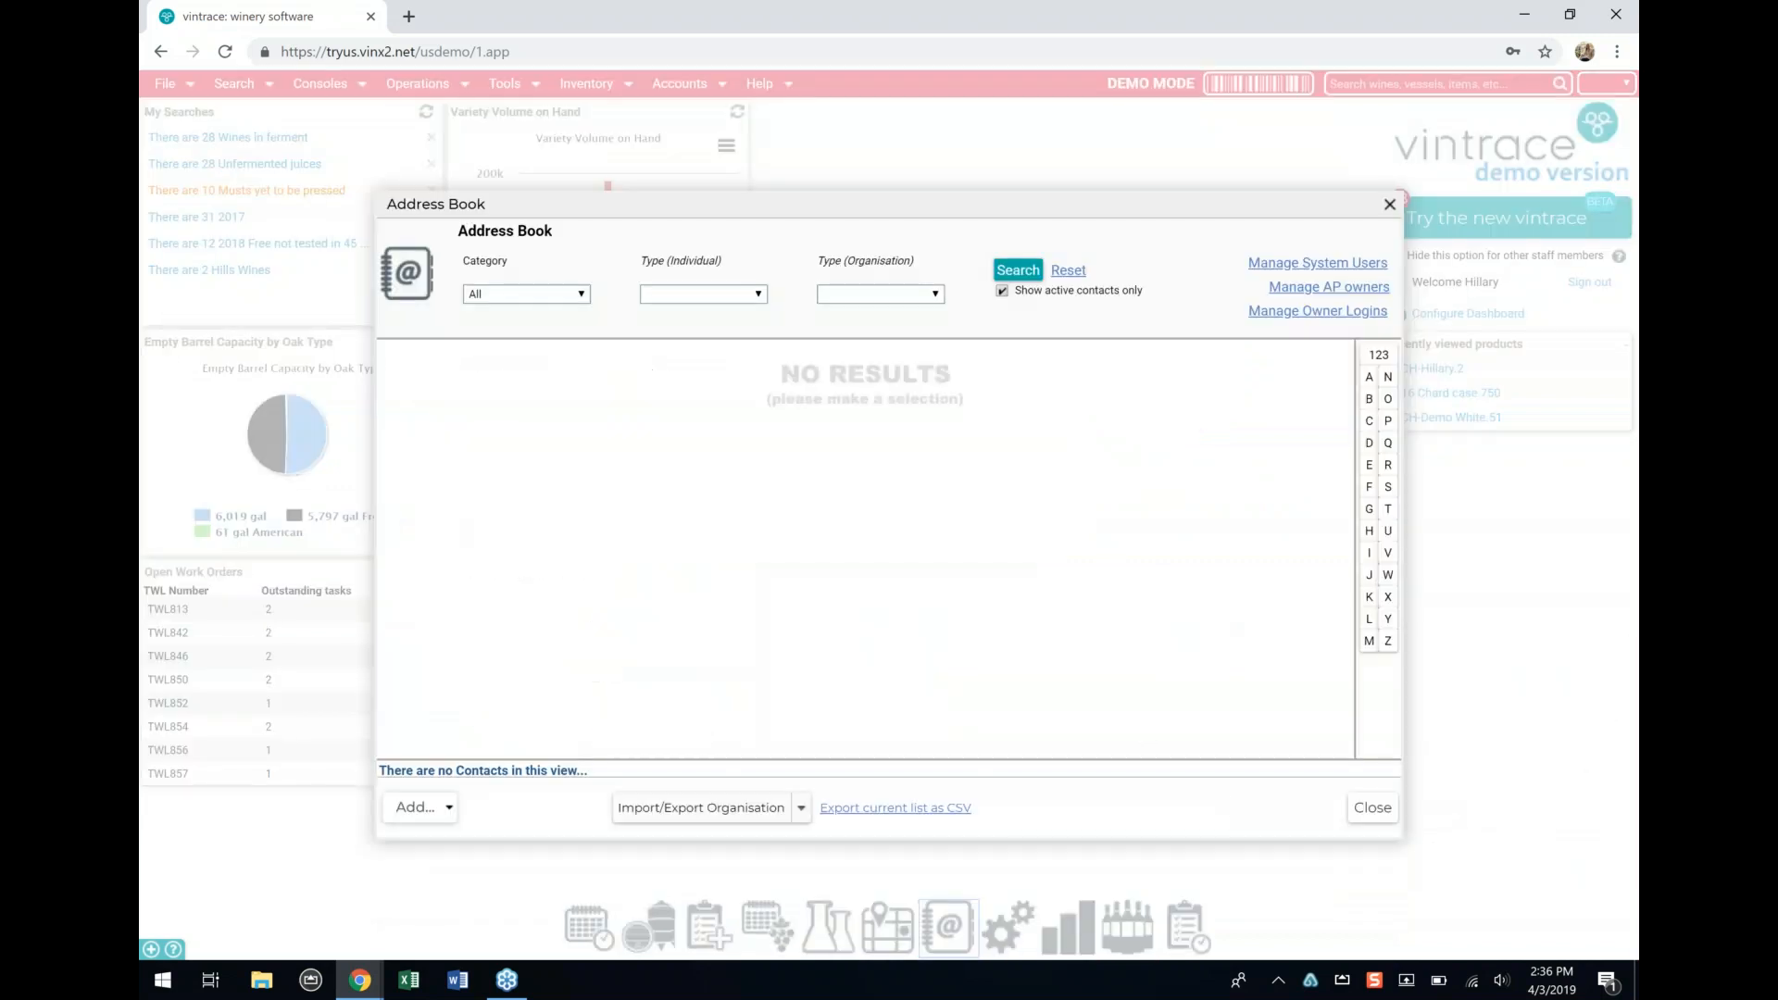
click(1302, 265)
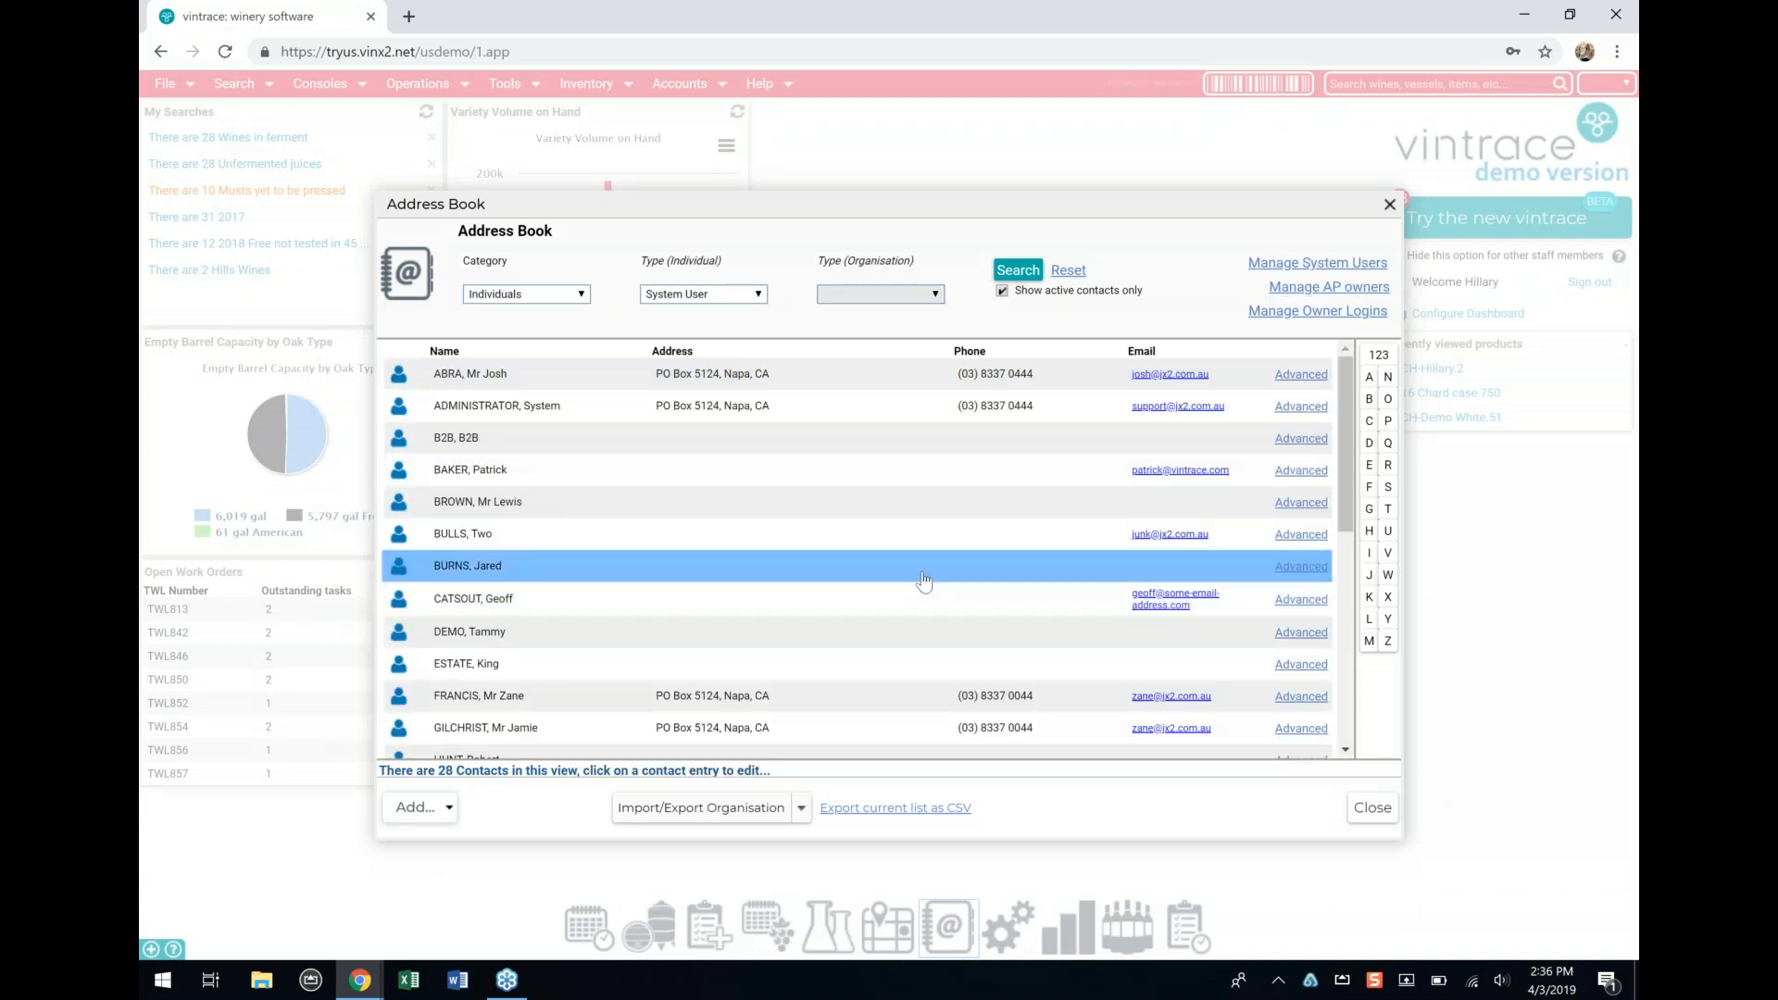
scroll(921, 628, down, 2)
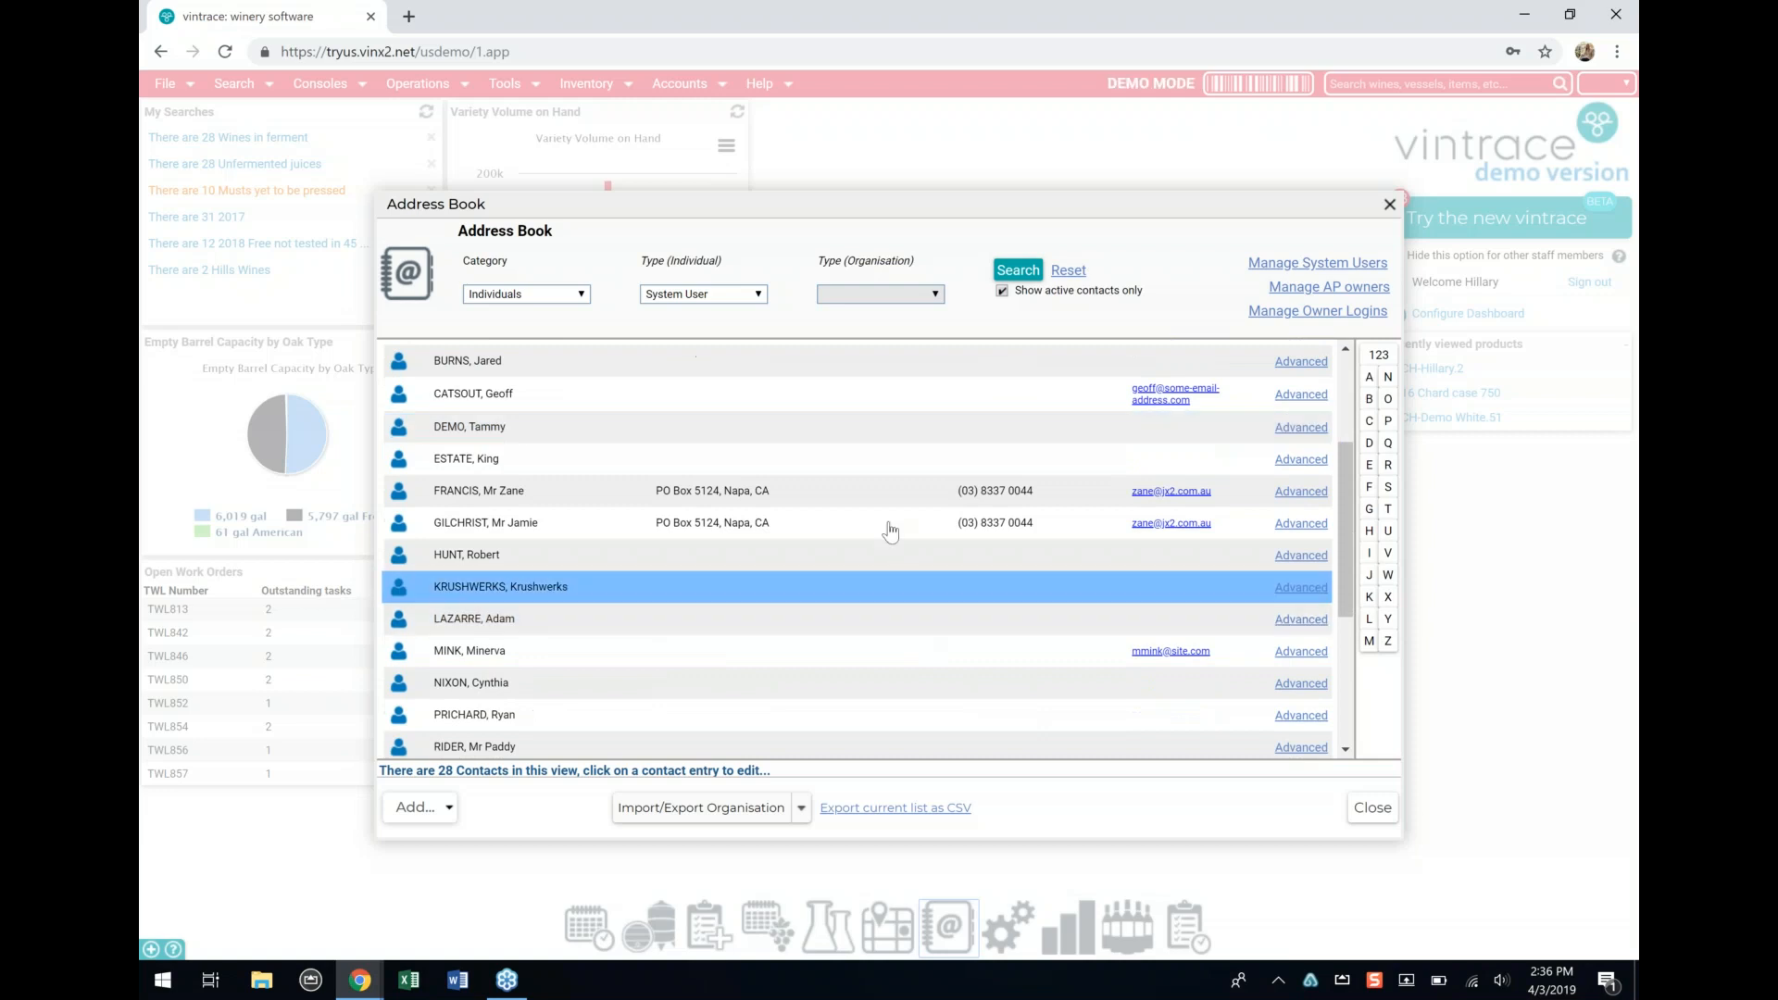
scroll(884, 616, down, 2)
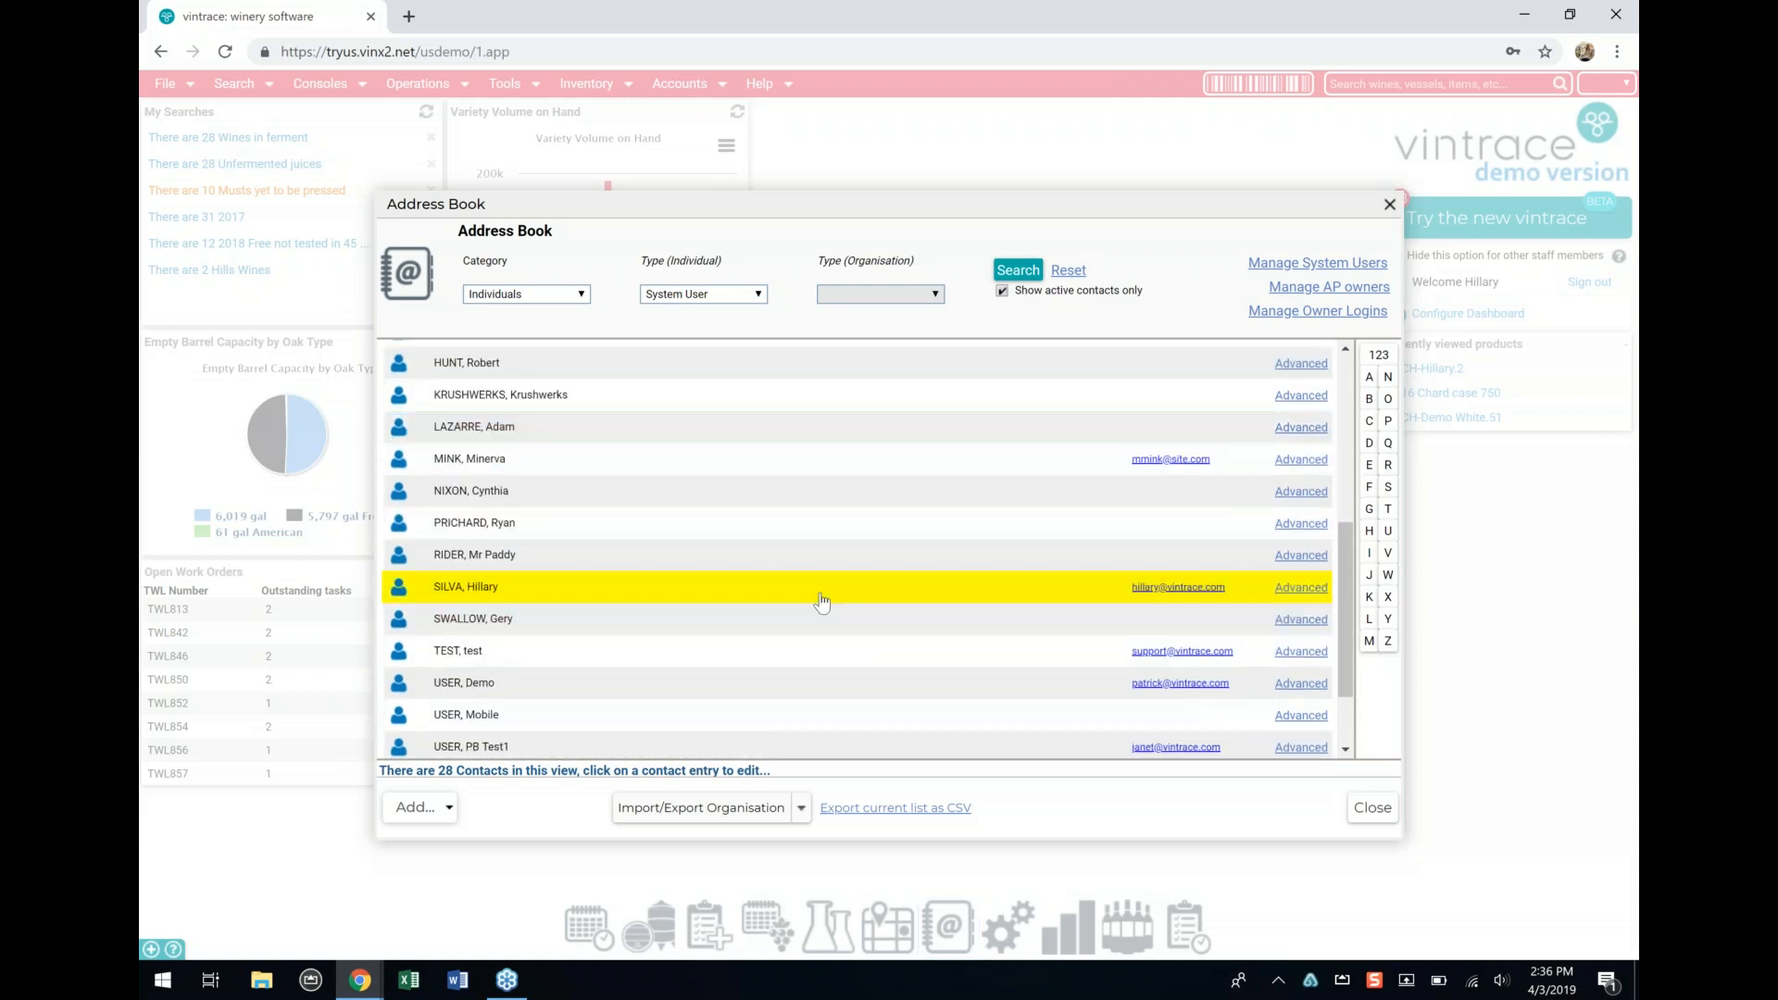
click(821, 602)
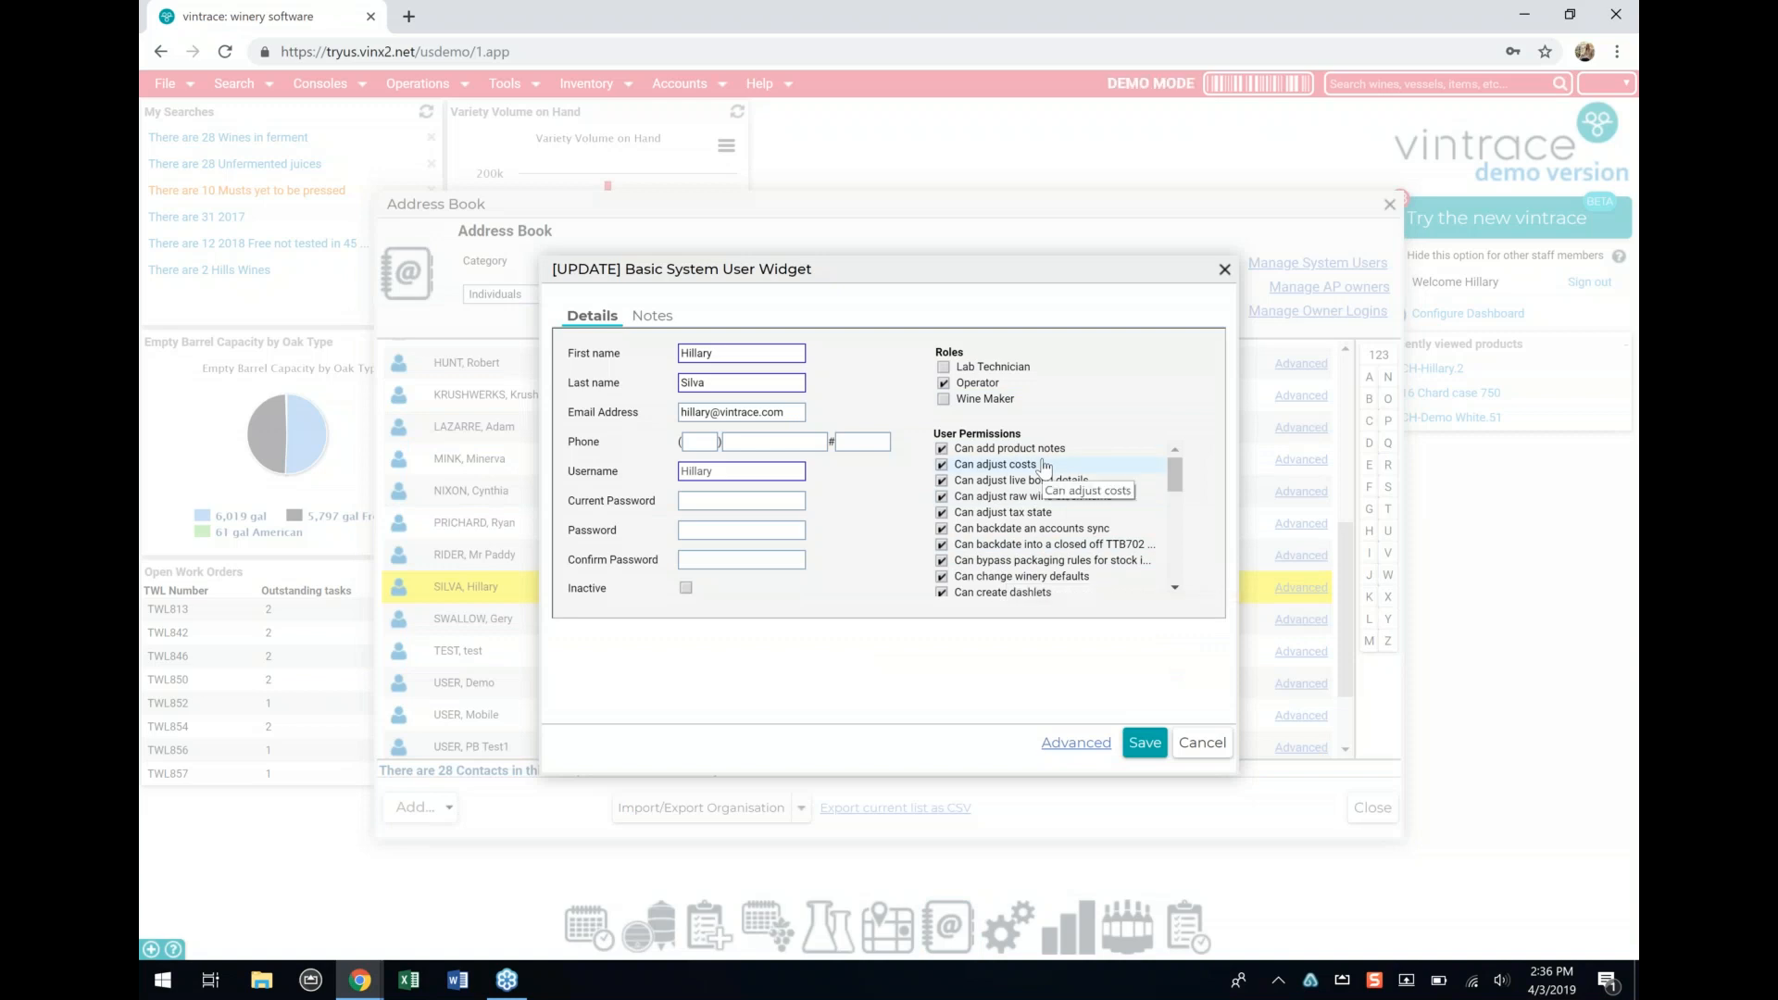
scroll(1081, 586, down, 3)
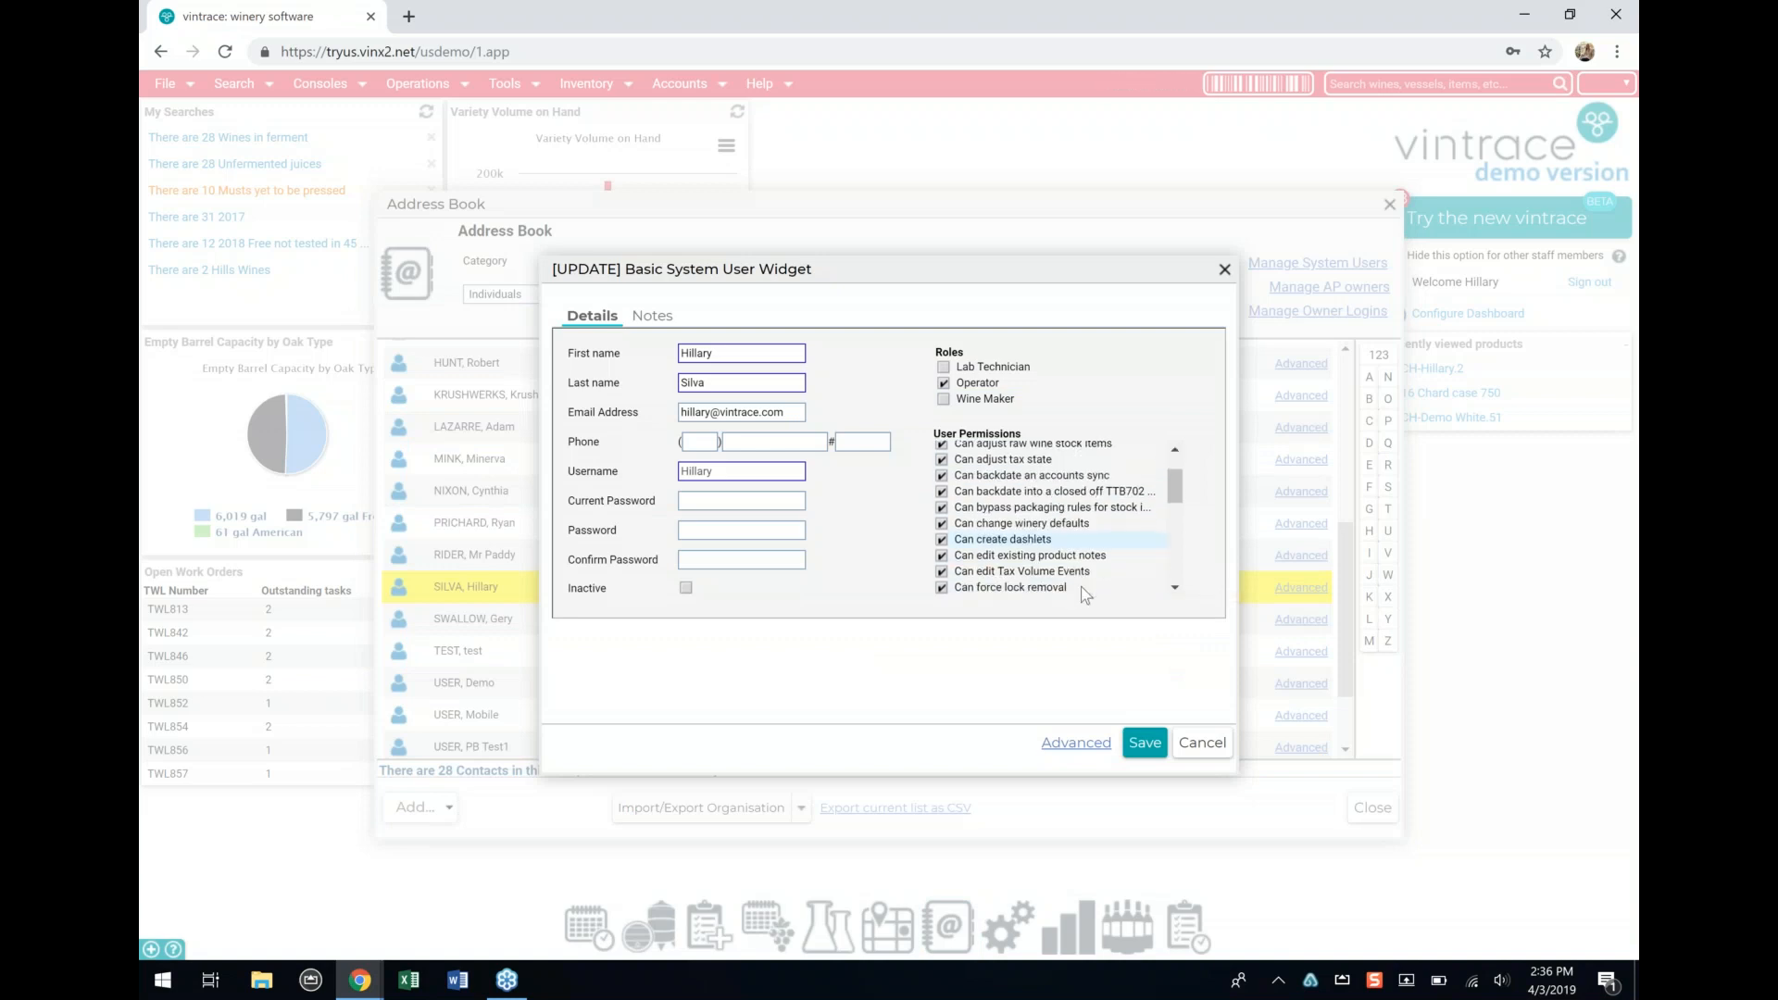
scroll(1083, 594, down, 5)
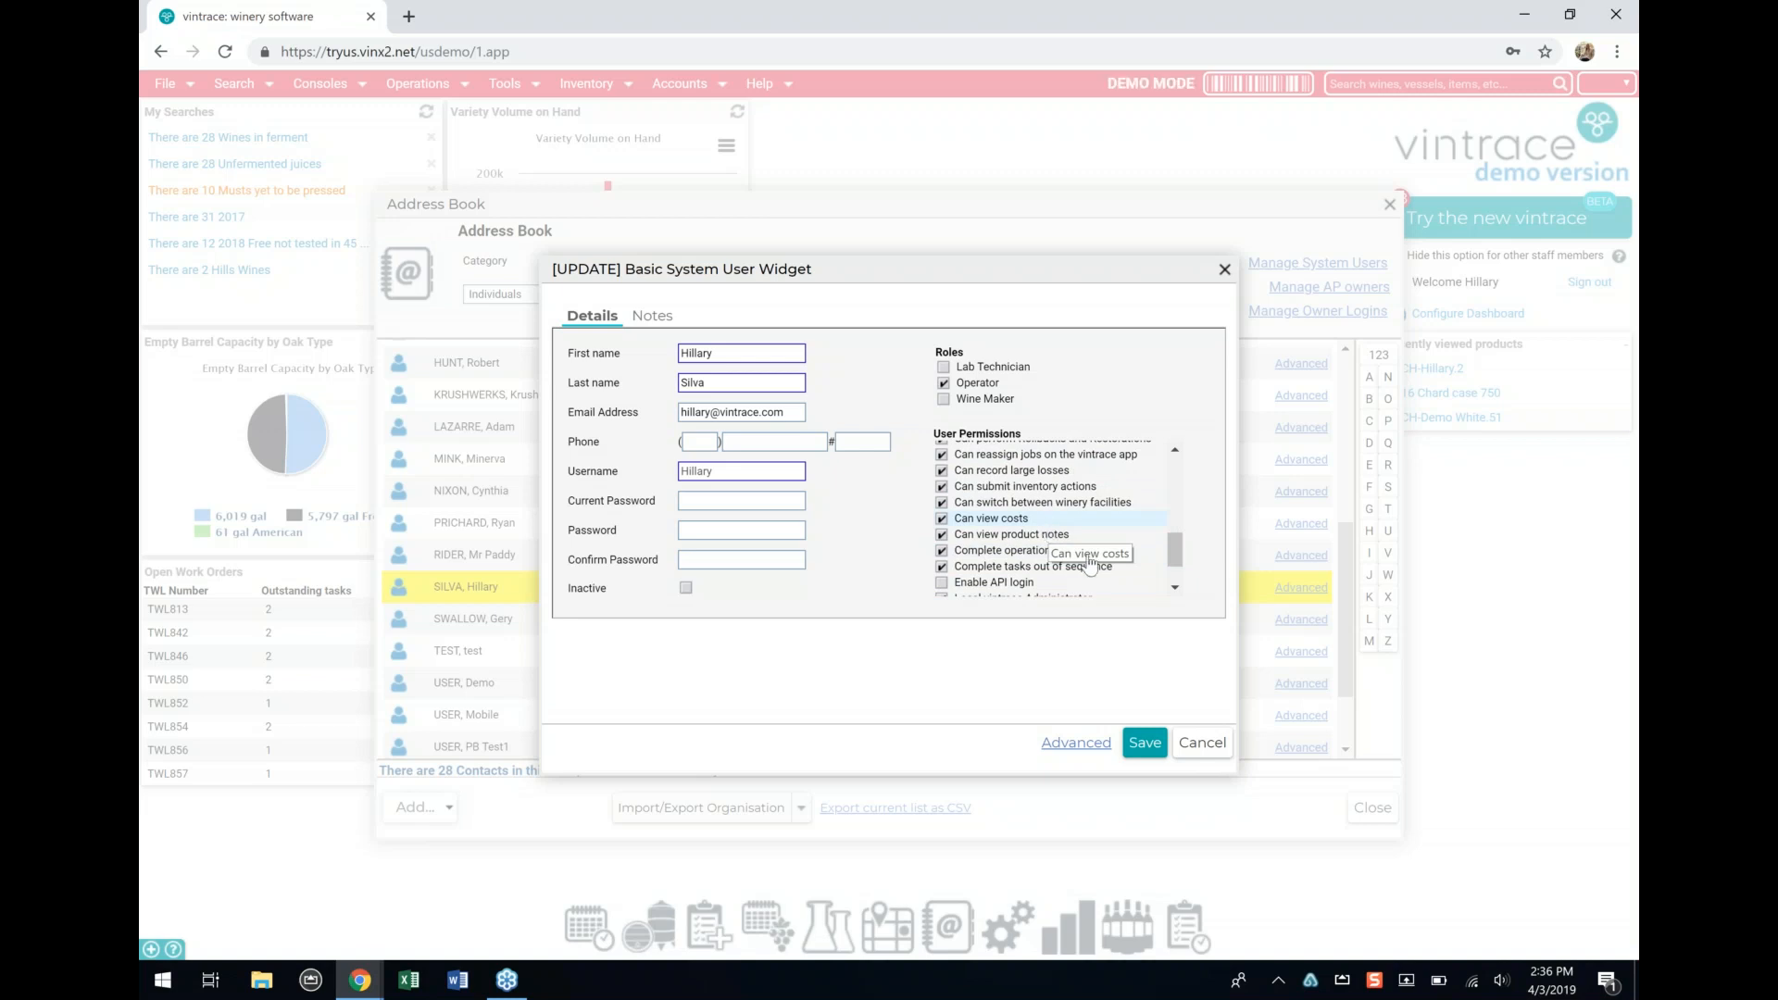
click(1202, 743)
click(1351, 808)
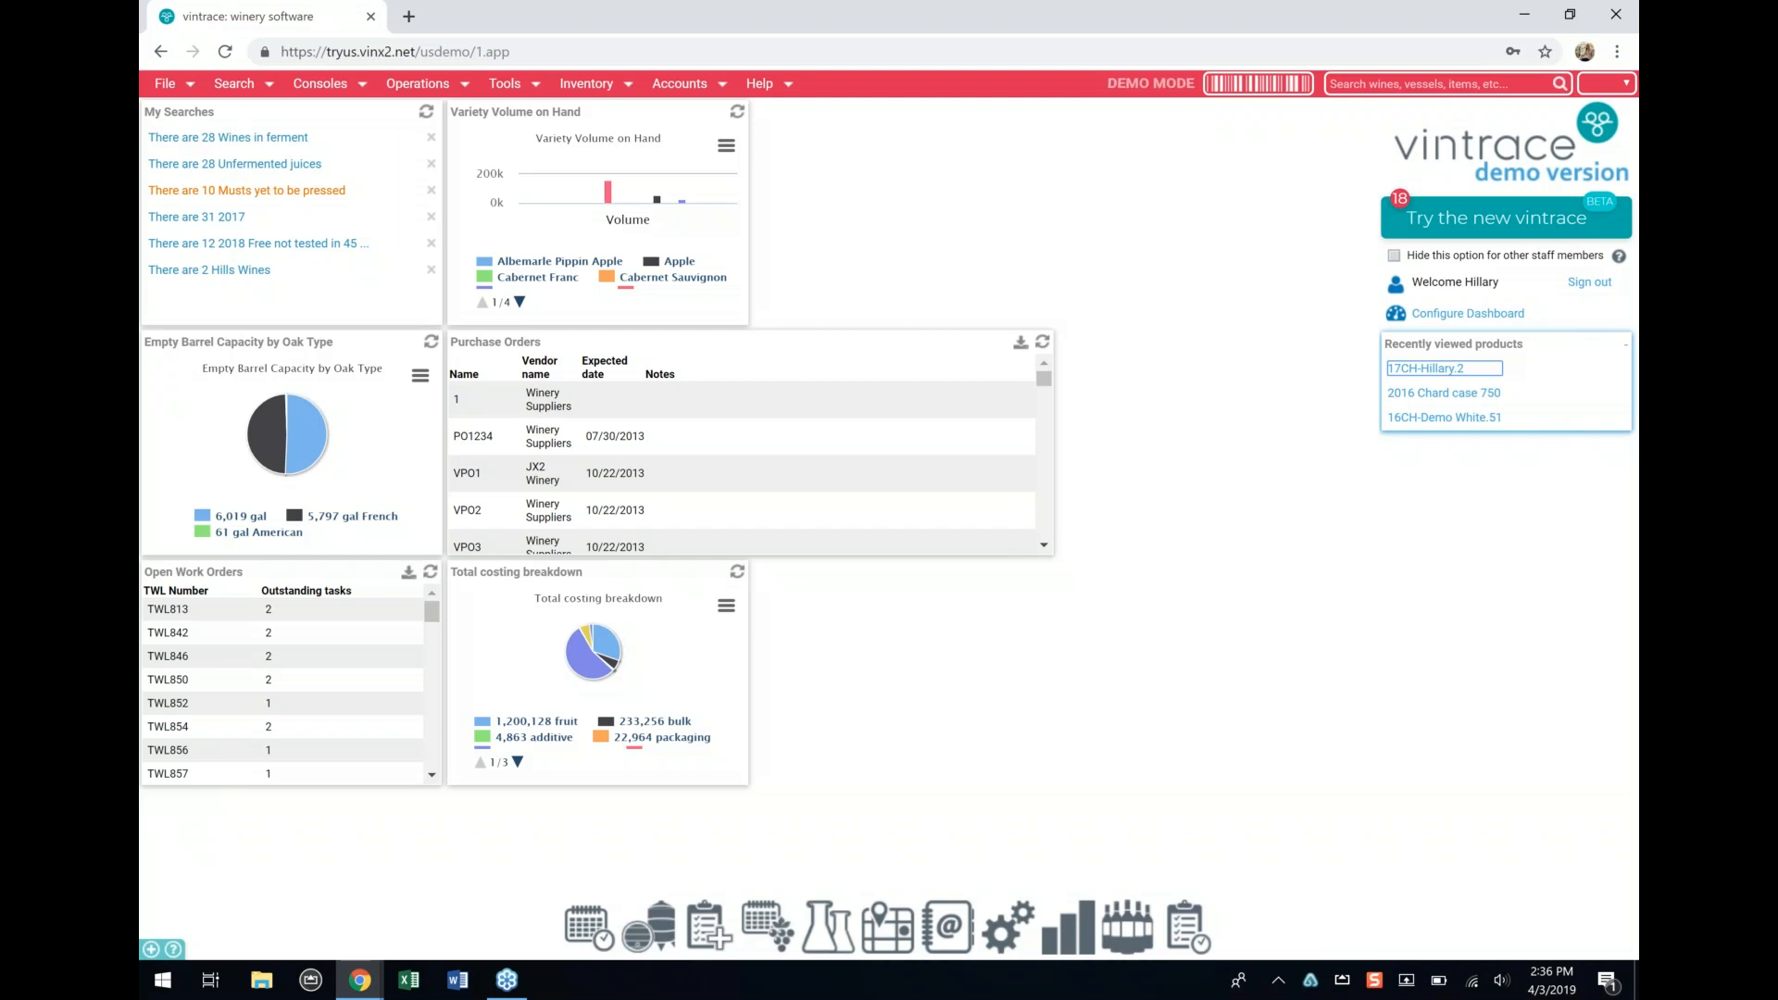
Step: Review the cost event history of the first recently viewed product down to its oldest entry, and close the overview
click(974, 205)
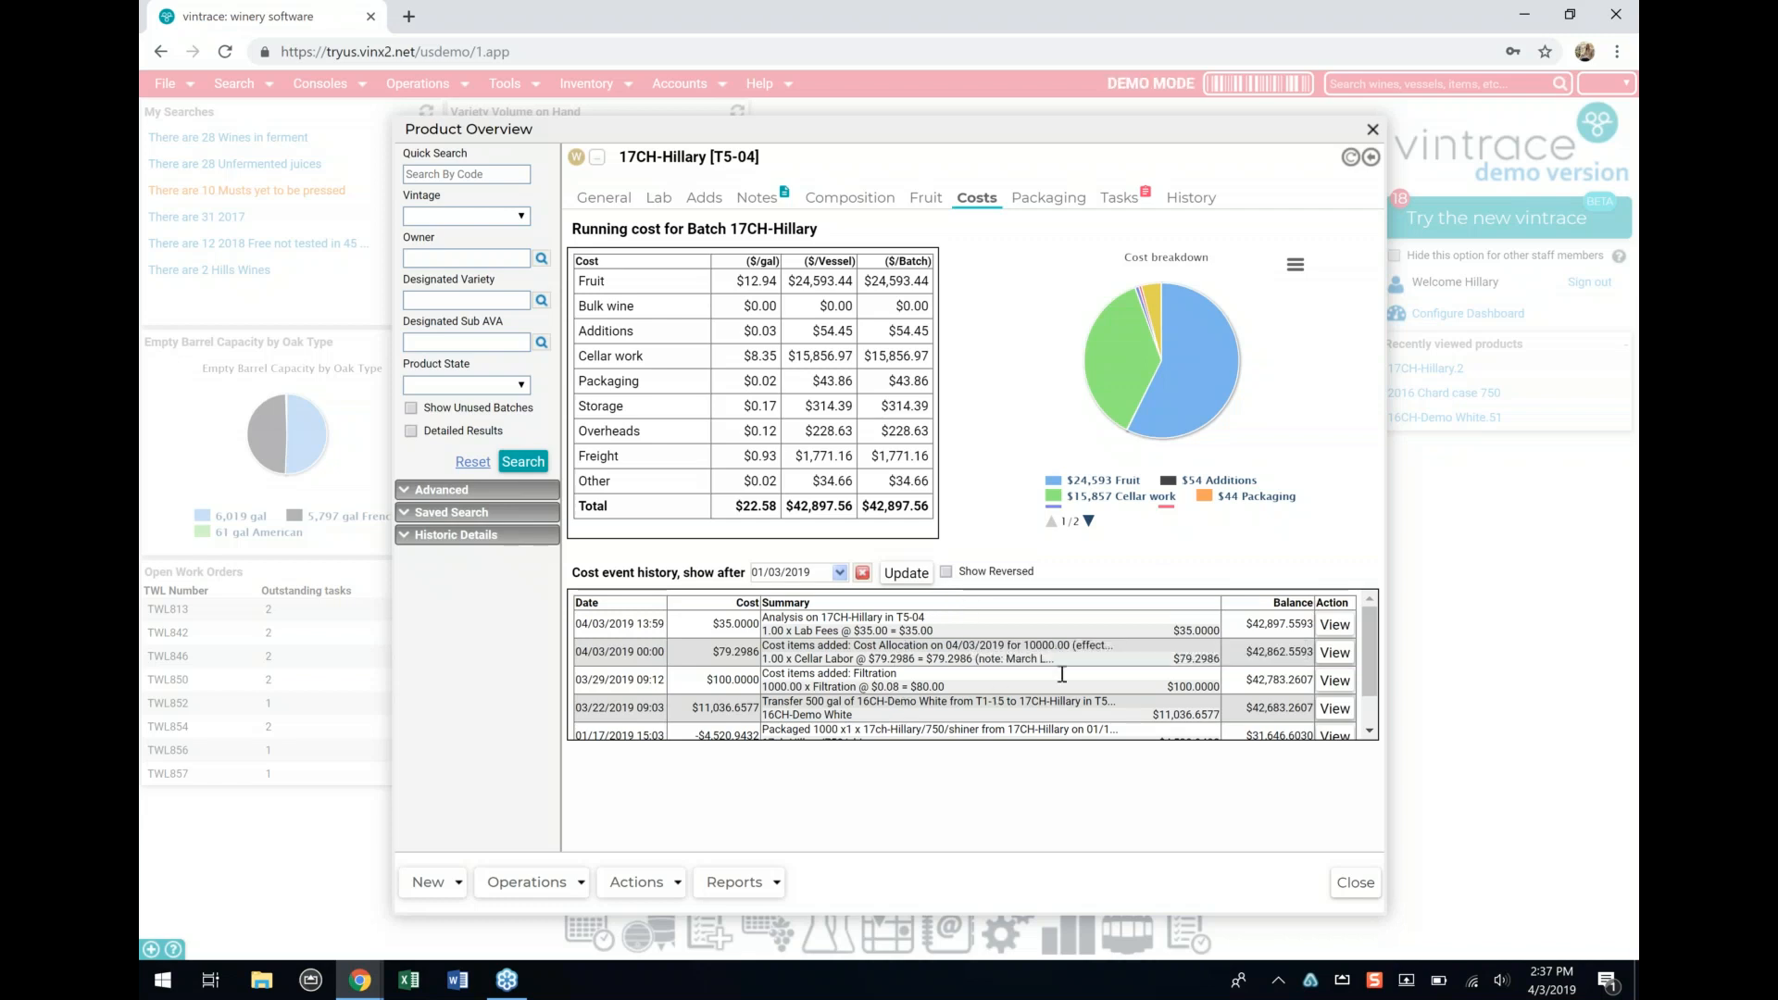
scroll(1062, 673, down, 1)
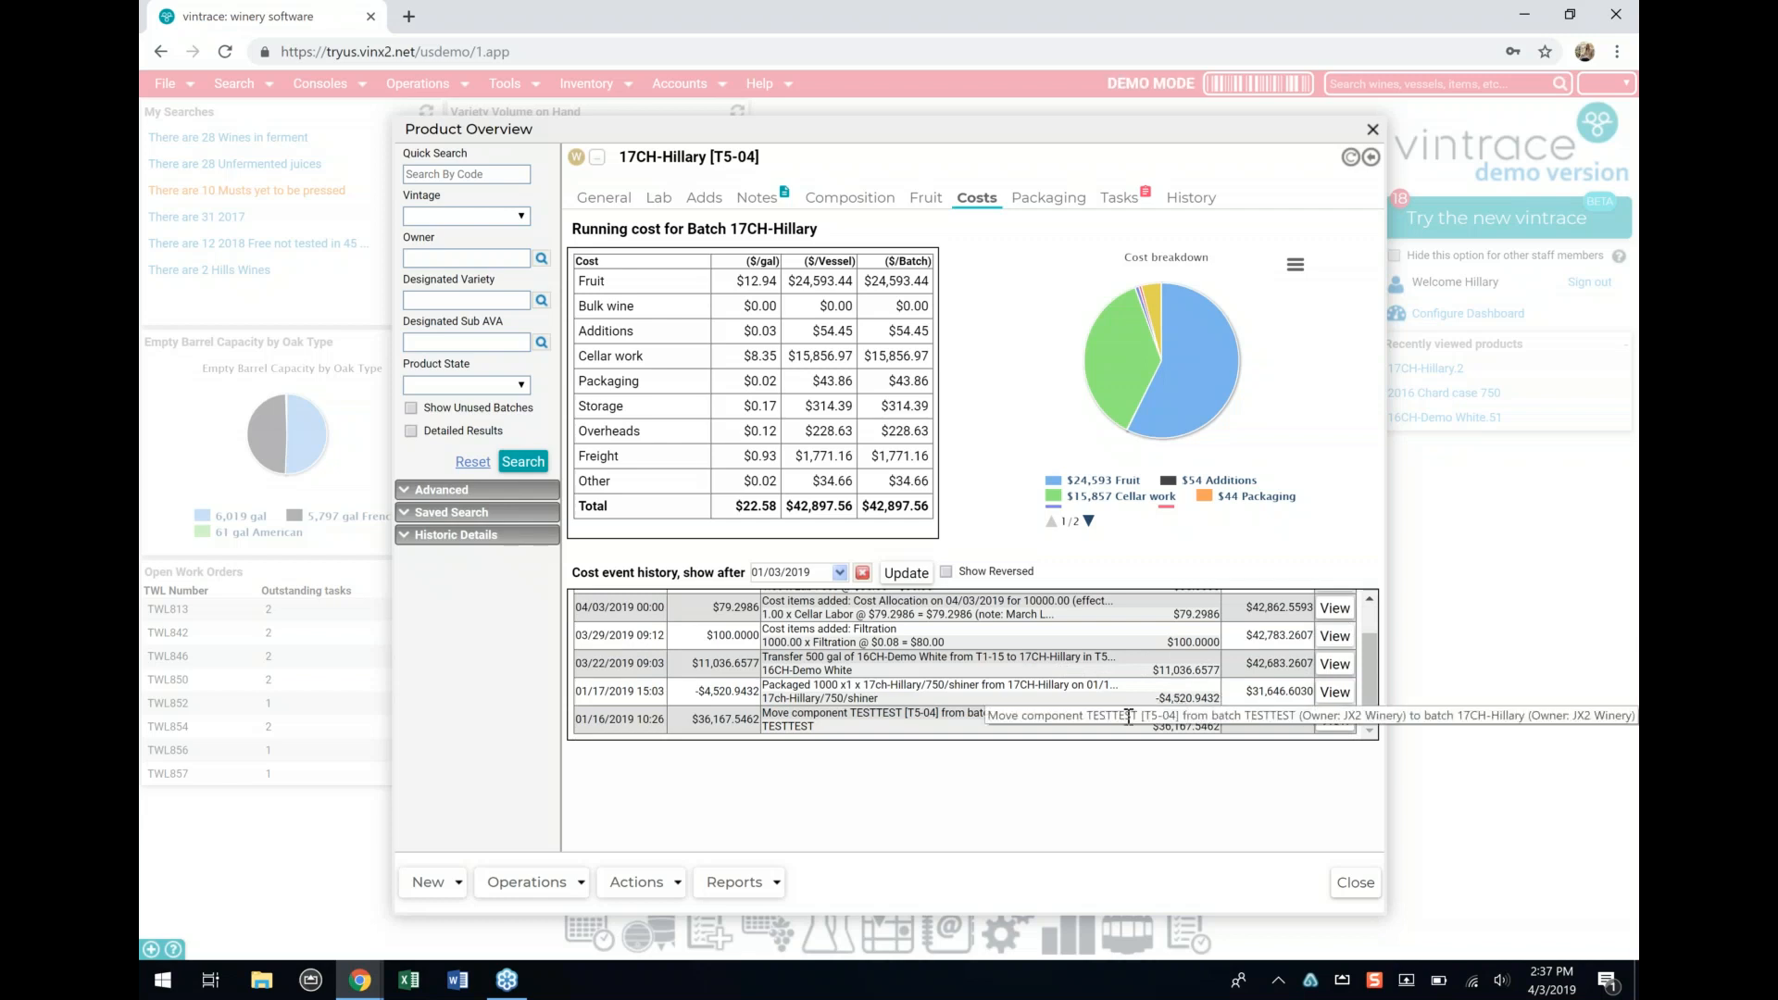
scroll(1129, 717, up, 1)
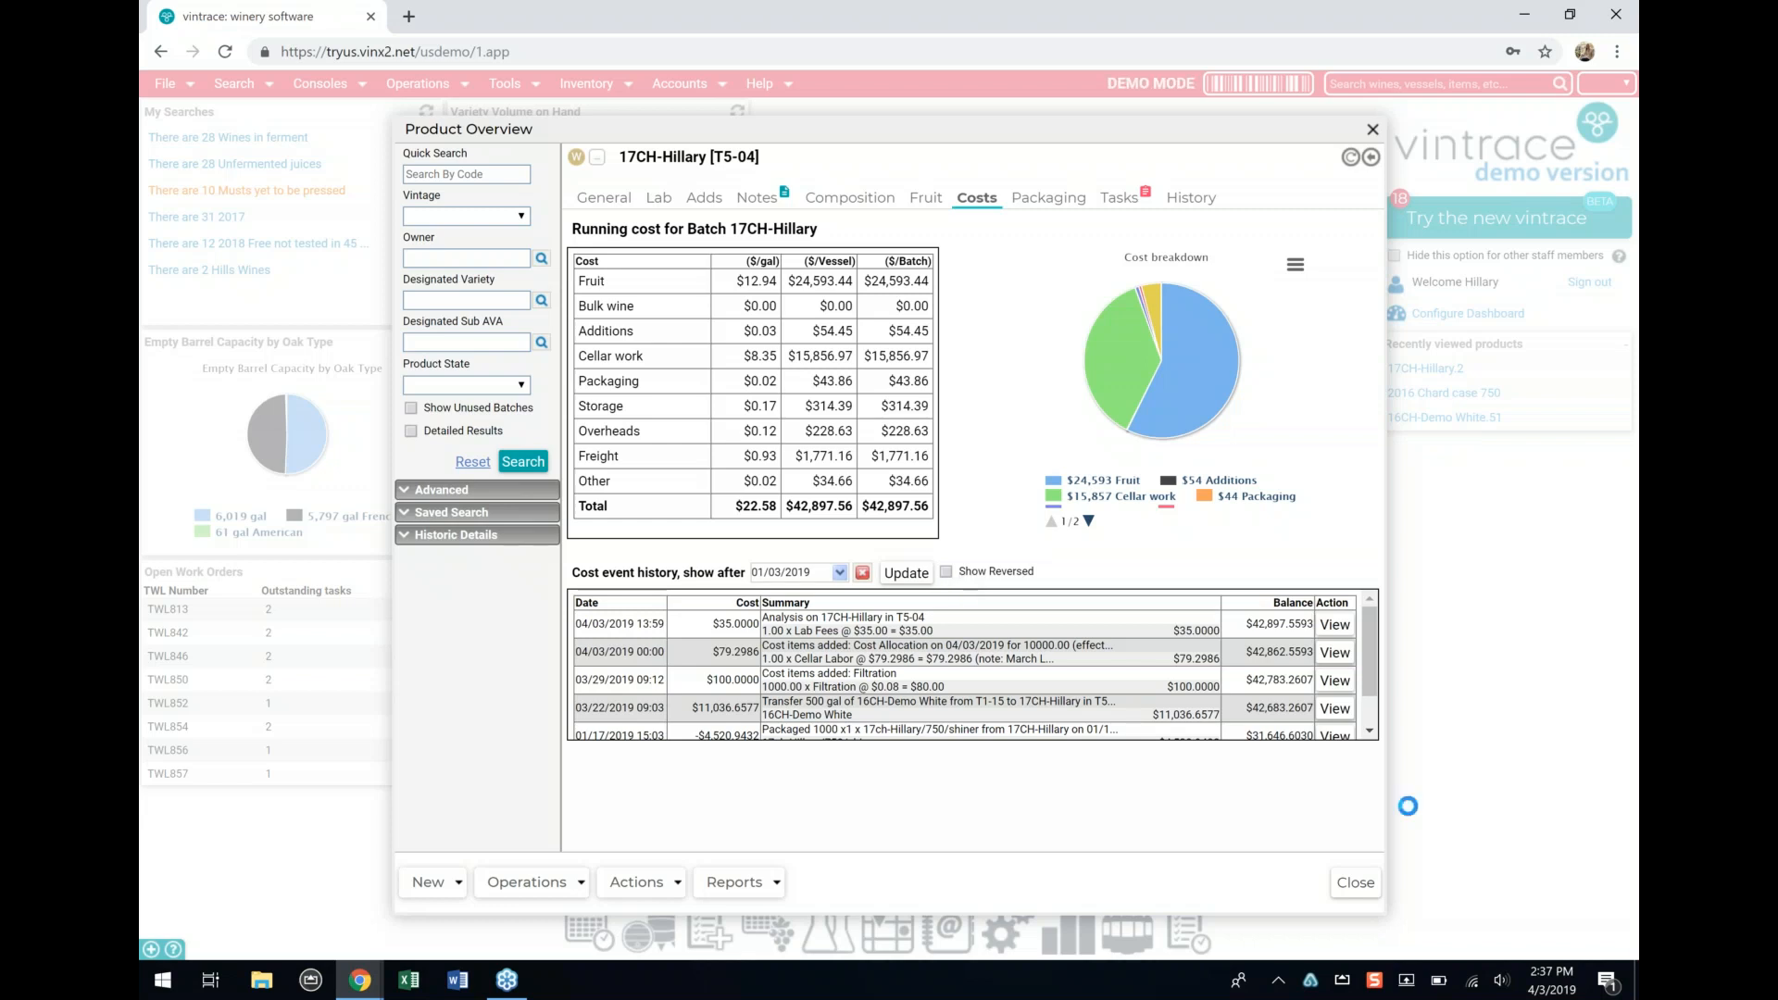
click(1355, 882)
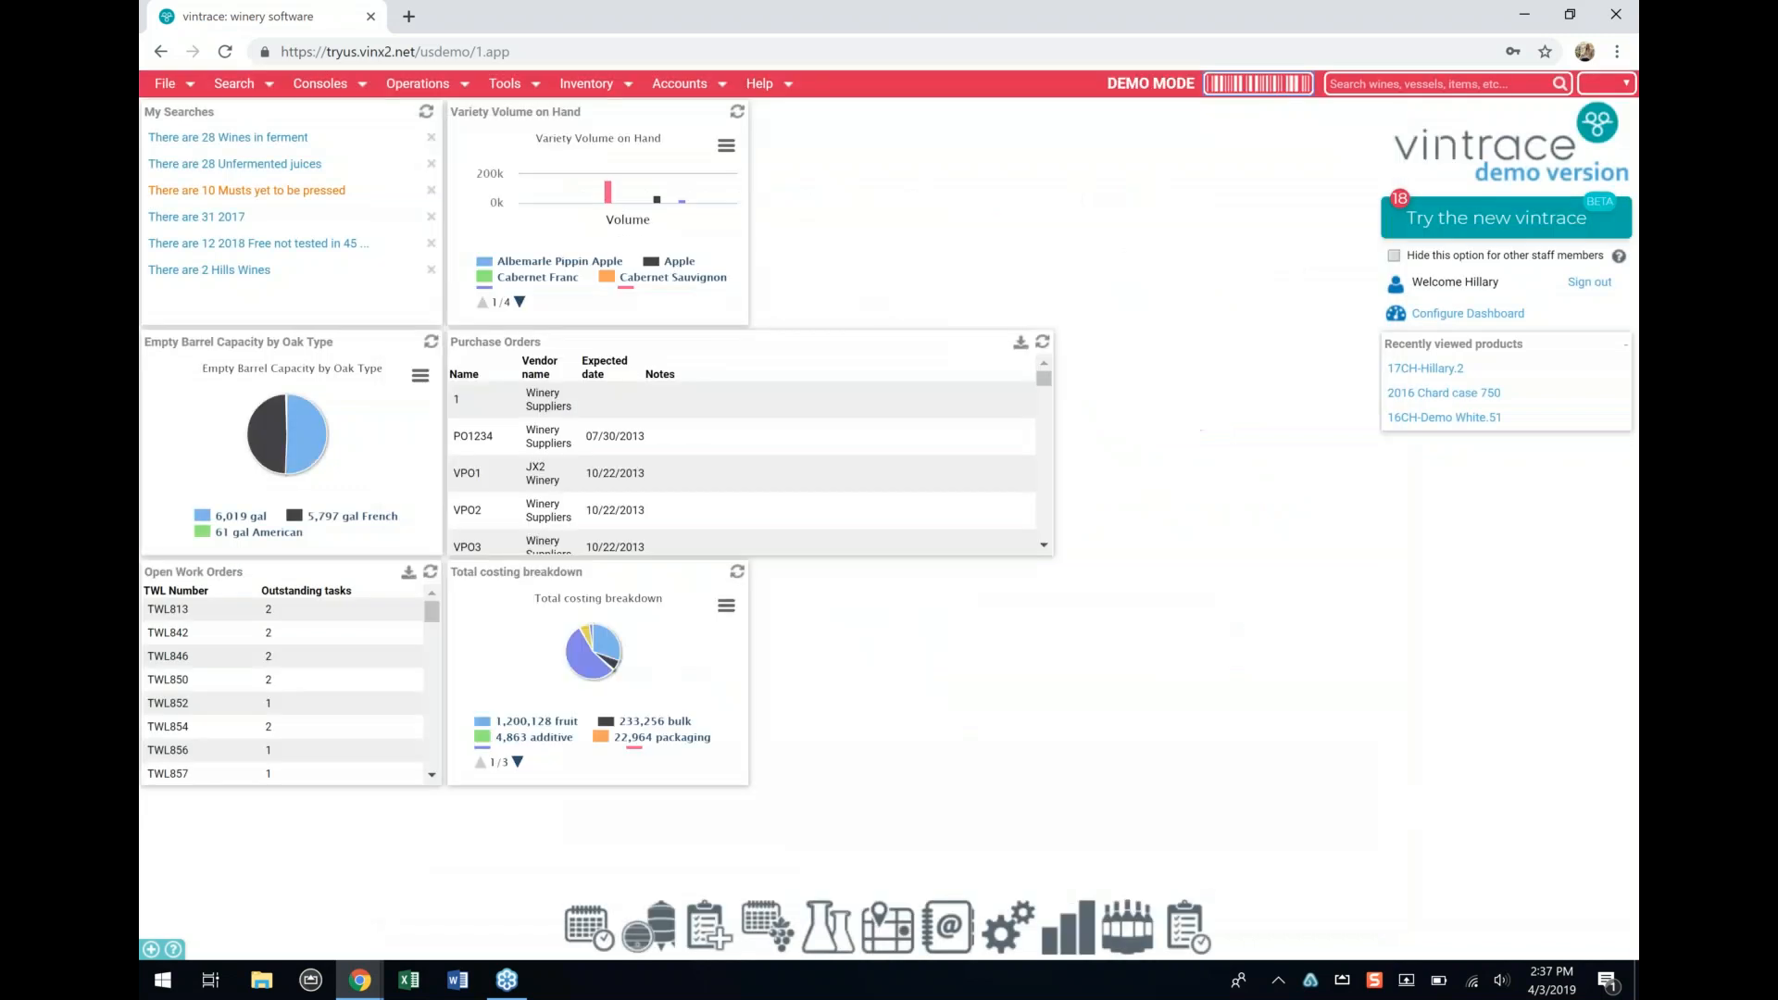
Step: Open the list of costing cost items in the winery setup
click(1011, 942)
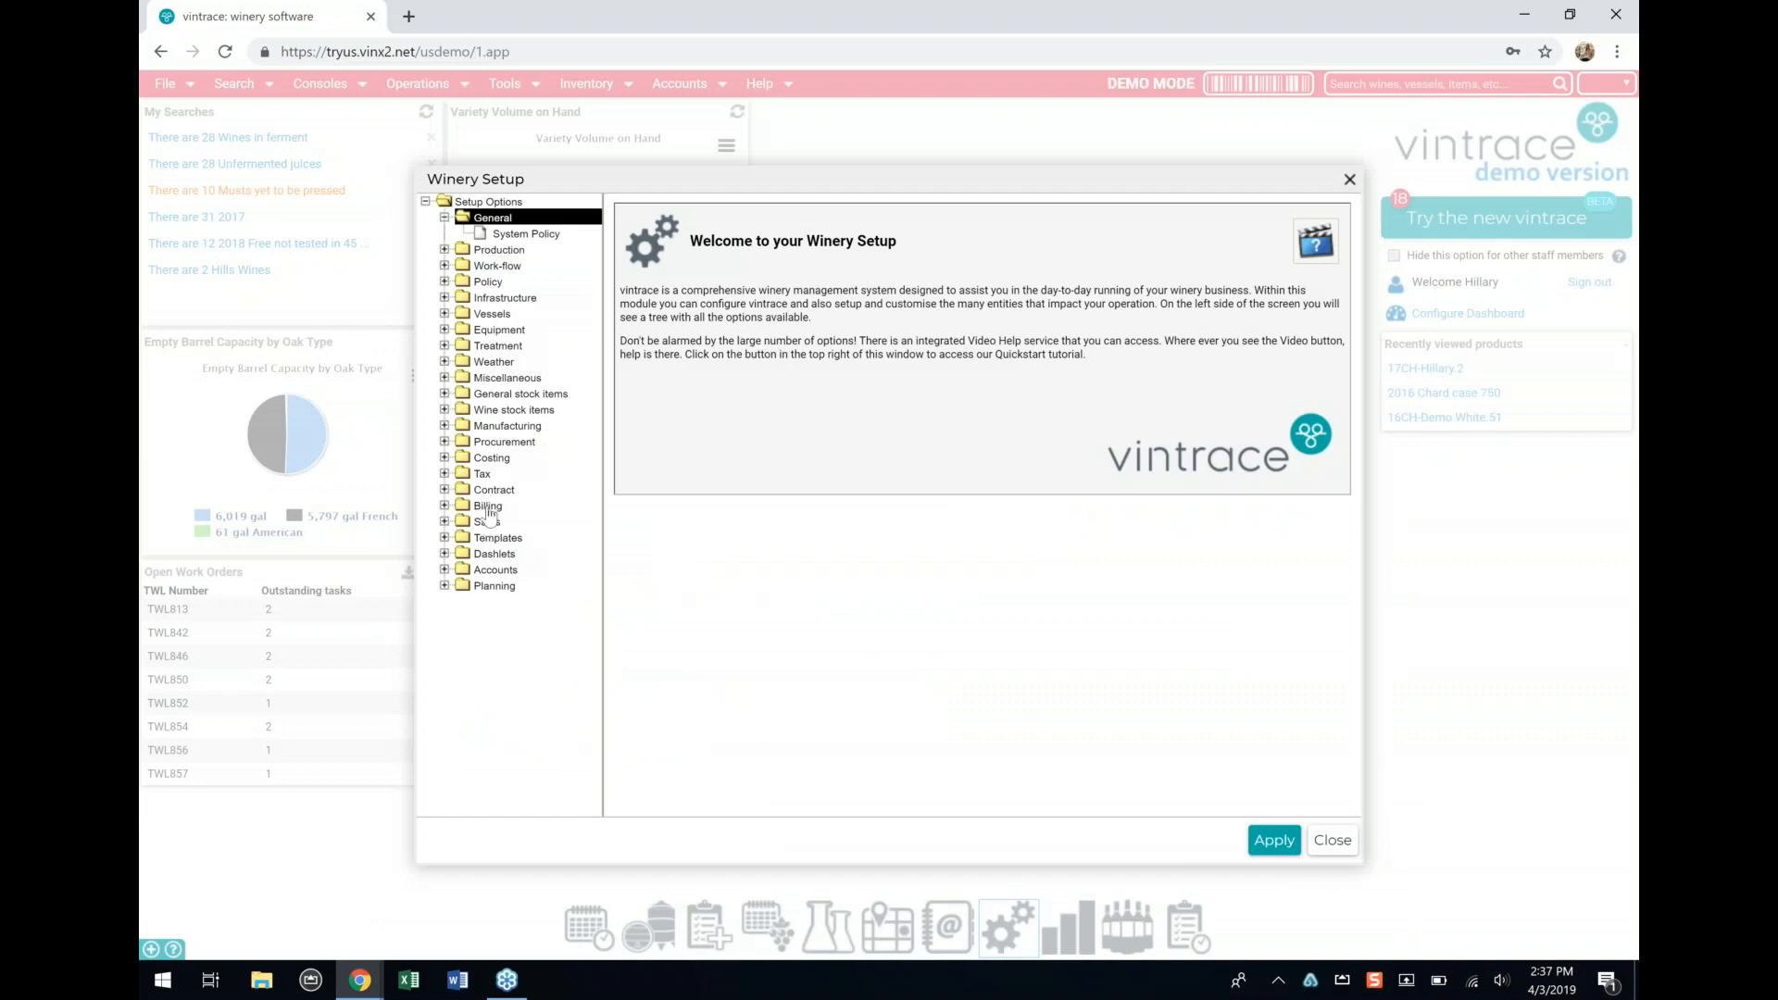
click(490, 460)
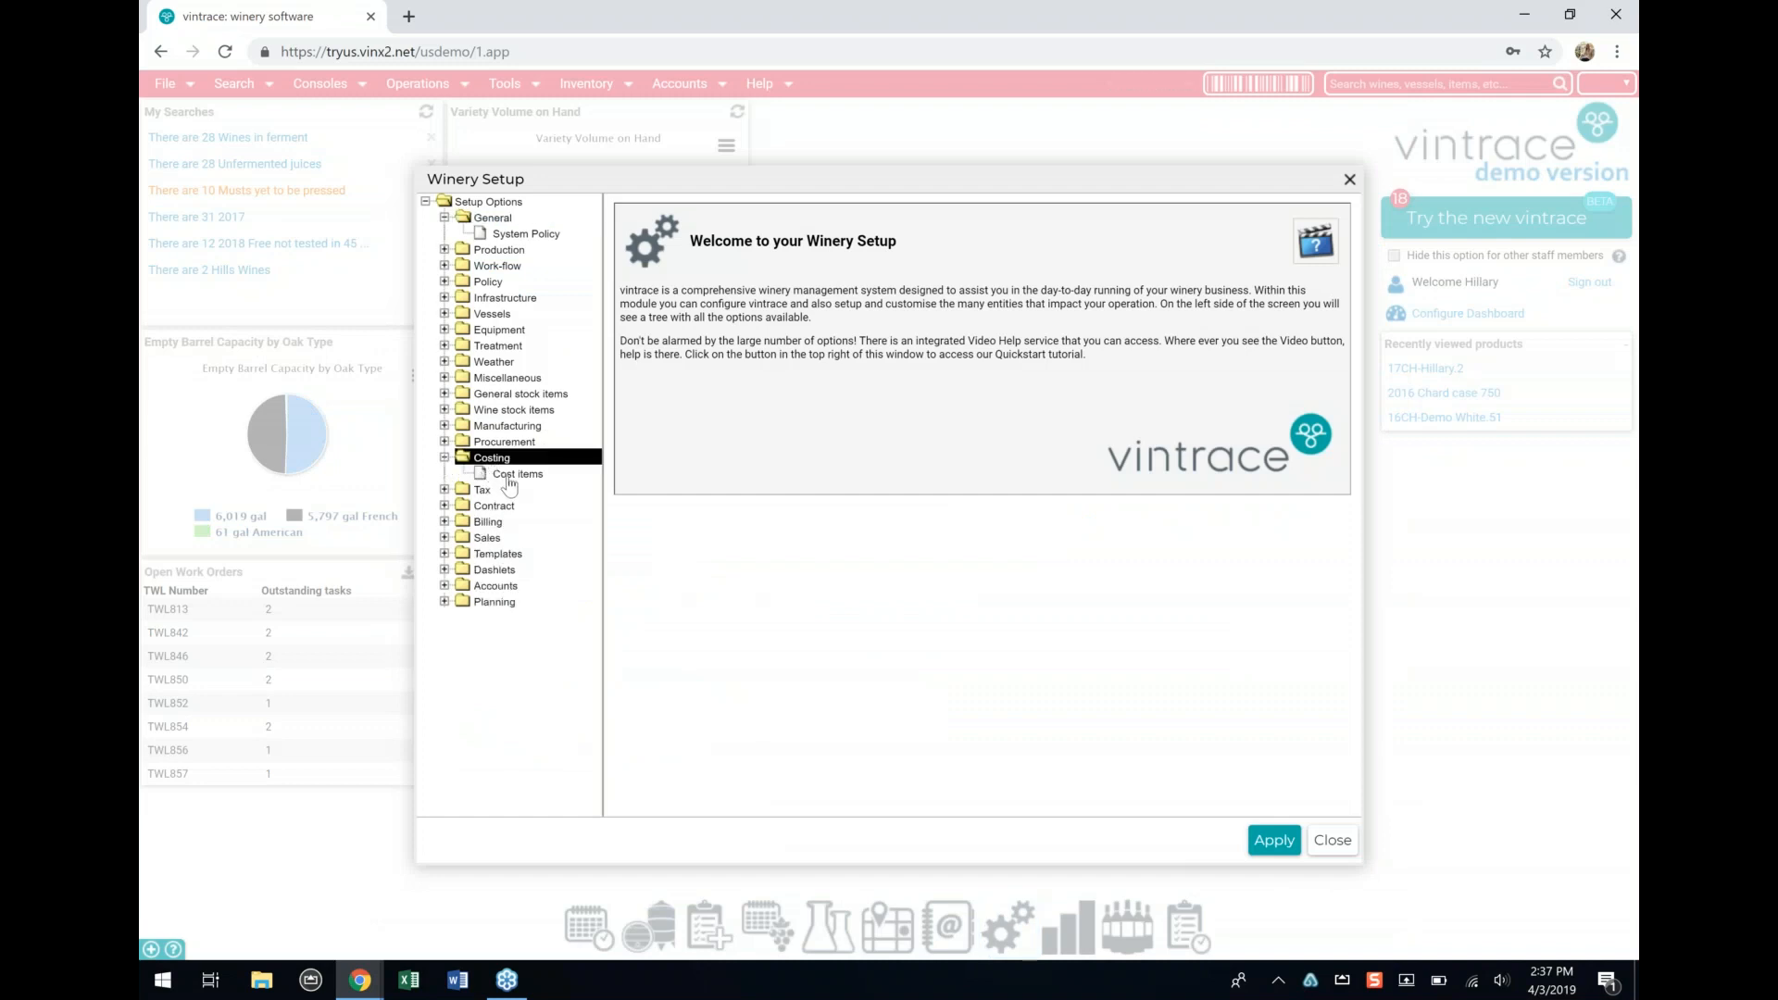
click(509, 475)
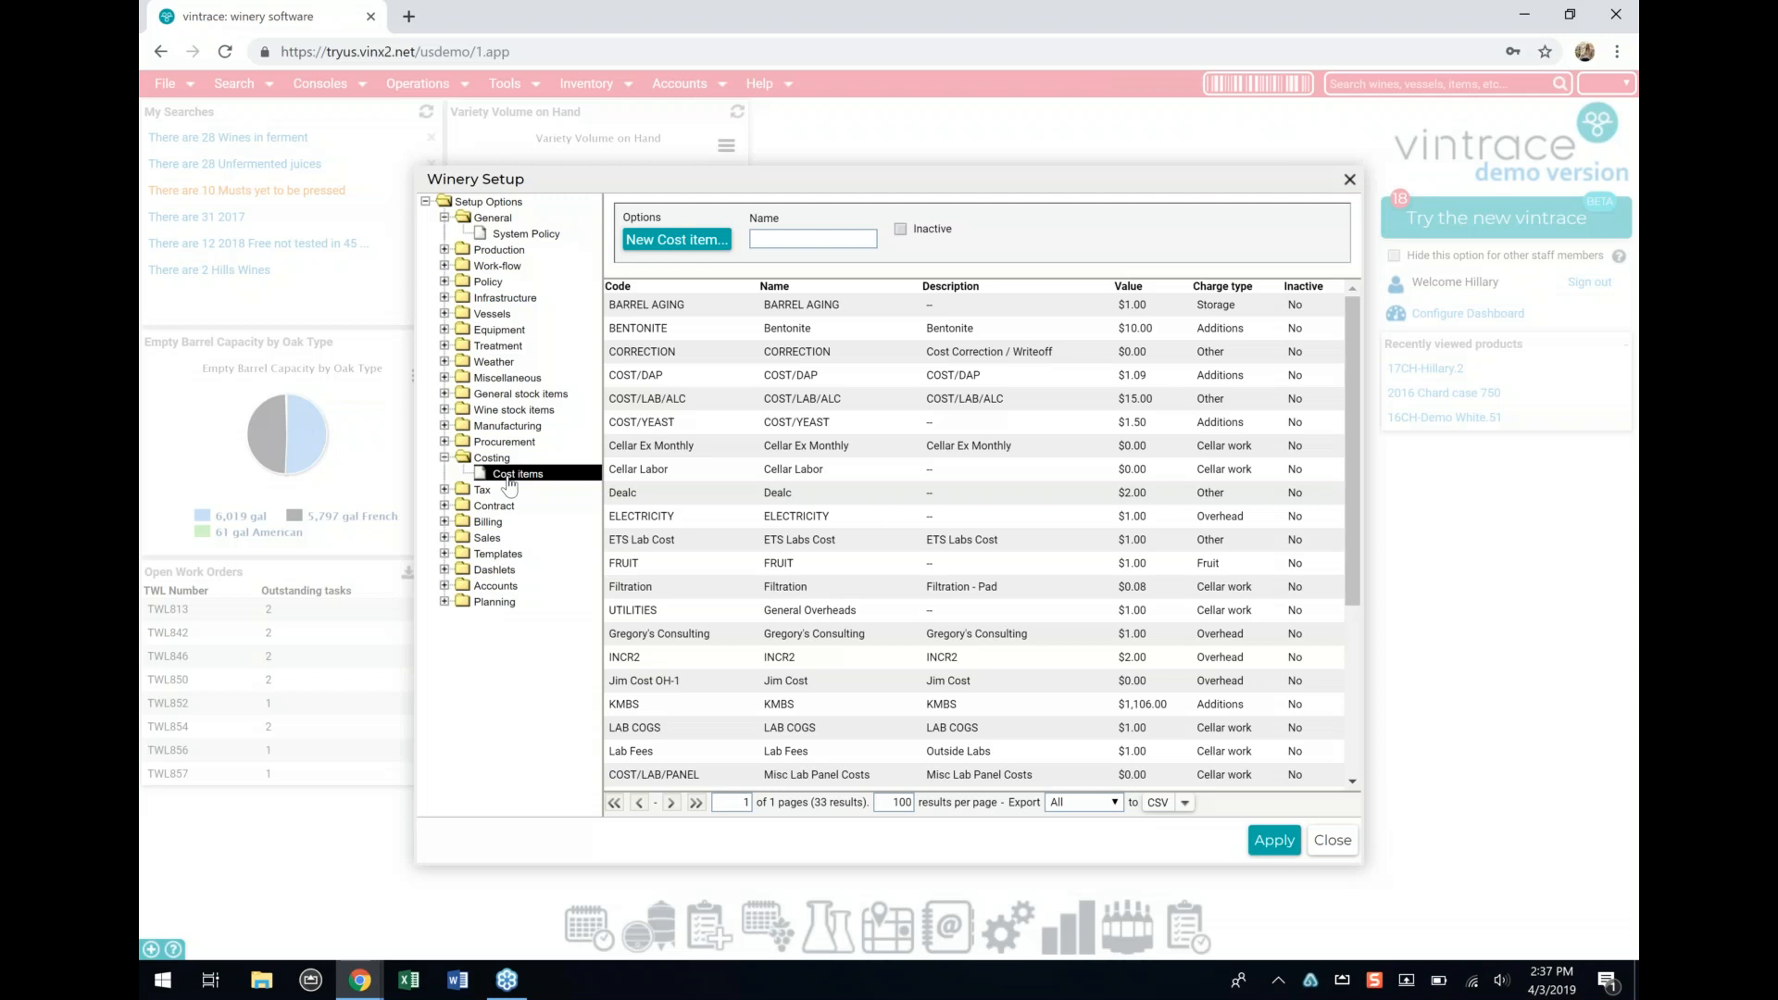
Step: Start a new cost item with both its code and name set to 2019 Fees
click(679, 242)
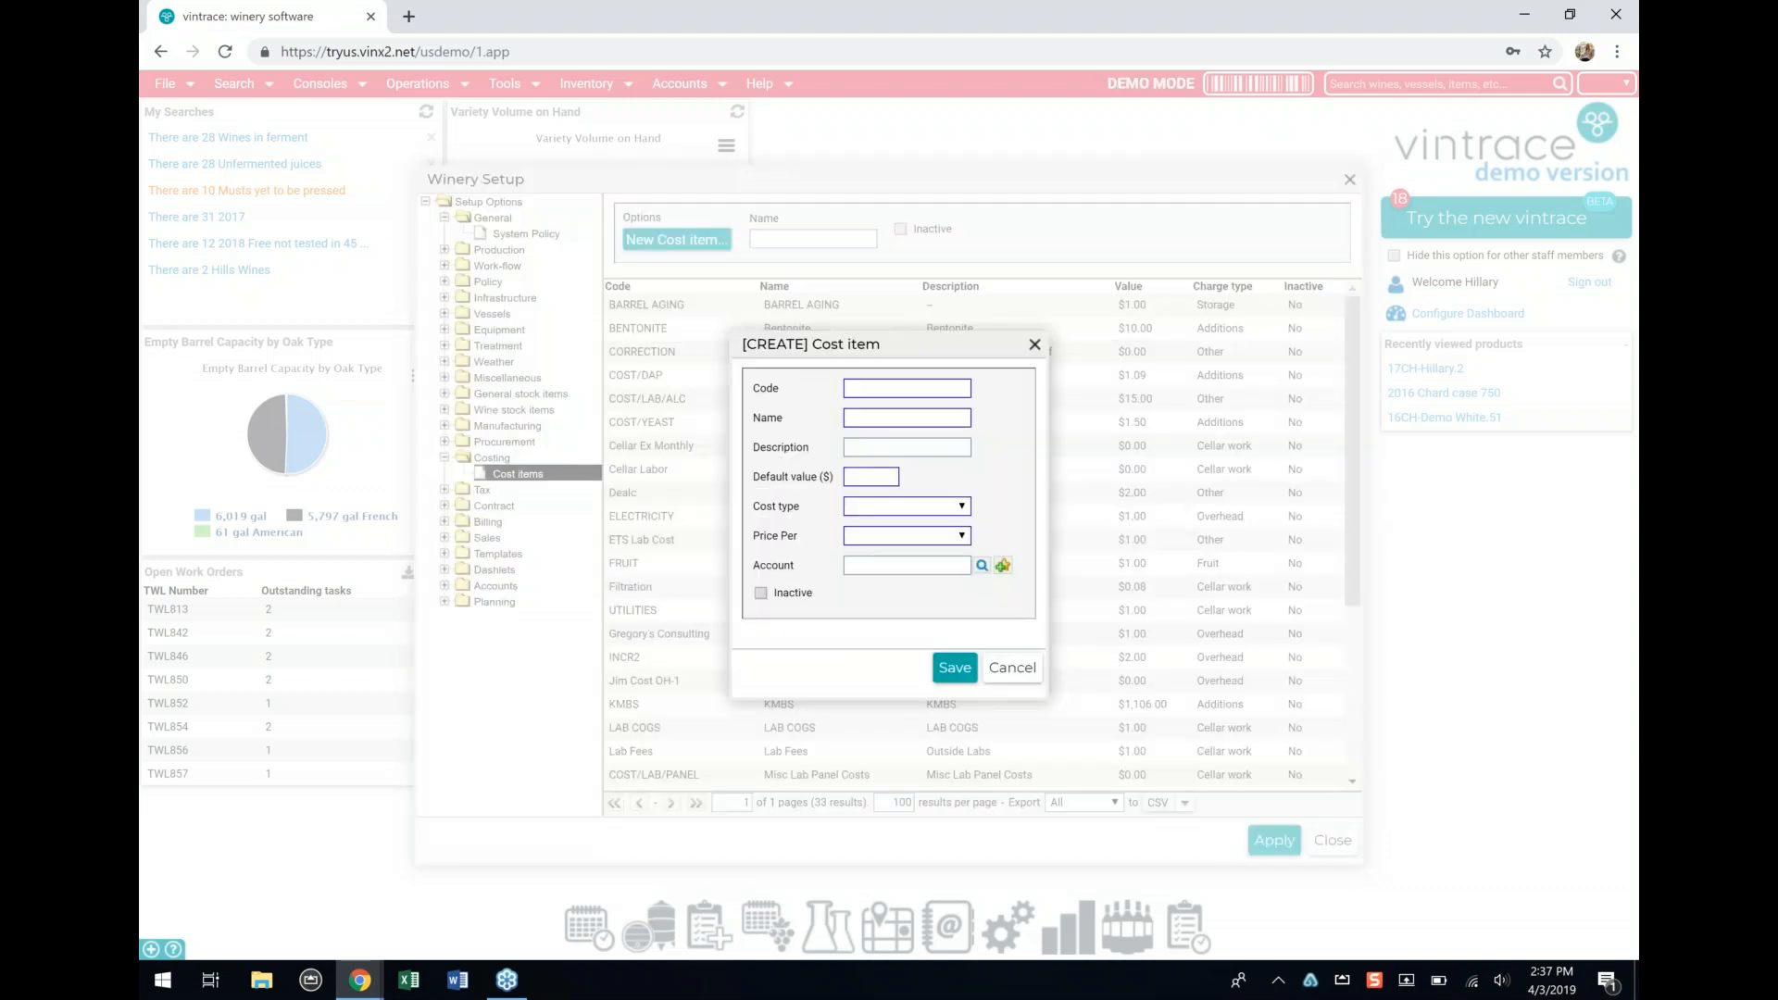
click(876, 390)
text(2019)
text( Lab)
key(BackSpace)
key(BackSpace)
key(BackSpace)
key(BackSpace)
text(Fees)
click(873, 426)
text(2019 Fees)
Step: Set the 2019 Fees item's default value to 0, cost type to Cellar work and price basis to per unit, and save it
click(878, 509)
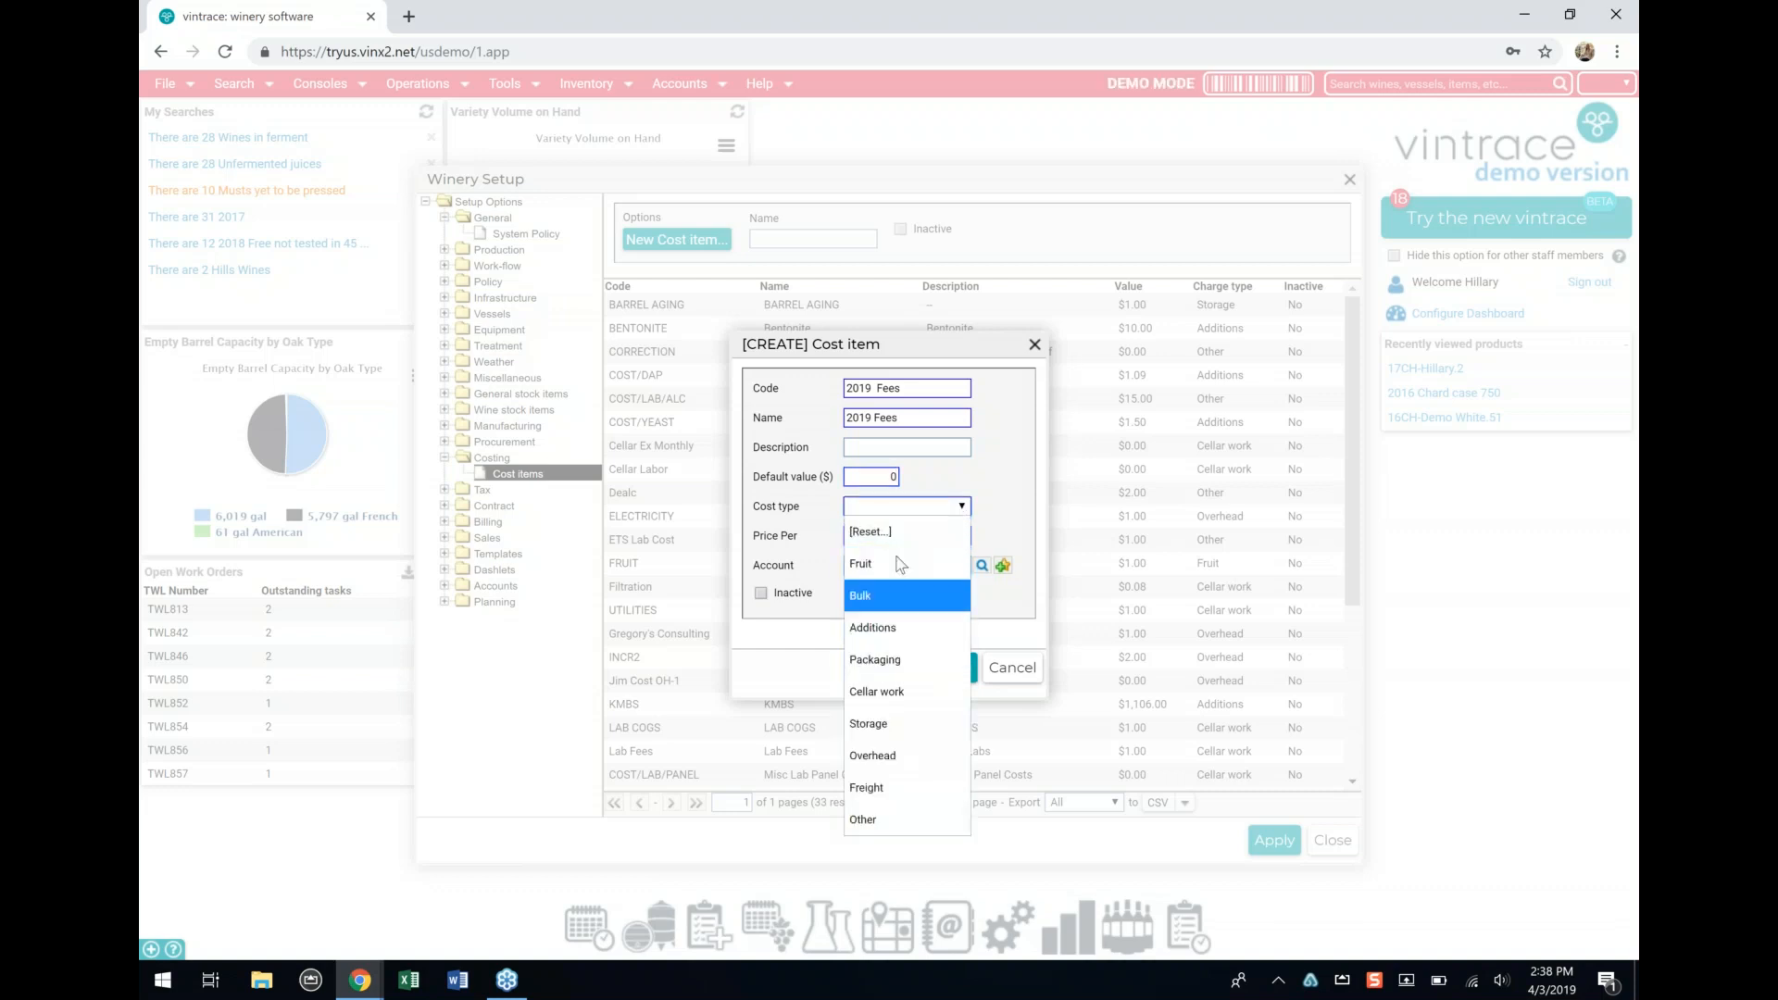
click(903, 707)
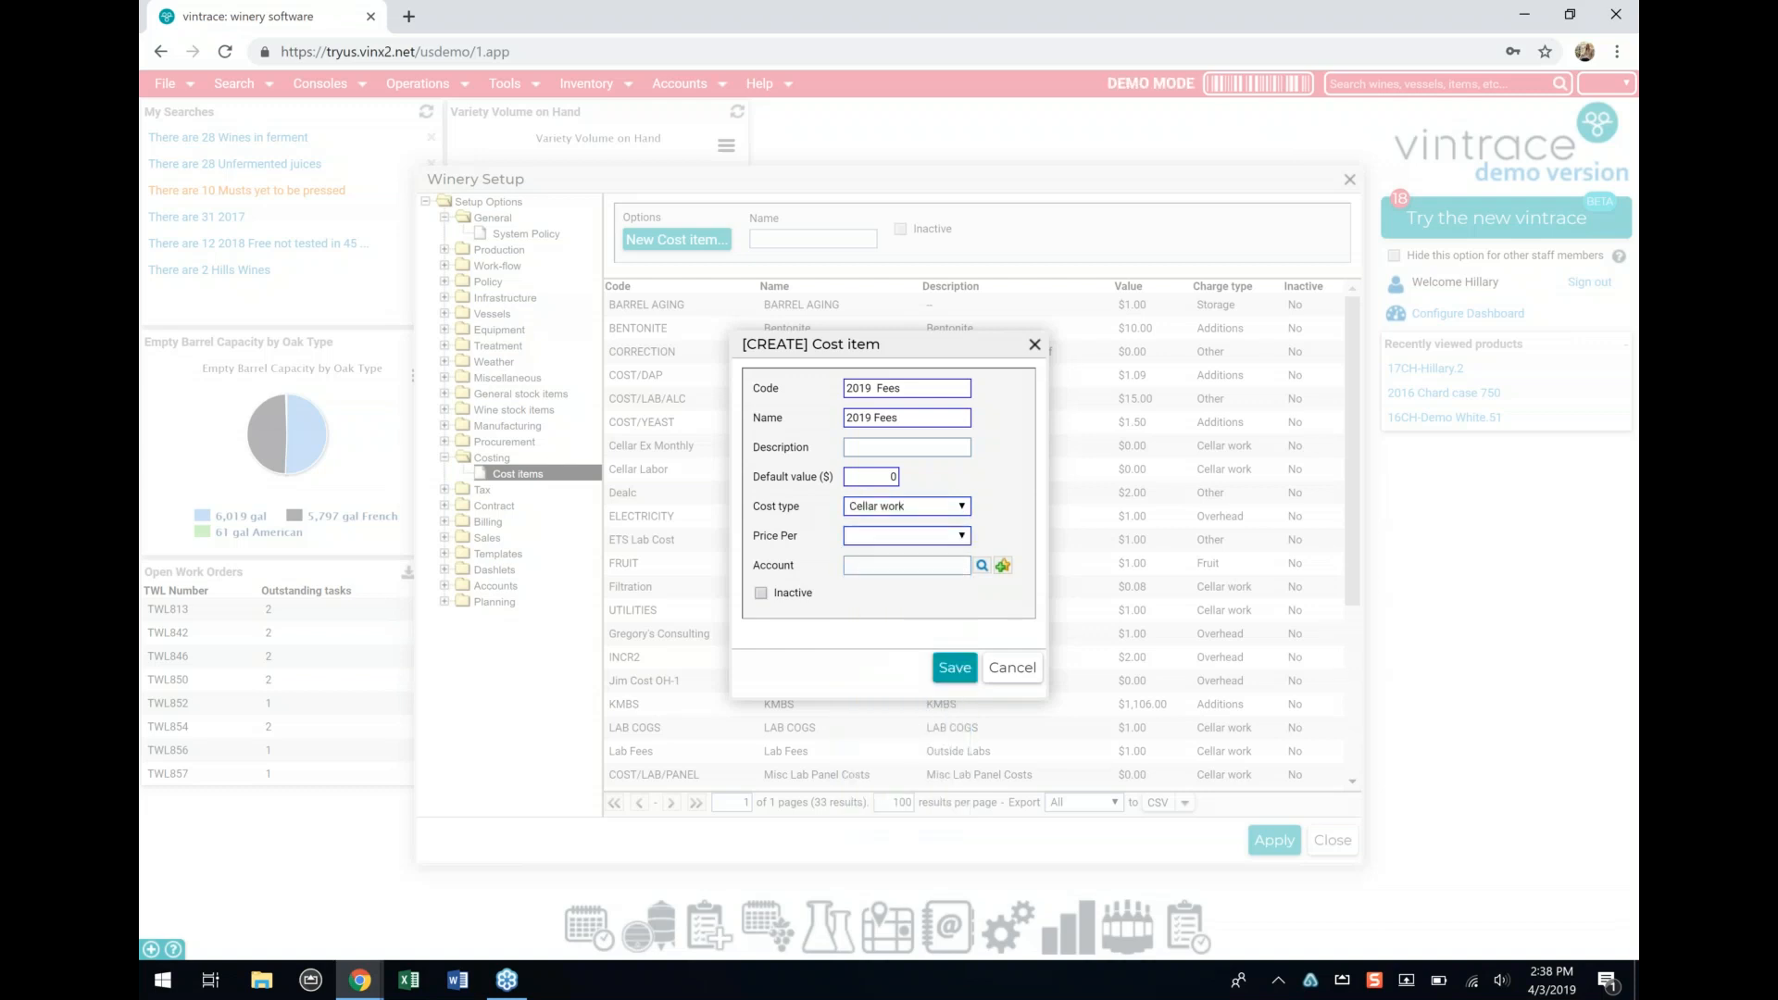
click(910, 547)
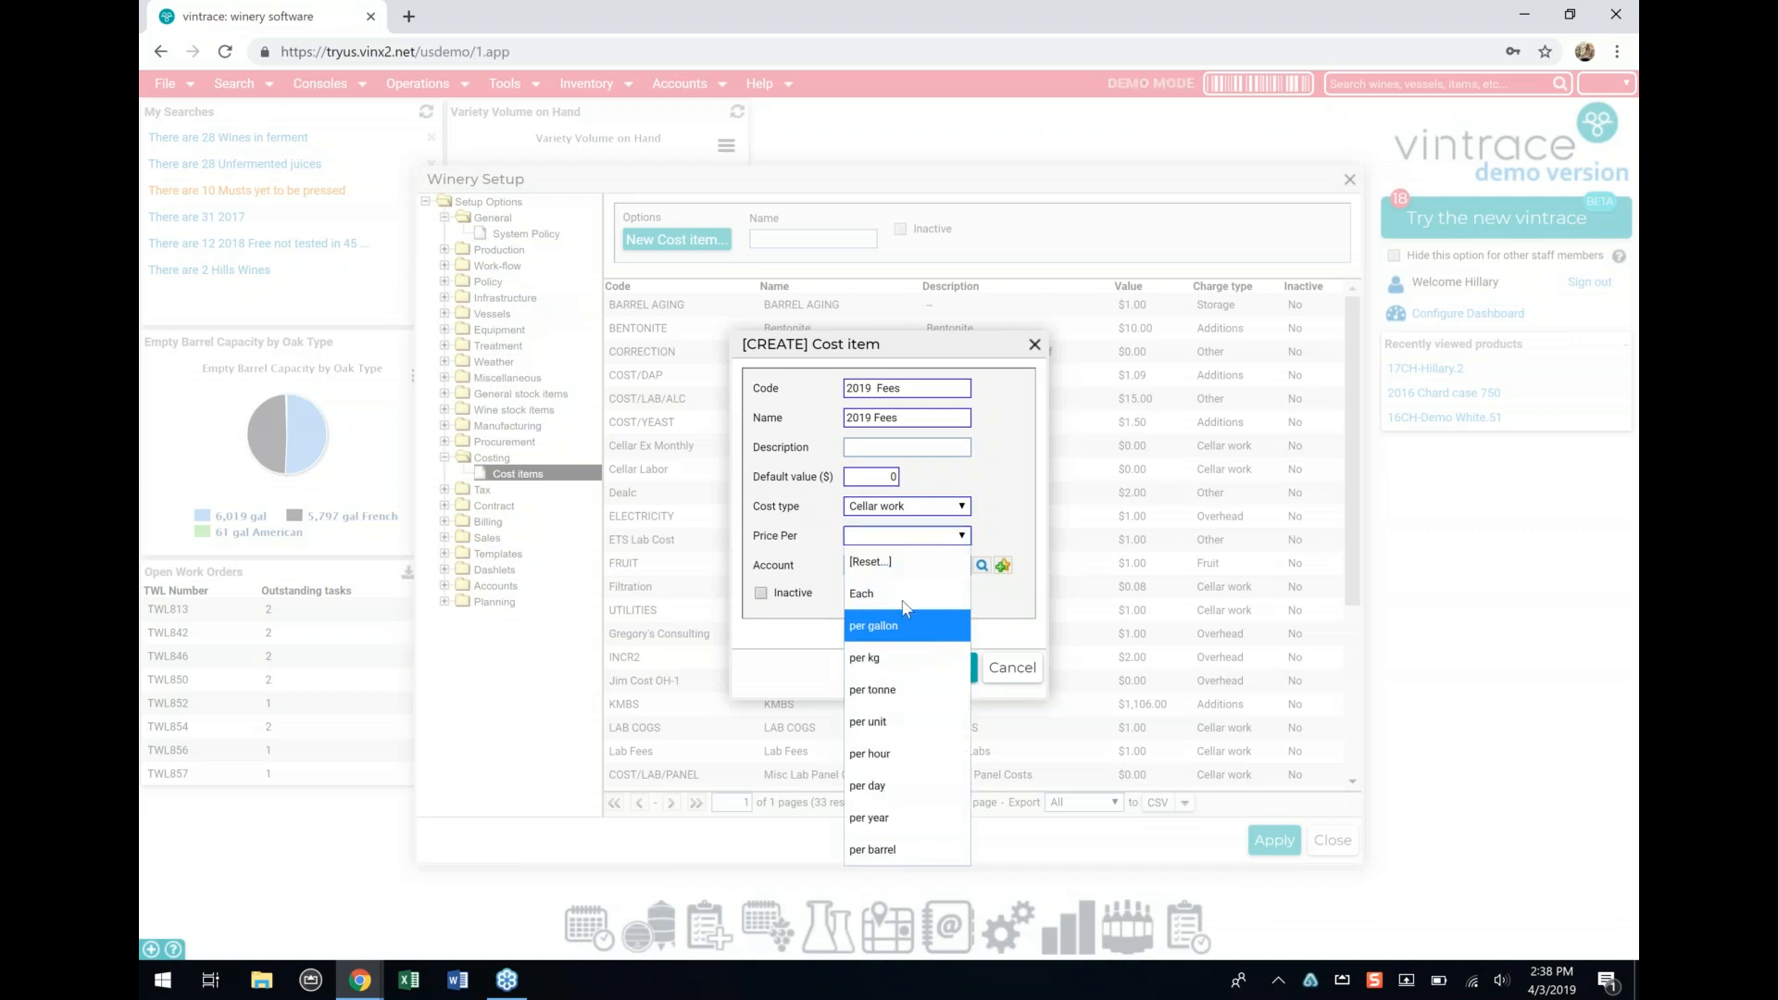
click(903, 721)
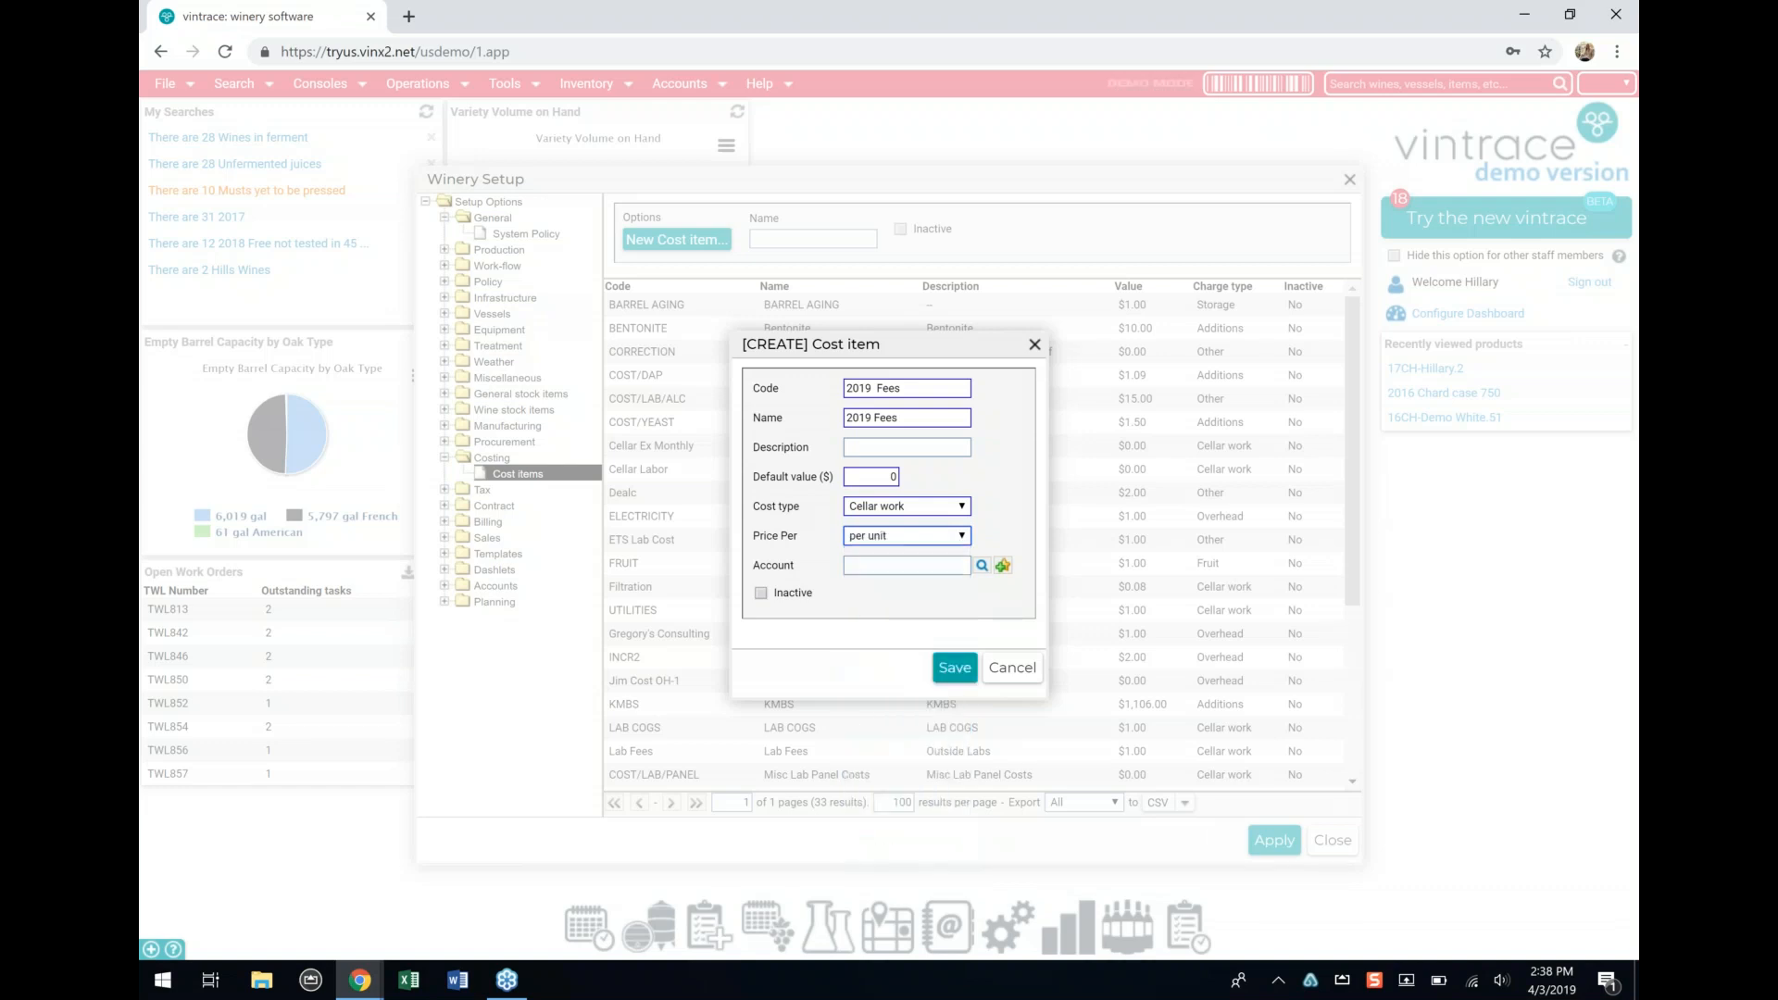
click(957, 668)
Step: Start another cost item with the code 2019 Bottling Fees and the name Bottling
click(676, 238)
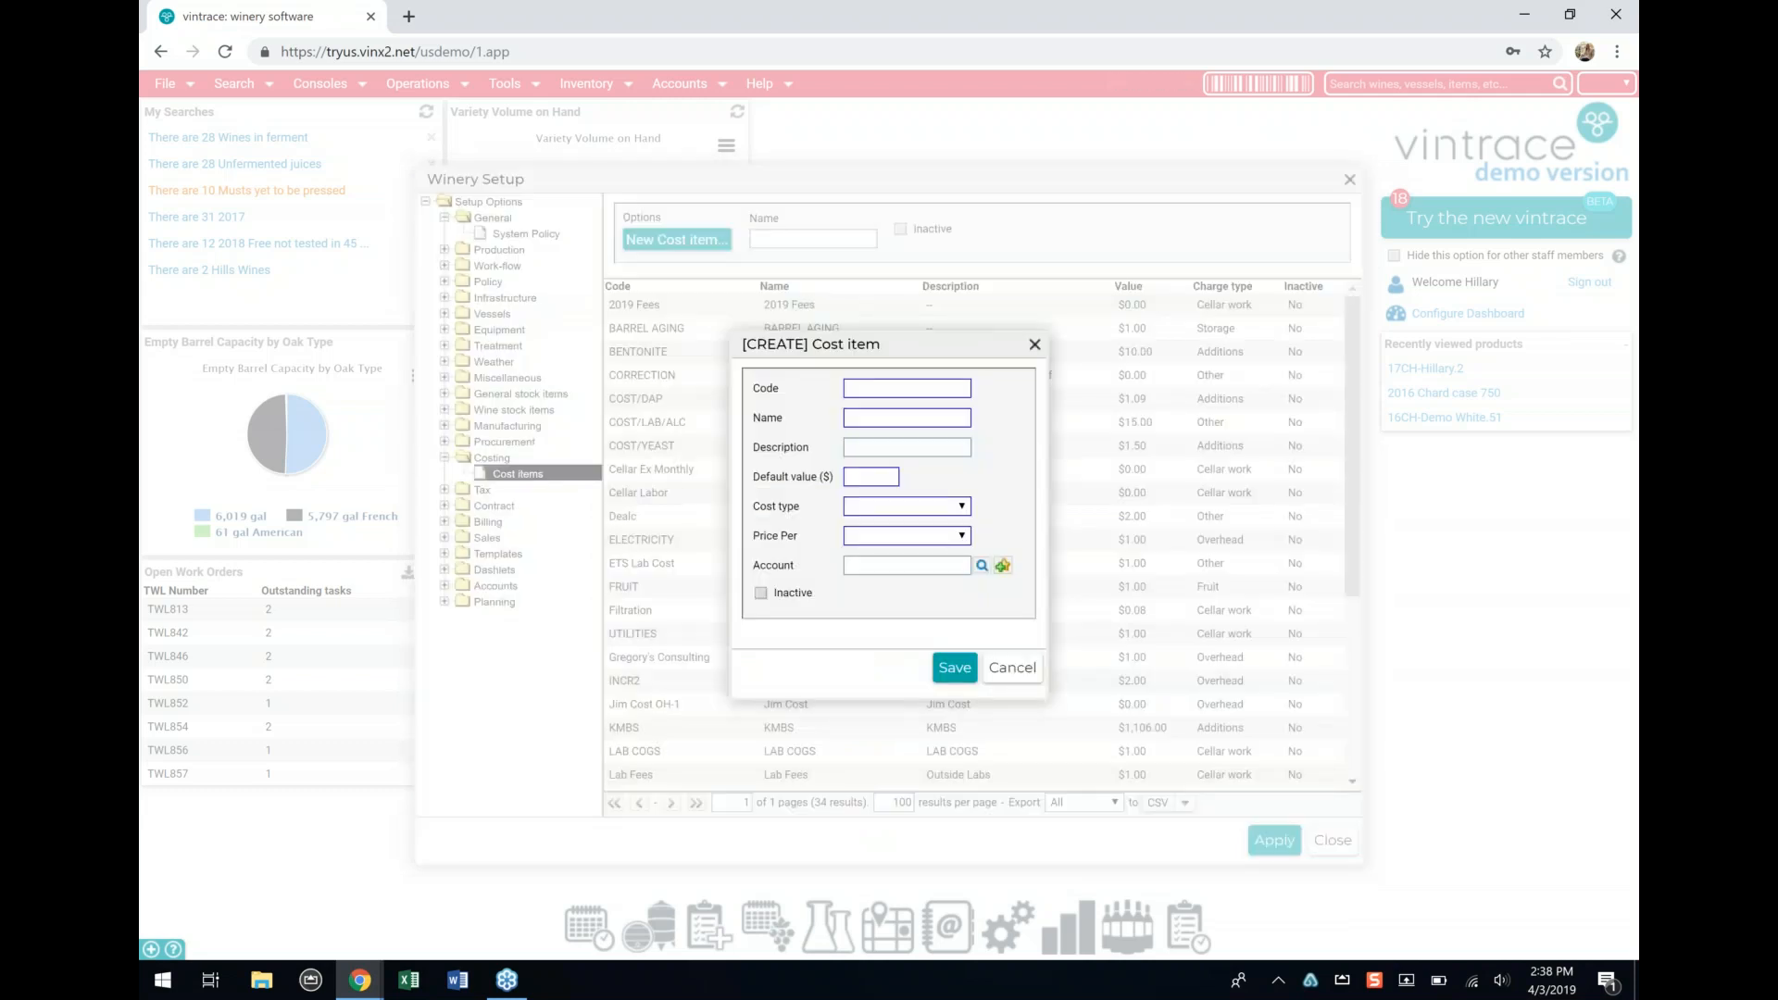
text(2019 Bottling Fees)
click(867, 419)
text(Bottling)
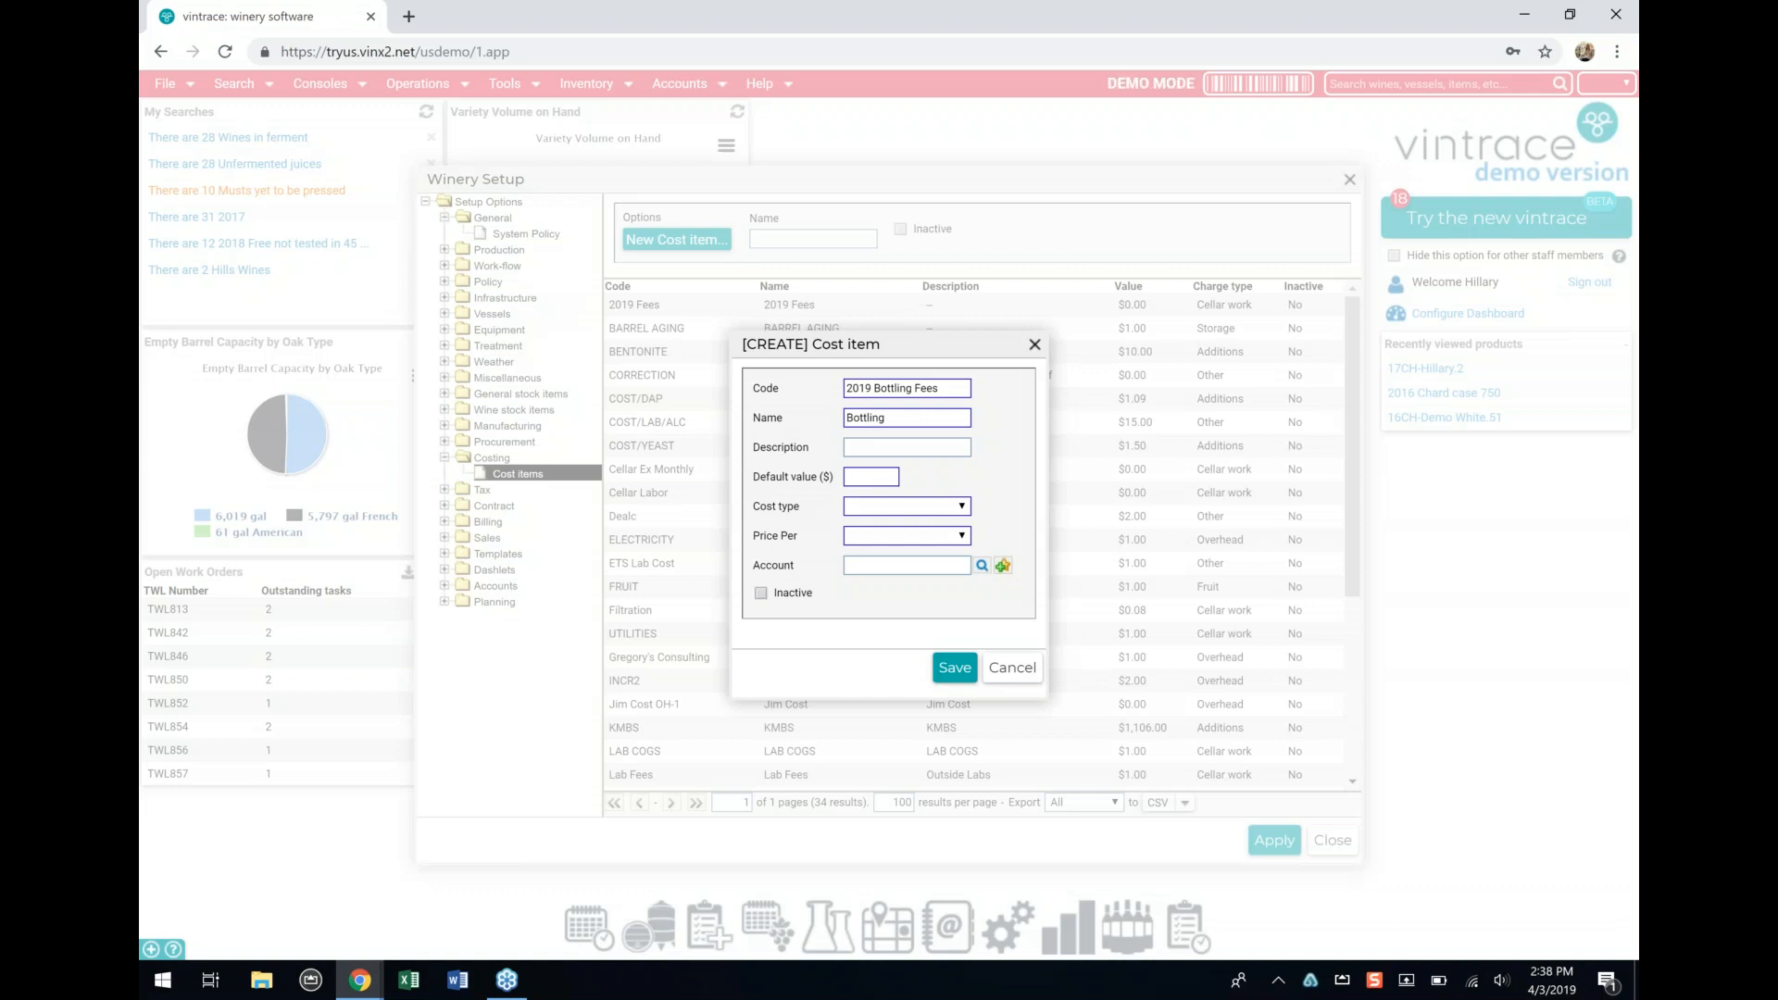
Step: Give the bottling cost item a default value of 0, cost type Packaging and a per unit price basis, and save it
click(910, 509)
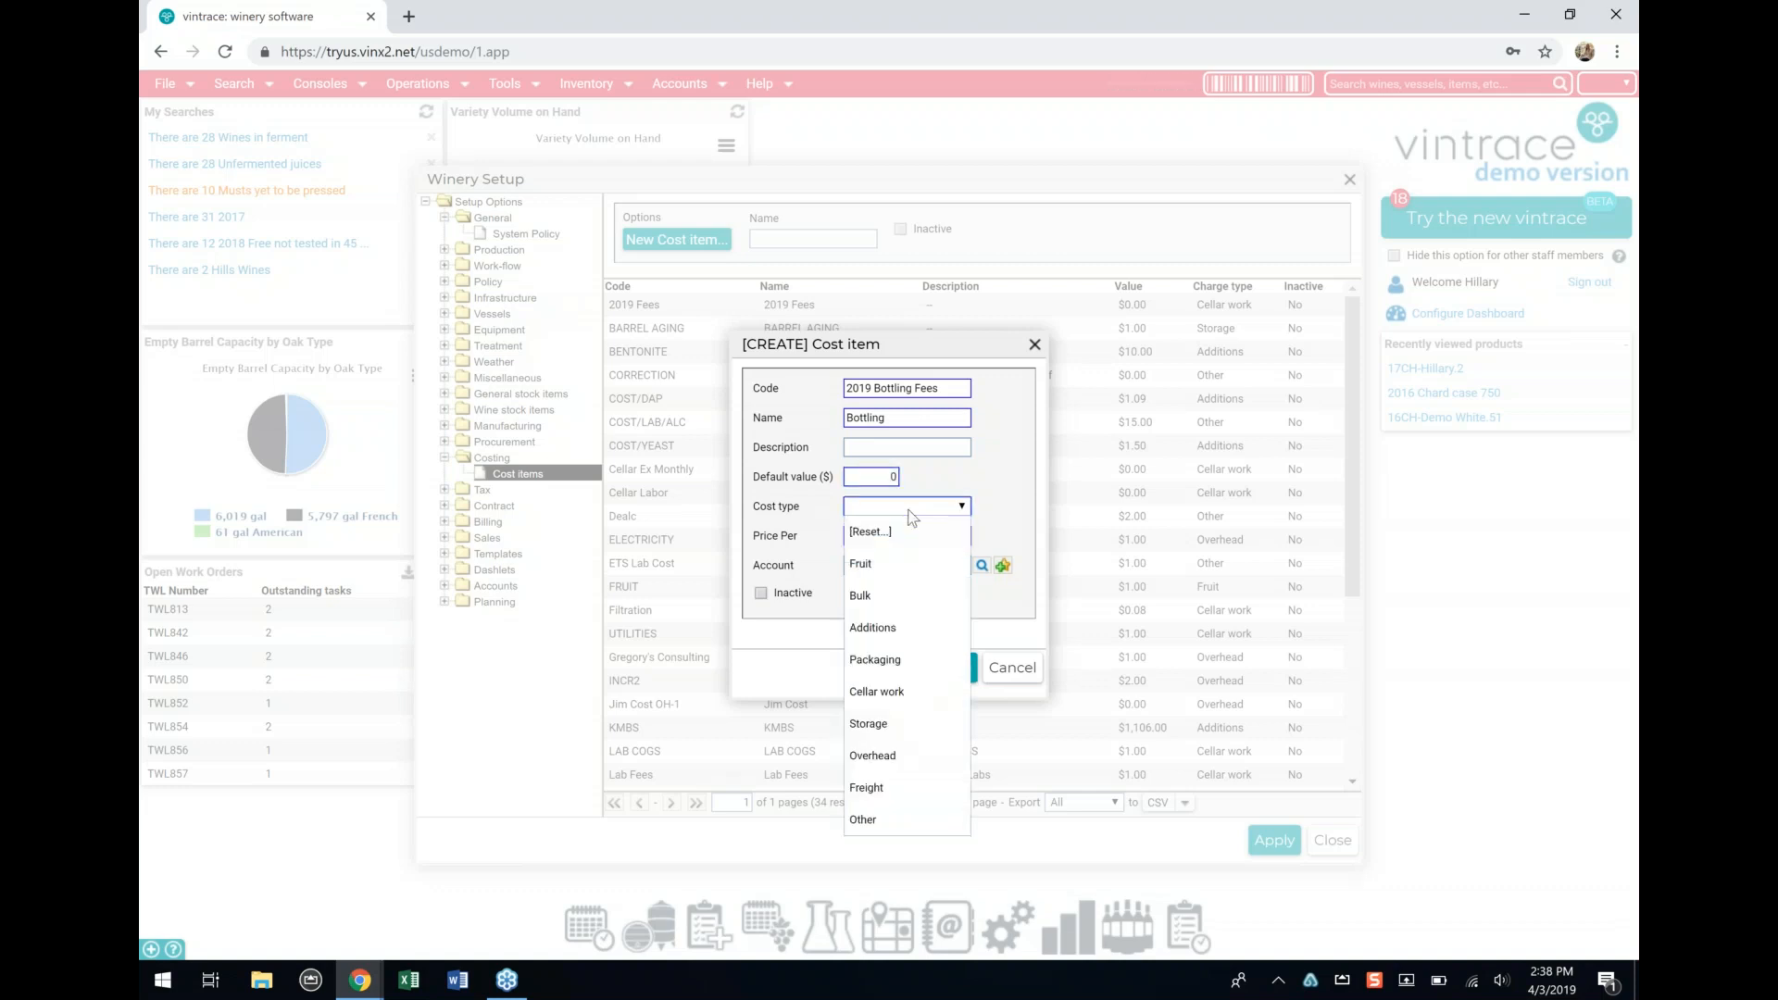
click(919, 663)
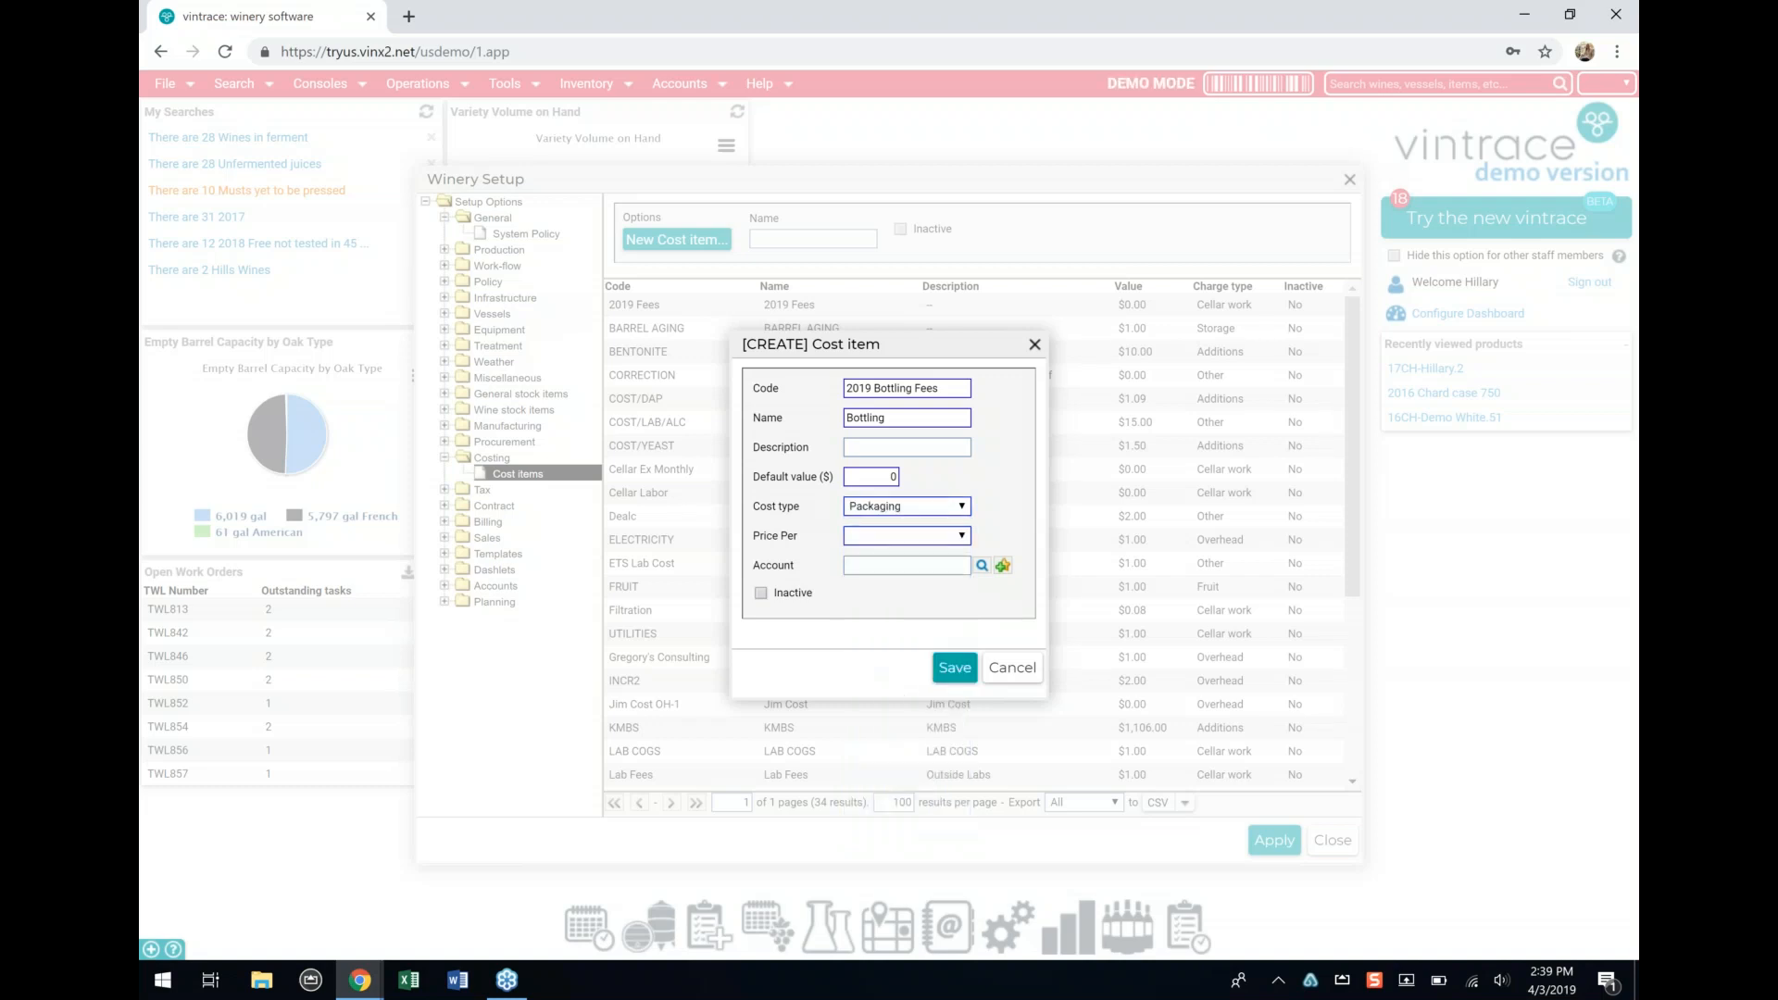
click(963, 535)
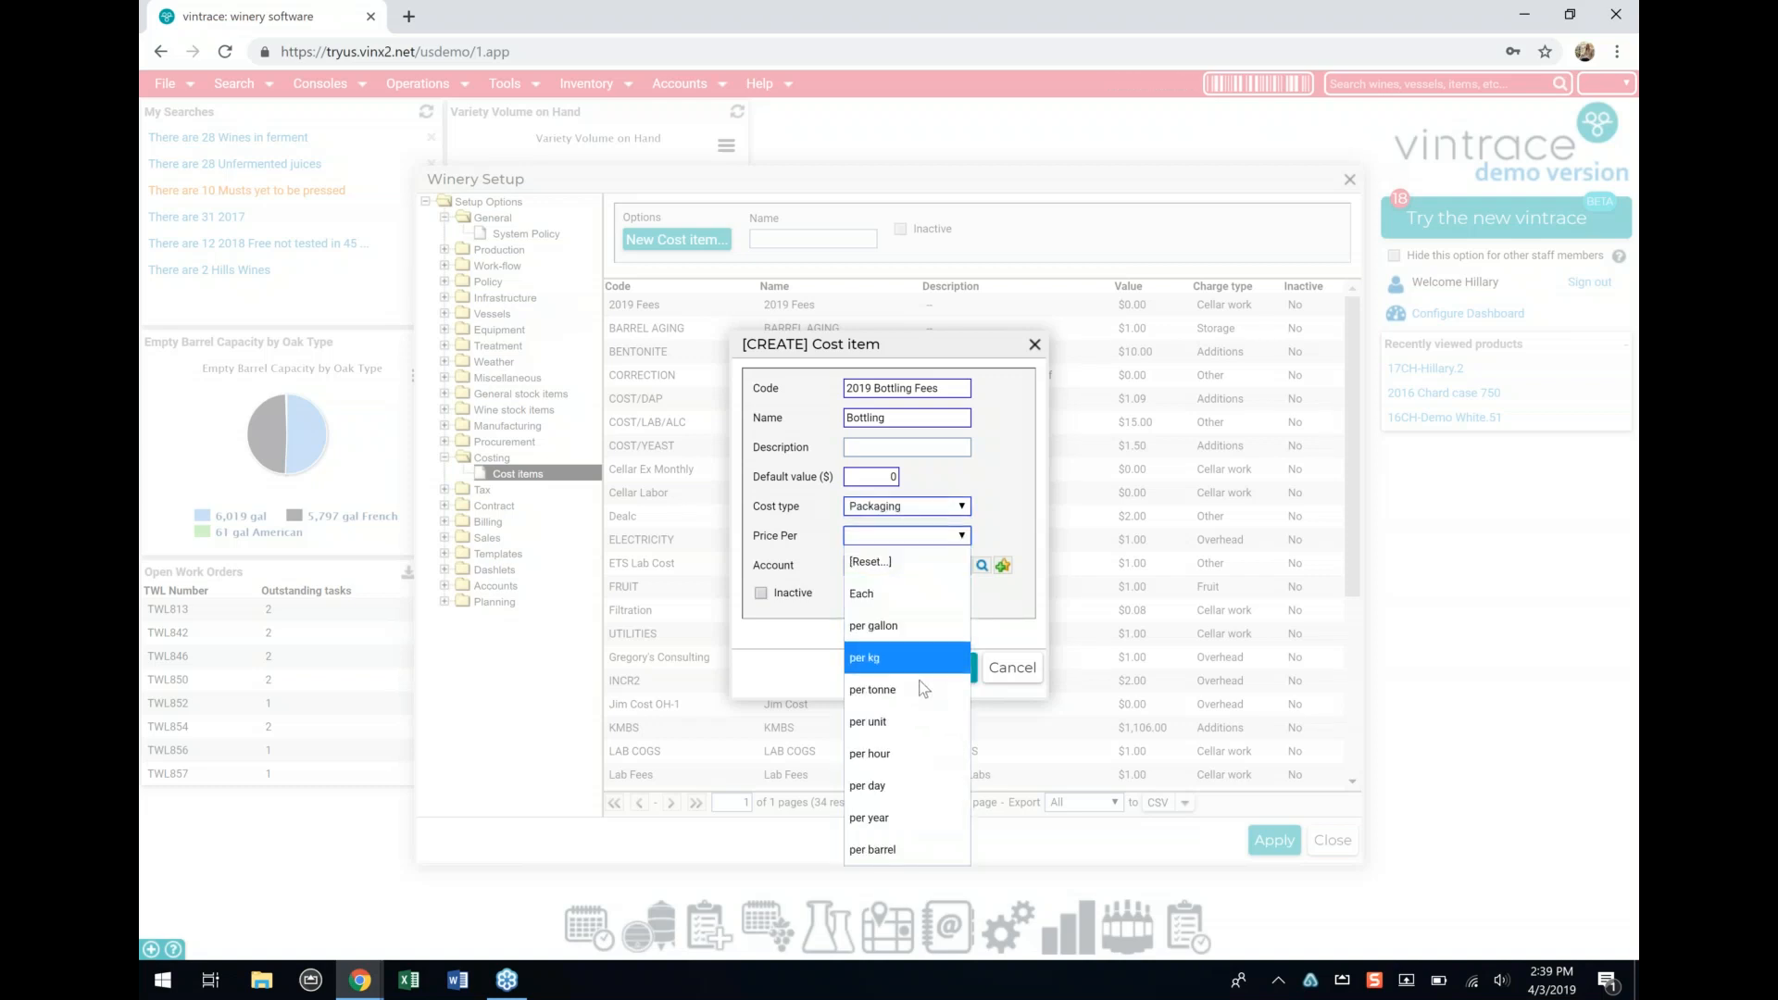
click(915, 719)
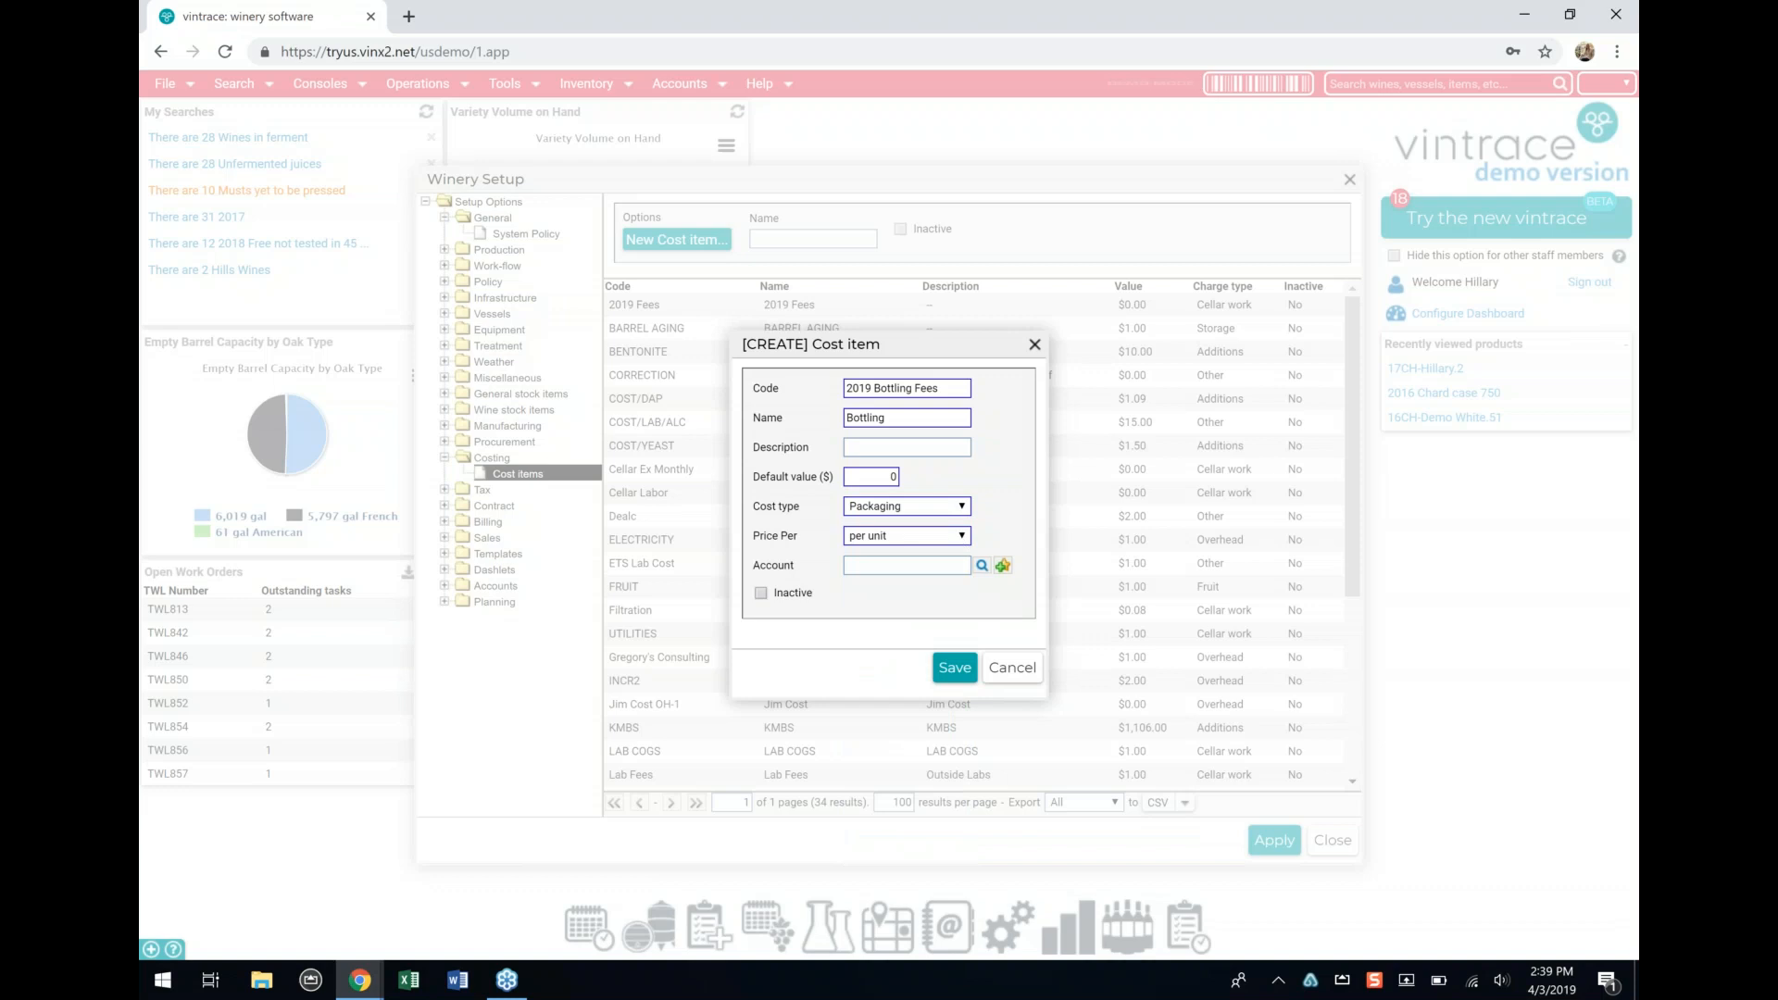
click(955, 668)
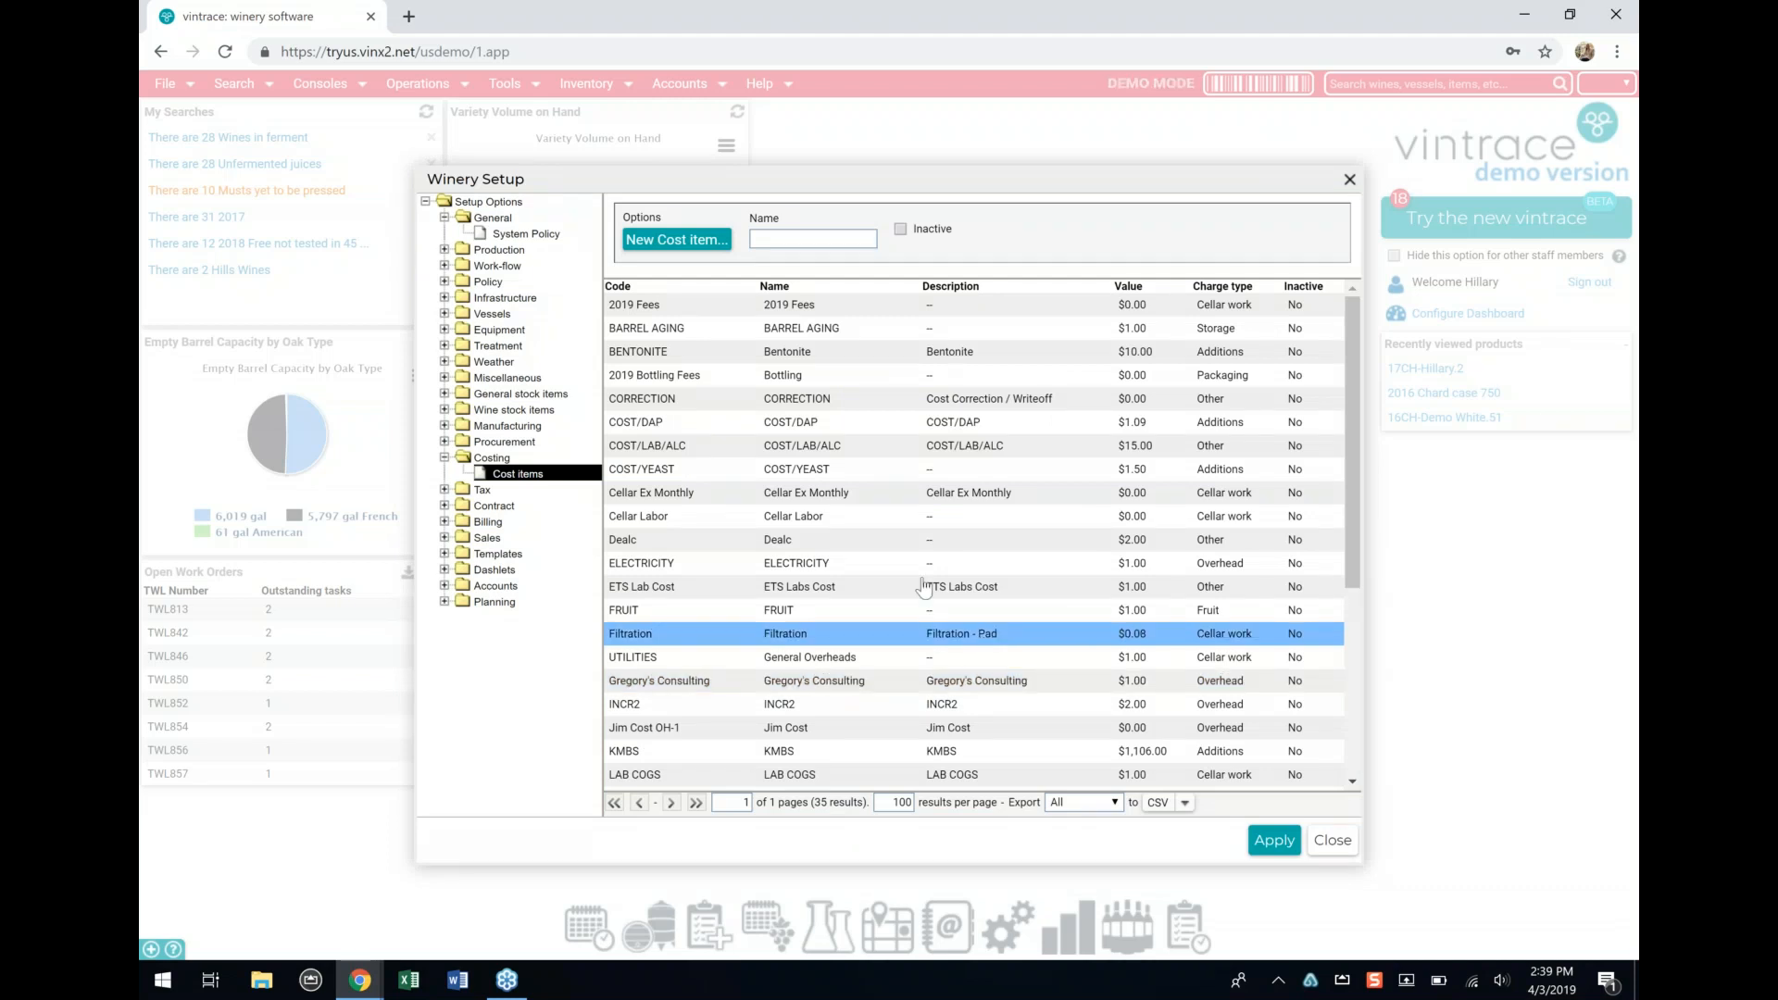
Step: Mark the Cellar Ex Monthly cost item as inactive and save it
double_click(921, 493)
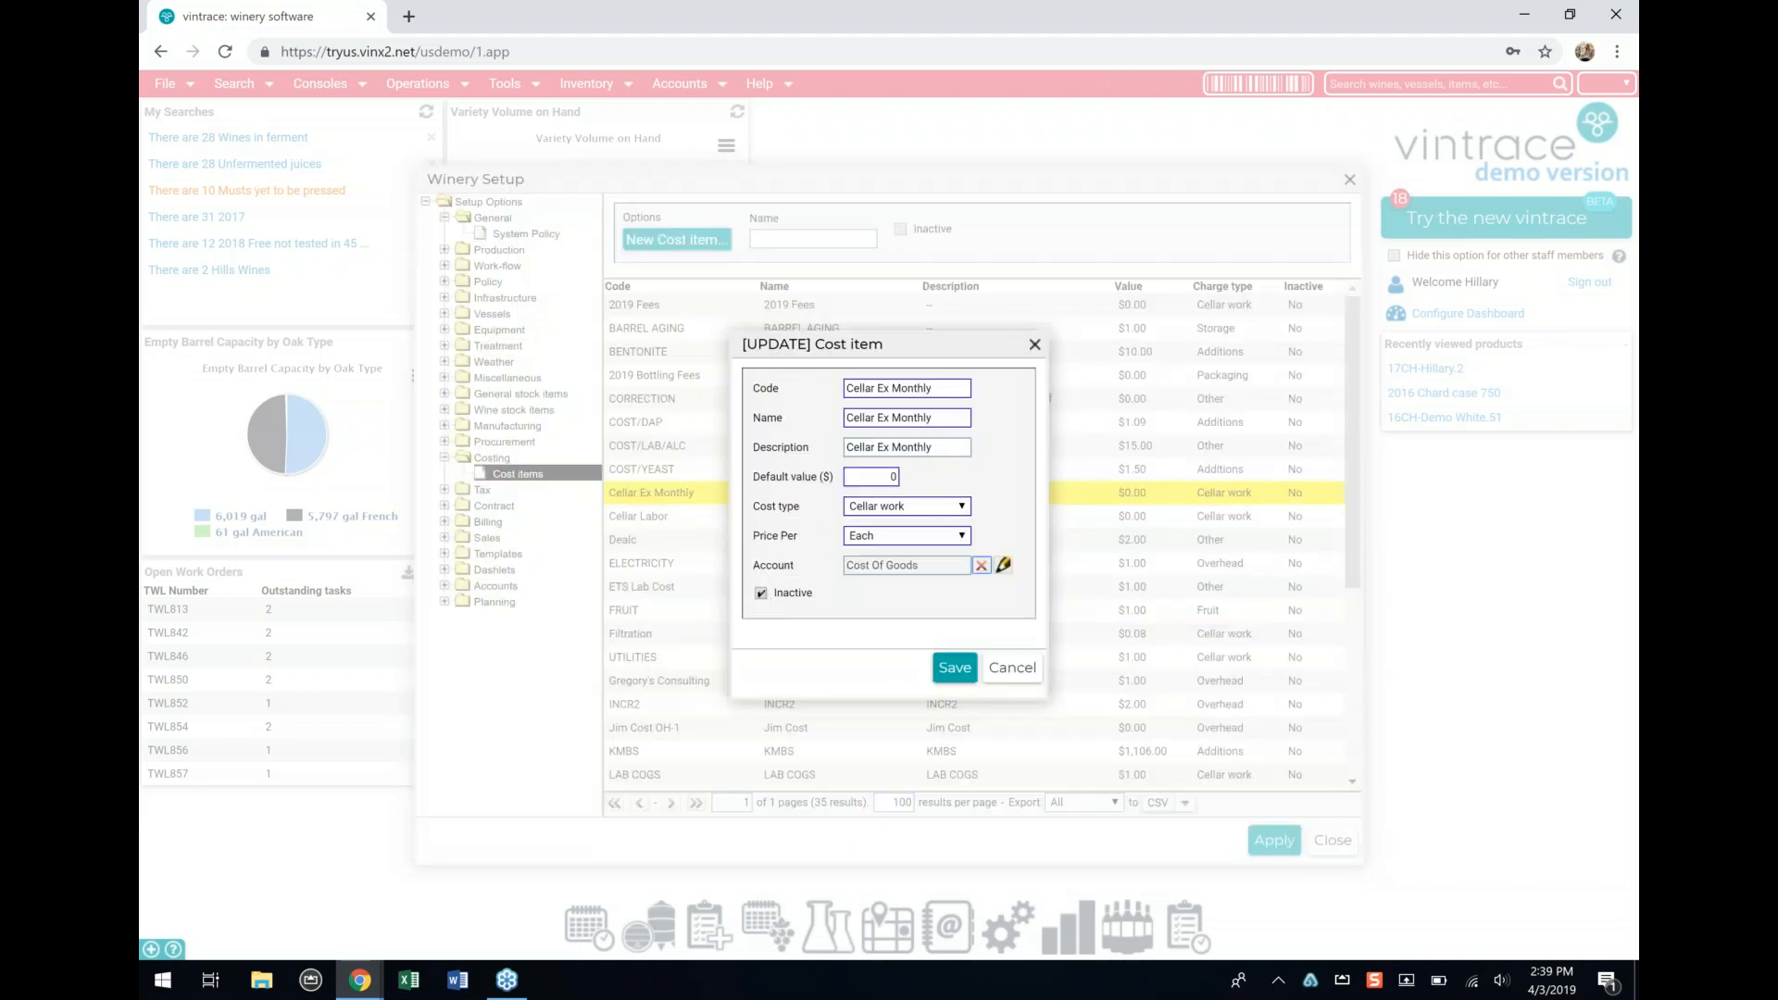
click(951, 674)
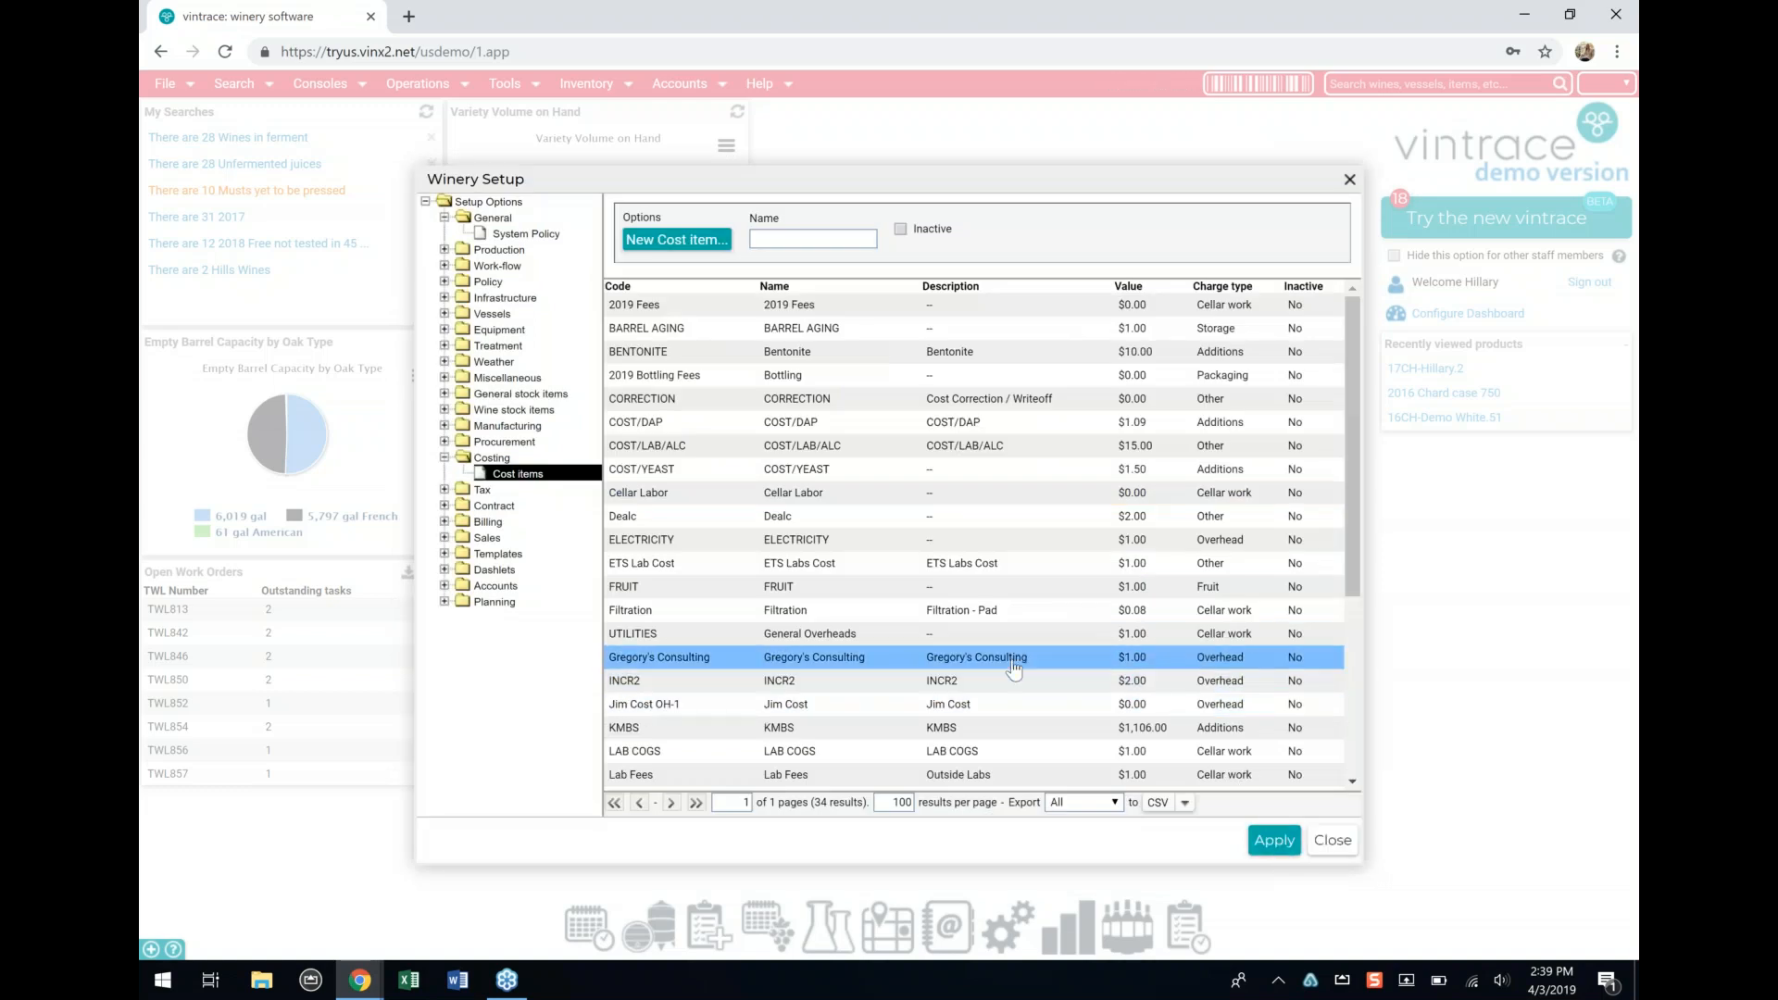
Step: List the additive items under general stock items and open the ADD/OAKCHIP item for editing
click(510, 395)
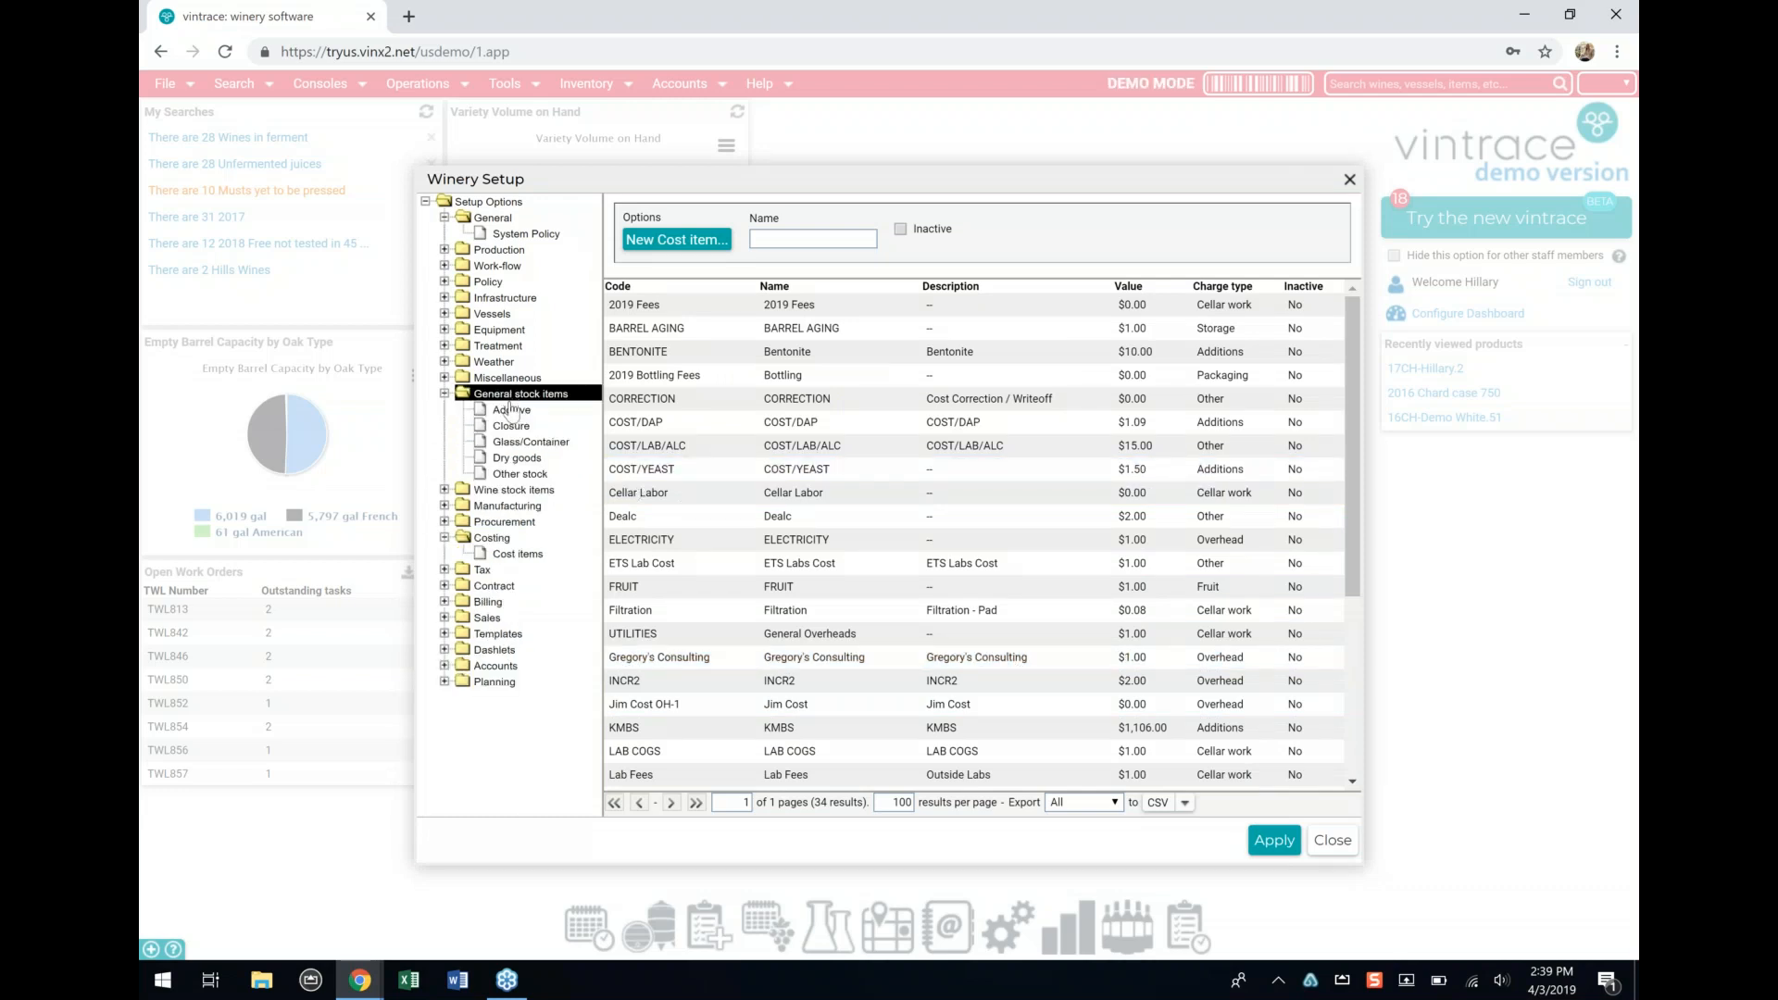
click(511, 413)
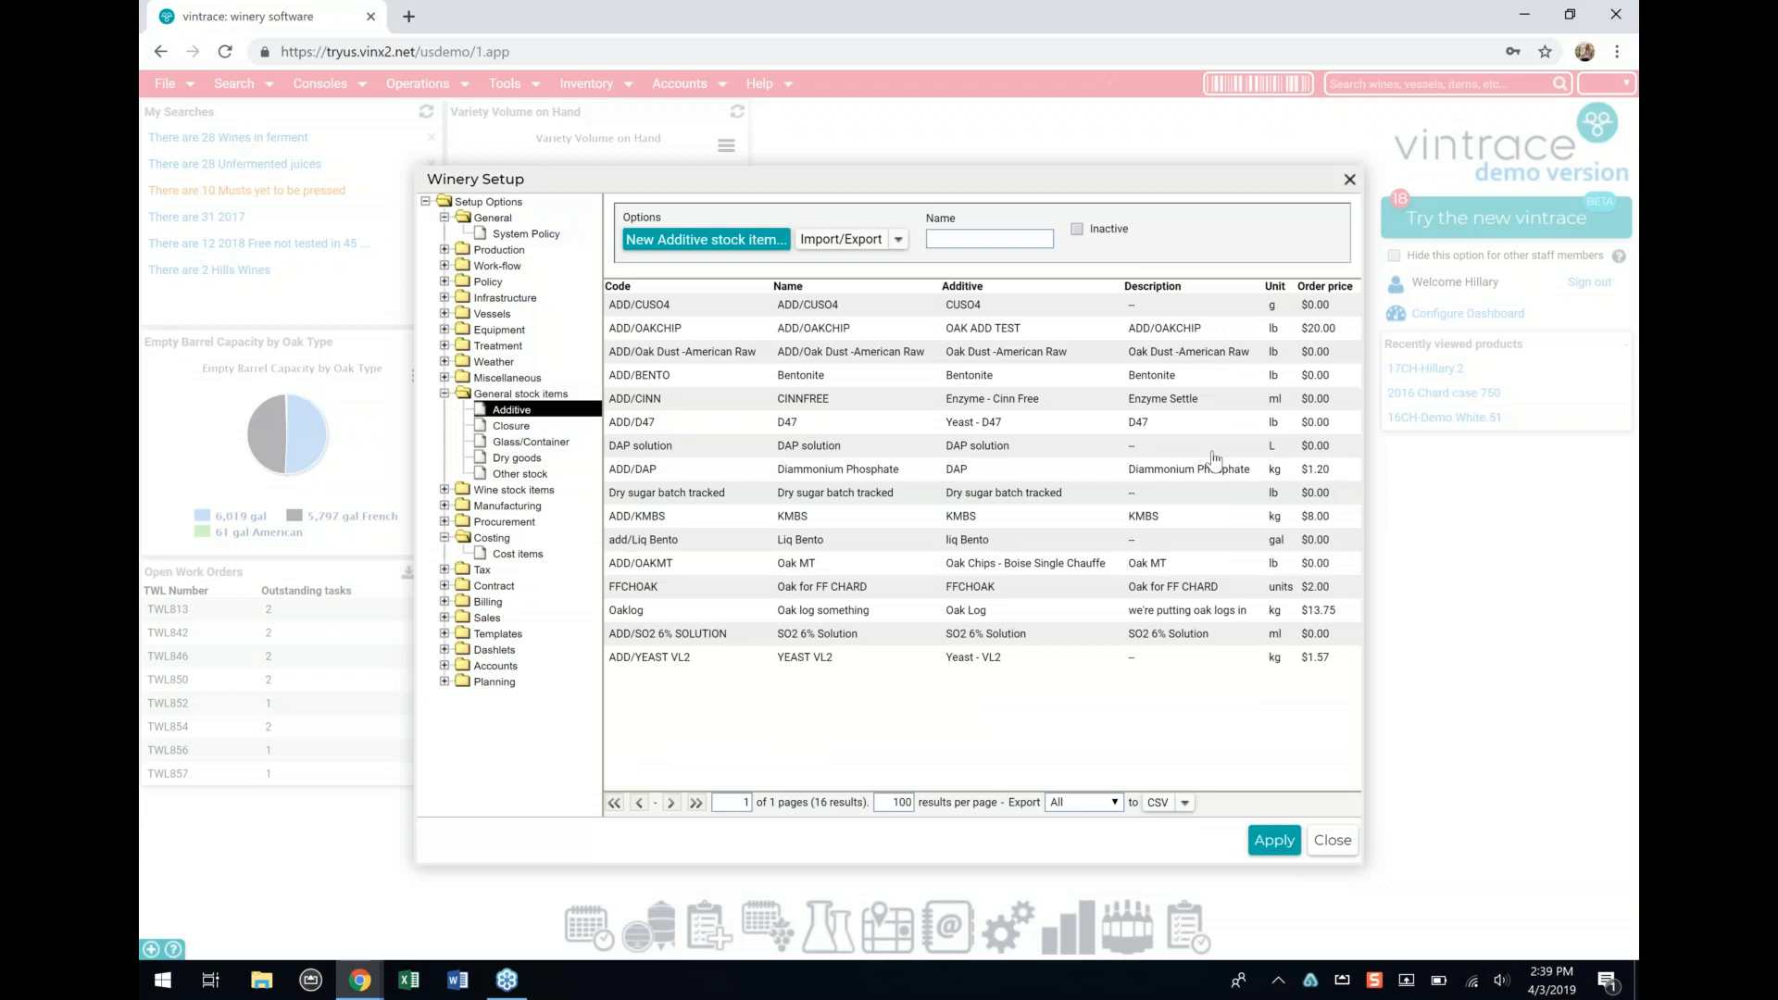
double_click(1316, 331)
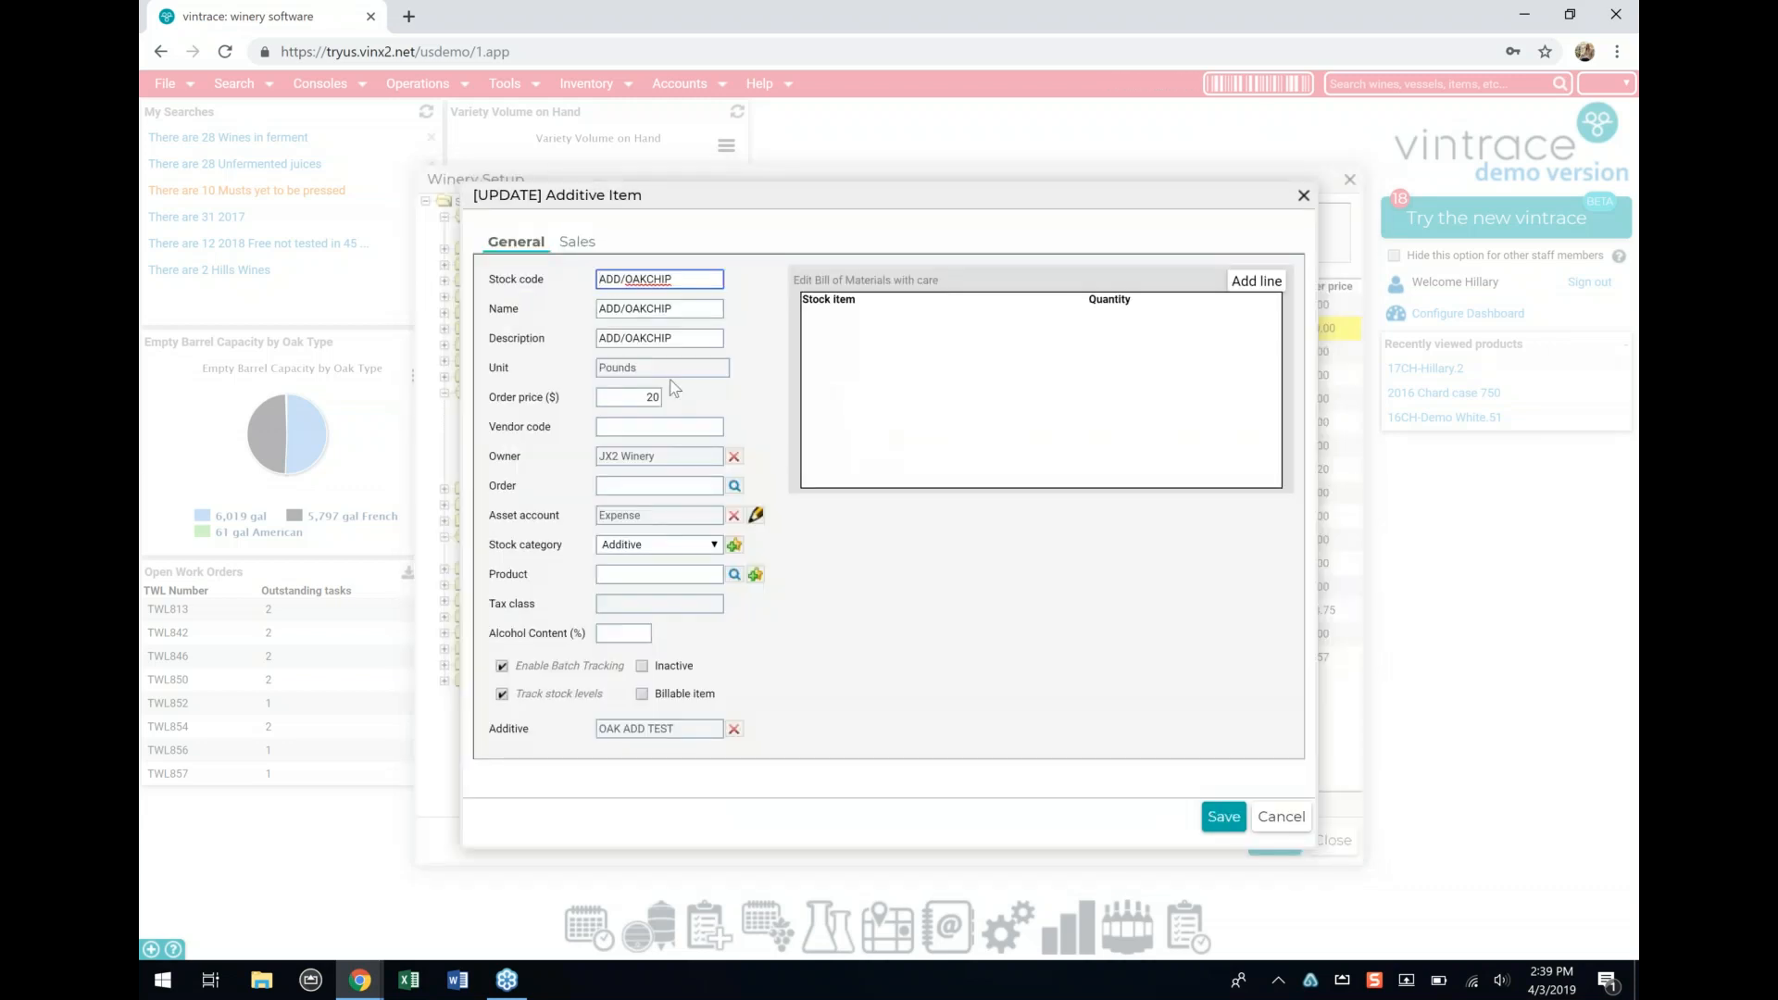
Step: Try to clear the order price of the ADD/OAKCHIP additive item and save it
double_click(659, 396)
key(BackSpace)
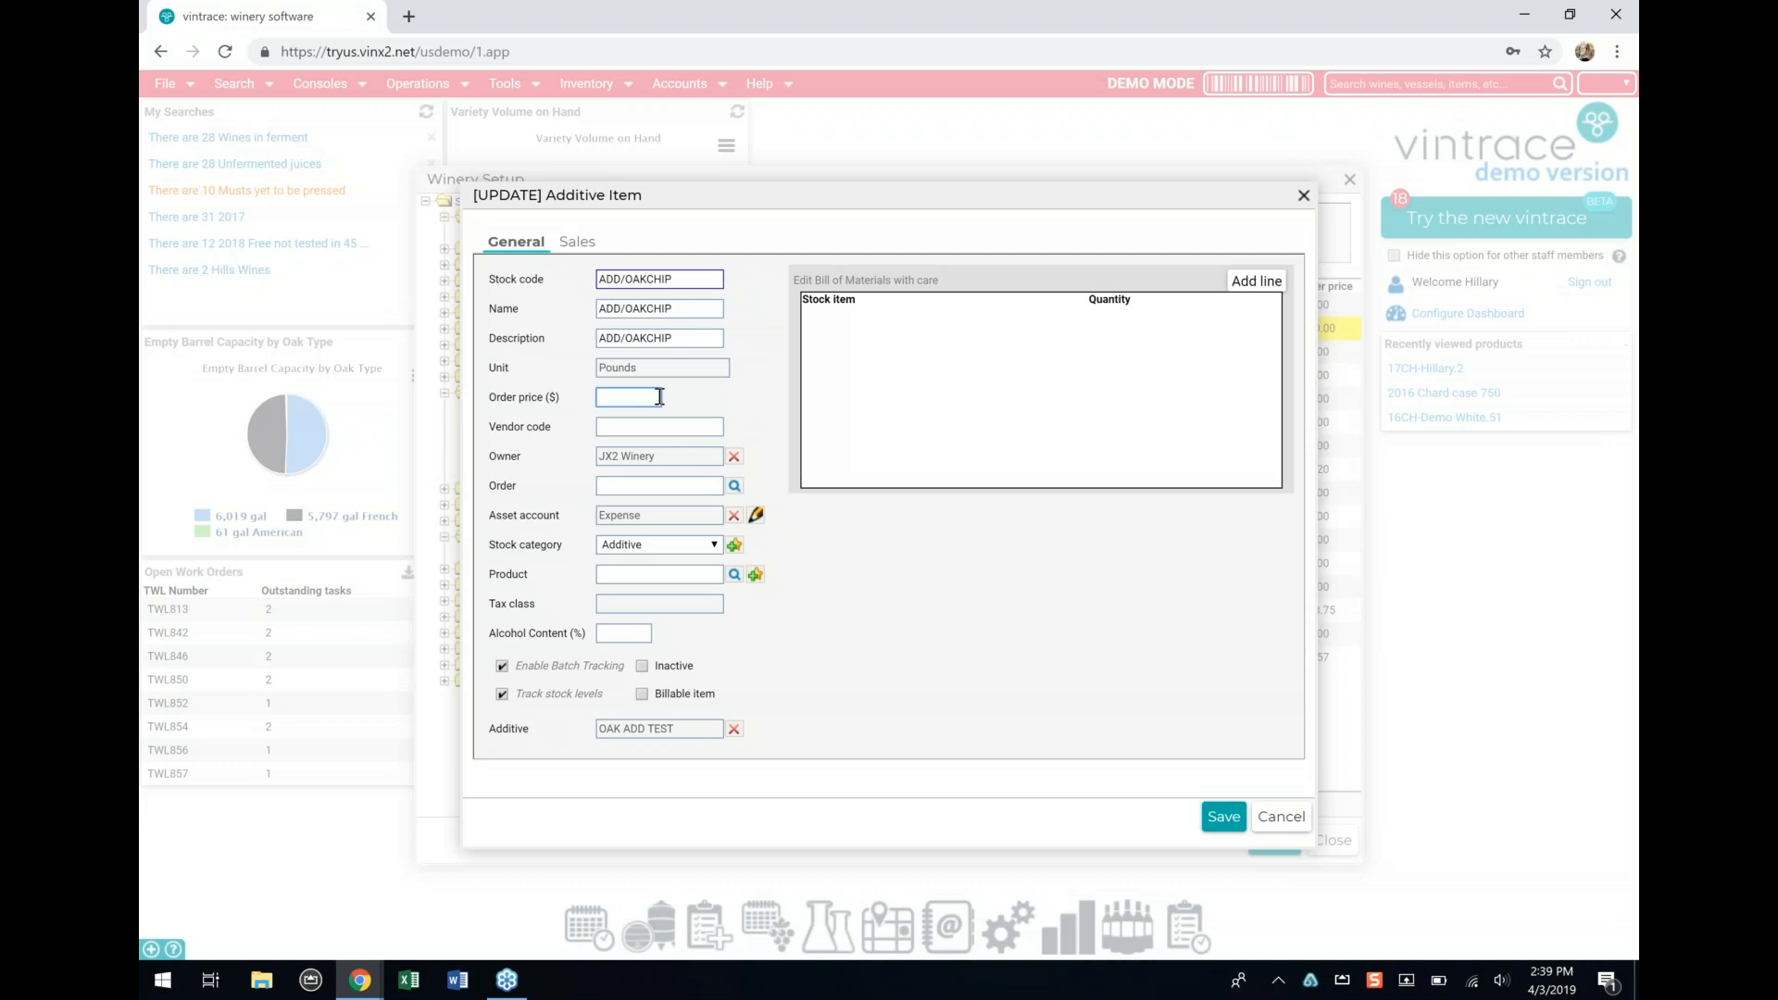
click(678, 428)
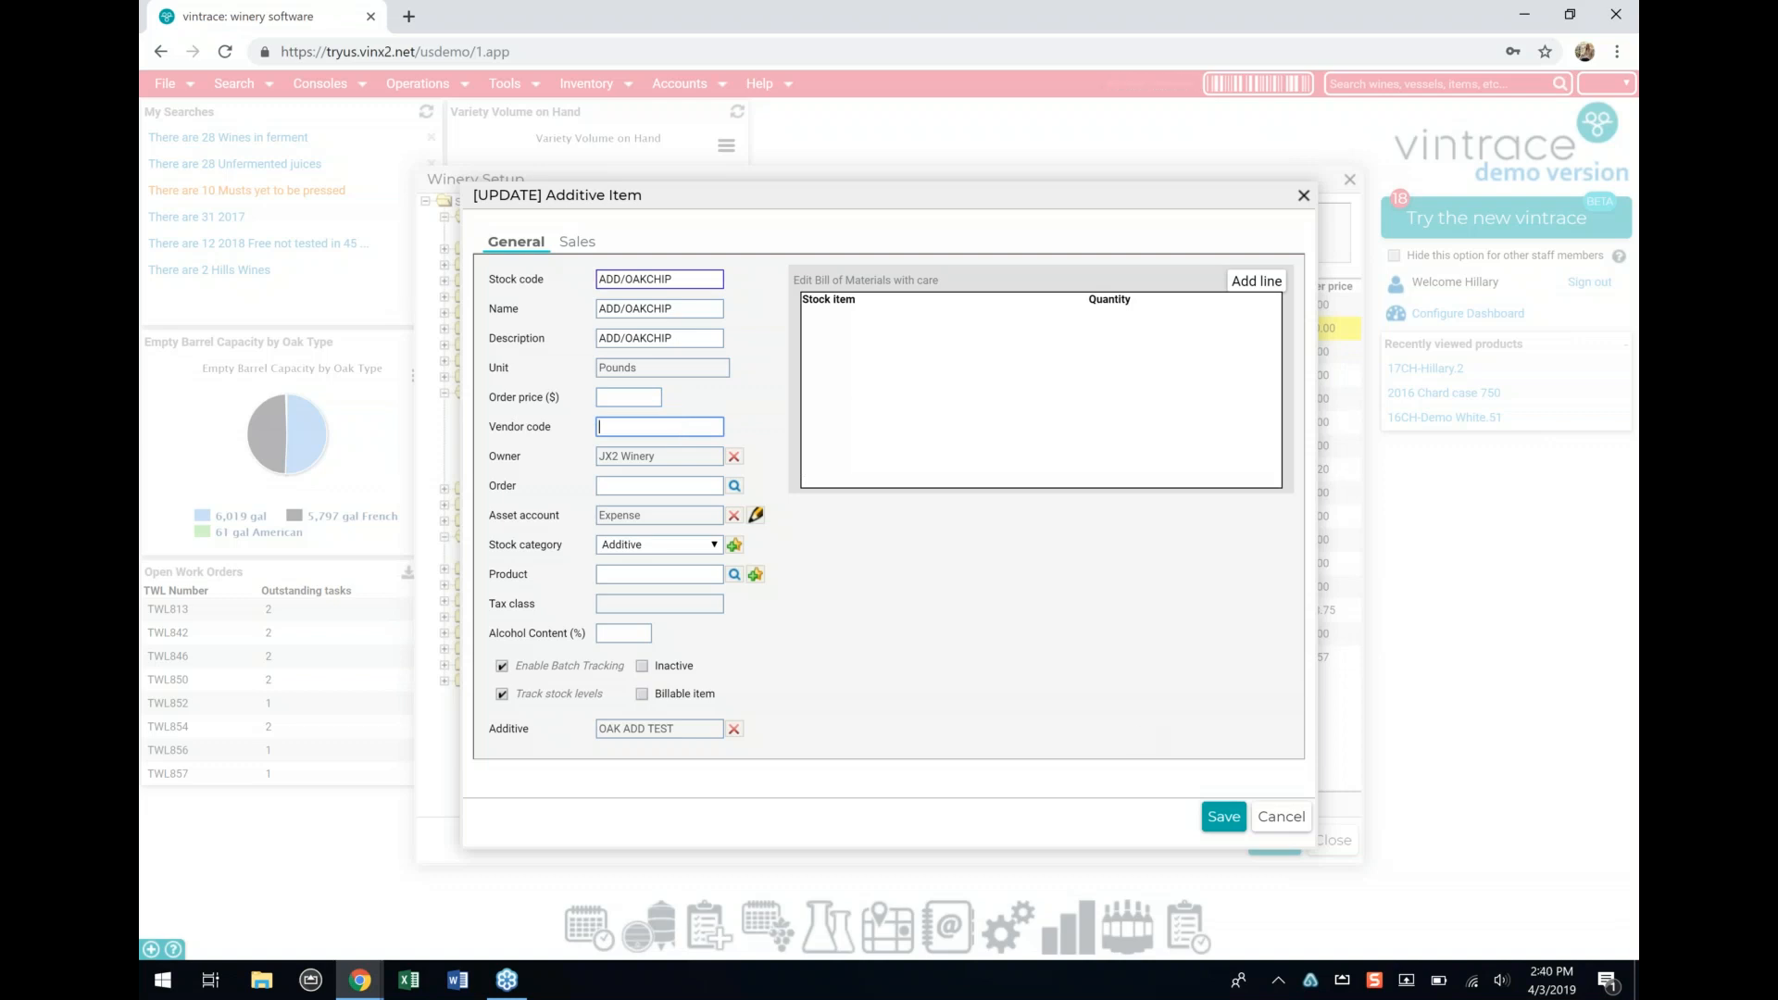
click(1221, 827)
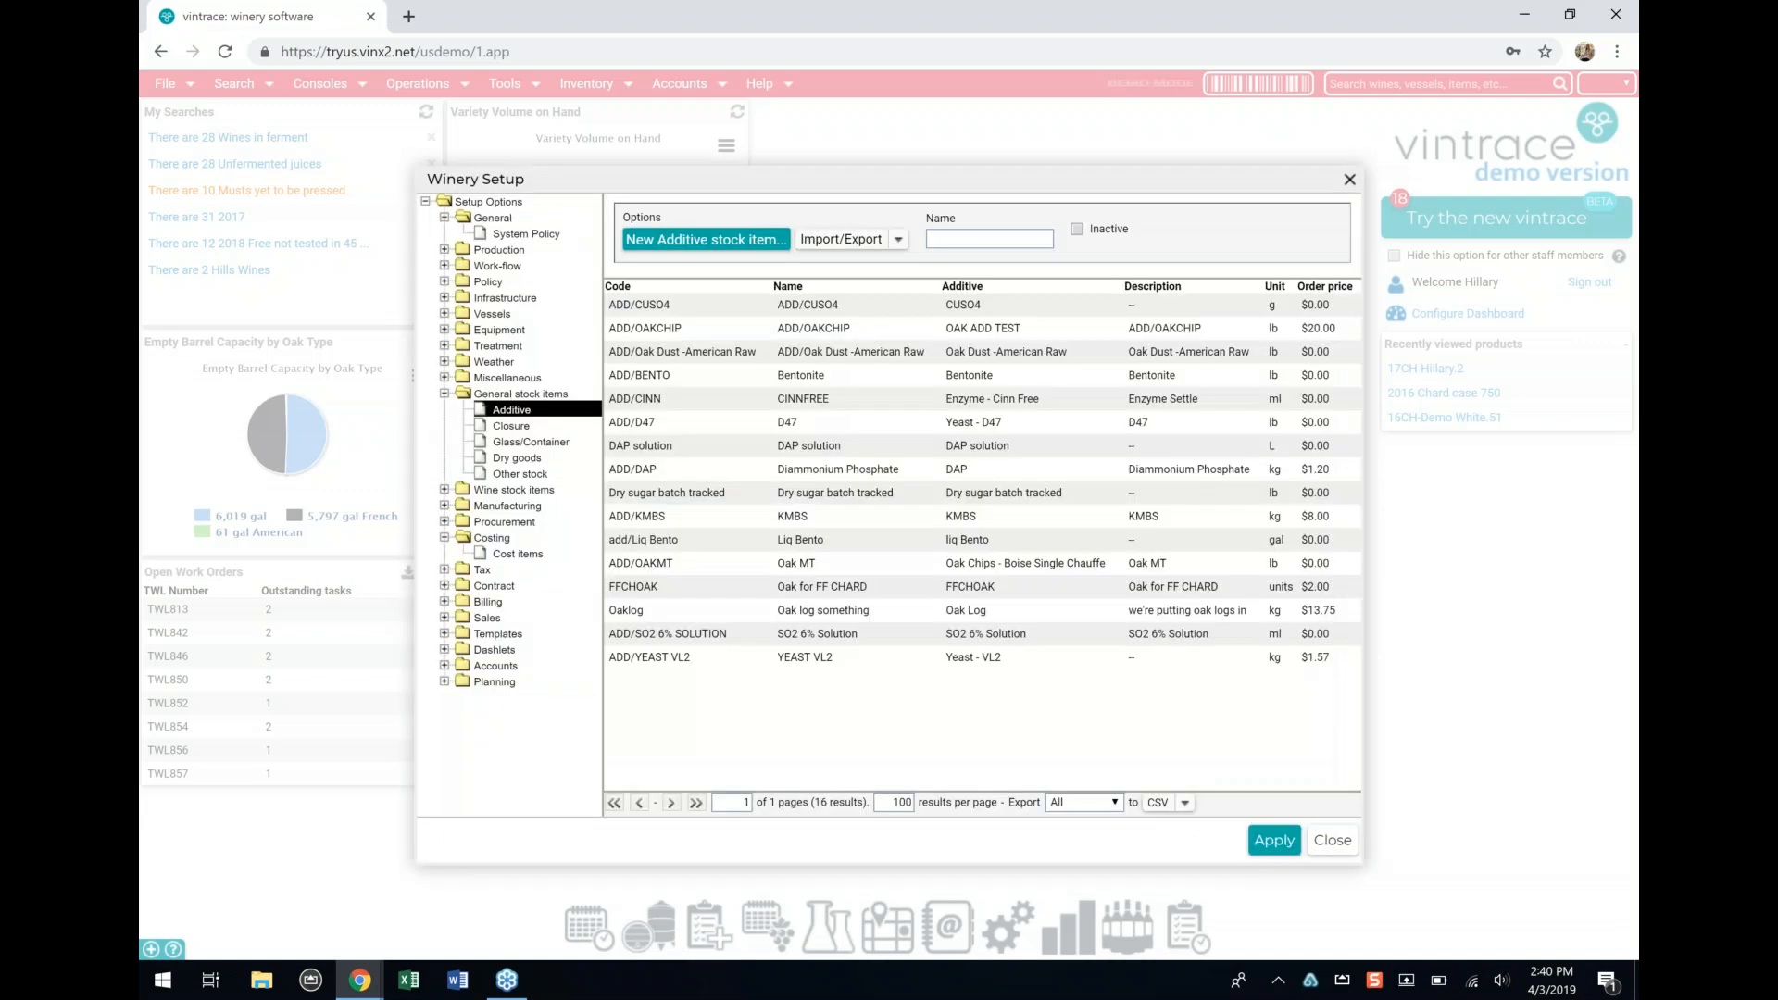
Step: Close the winery setup and open the 03/01/2019 KMBS addition from the history of the recently viewed 17CH wine
click(1323, 844)
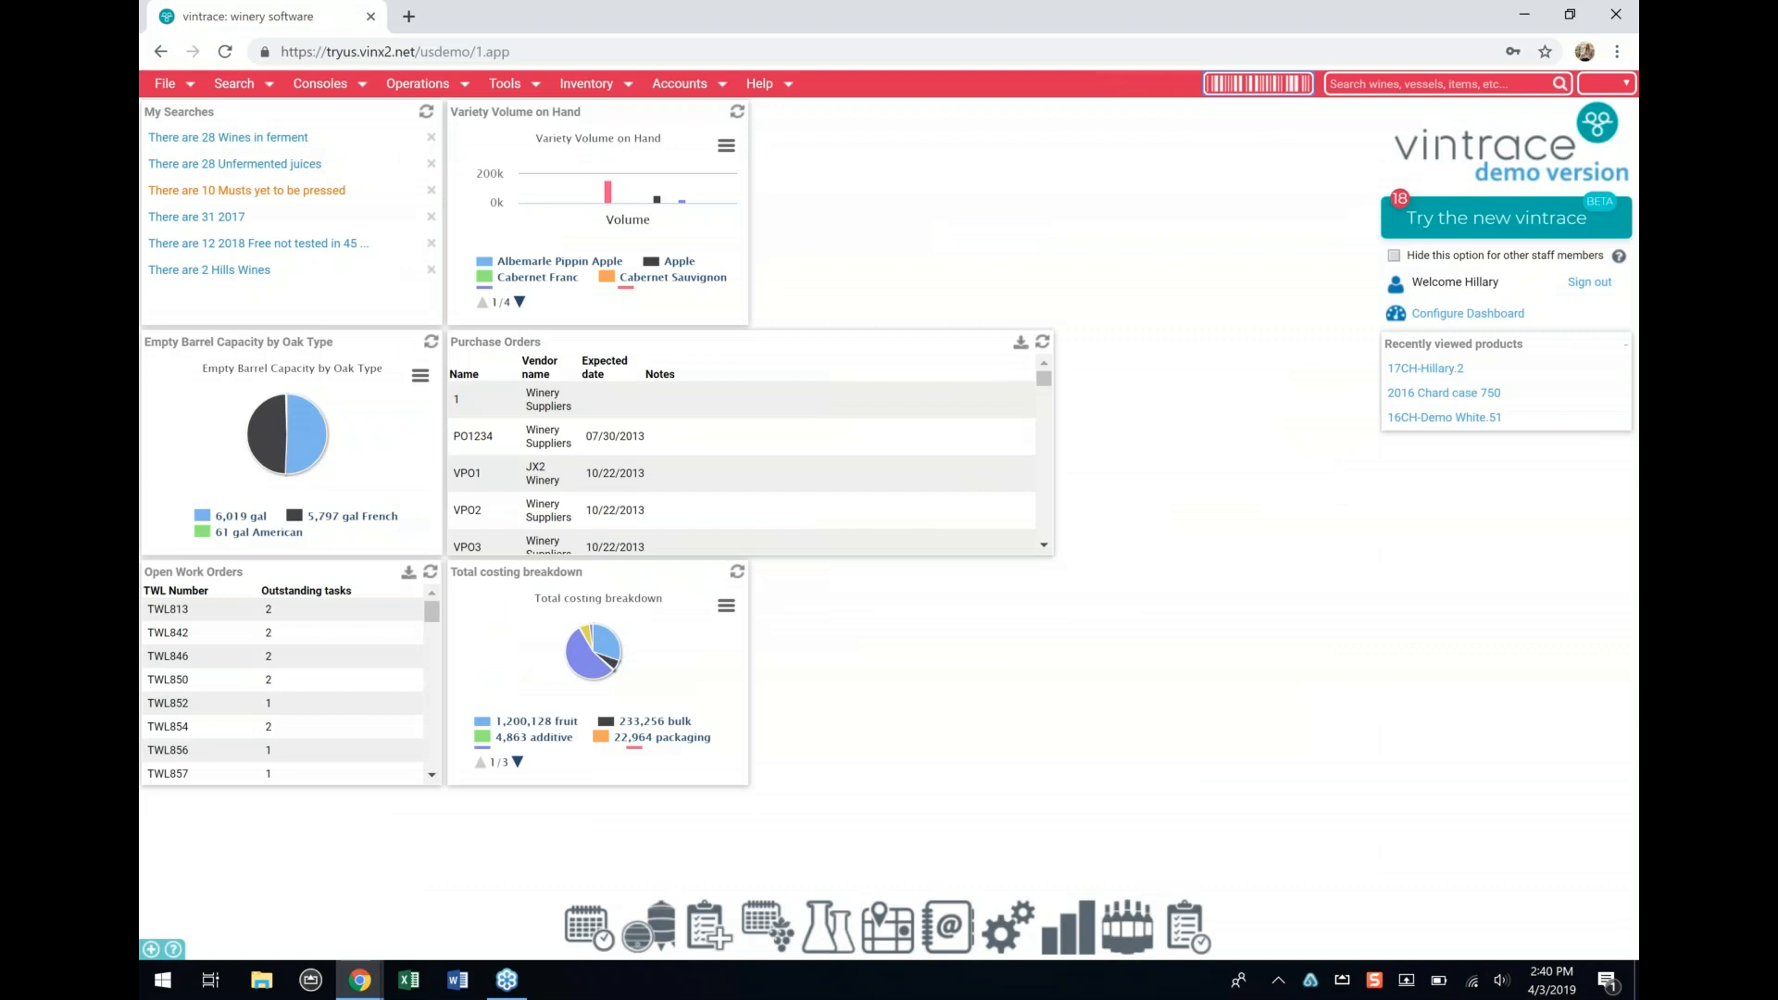
click(1428, 379)
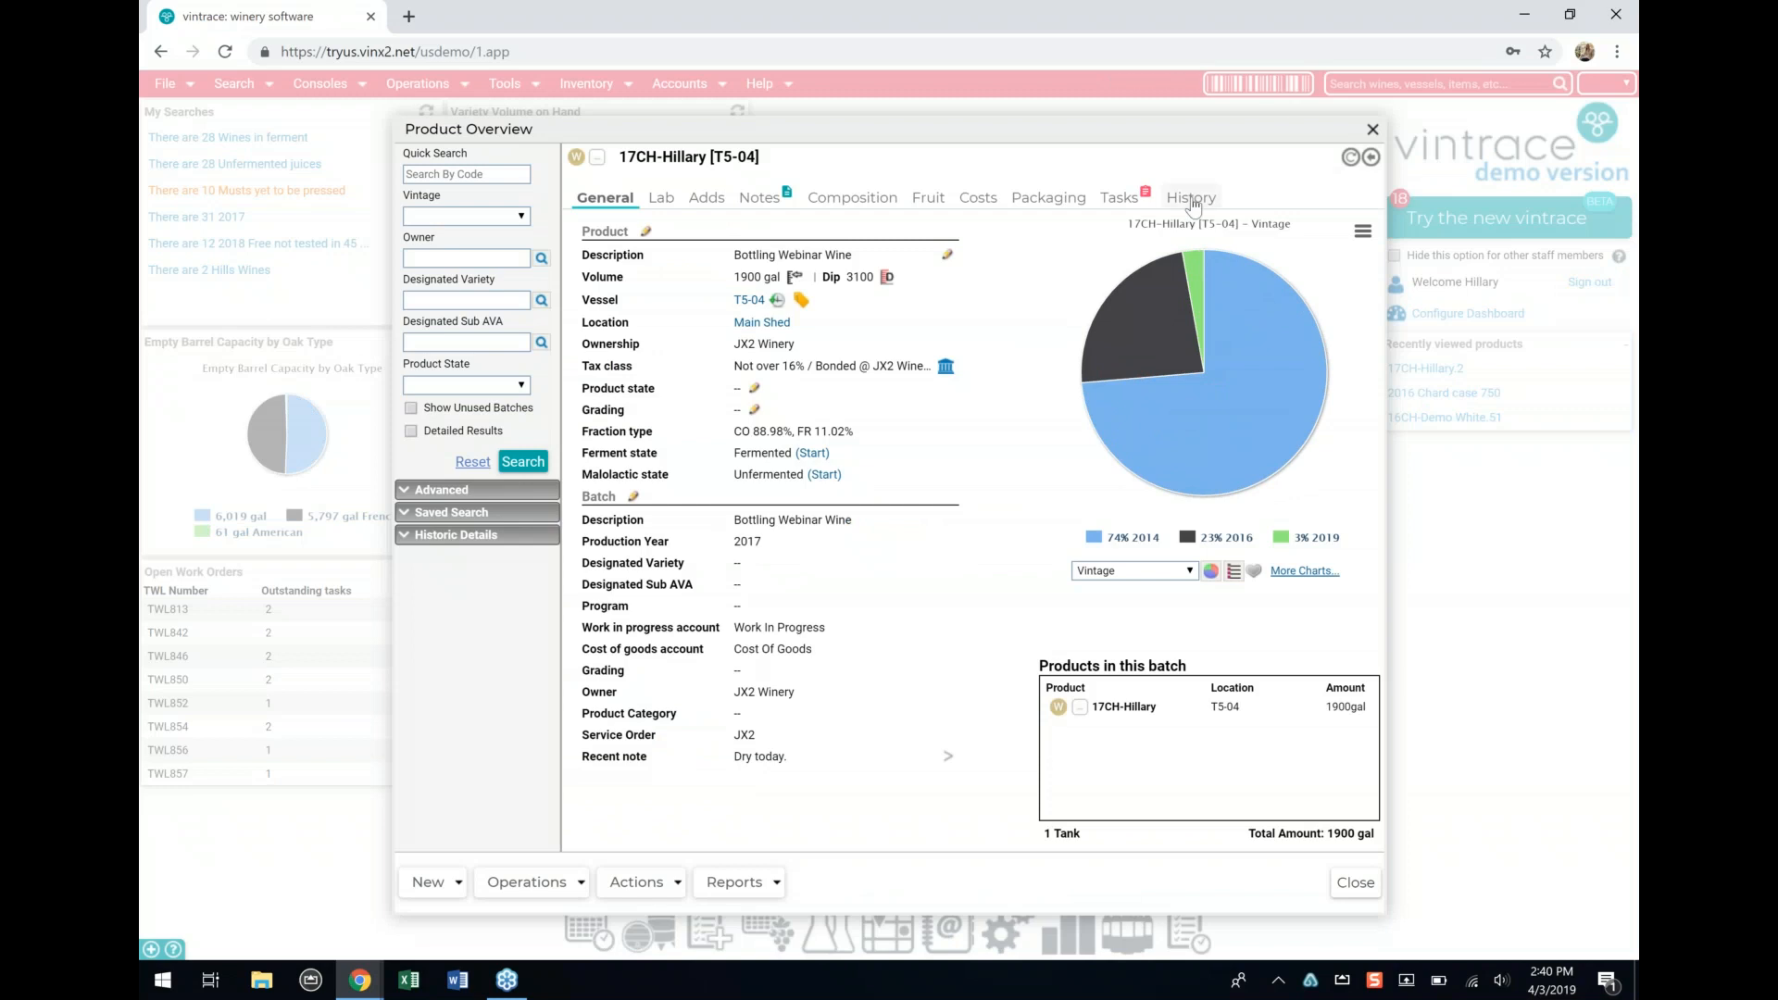
click(1194, 201)
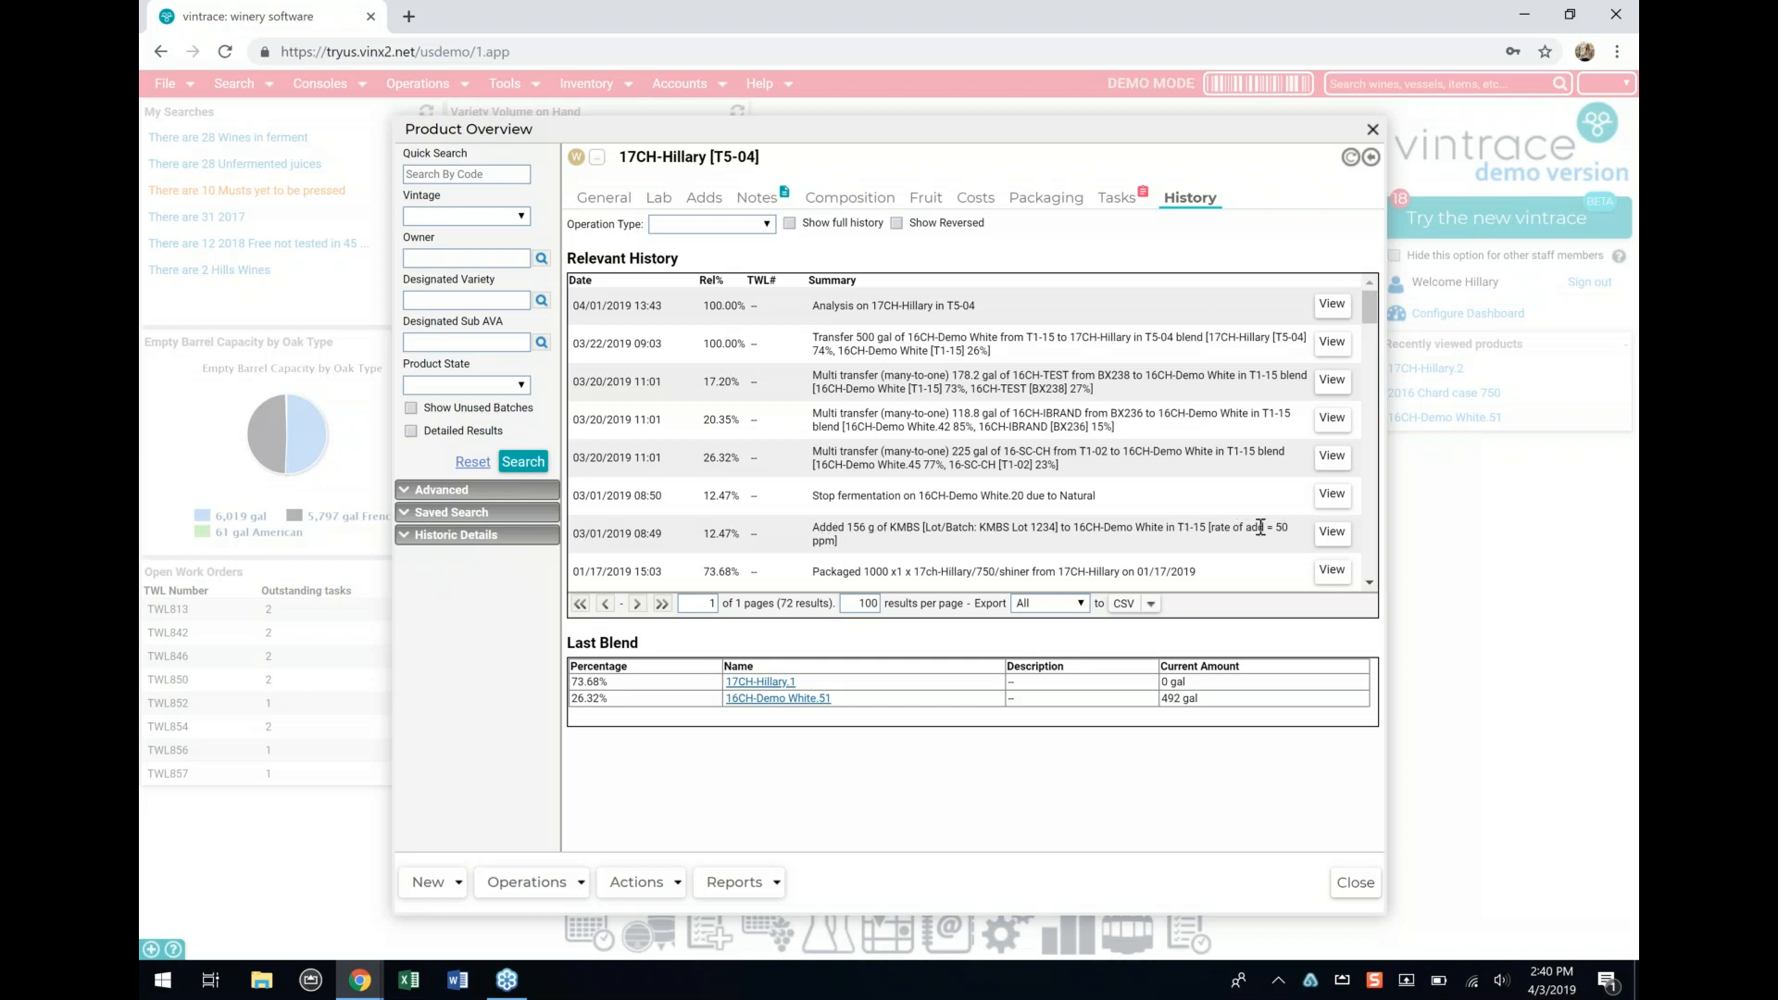
click(1335, 542)
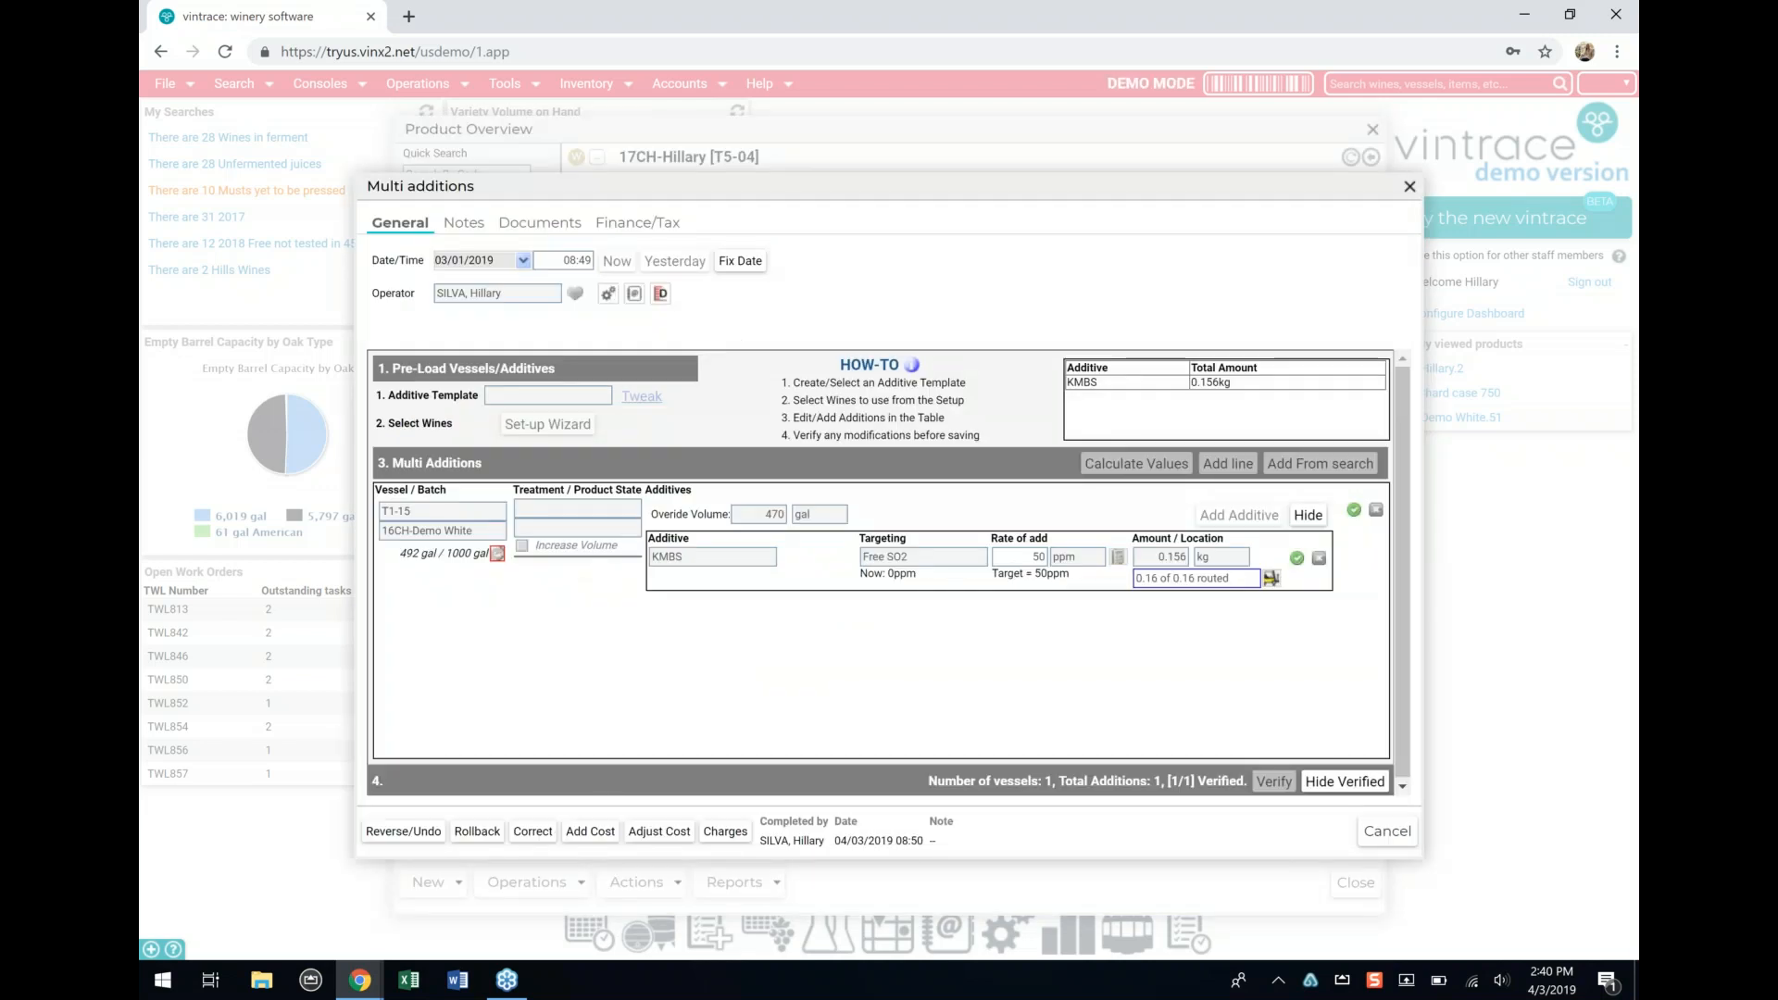
Step: Start adding a cost to the KMBS addition with the effective date 03/01/2019 and time 849
click(577, 834)
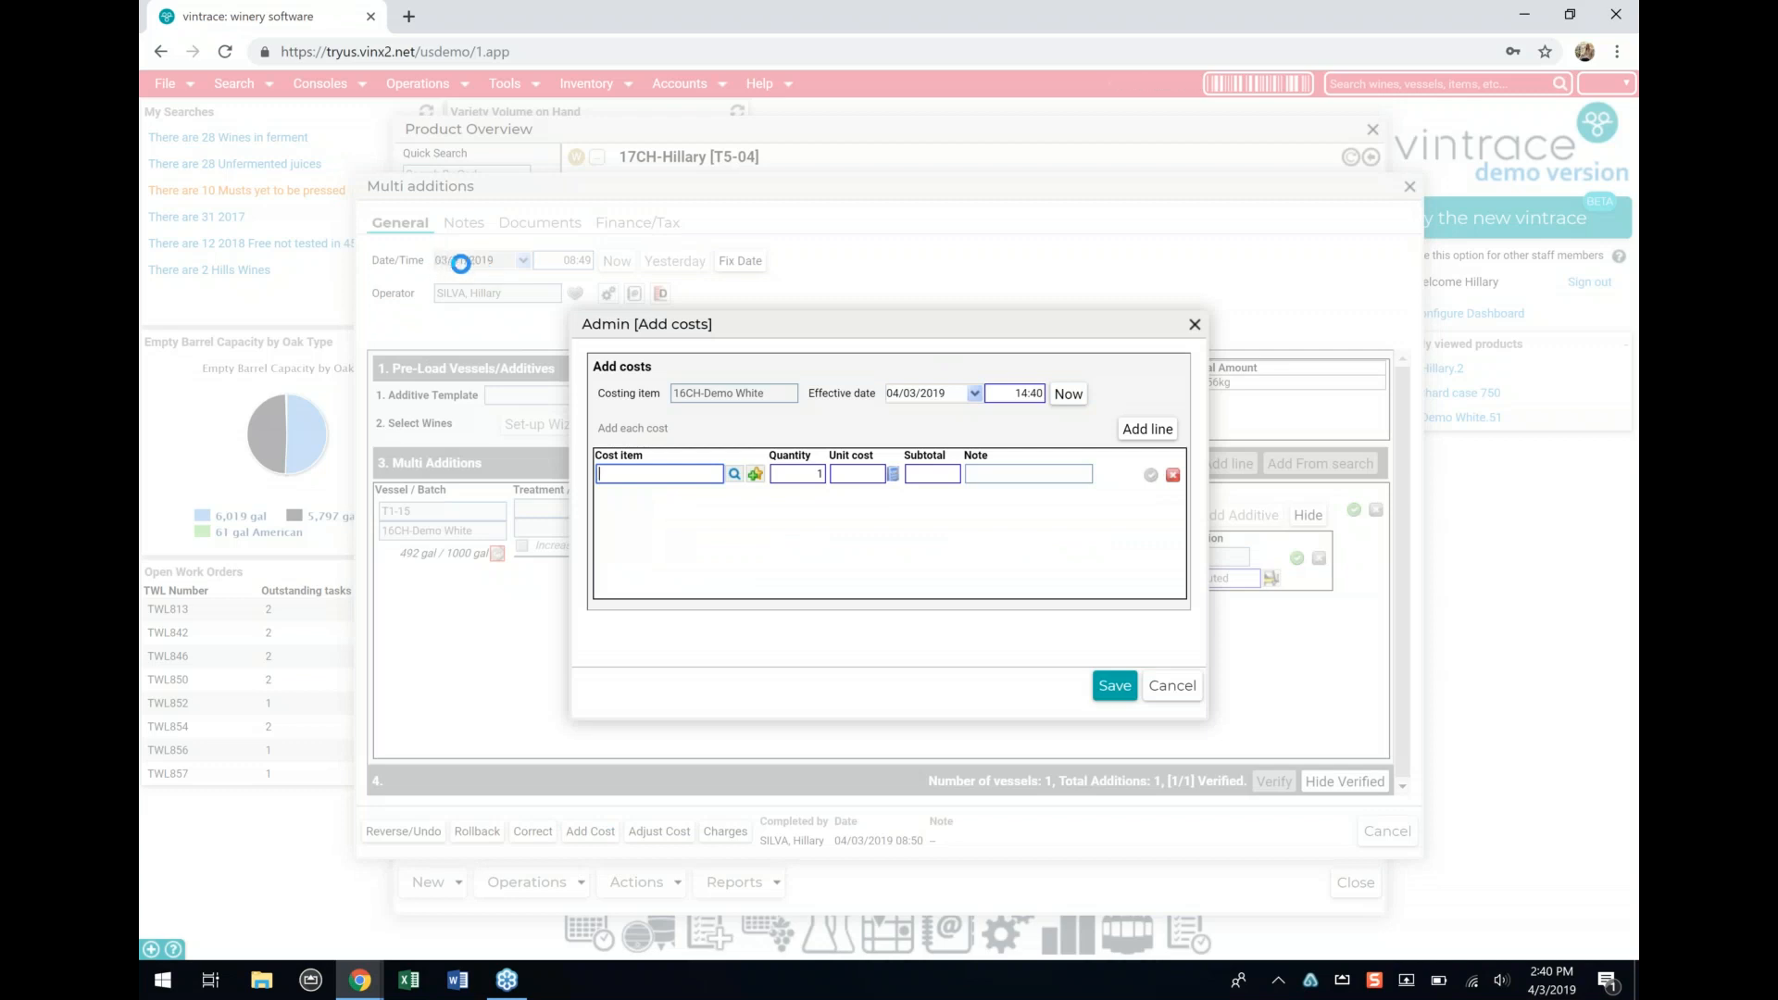
click(917, 393)
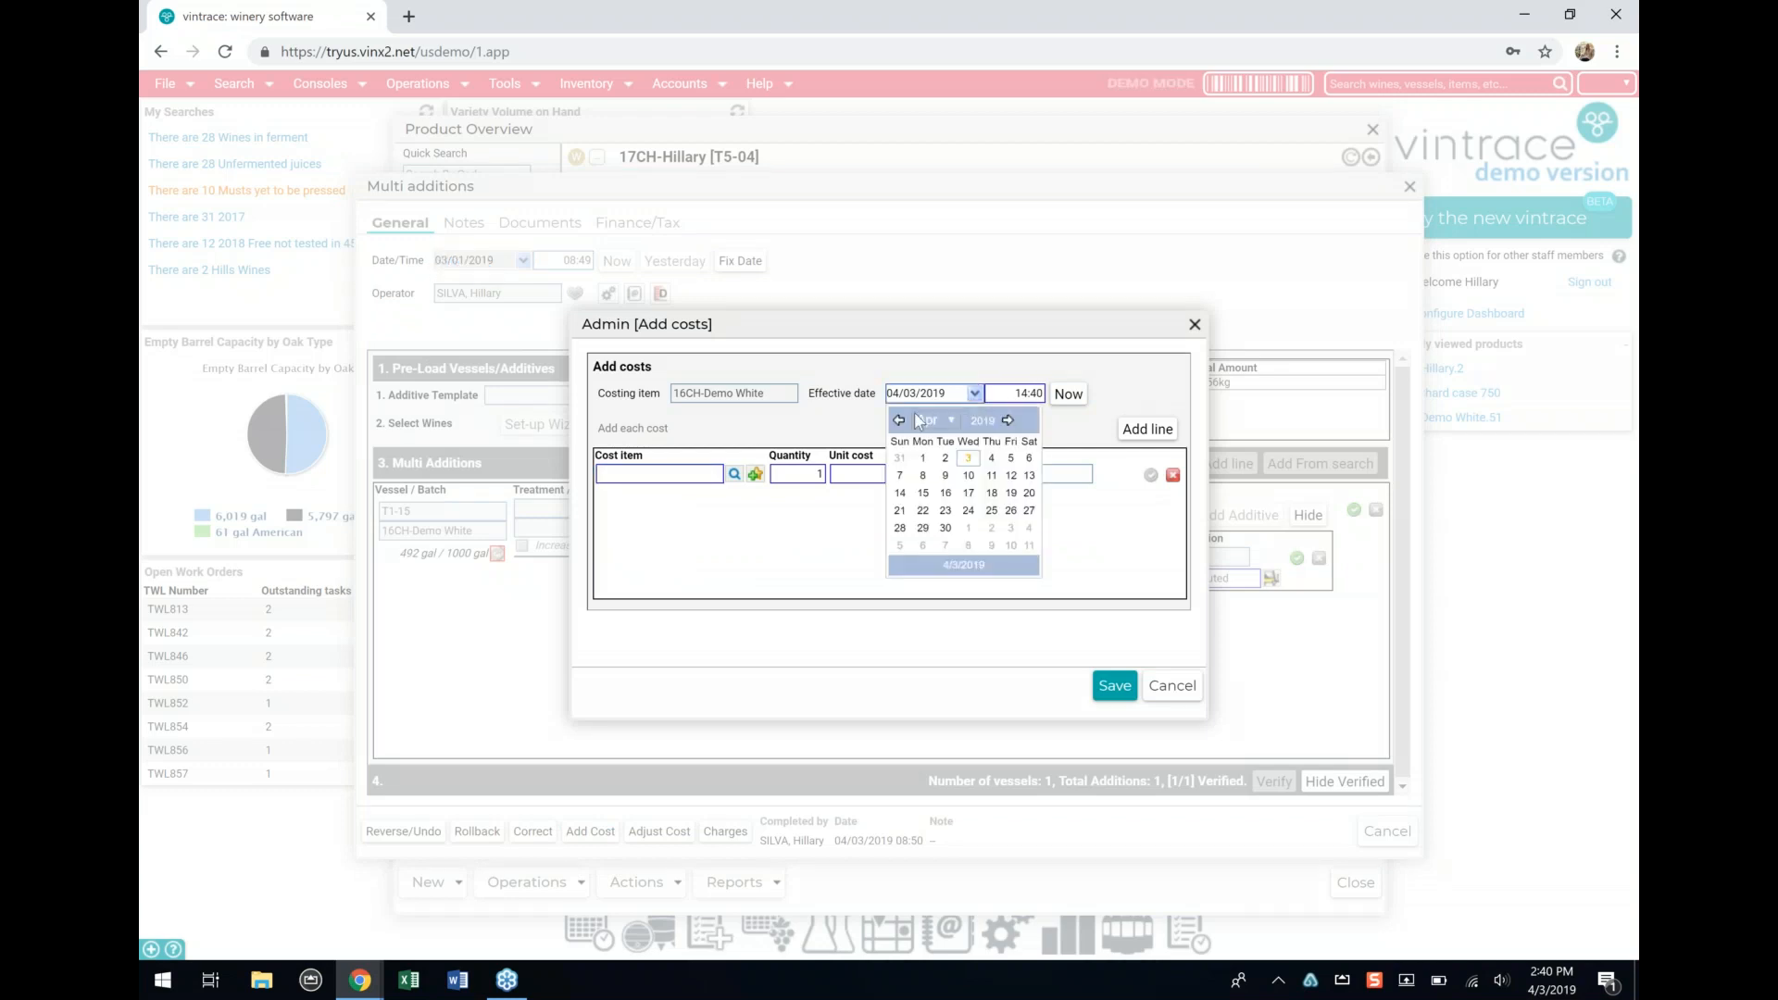
click(899, 421)
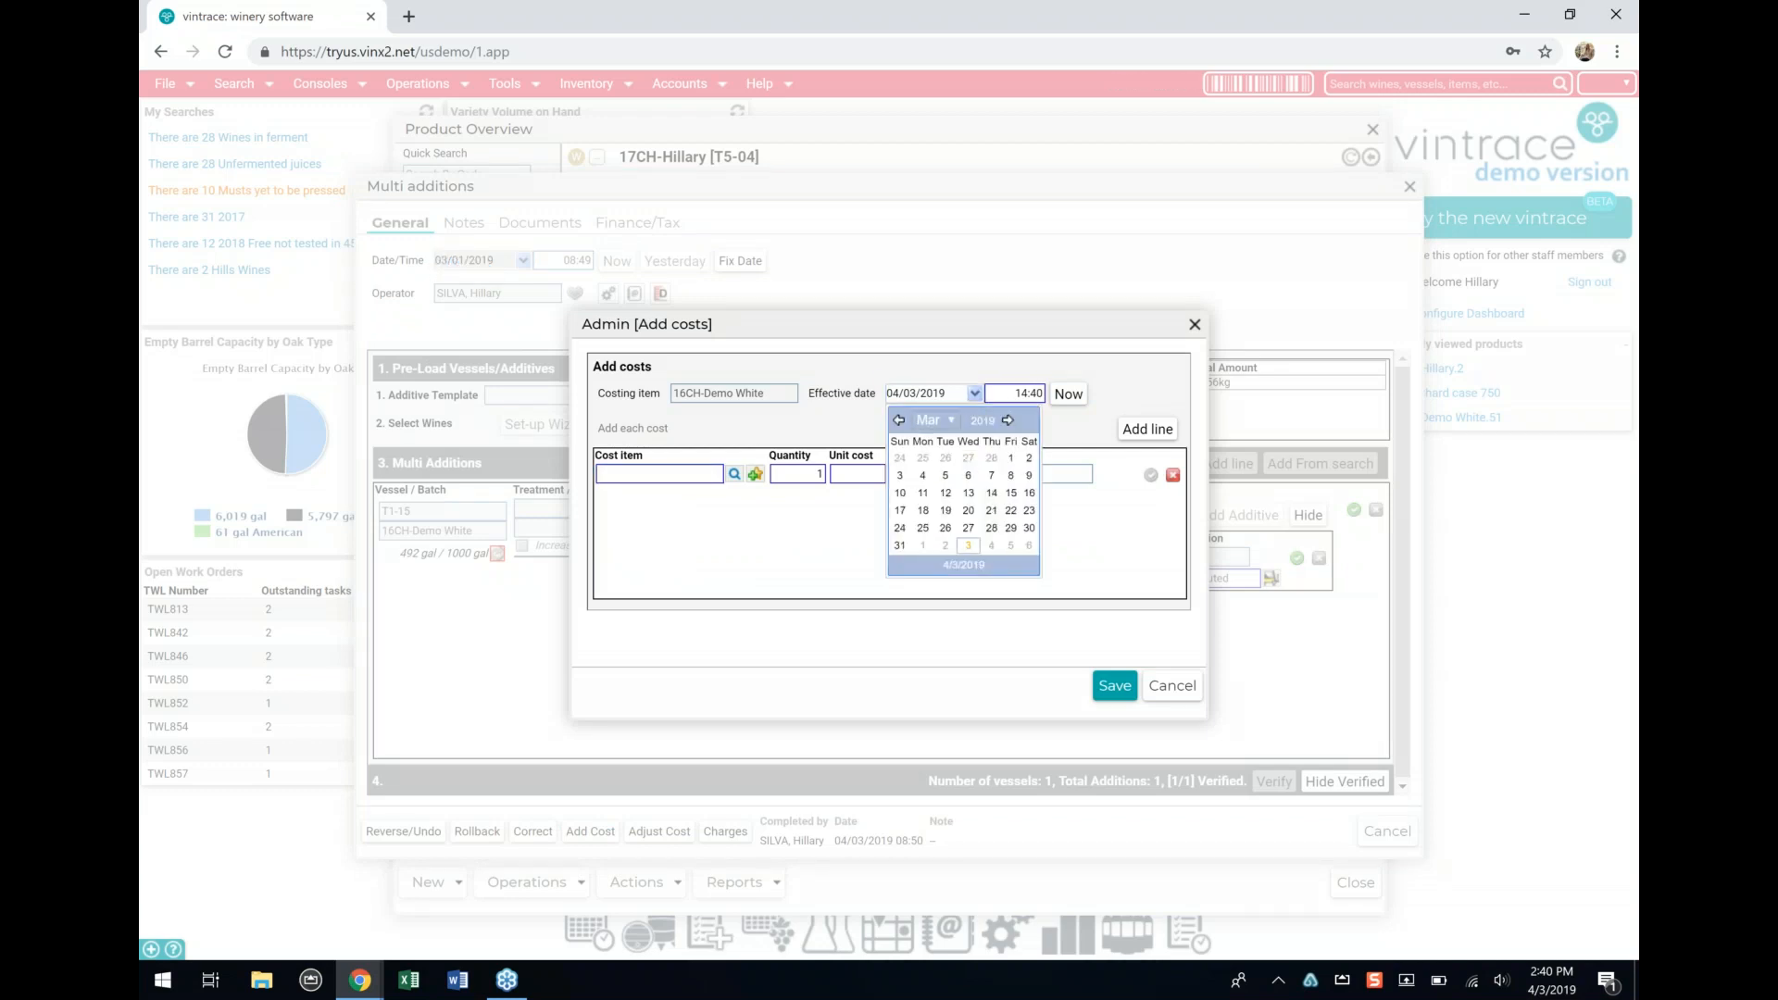
click(1010, 457)
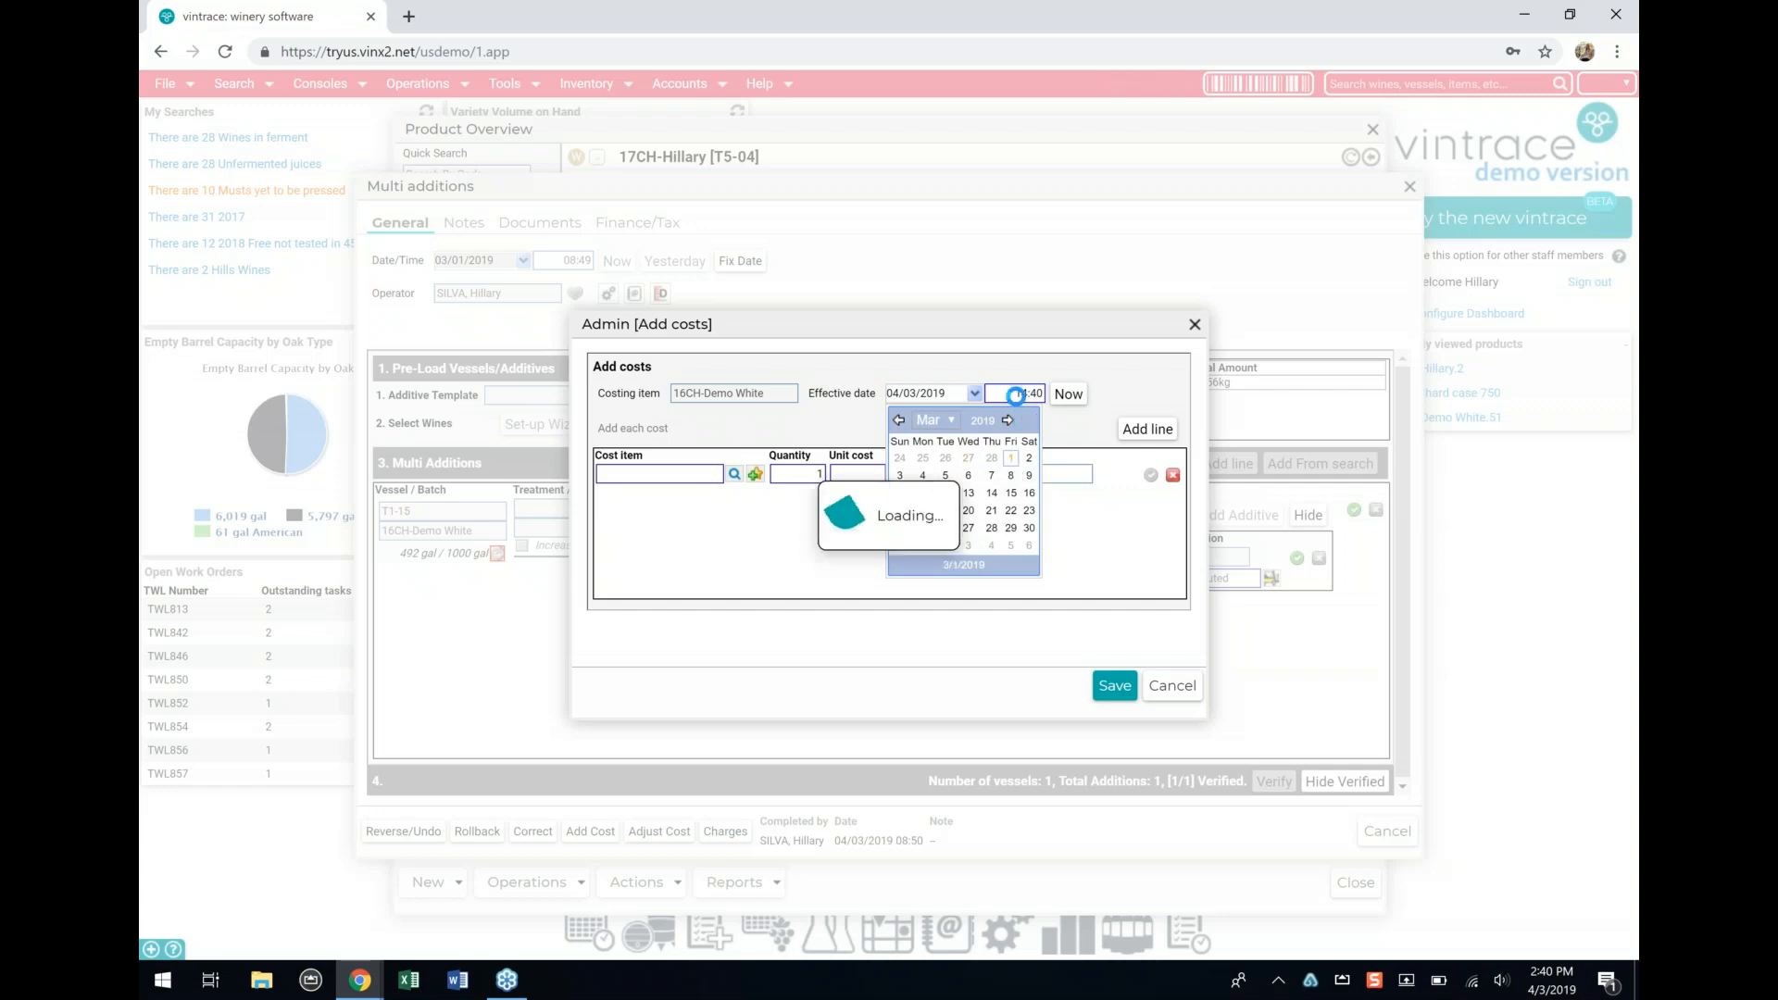
drag(1014, 396, 1048, 396)
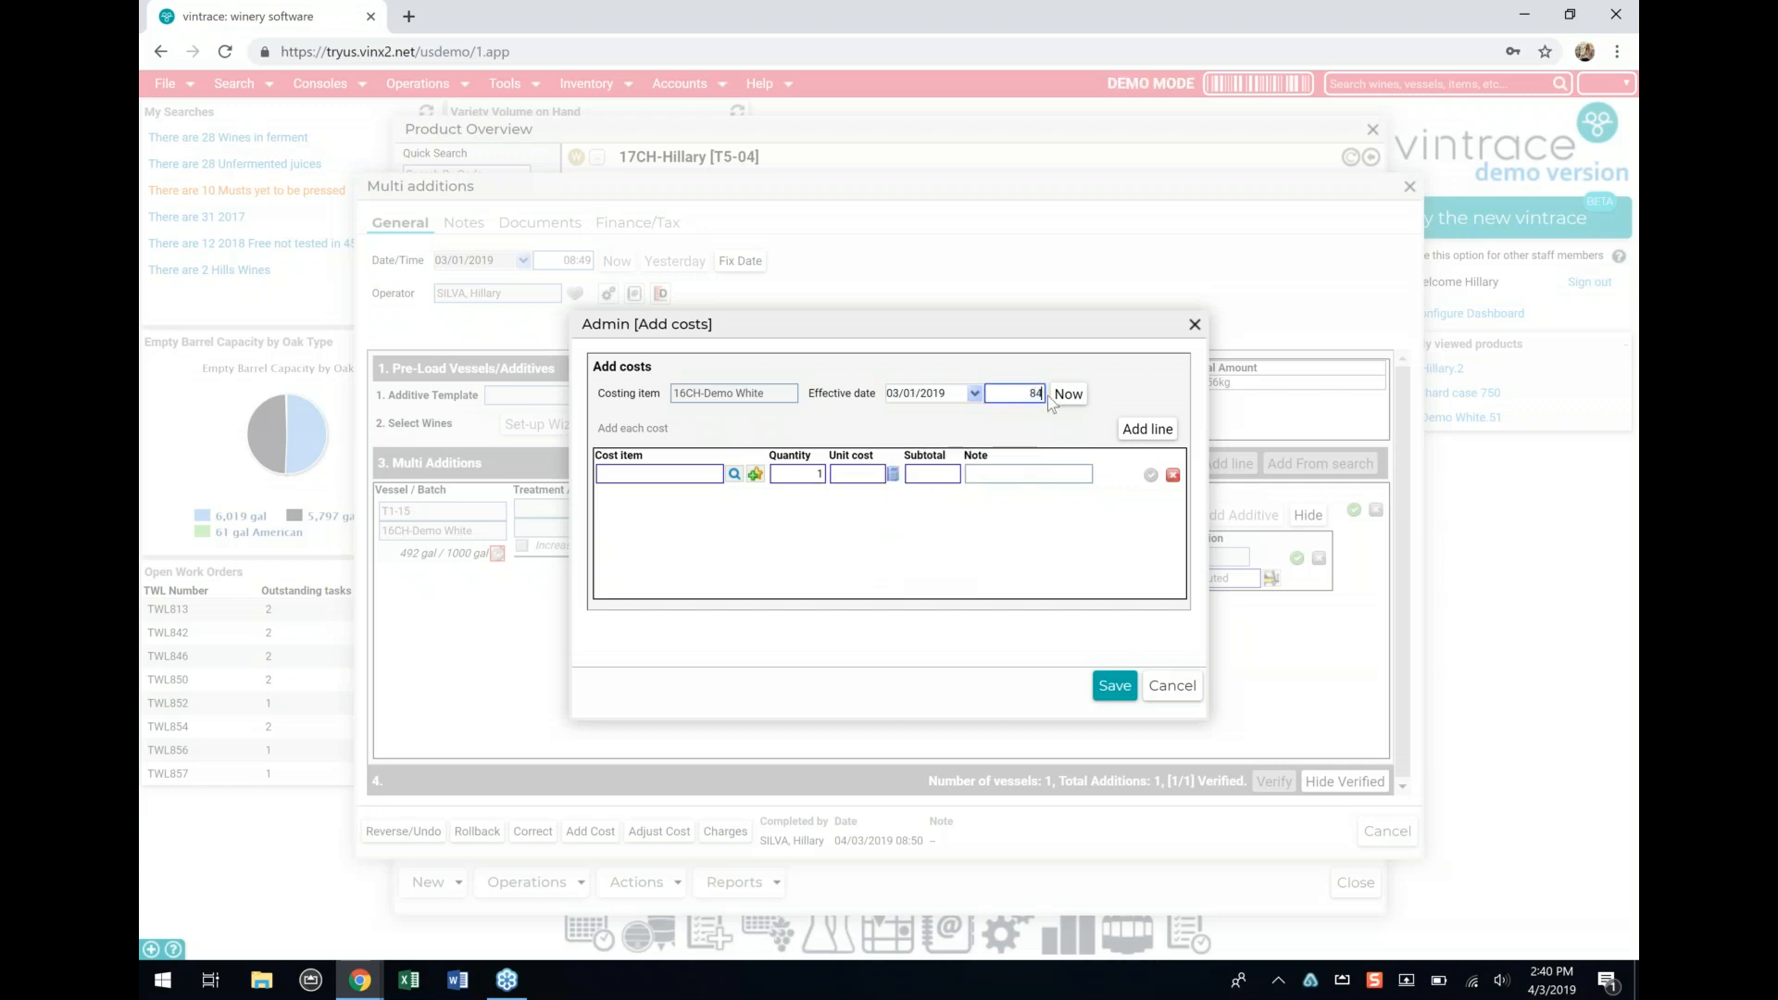
Step: Enter the 2019 Fees cost item with a unit cost of 20 and the note kmbs add, then save and confirm the back-dated cost
click(648, 472)
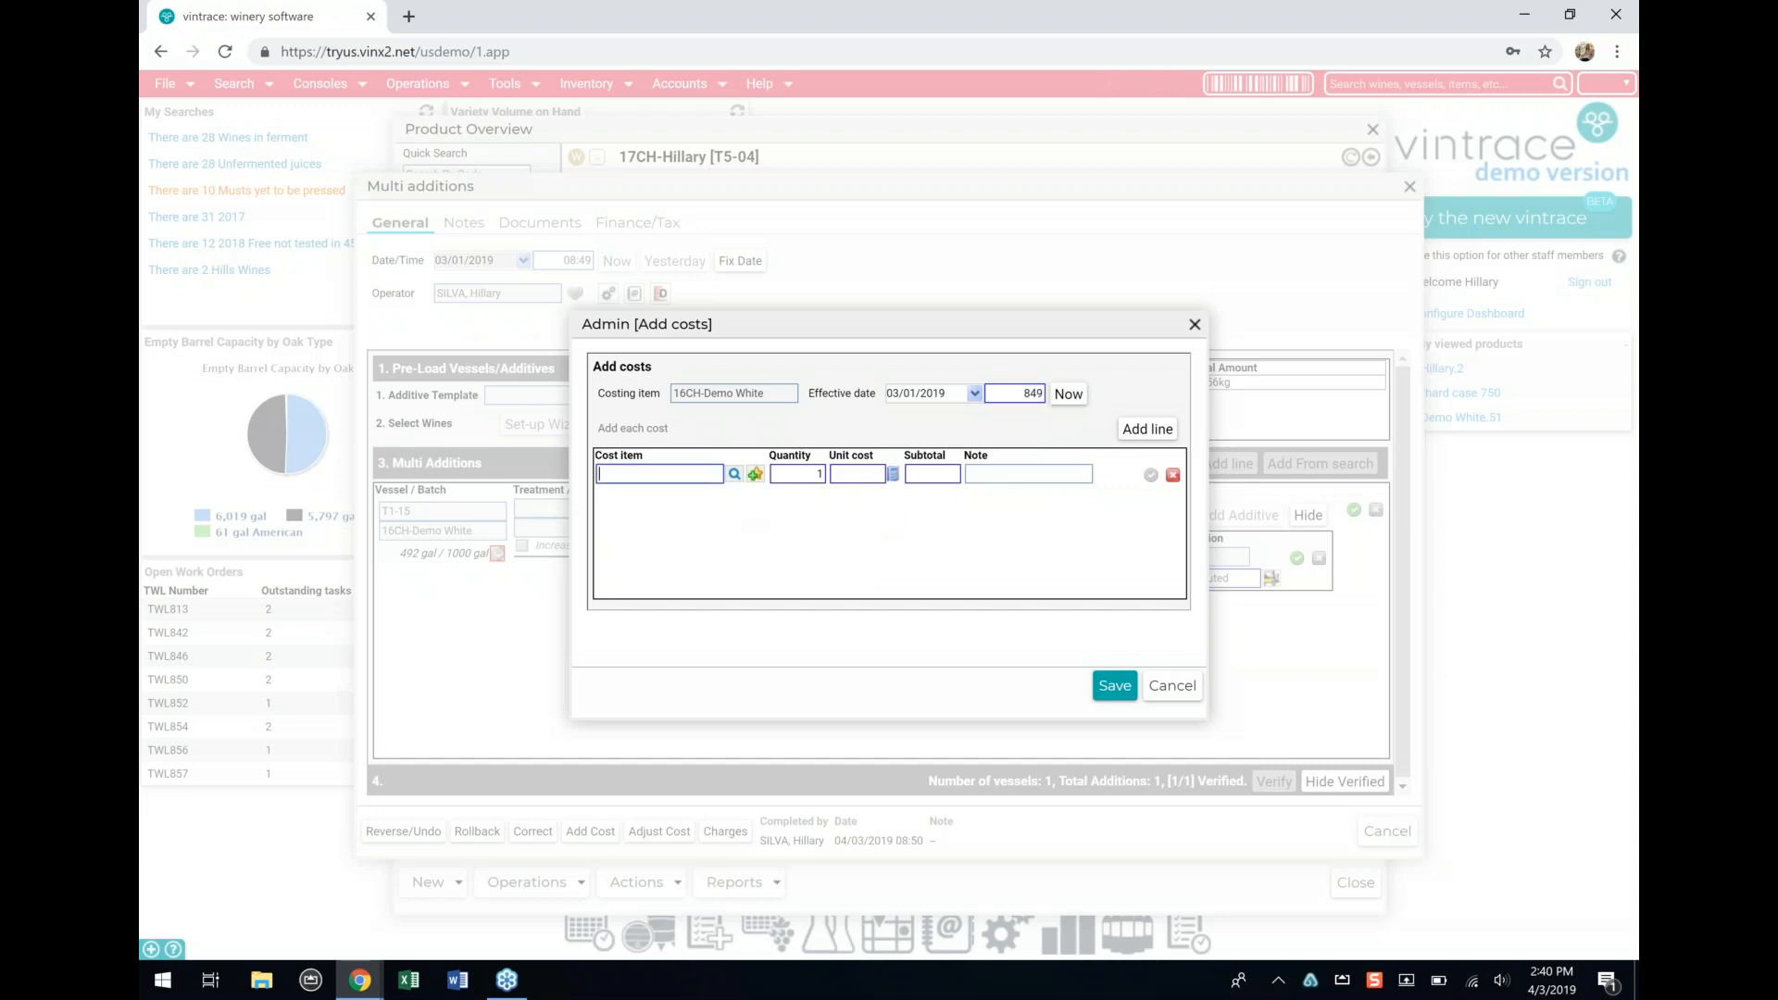
text(2019)
key(Return)
double_click(653, 438)
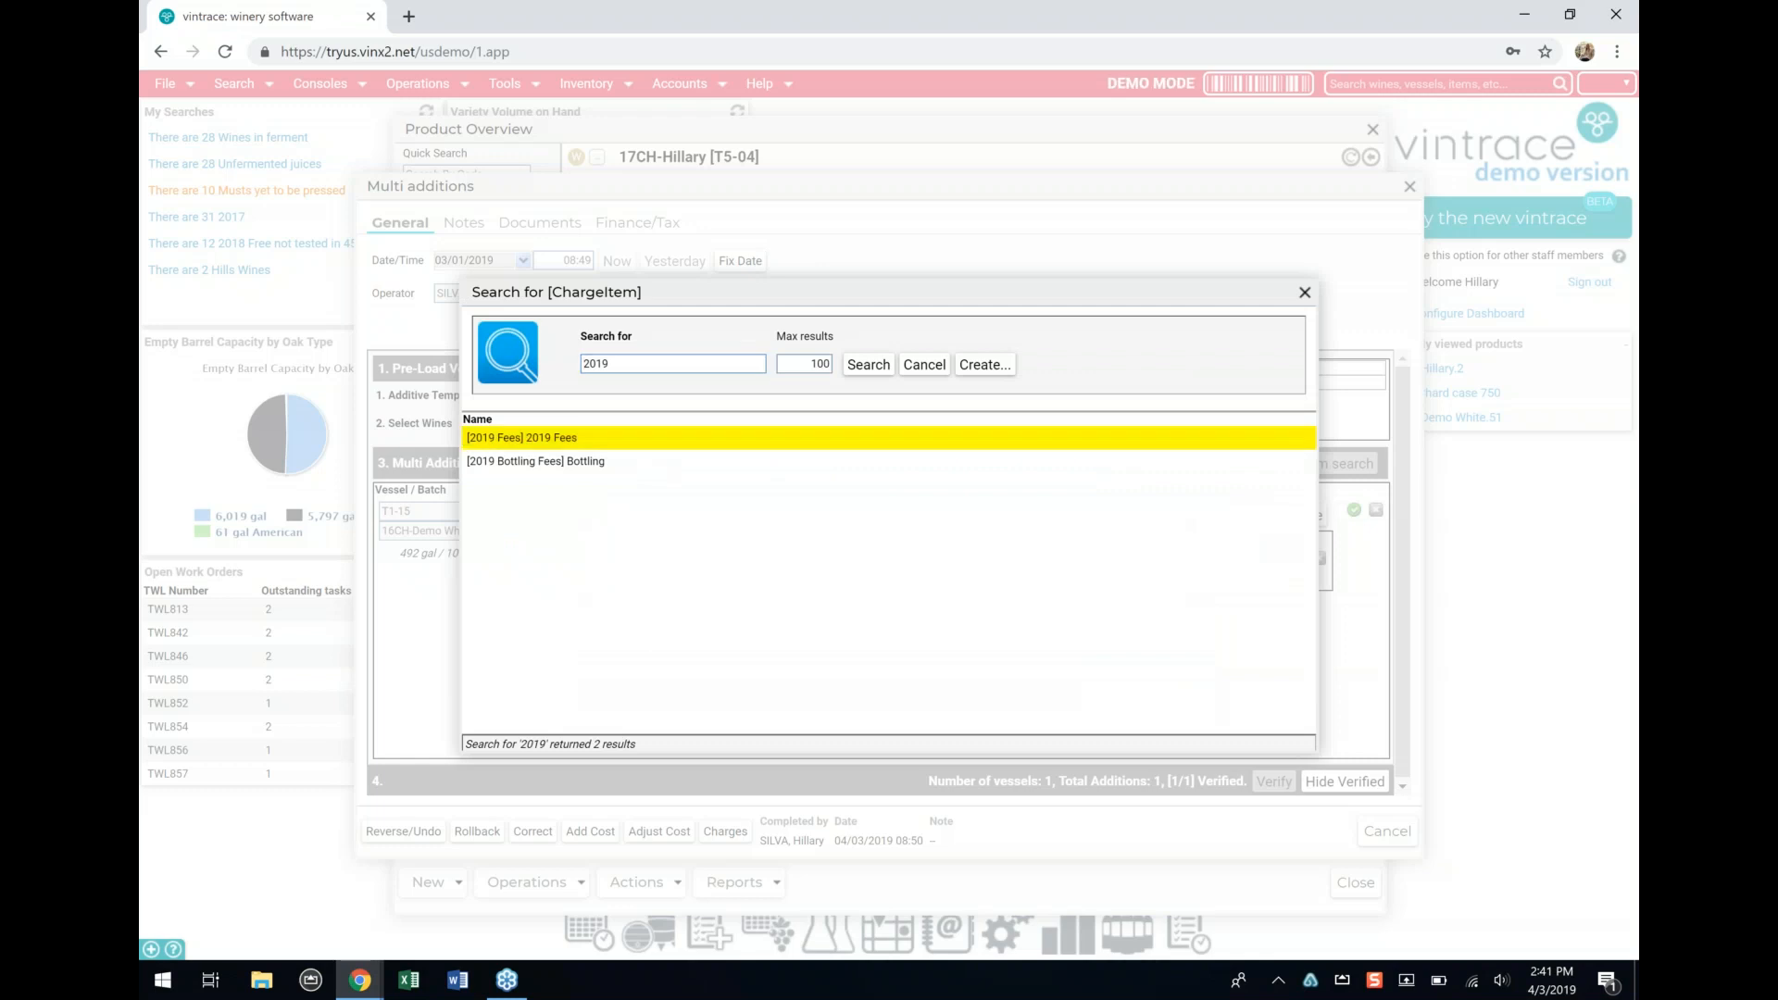
click(842, 475)
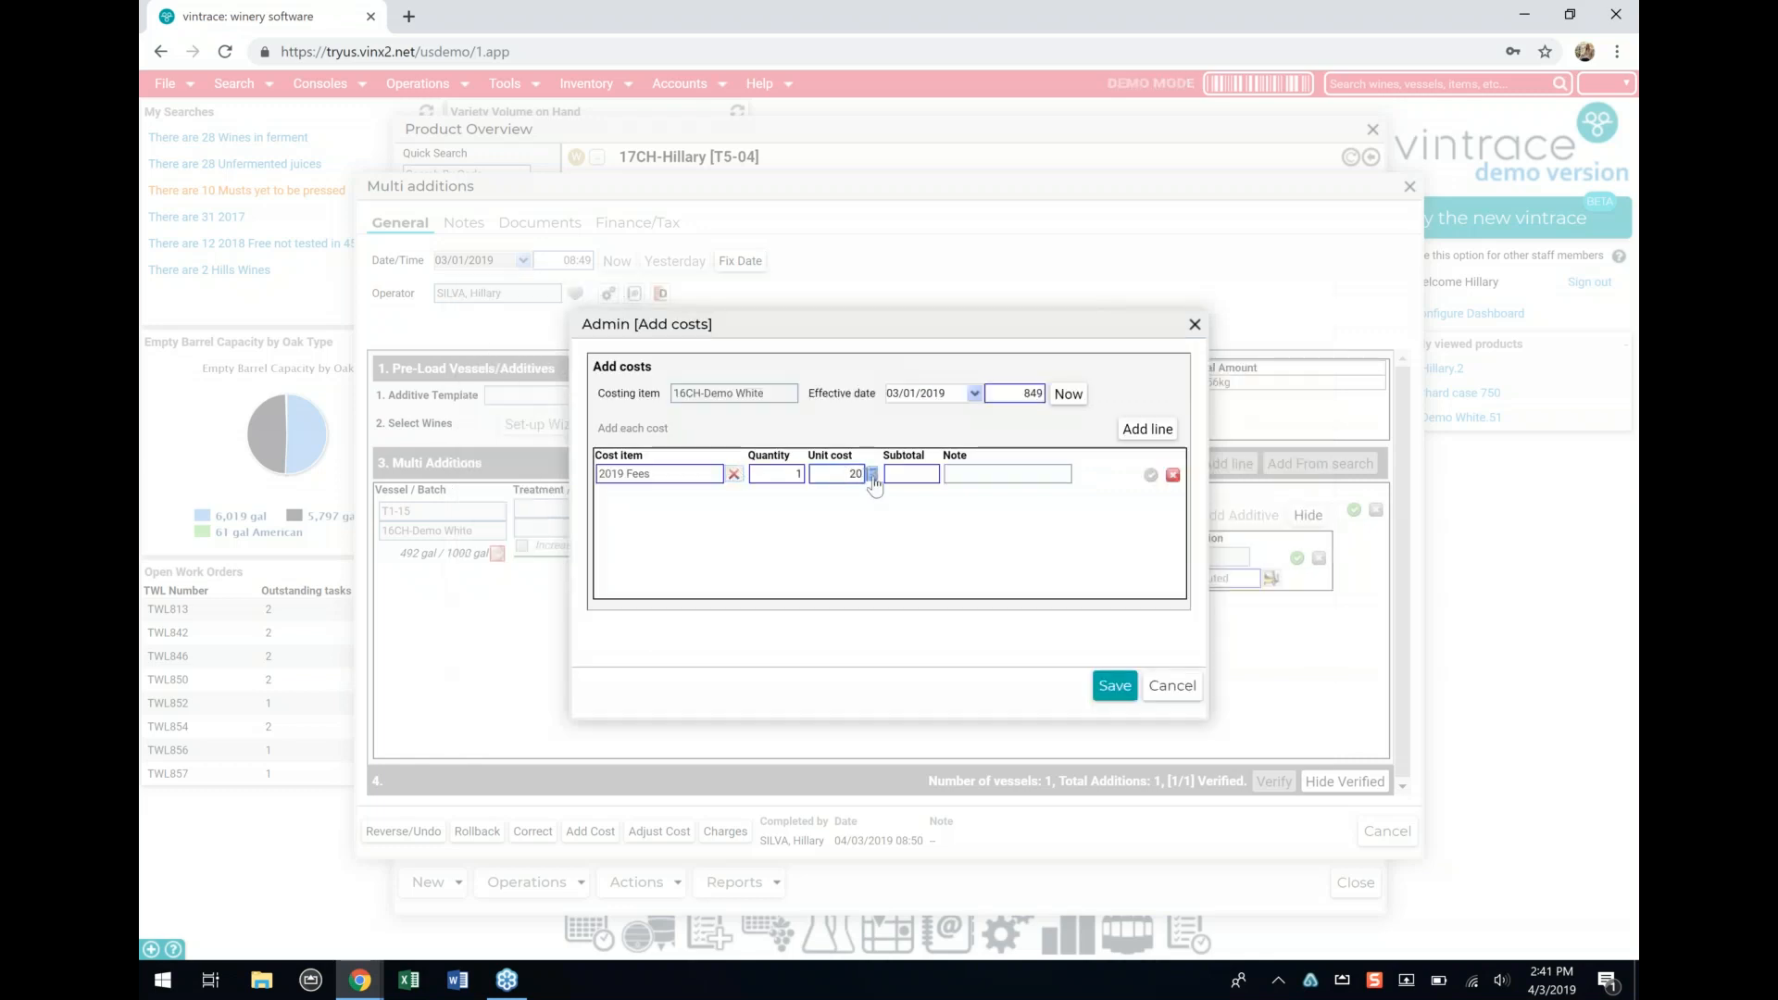
click(978, 475)
text(kmbs add)
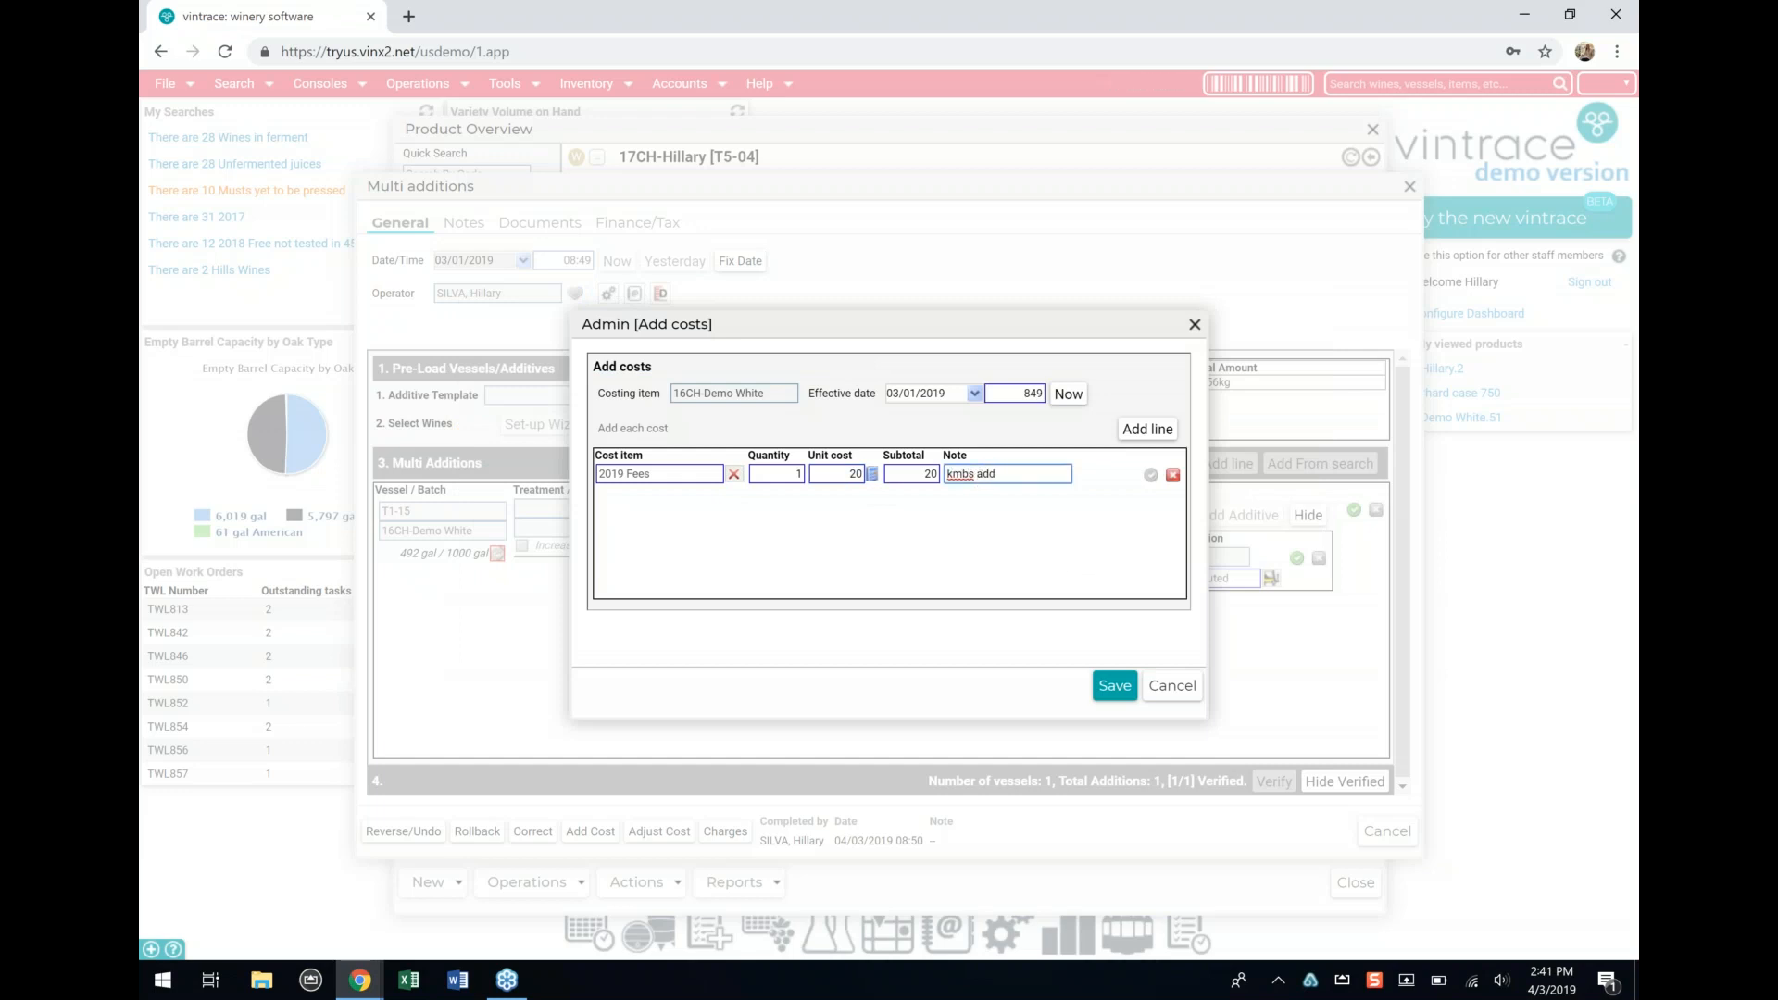
click(1114, 690)
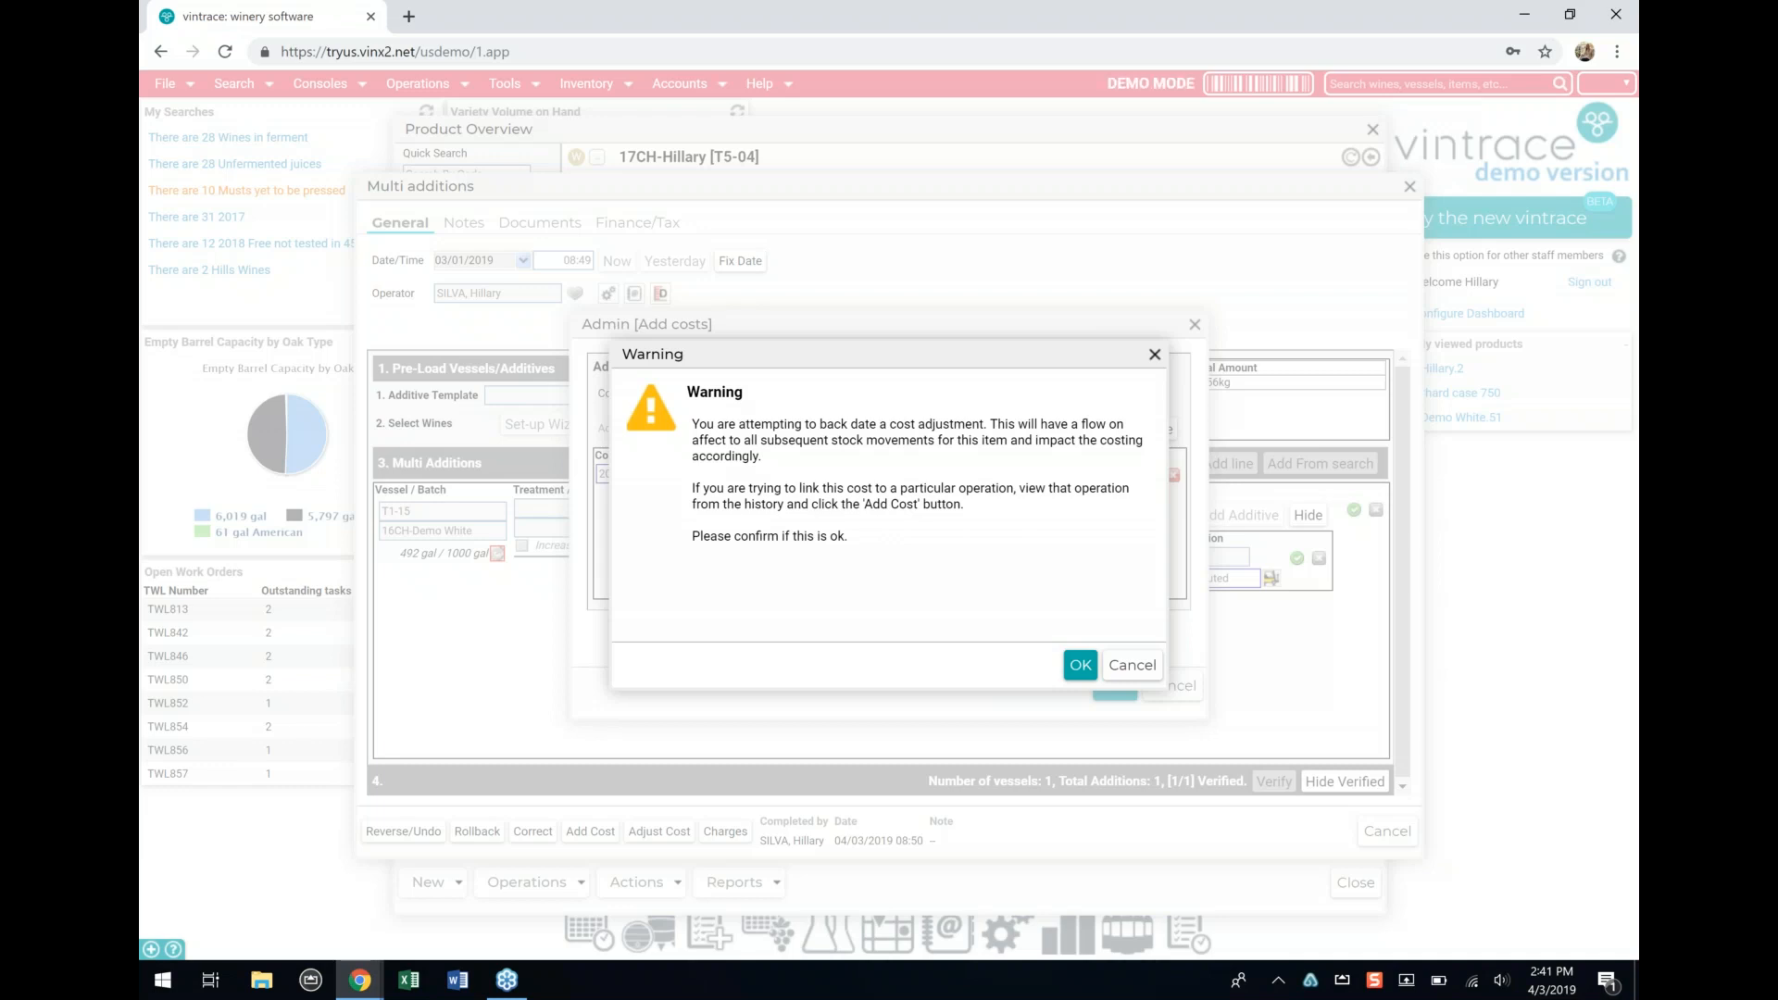
click(1077, 667)
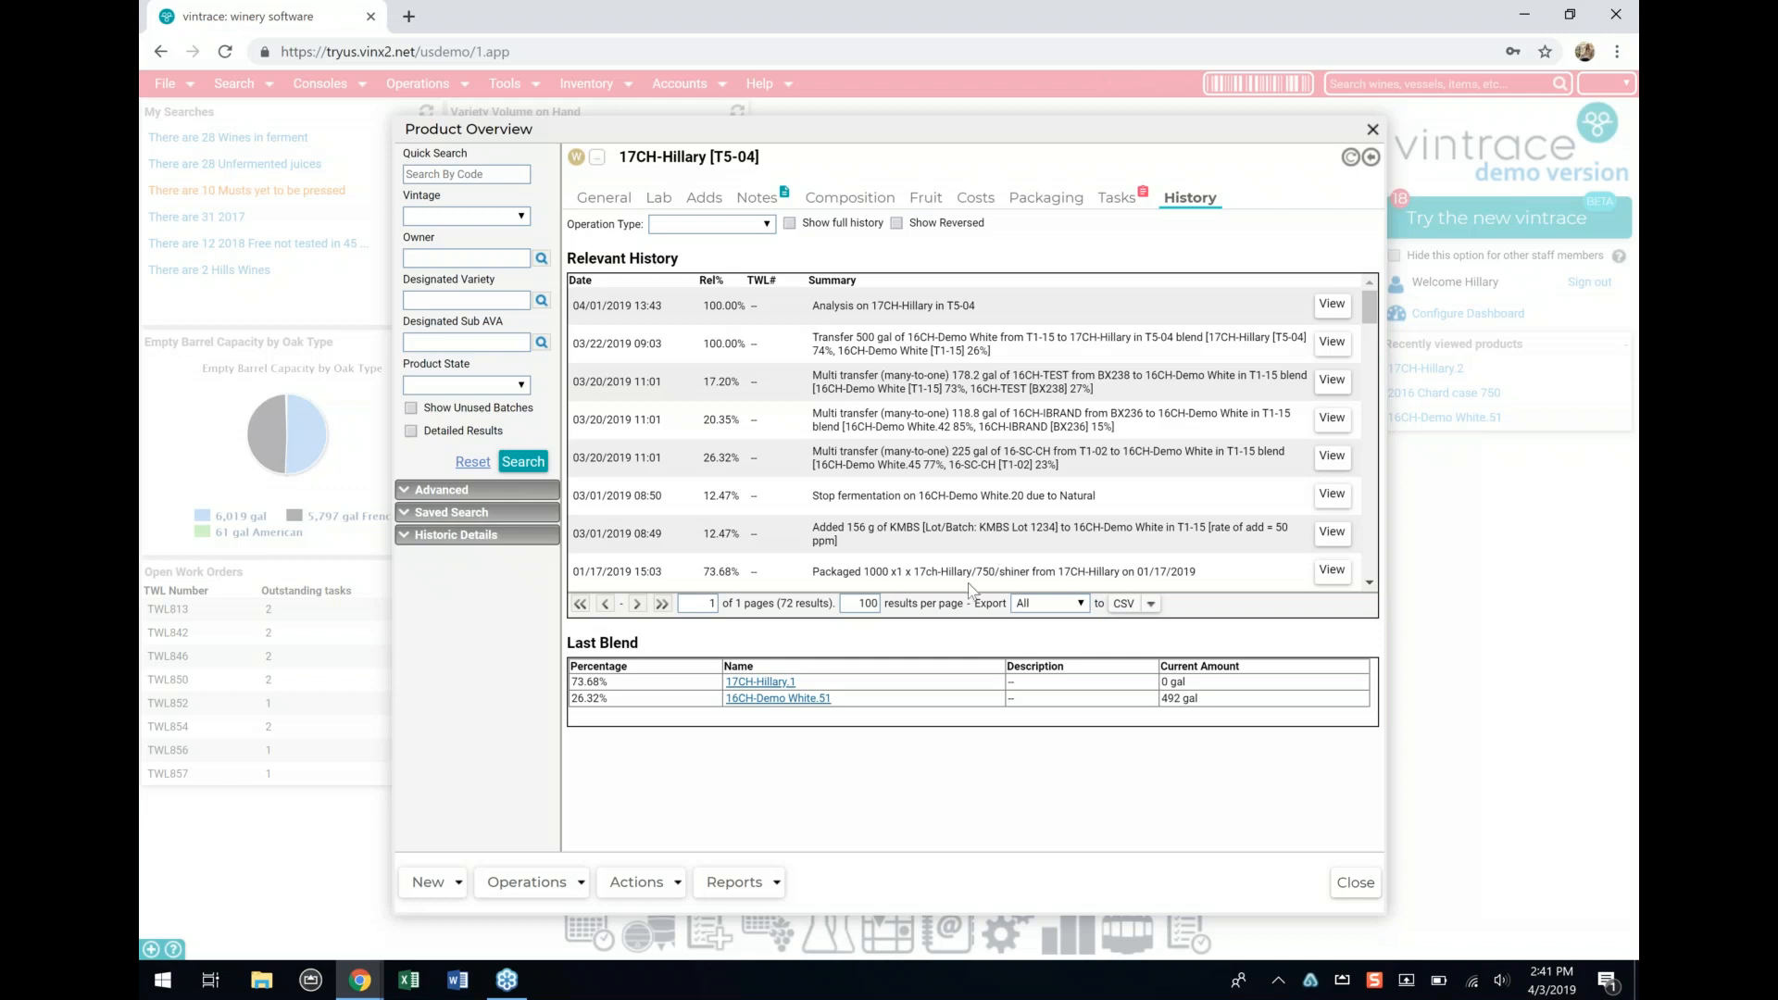
Step: On the 01/17/2019 packaging operation, start adding a cost using the 2019 Bottling Fees item with quantity 5 and unit cost 250
click(1331, 571)
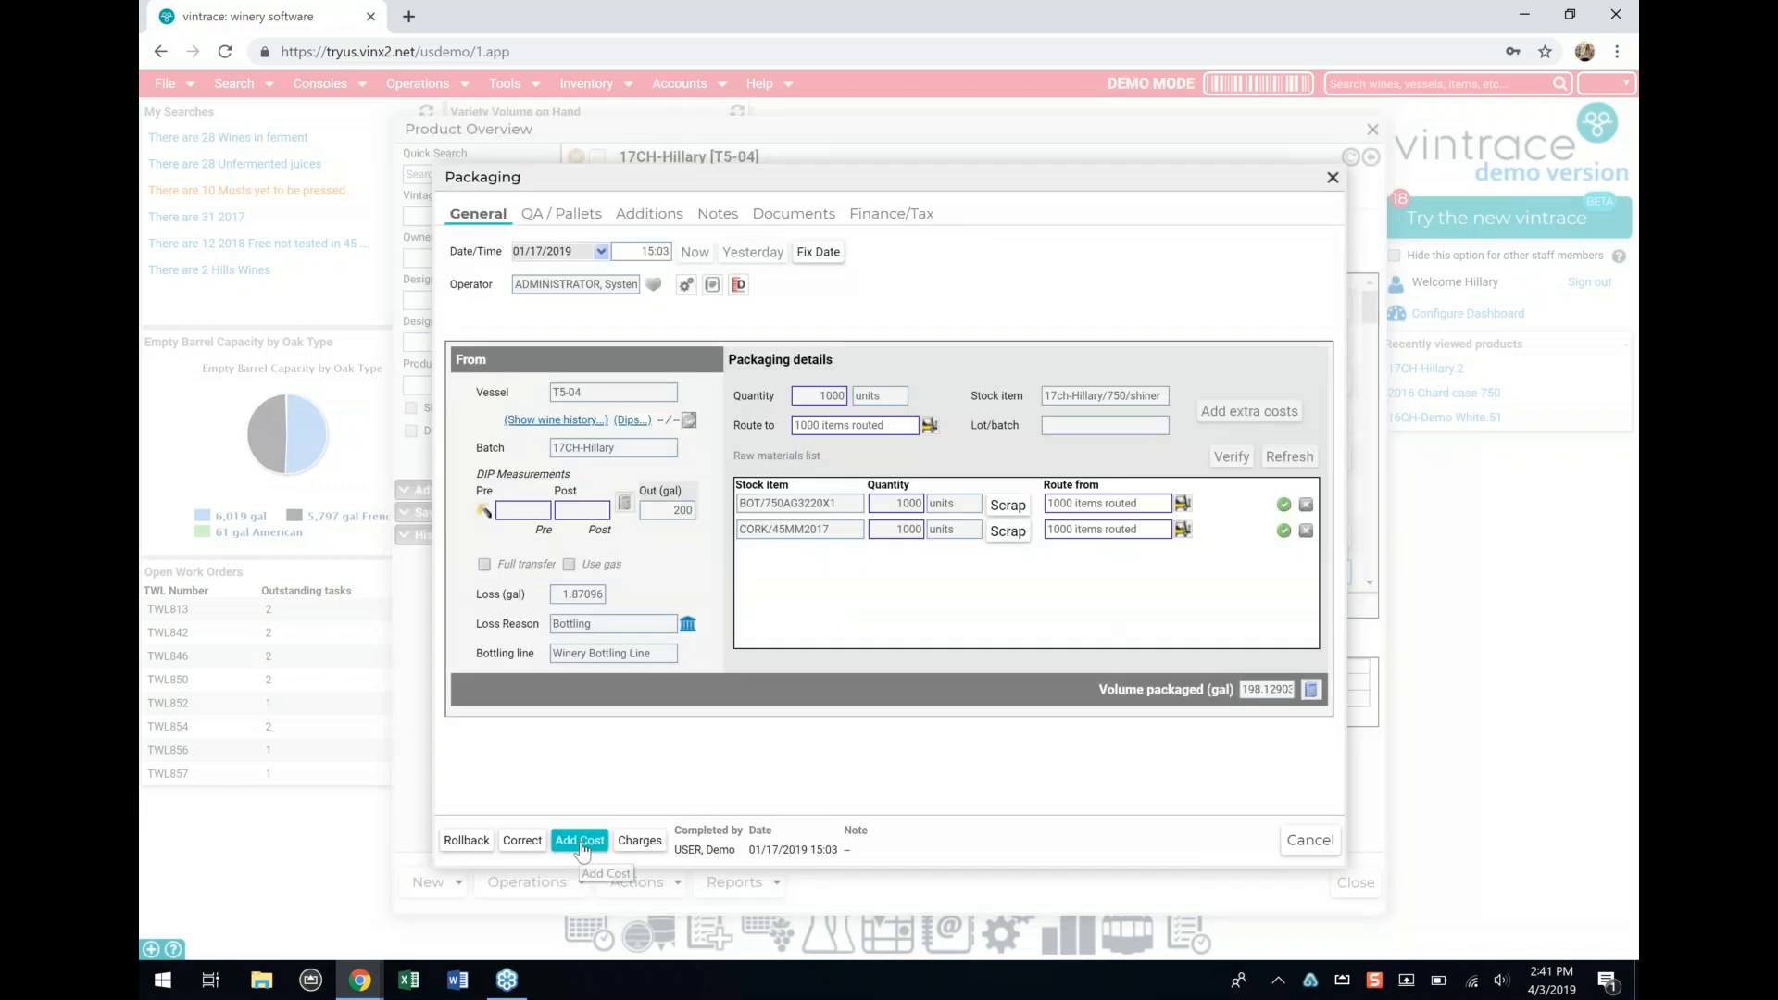
click(580, 841)
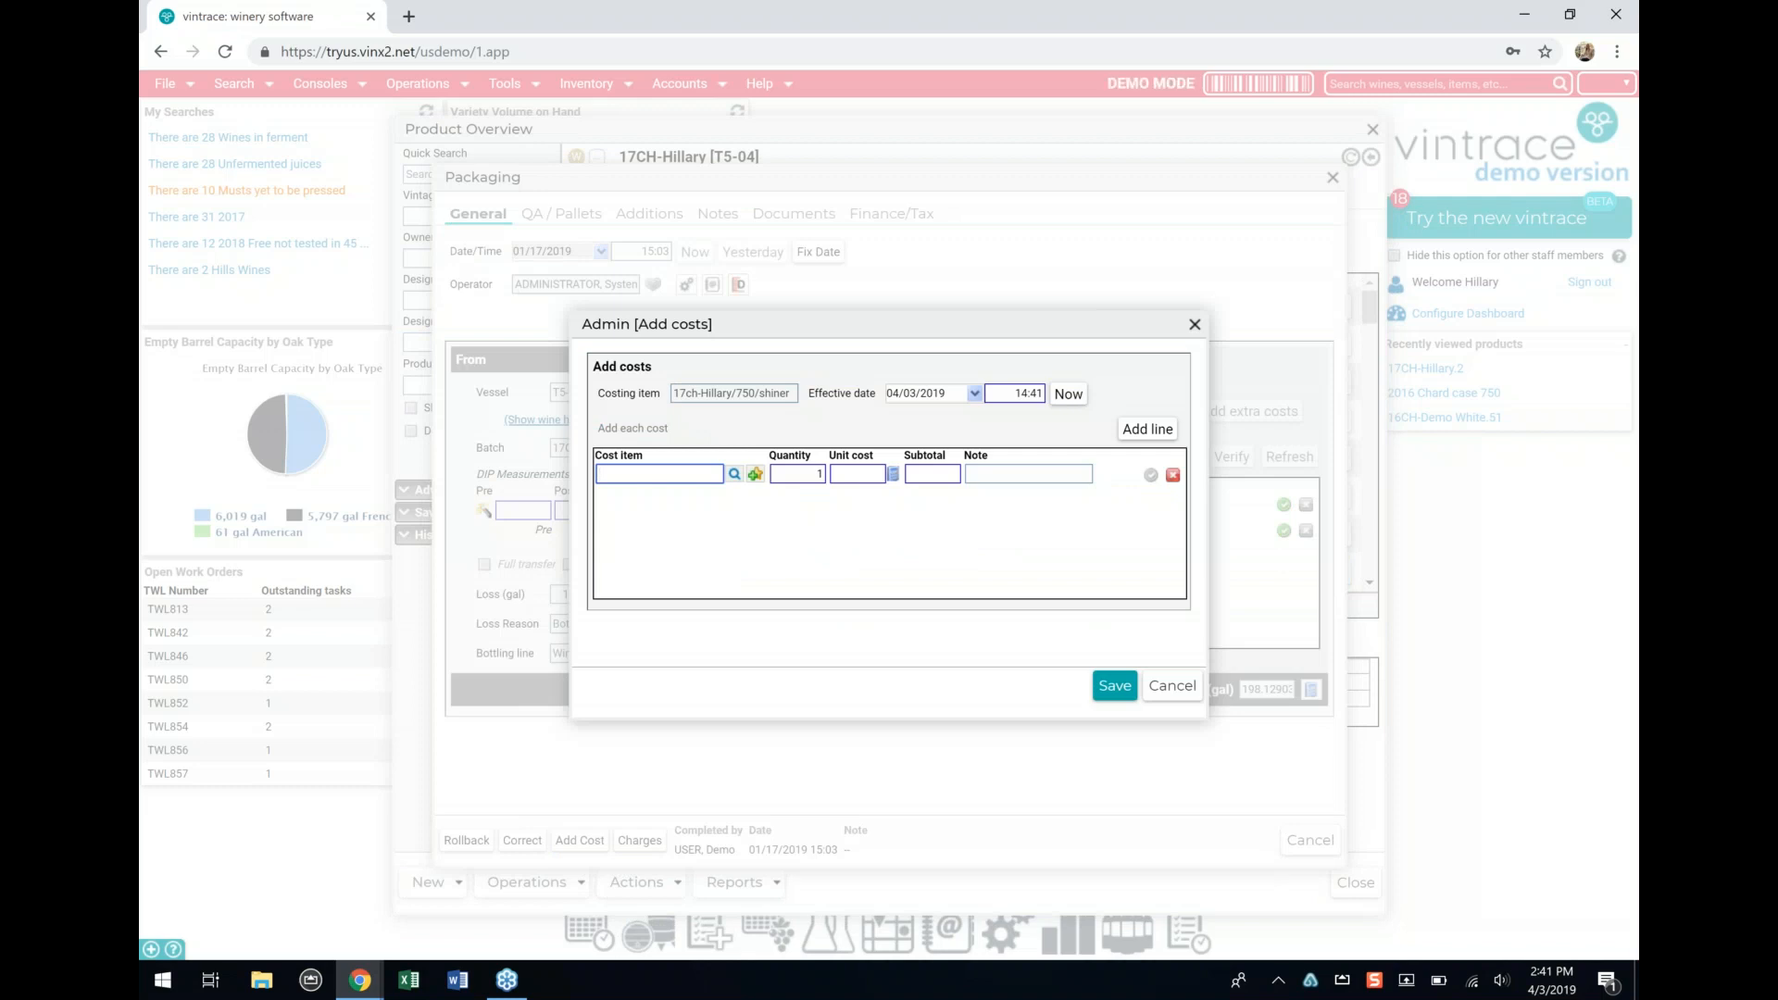
text(2019)
key(Return)
double_click(654, 461)
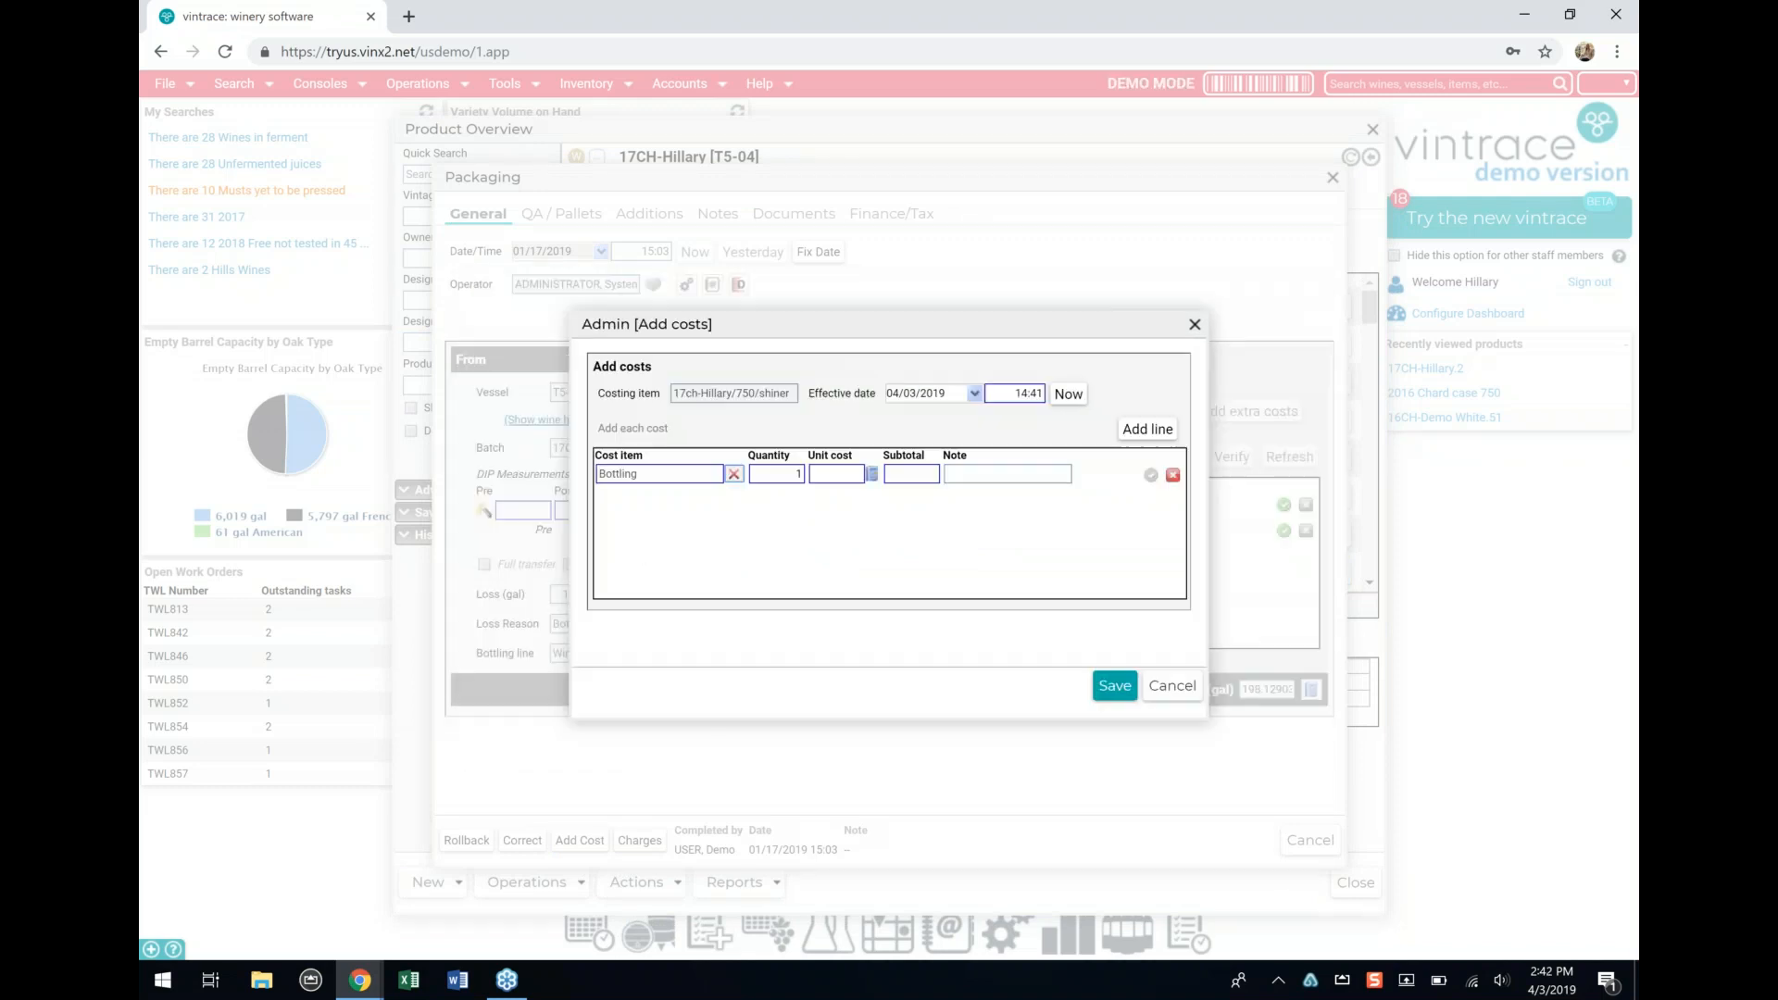
double_click(800, 476)
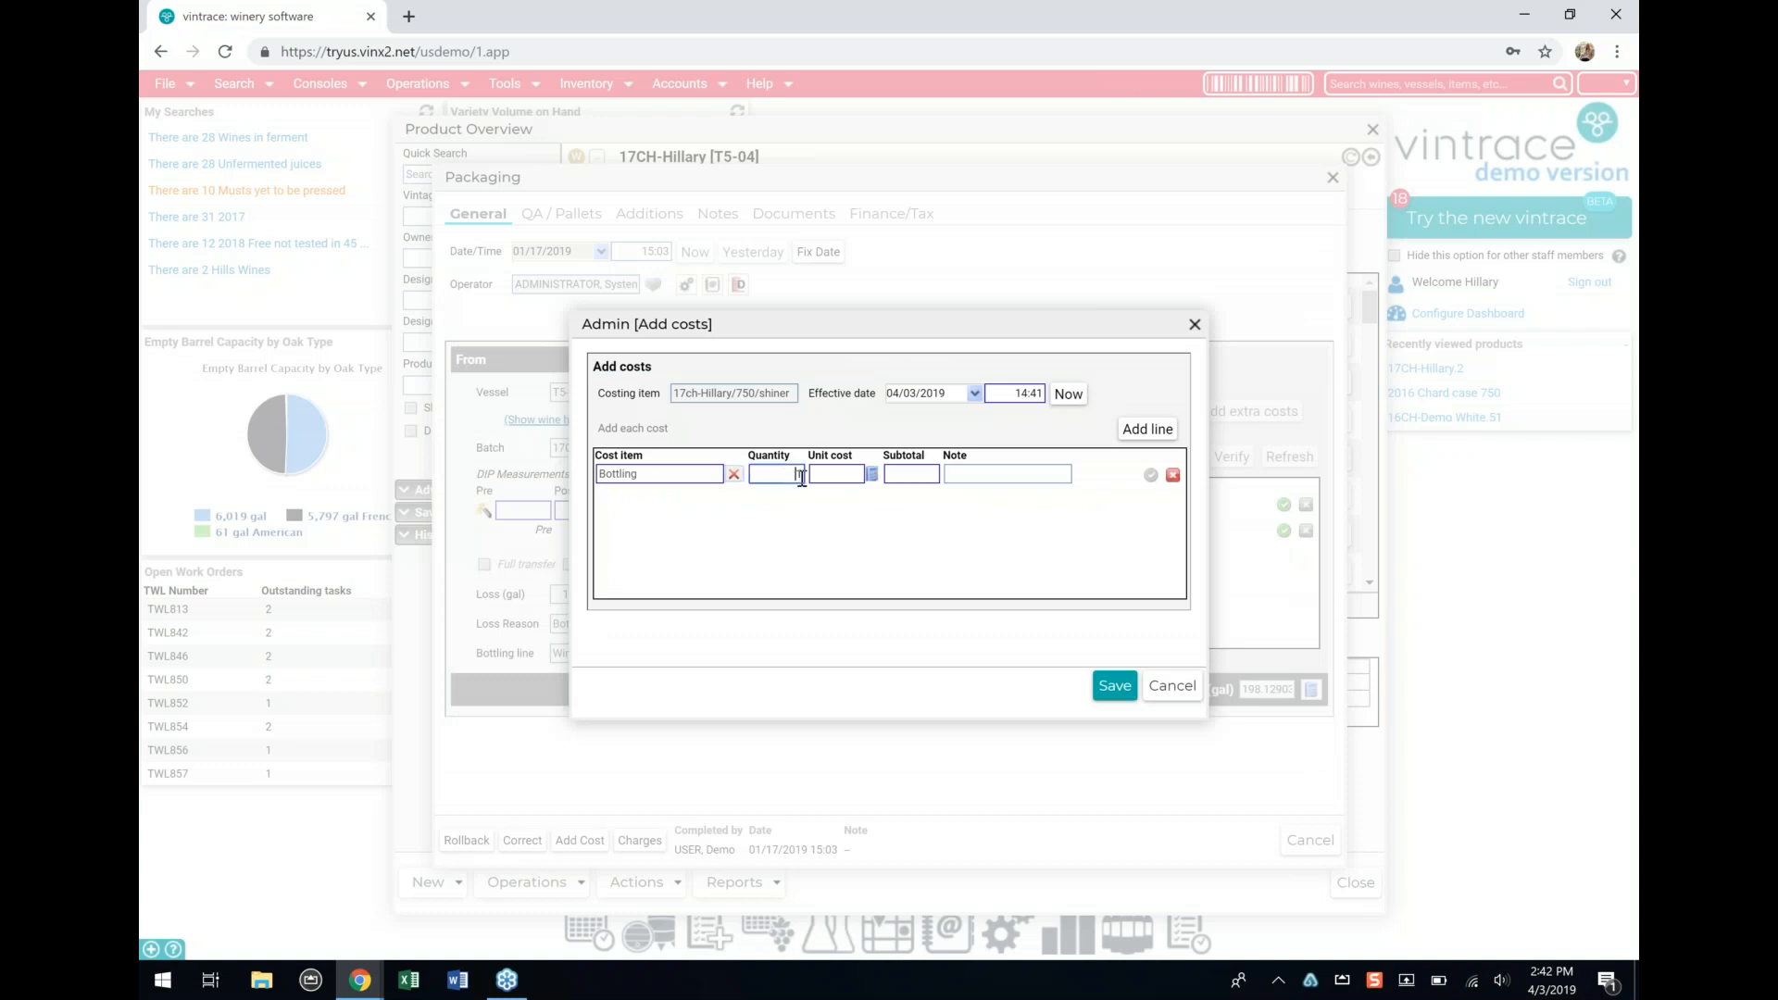
text(5)
click(827, 476)
text(250)
Step: Set the bottling cost's effective date to 01/17/2019 and time to 1503, then save and confirm the back-dated cost
click(974, 393)
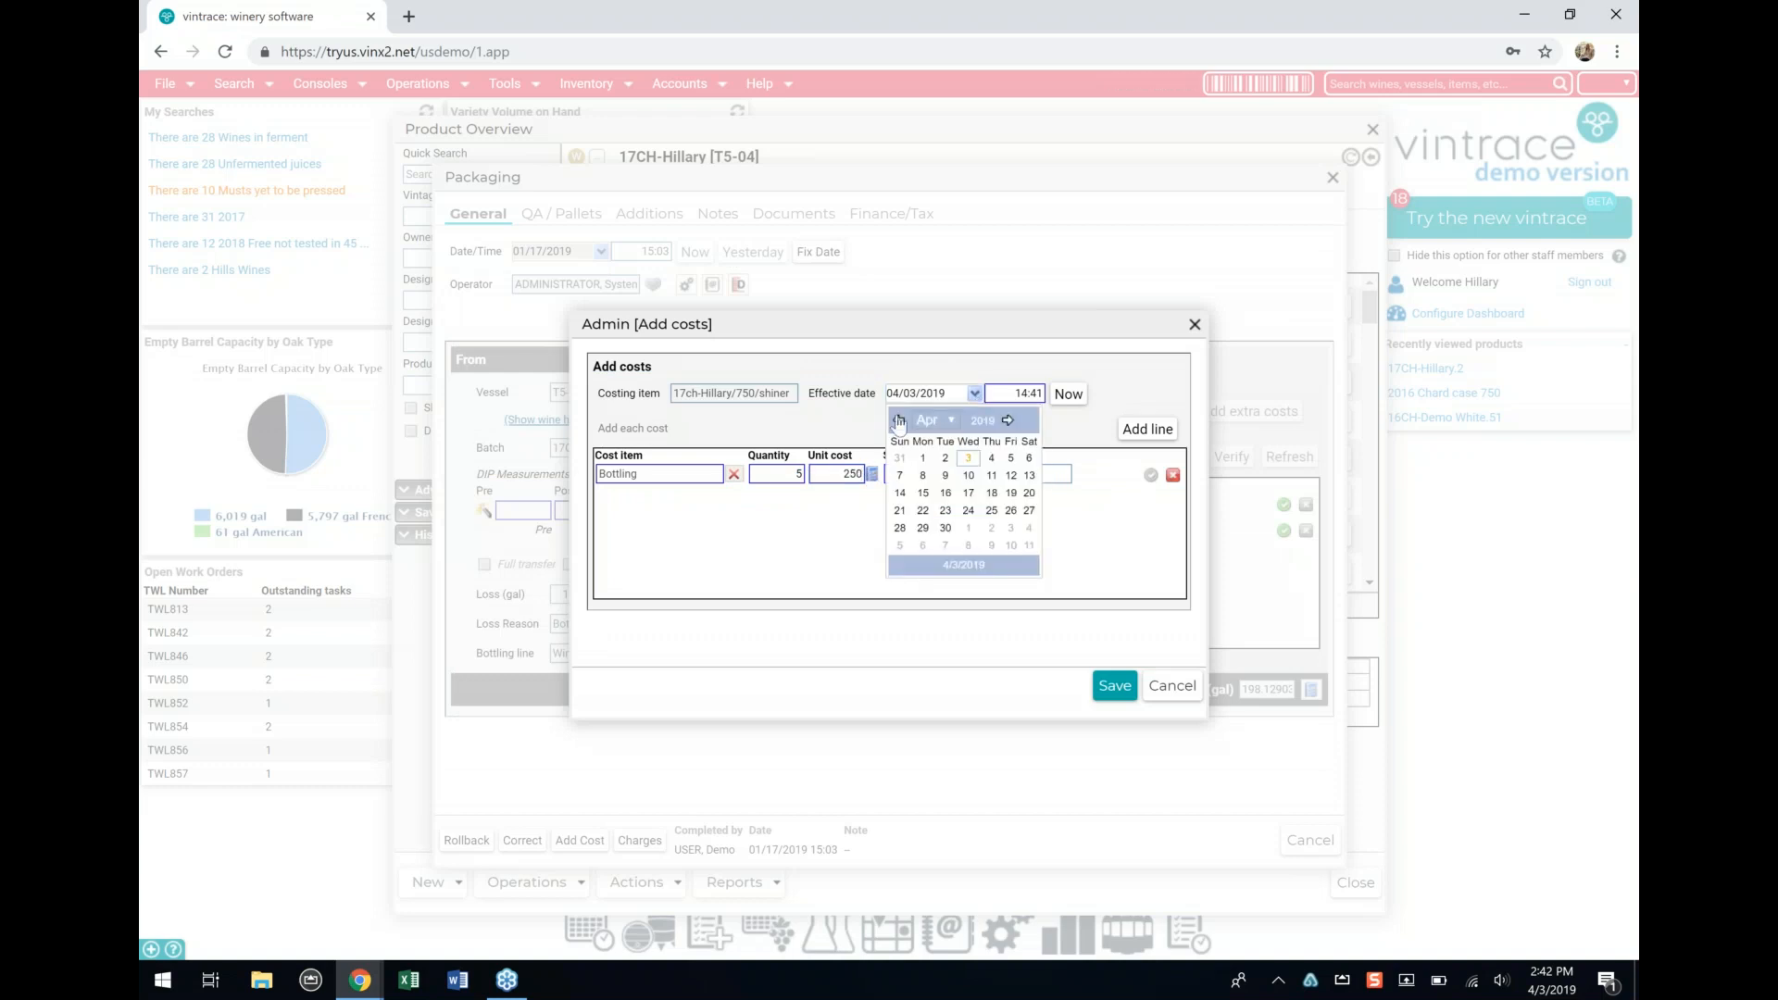
click(898, 421)
click(898, 421)
click(899, 422)
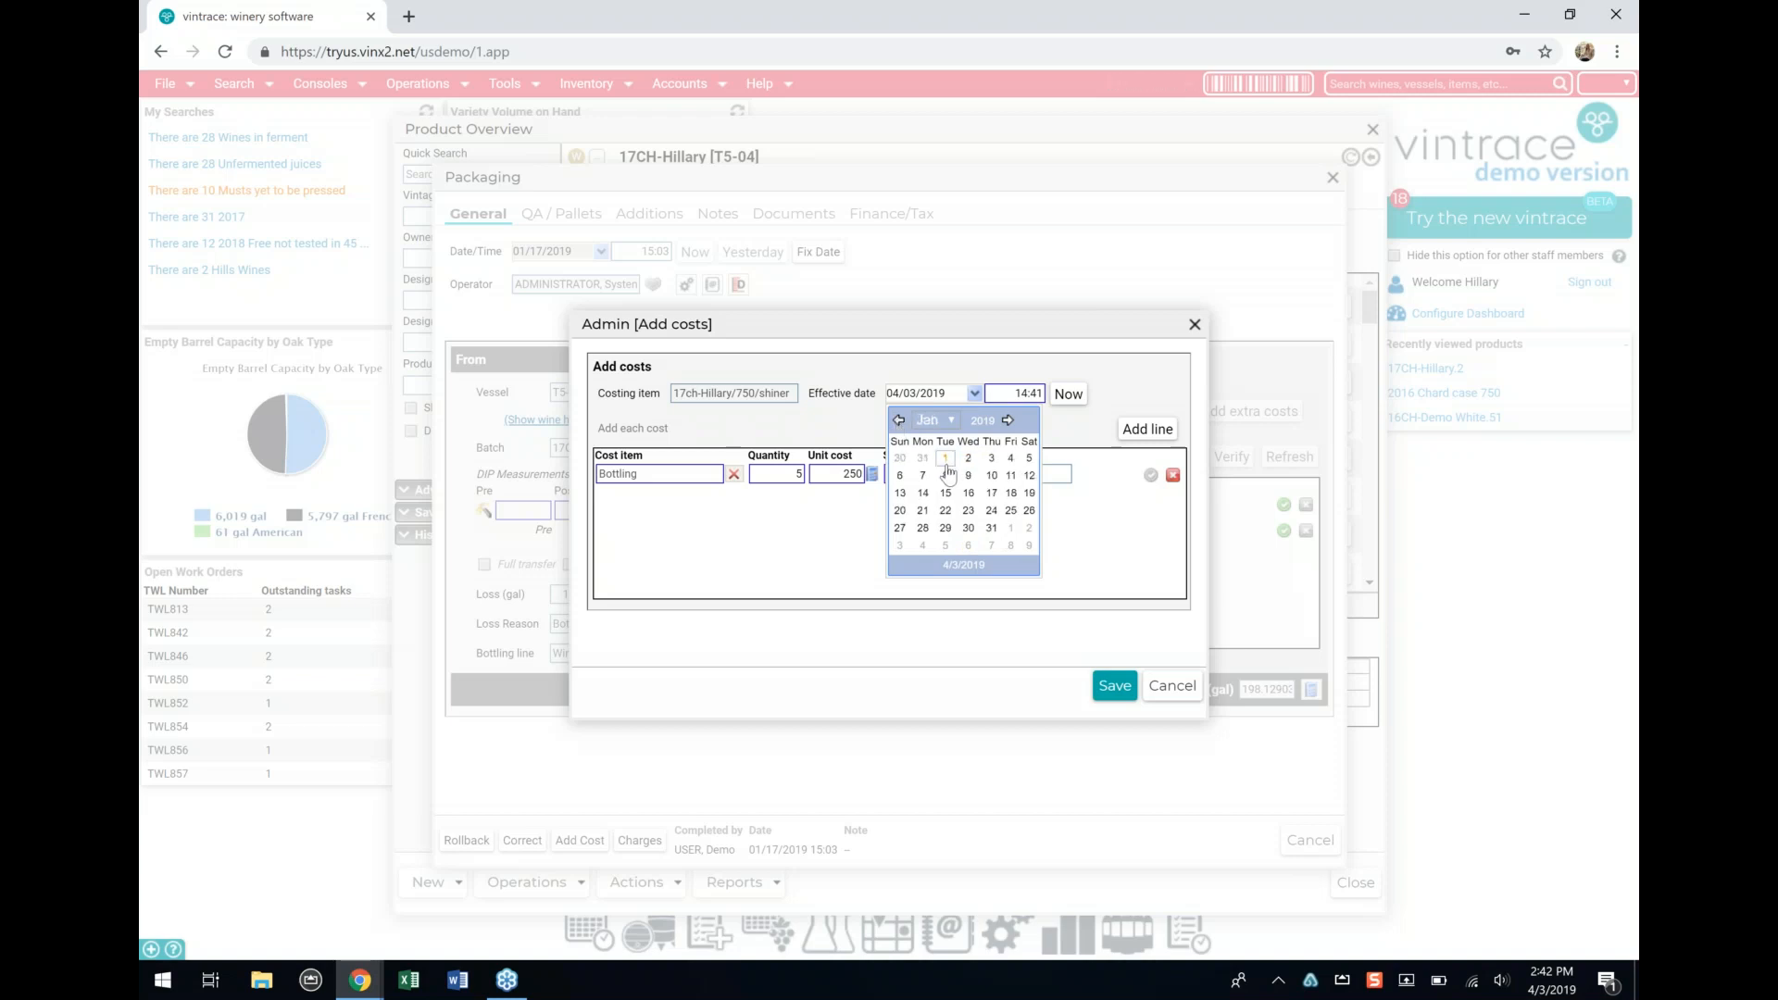
click(991, 493)
click(1011, 393)
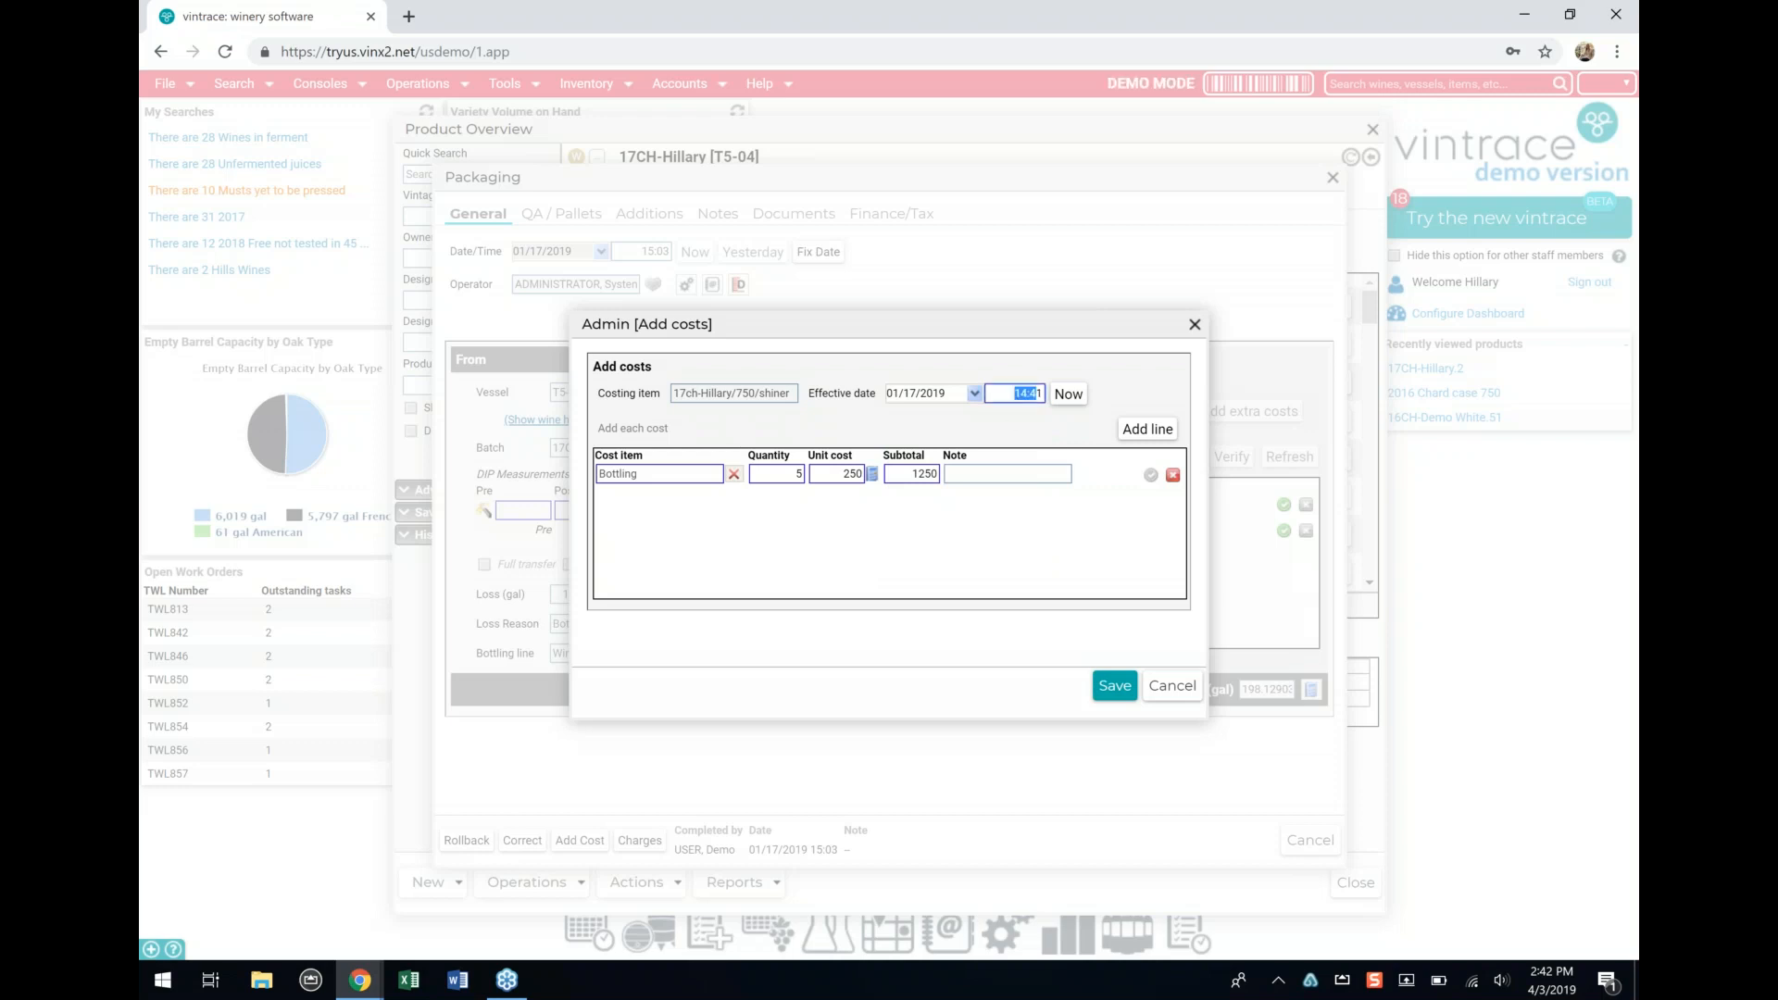
text(1503)
click(1002, 474)
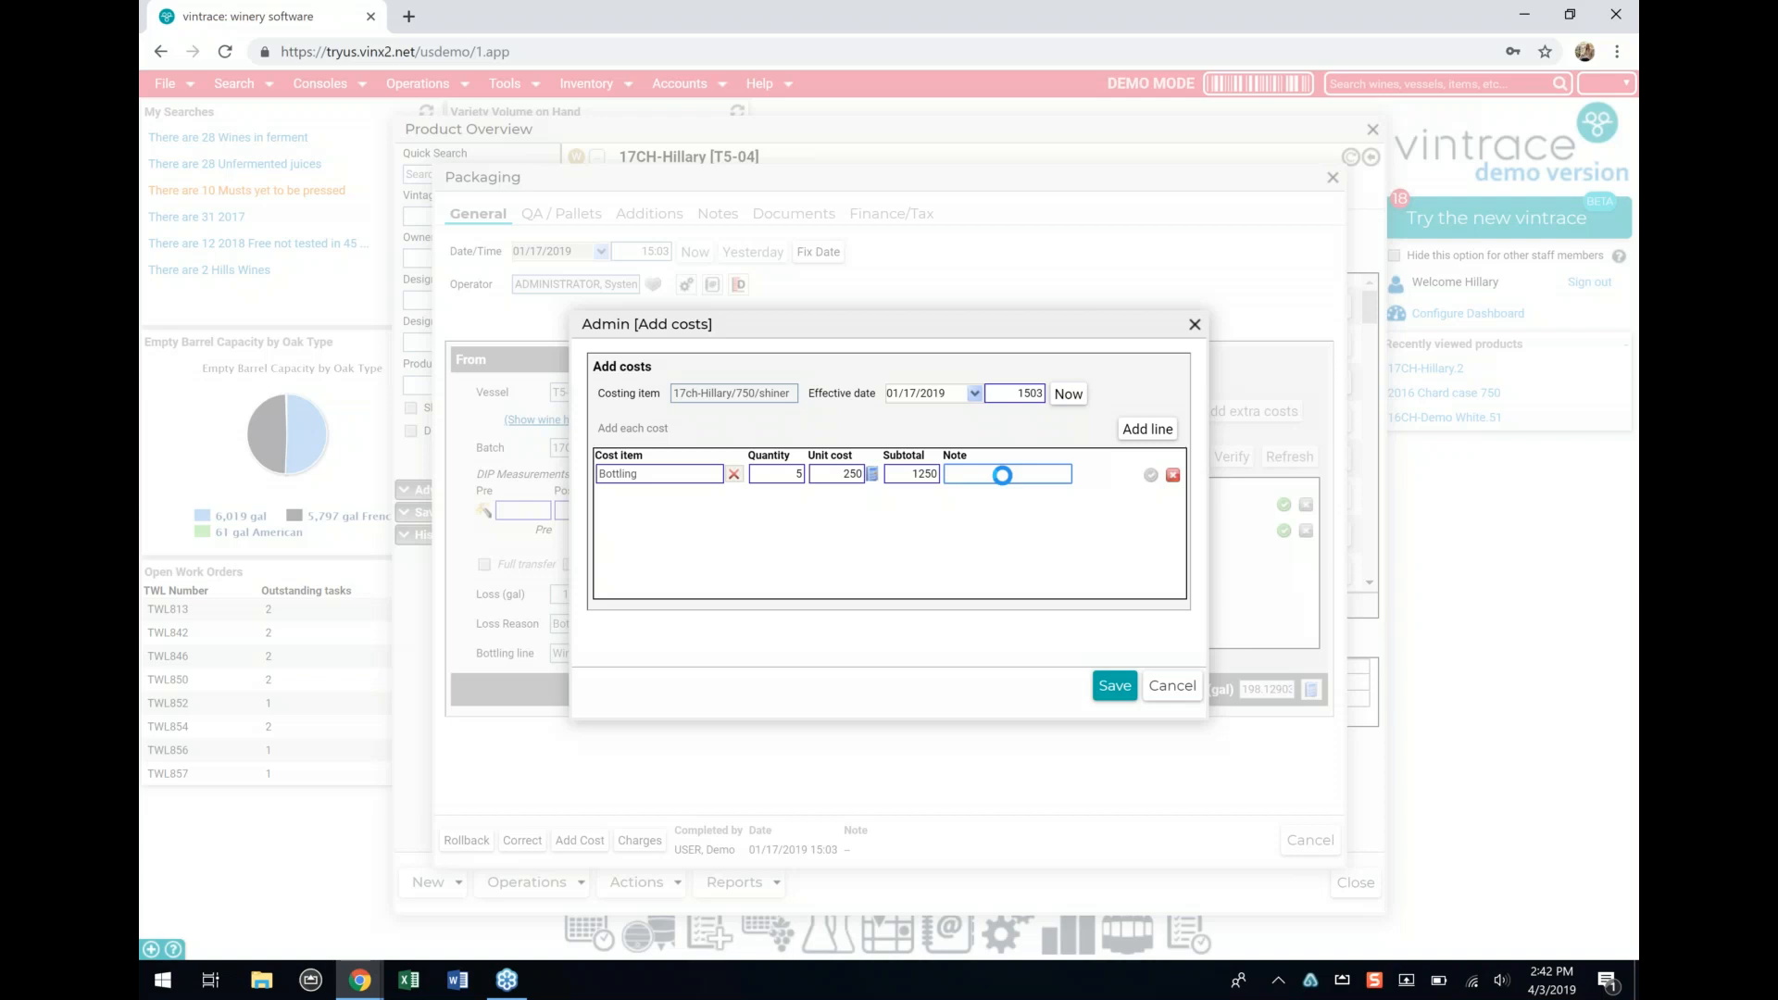
click(1115, 688)
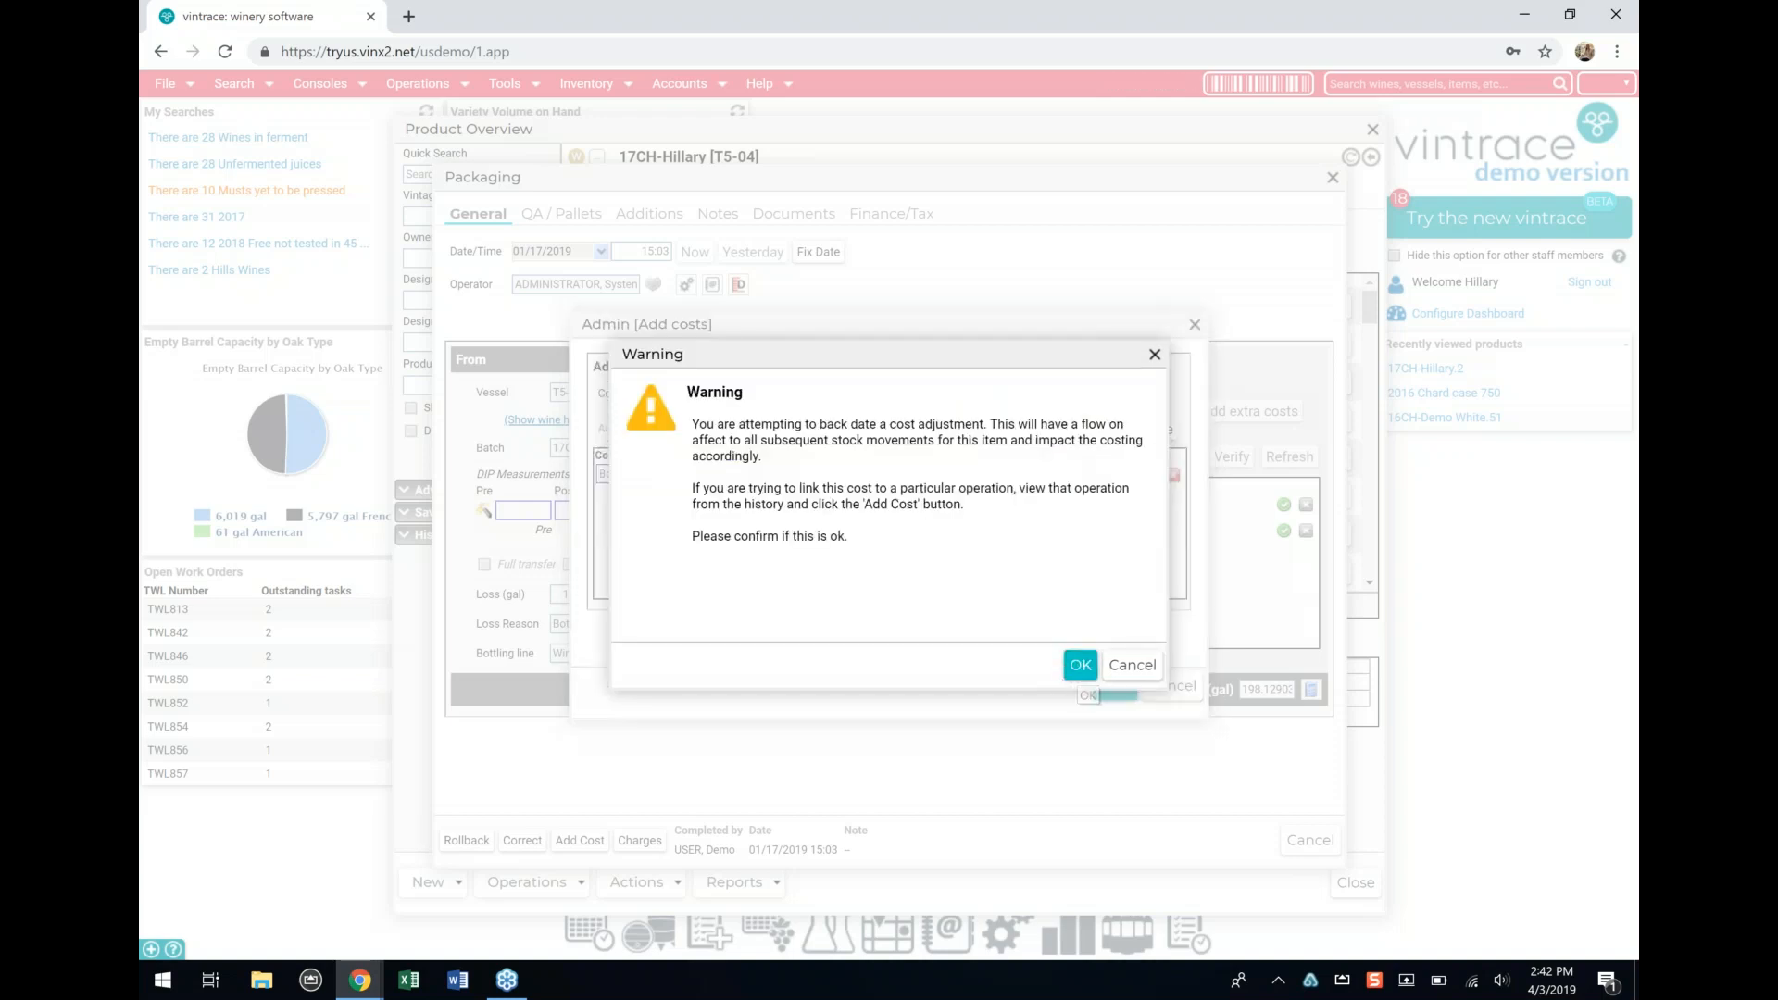
click(1081, 665)
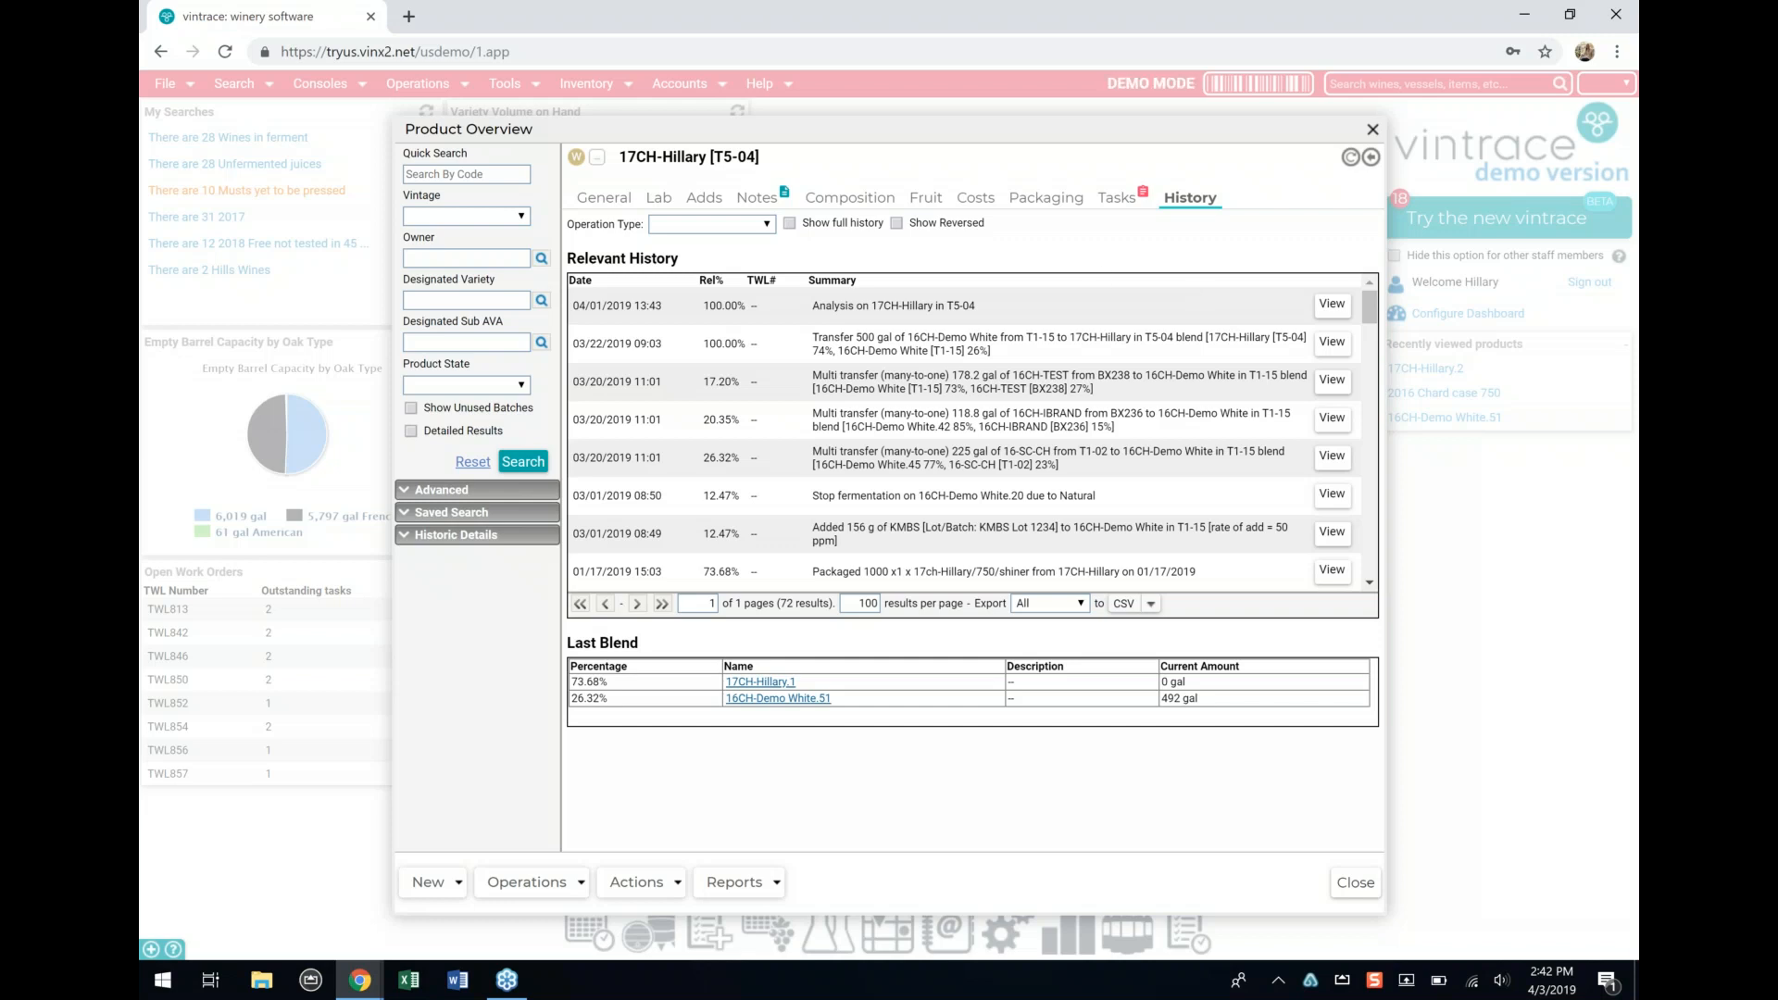
Step: Add a cost directly to the bulk wine in T5-04 using the OH-1 cost item with a unit cost of 300, and save it
click(607, 198)
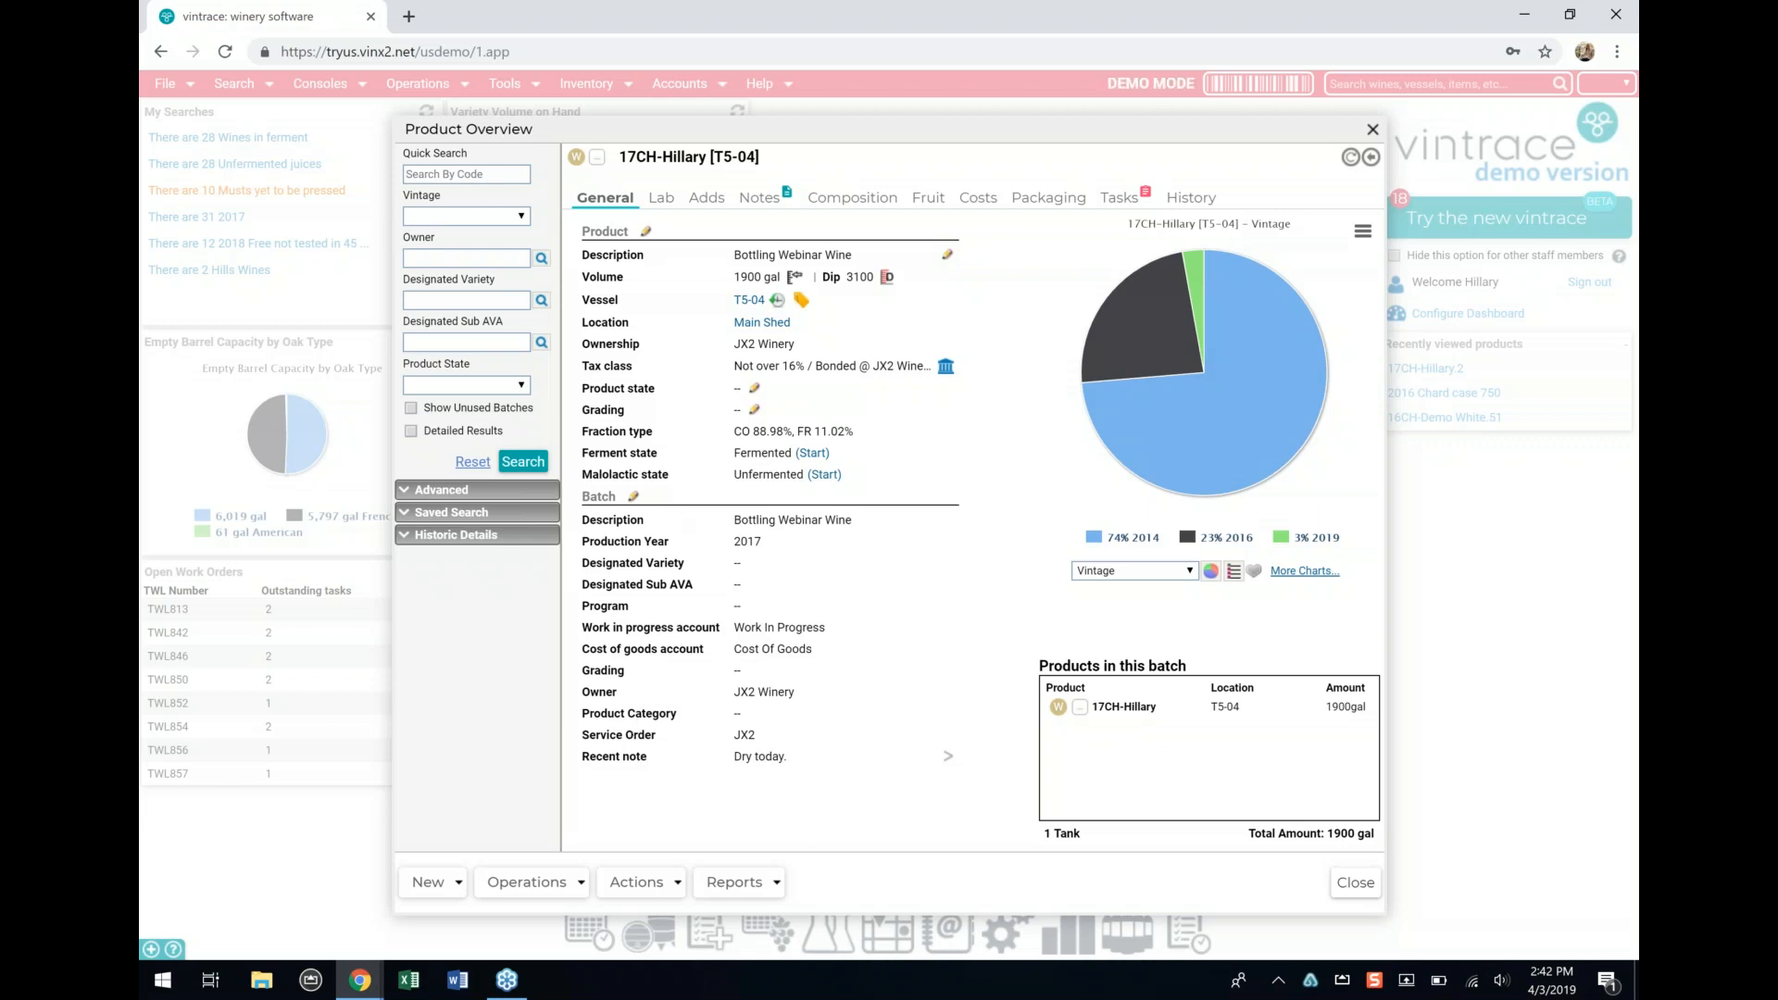
click(644, 883)
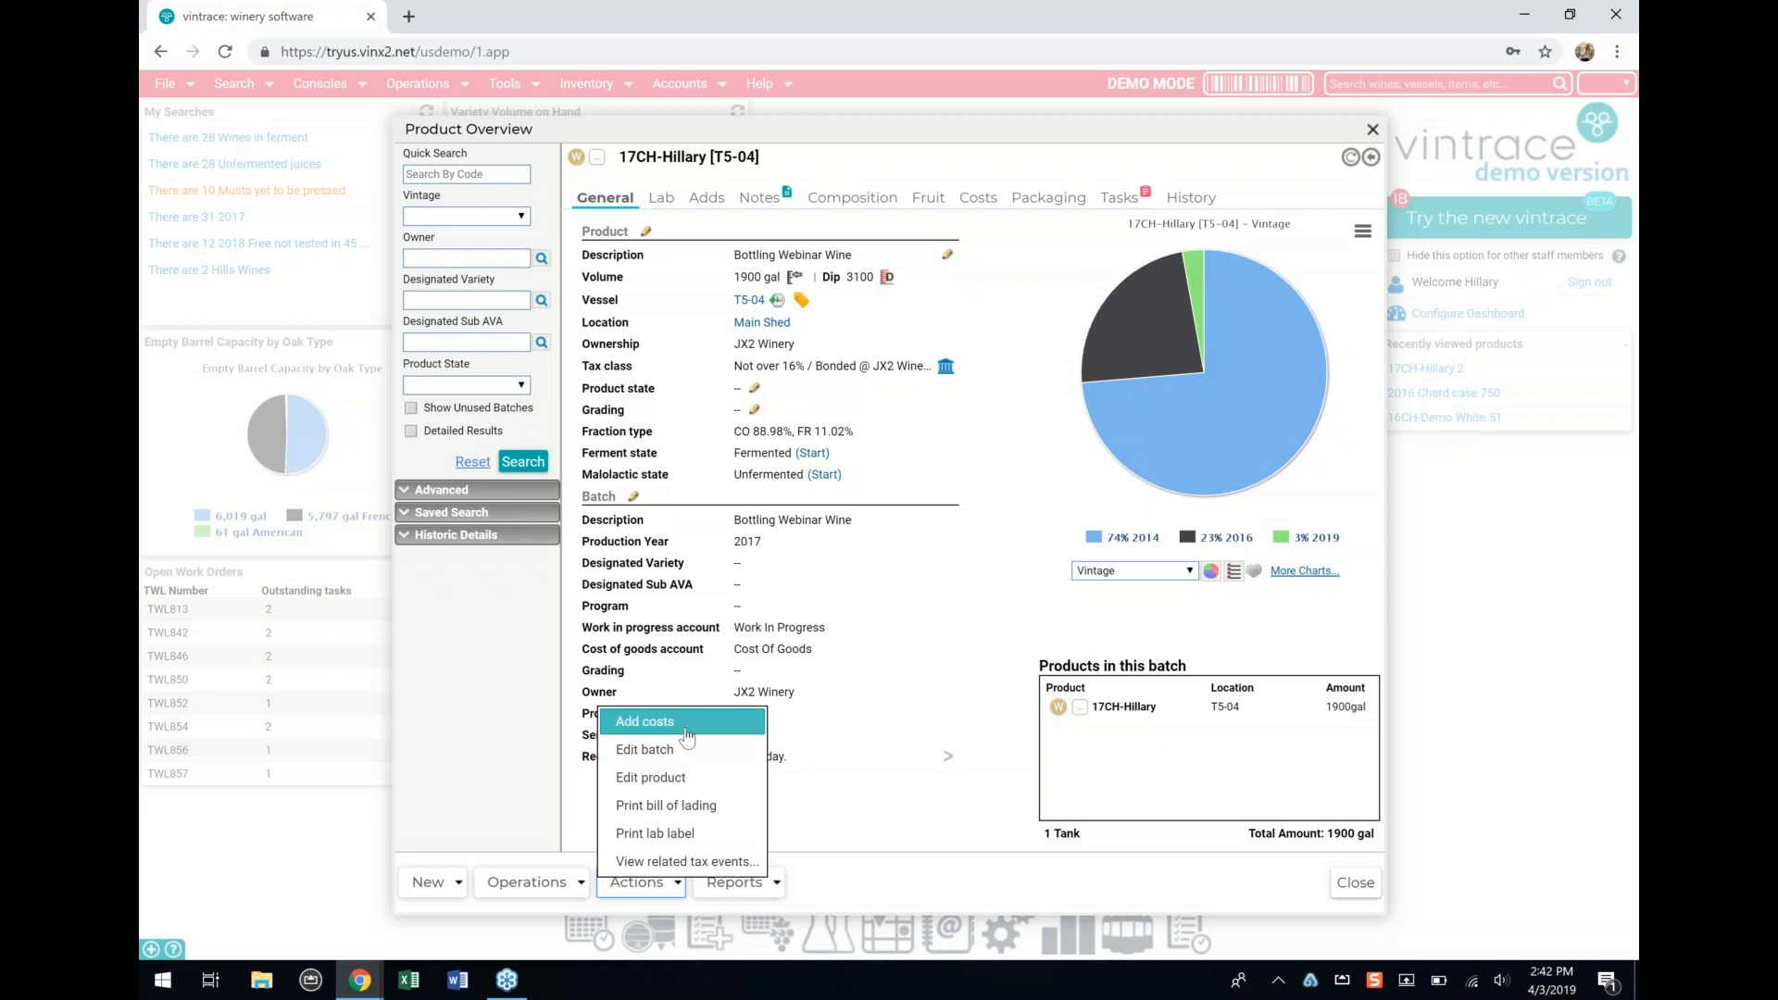
click(685, 728)
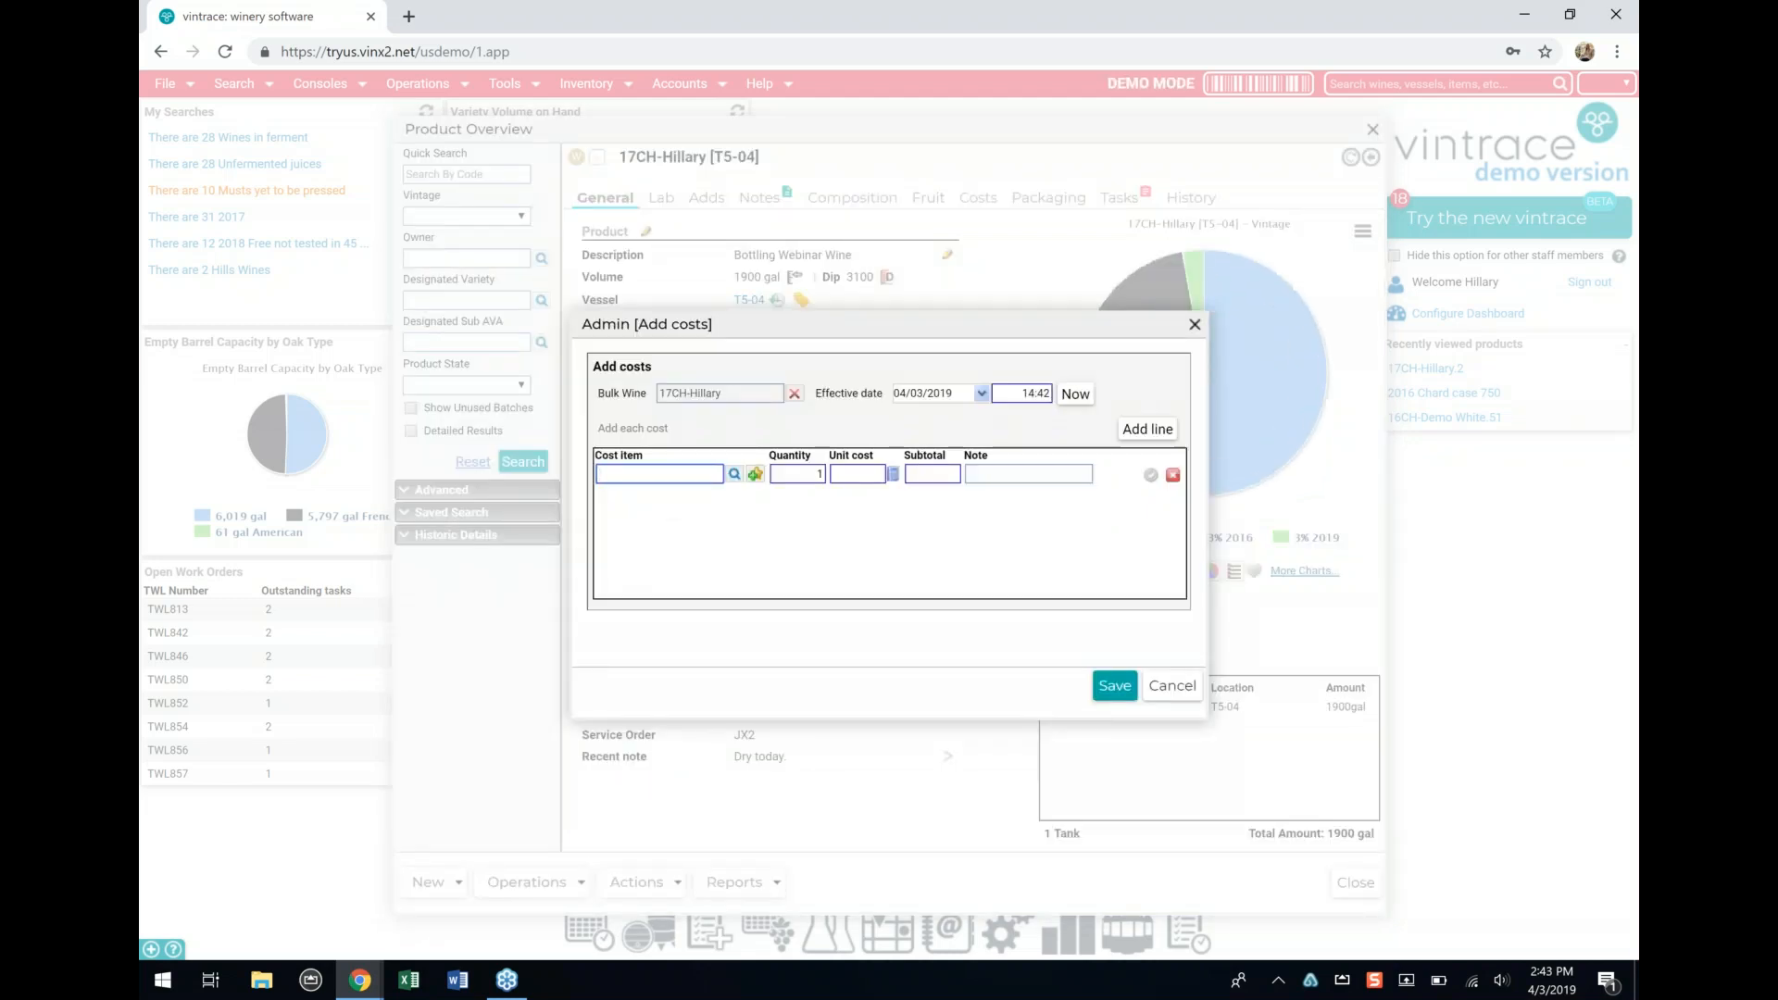
click(734, 475)
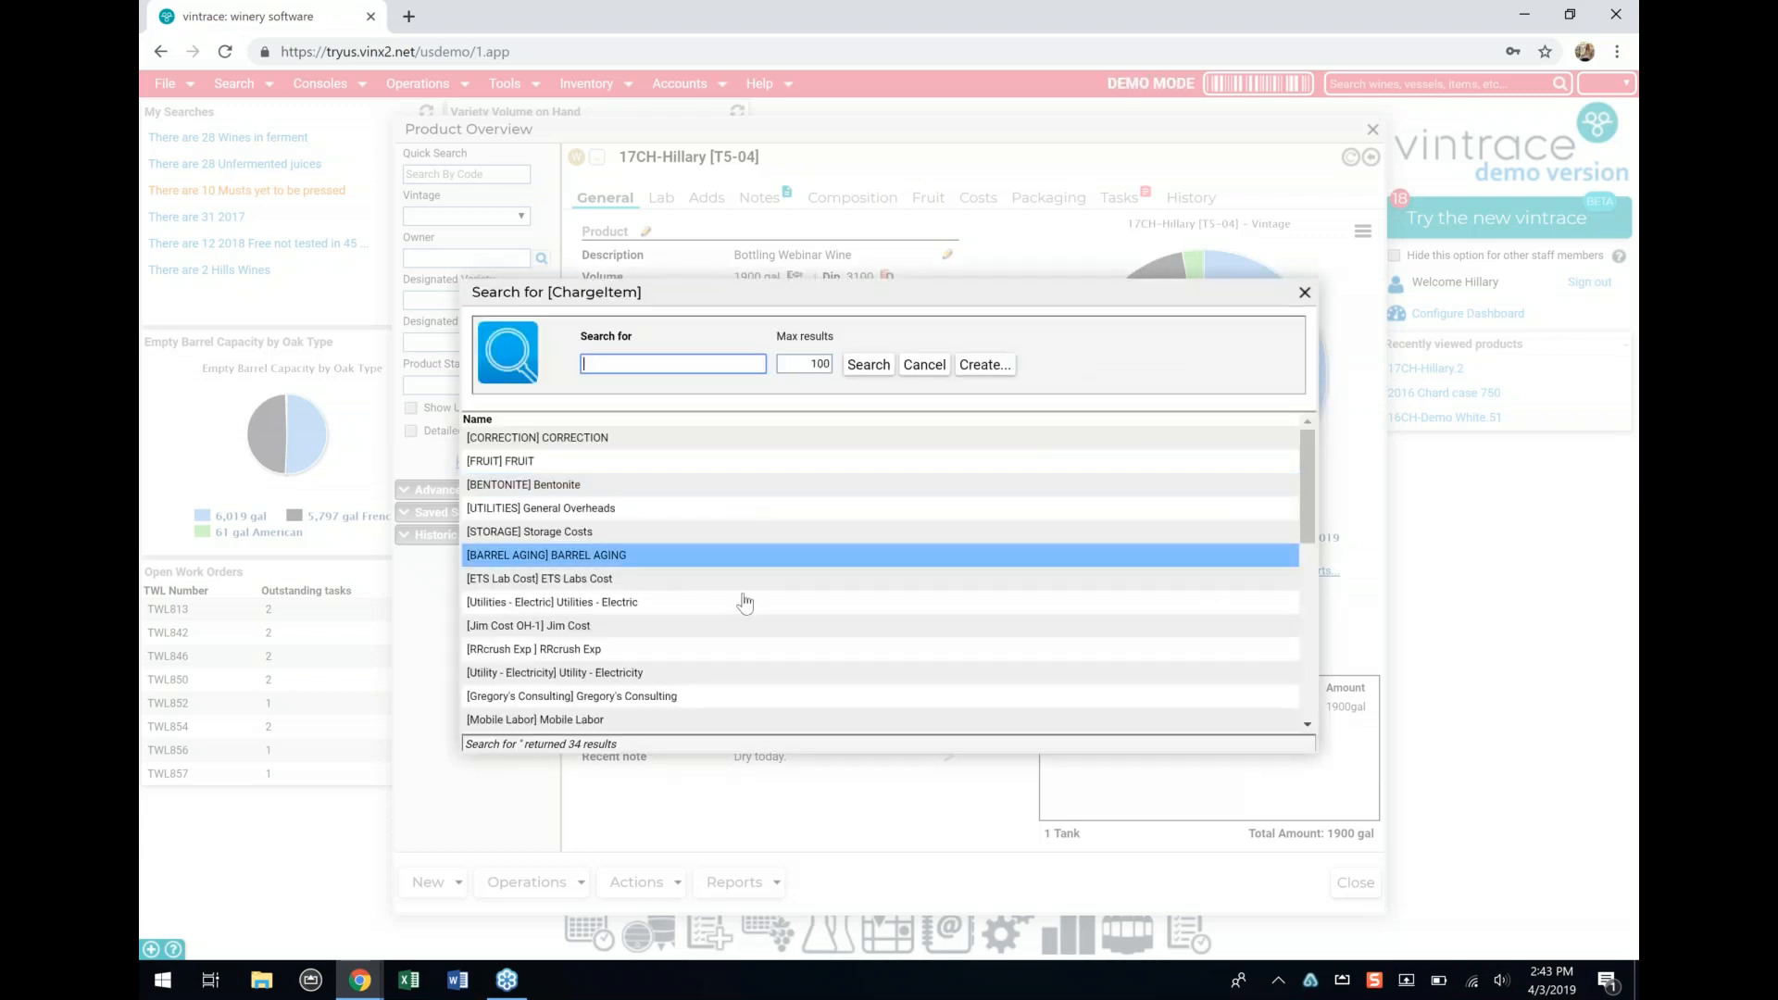
double_click(740, 634)
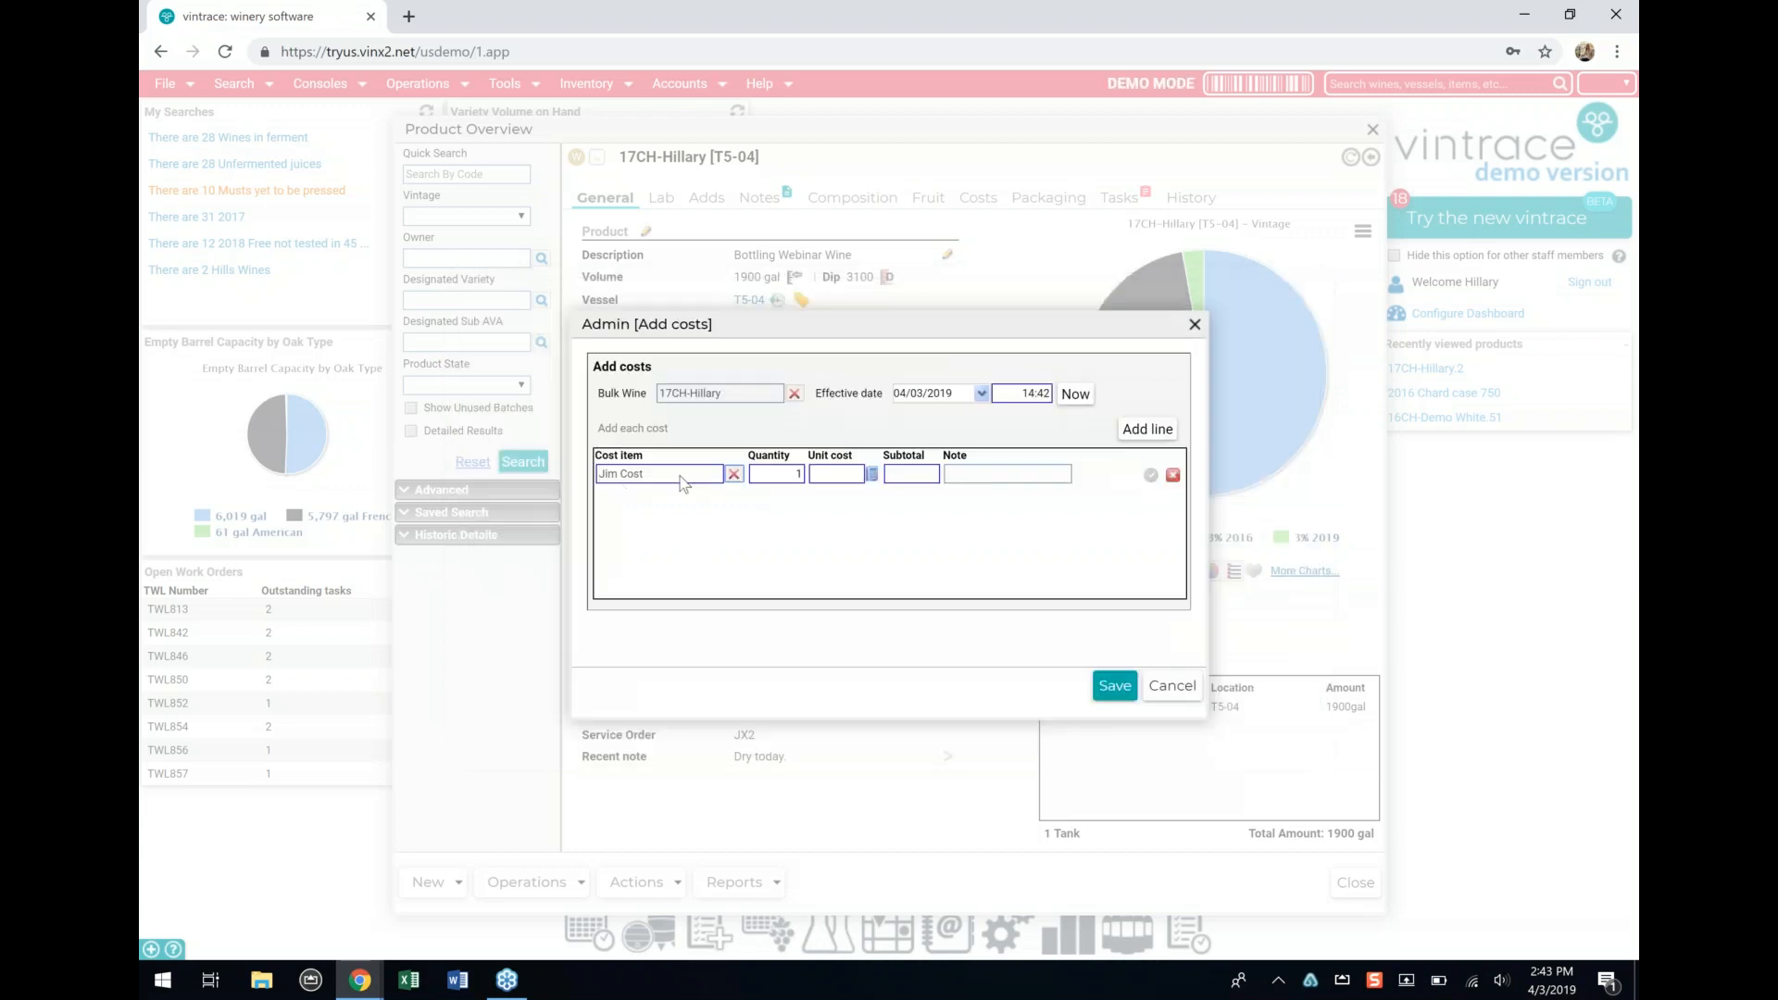
click(844, 476)
text(300)
click(1116, 690)
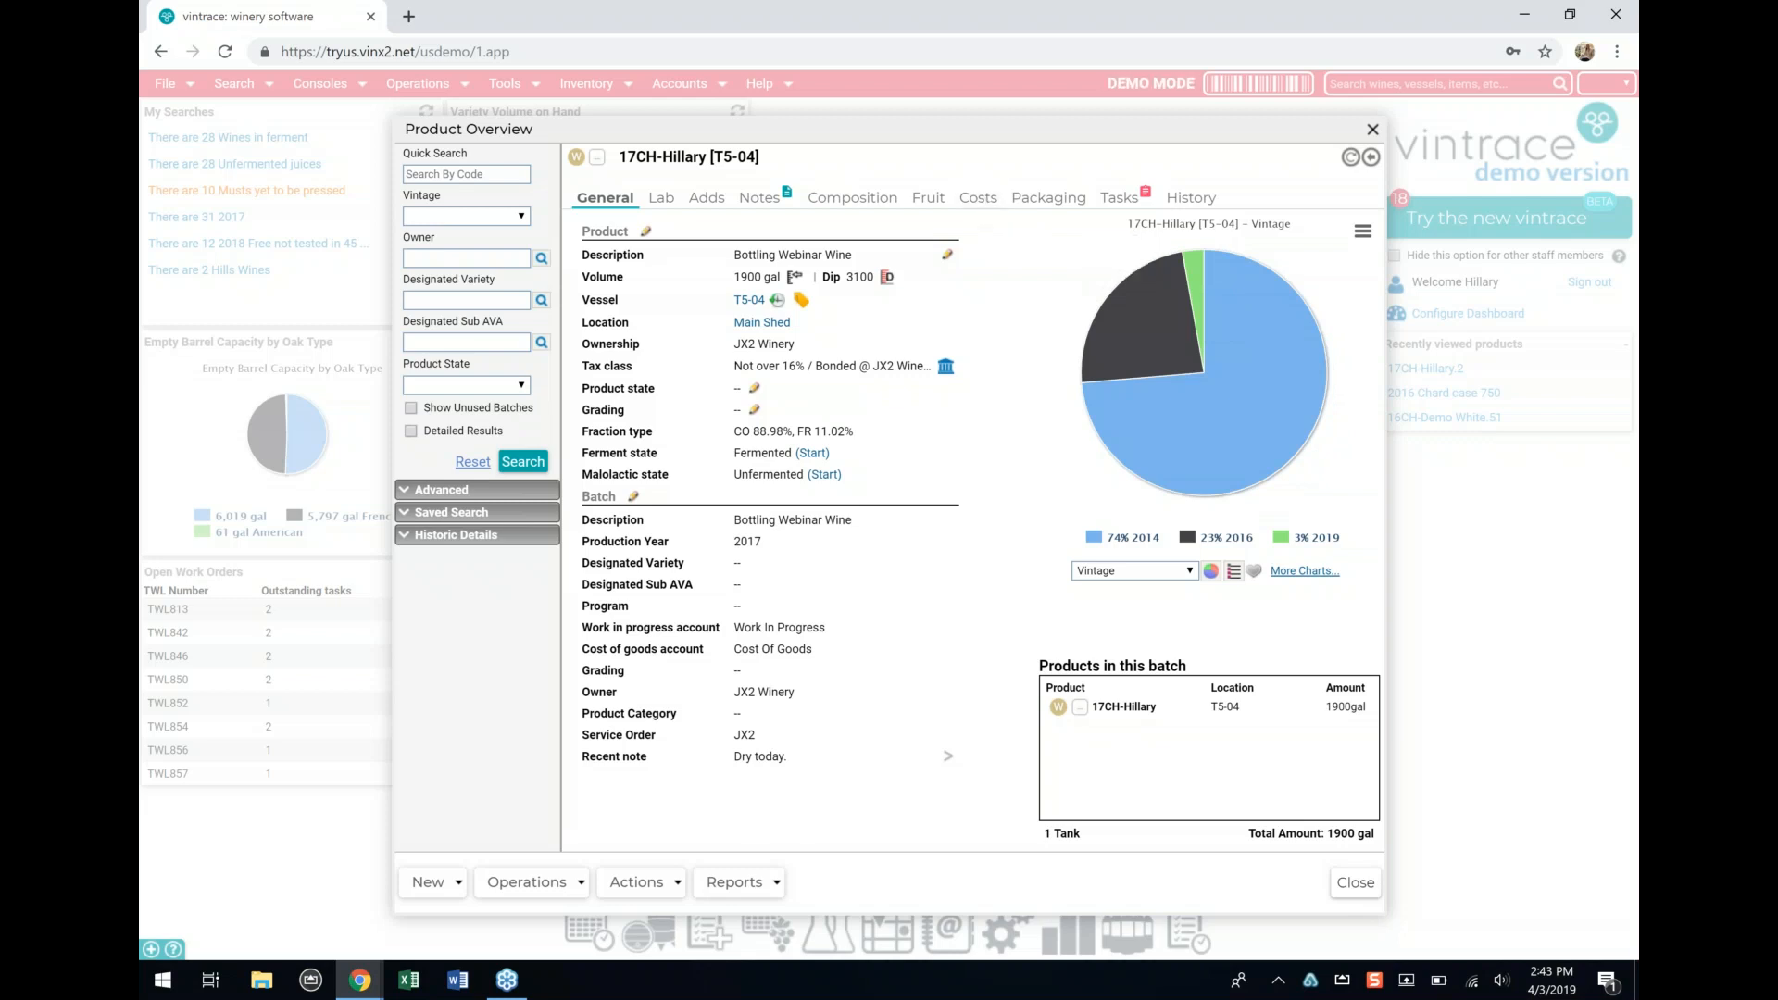
Step: Review the wine's running costs and cost event history, reload the product and recheck its costs, and close the overview
click(977, 197)
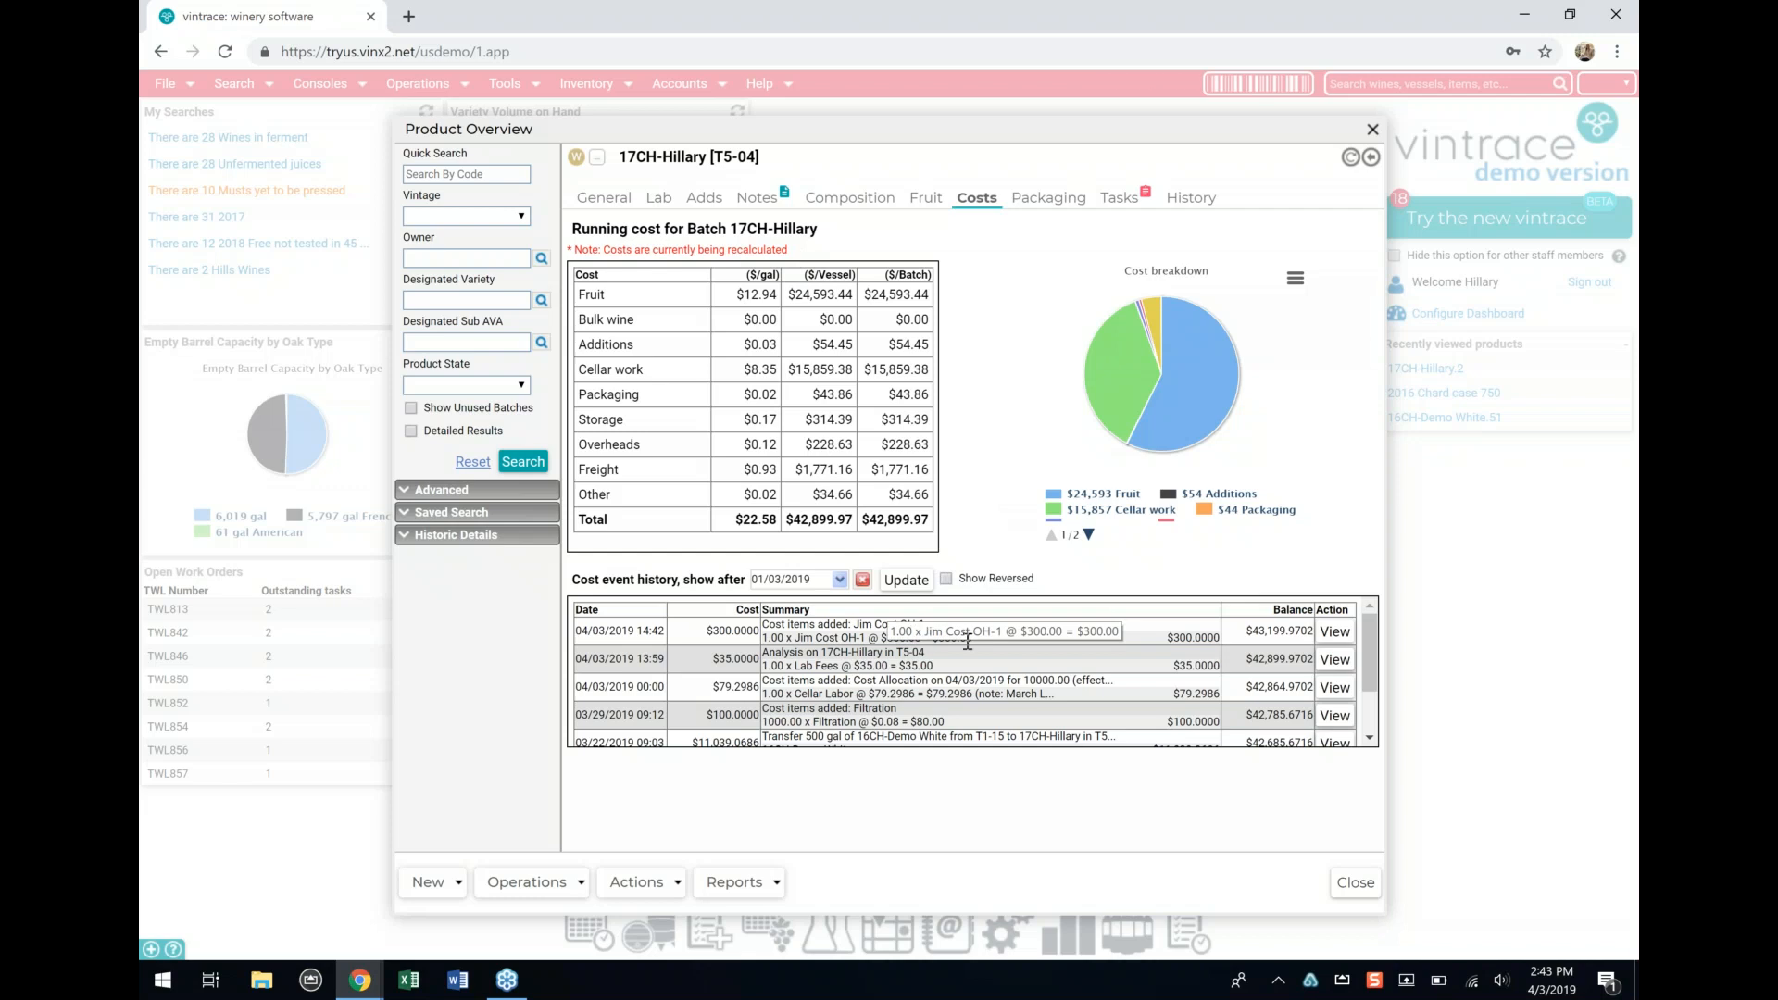
scroll(969, 663, down, 3)
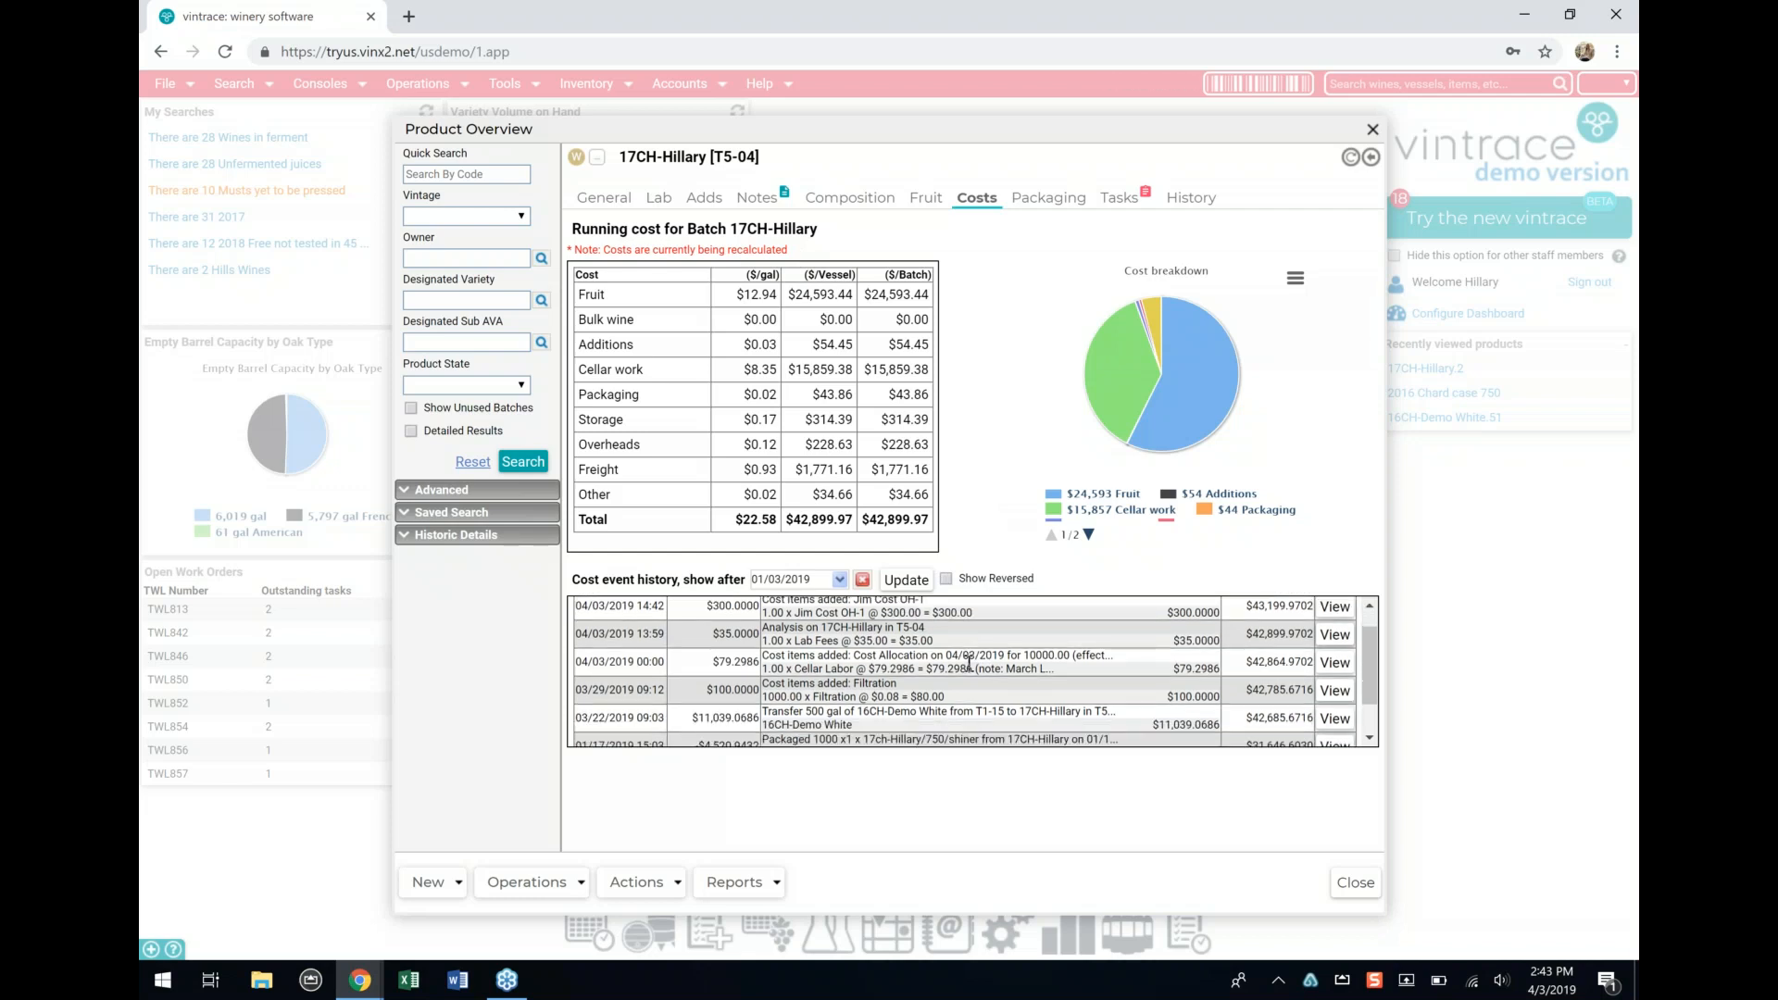
scroll(969, 663, down, 1)
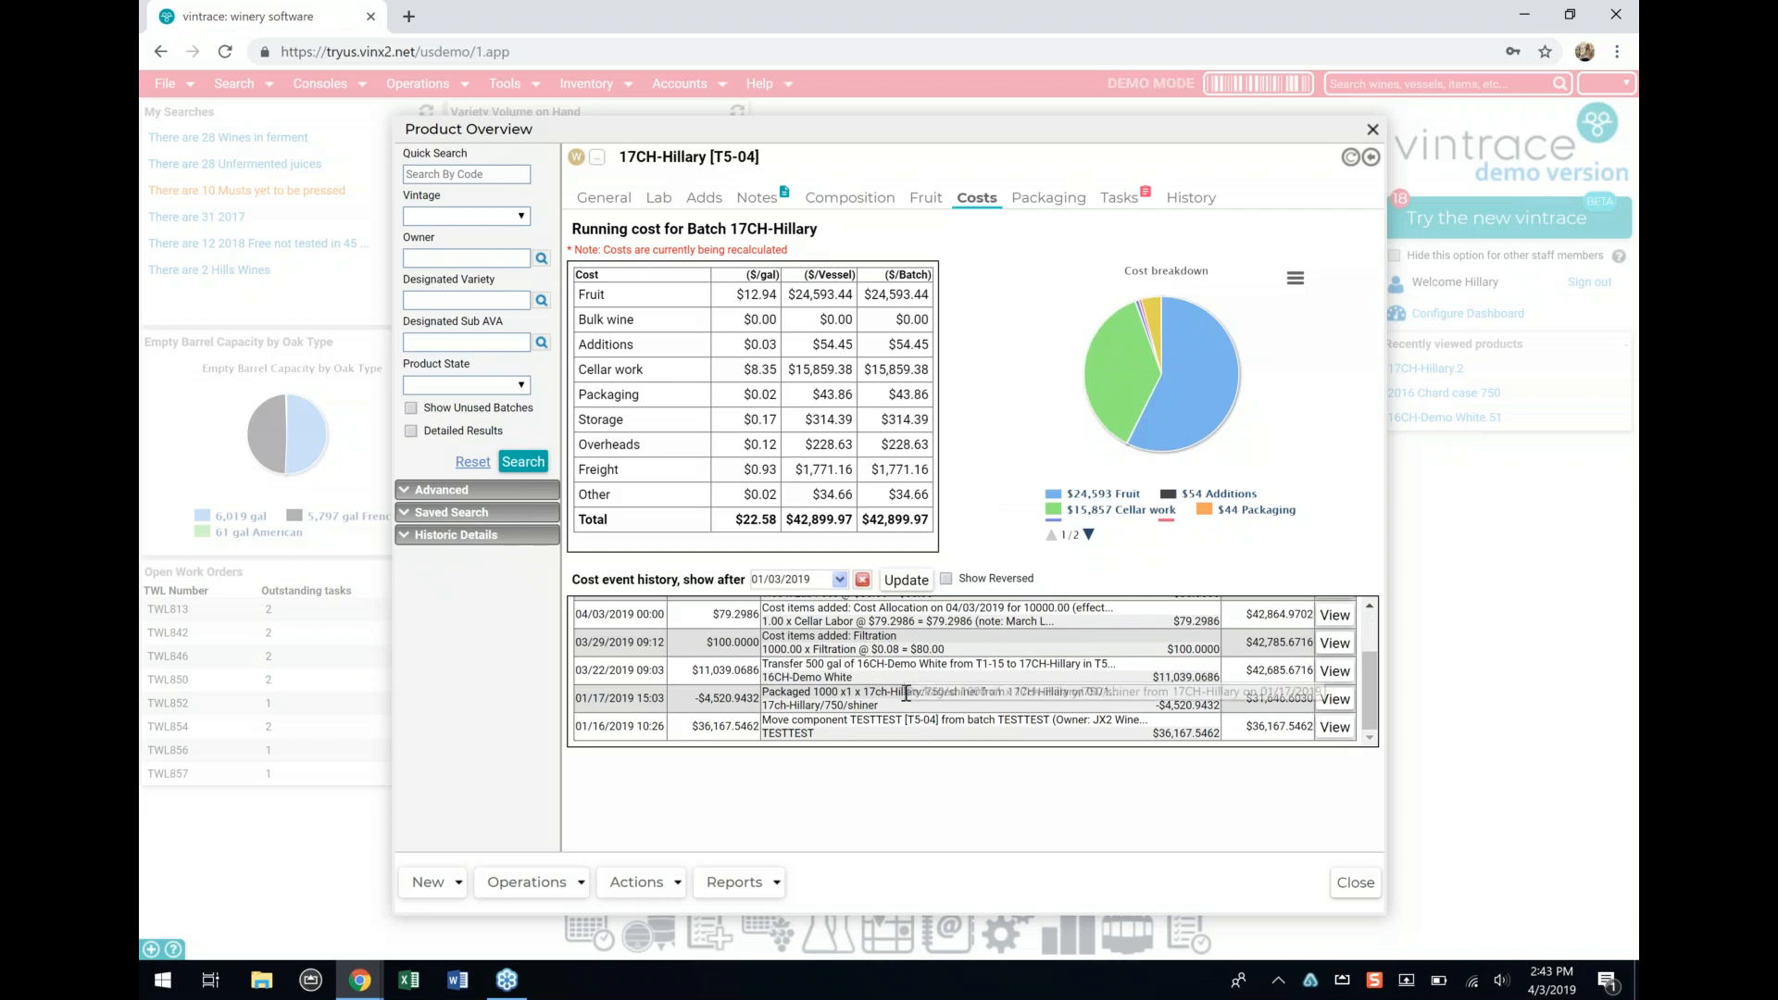
scroll(996, 609, up, 5)
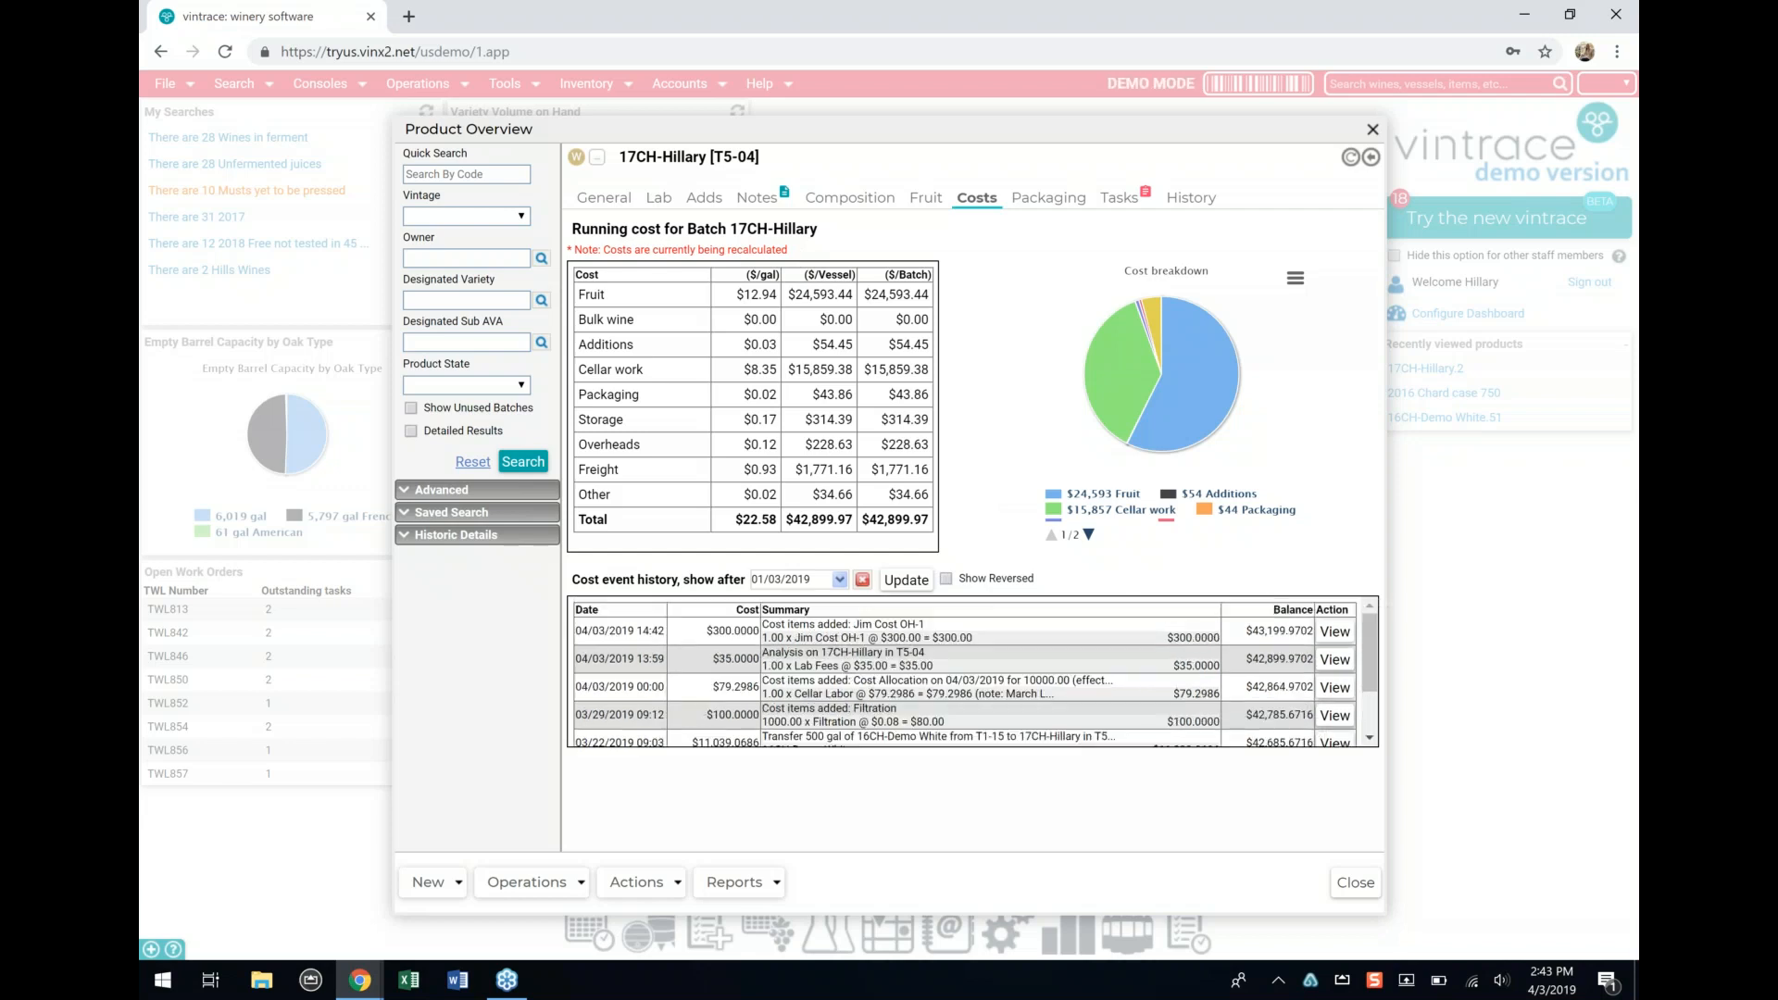
click(1351, 159)
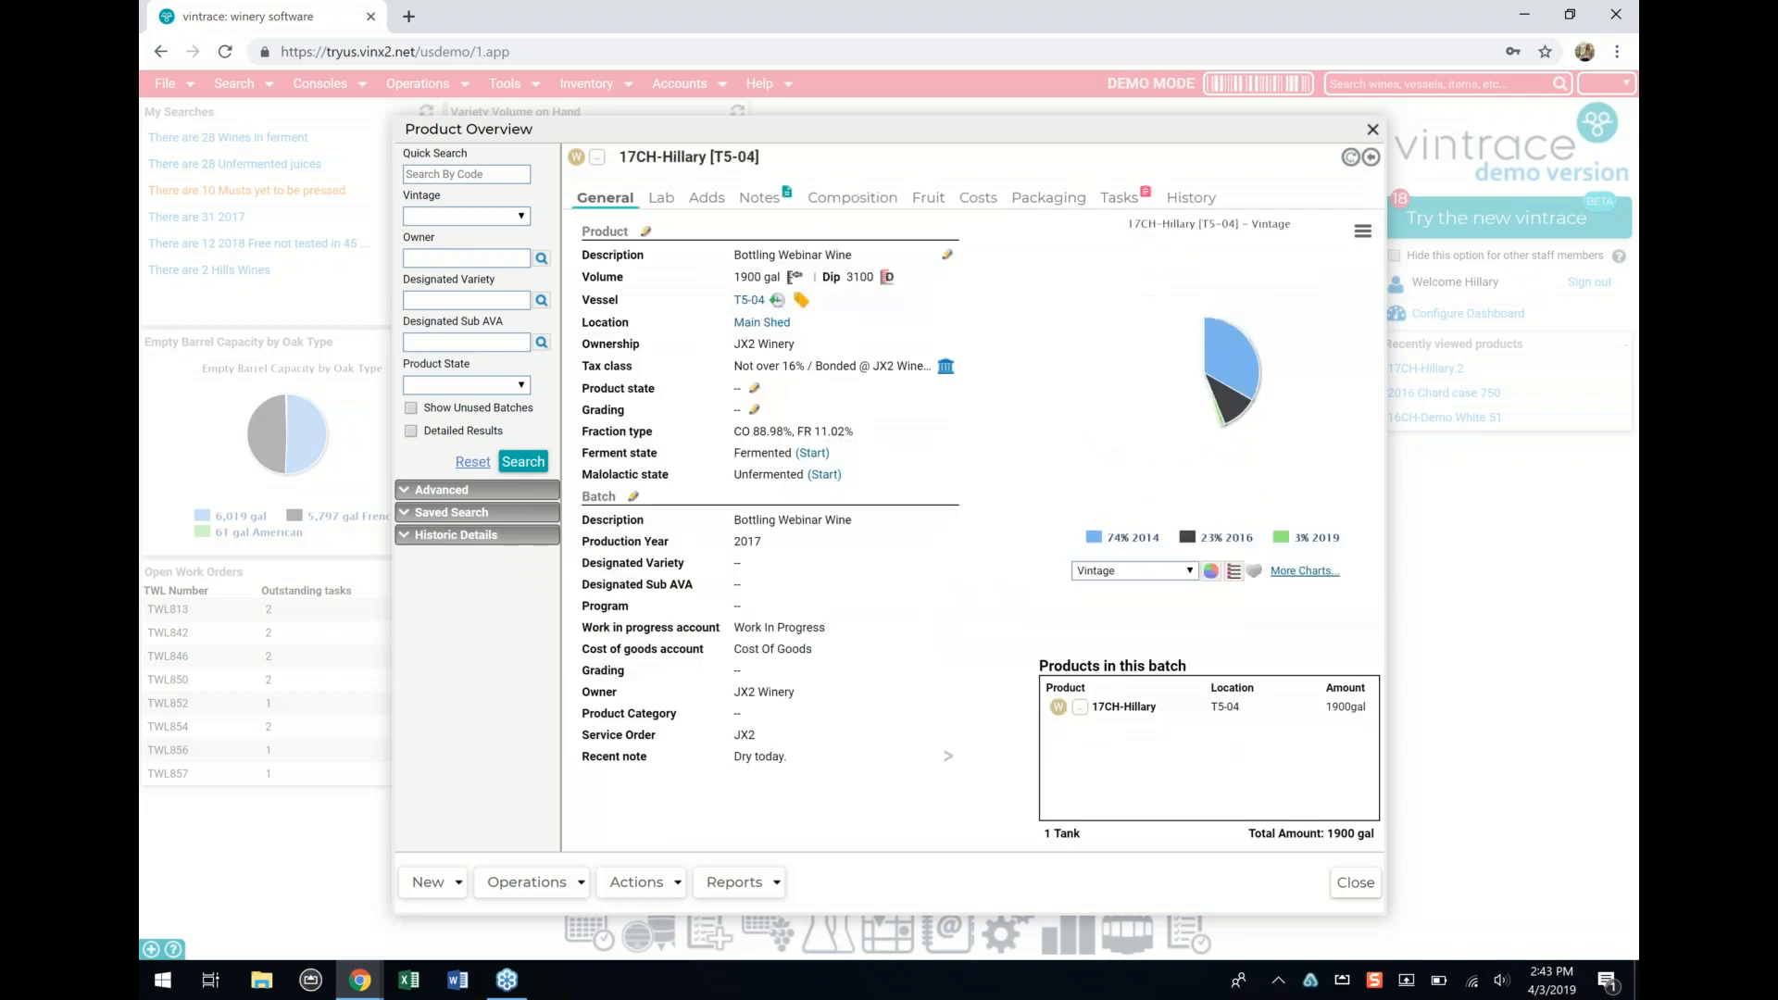
click(985, 199)
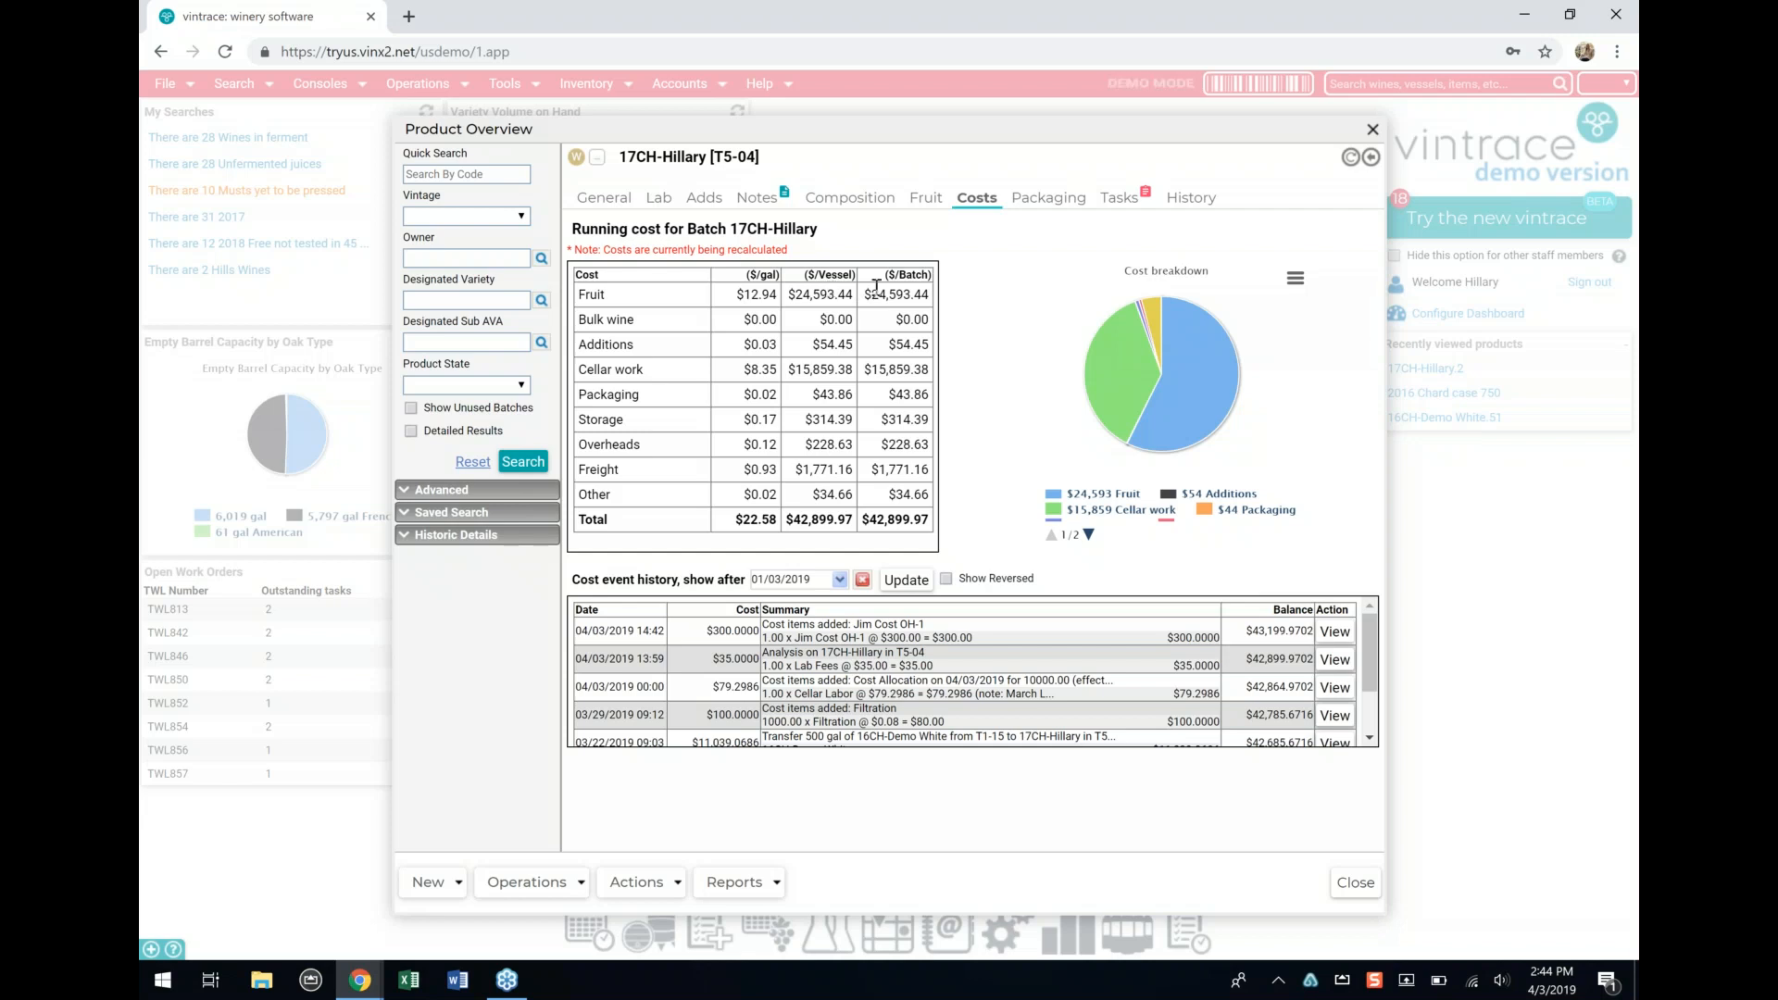
mouse_move(900, 297)
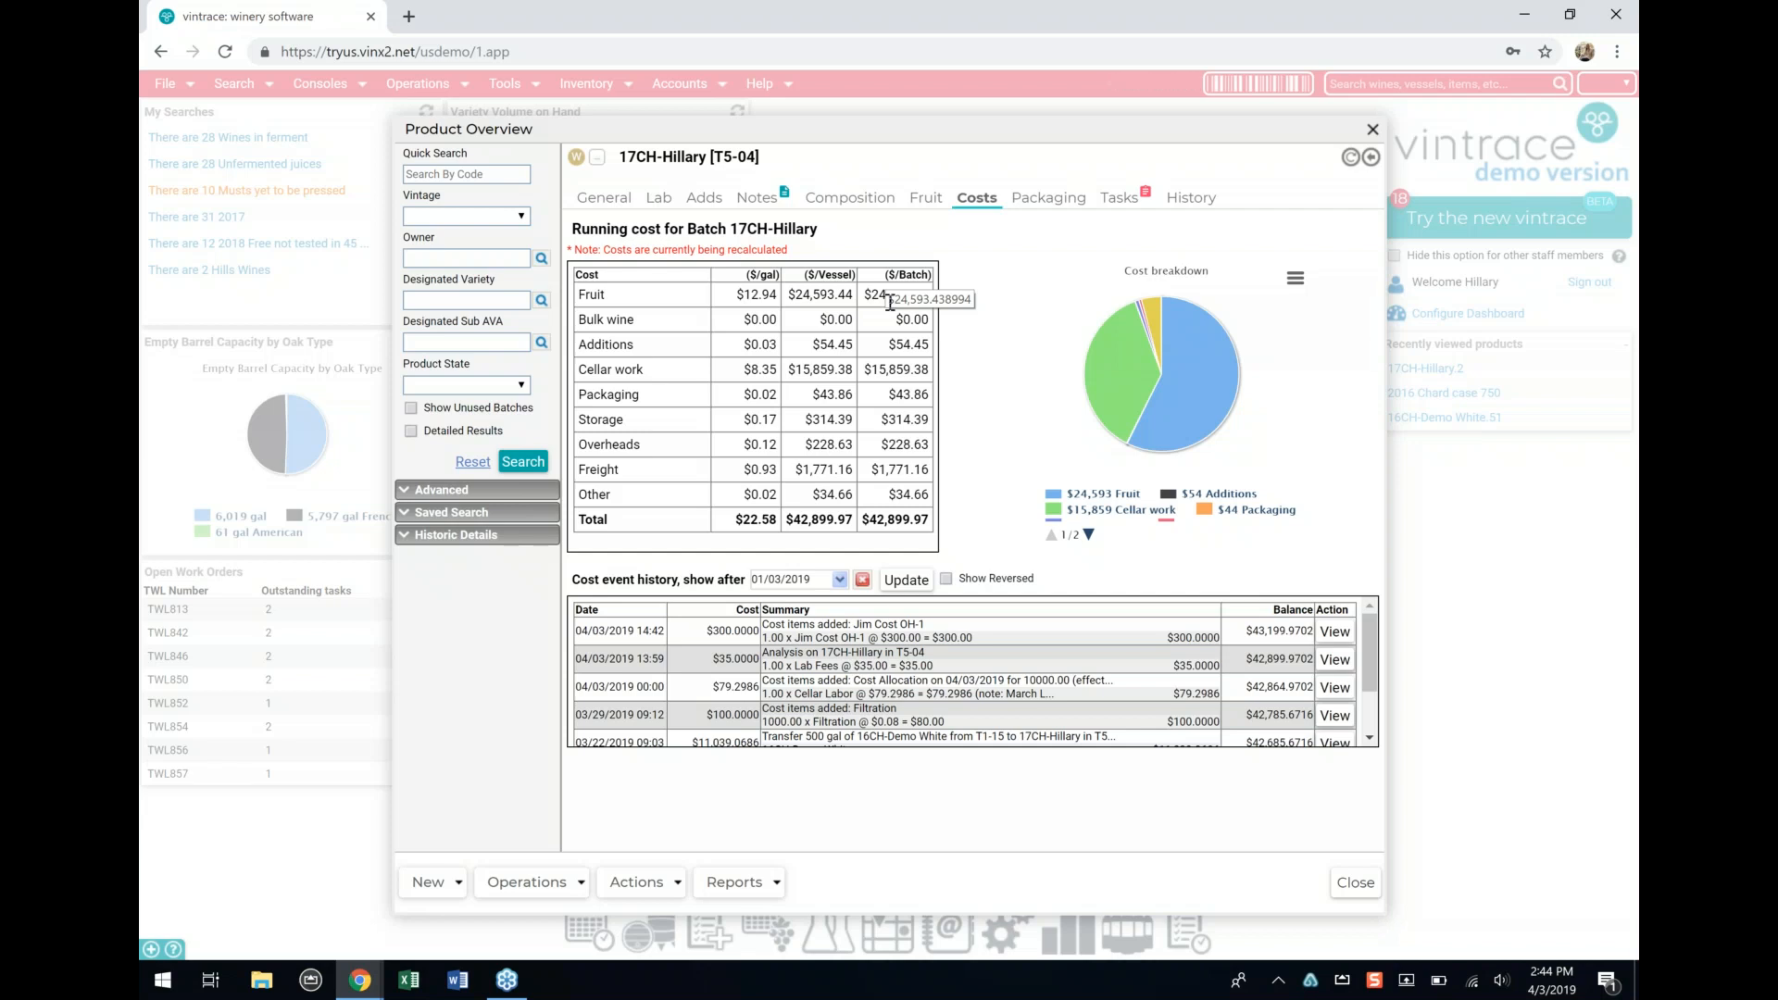
click(1374, 130)
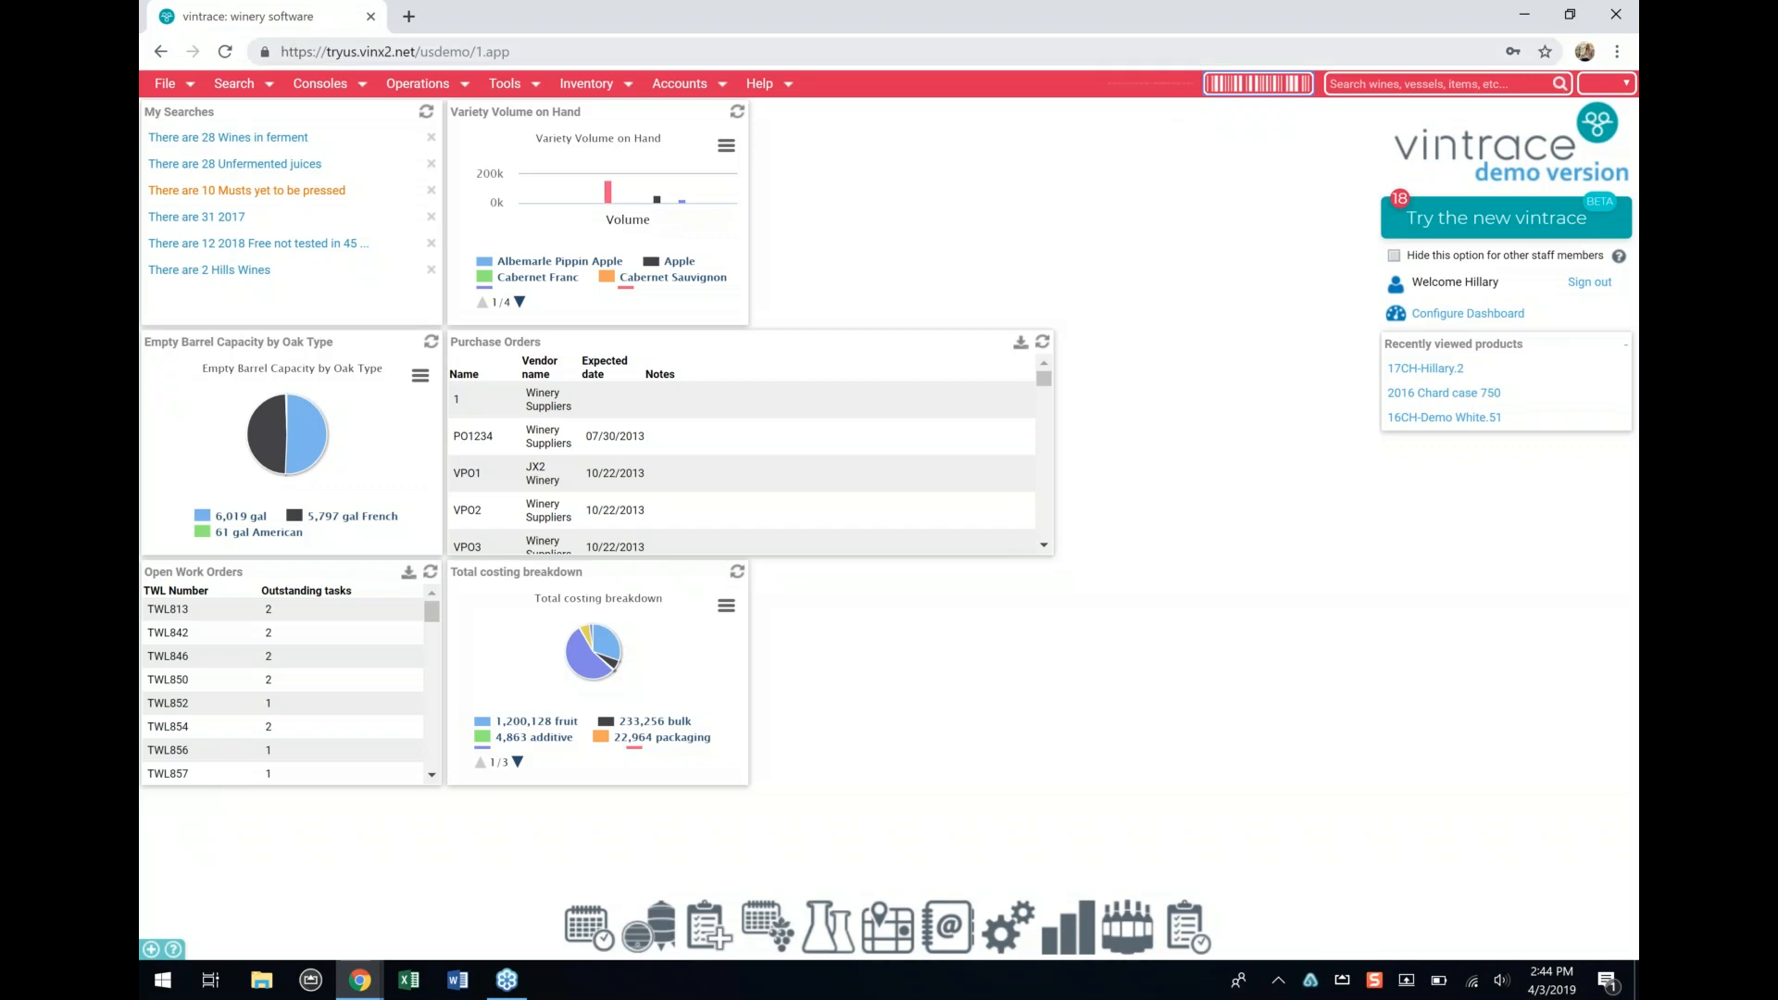
Step: Open the Cost Allocation Console
click(712, 95)
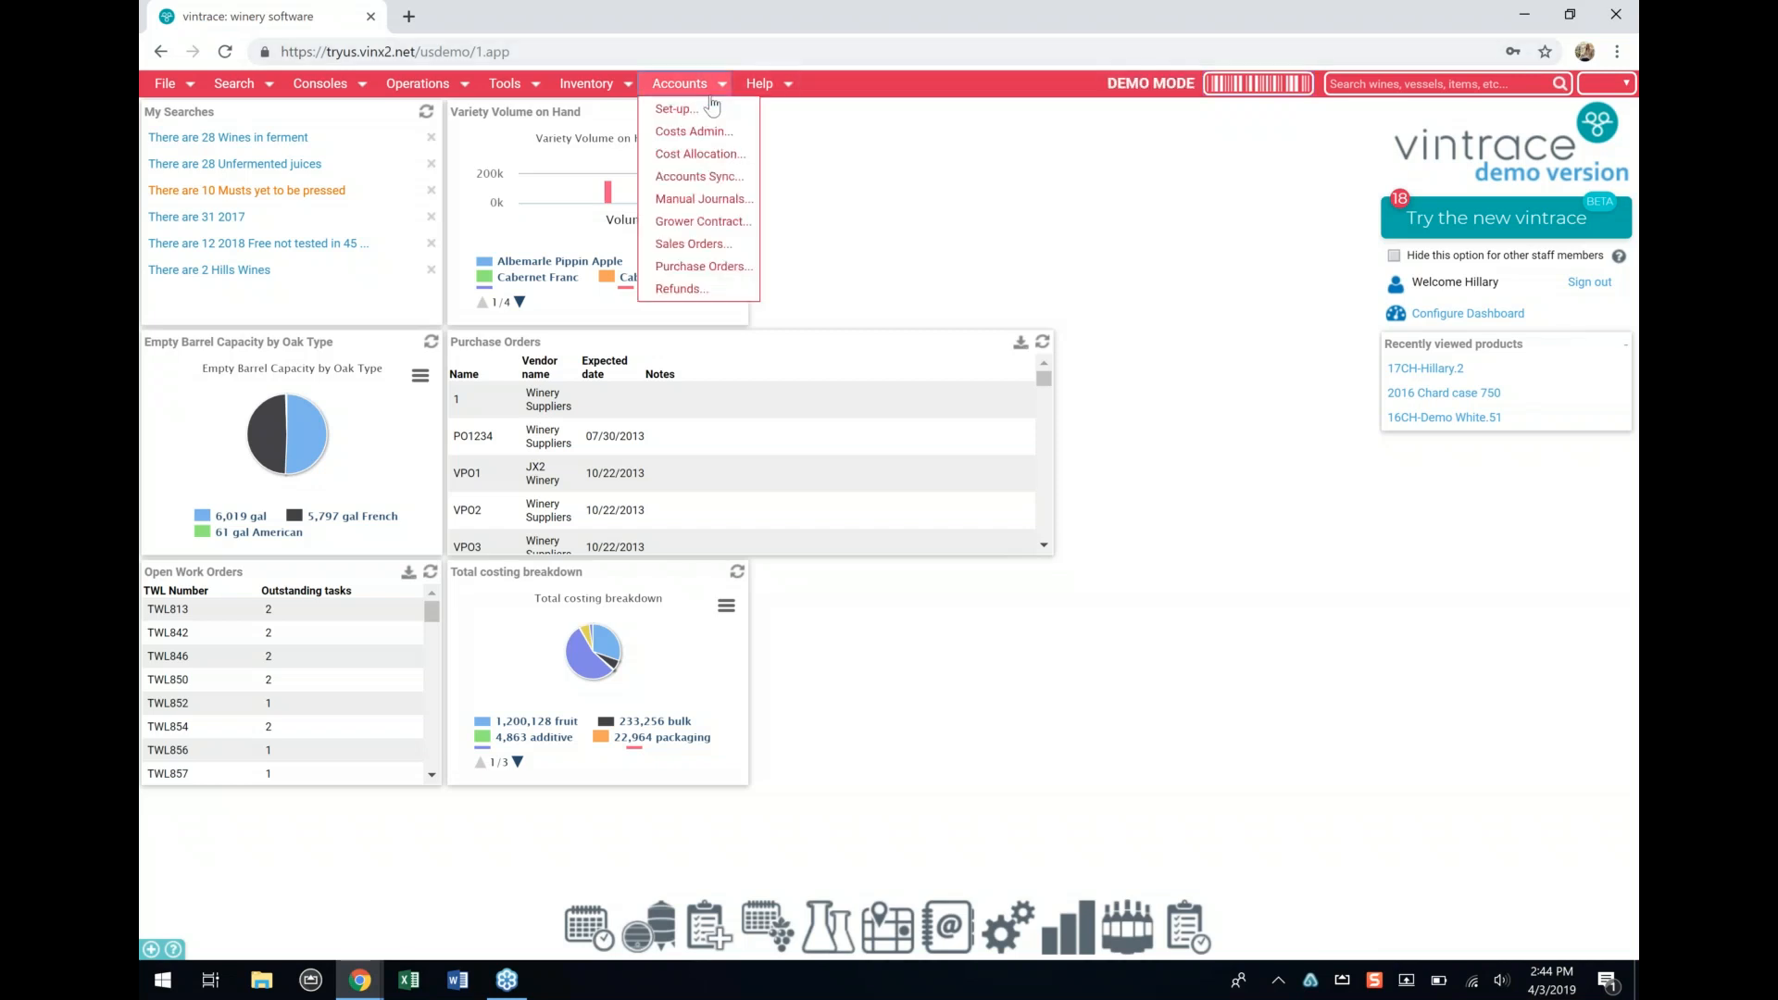
click(732, 156)
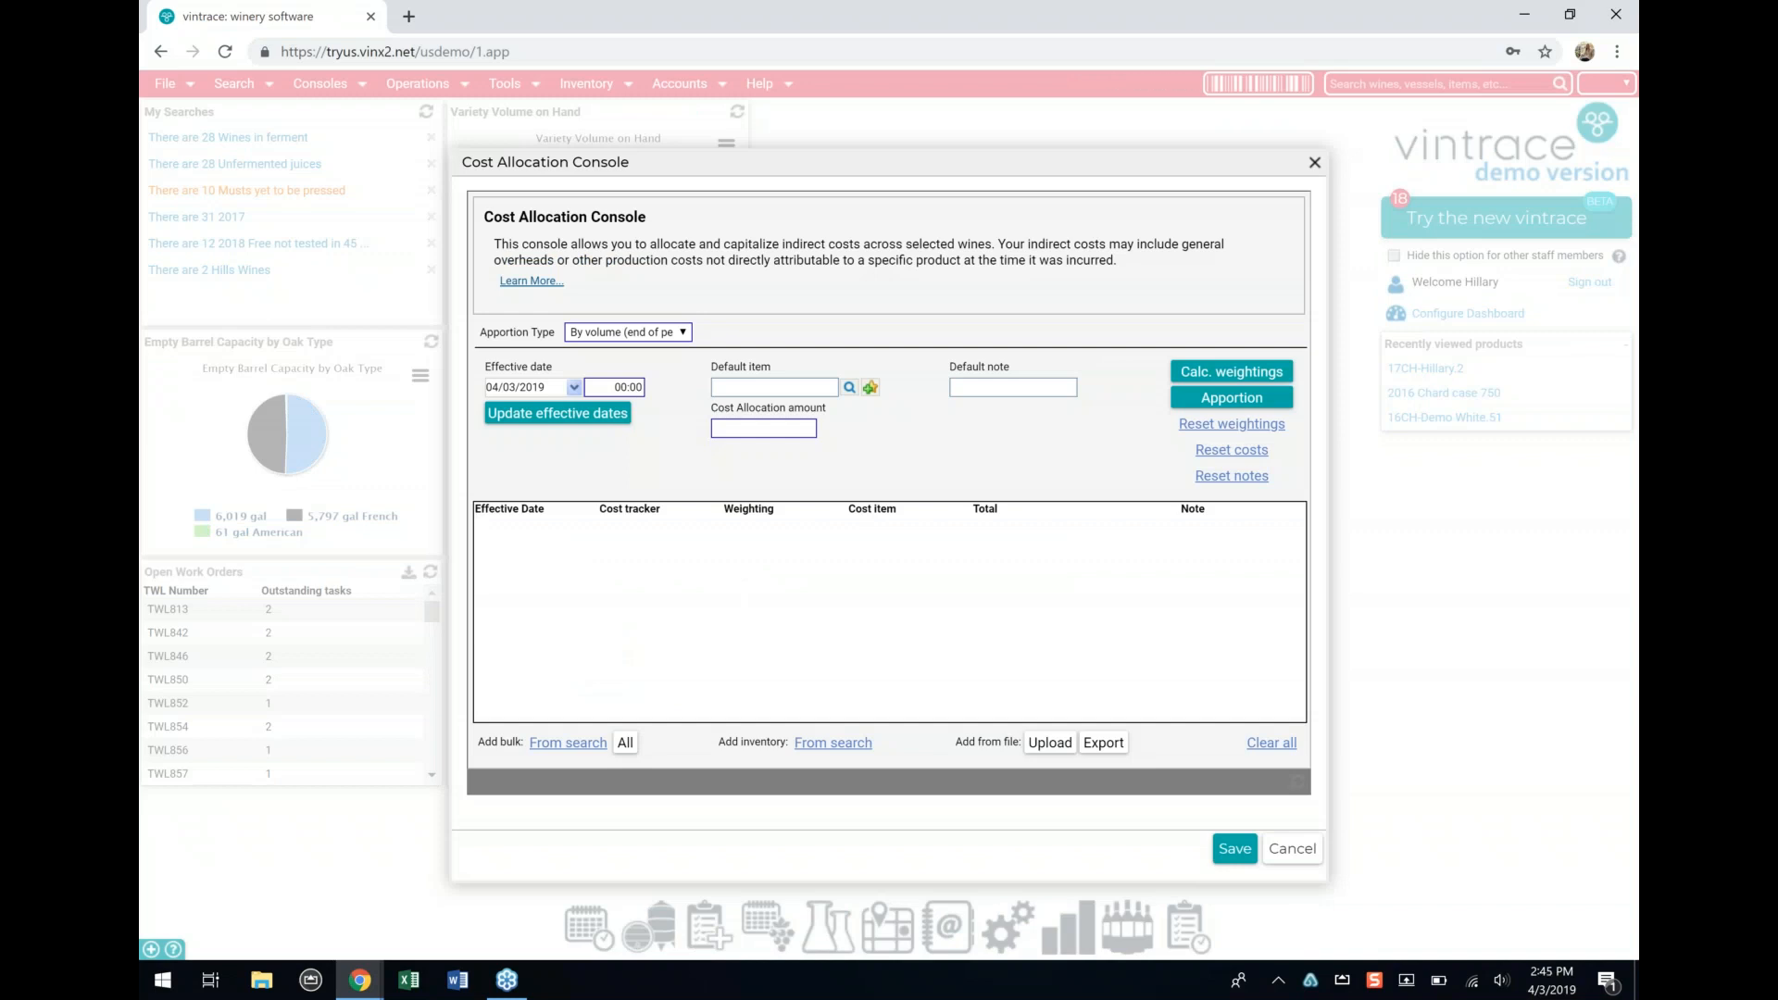
Step: Try the by volume days and Manual apportion types and look at the effective date choices
click(684, 332)
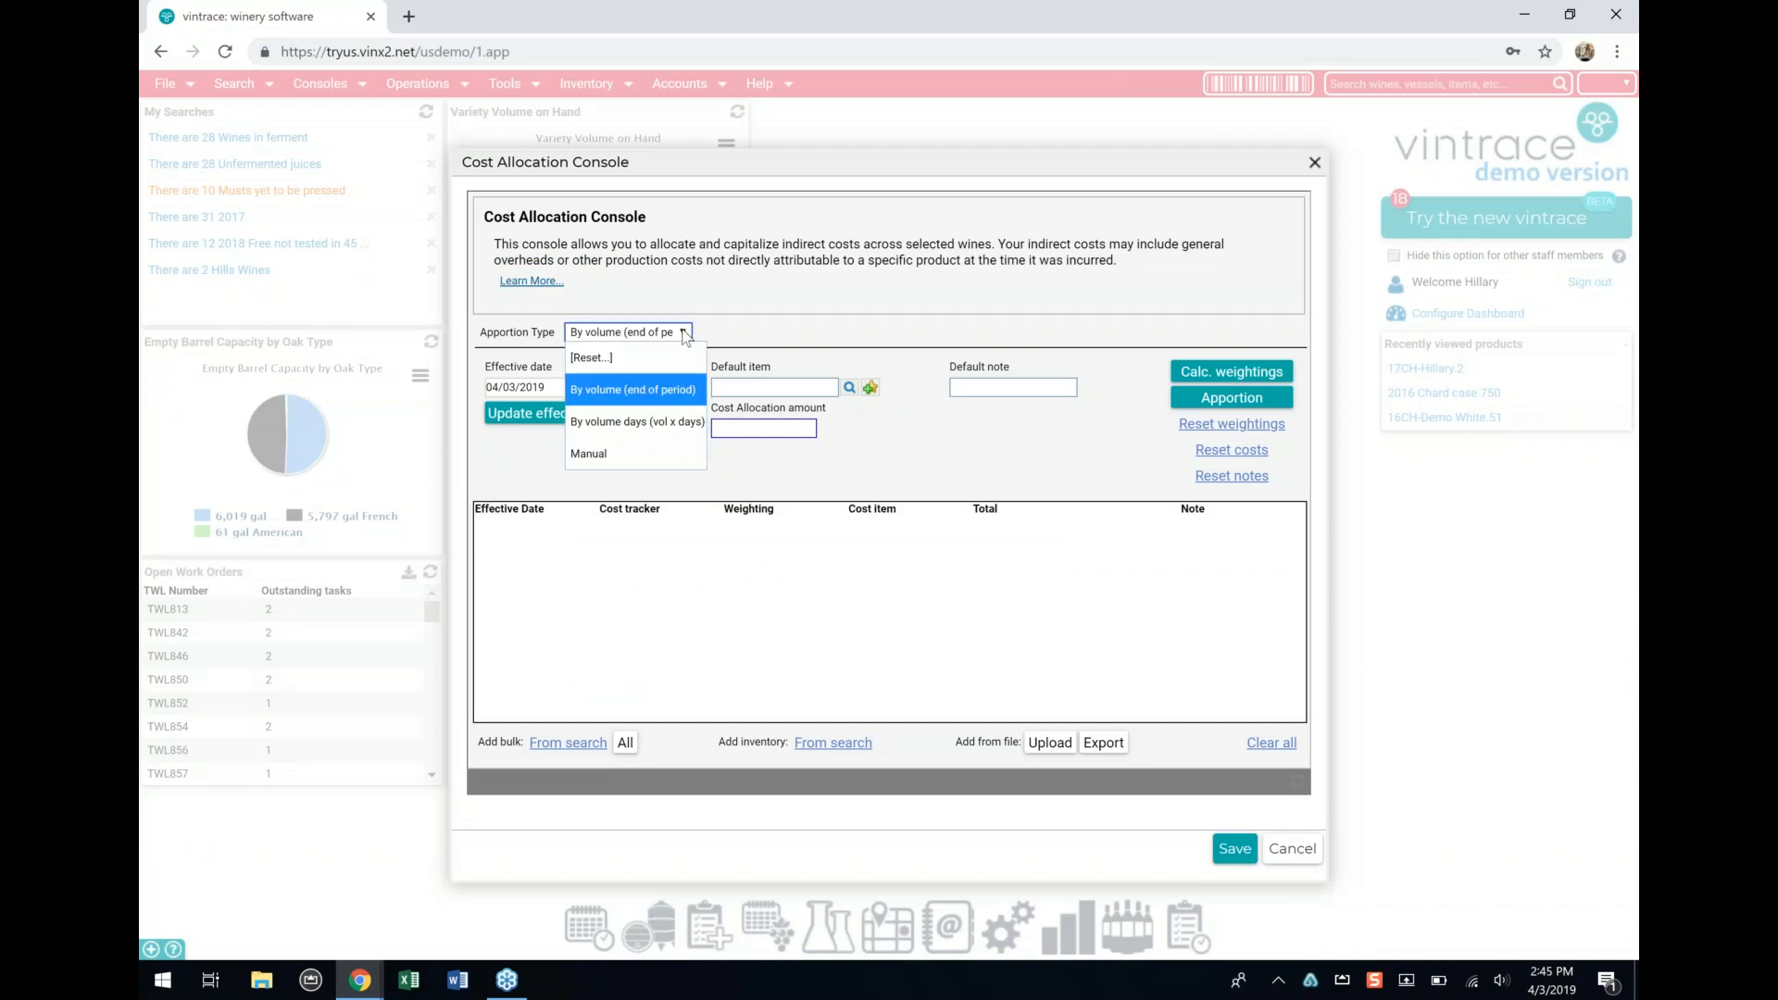
click(668, 434)
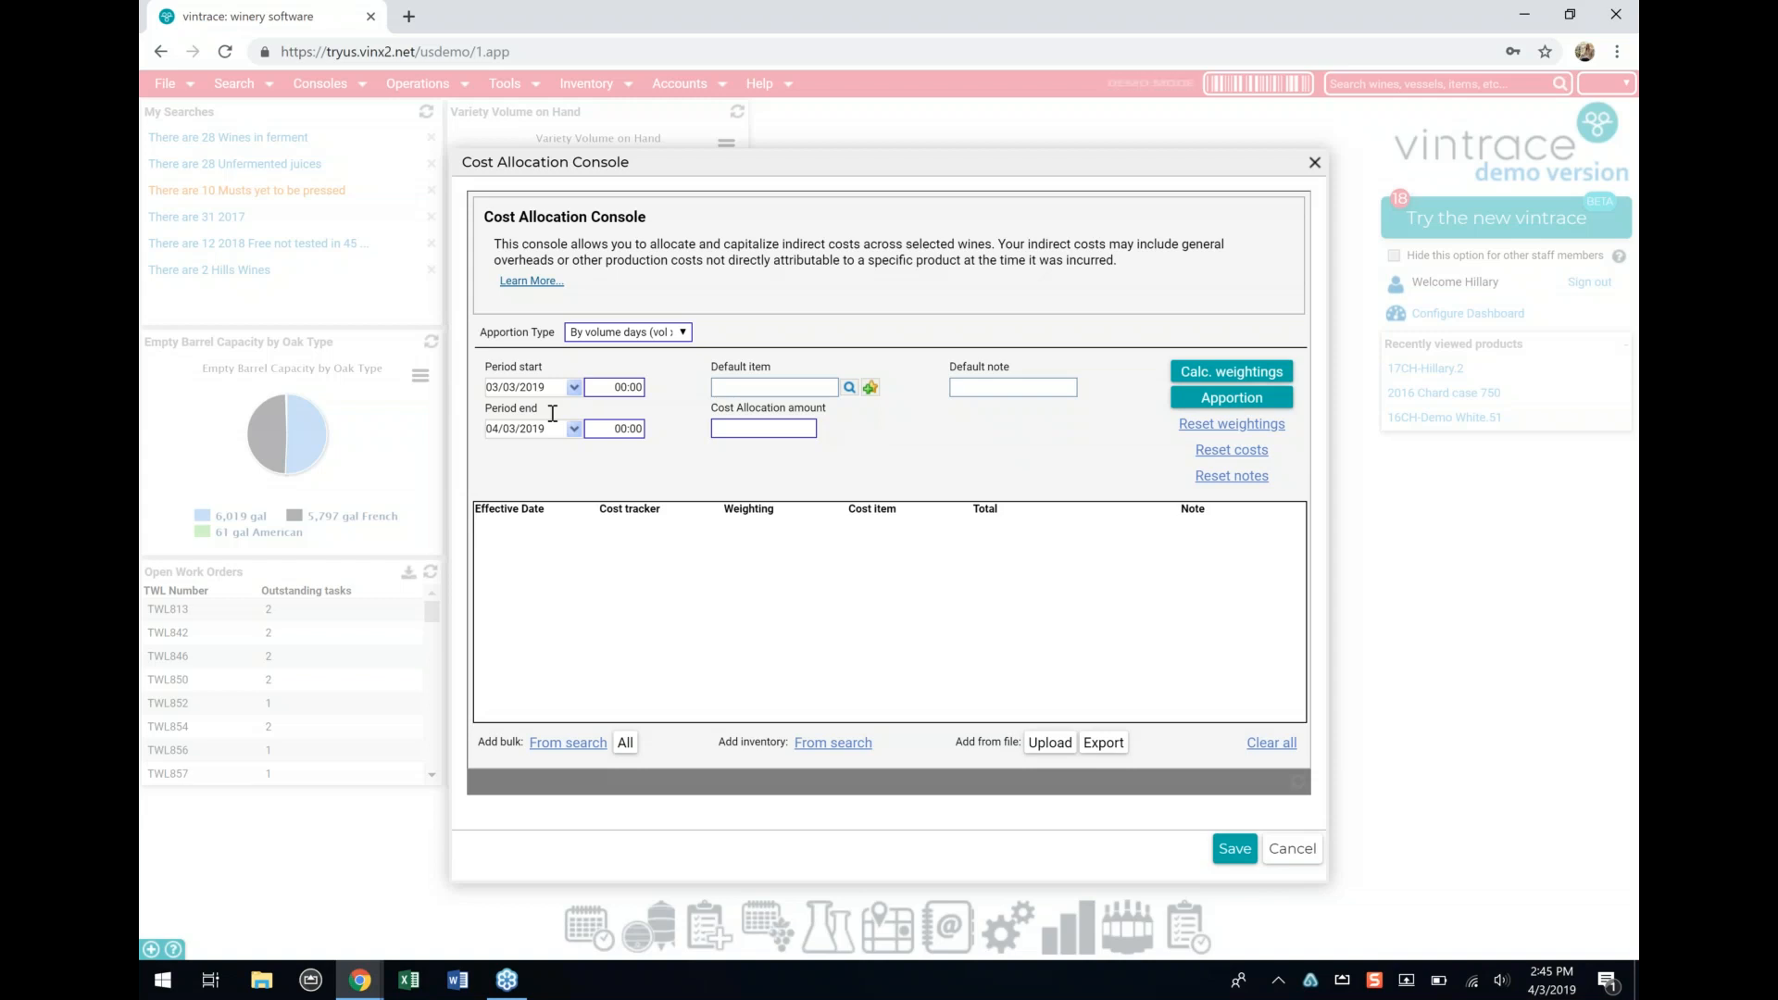
click(686, 335)
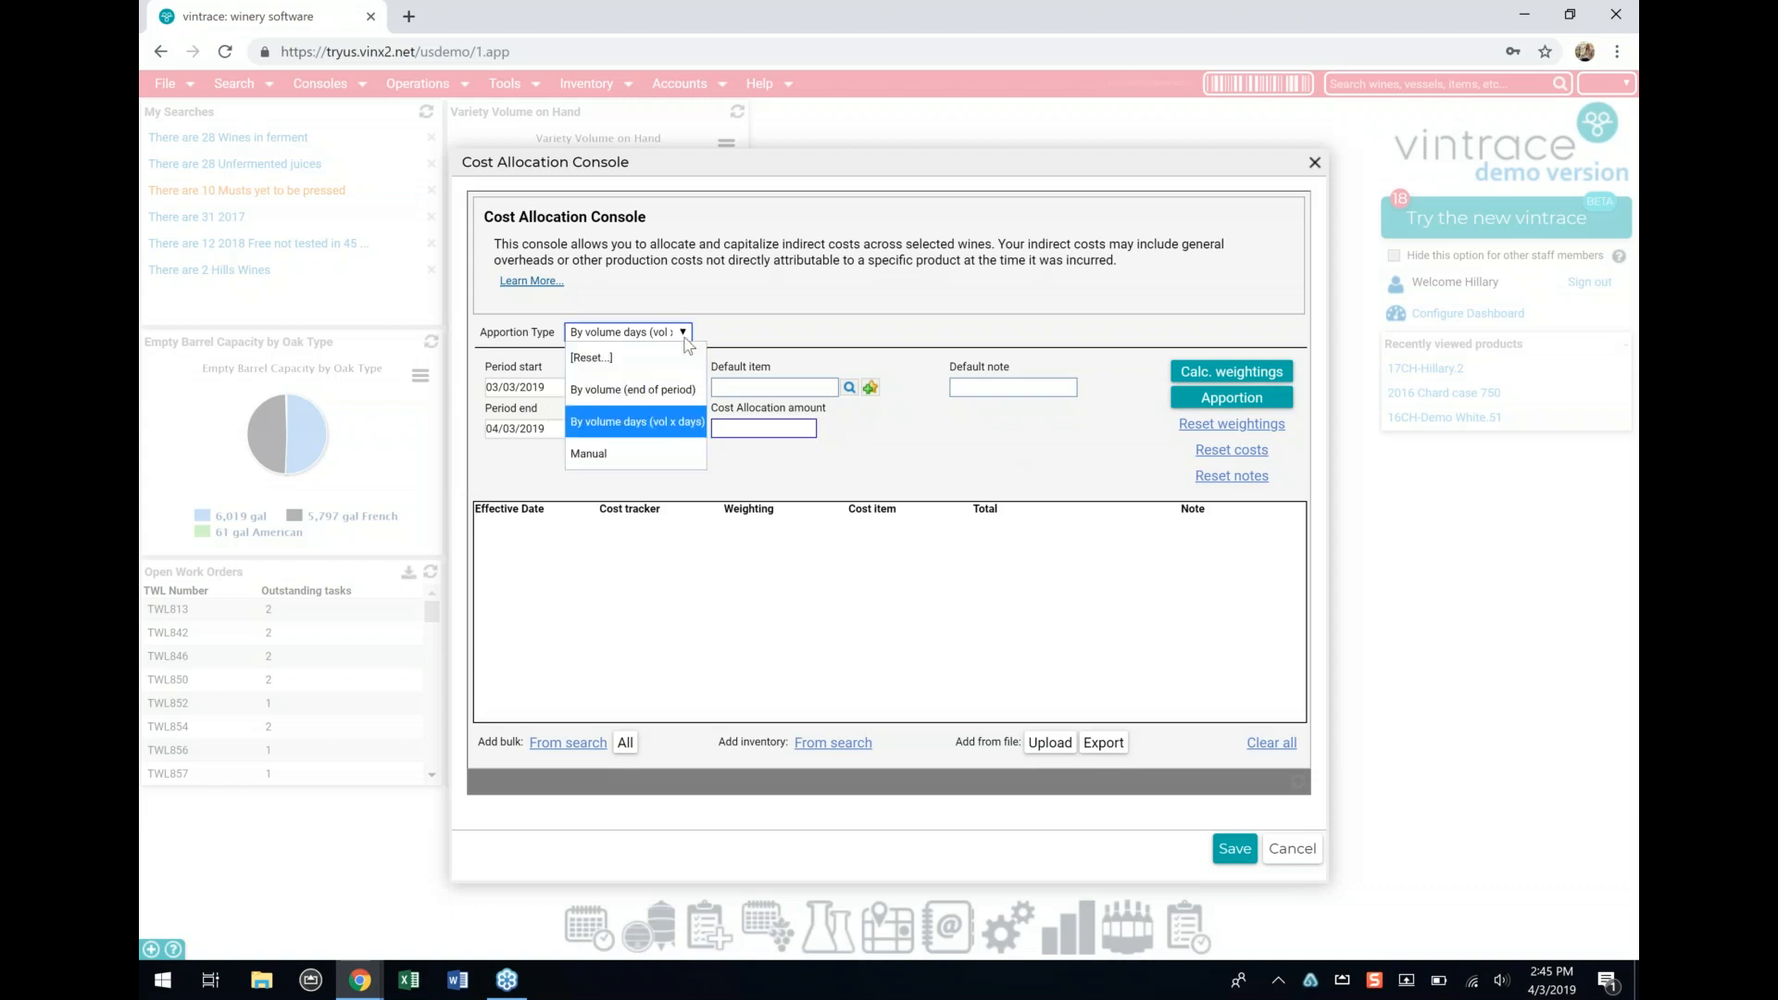
click(674, 454)
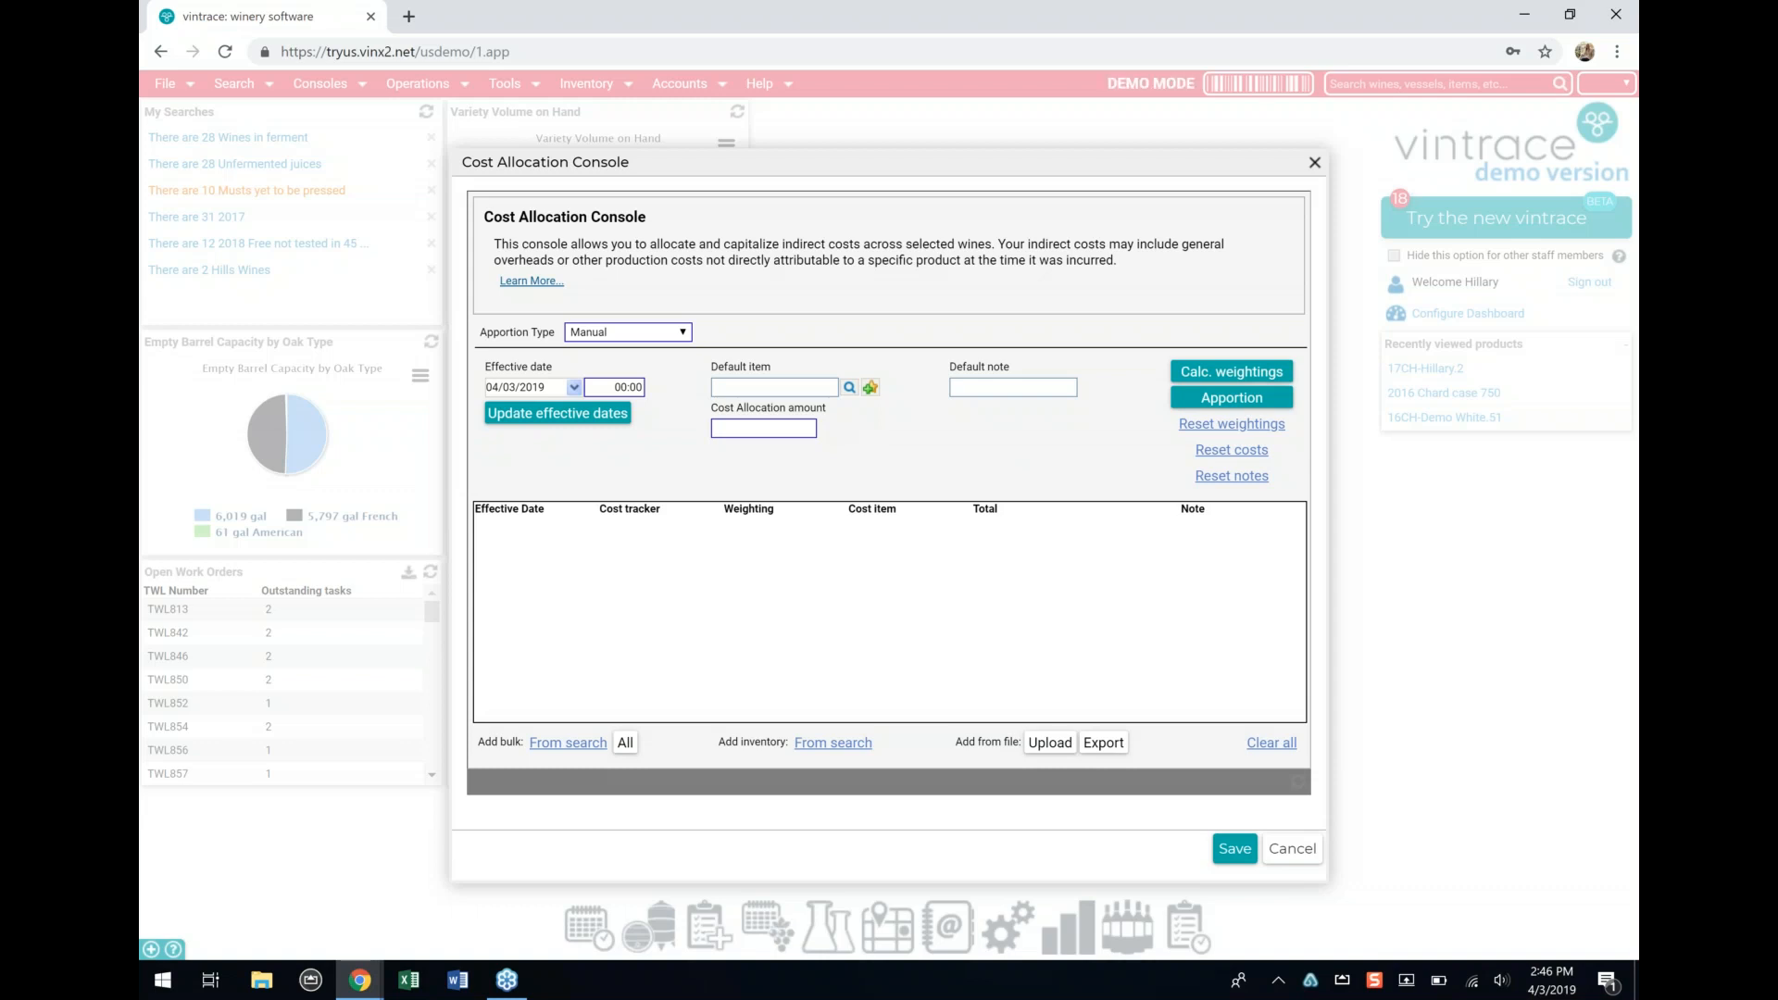
click(574, 388)
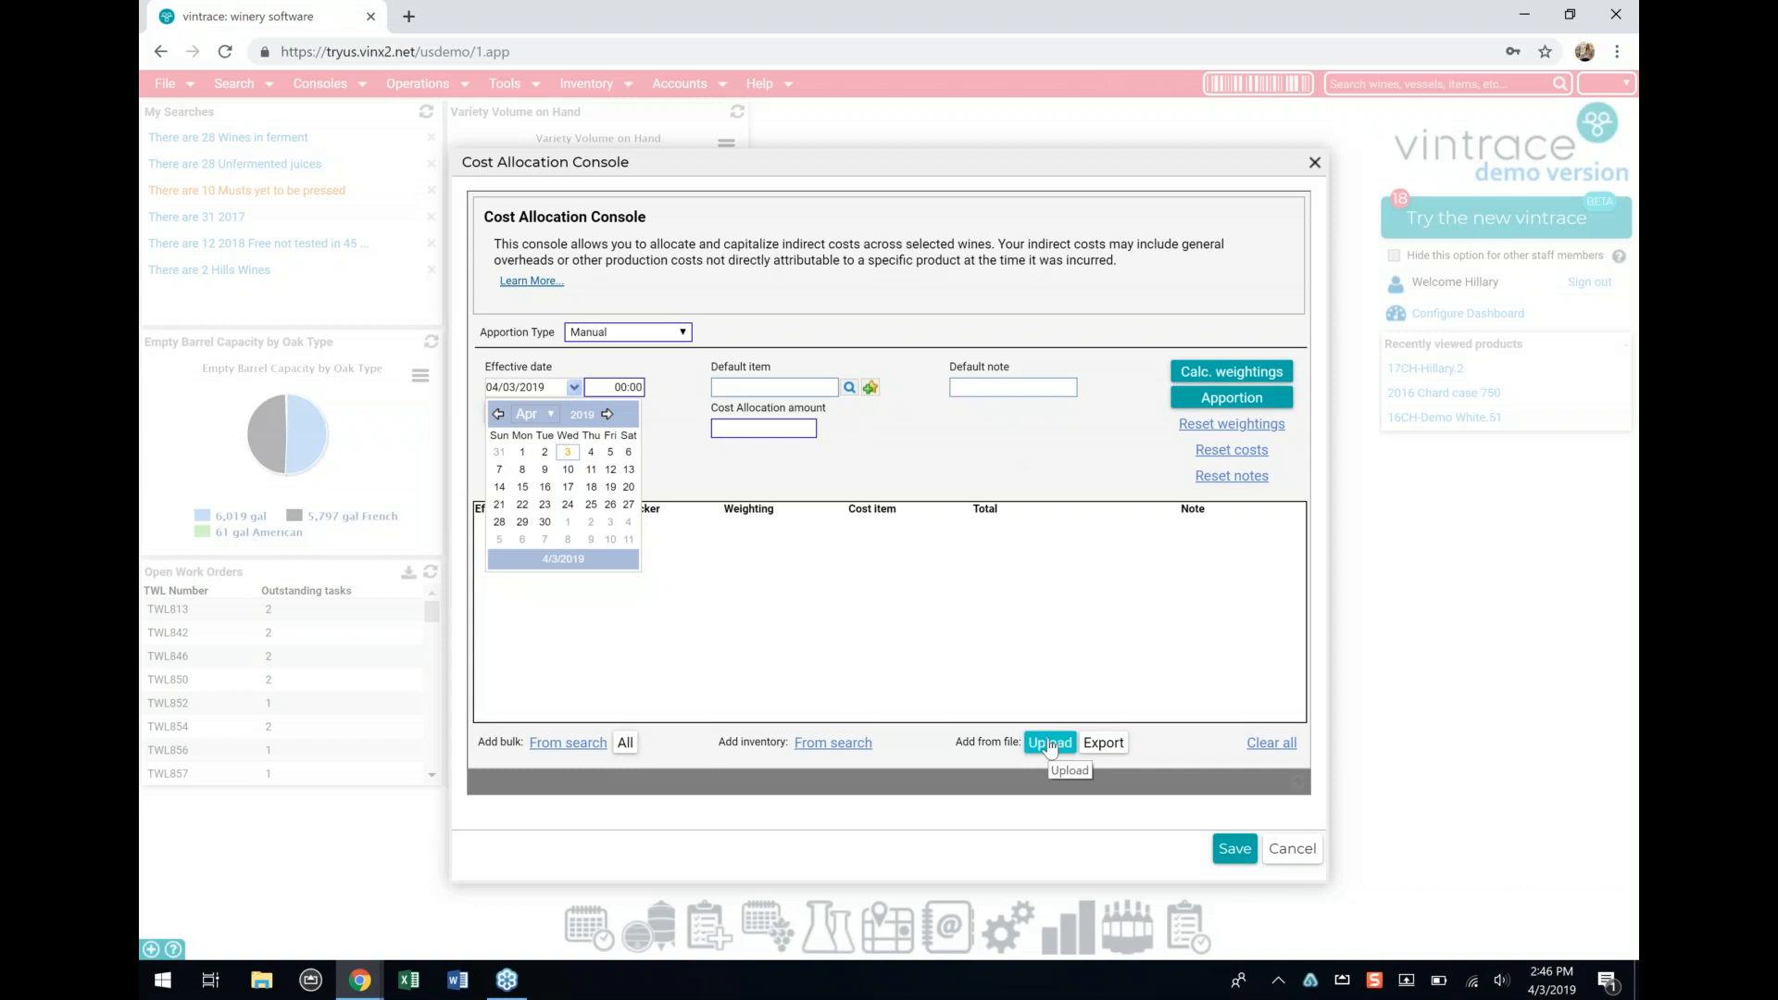
click(933, 675)
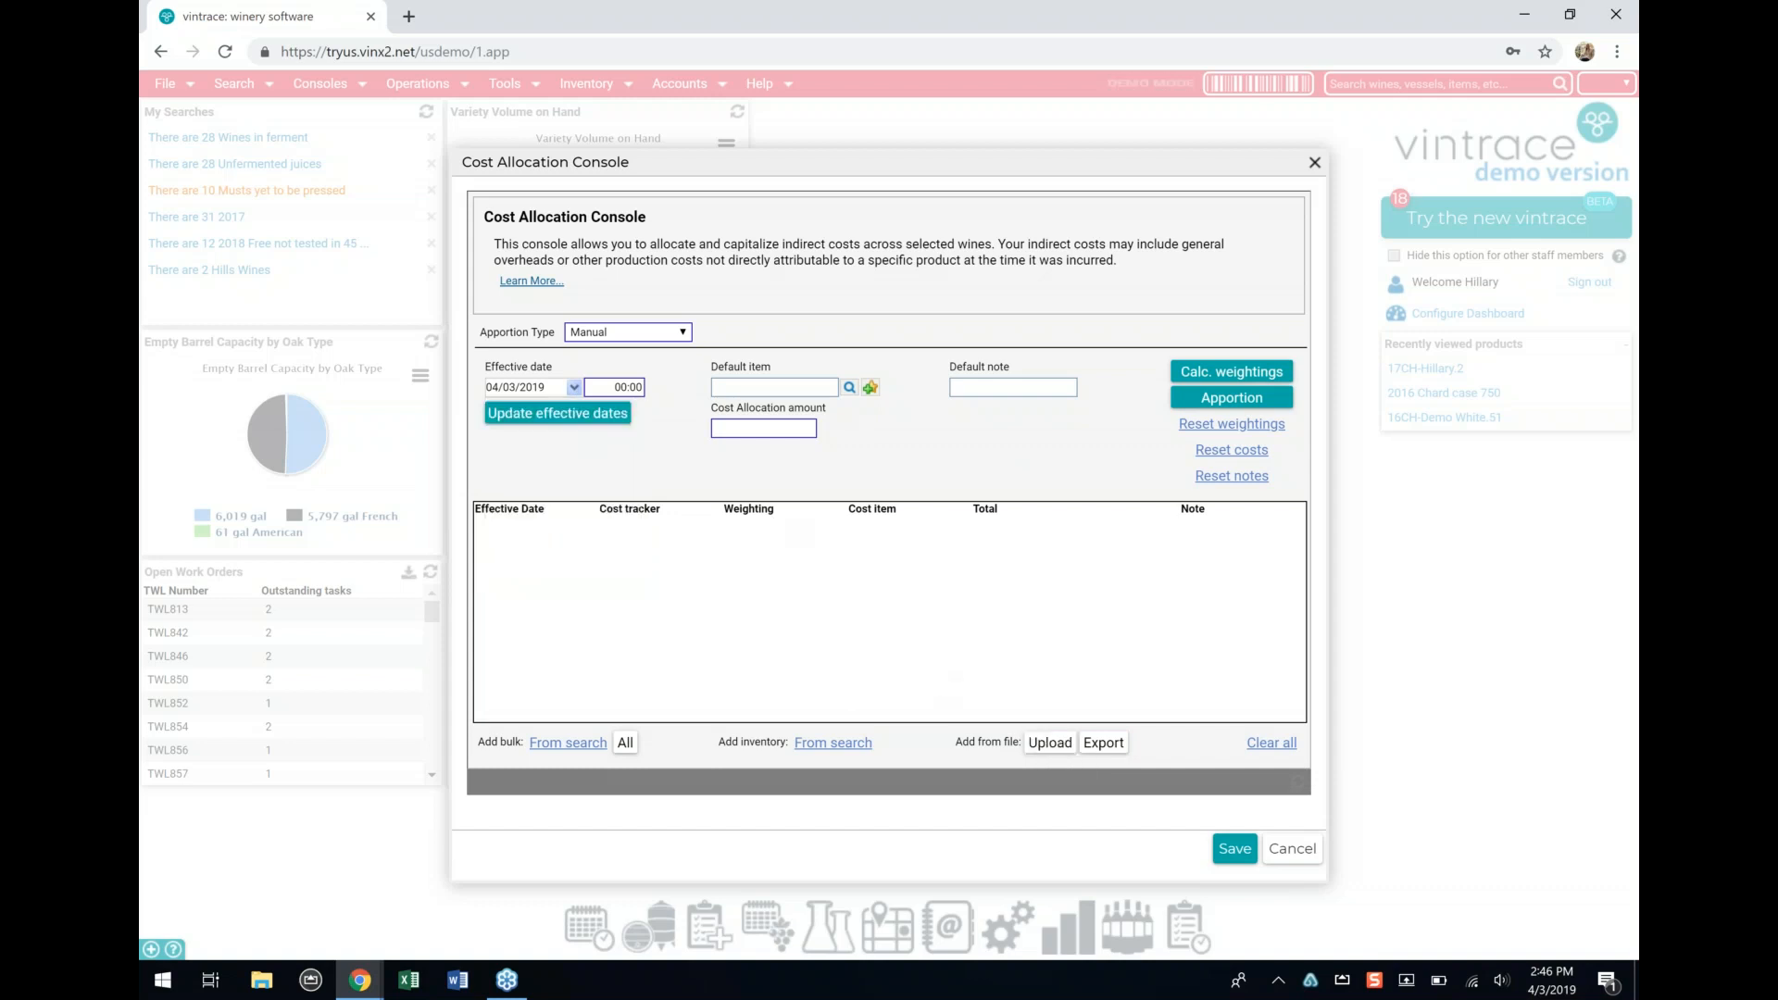
Step: Apportion the costs by volume (end of period) with the effective date 03/31/2019
click(679, 332)
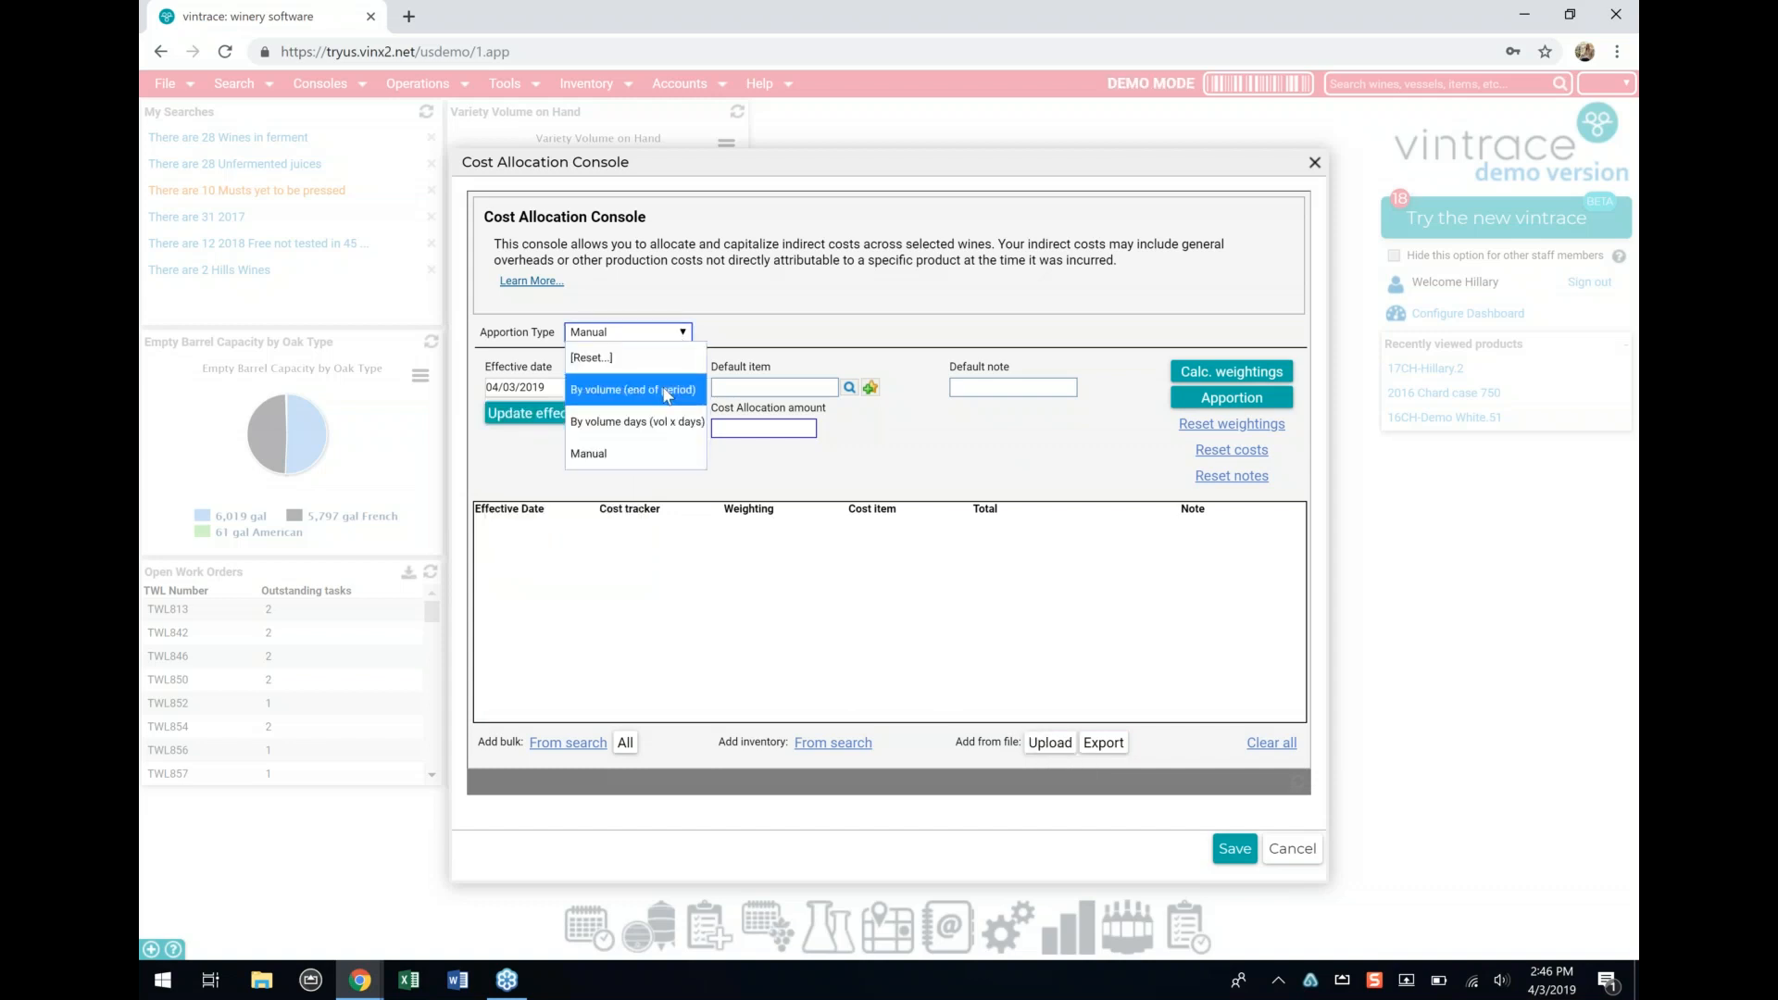
click(667, 393)
click(575, 389)
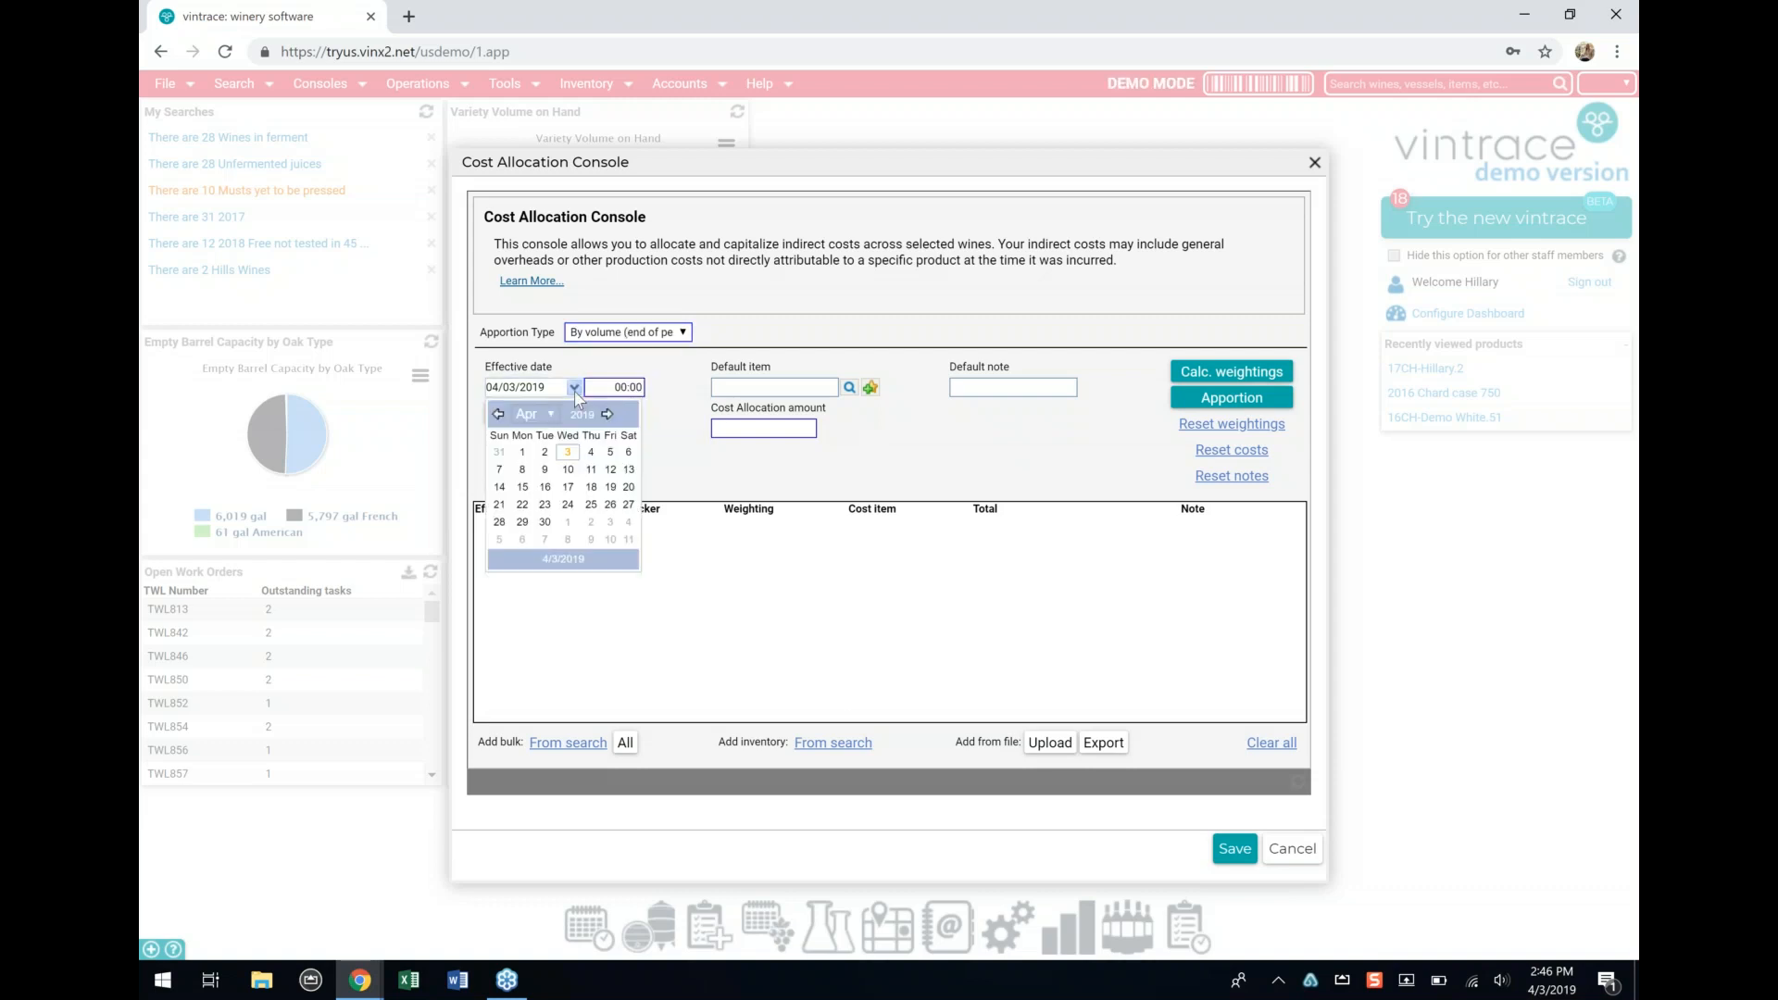
click(499, 452)
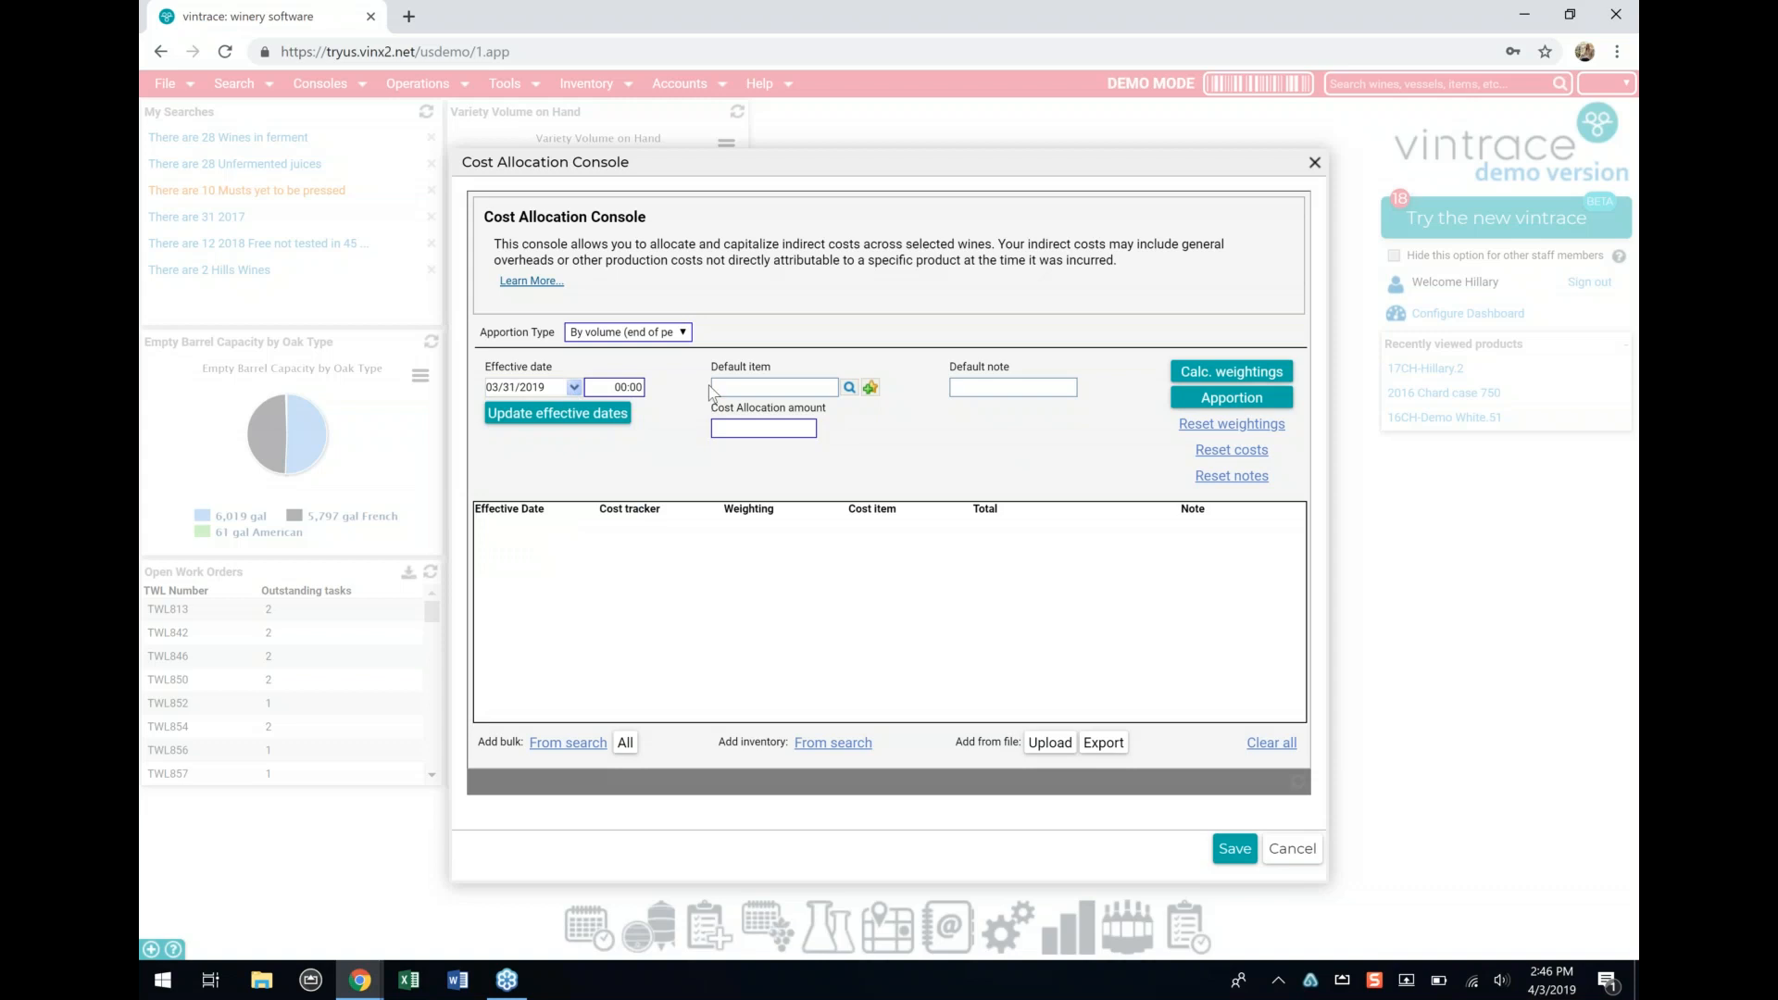
Step: Set the default item to 2019 Fees, the cost allocation amount to 10000 and the default note to March Bills 2019
click(783, 387)
text(2019)
key(Return)
click(765, 428)
text(10000)
click(998, 392)
text(March Bills 2019)
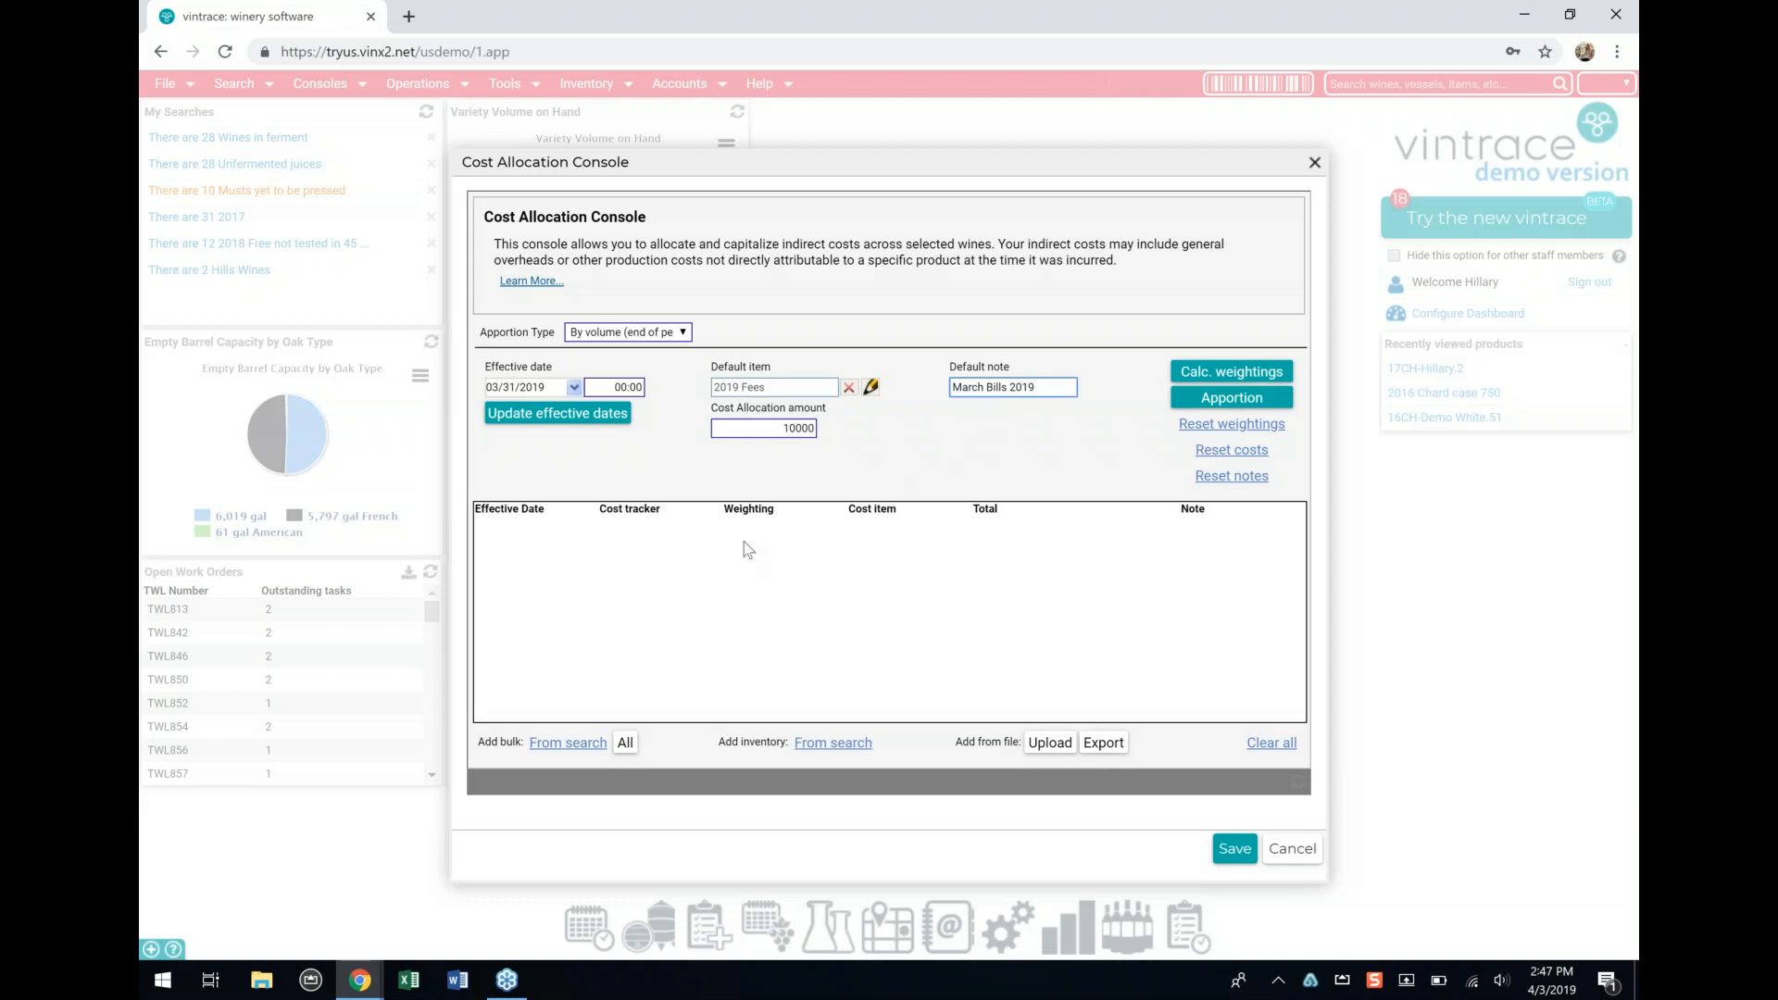
Step: Look over the vintage, type, category and owner filters for adding bulk wines, and search for the 2017 vintage
click(559, 744)
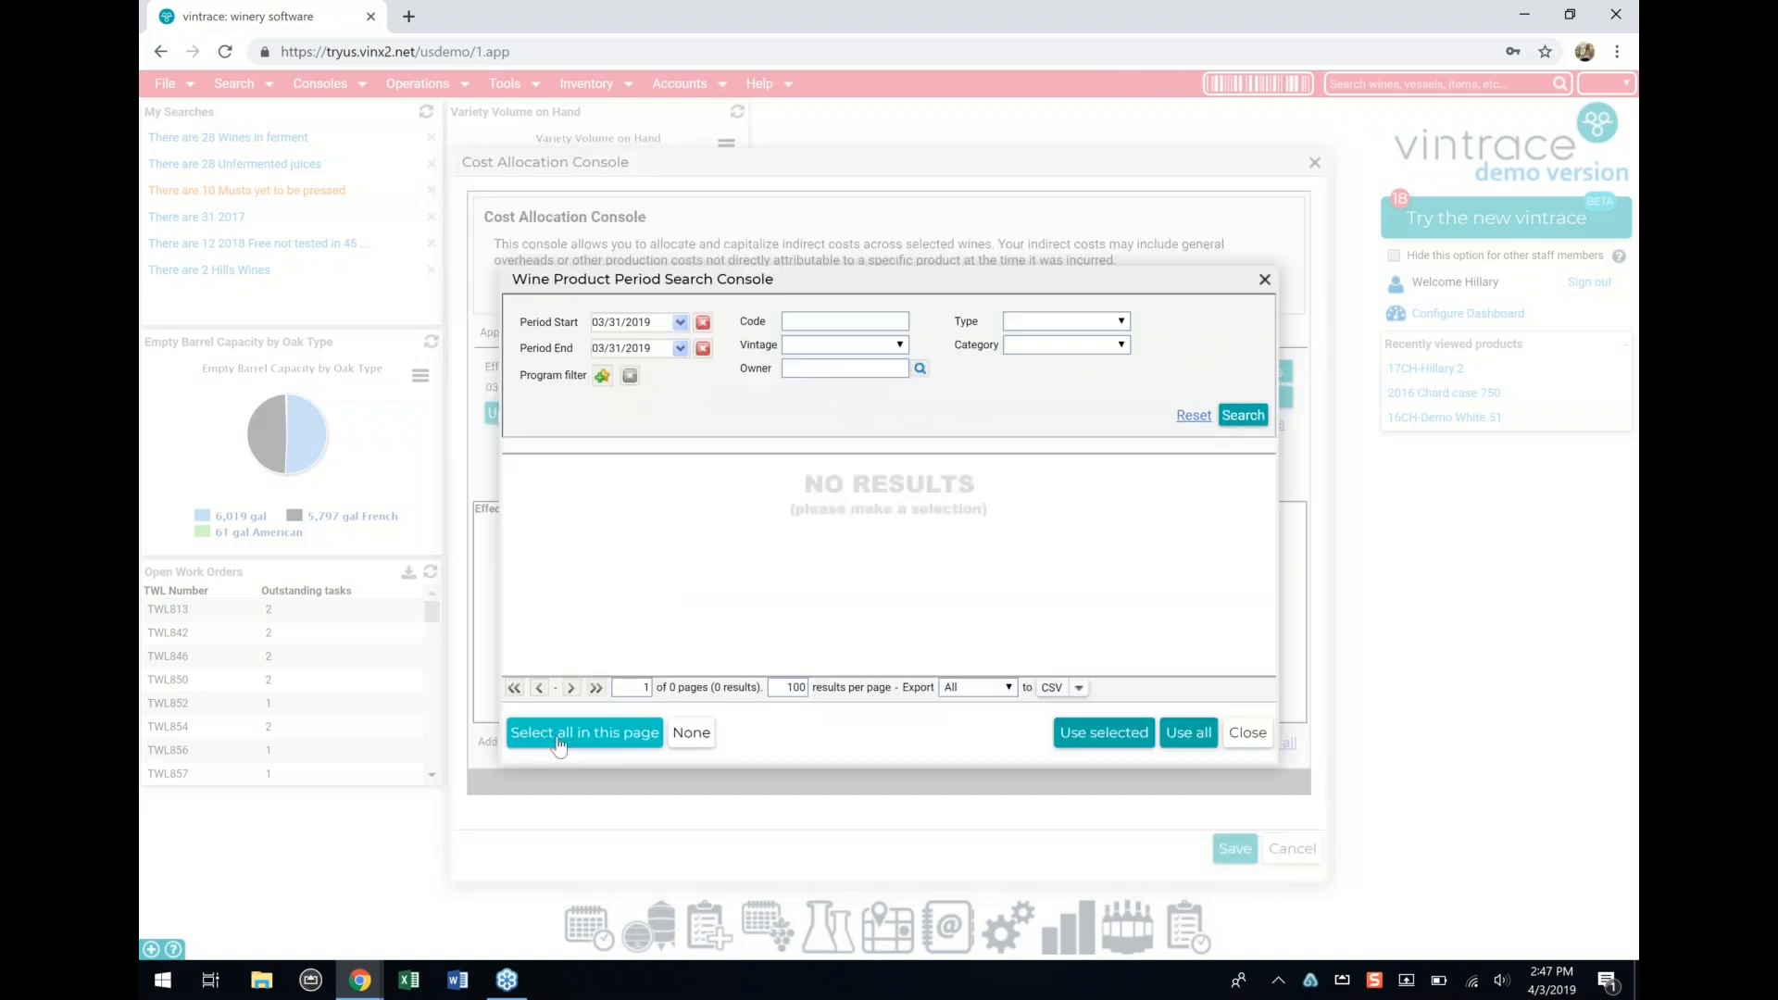
click(842, 349)
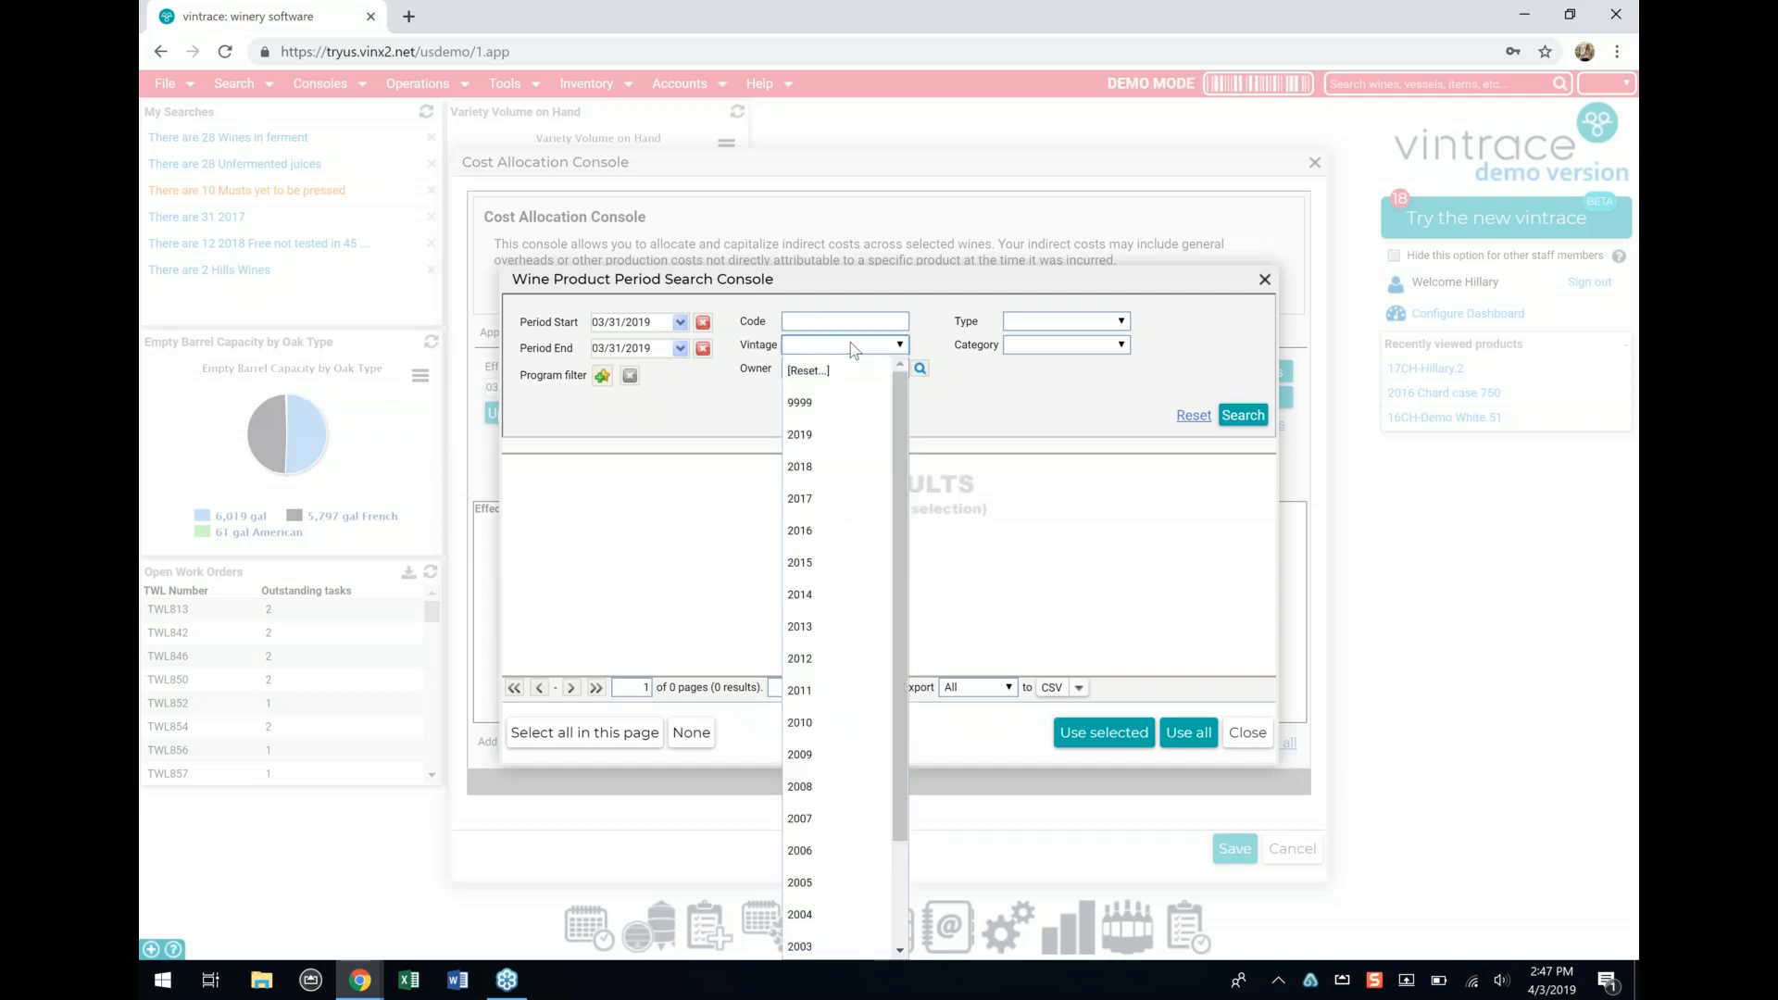
click(1042, 321)
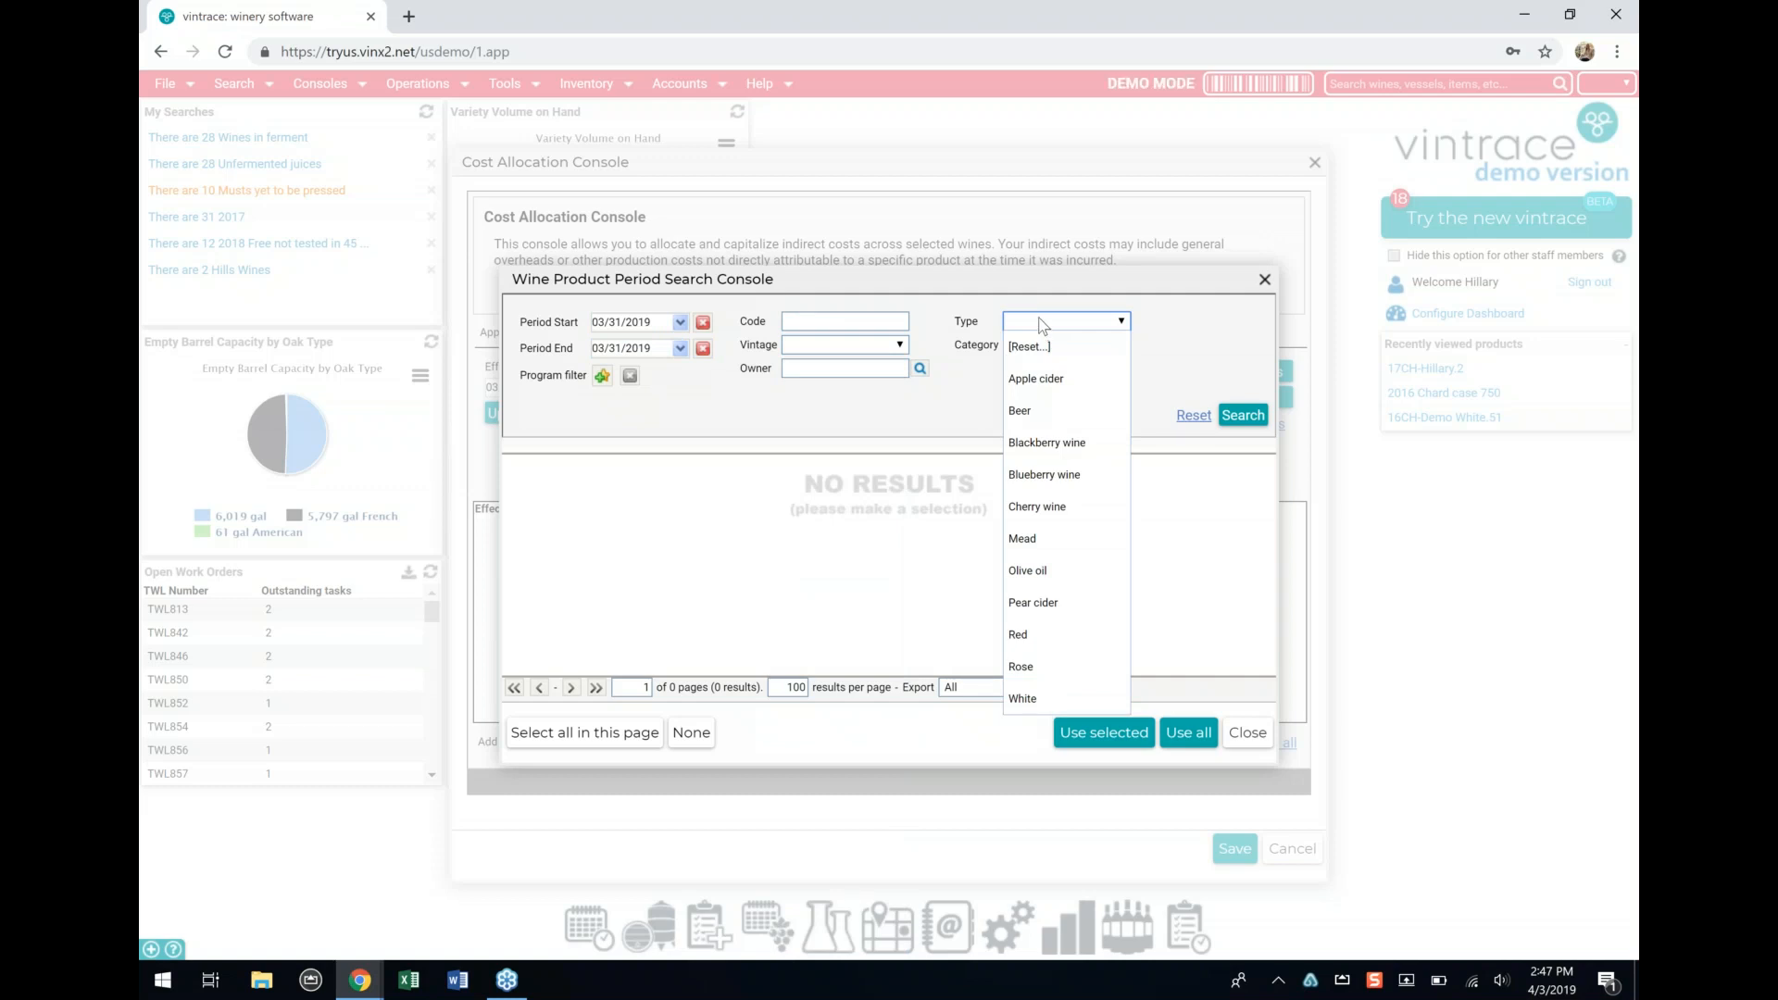
click(1043, 325)
click(1047, 348)
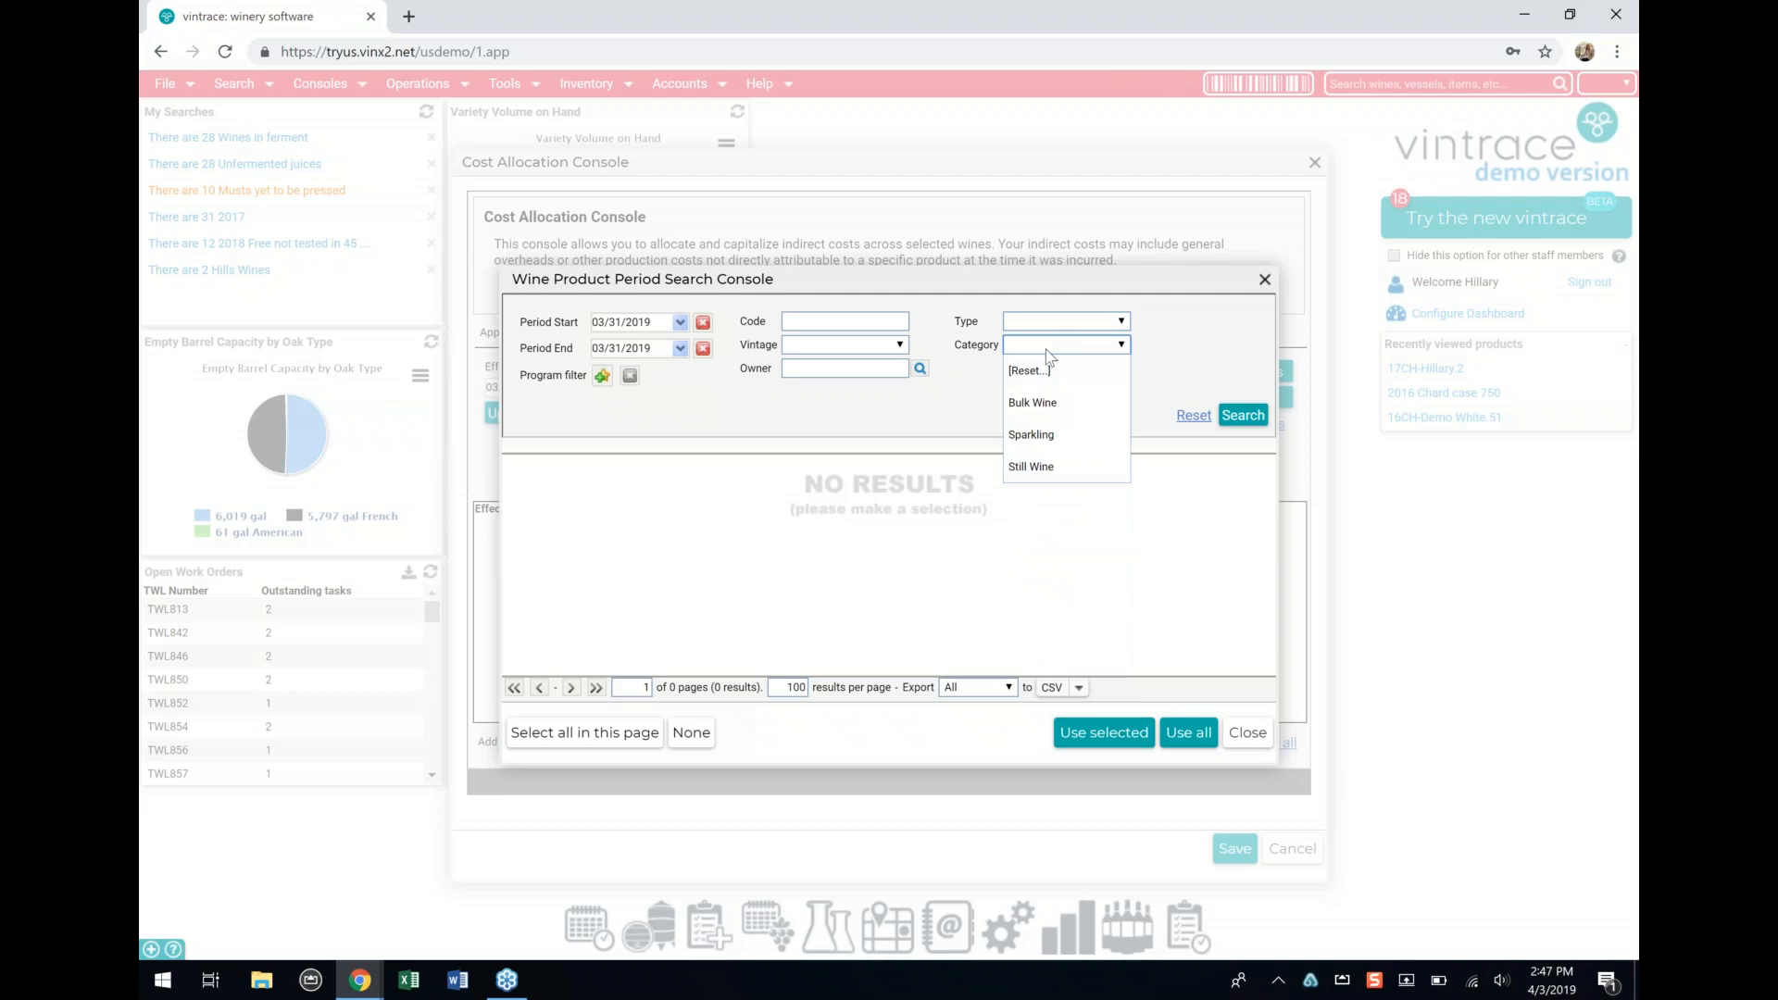
click(894, 374)
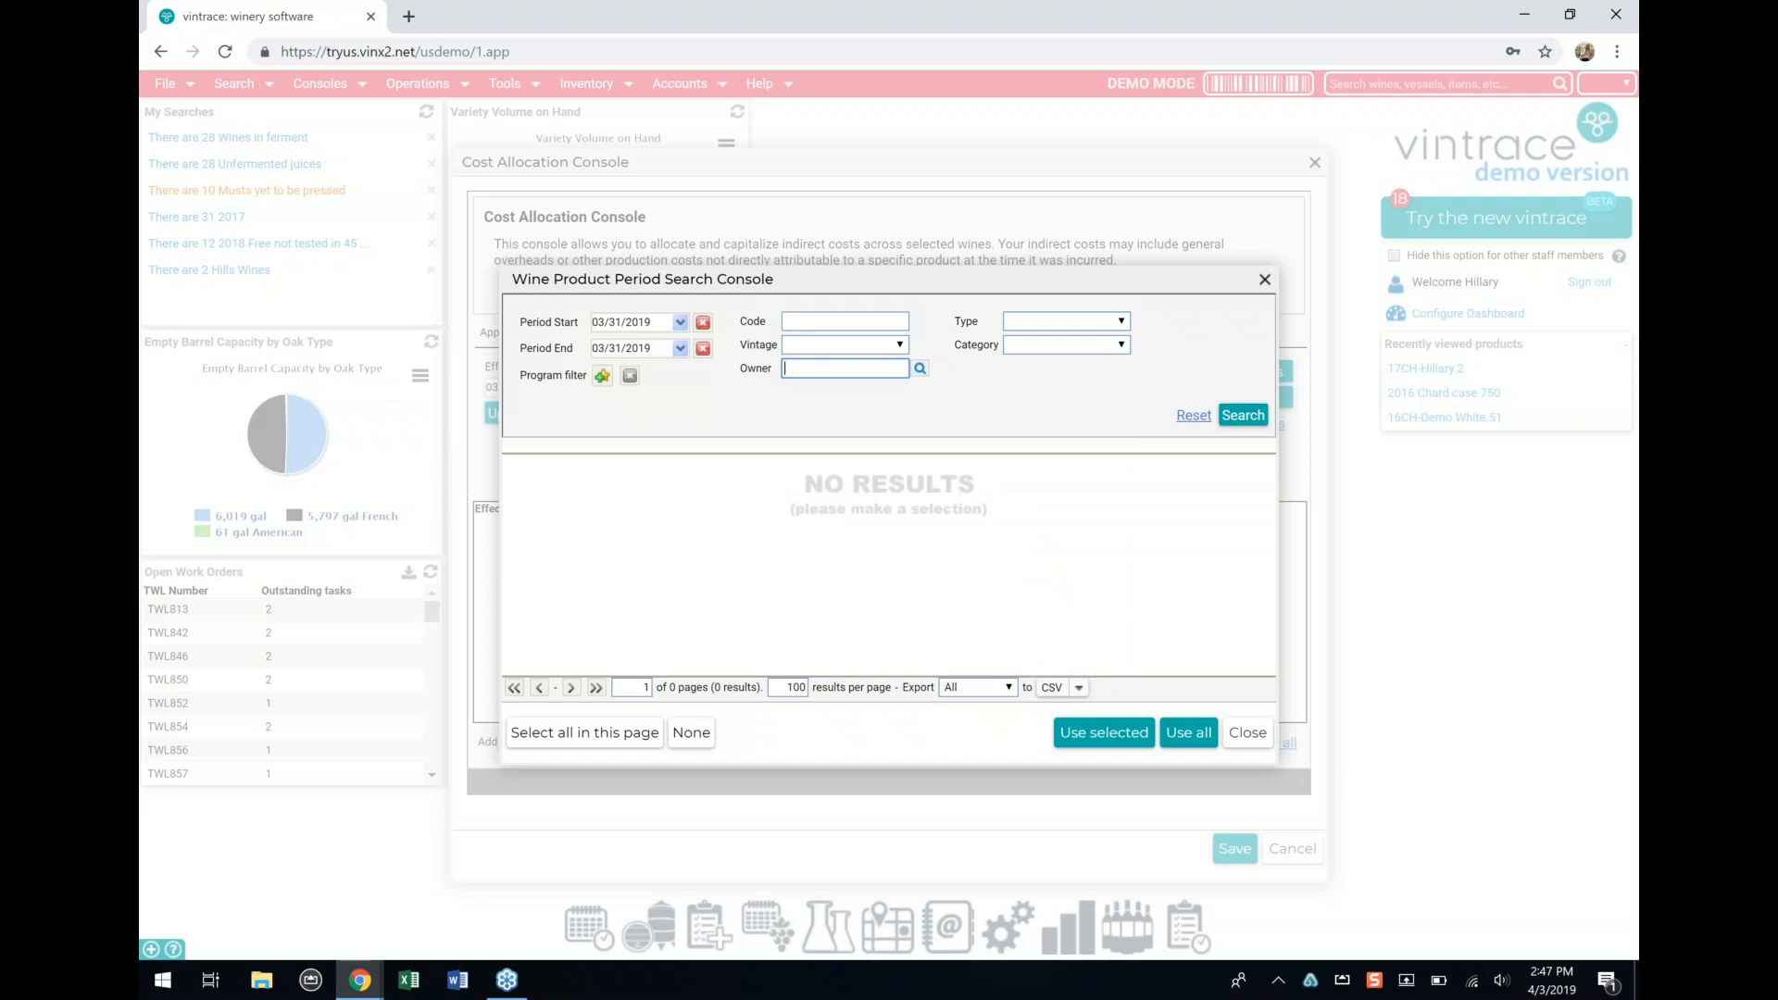
click(880, 344)
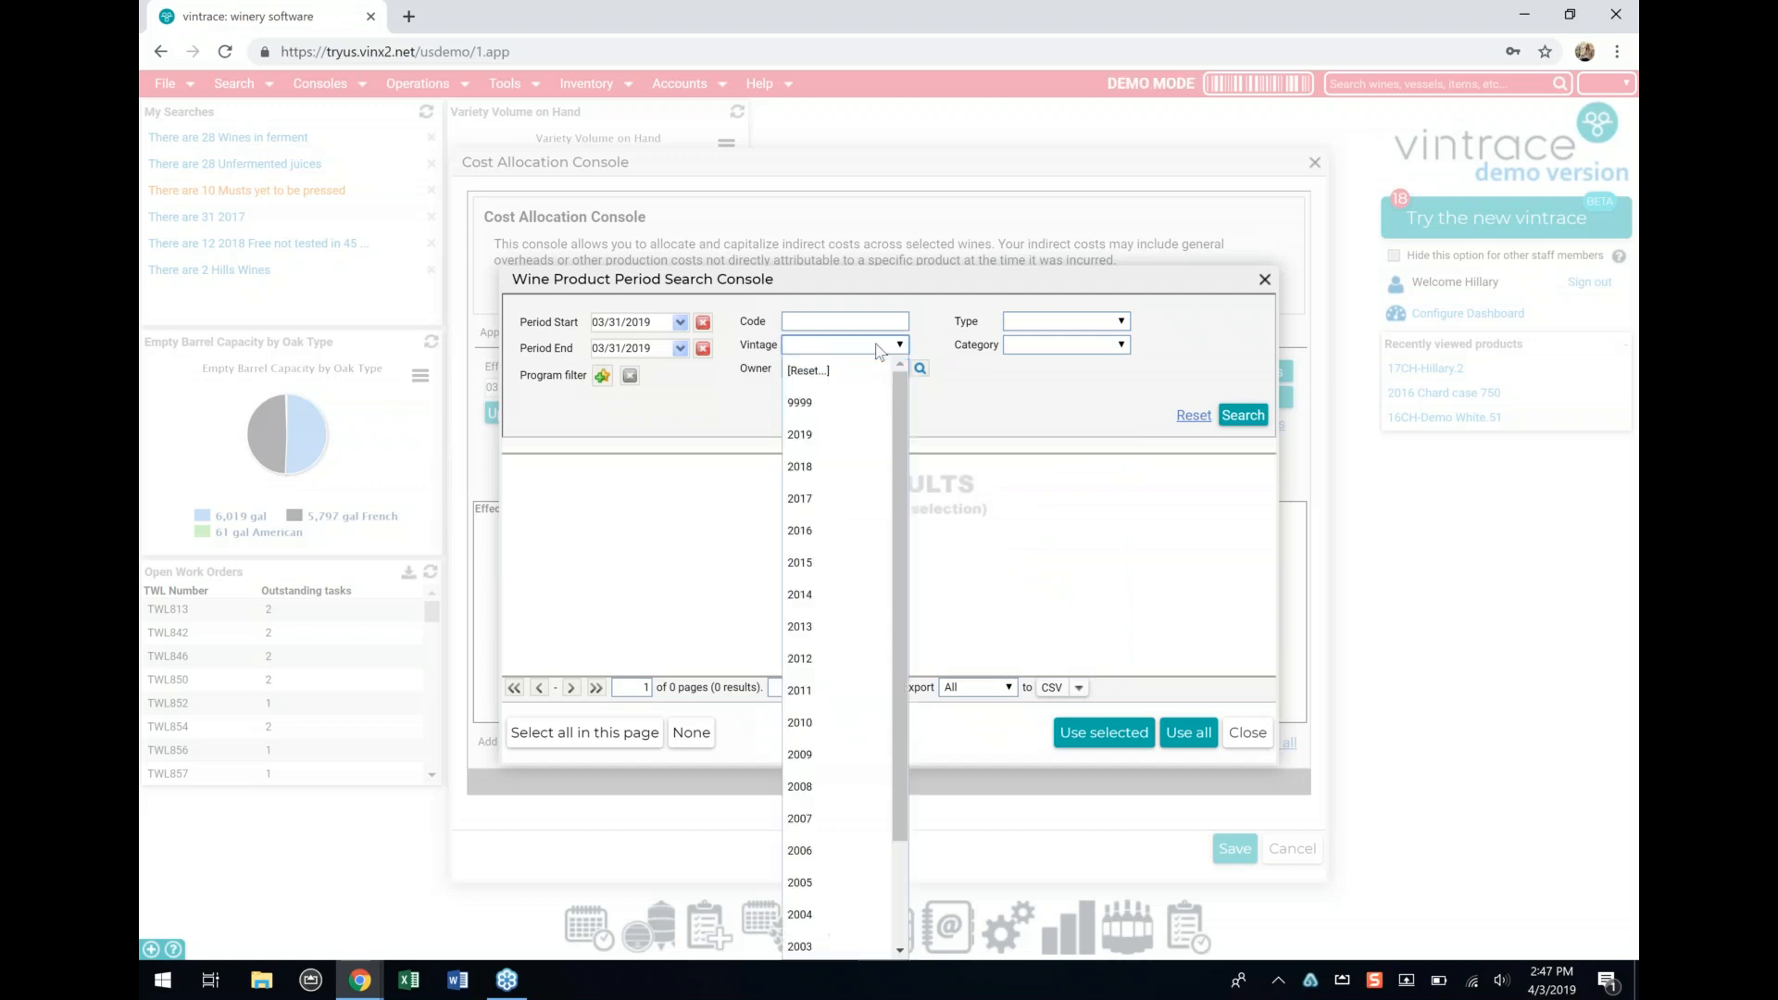
click(820, 491)
click(1244, 416)
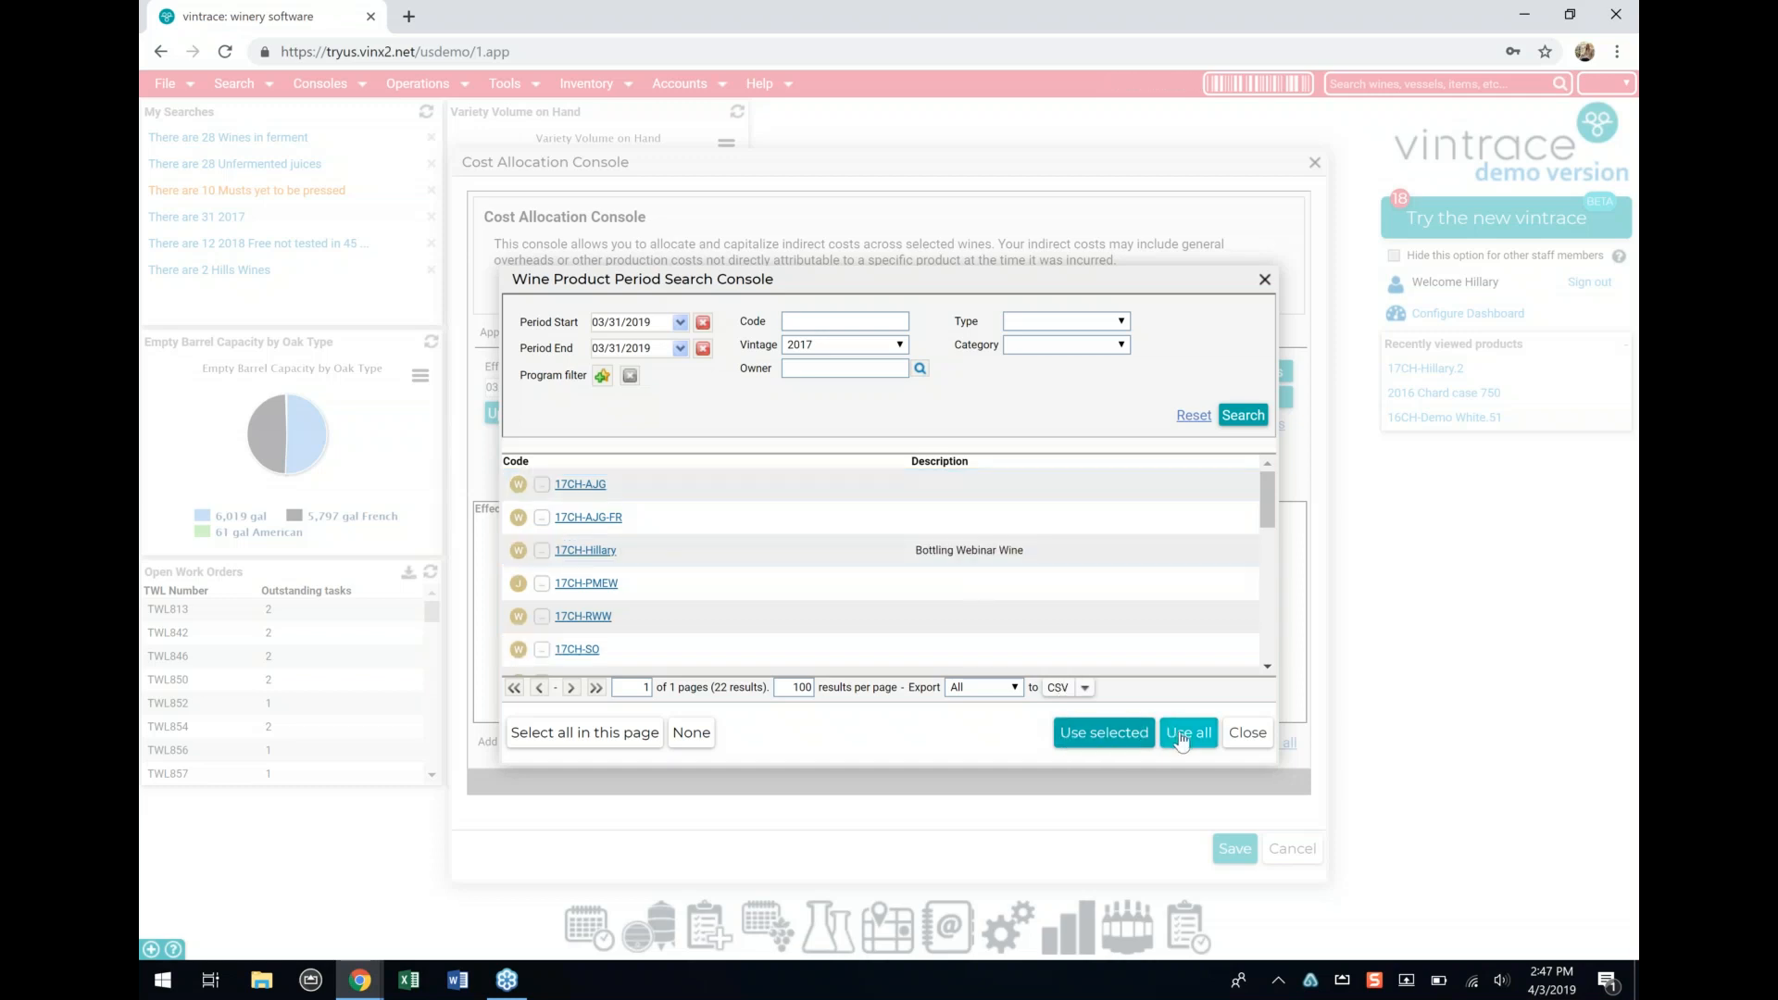
Step: Try out selecting individual wines in the search results, and add all of the 2017 wines to the cost allocation
click(1044, 490)
click(1040, 582)
click(1056, 537)
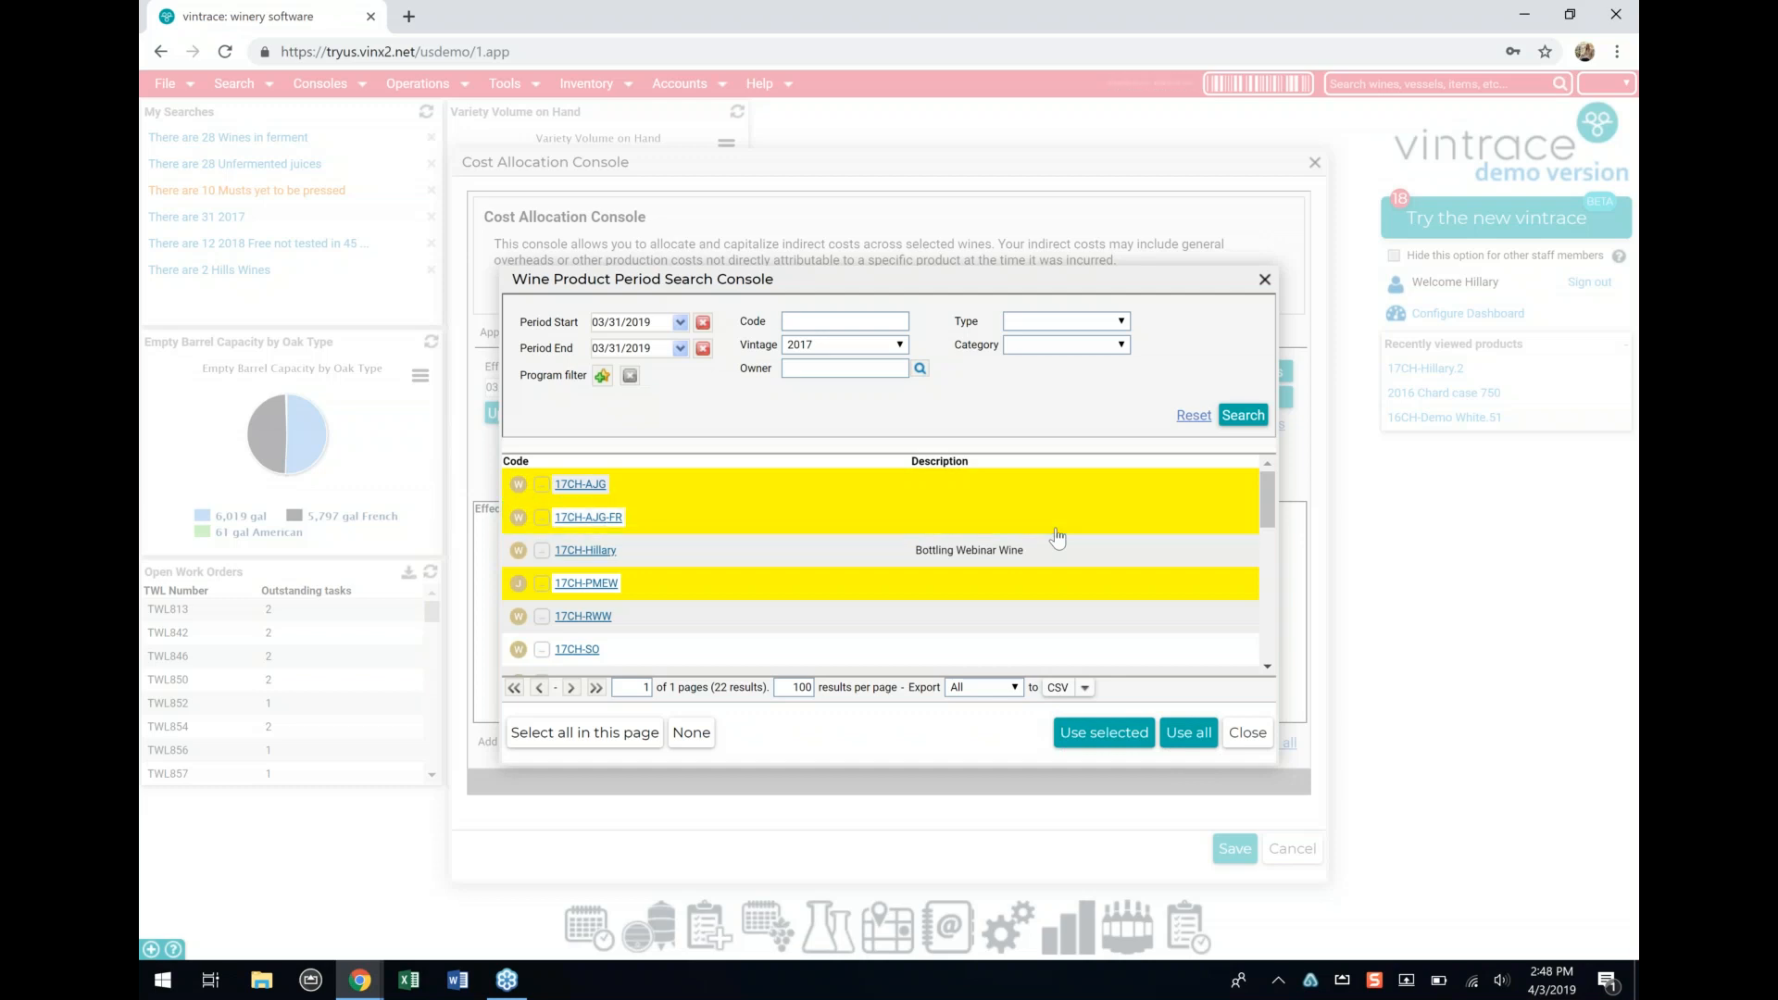
click(1192, 733)
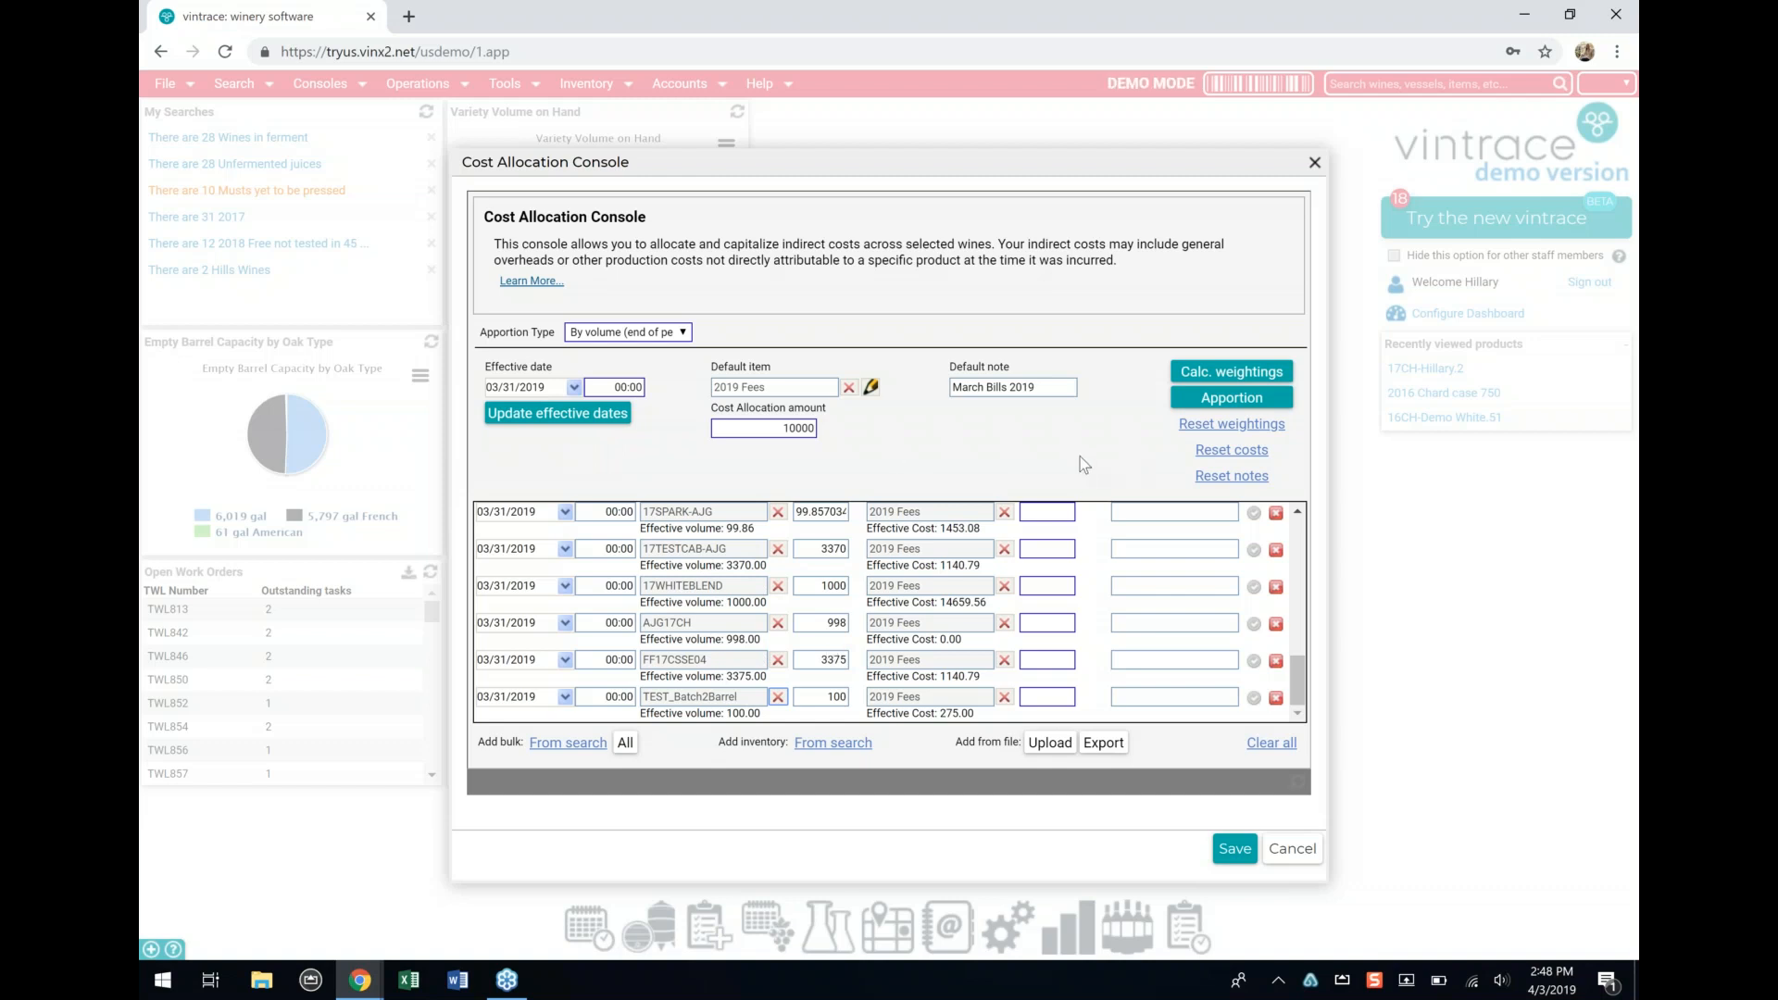
Step: Apportion the 10000 cost across the listed 2017 wines, review the allocated totals and save the allocation
click(1231, 403)
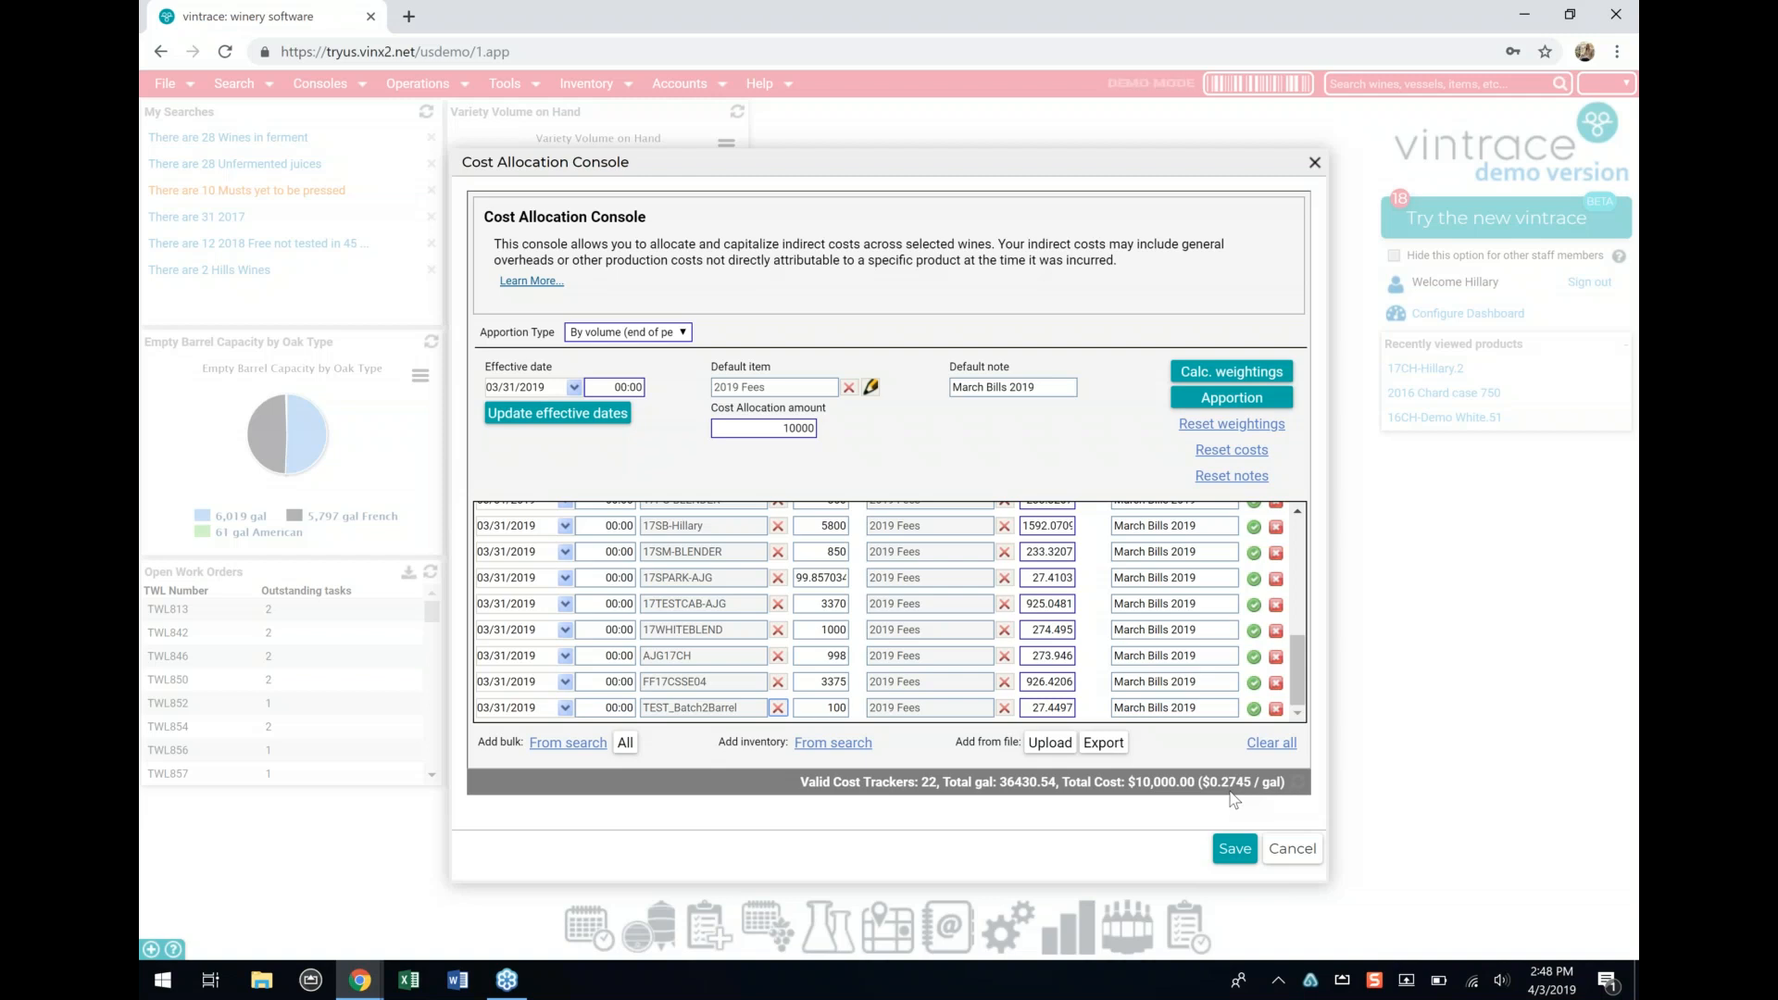
scroll(1072, 600, up, 5)
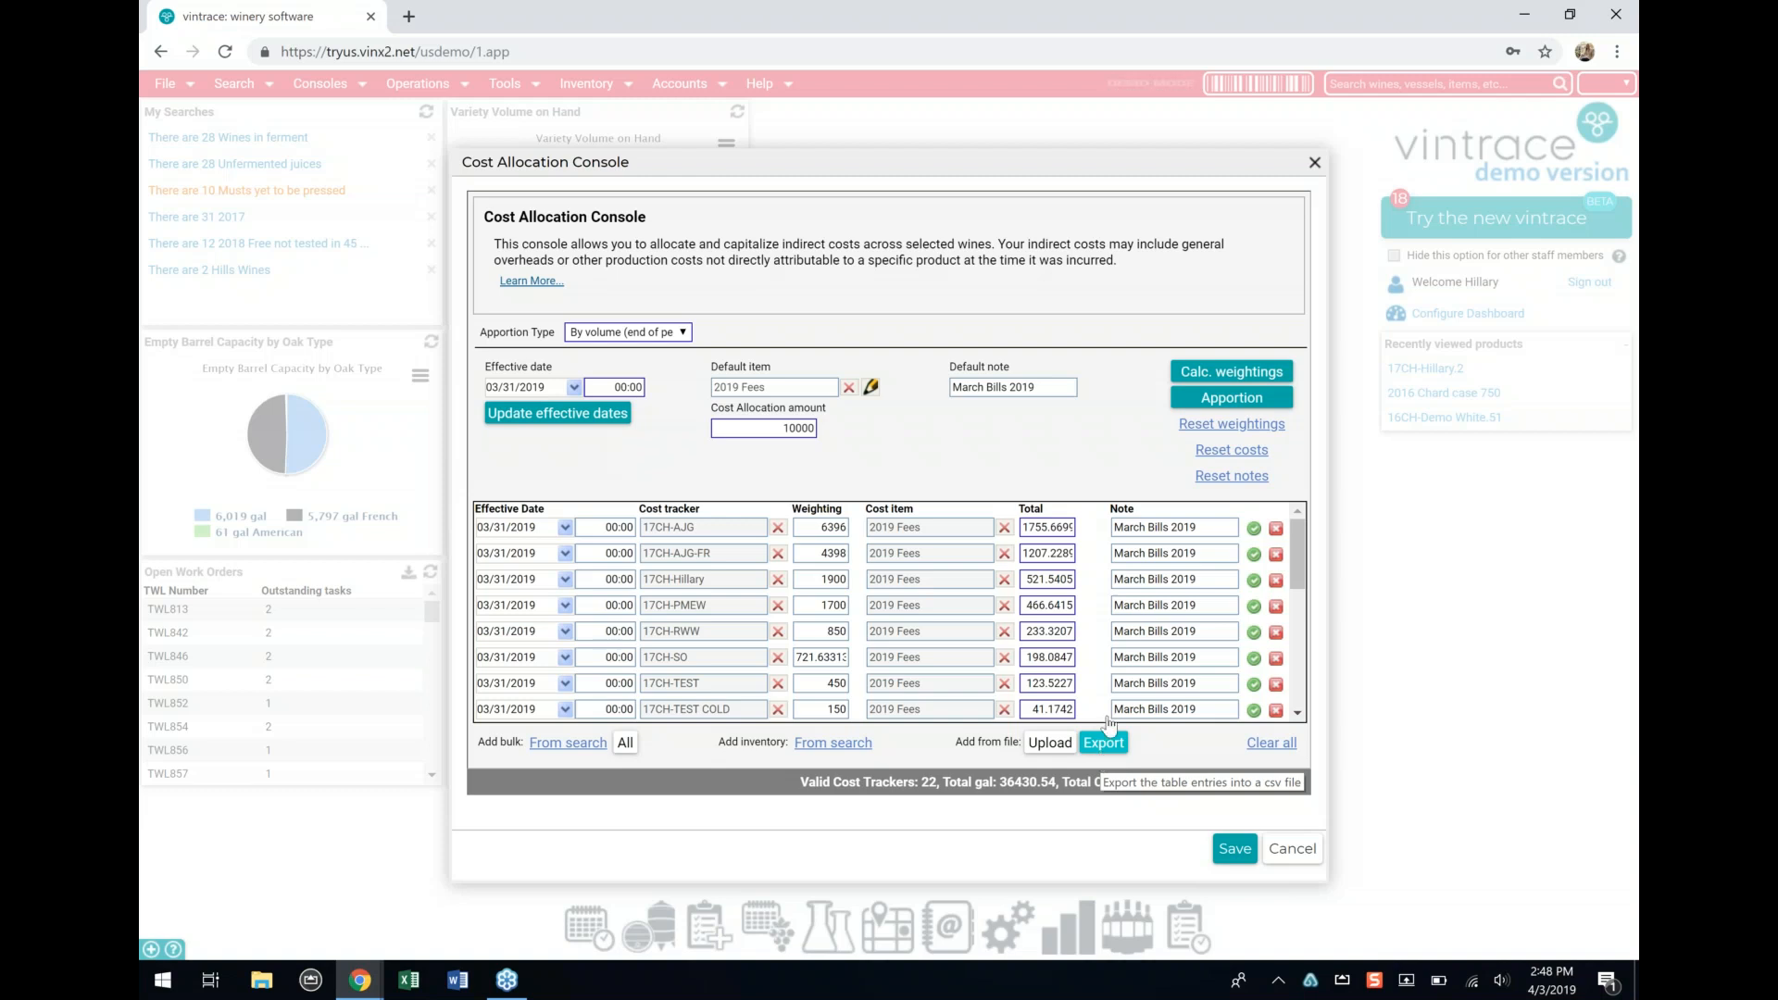
click(1241, 852)
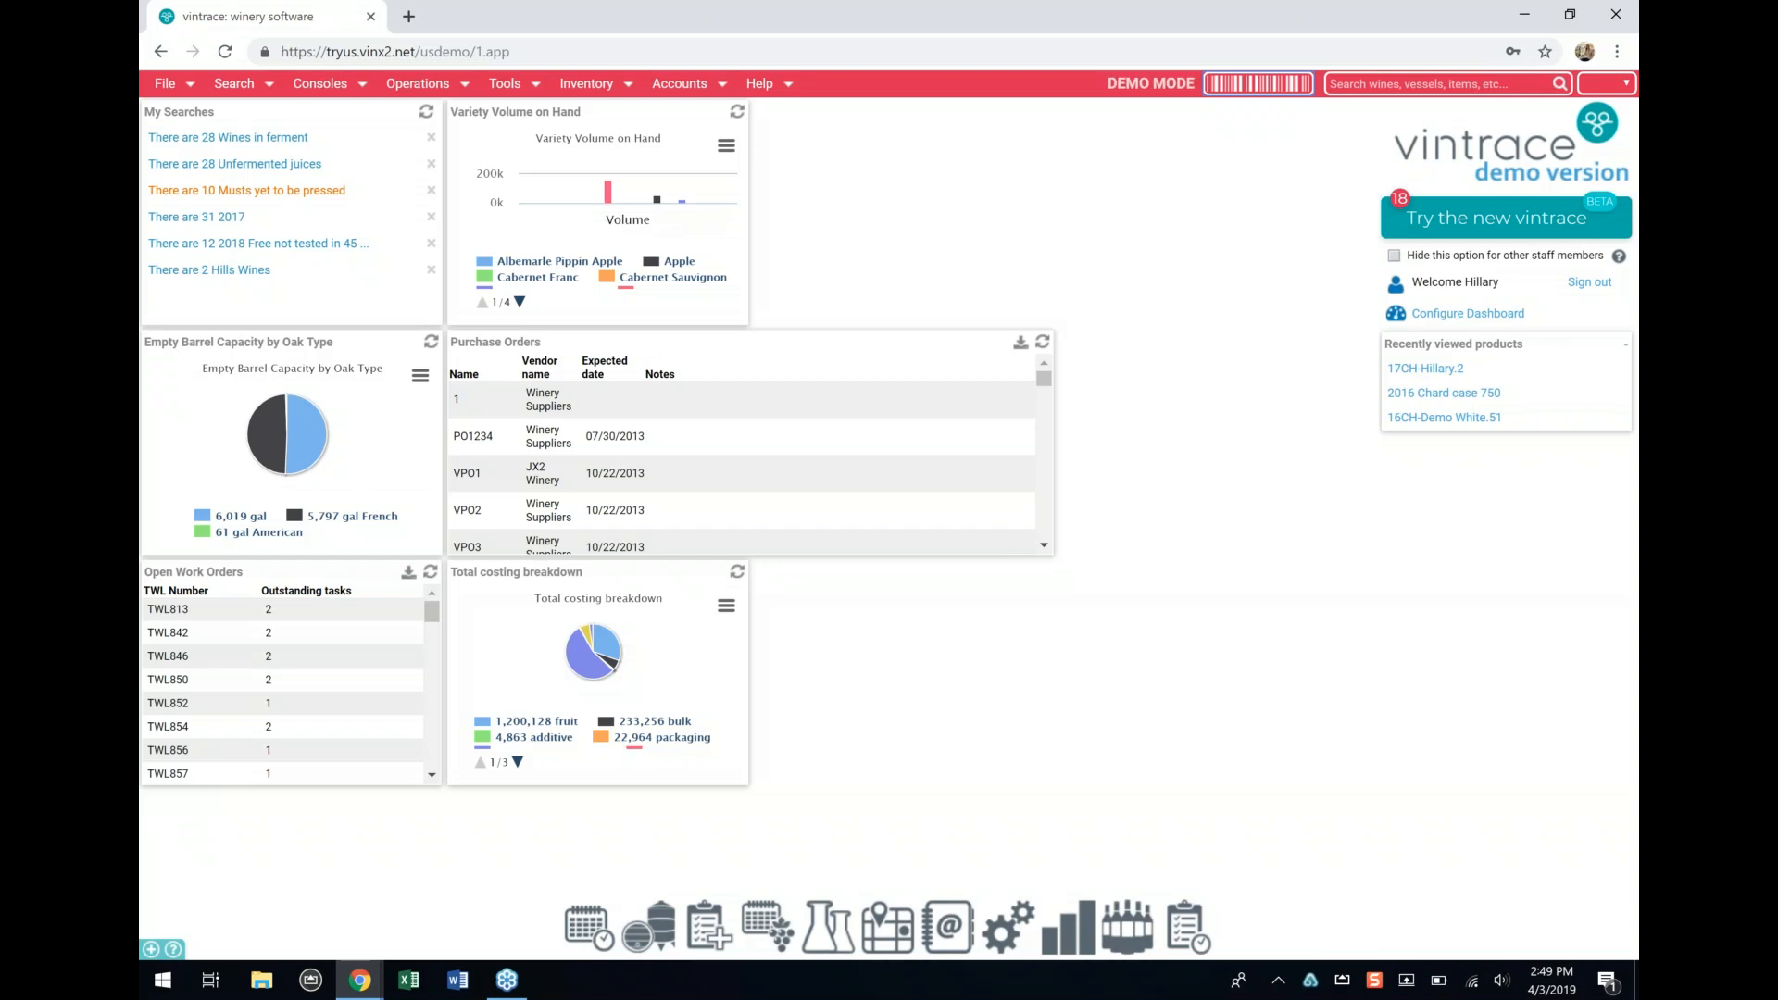
Step: Start a new cost allocation and set its apportion type to by volume days
click(711, 85)
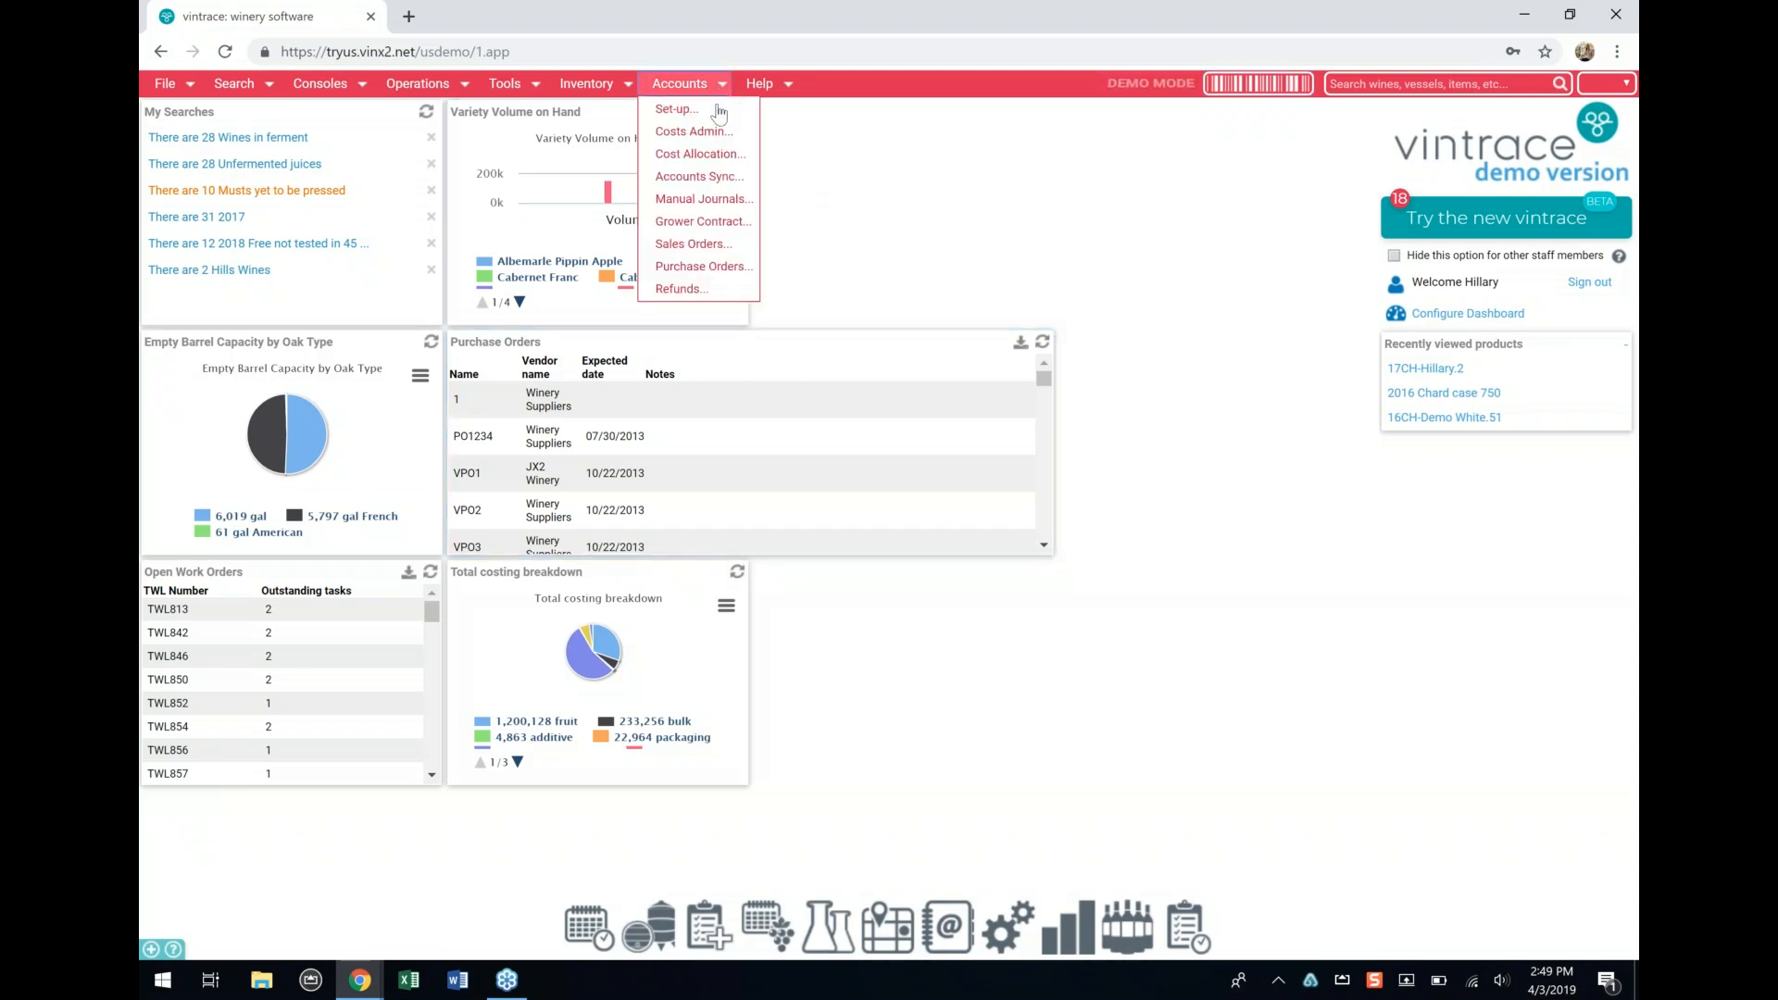
click(722, 157)
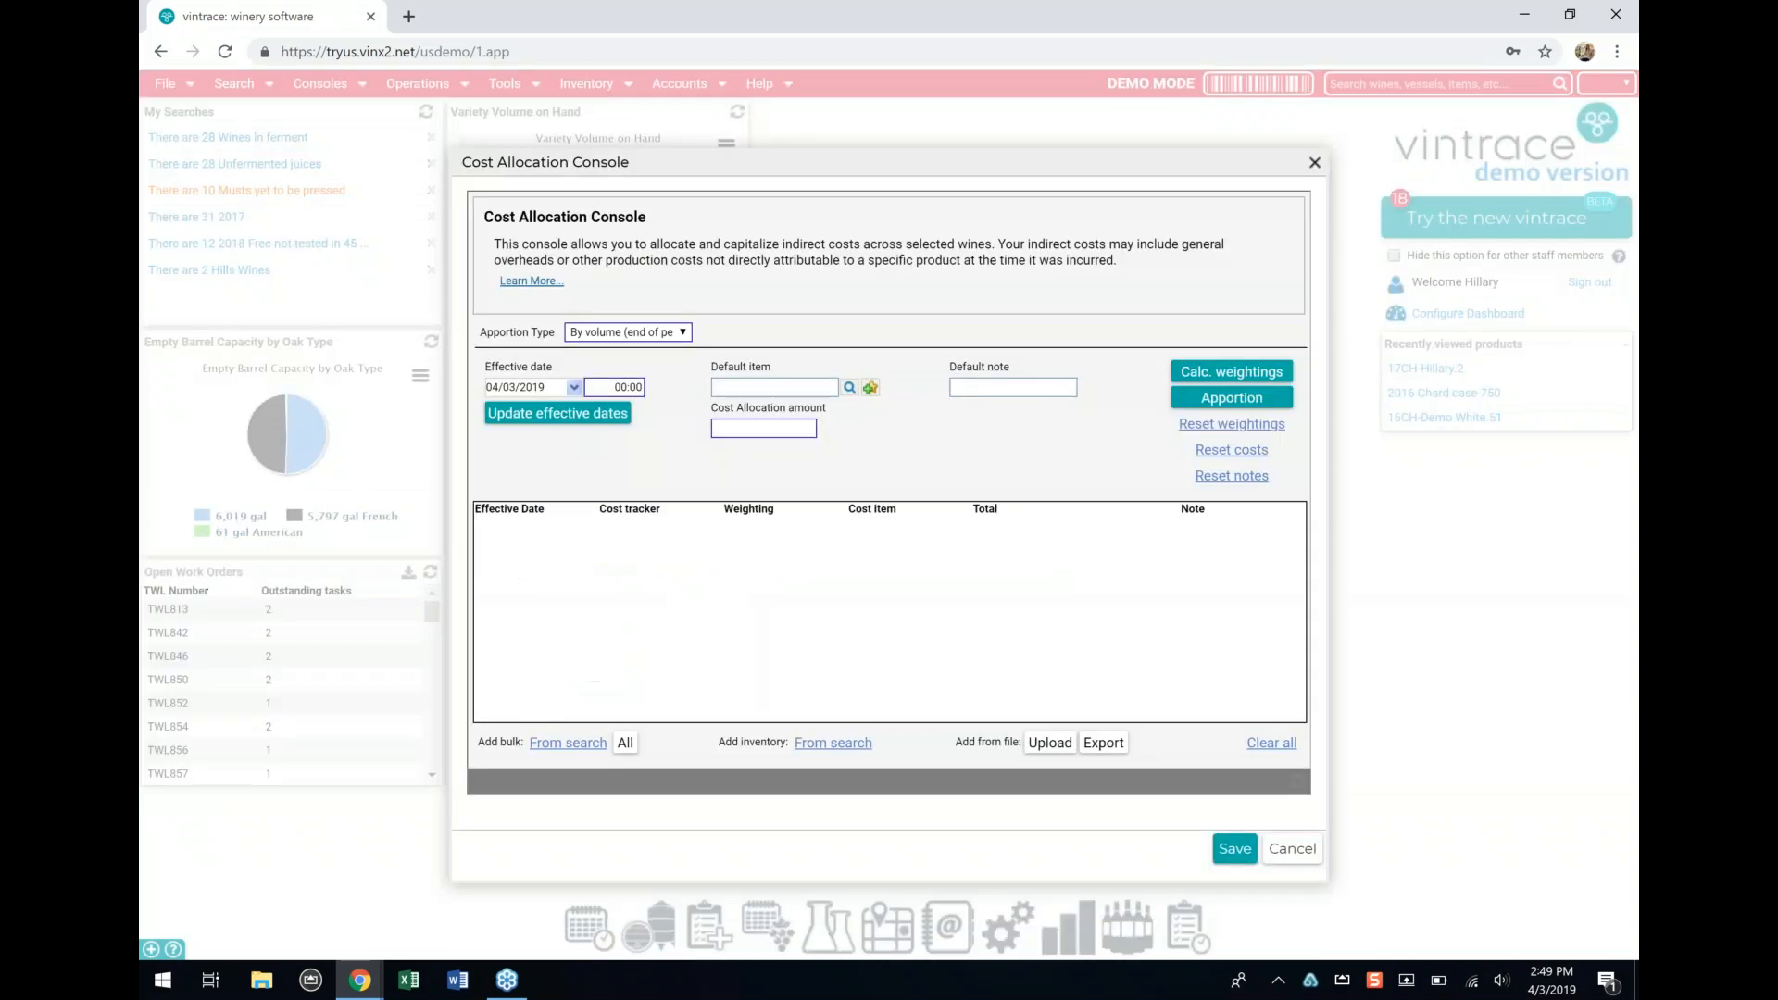
click(619, 333)
click(626, 422)
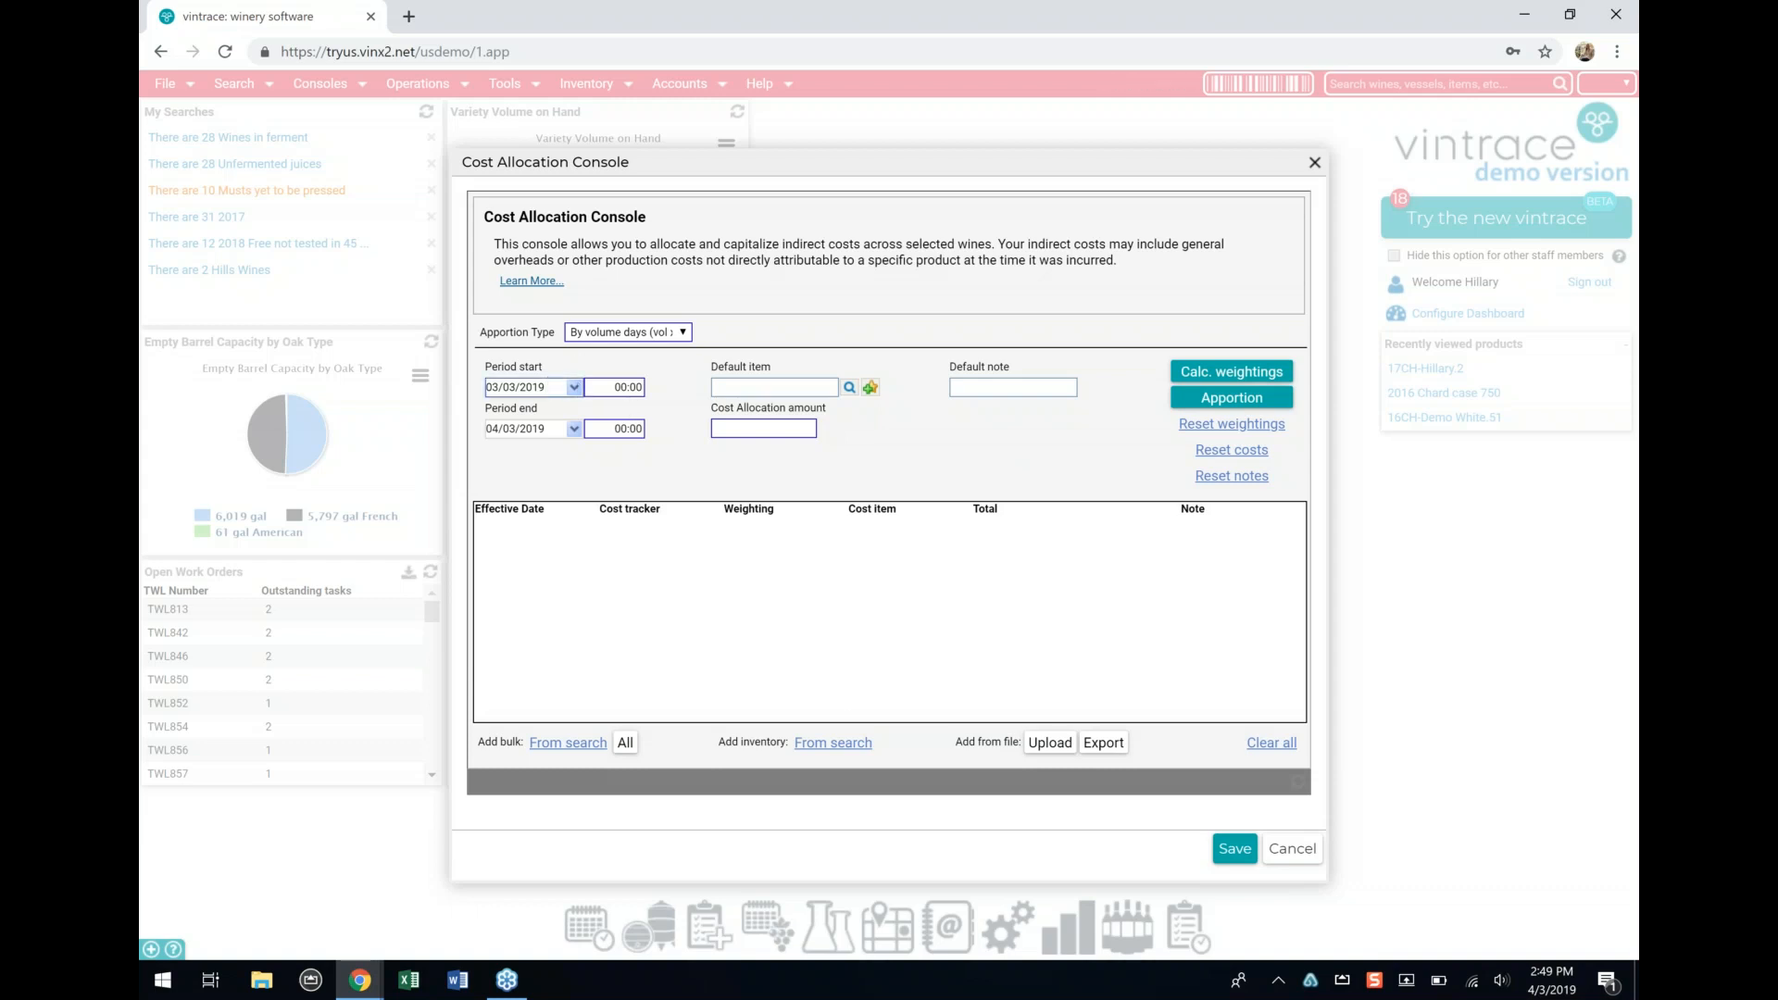
Step: Set the default item to 2019 Fees and the cost allocation amount to 6000
click(821, 384)
text(2019)
key(Tab)
click(766, 422)
text(6000)
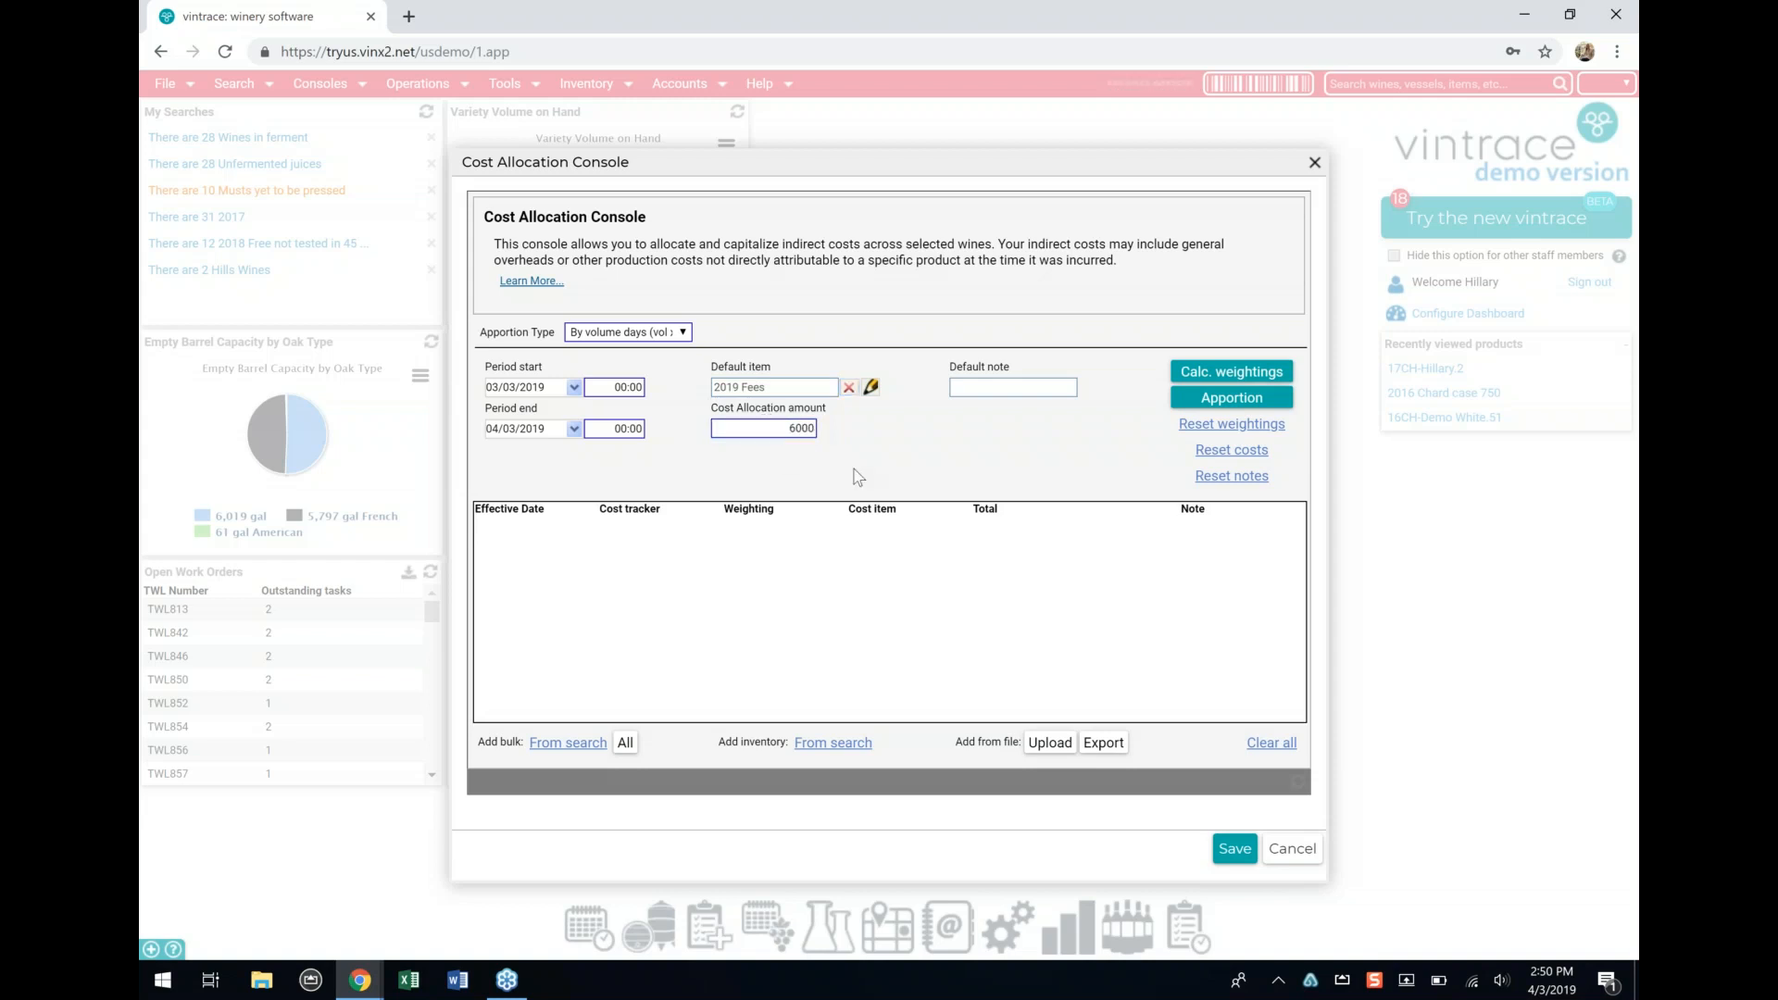
Step: Search the bulk wines for the 2017 vintage and add all of them to the cost allocation
click(569, 746)
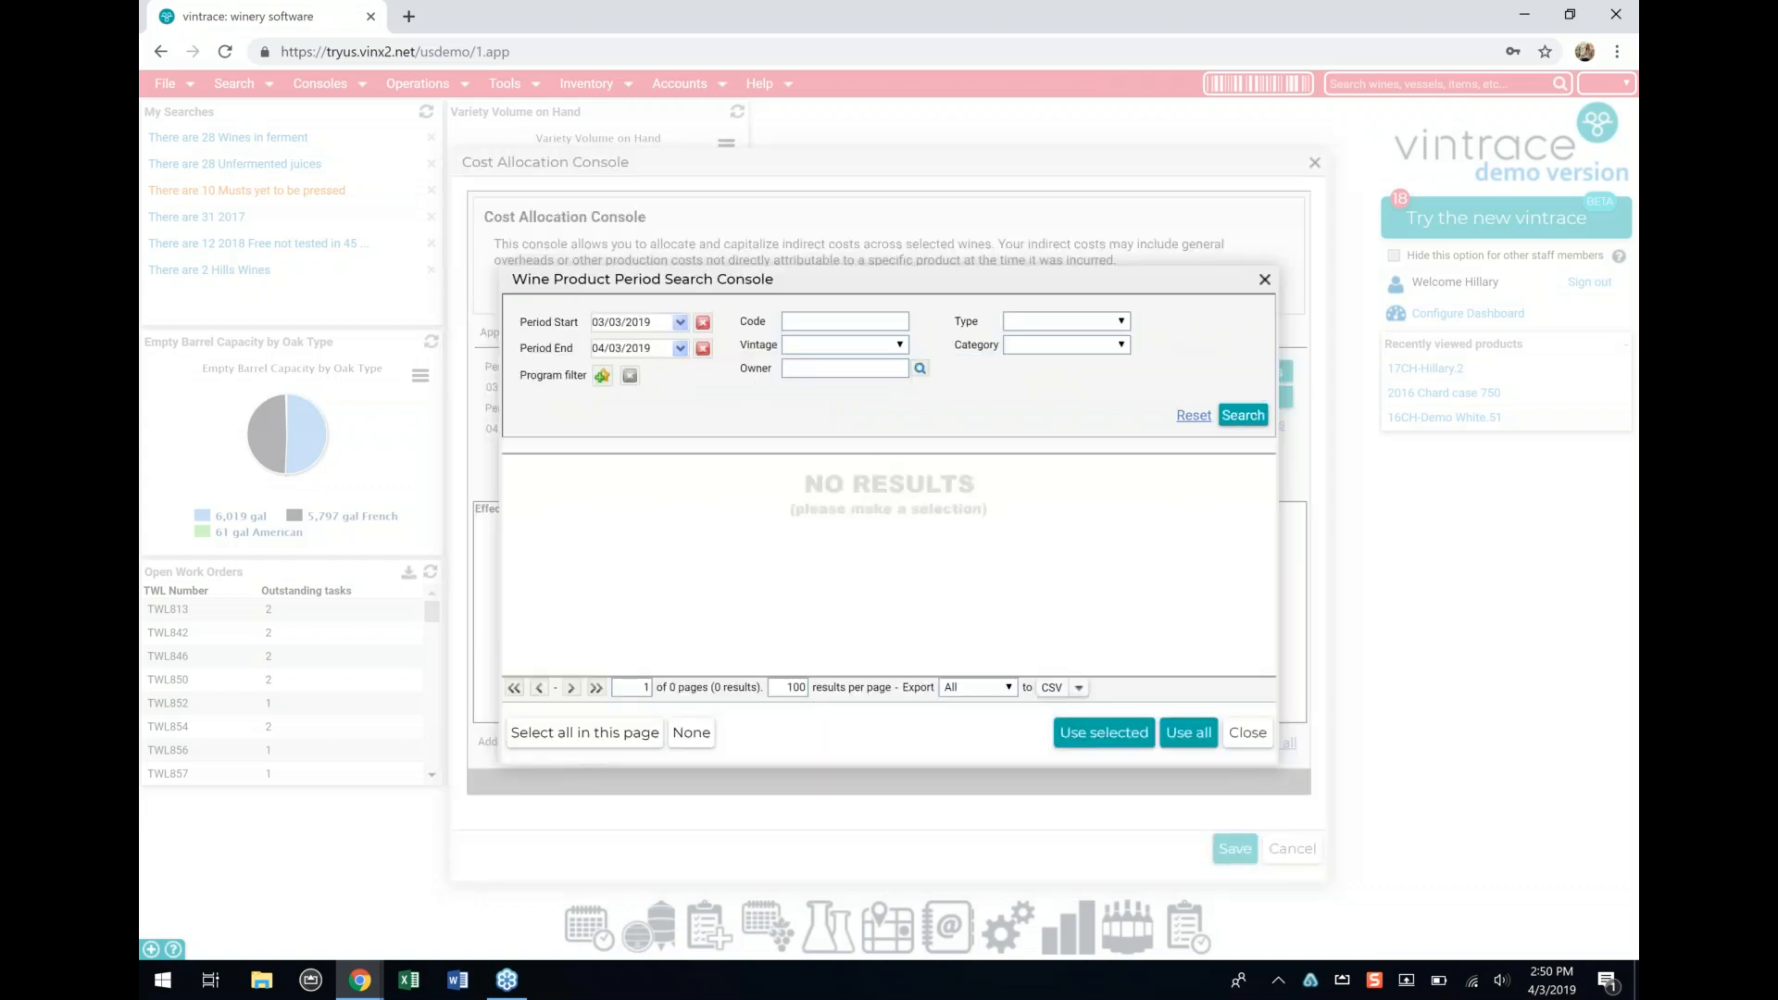
click(843, 345)
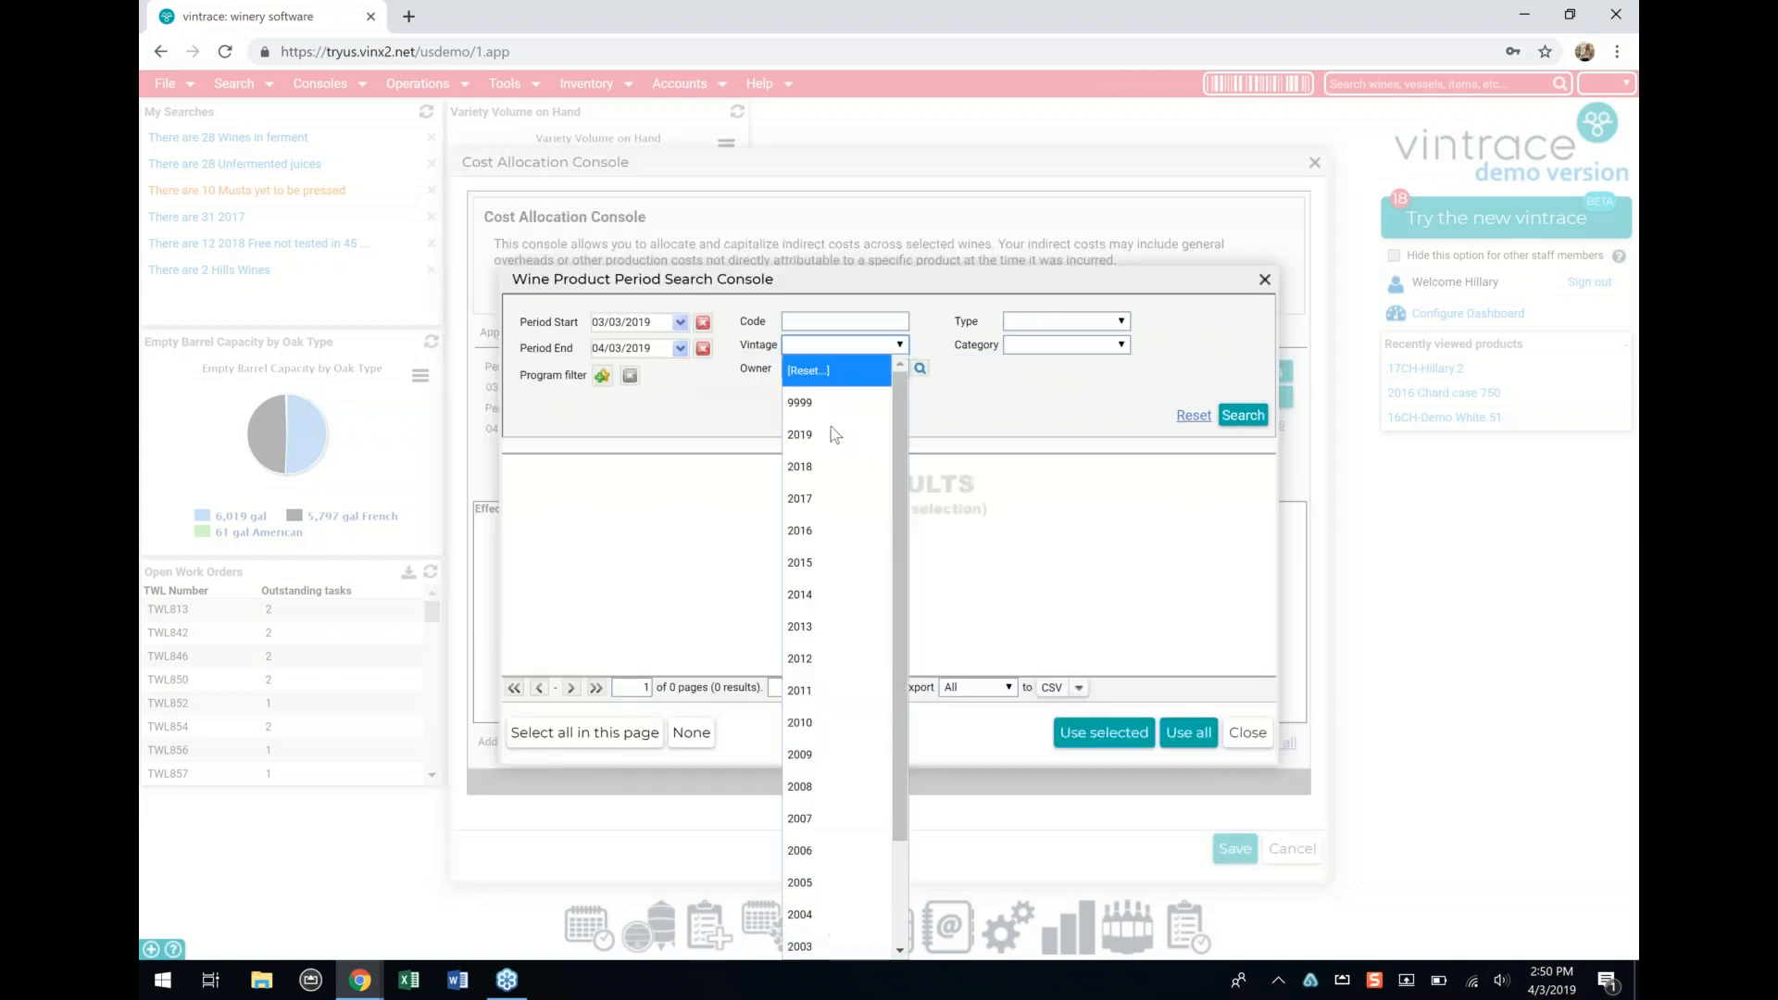
click(832, 498)
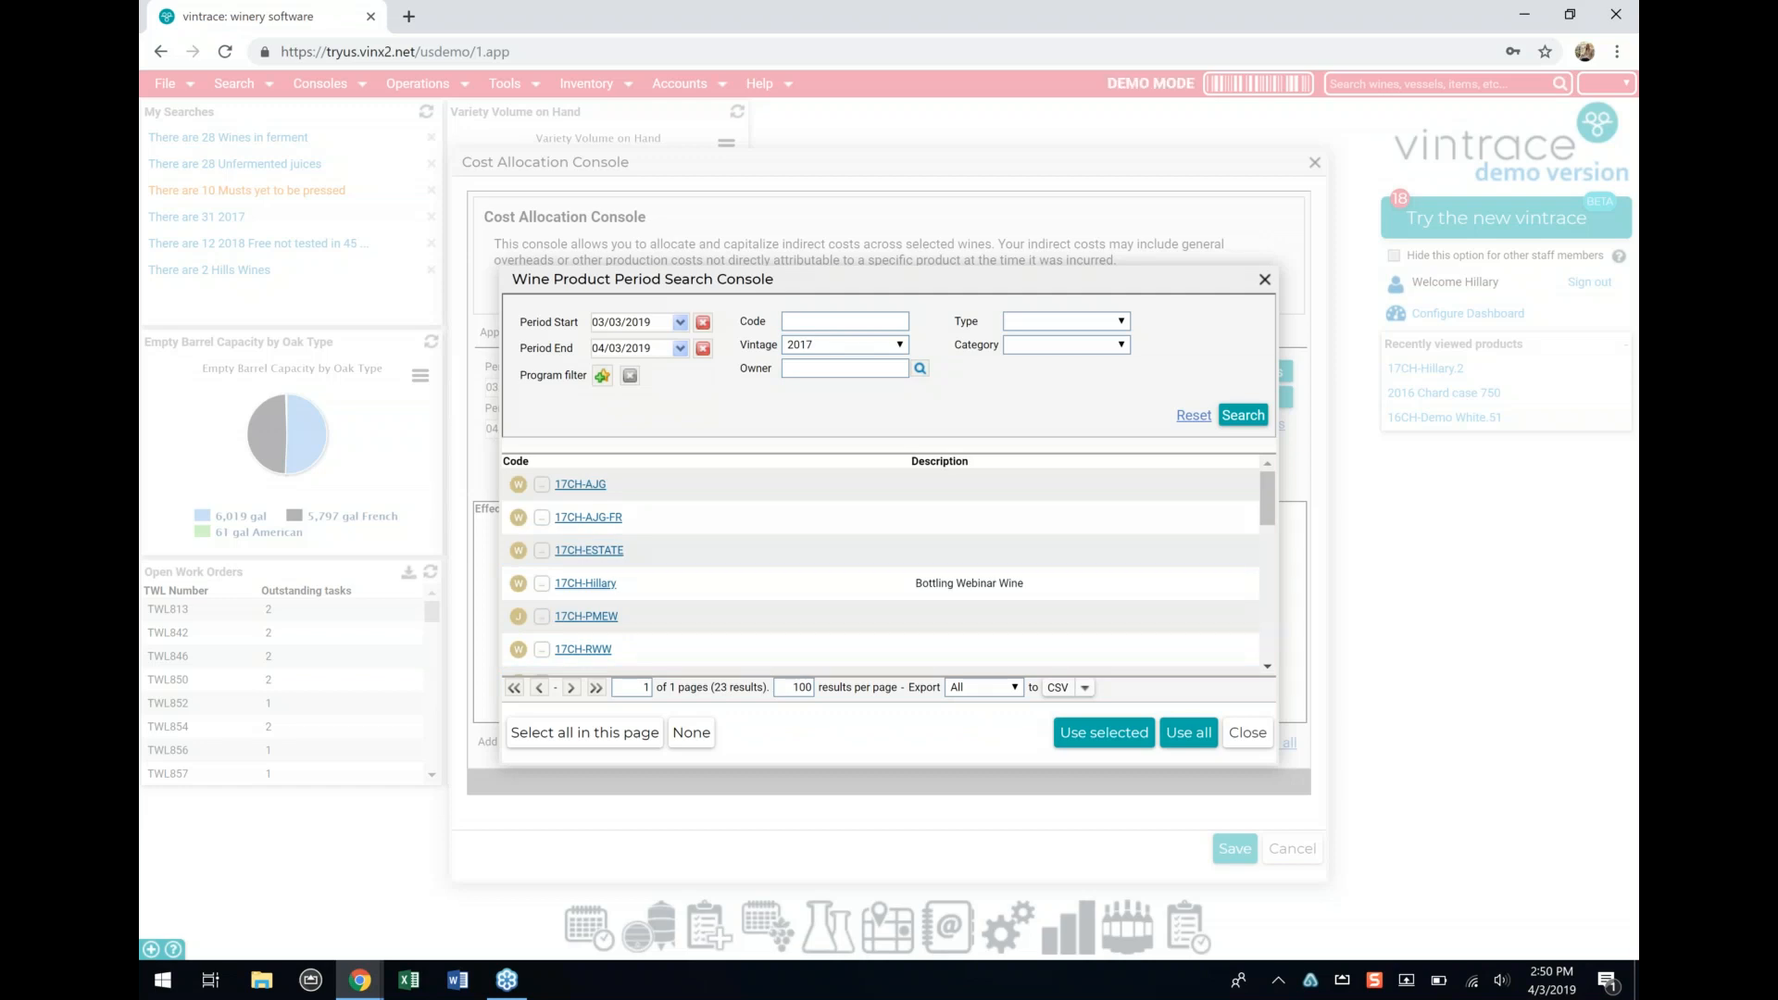
click(1198, 734)
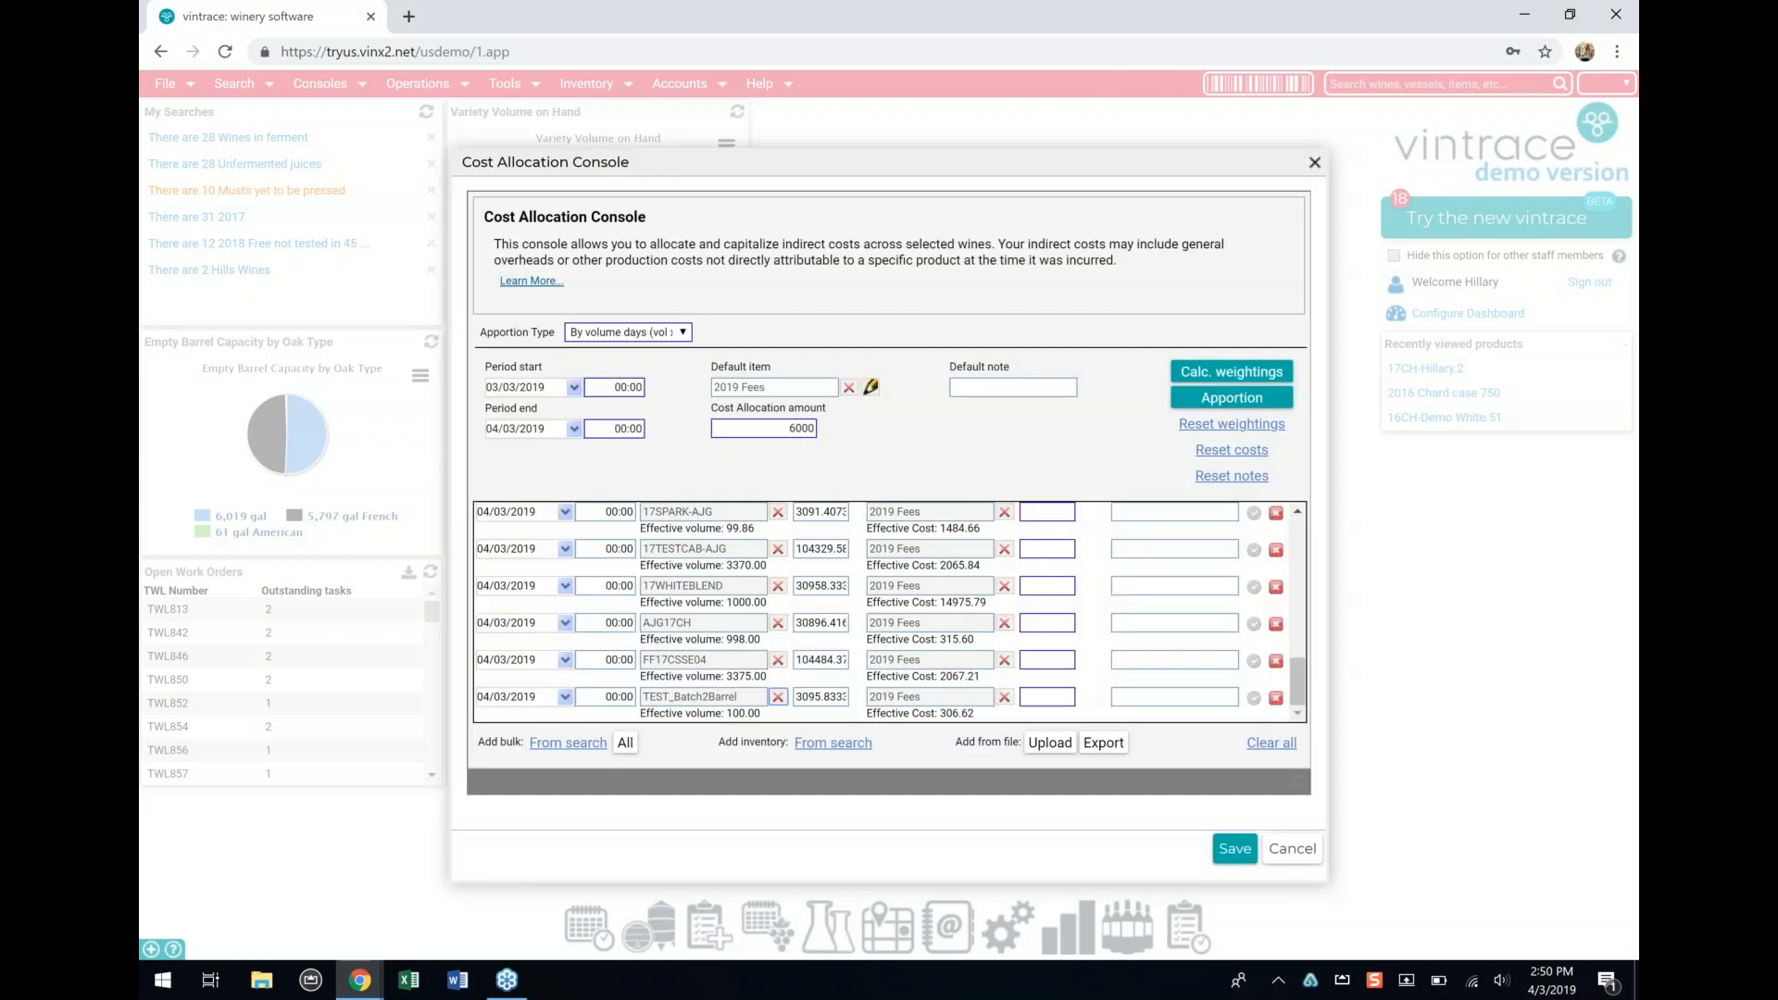
Step: Apportion a cost allocation amount of 10000 across the wines with the default note "by day", and save the allocation
double_click(788, 428)
text(10000)
click(994, 385)
text(day)
key(BackSpace)
key(BackSpace)
key(BackSpace)
text(by day)
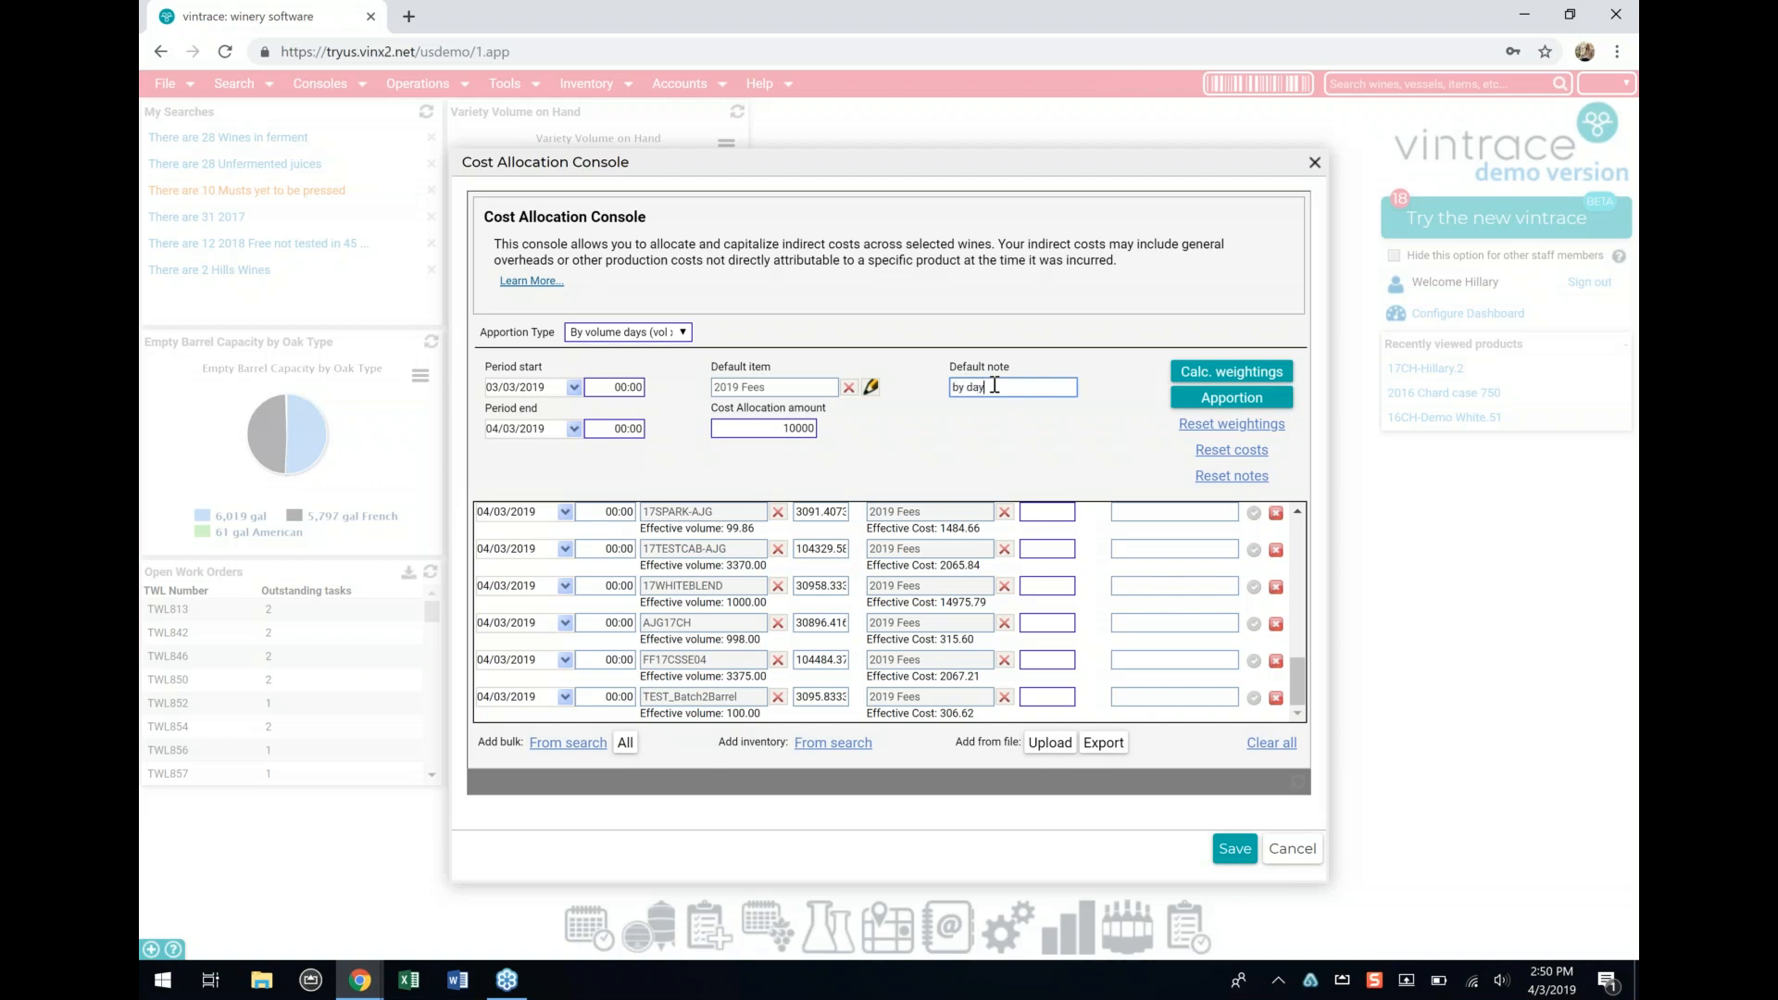
click(1212, 409)
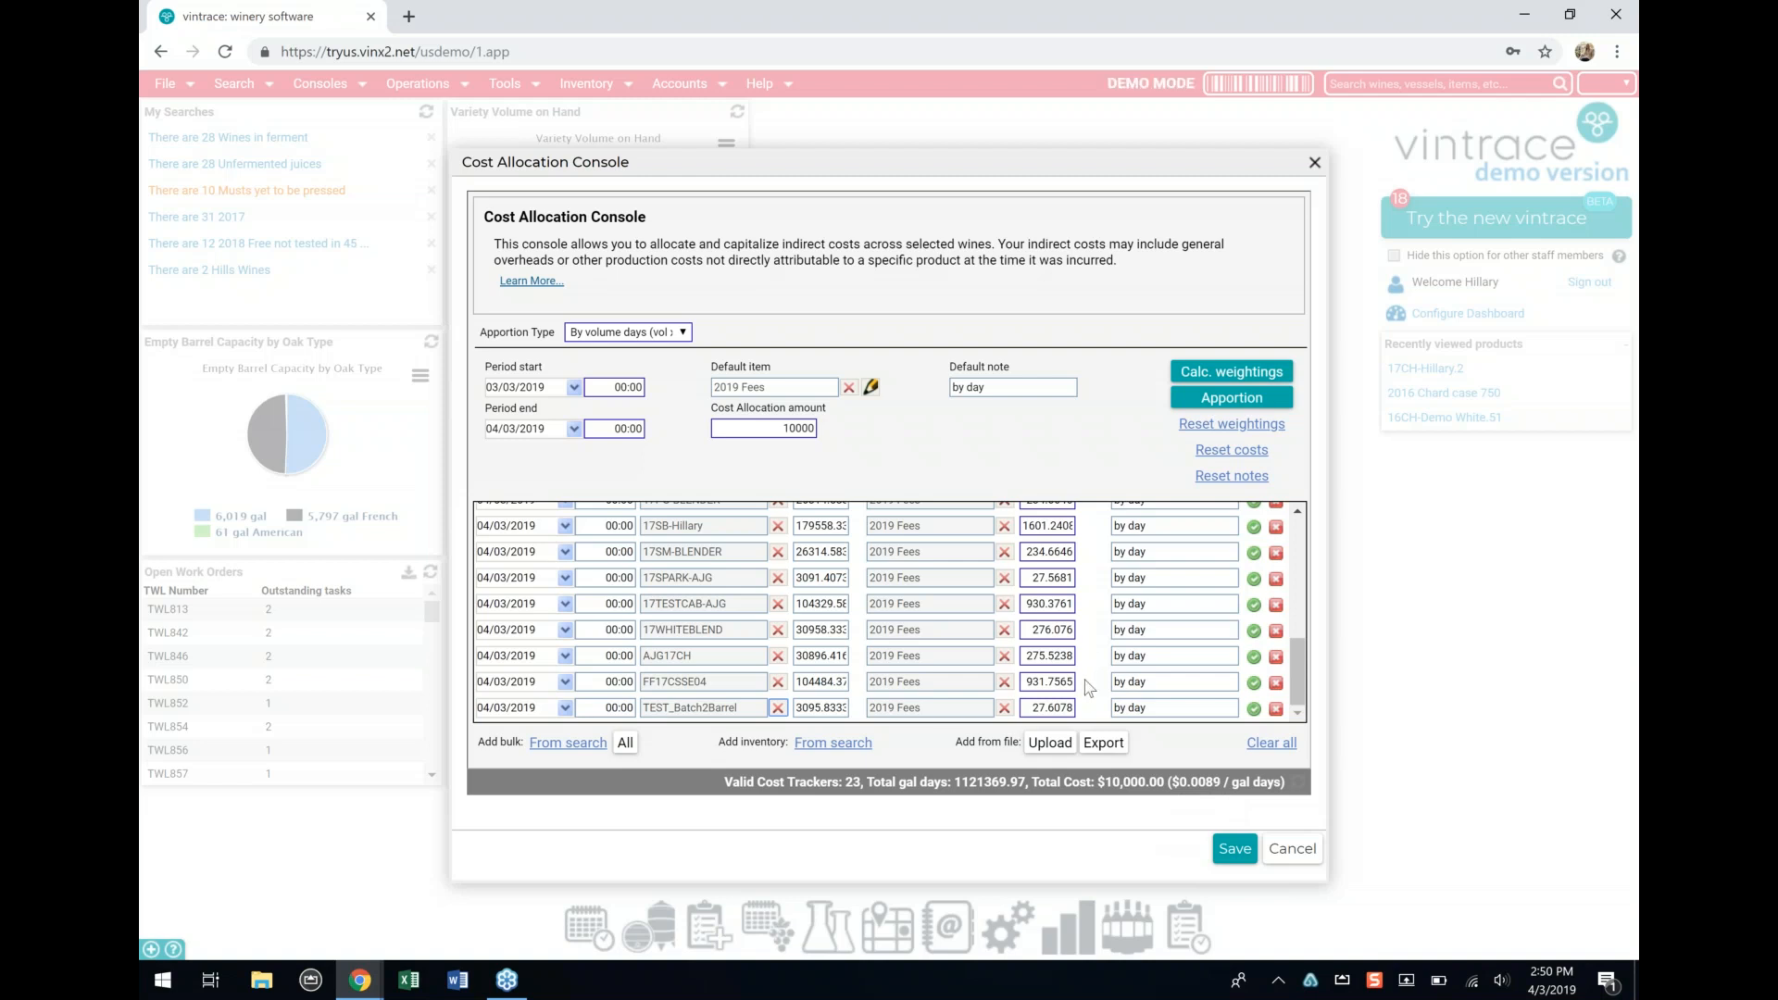
click(1233, 854)
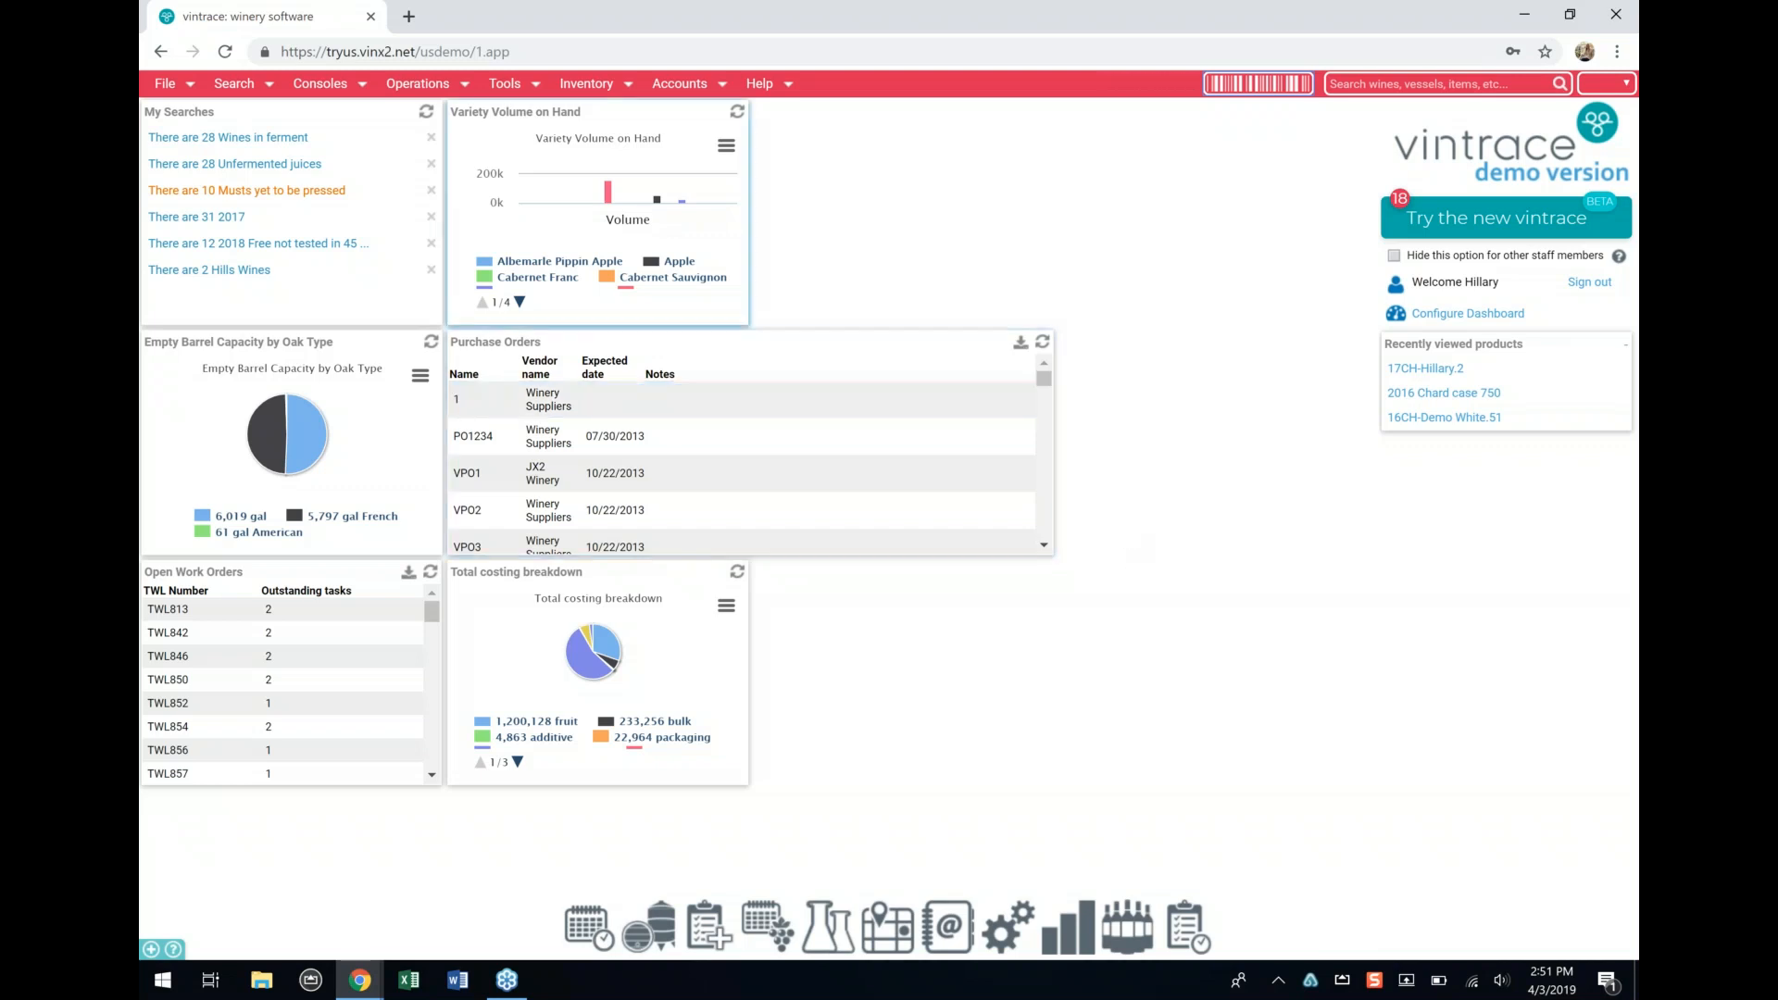
Step: Start a new stock purchase order, and open a second vintrace window beside it
click(586, 84)
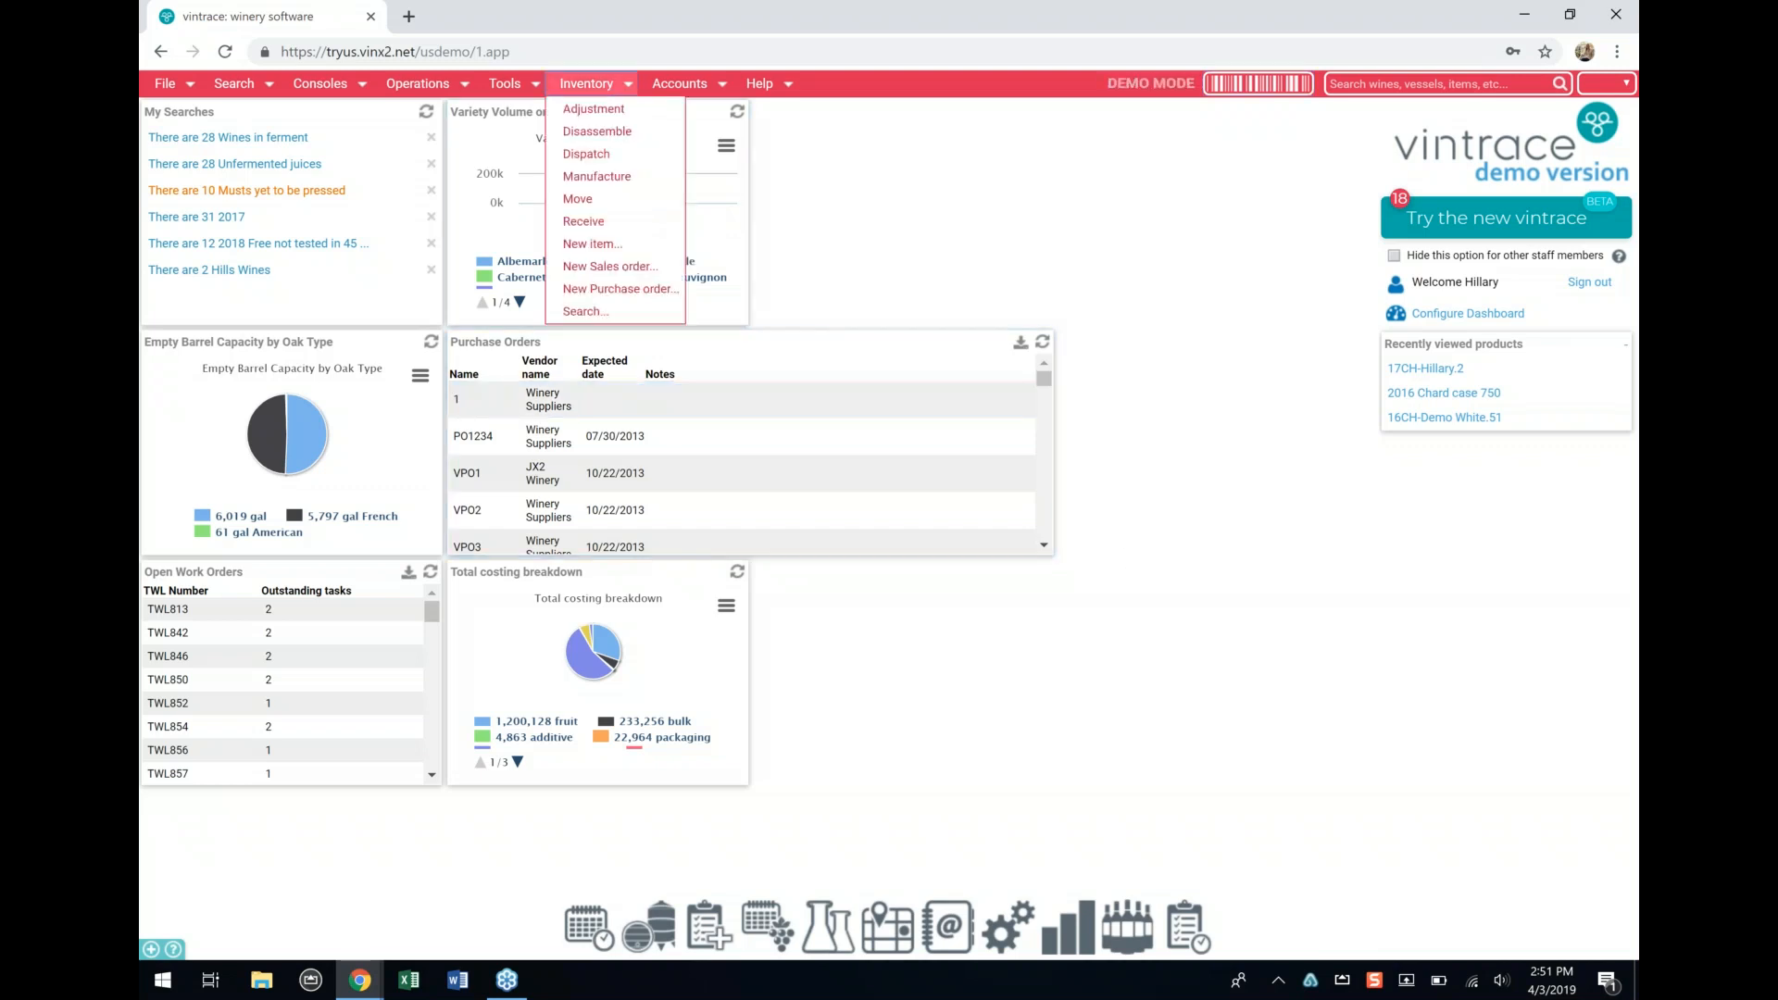
click(616, 289)
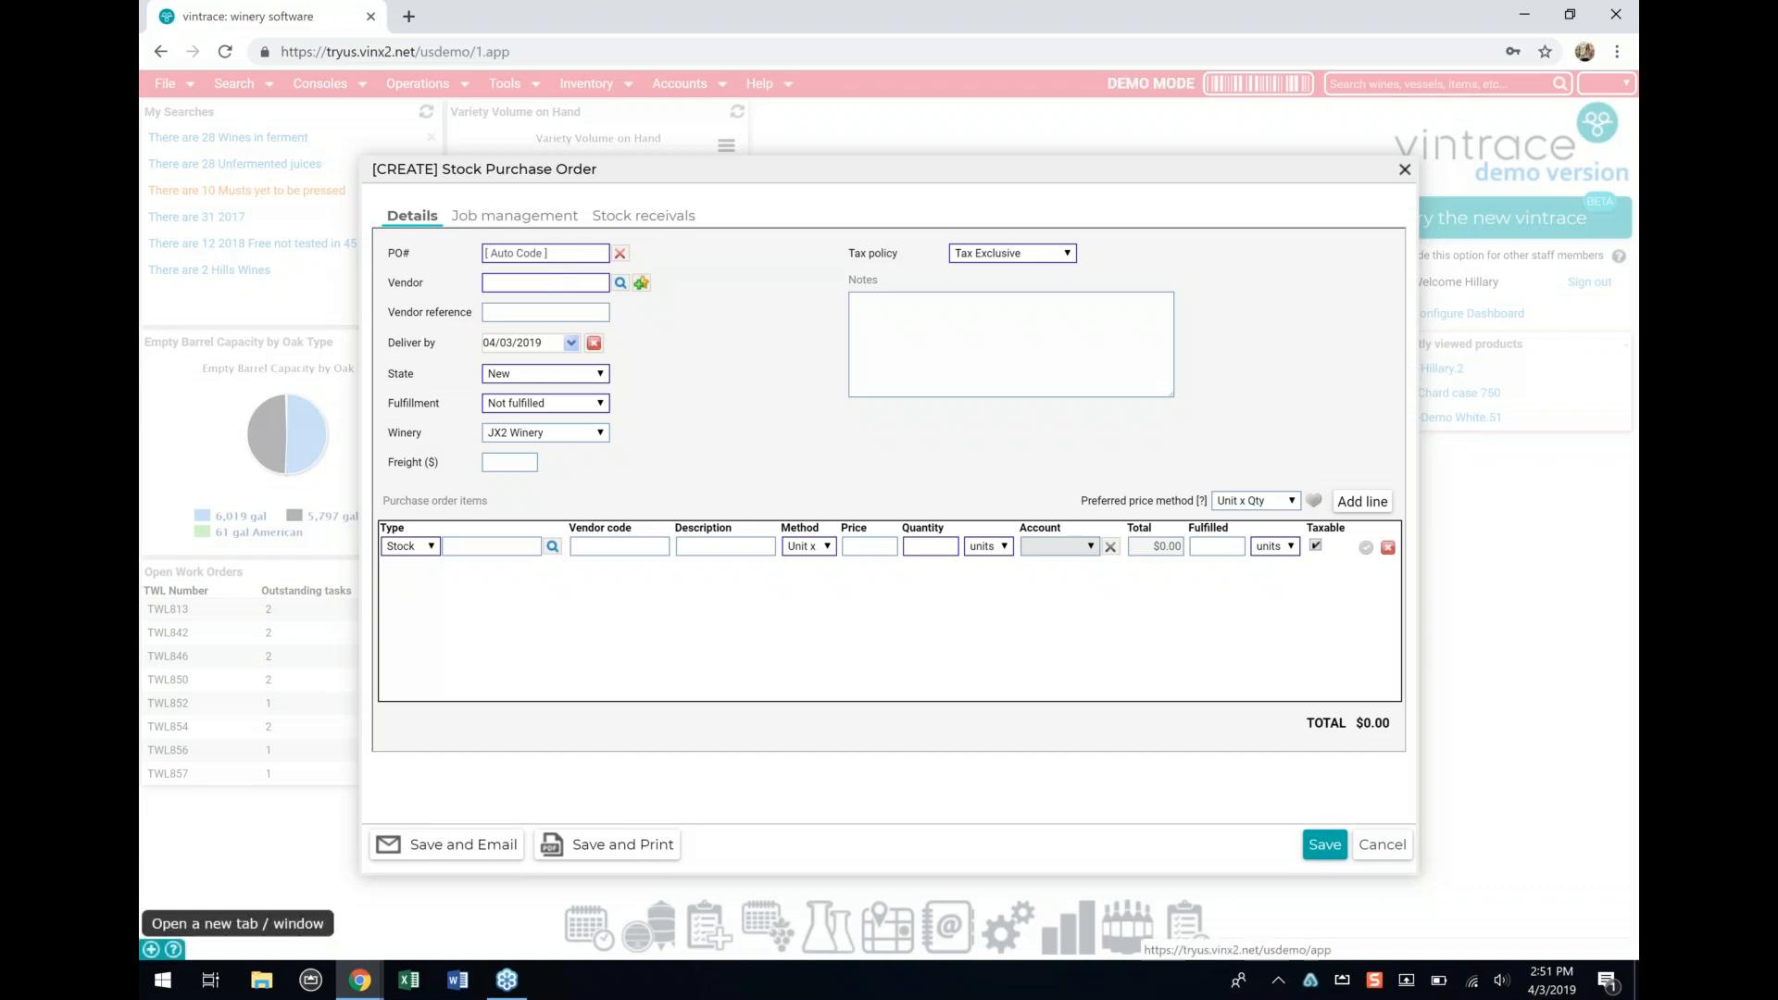
click(151, 949)
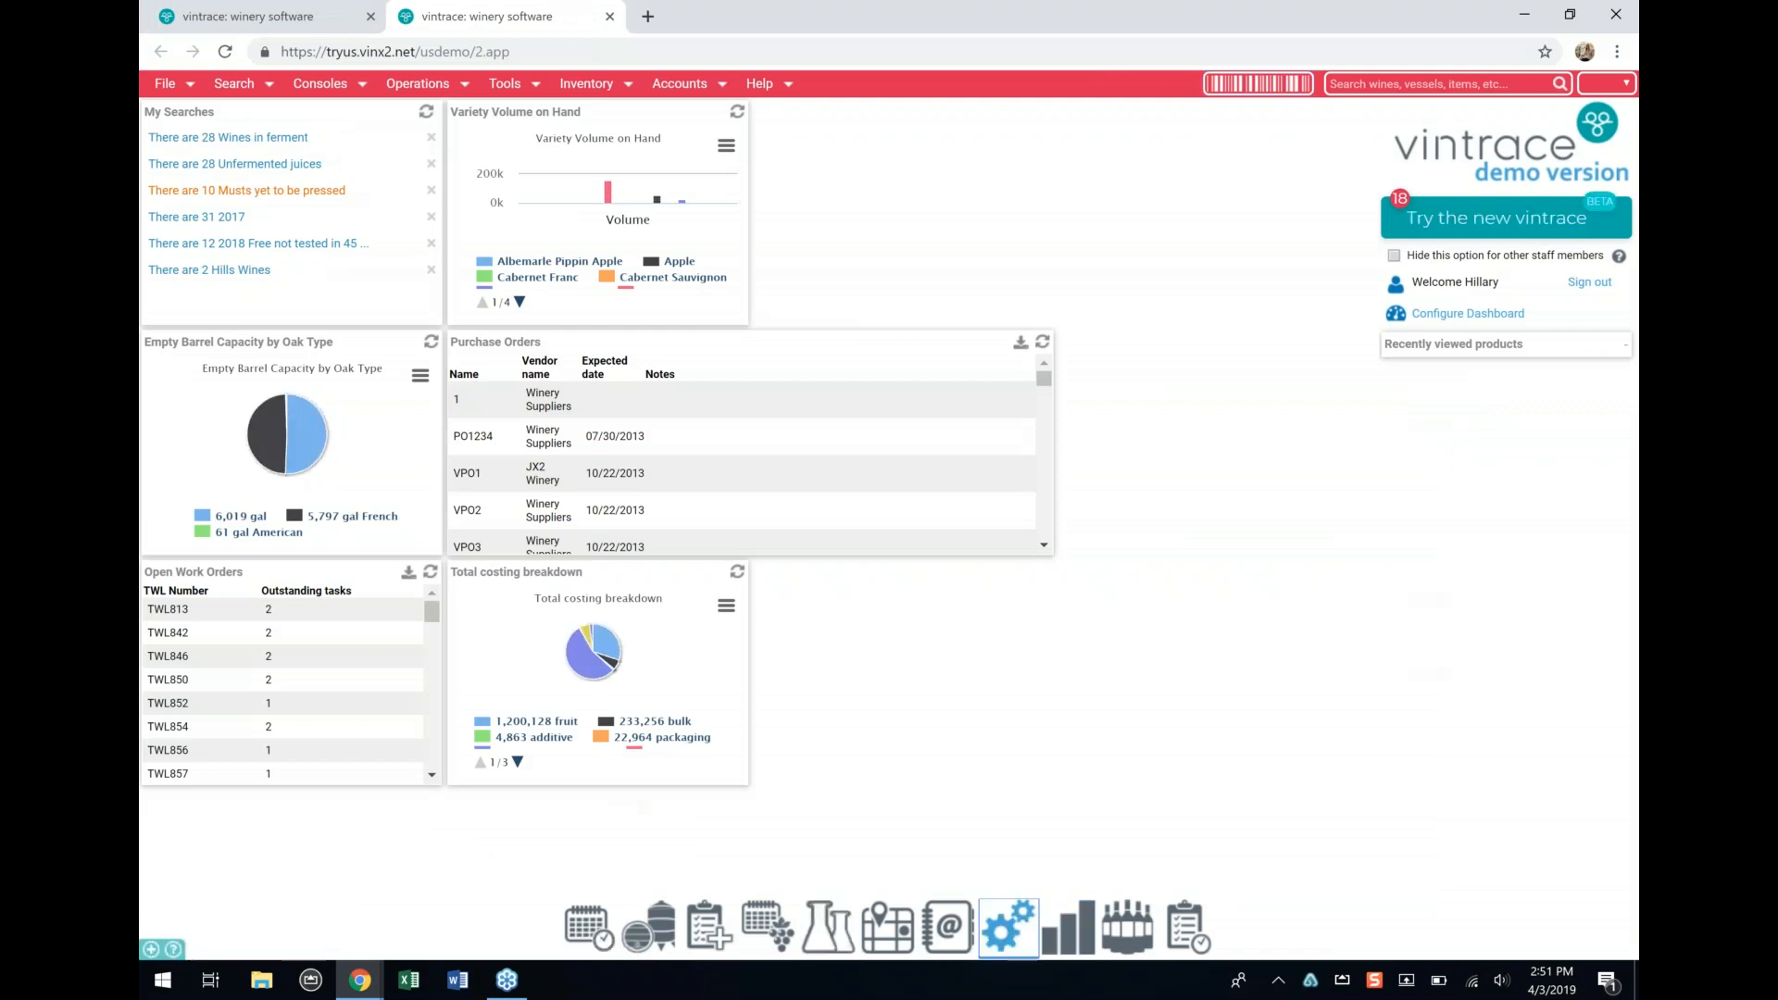
Step: Open the PO# auto-code policy from the work-flow settings of Winery Setup and look over its code element types
click(1009, 926)
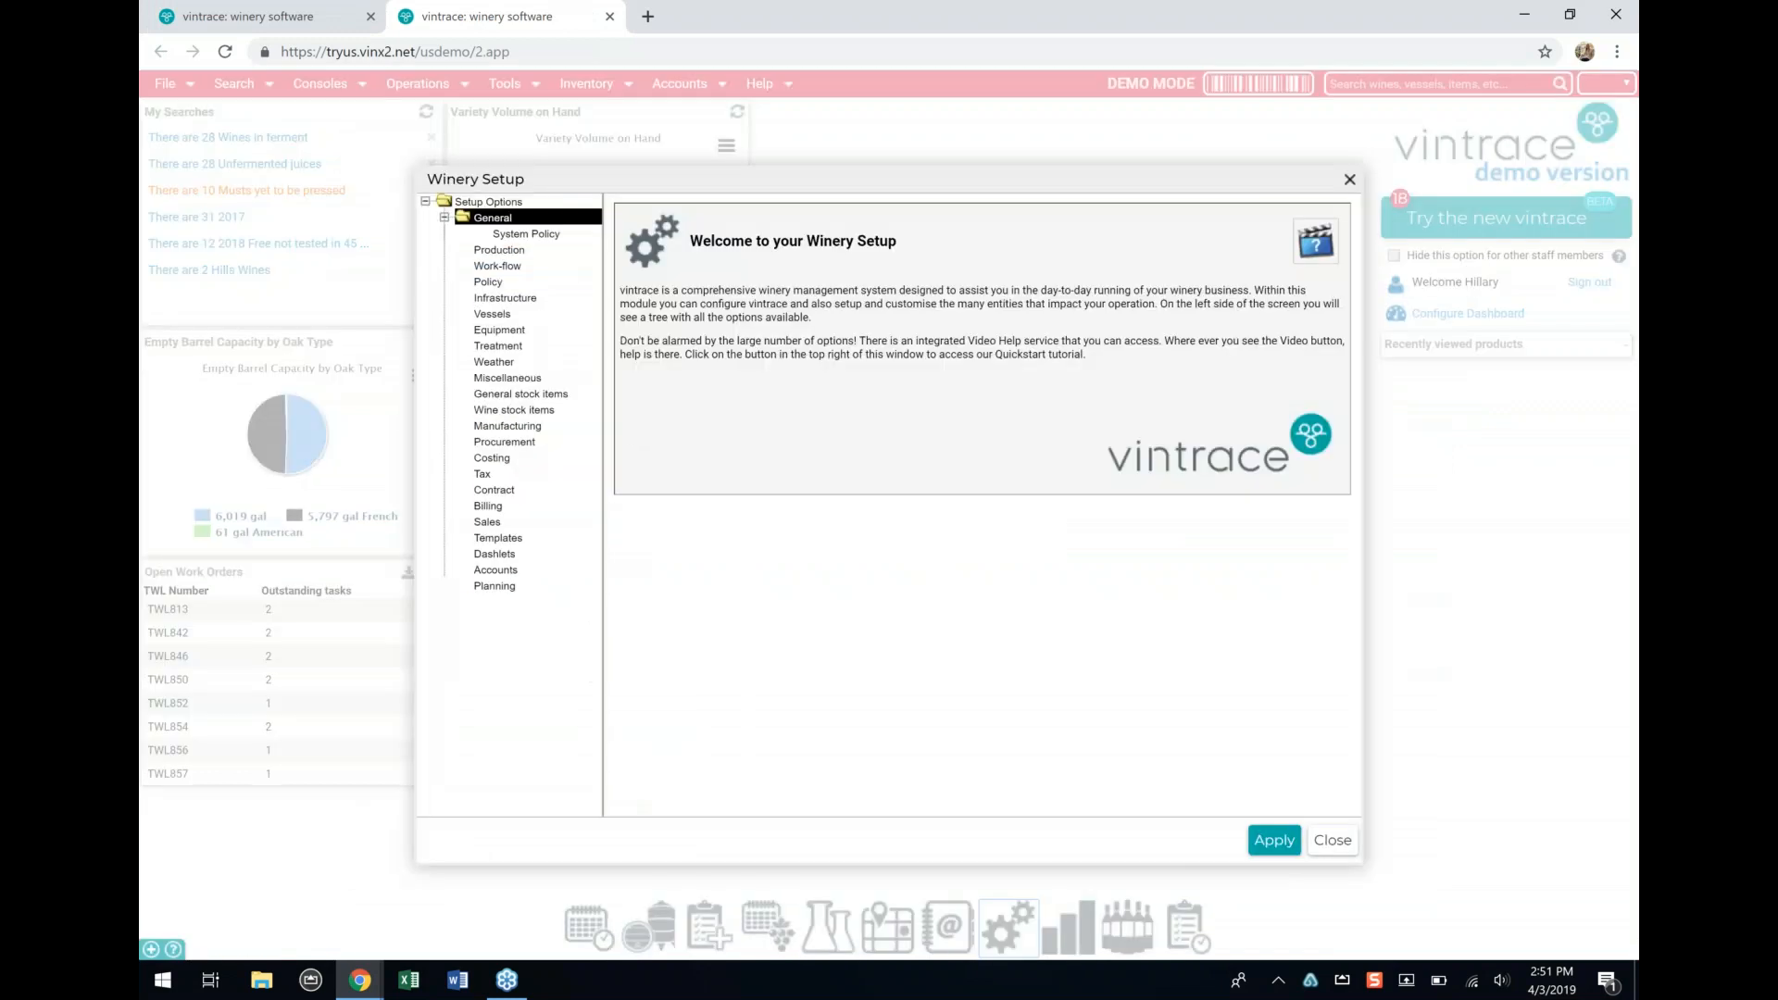
click(500, 267)
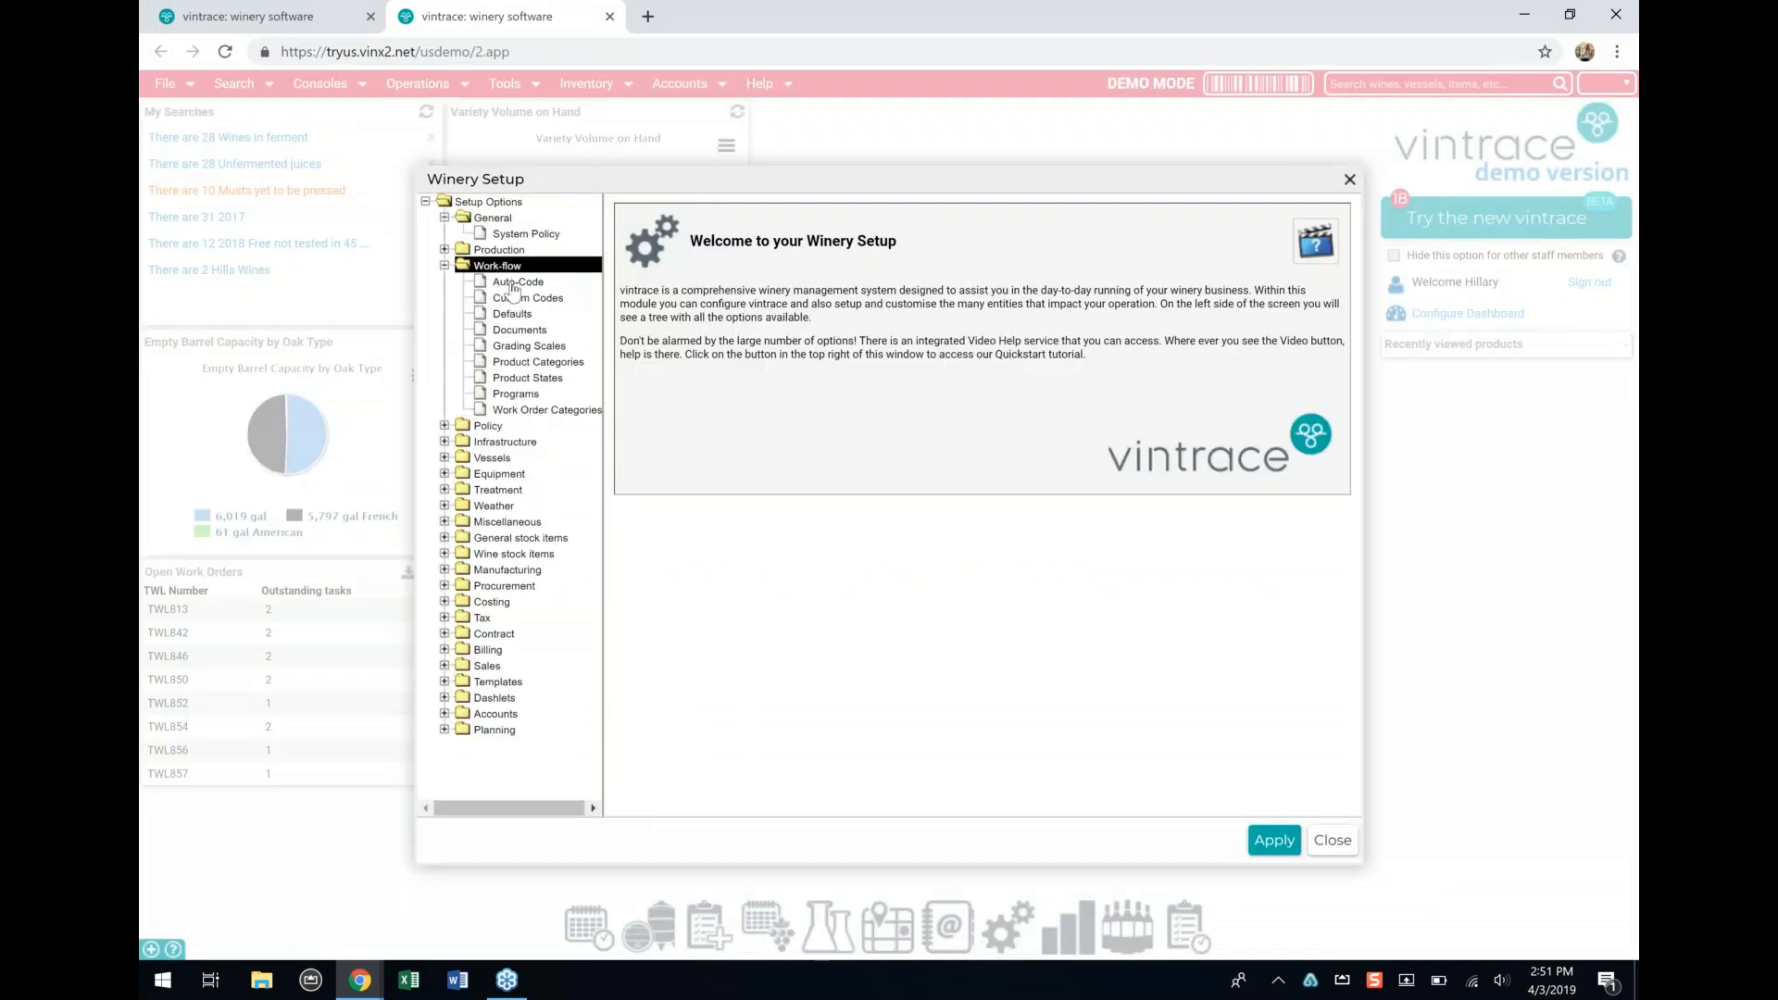
click(515, 282)
double_click(774, 523)
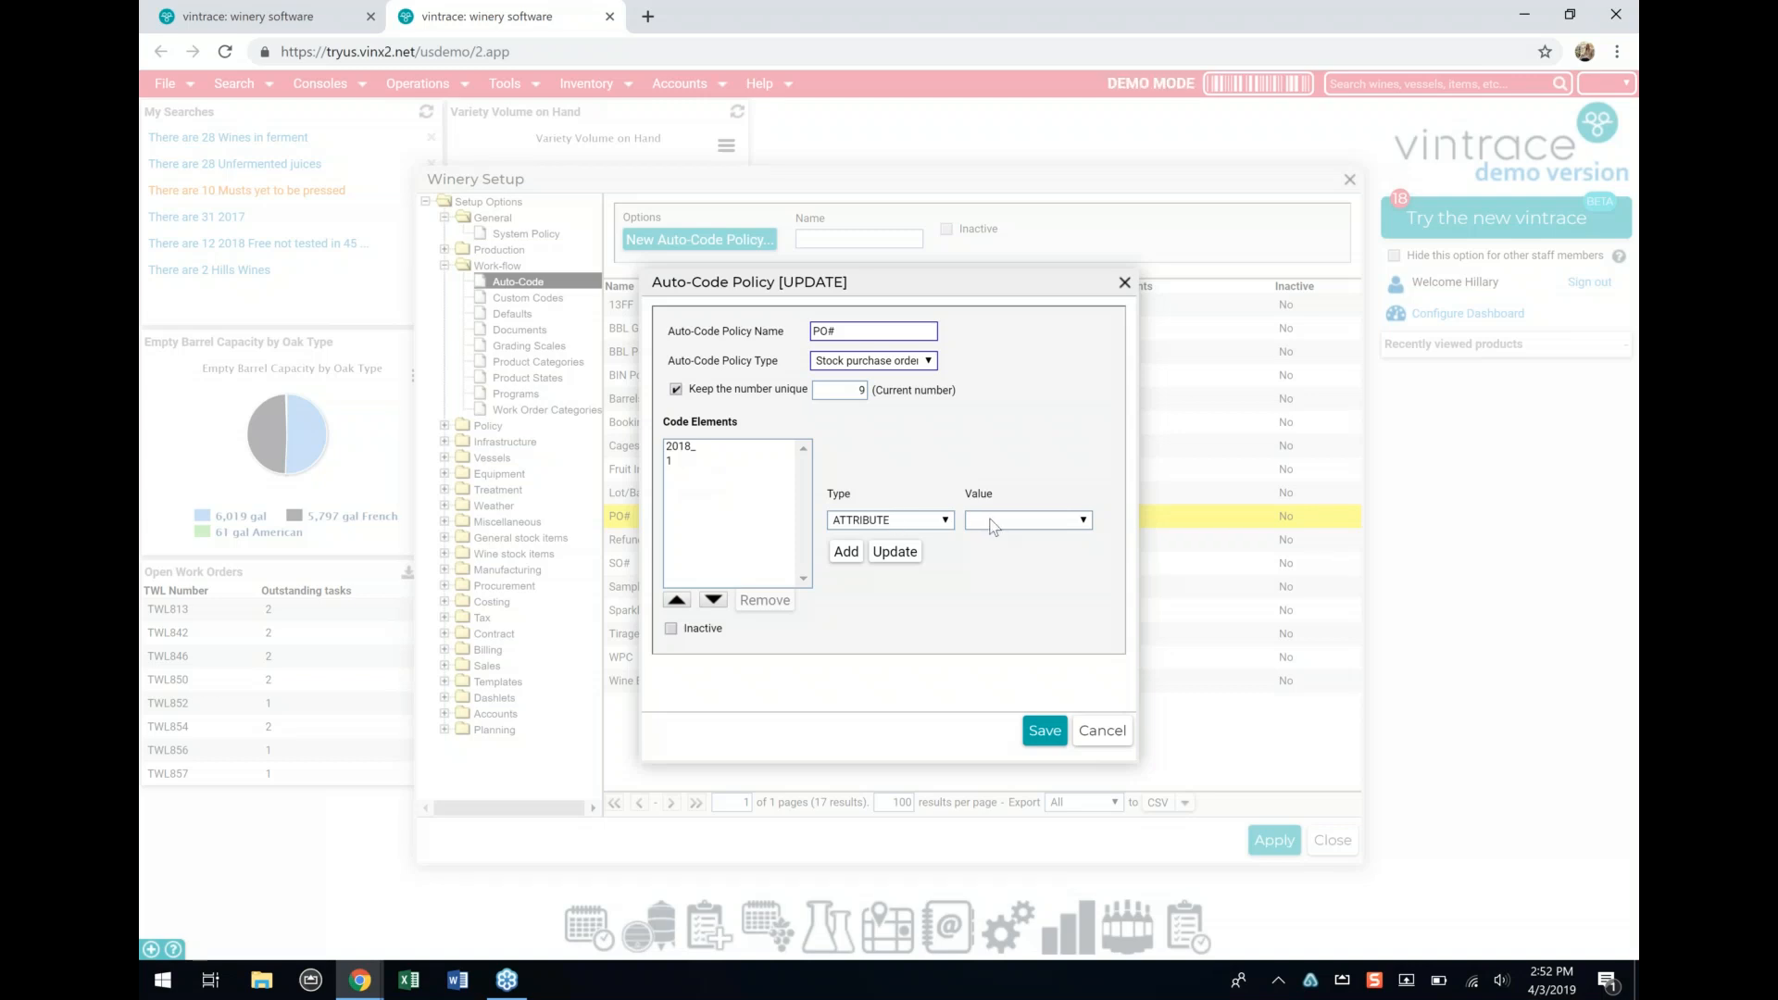
click(950, 521)
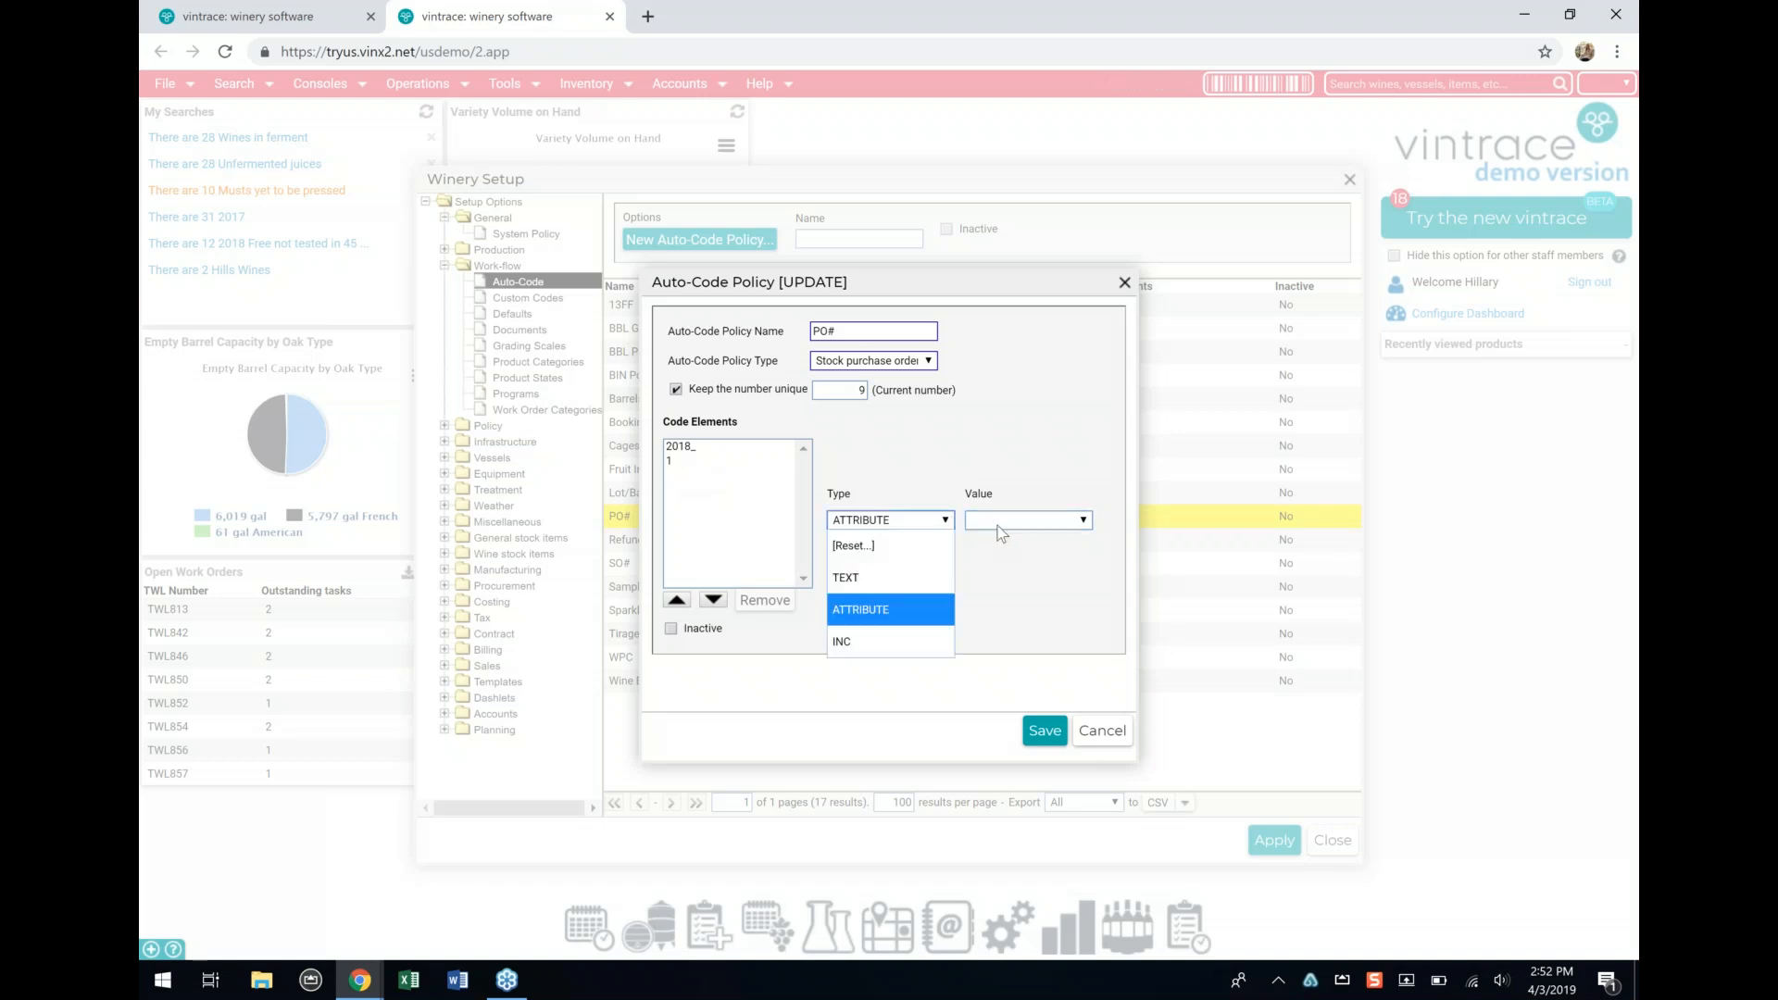
click(1027, 531)
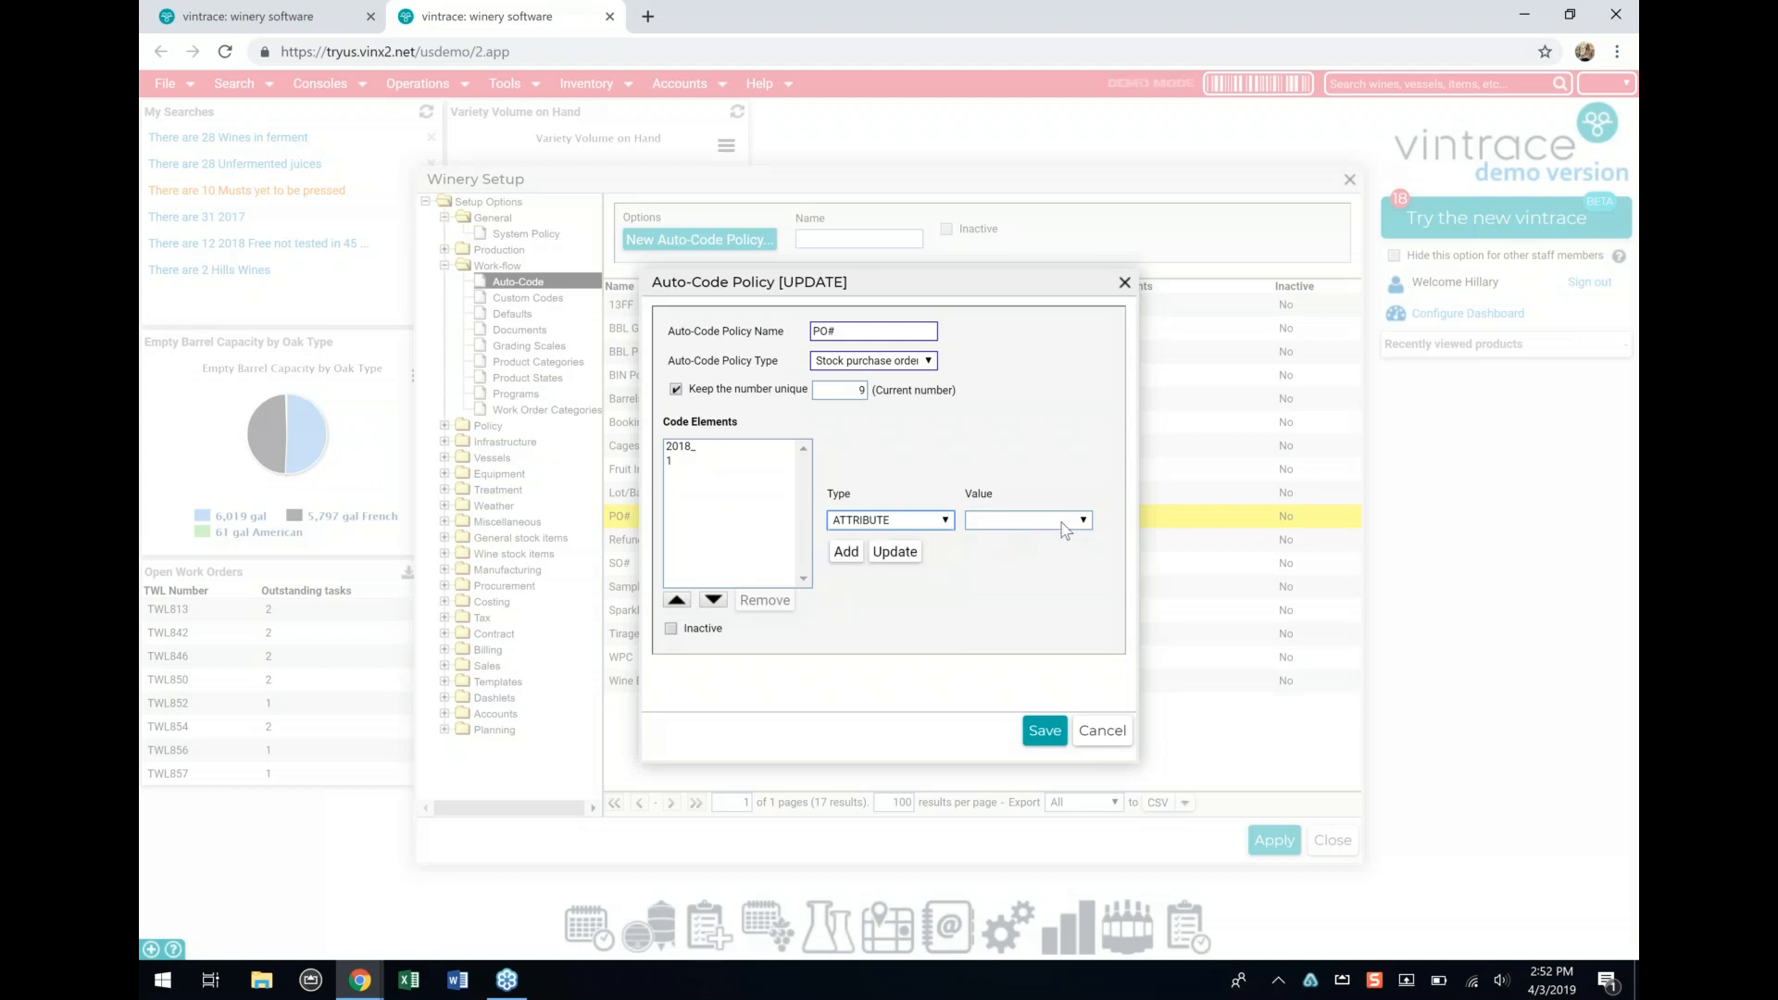
Step: Replace the policy's 2018_ text element with 2019_ and place it first among the code elements
click(697, 453)
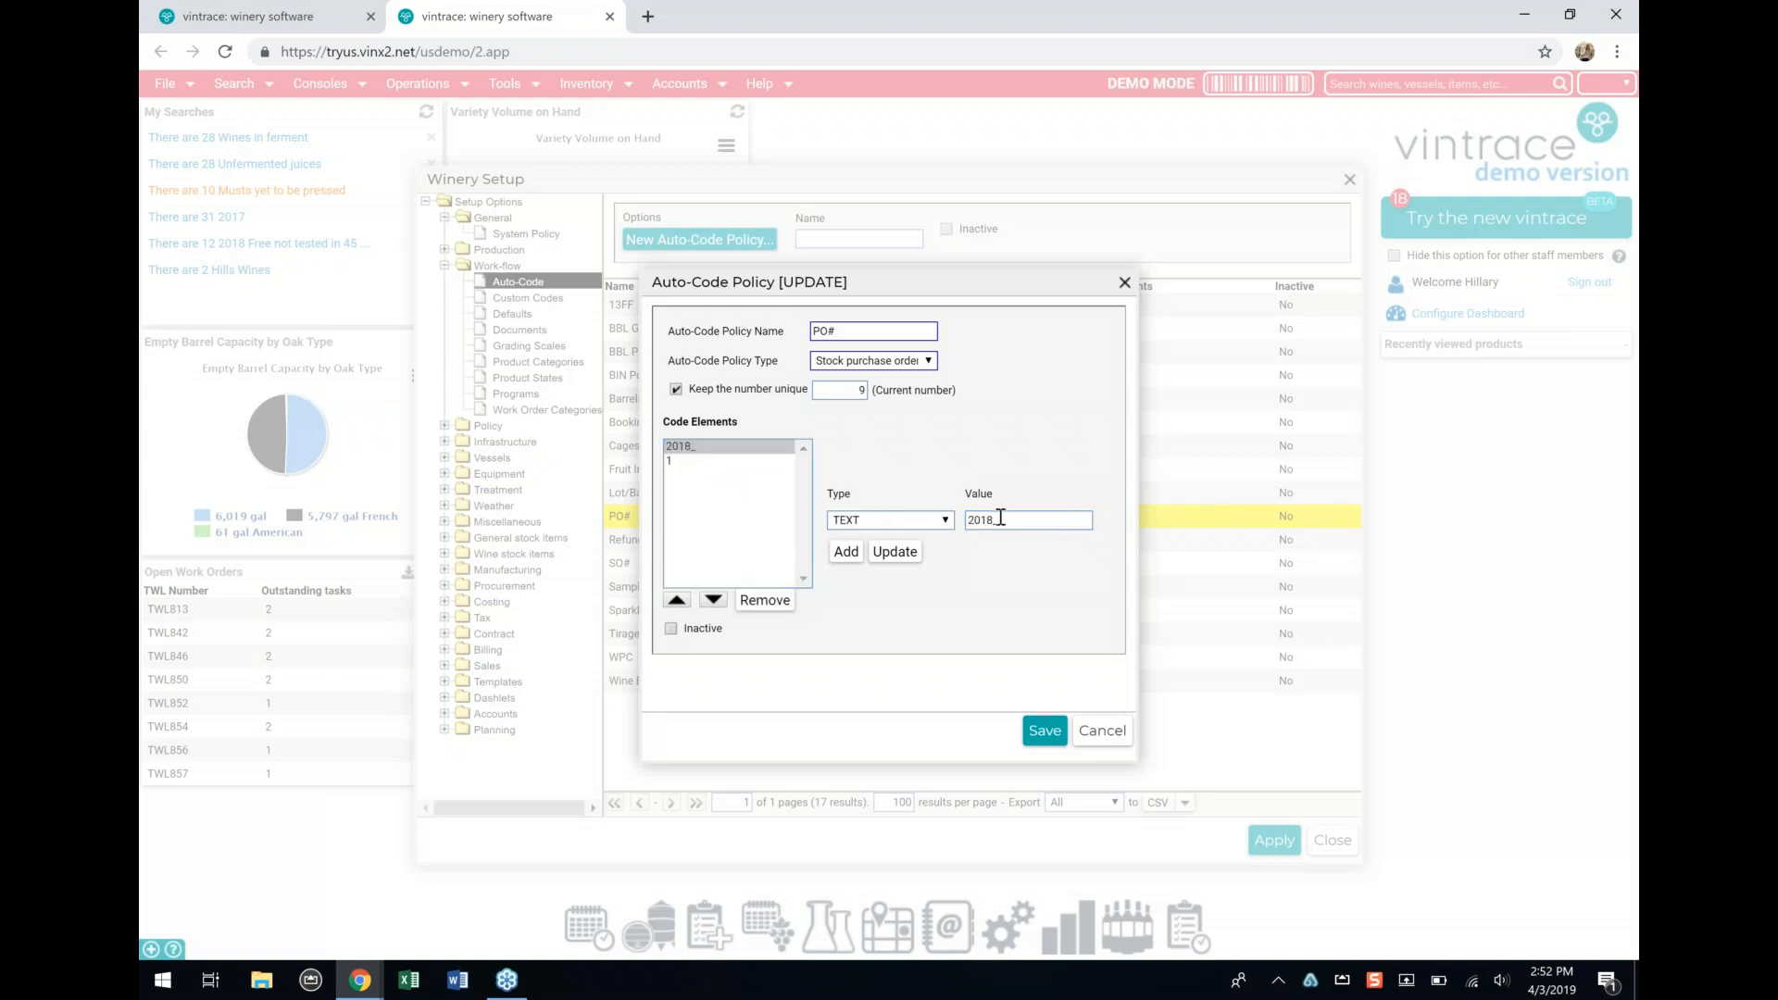
click(994, 520)
text(9)
click(846, 552)
click(724, 512)
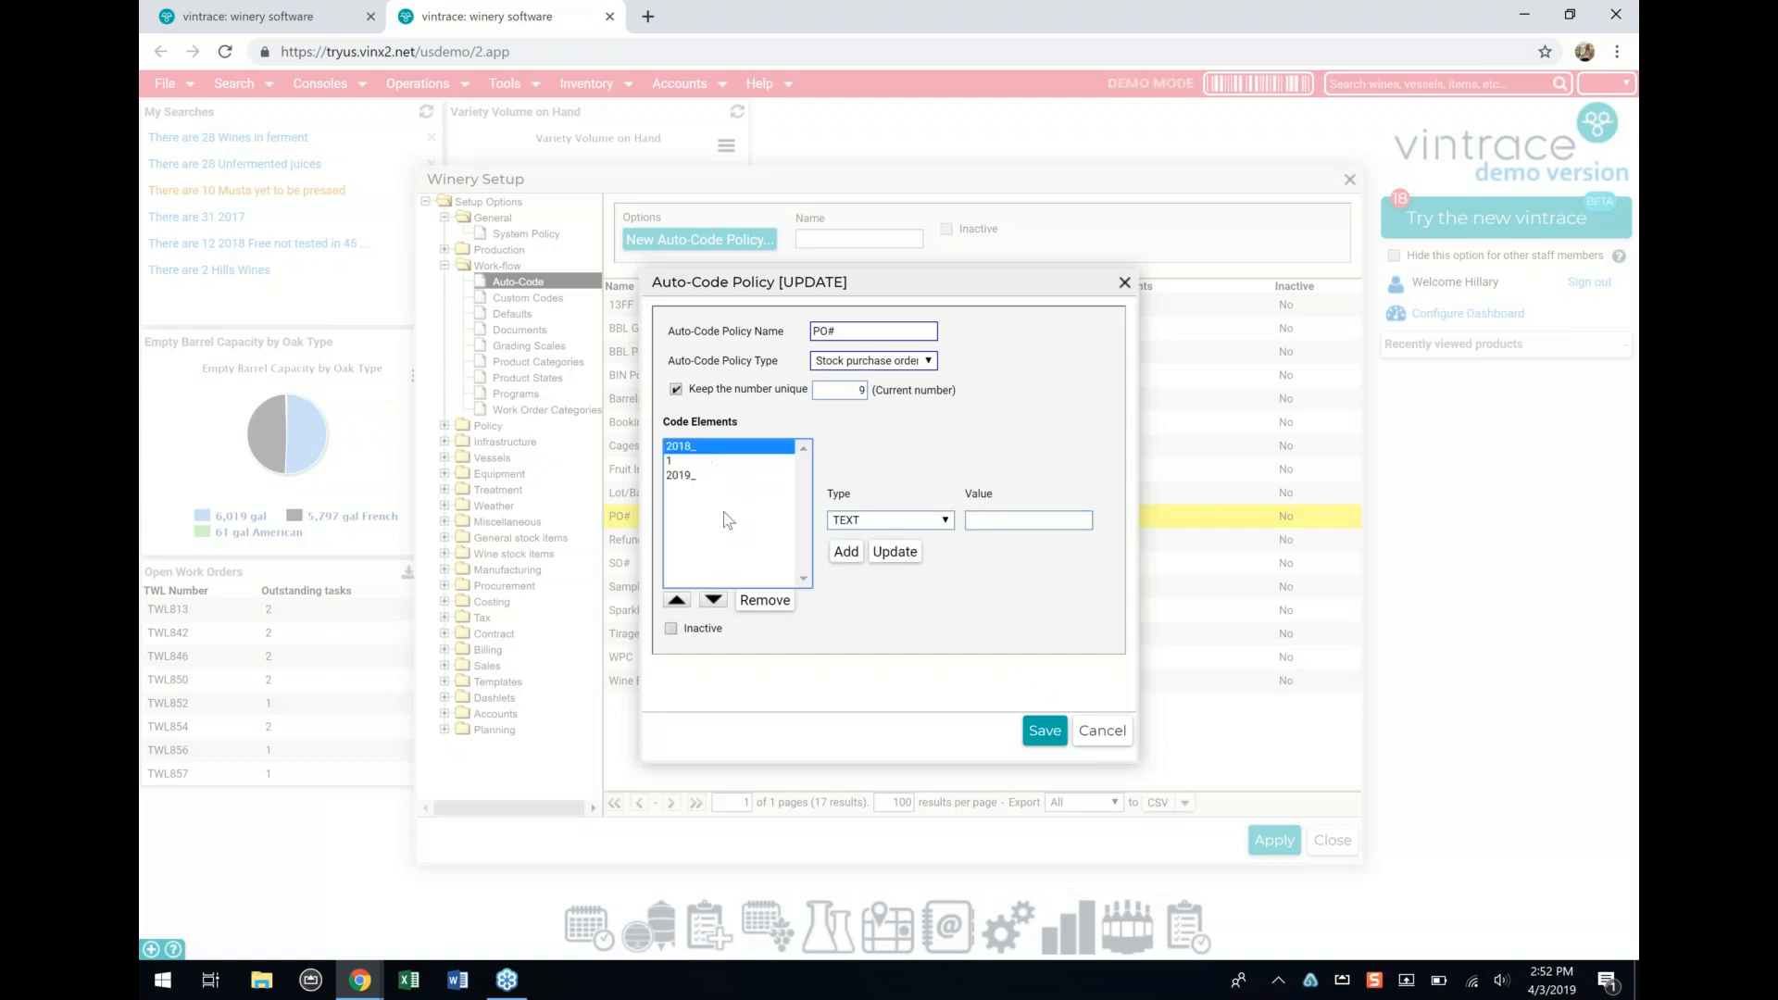
click(763, 601)
click(694, 463)
click(677, 601)
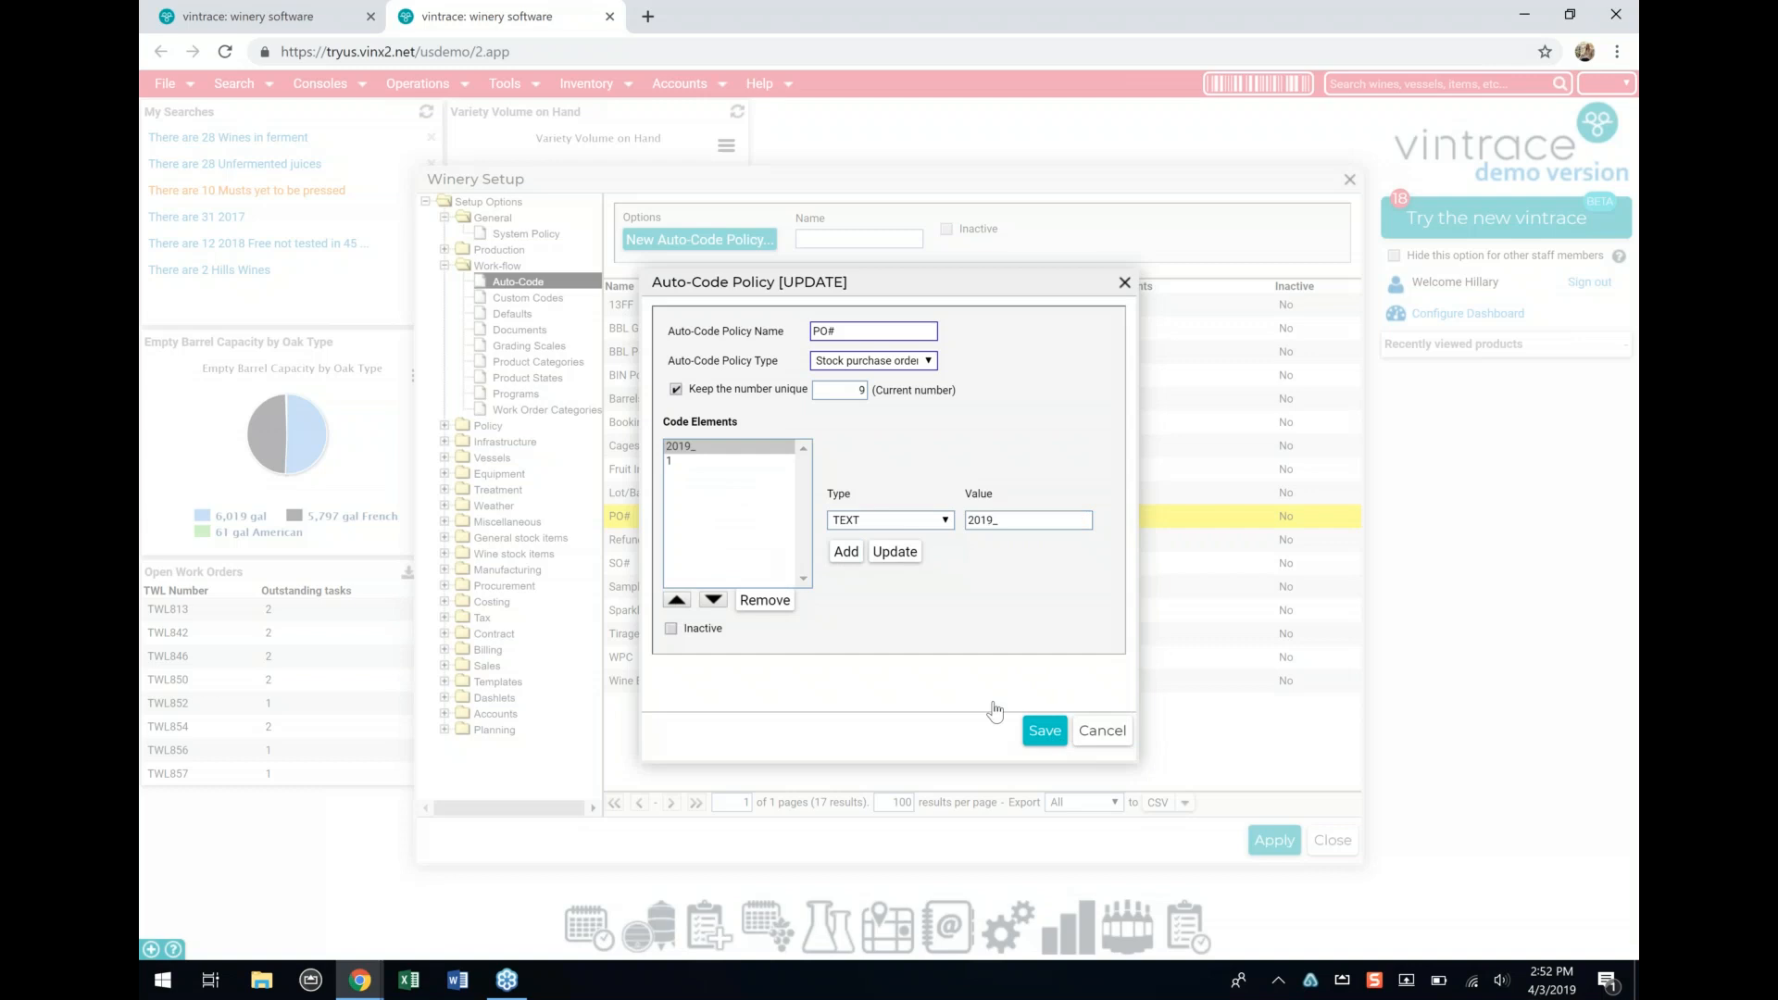
Step: Replace the policy's INC element 1 with an INC element of 0, and save and apply the auto-code changes
click(680, 462)
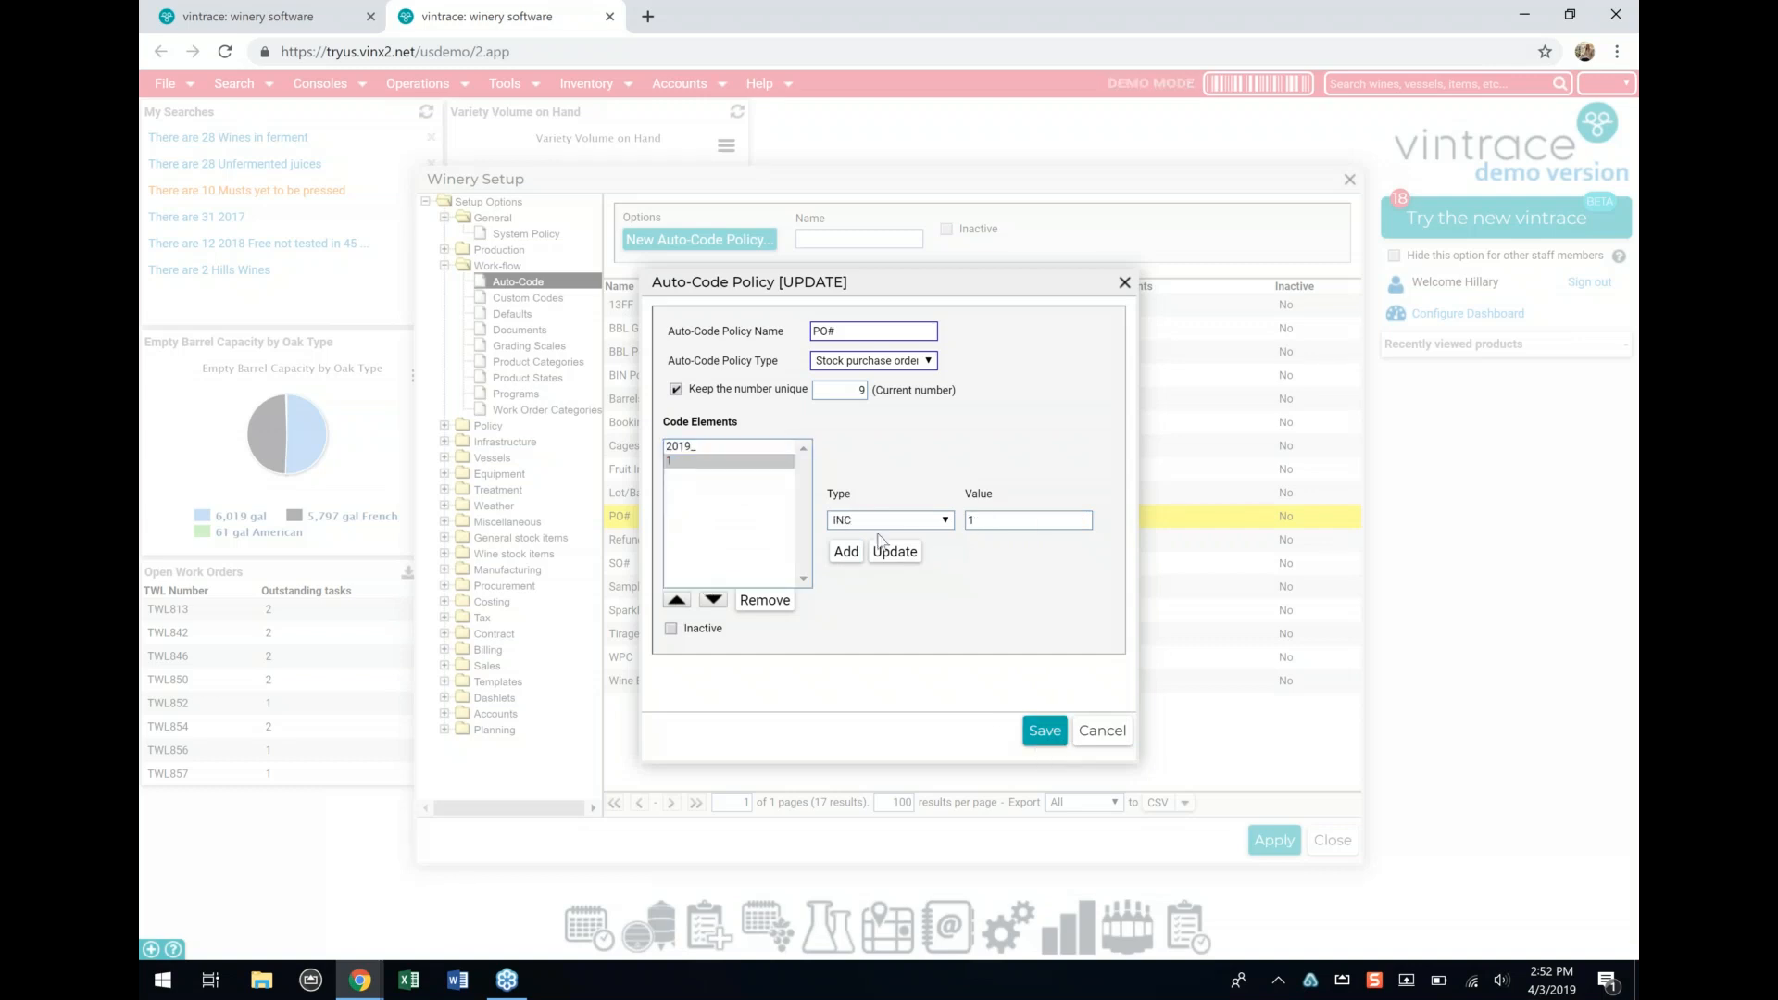
click(982, 521)
text(0)
click(846, 552)
click(704, 462)
click(765, 600)
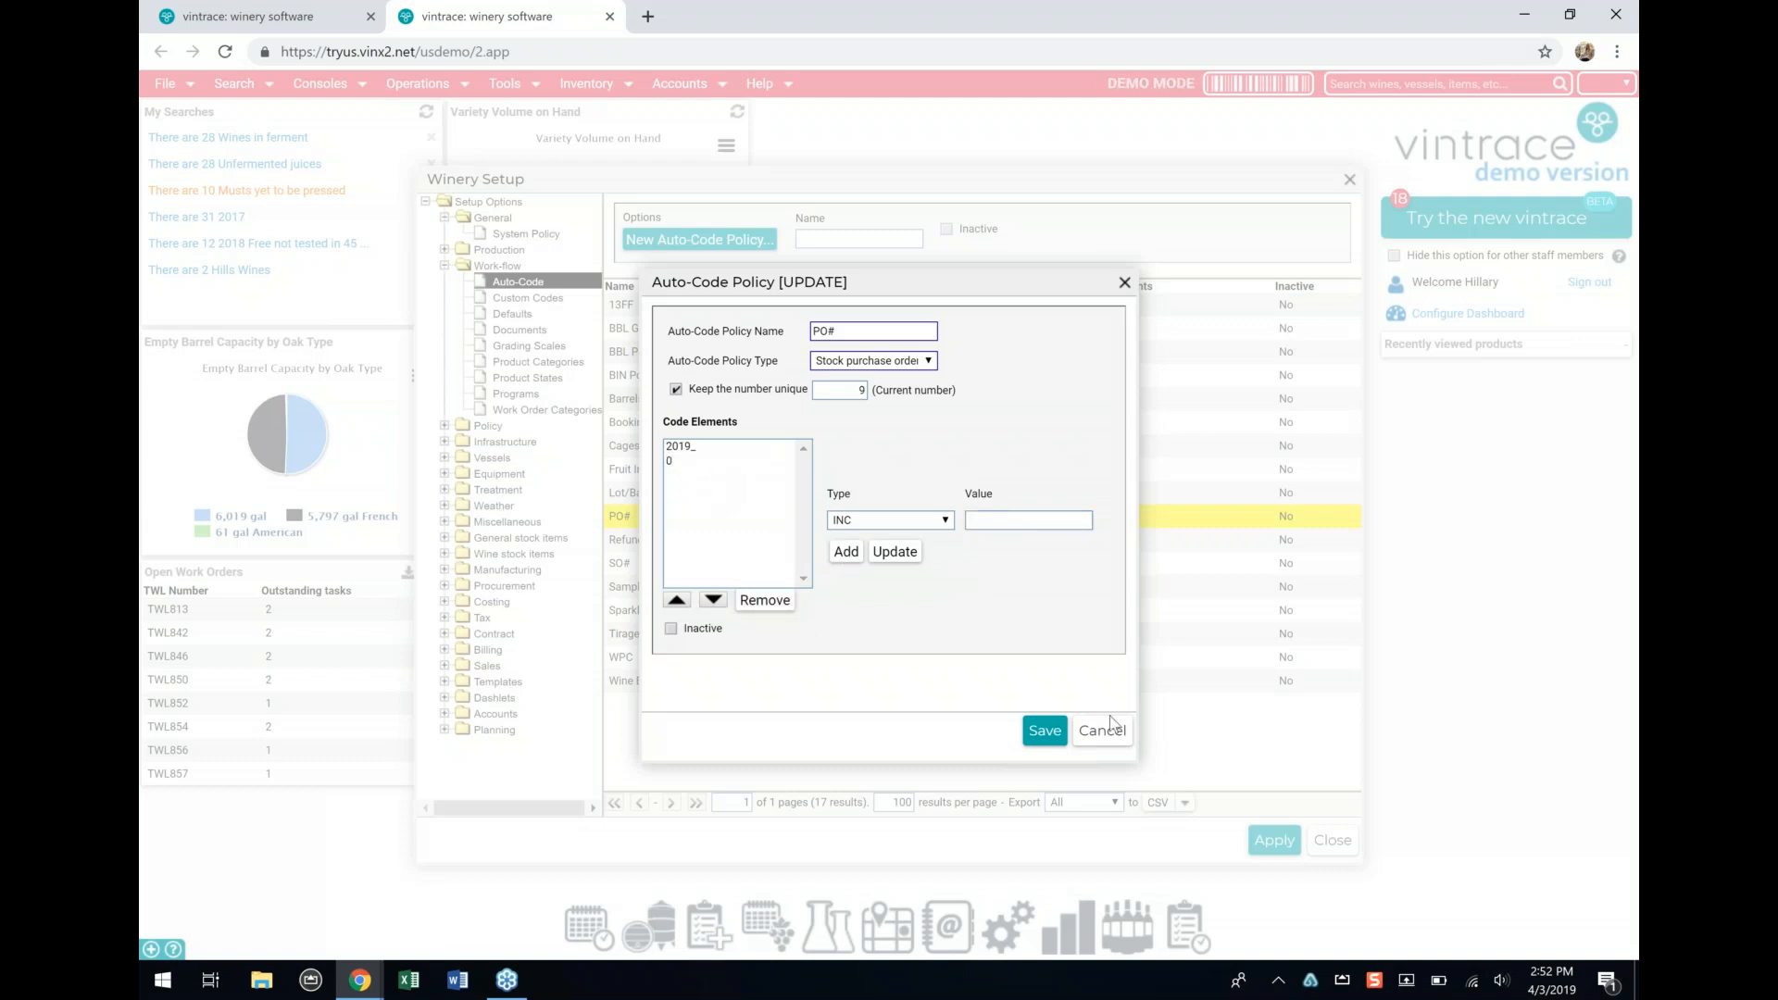
click(1045, 731)
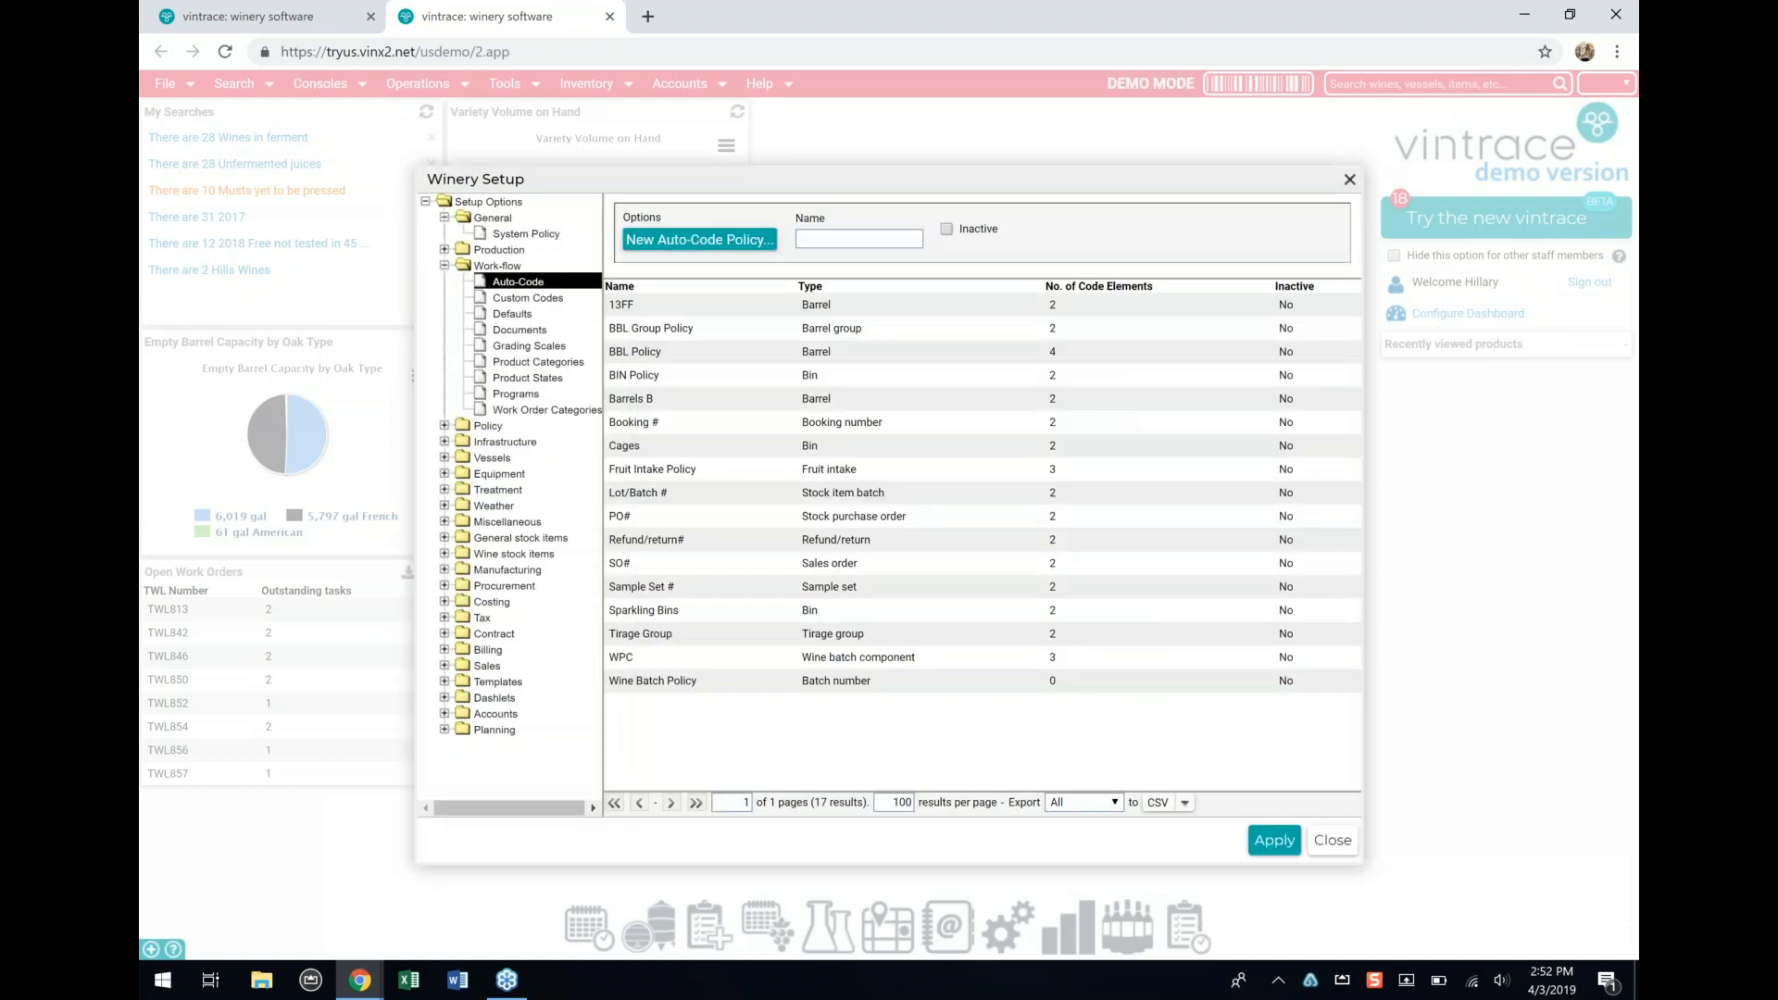
click(1274, 840)
Step: Return to the new purchase order, try out its auto code option for the PO#, and set the vendor to ATP
click(293, 17)
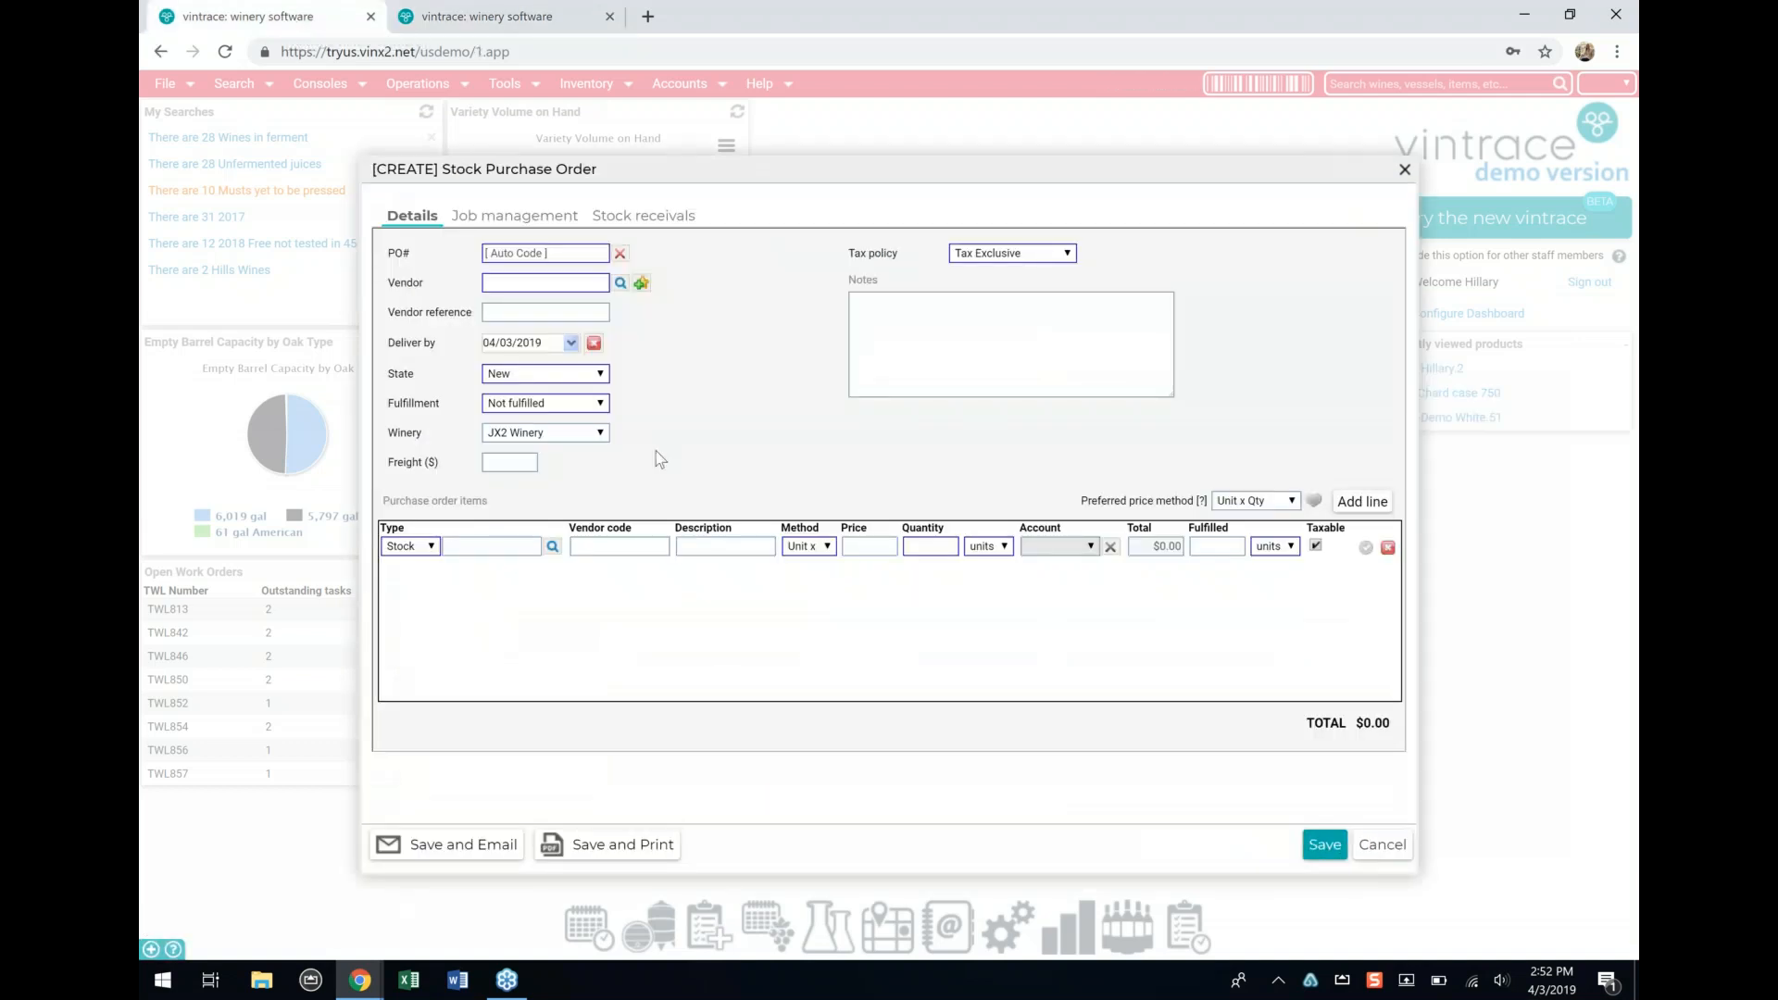
click(620, 255)
click(620, 254)
click(621, 283)
click(611, 439)
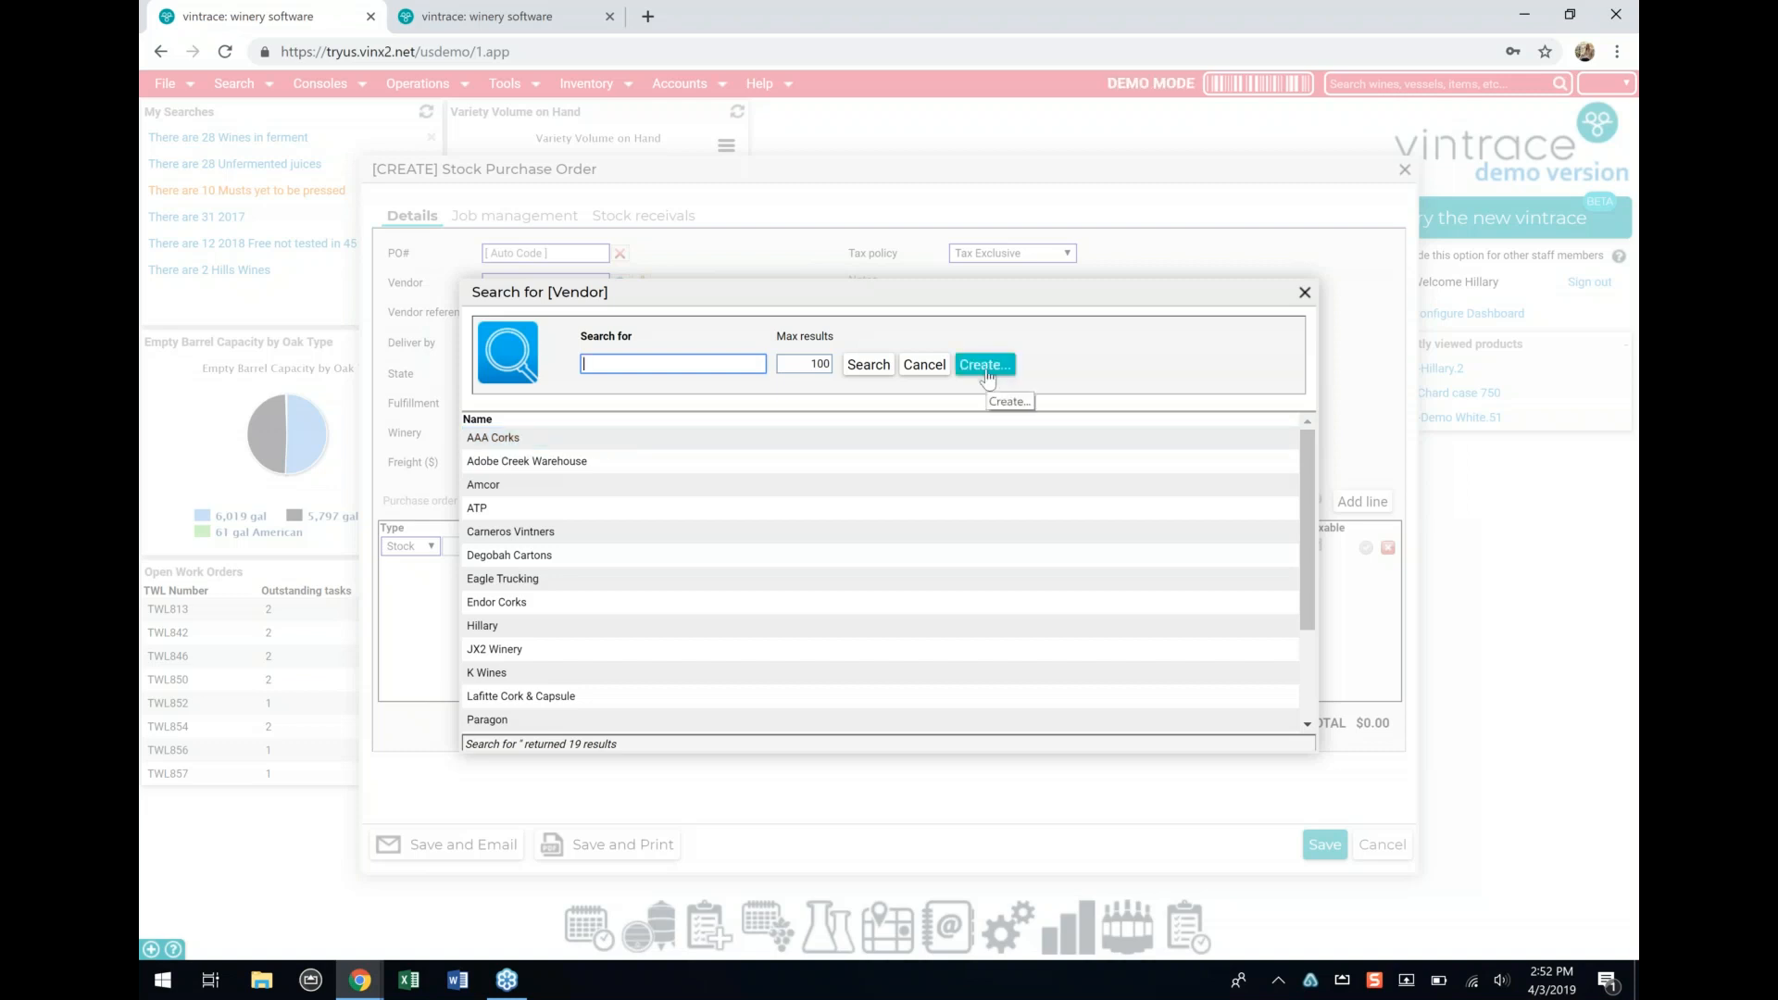
double_click(718, 510)
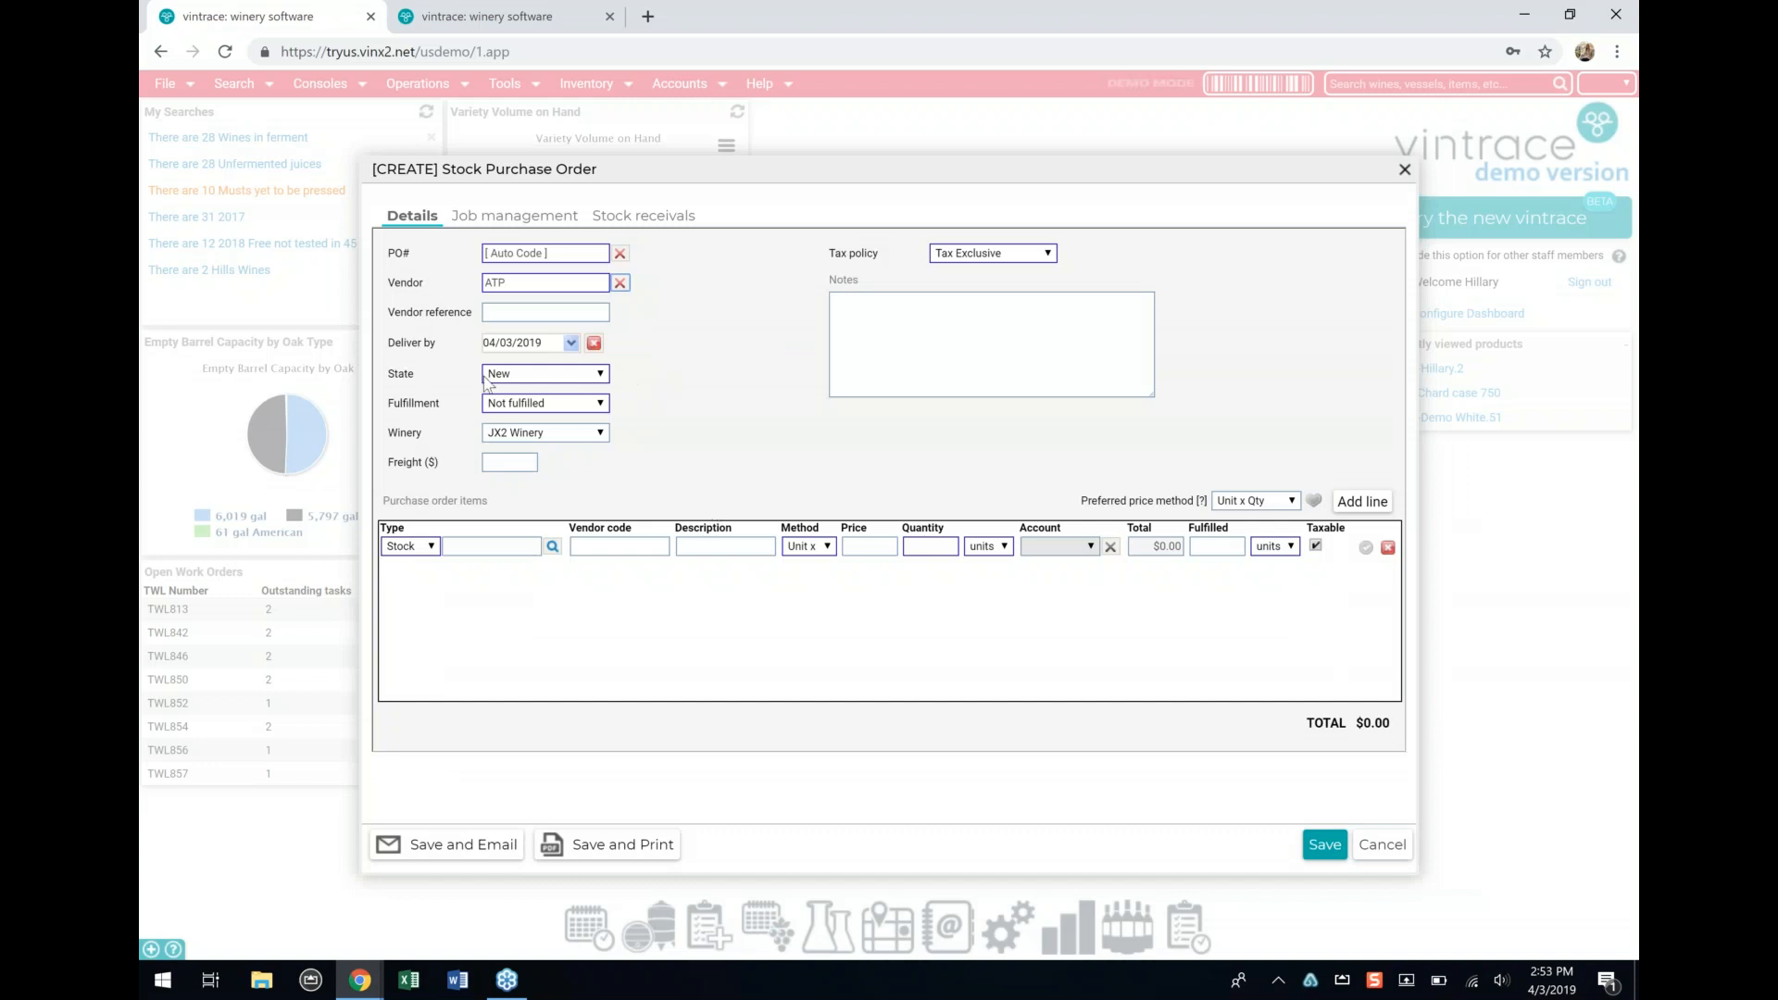
Step: Set the purchase order's deliver-by date to 04/05/2019 and its freight to 100
click(571, 342)
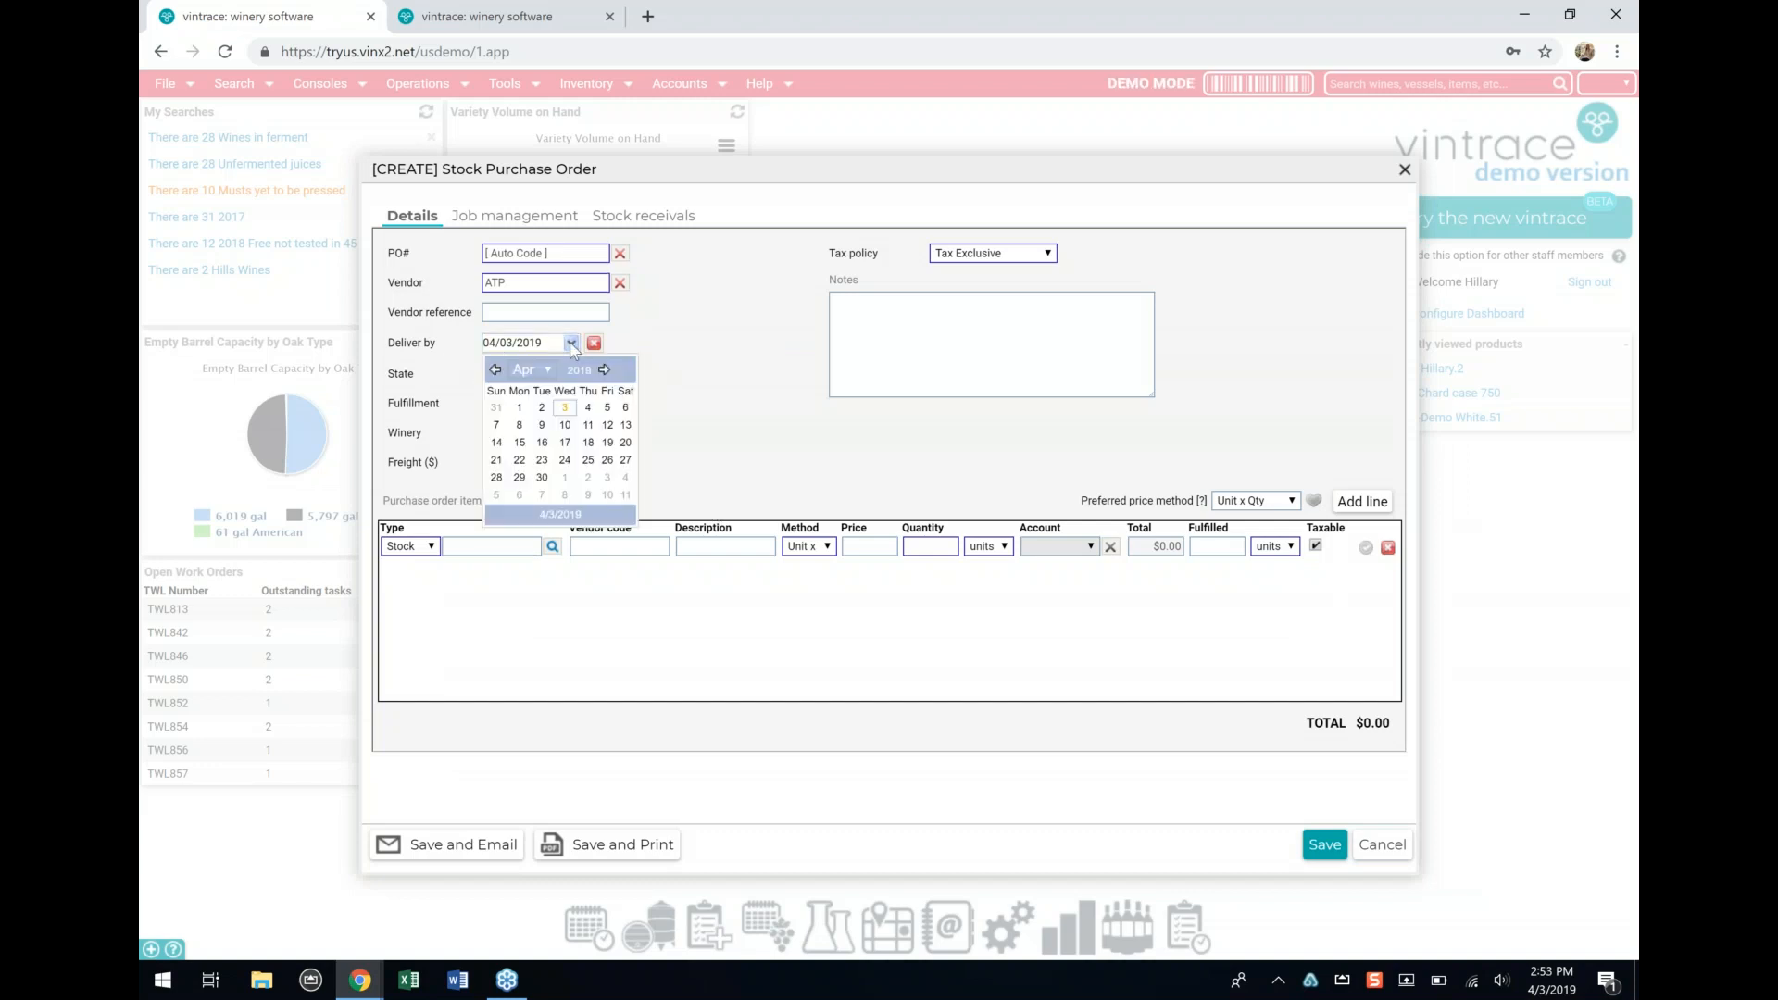
click(608, 408)
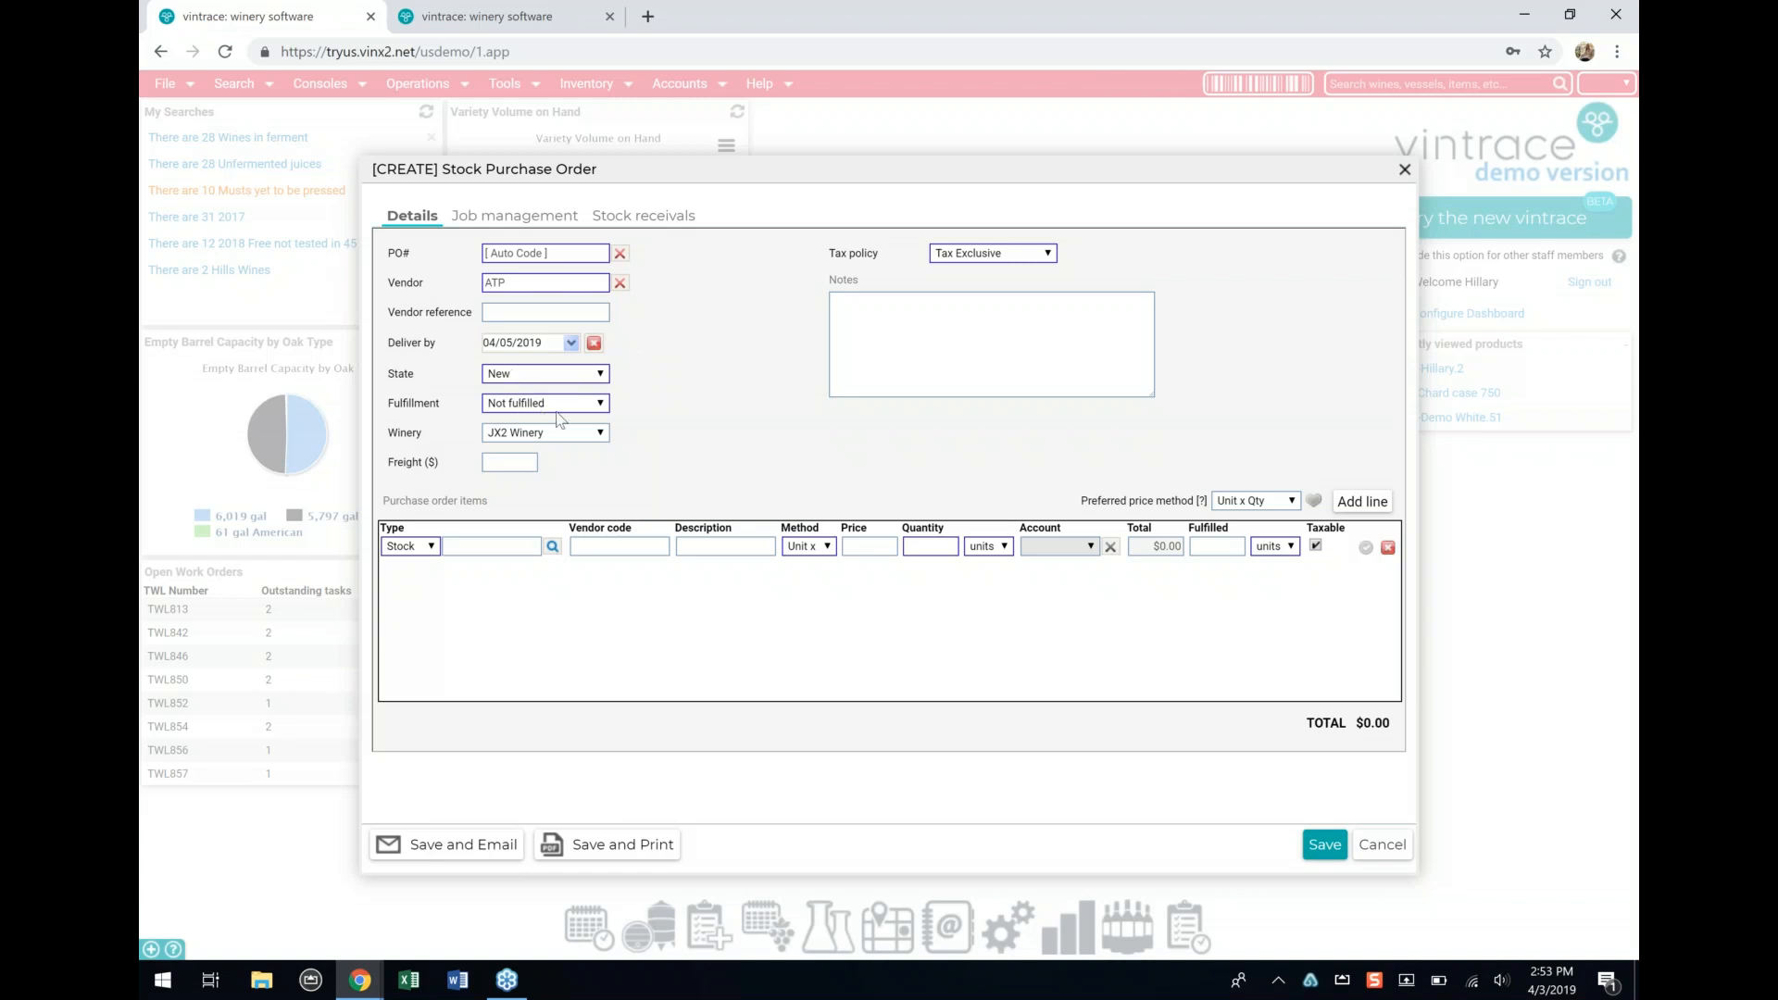
click(507, 465)
text(100)
Step: Enter stock item ADD/DAP on the purchase order's first line with a quantity of 25 kg
click(483, 546)
text(add/dap)
key(Tab)
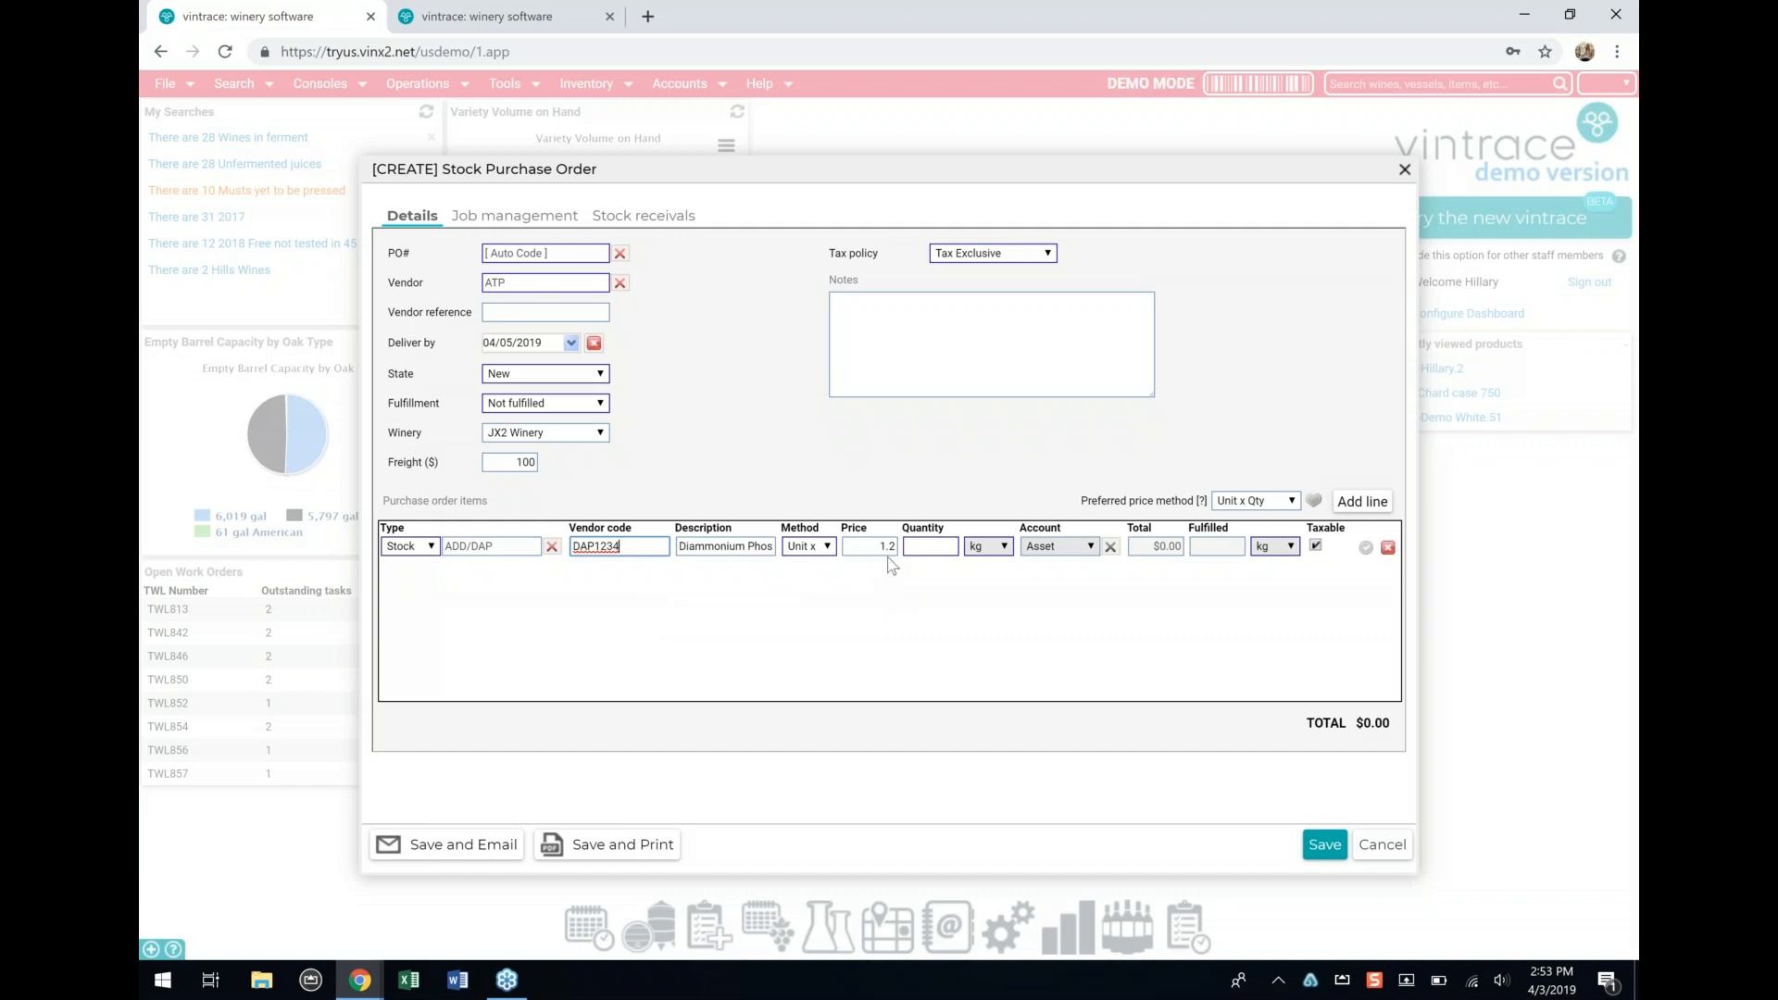
click(945, 550)
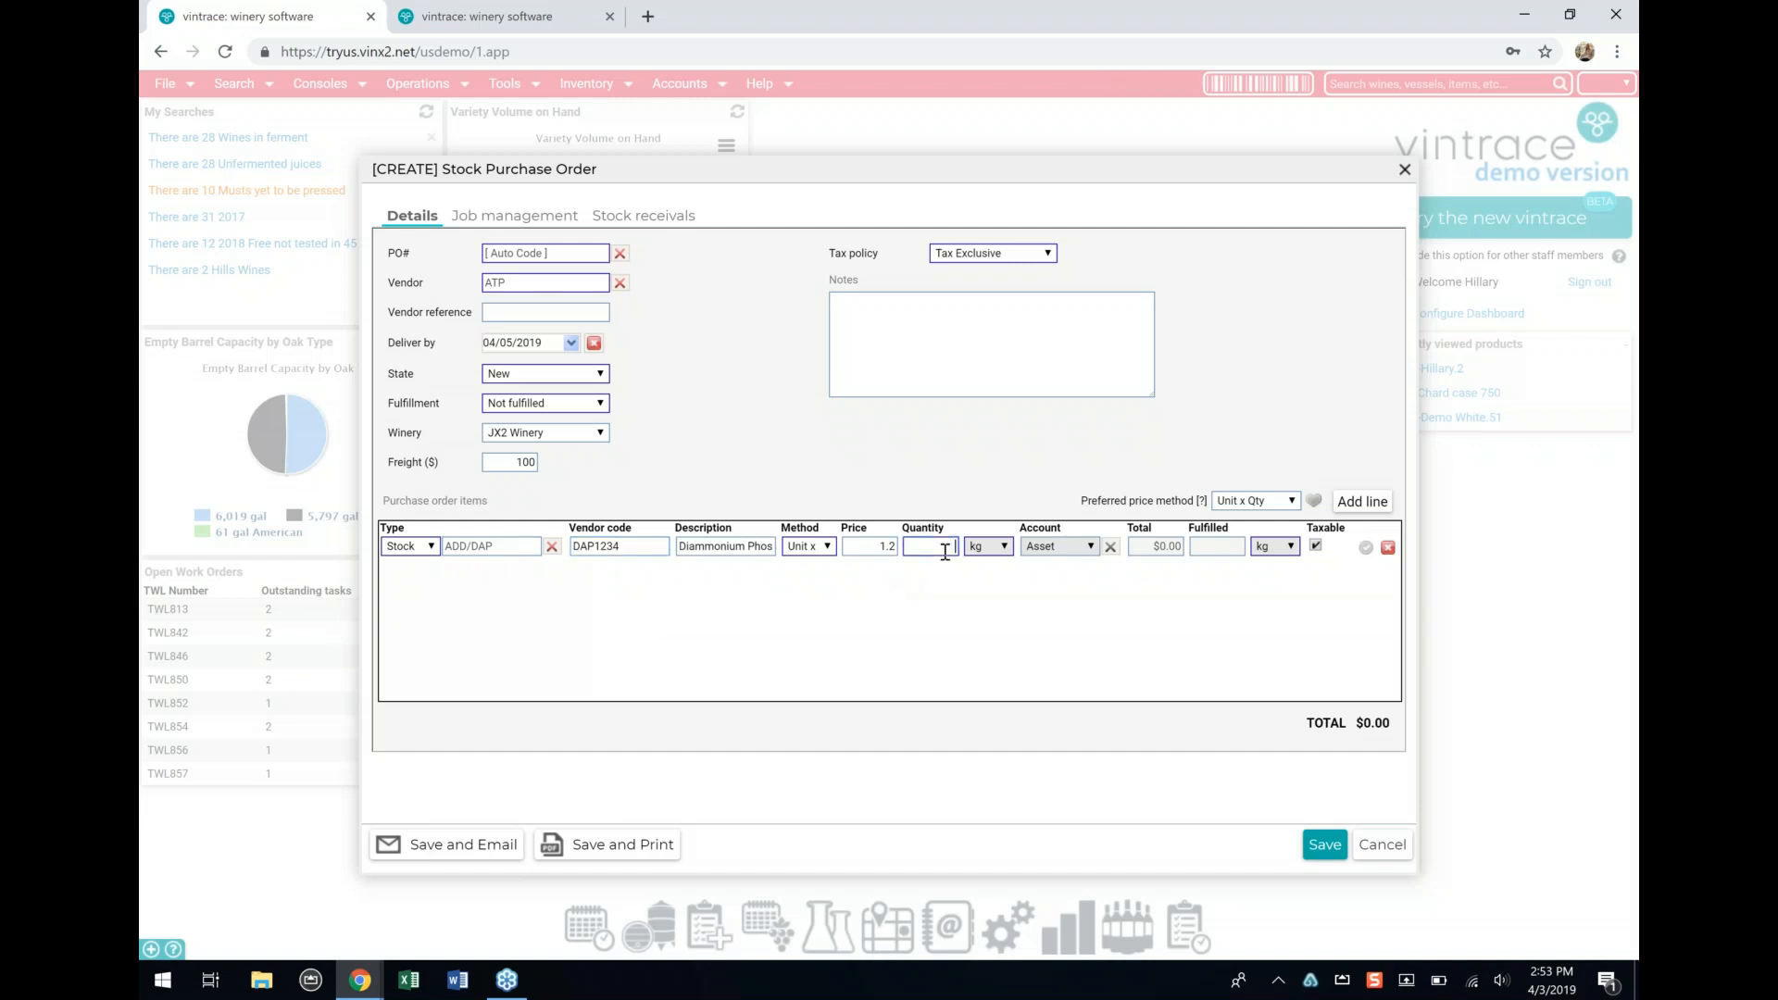
text(25)
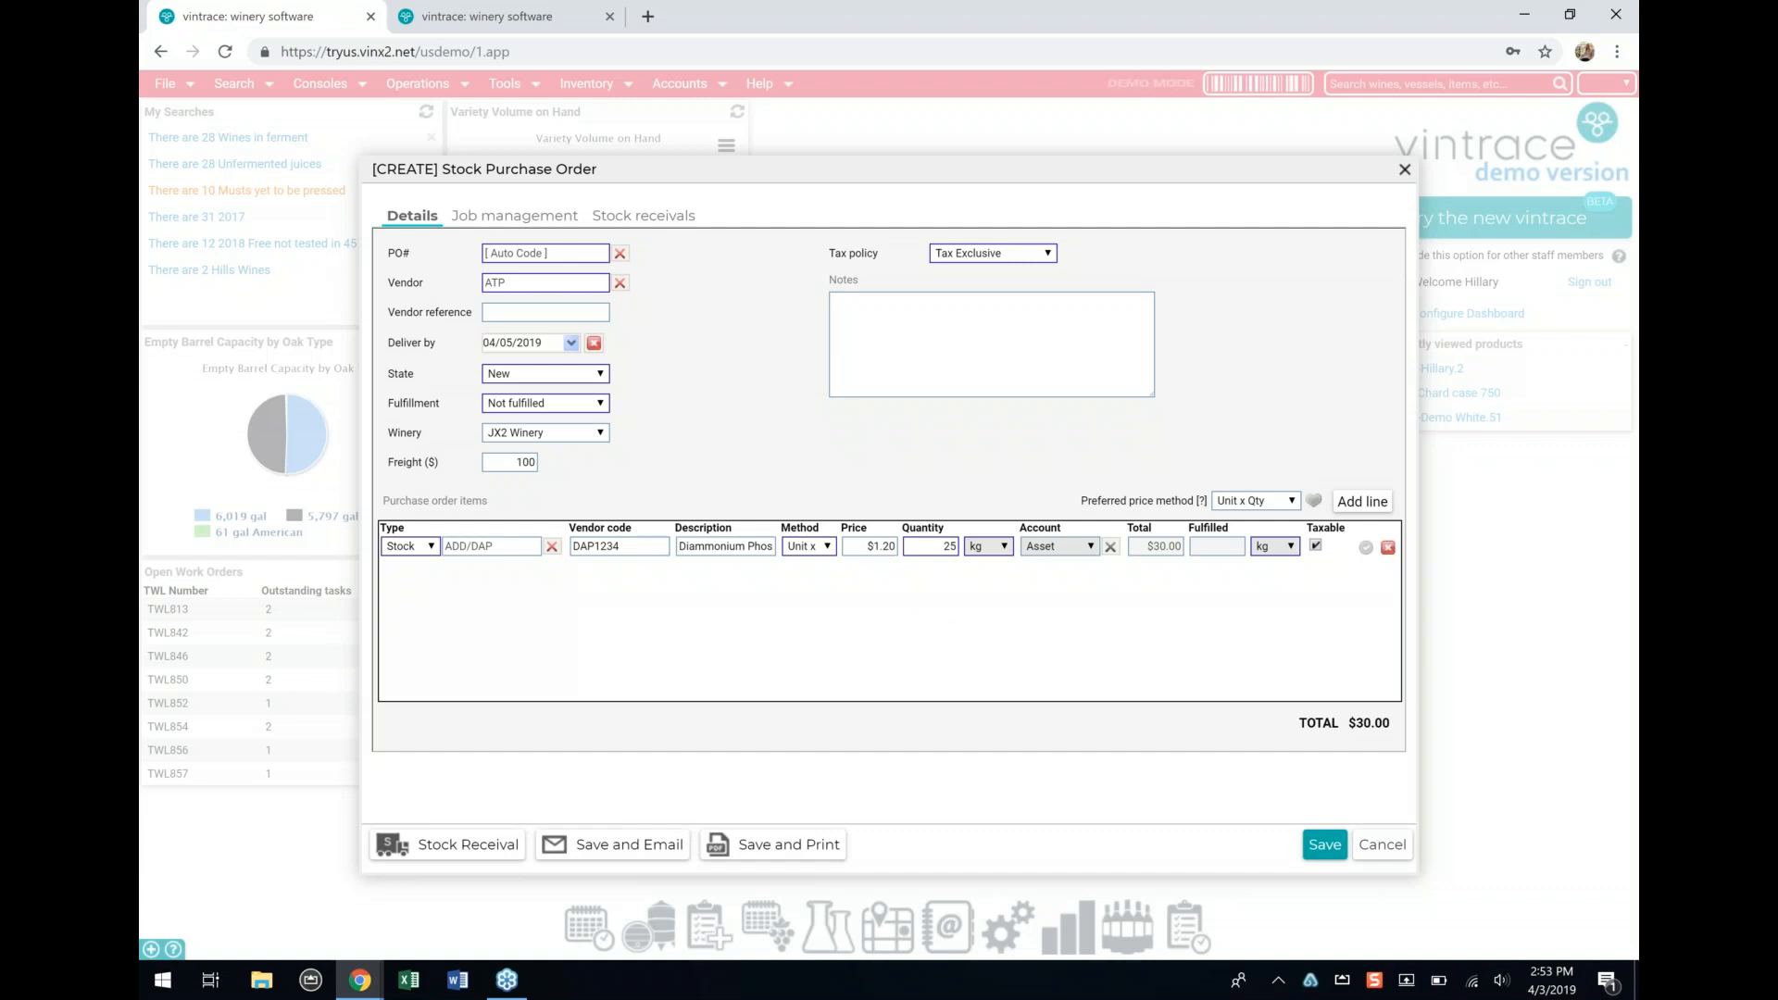
click(921, 351)
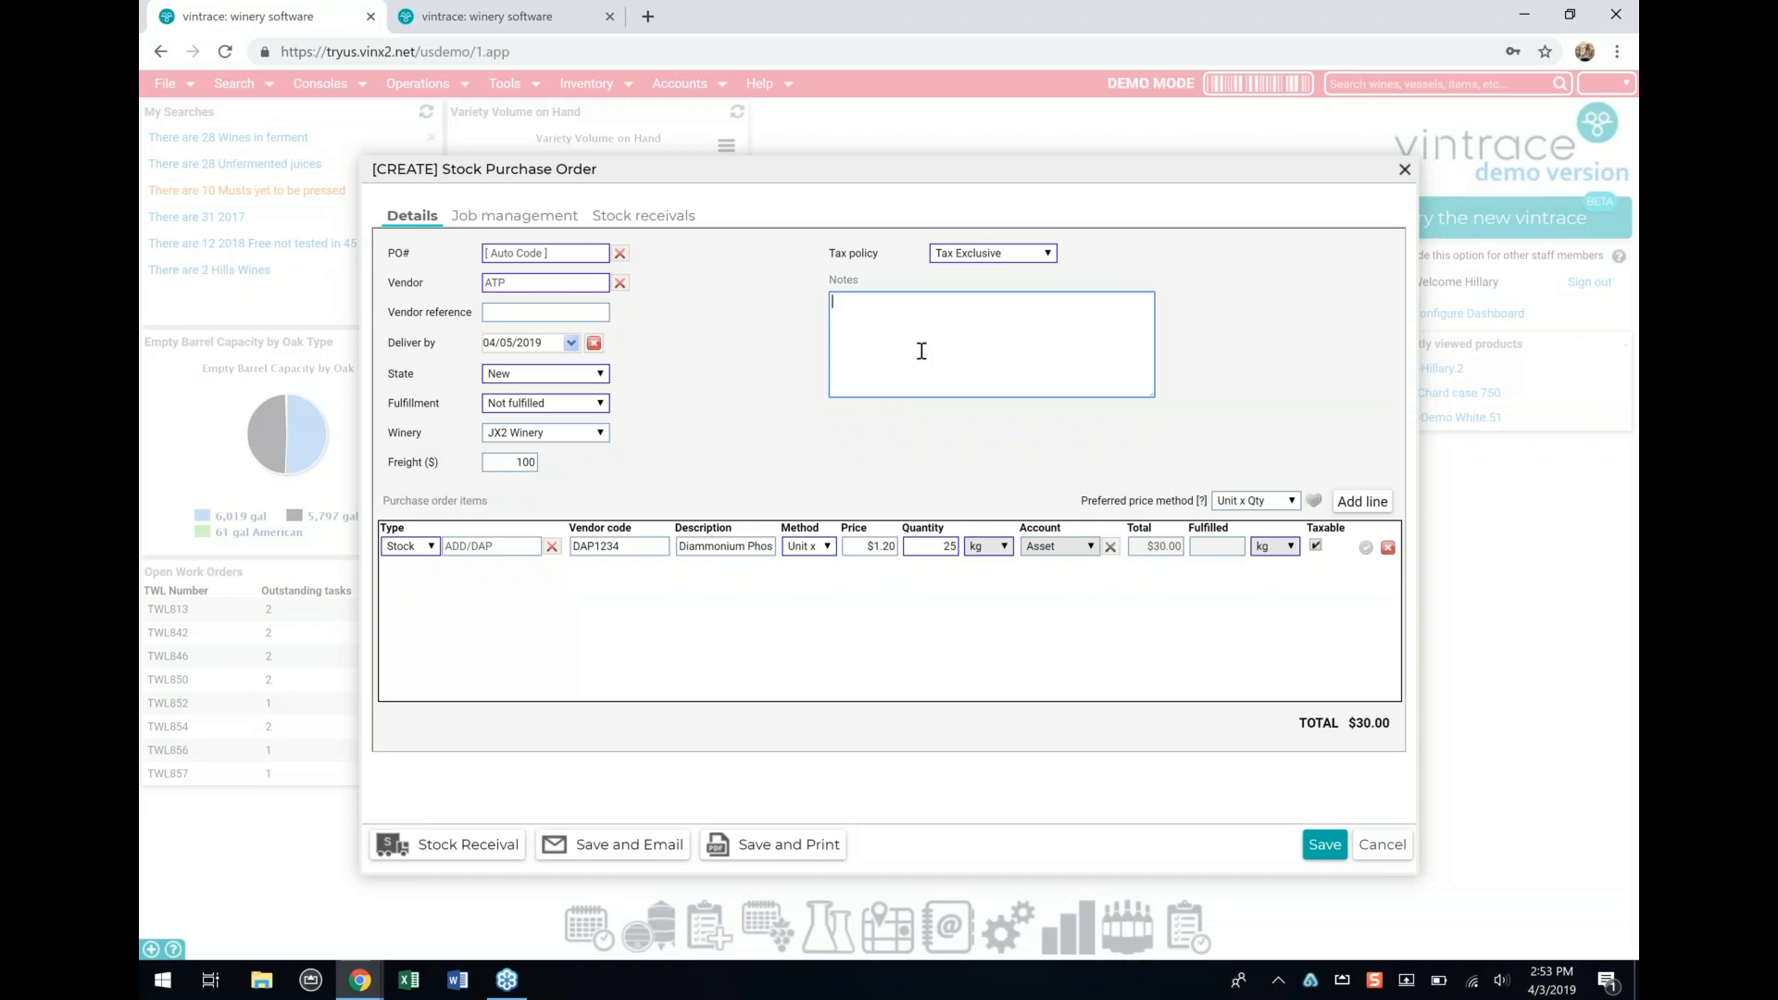
Step: Add a line for ADD/KMBS at price 6.5 and quantity 10 kg, and save and print the purchase order
click(1349, 504)
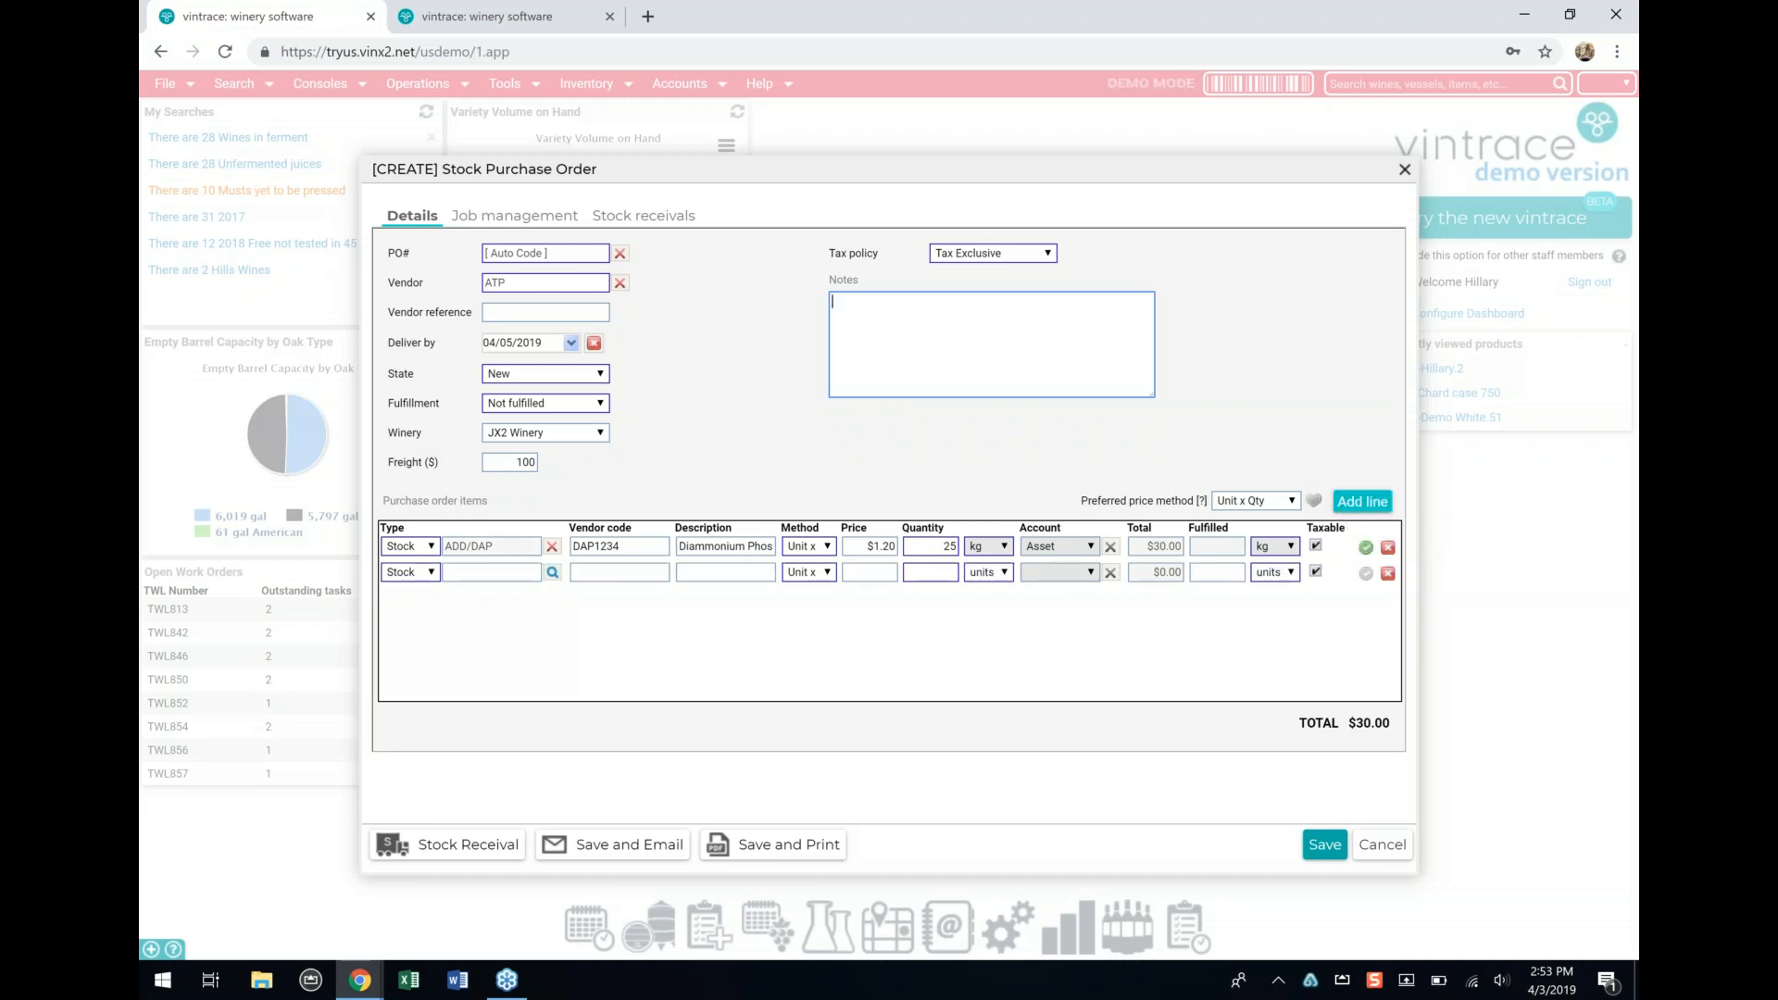
click(473, 571)
text(add/kmbs)
key(Tab)
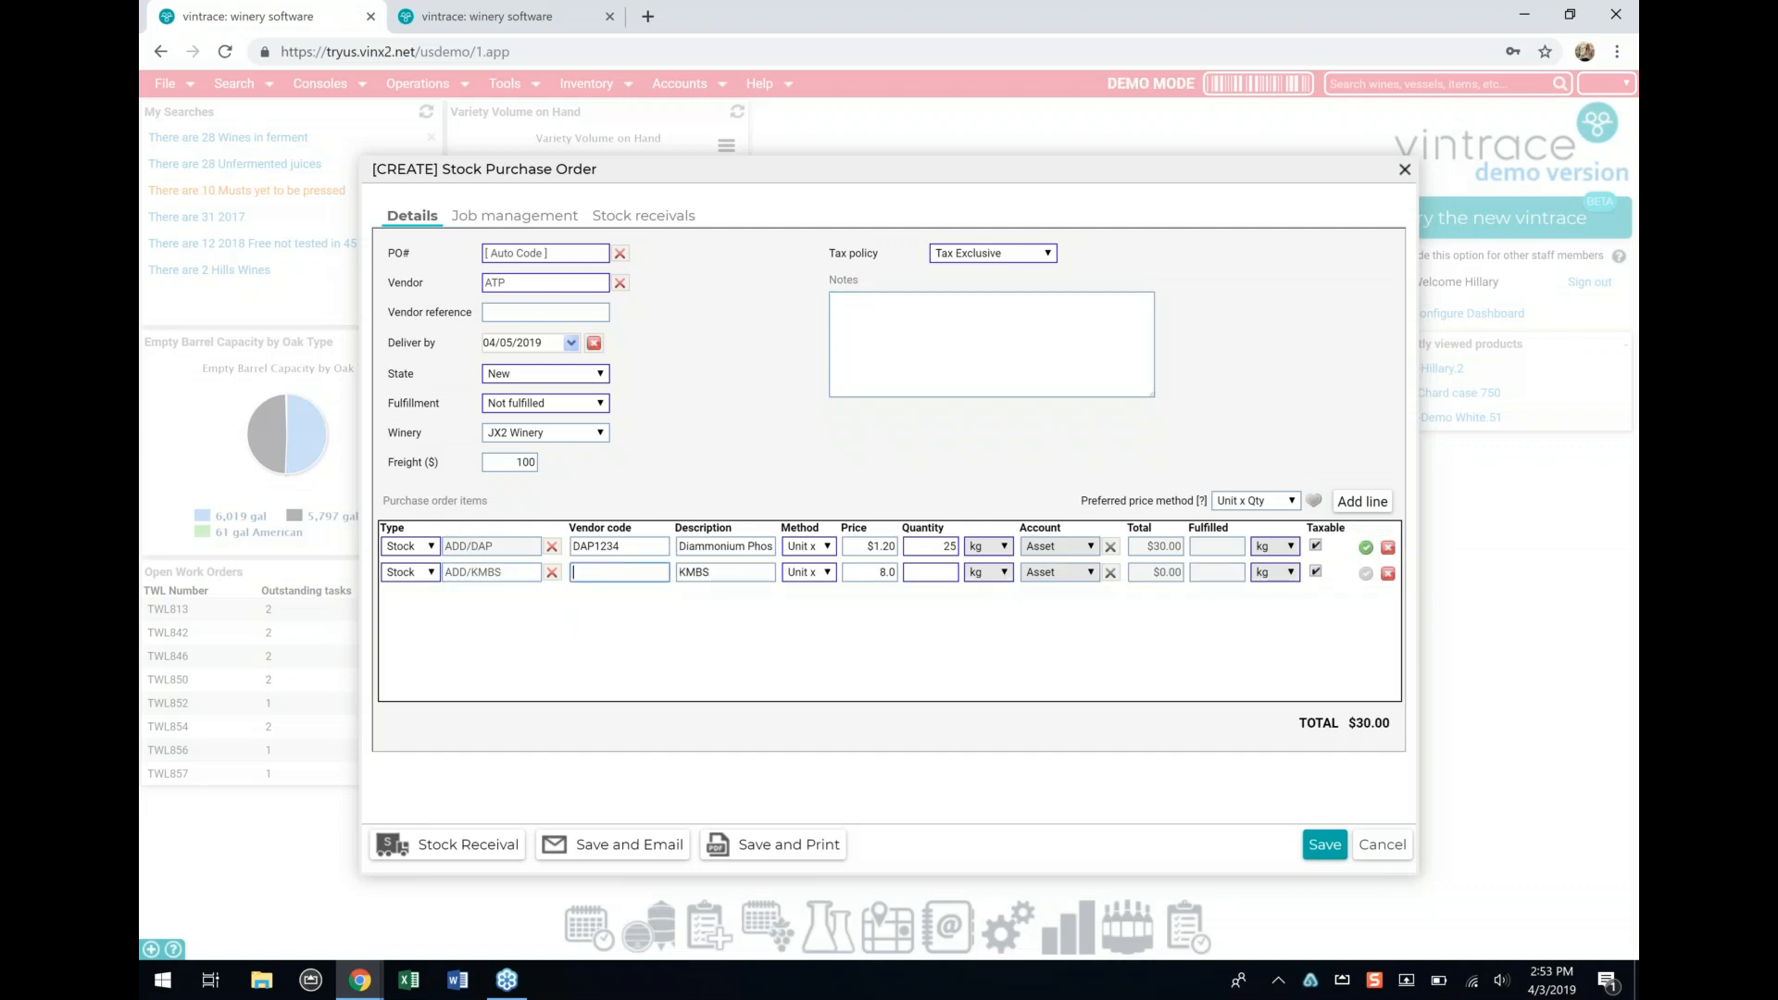
click(886, 576)
key(ctrl+a)
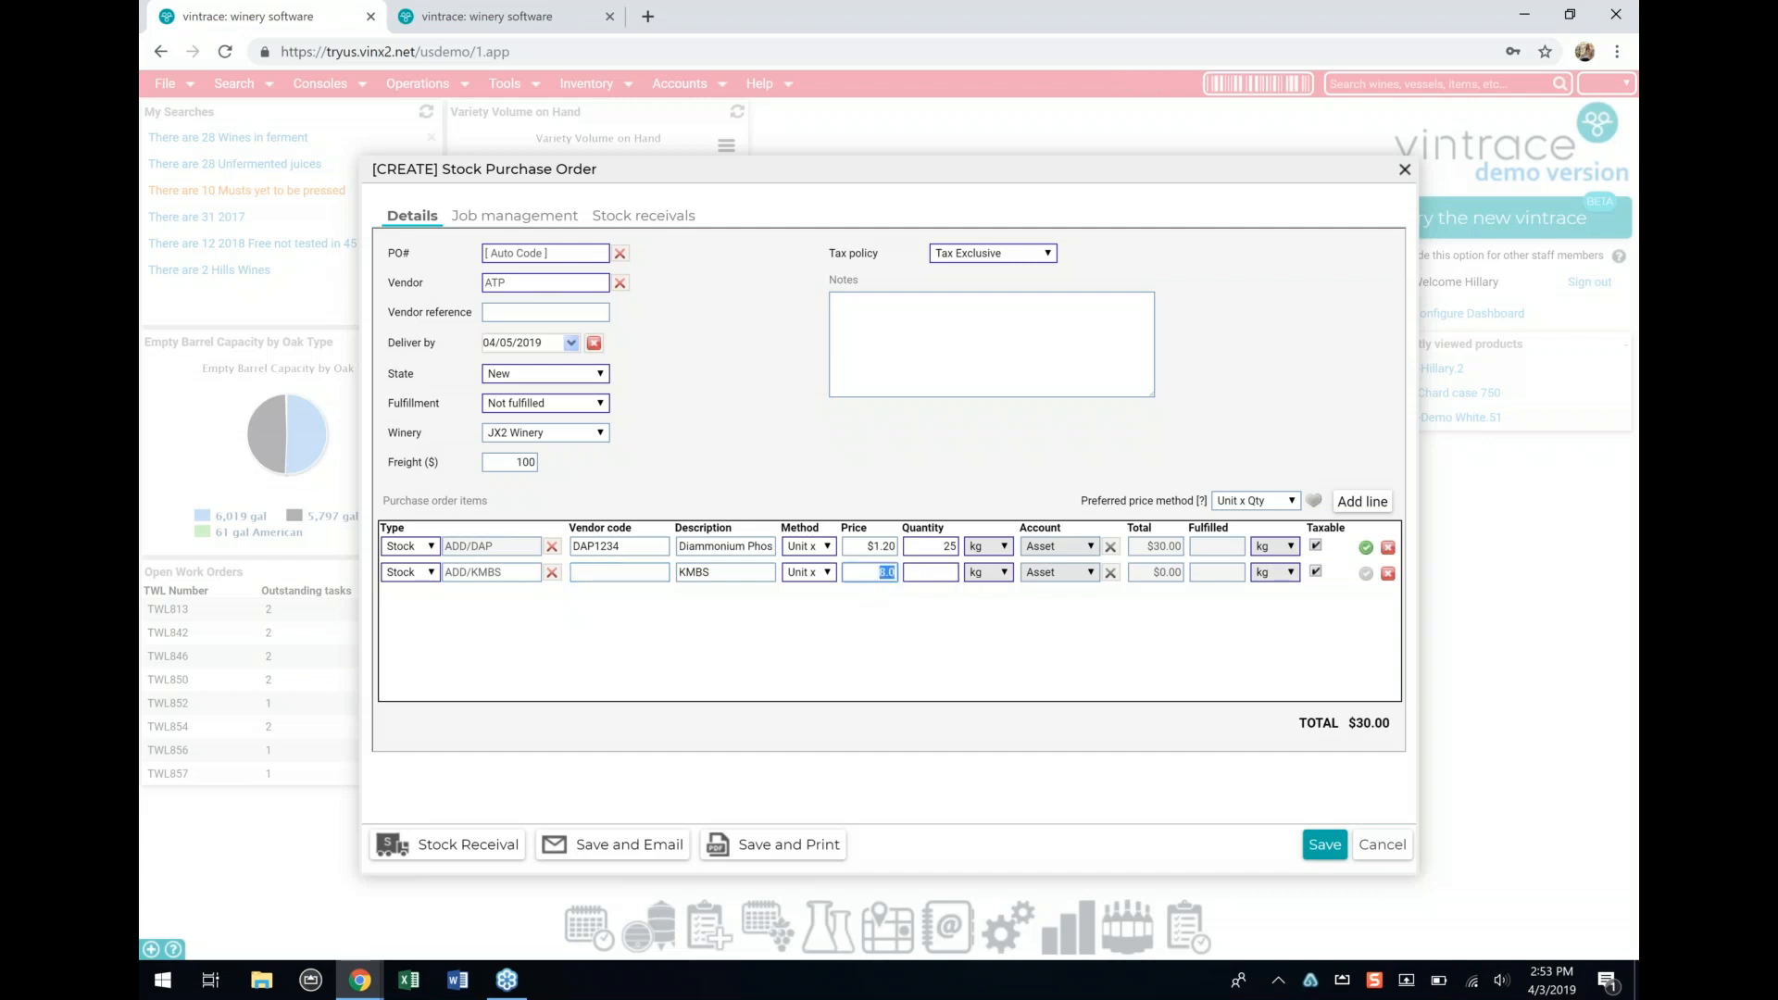
text(6.5)
click(925, 576)
text(10)
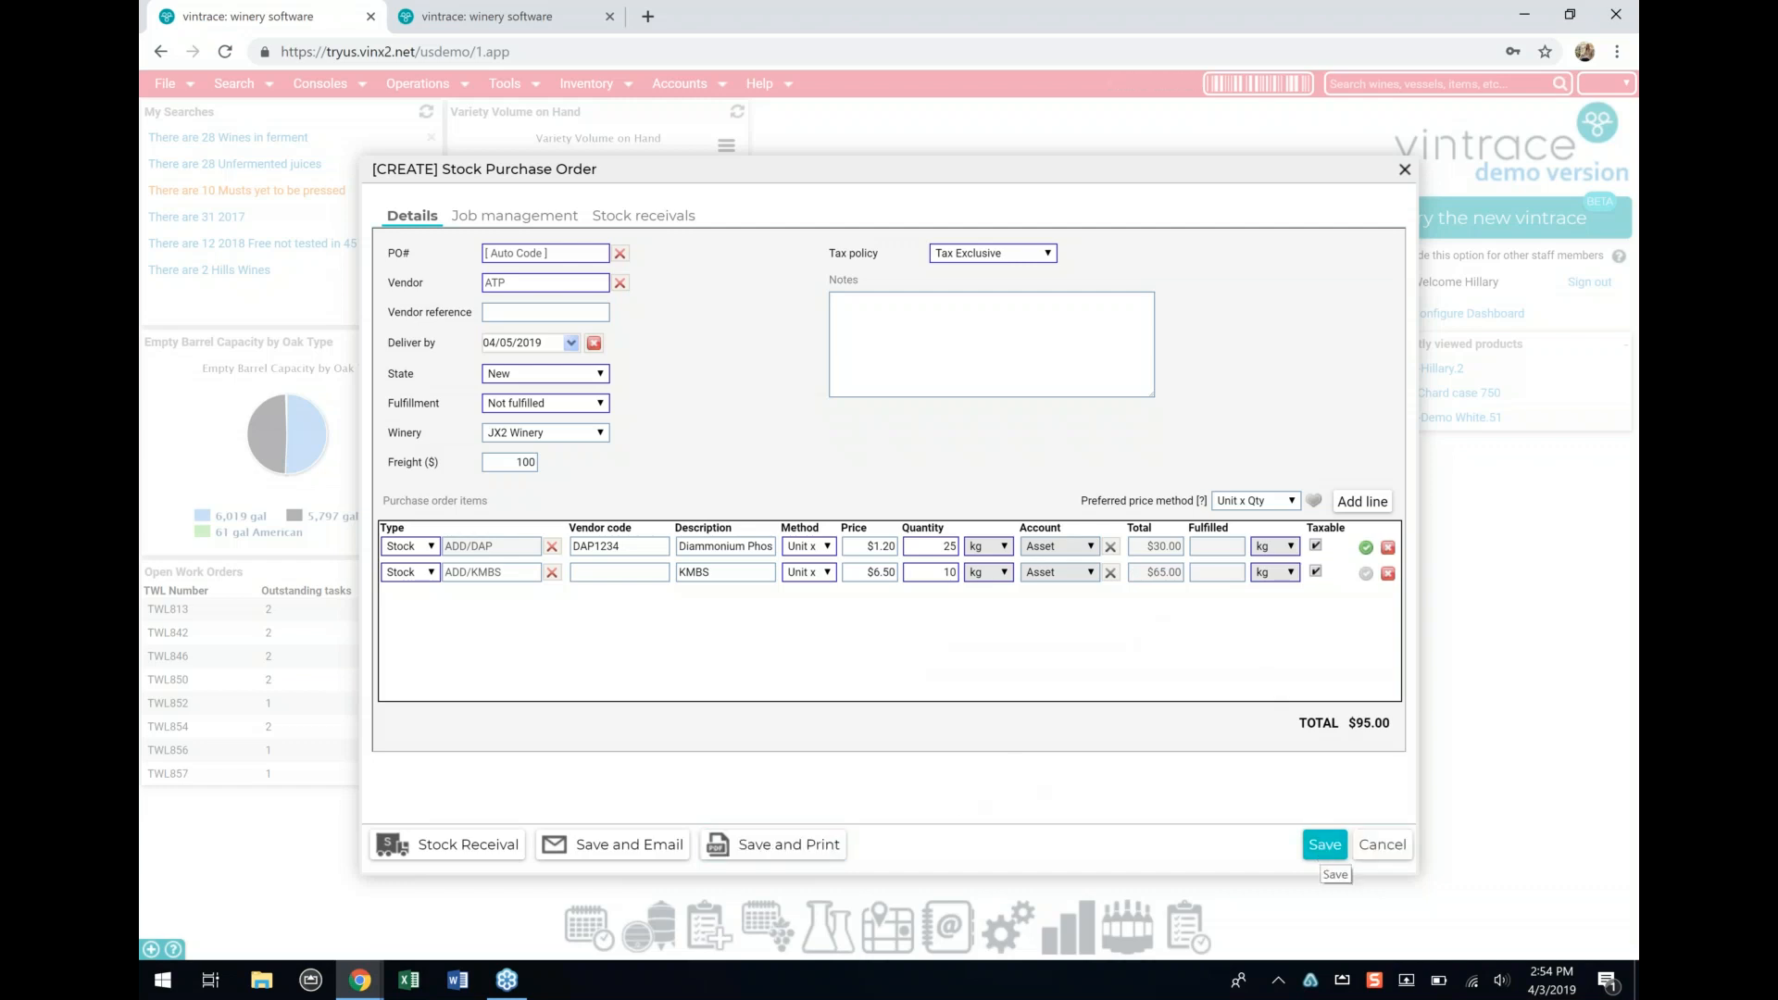
click(802, 856)
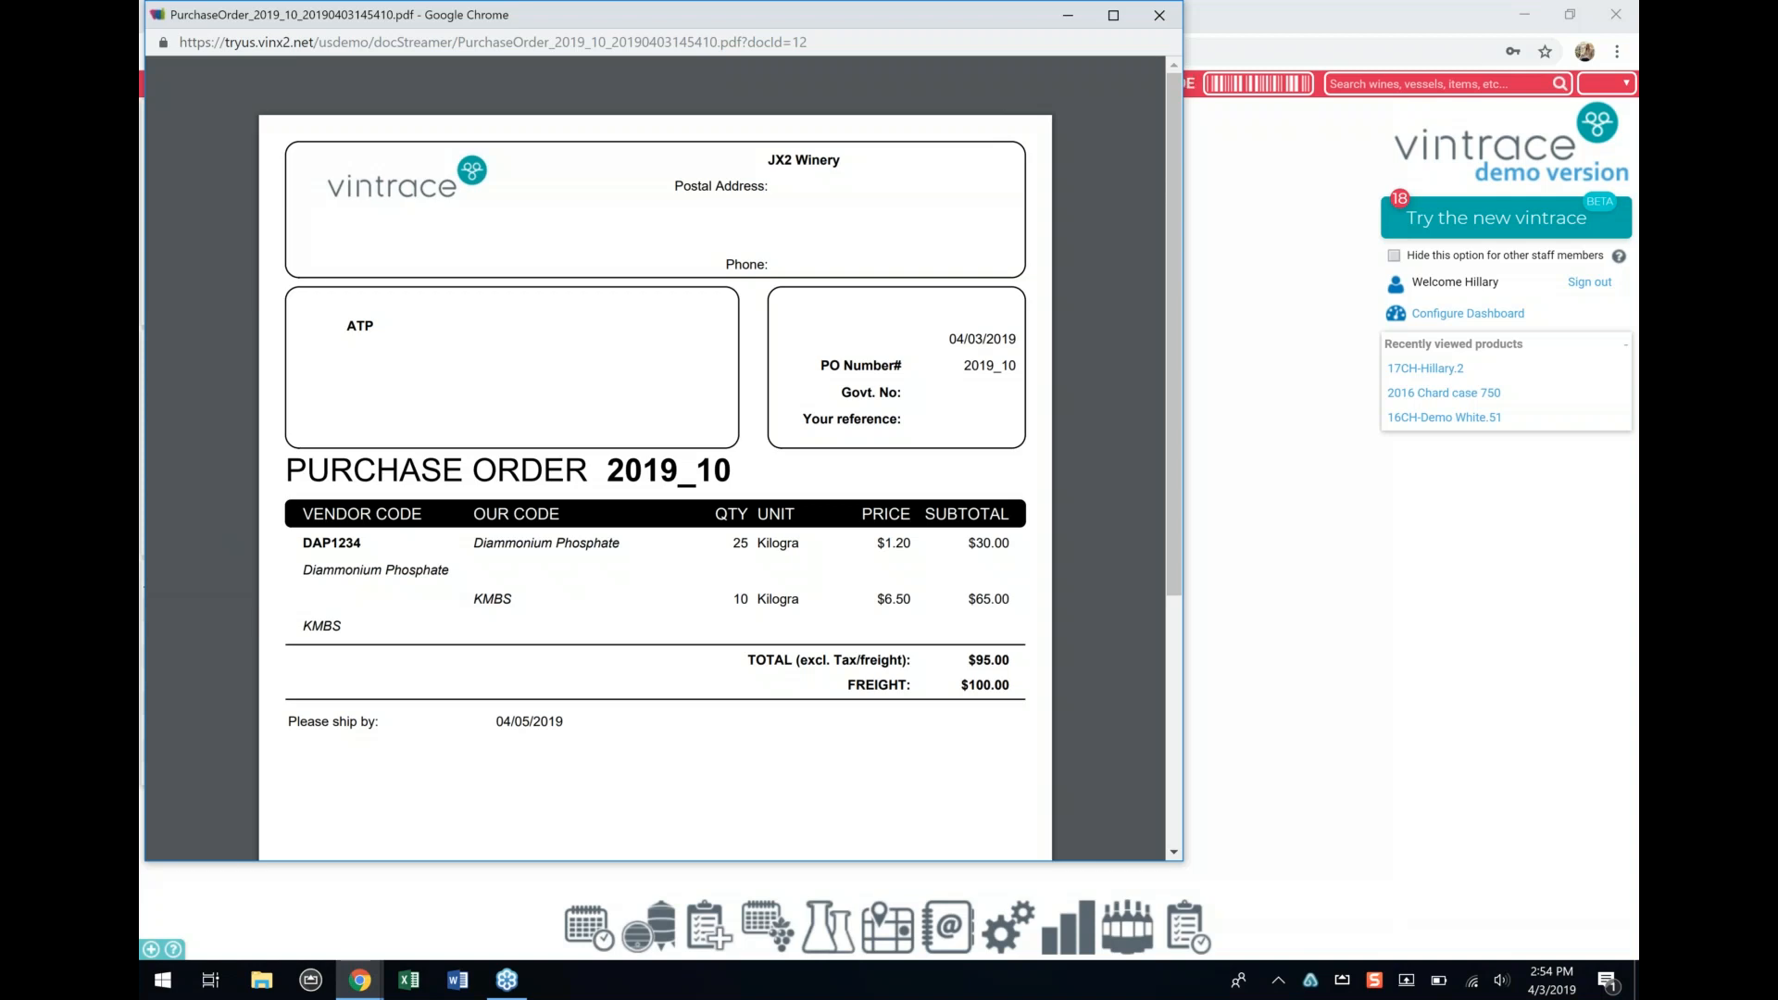
click(1159, 15)
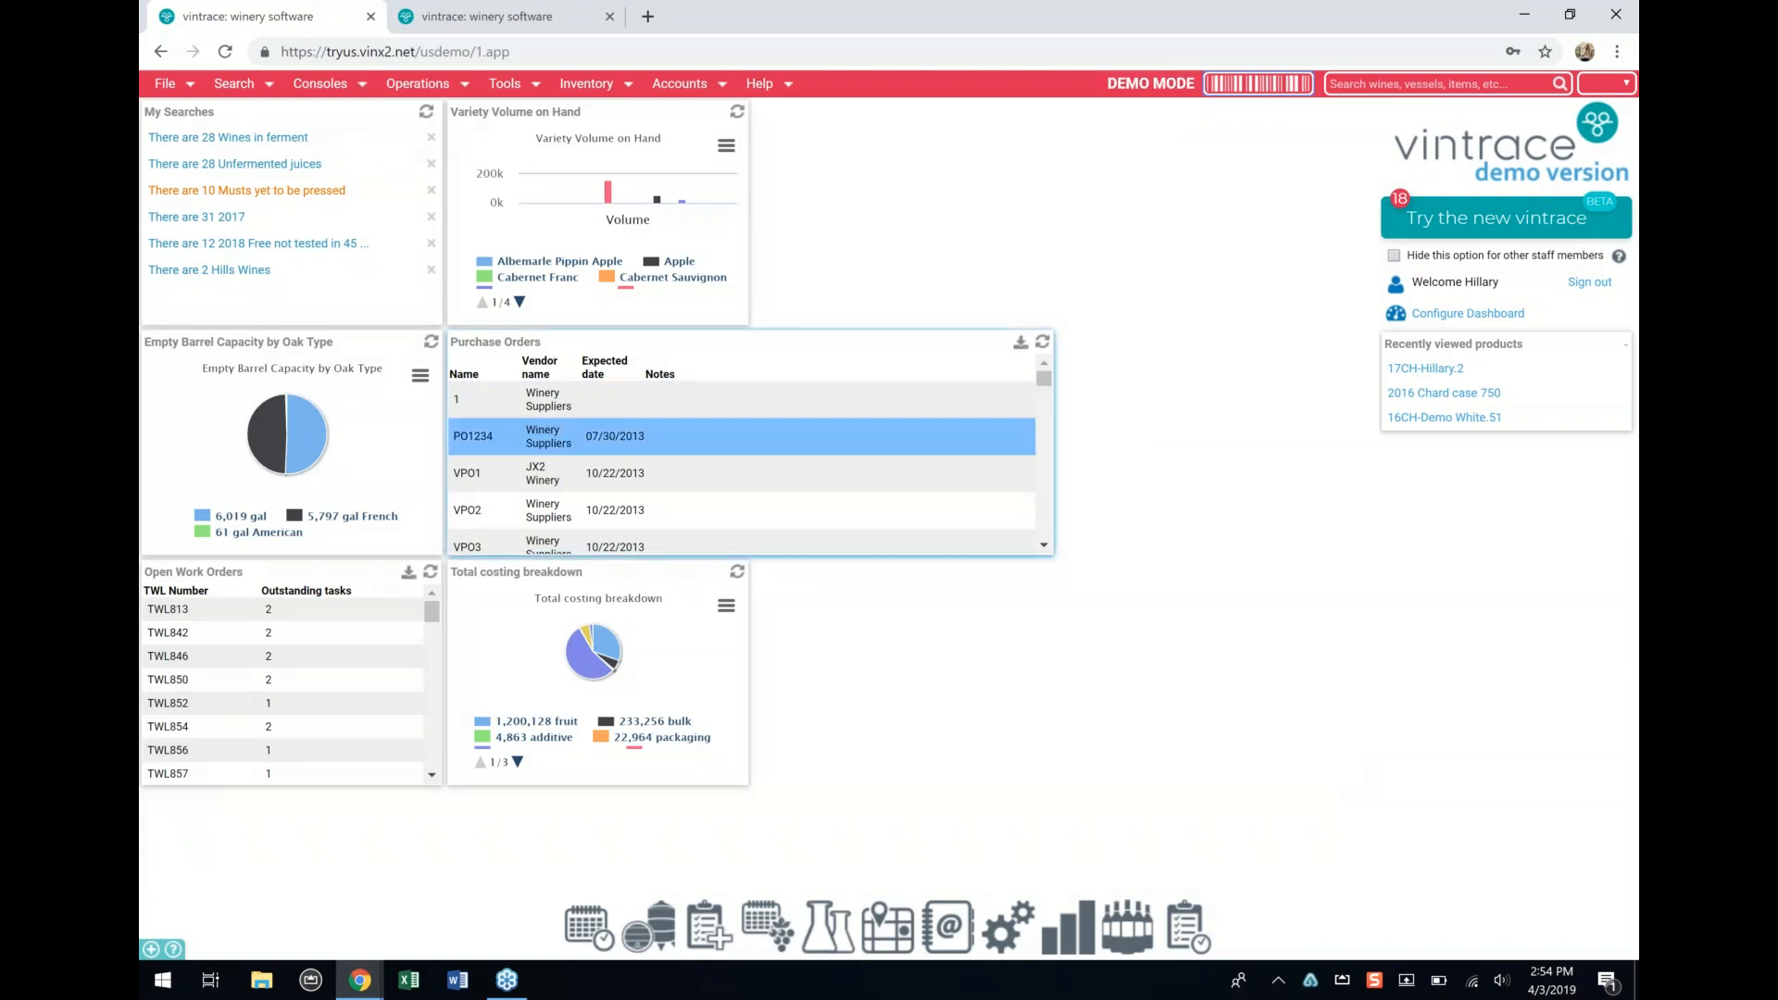
Step: Start an inventory receive action dated now and link it to the new ATP purchase order
click(618, 90)
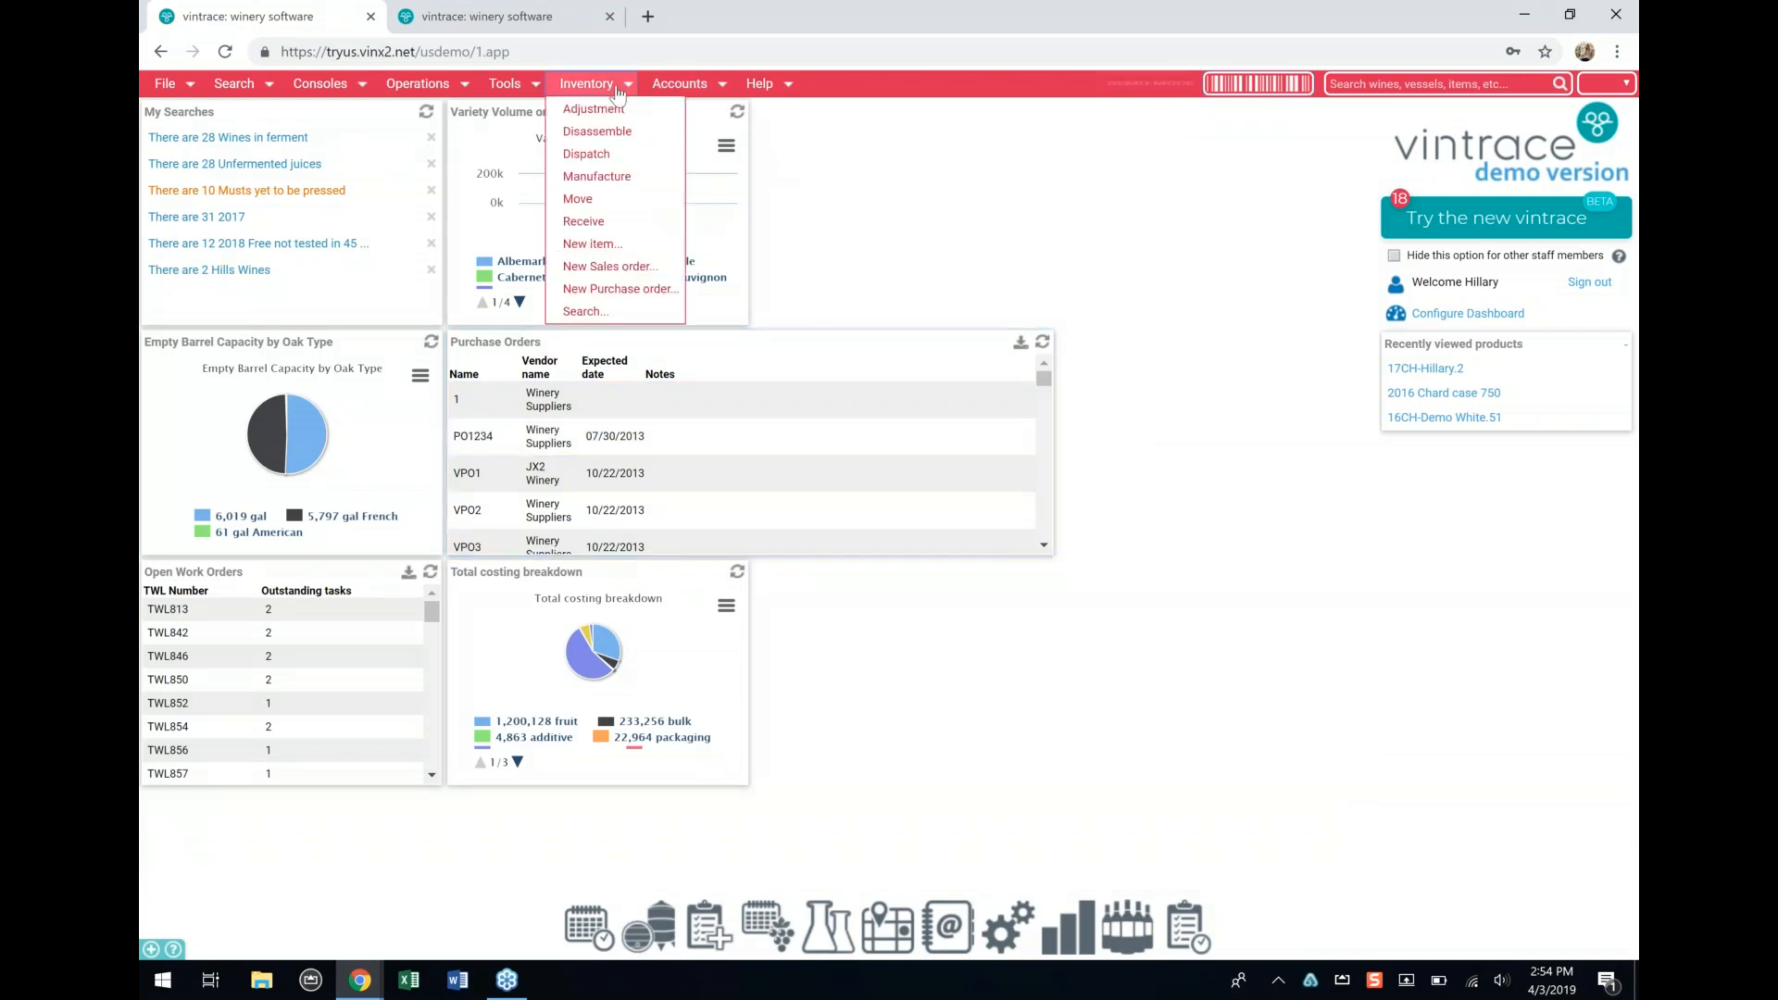
click(616, 223)
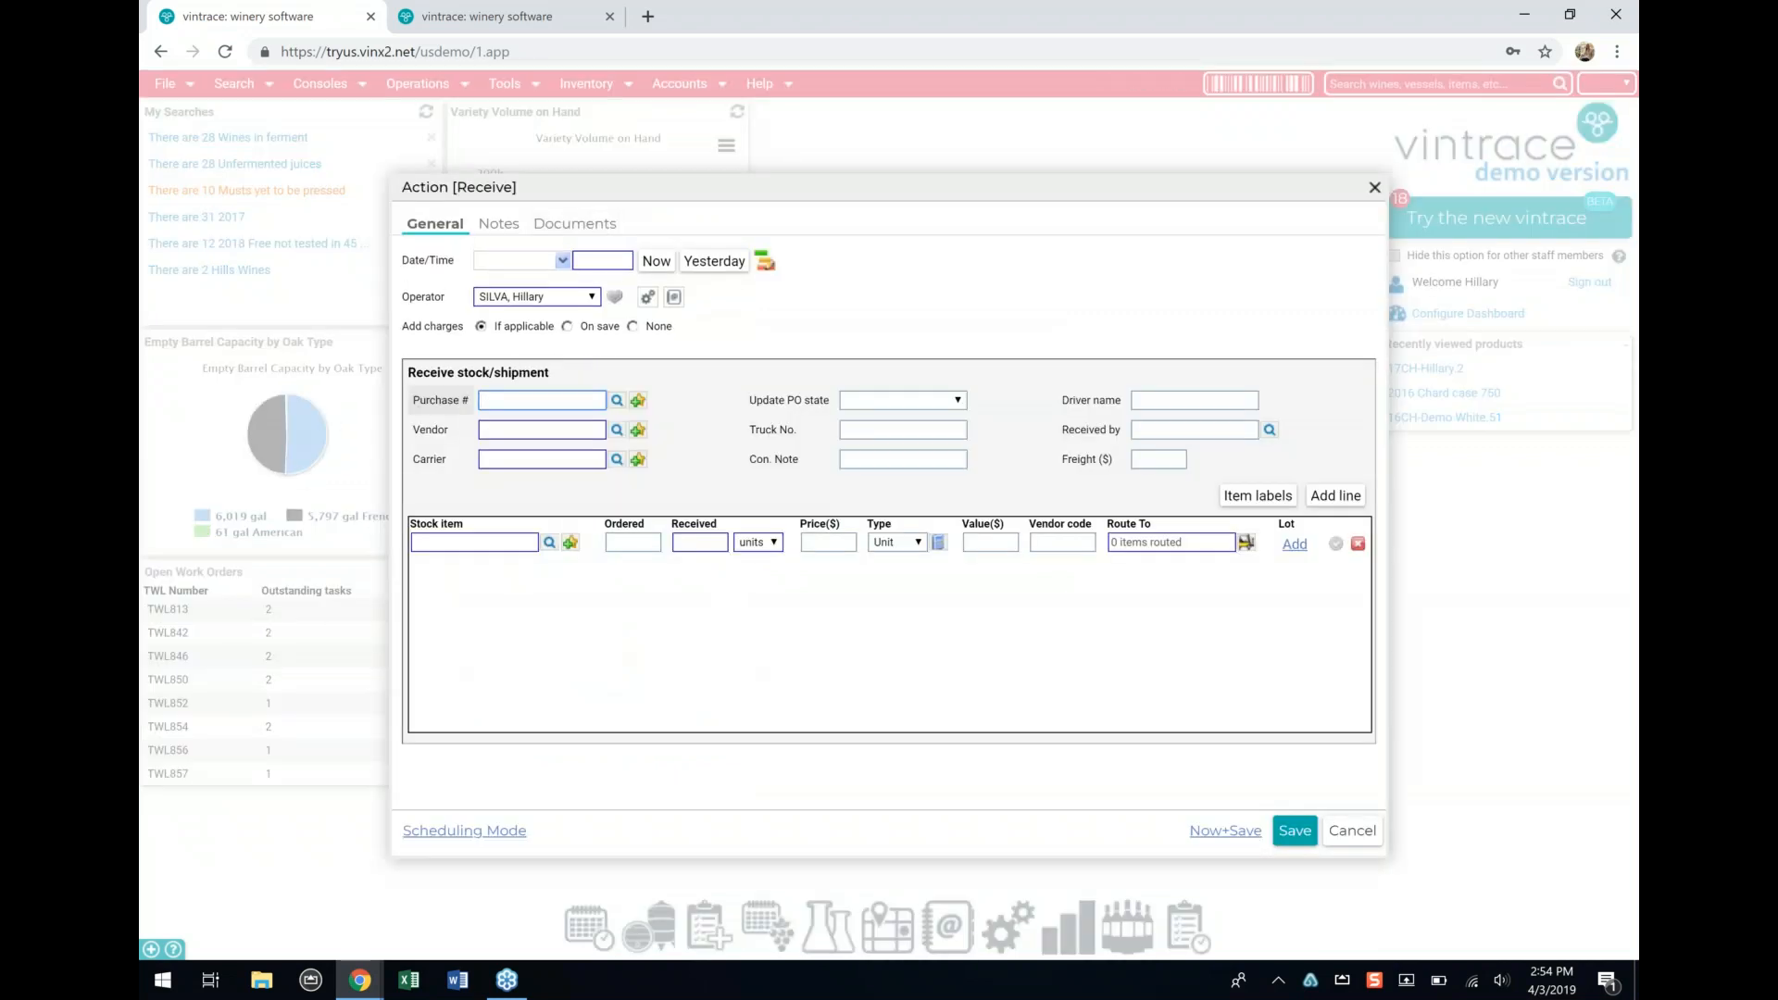
click(657, 261)
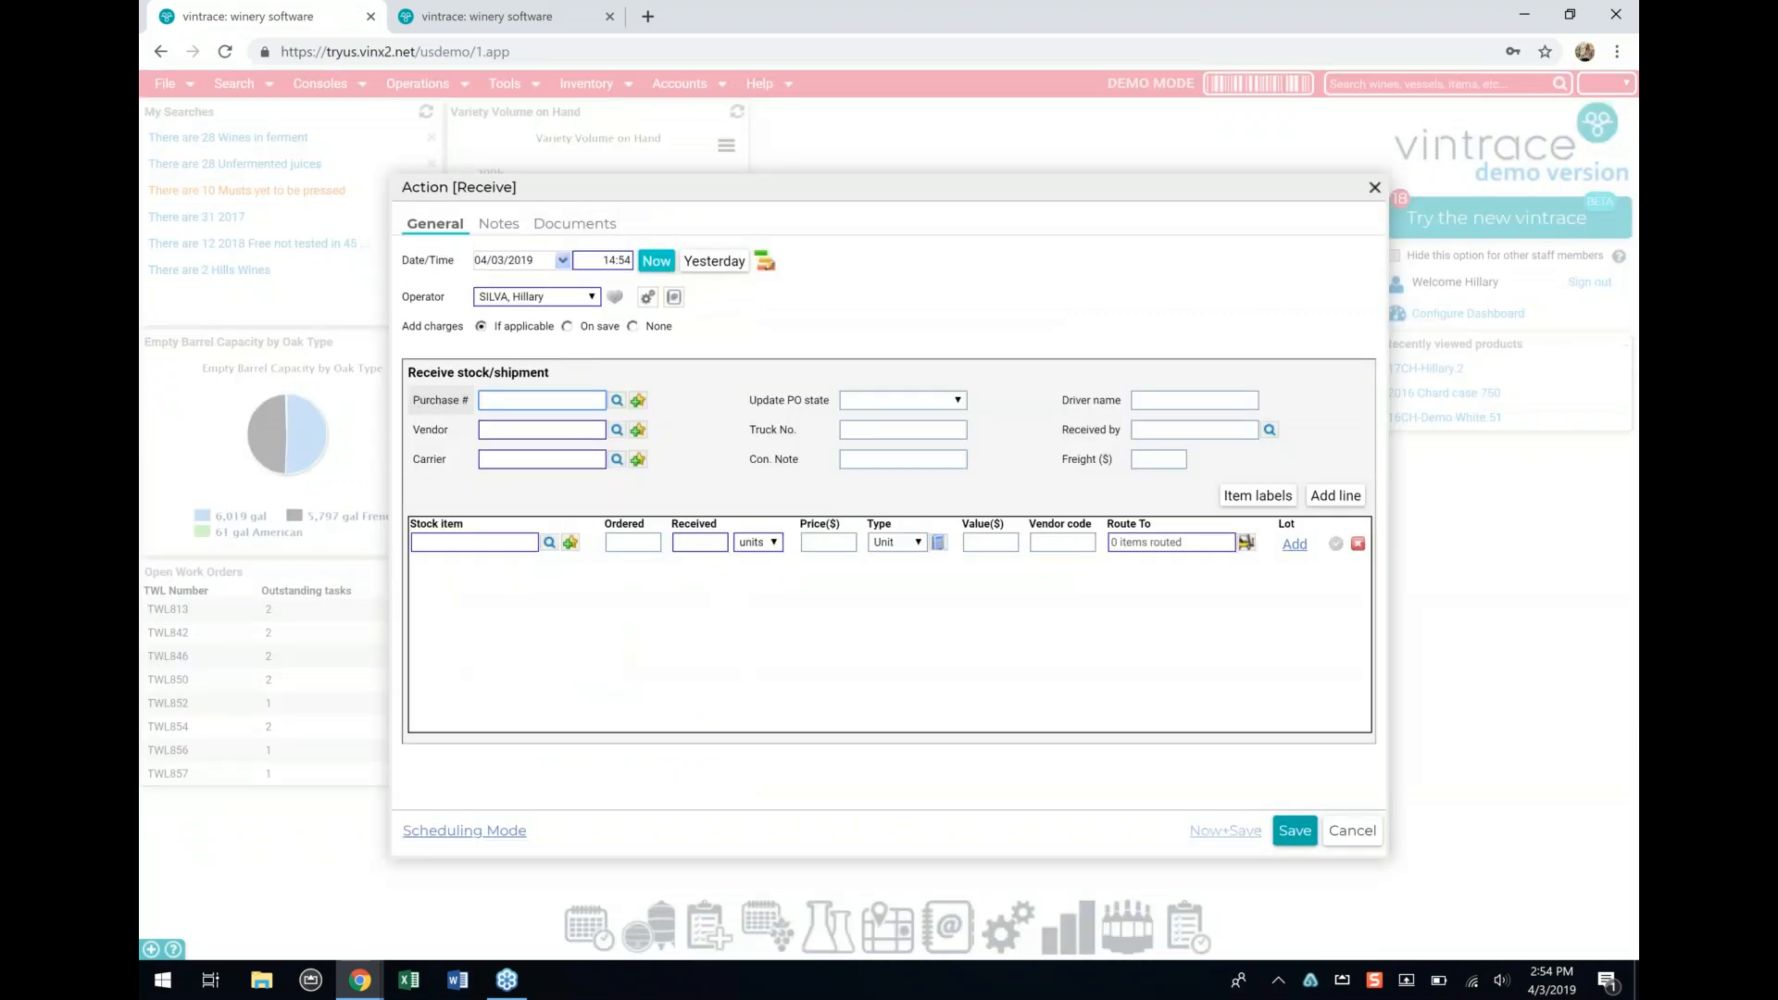
click(616, 401)
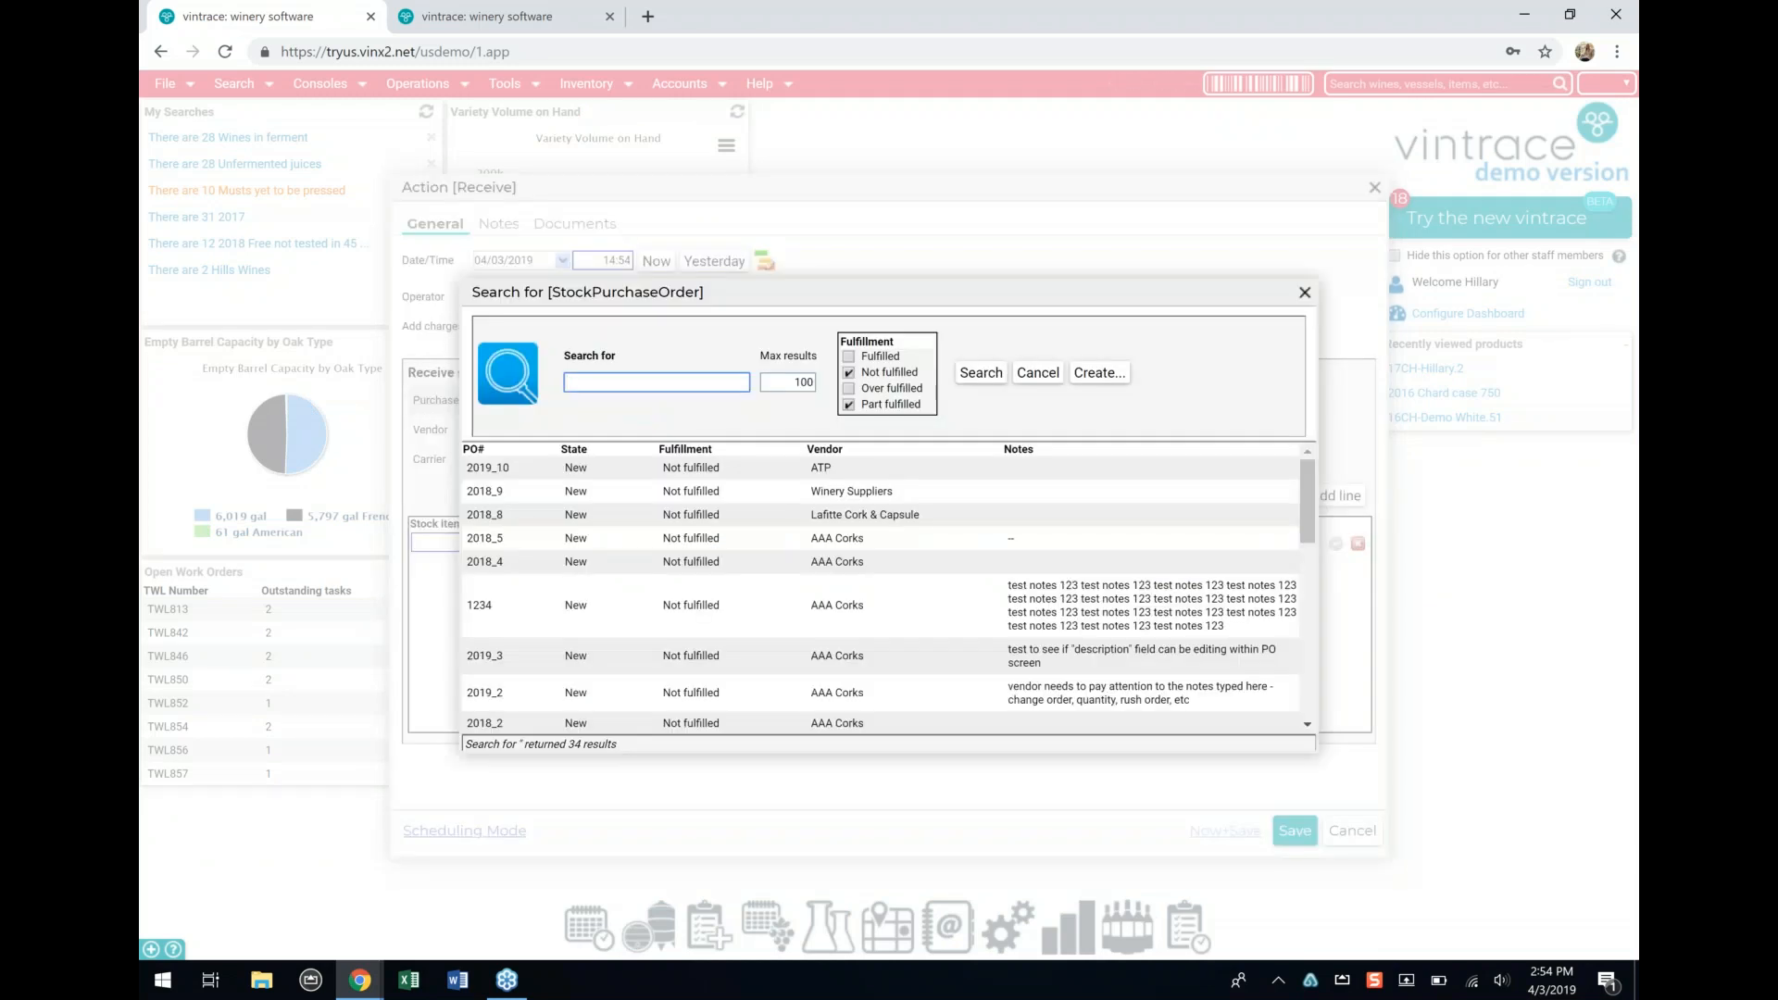
click(648, 607)
click(770, 472)
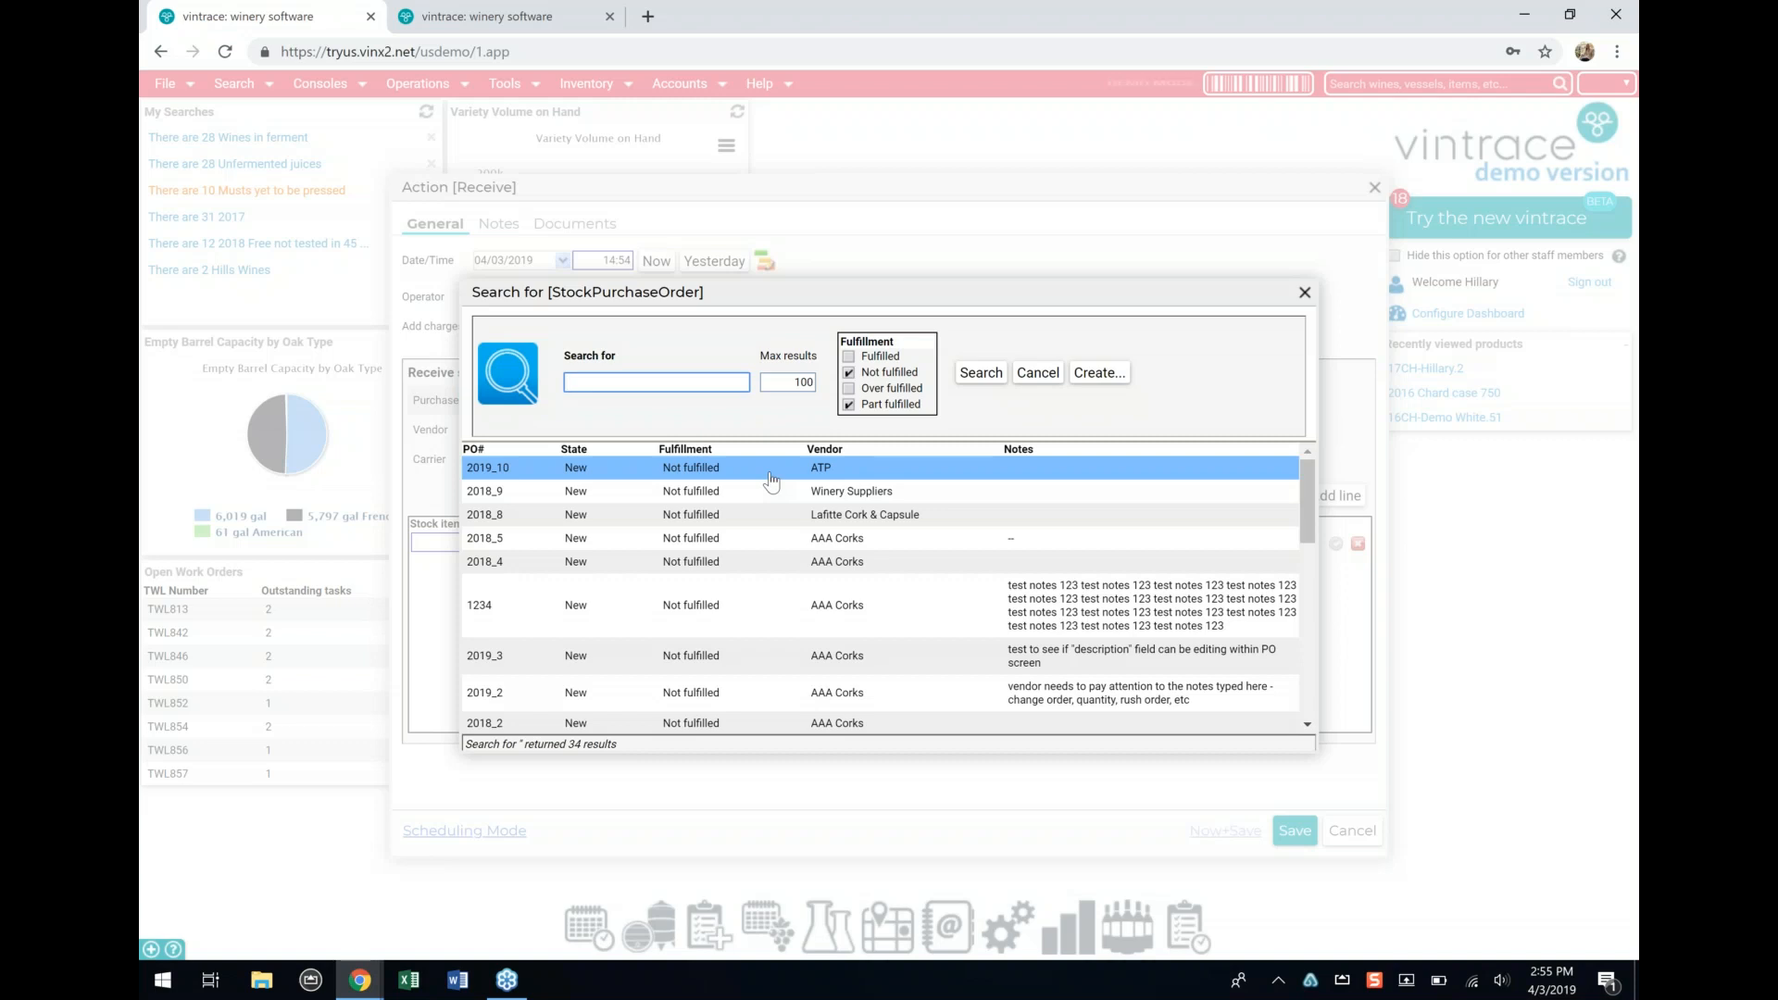
double_click(770, 478)
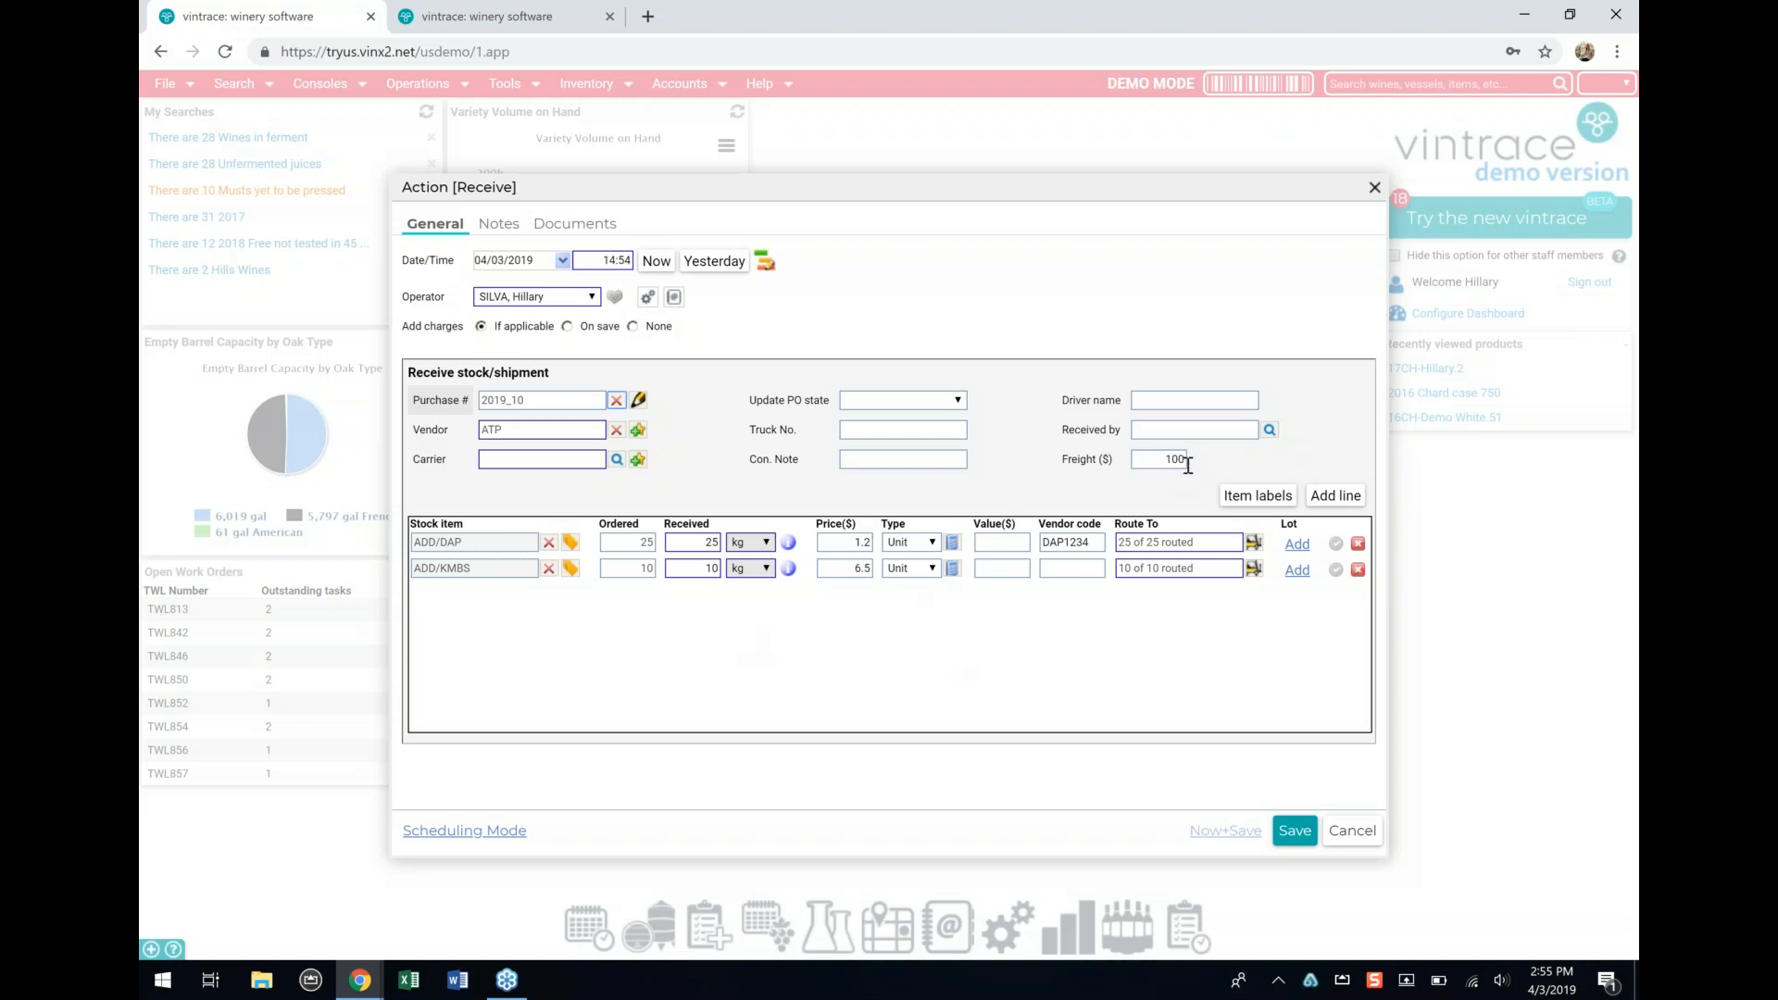
Step: Set the receive action's carrier to FedEx and try to save it
click(1294, 831)
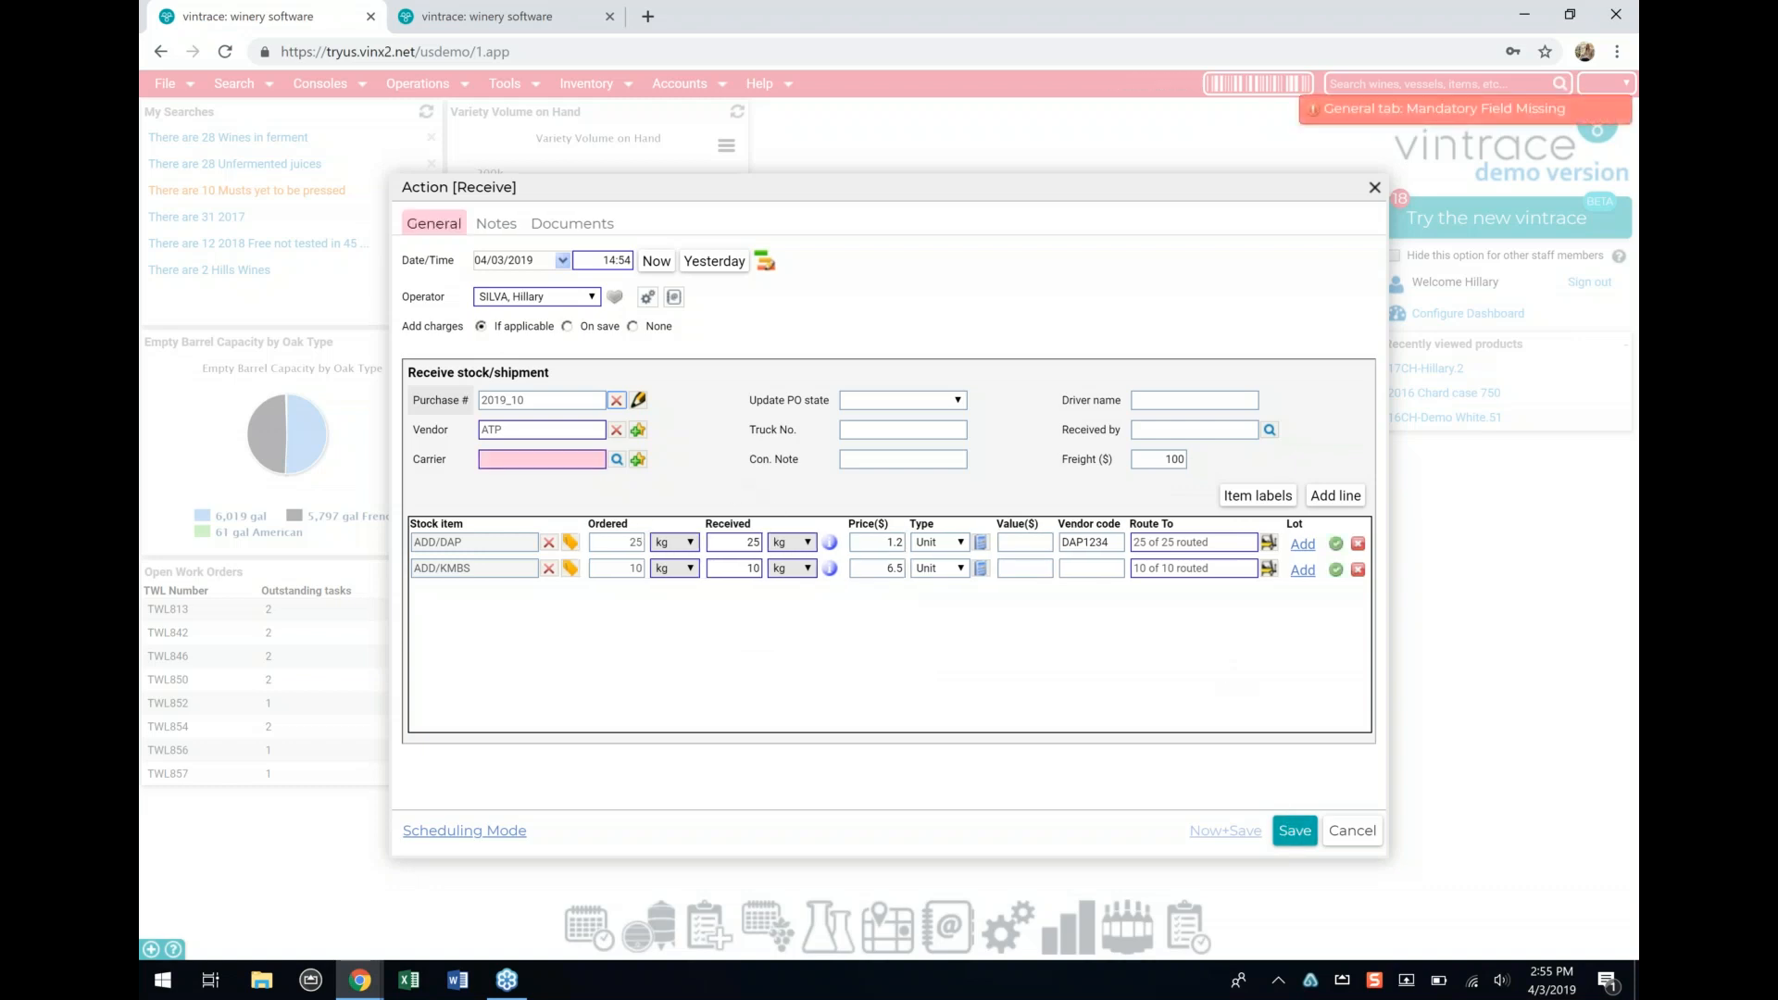
click(617, 460)
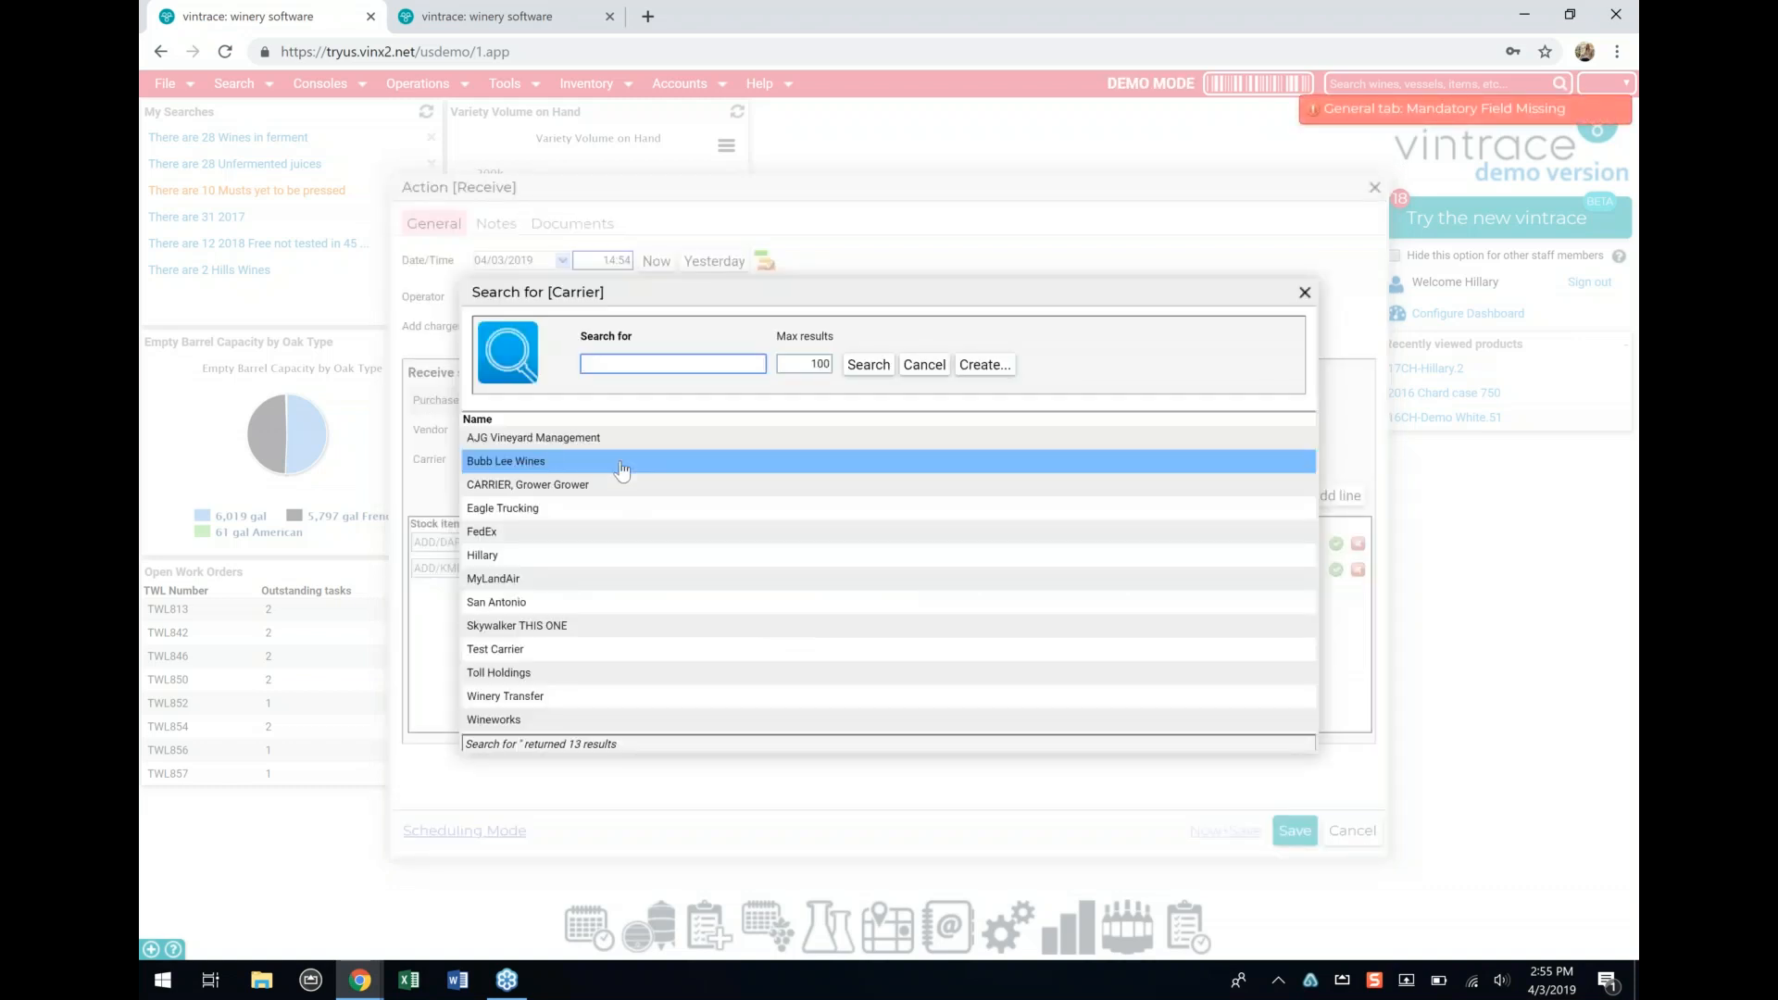
click(615, 530)
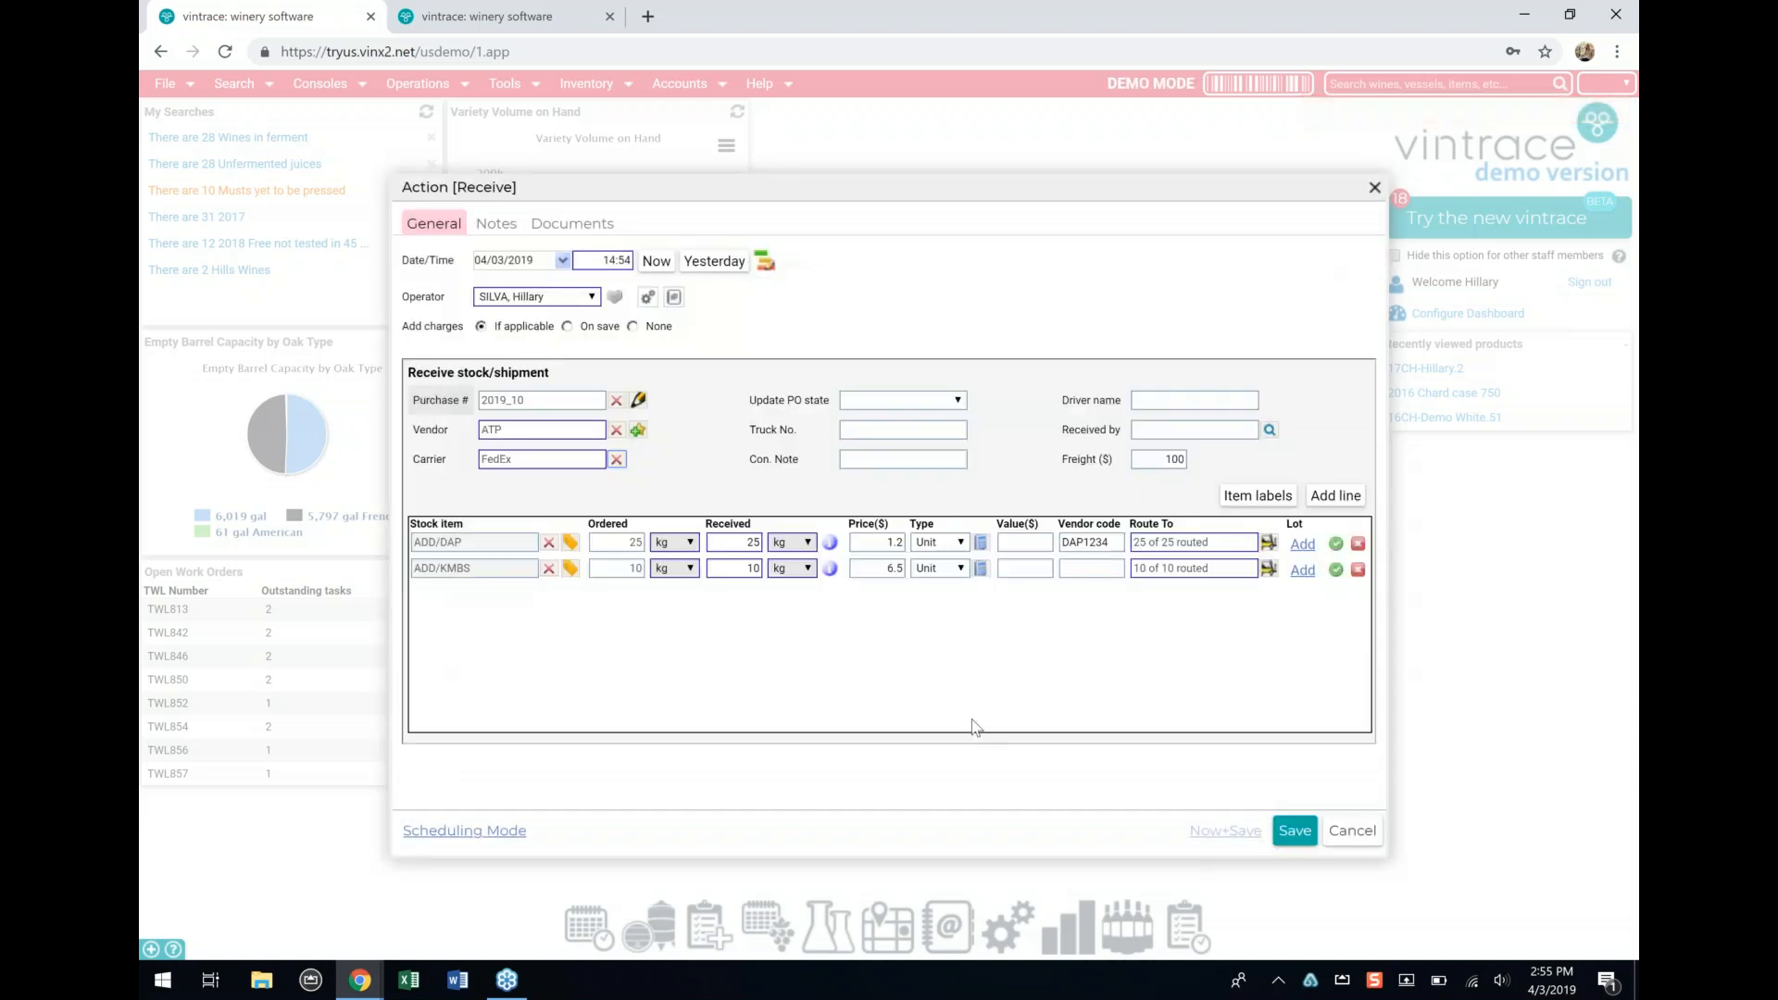
click(1295, 831)
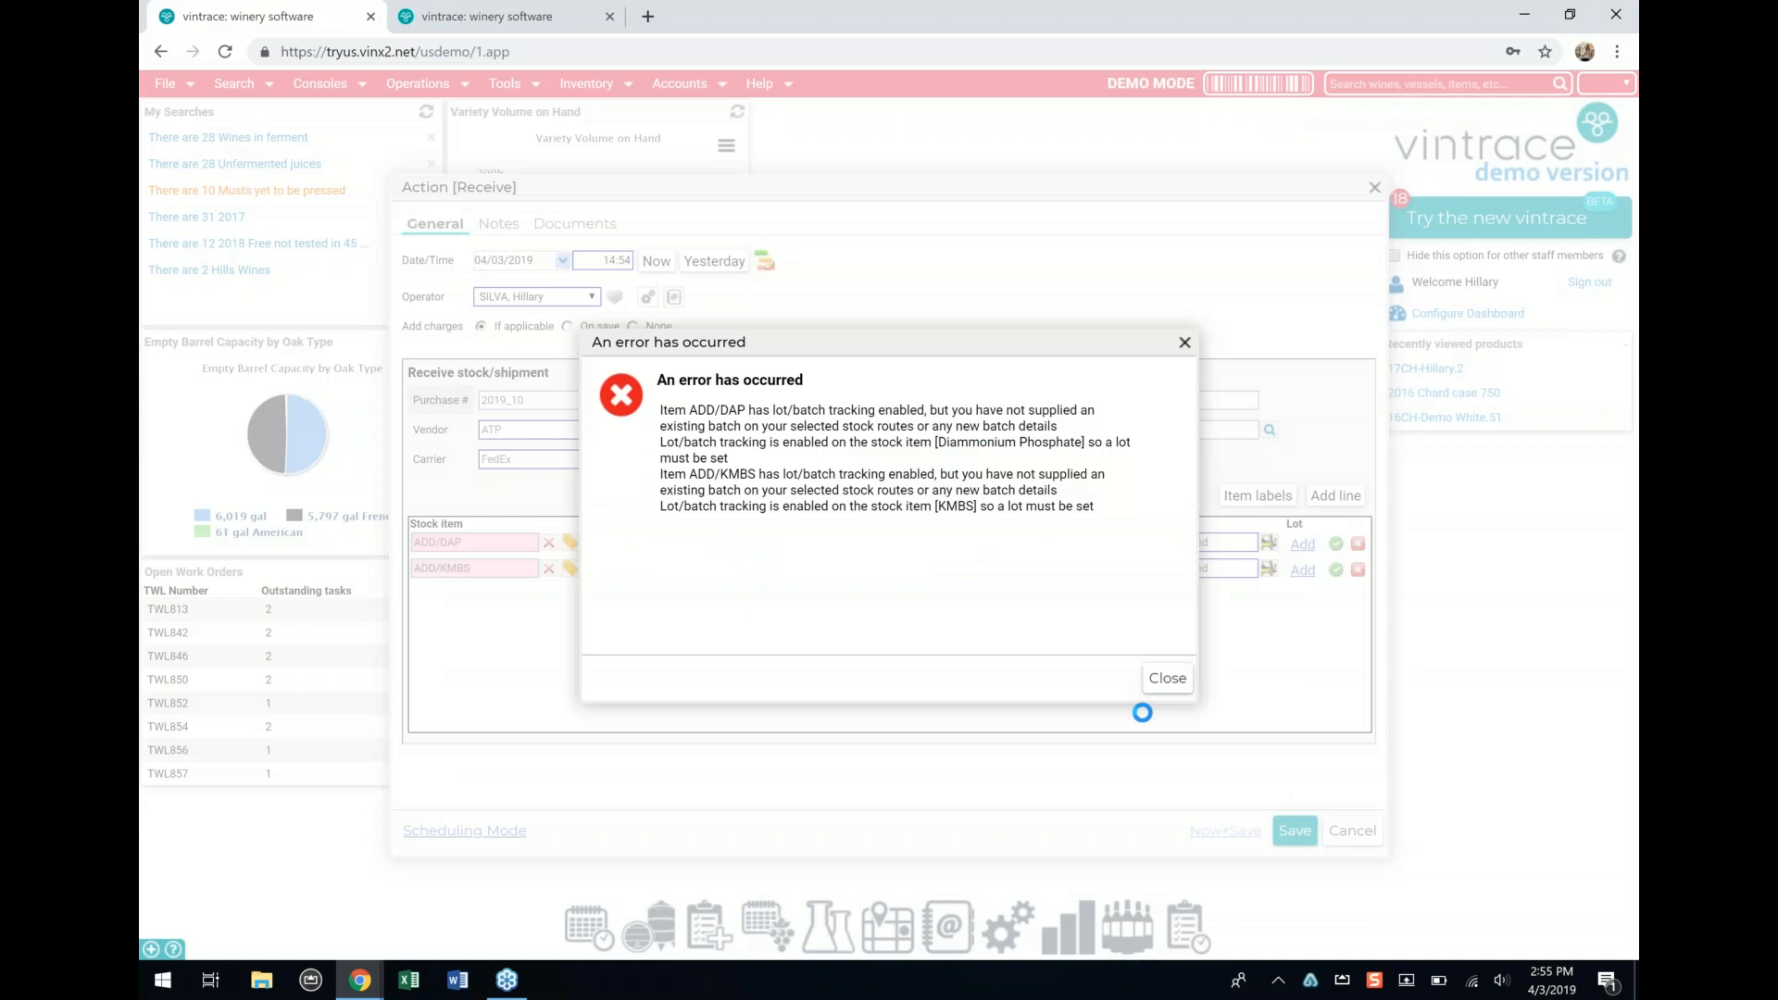
click(1169, 678)
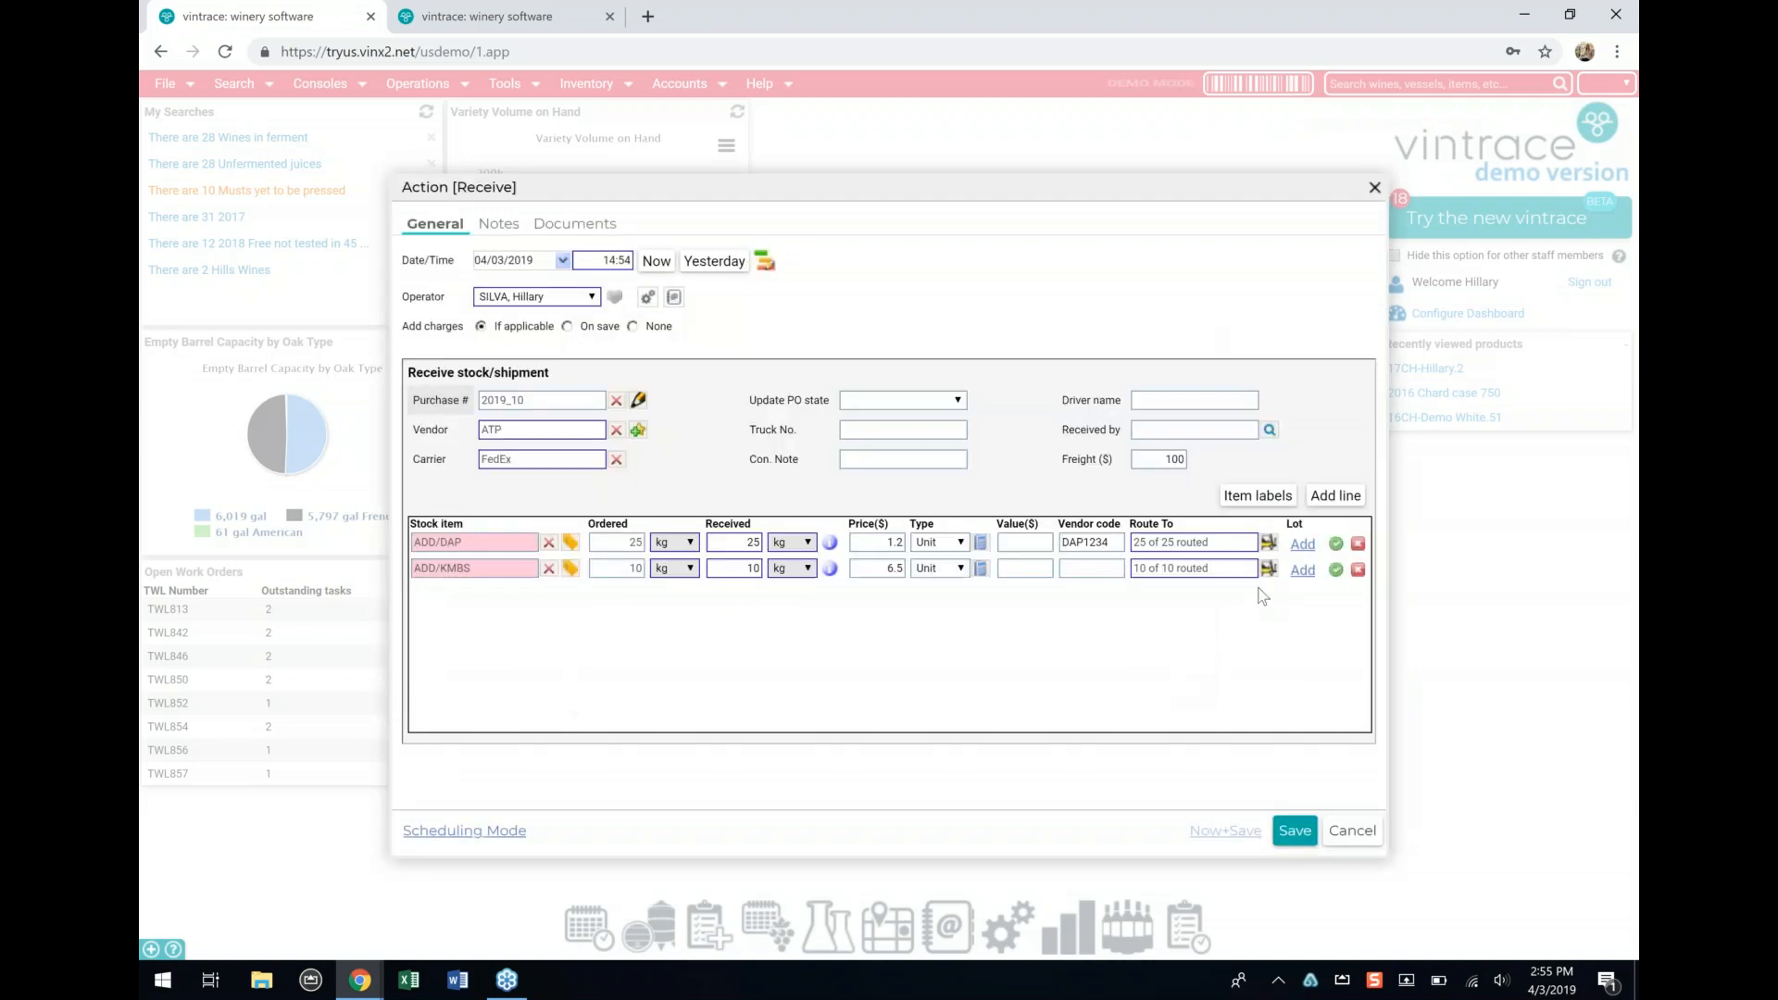
Step: Assign lot 1234 2019 to ADD/DAP and lot 3456 2019 to ADD/KMBS, and save the receive action
click(1302, 544)
text(1234)
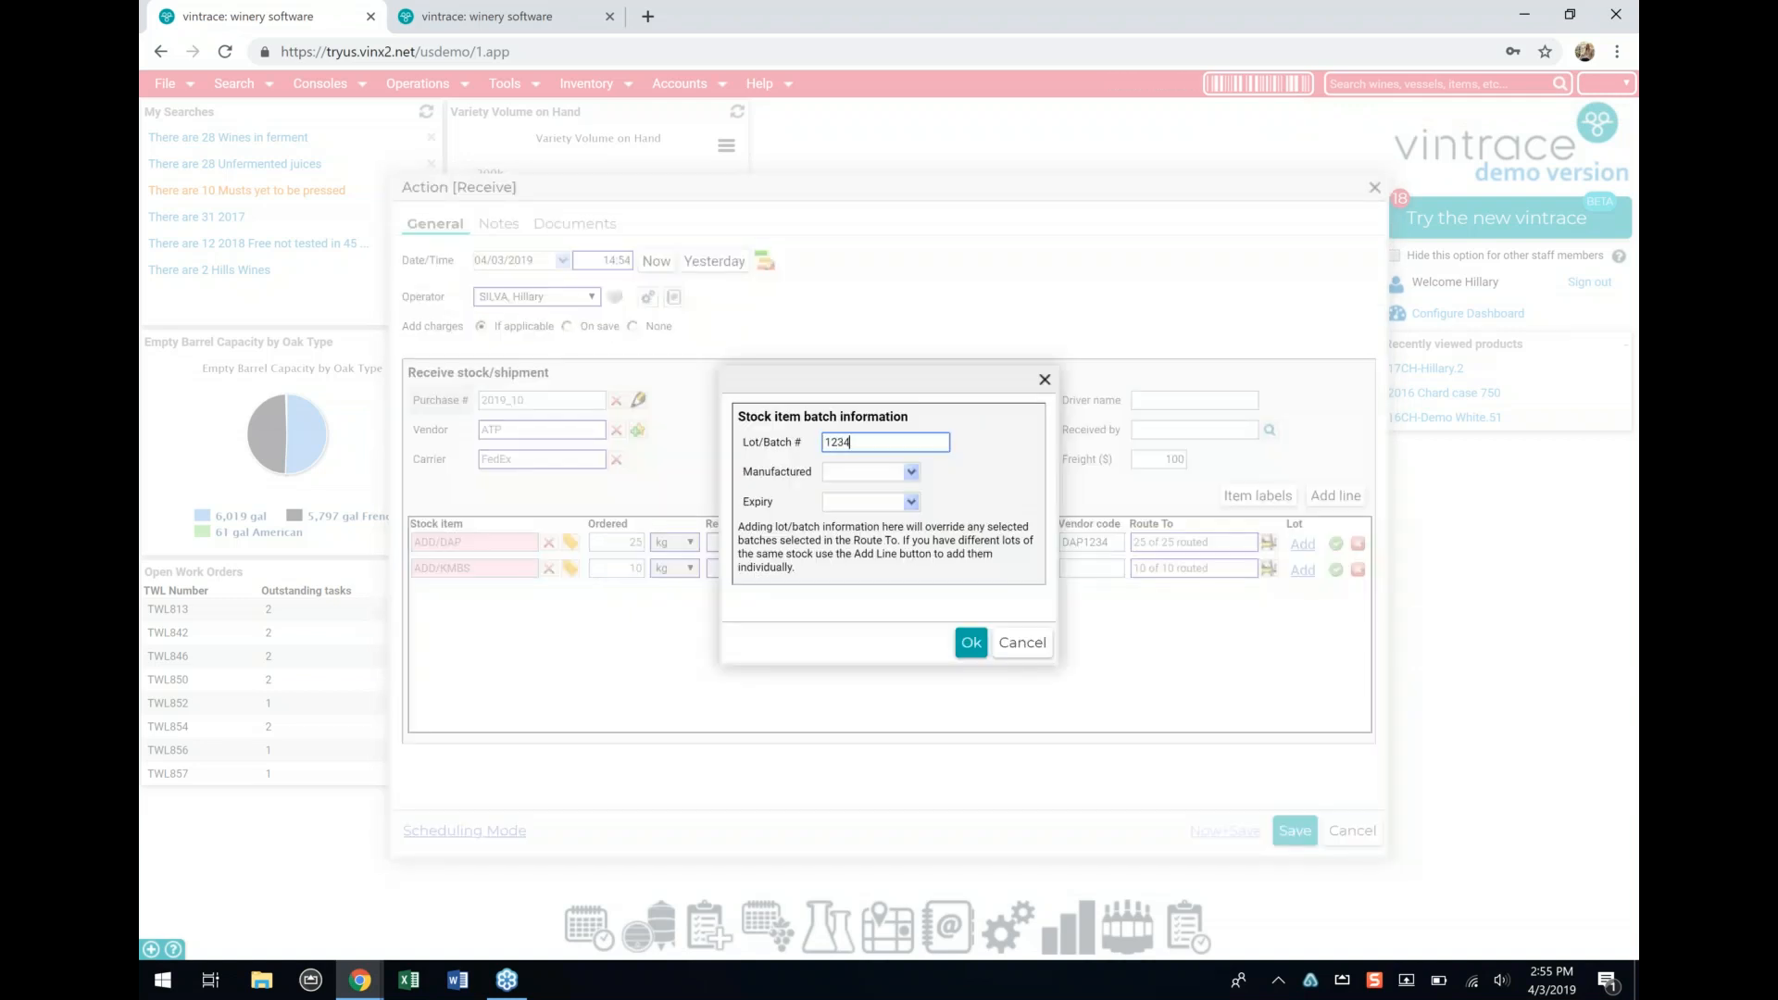
text( 2019)
click(971, 642)
click(1303, 569)
text(3456 2019)
click(970, 642)
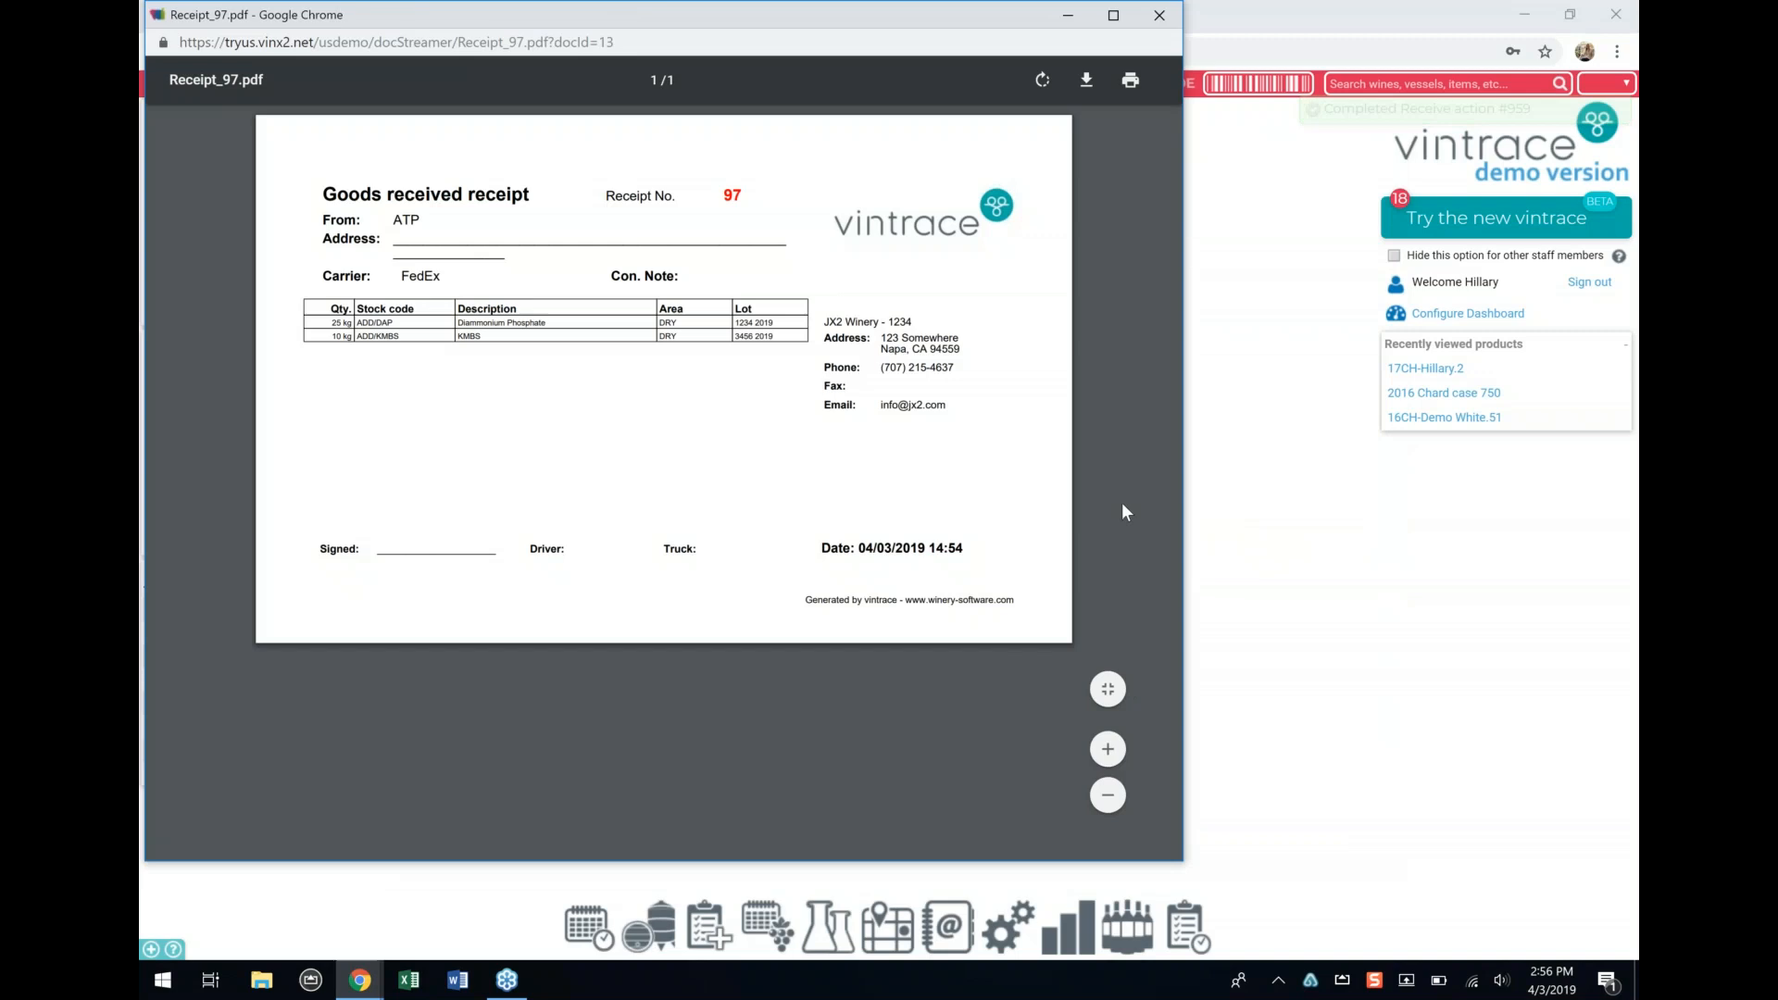
click(1158, 14)
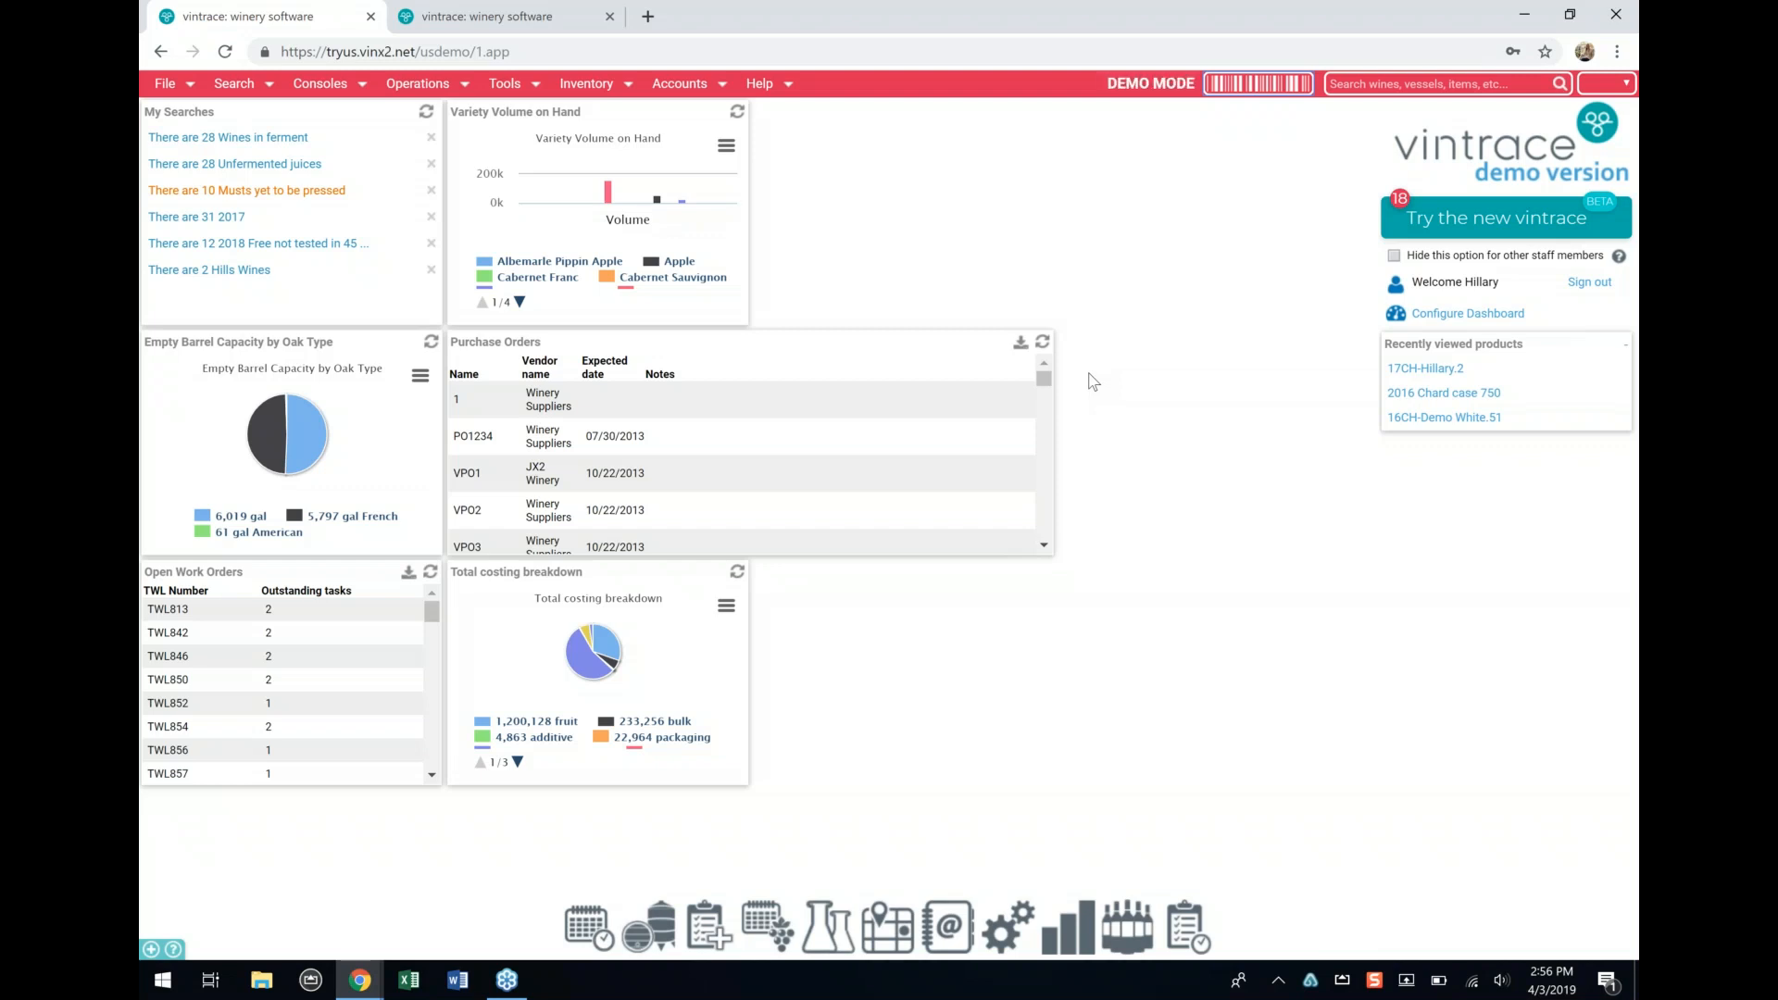
Step: Search the stock on hand by code for dap, and repeat the search with the wildcard code %dap
click(1126, 929)
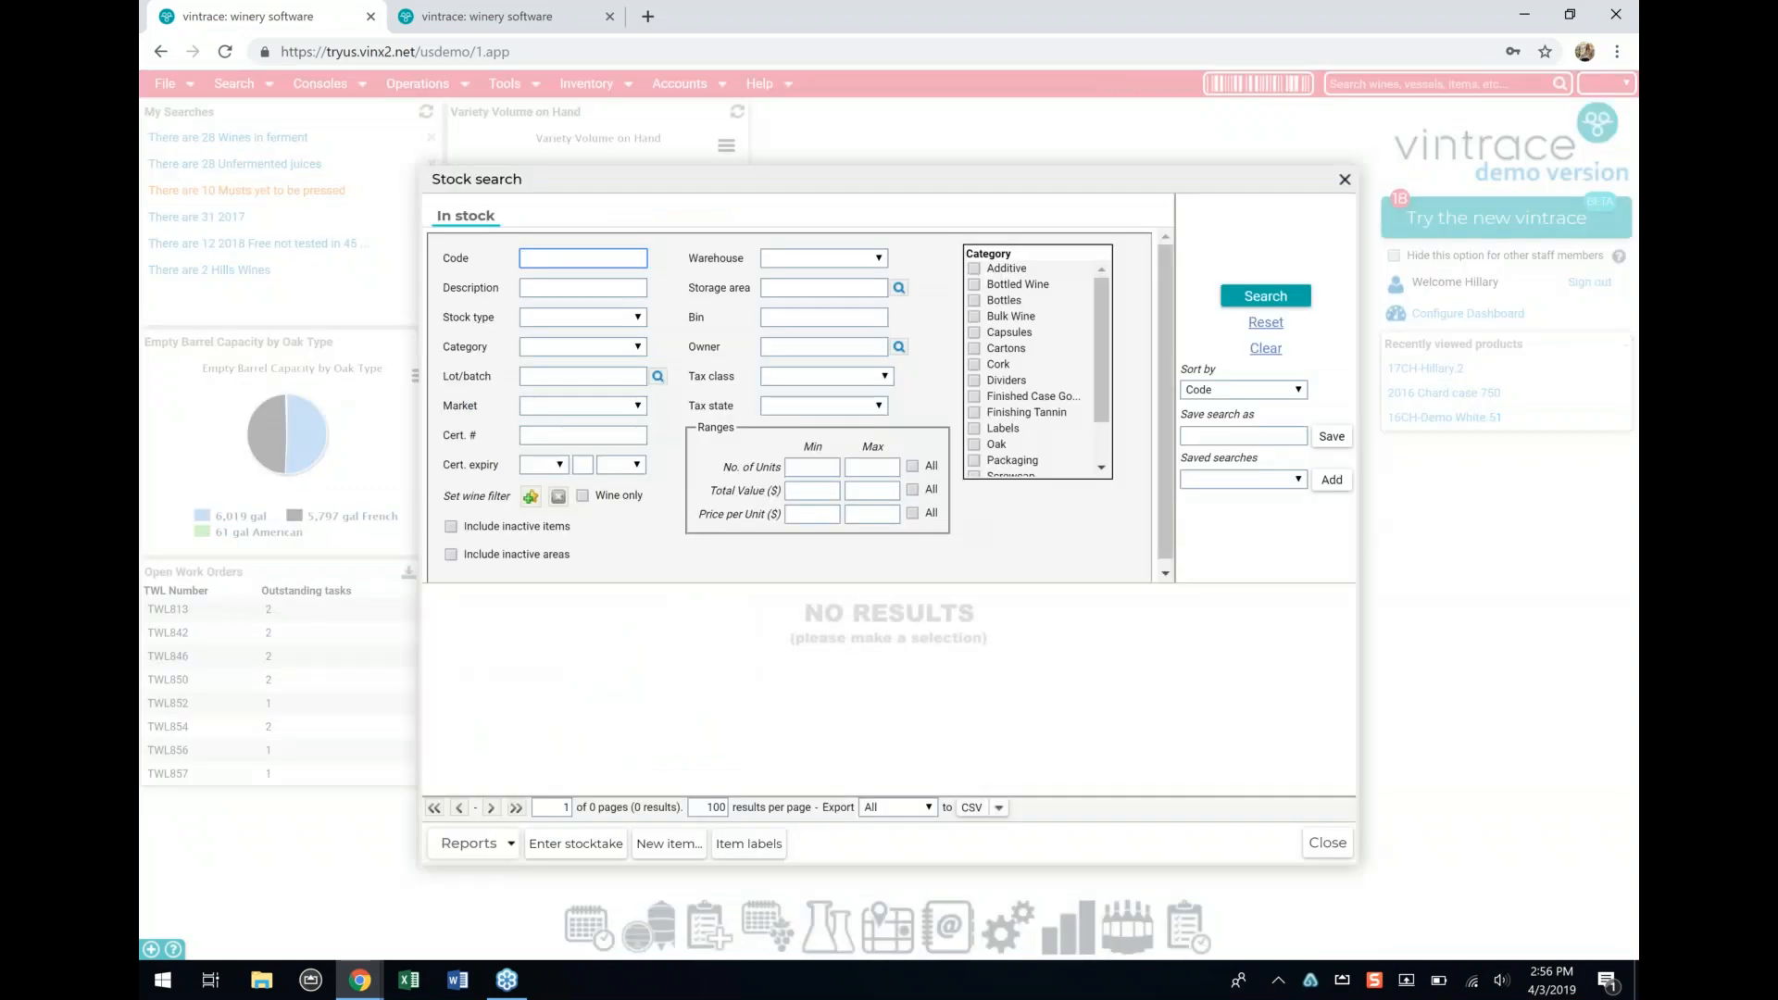
text(dap)
key(Return)
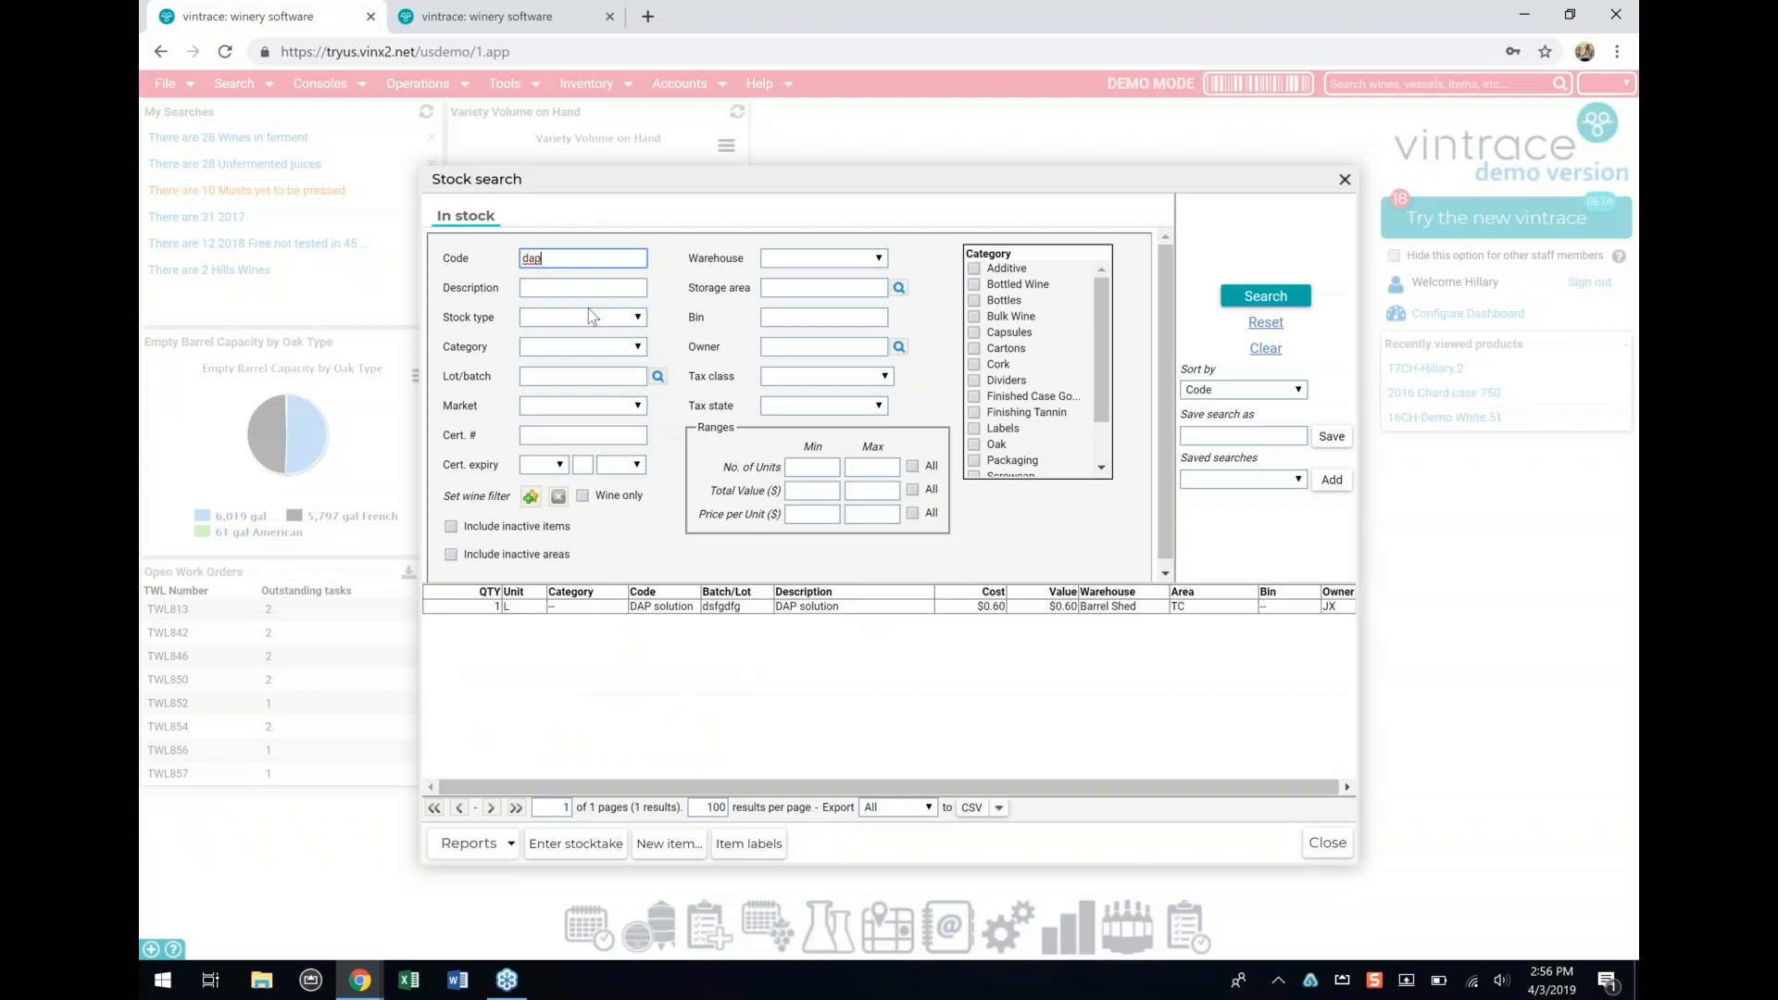
text(d)
text(da)
key(Return)
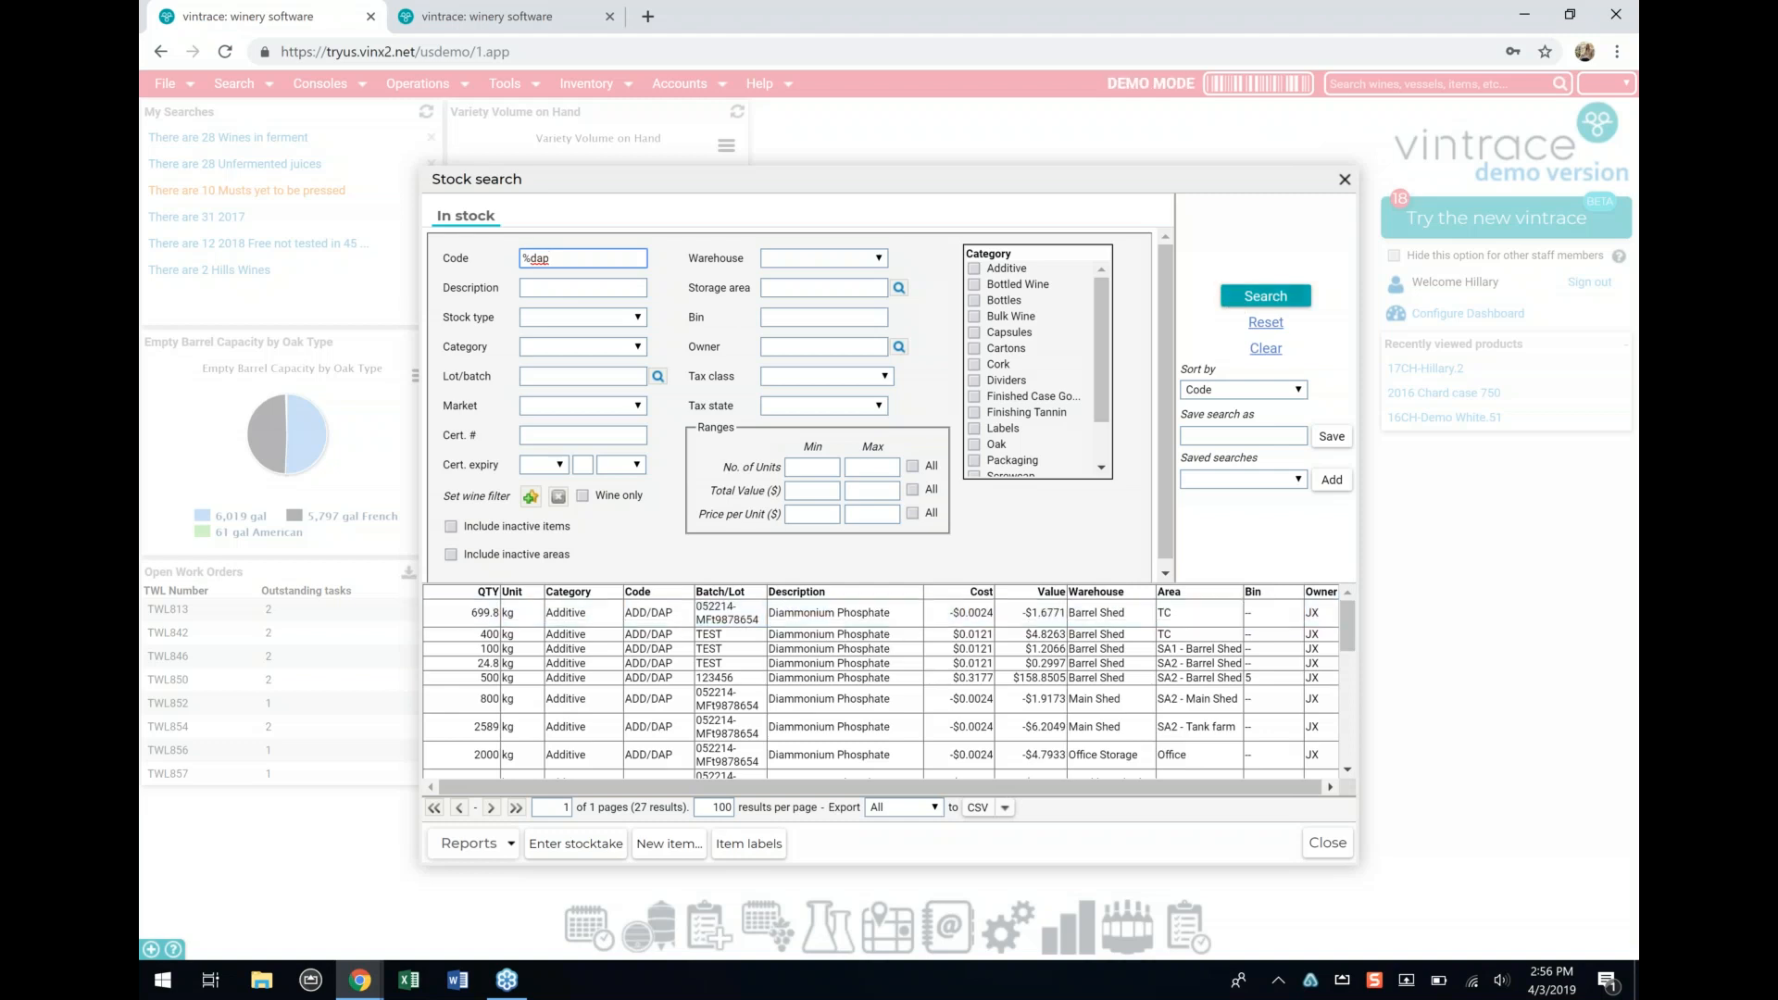
Step: Find the ADD/DAP stock entry for lot 1234 2019 and open its stock item overview
click(861, 618)
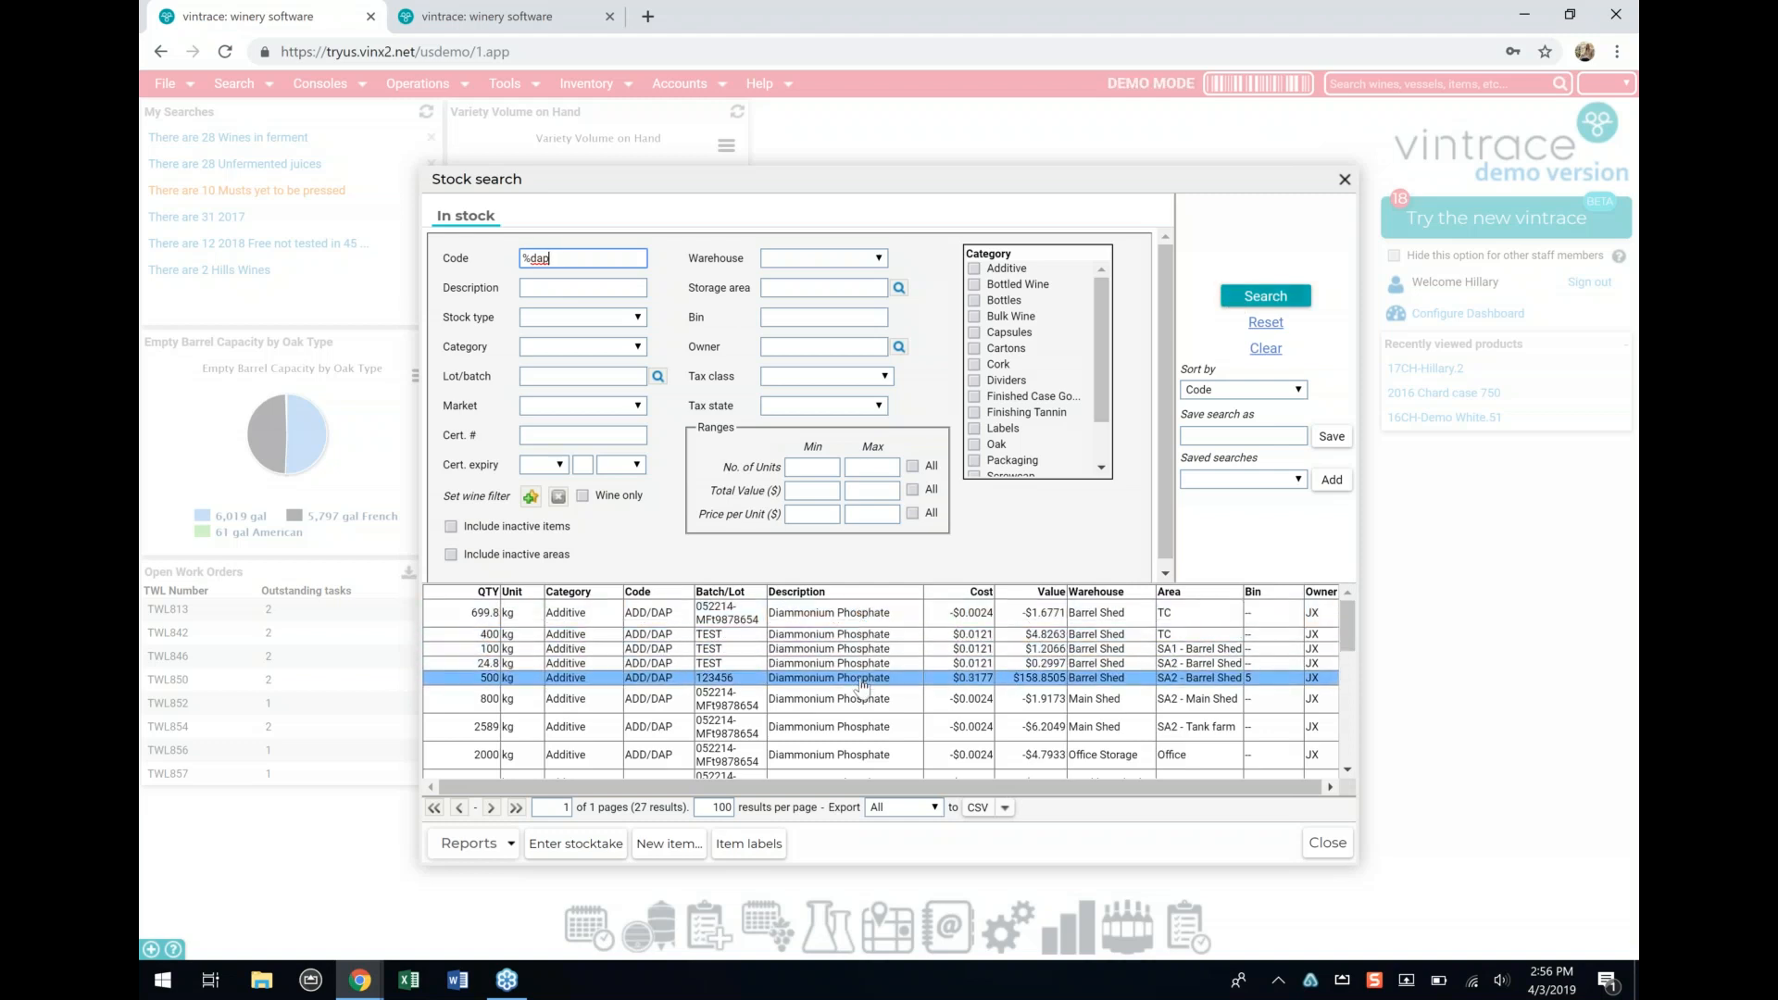
scroll(862, 685, down, 3)
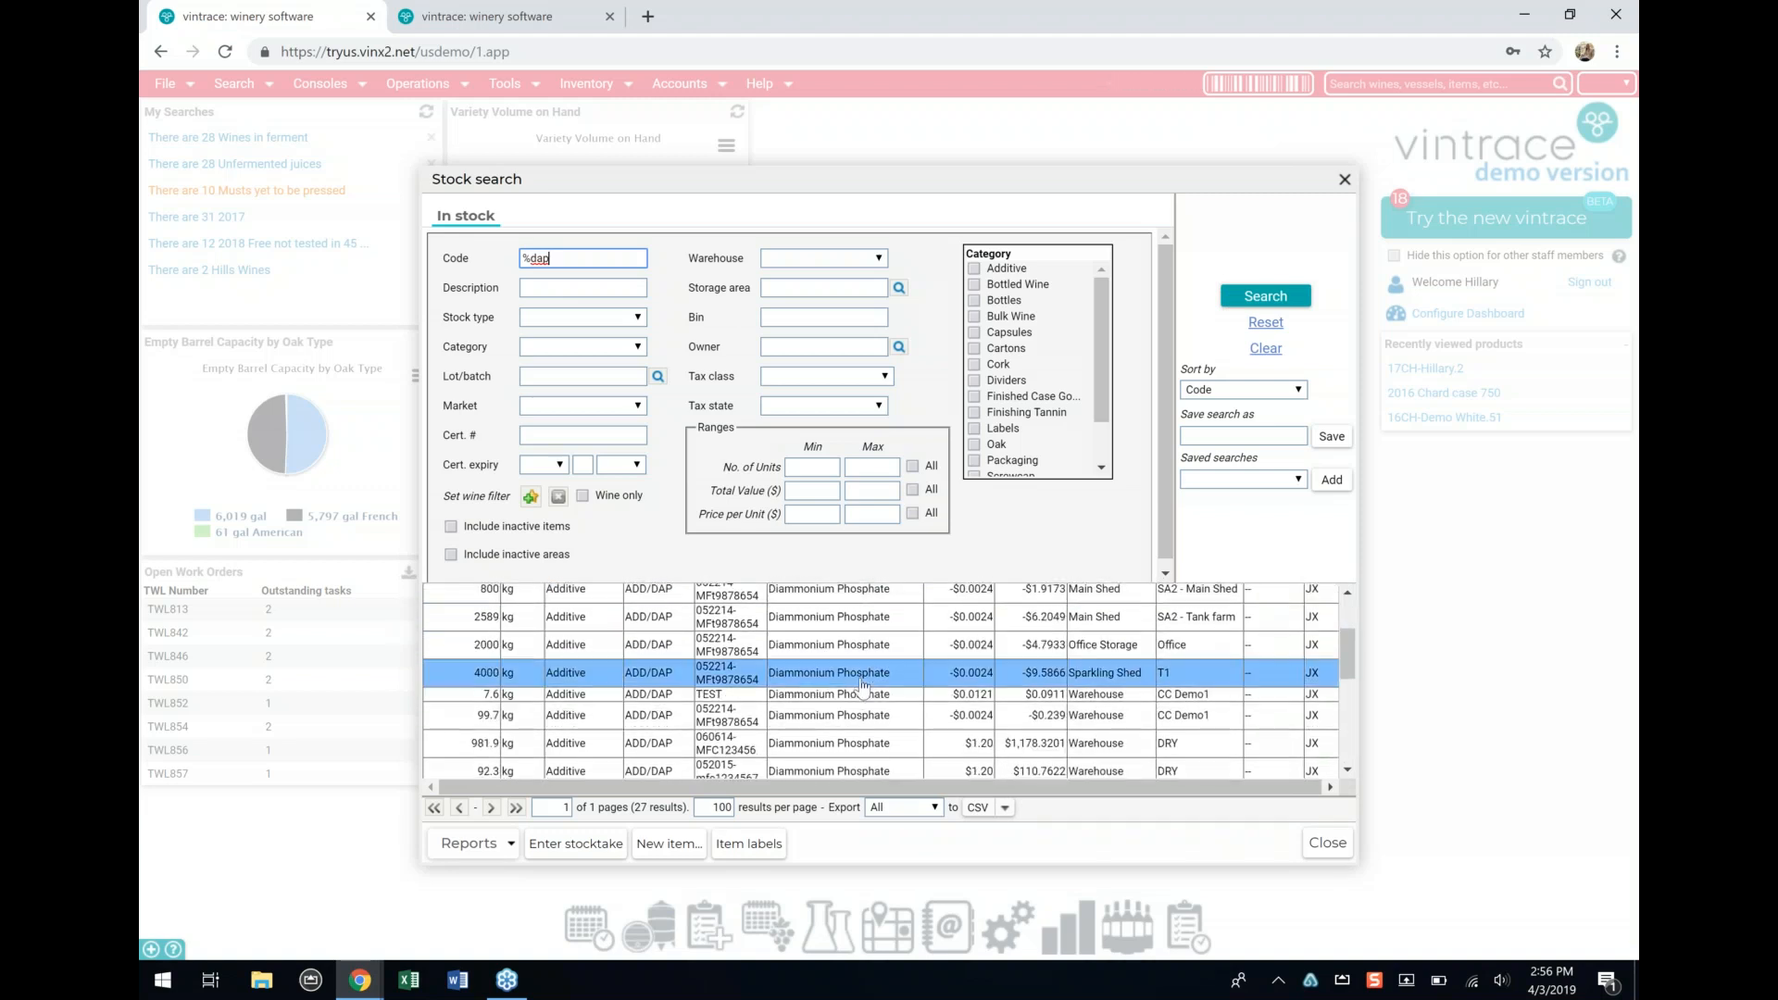
scroll(861, 685, down, 5)
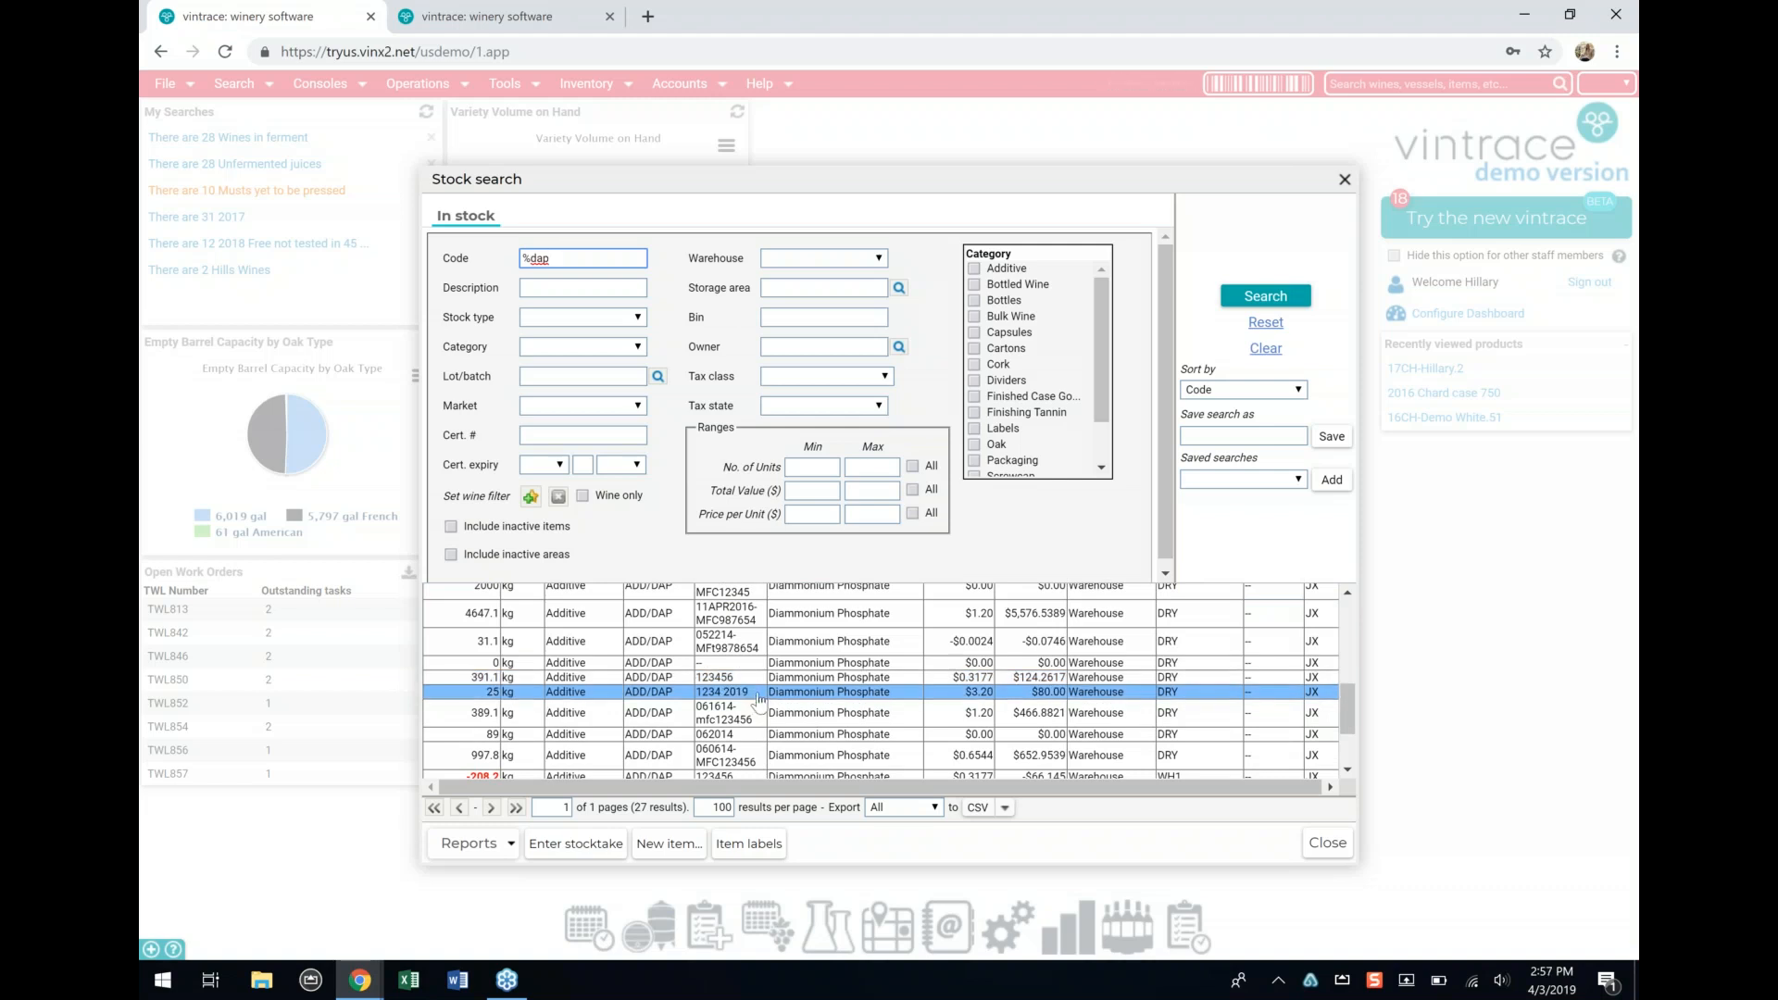
double_click(757, 695)
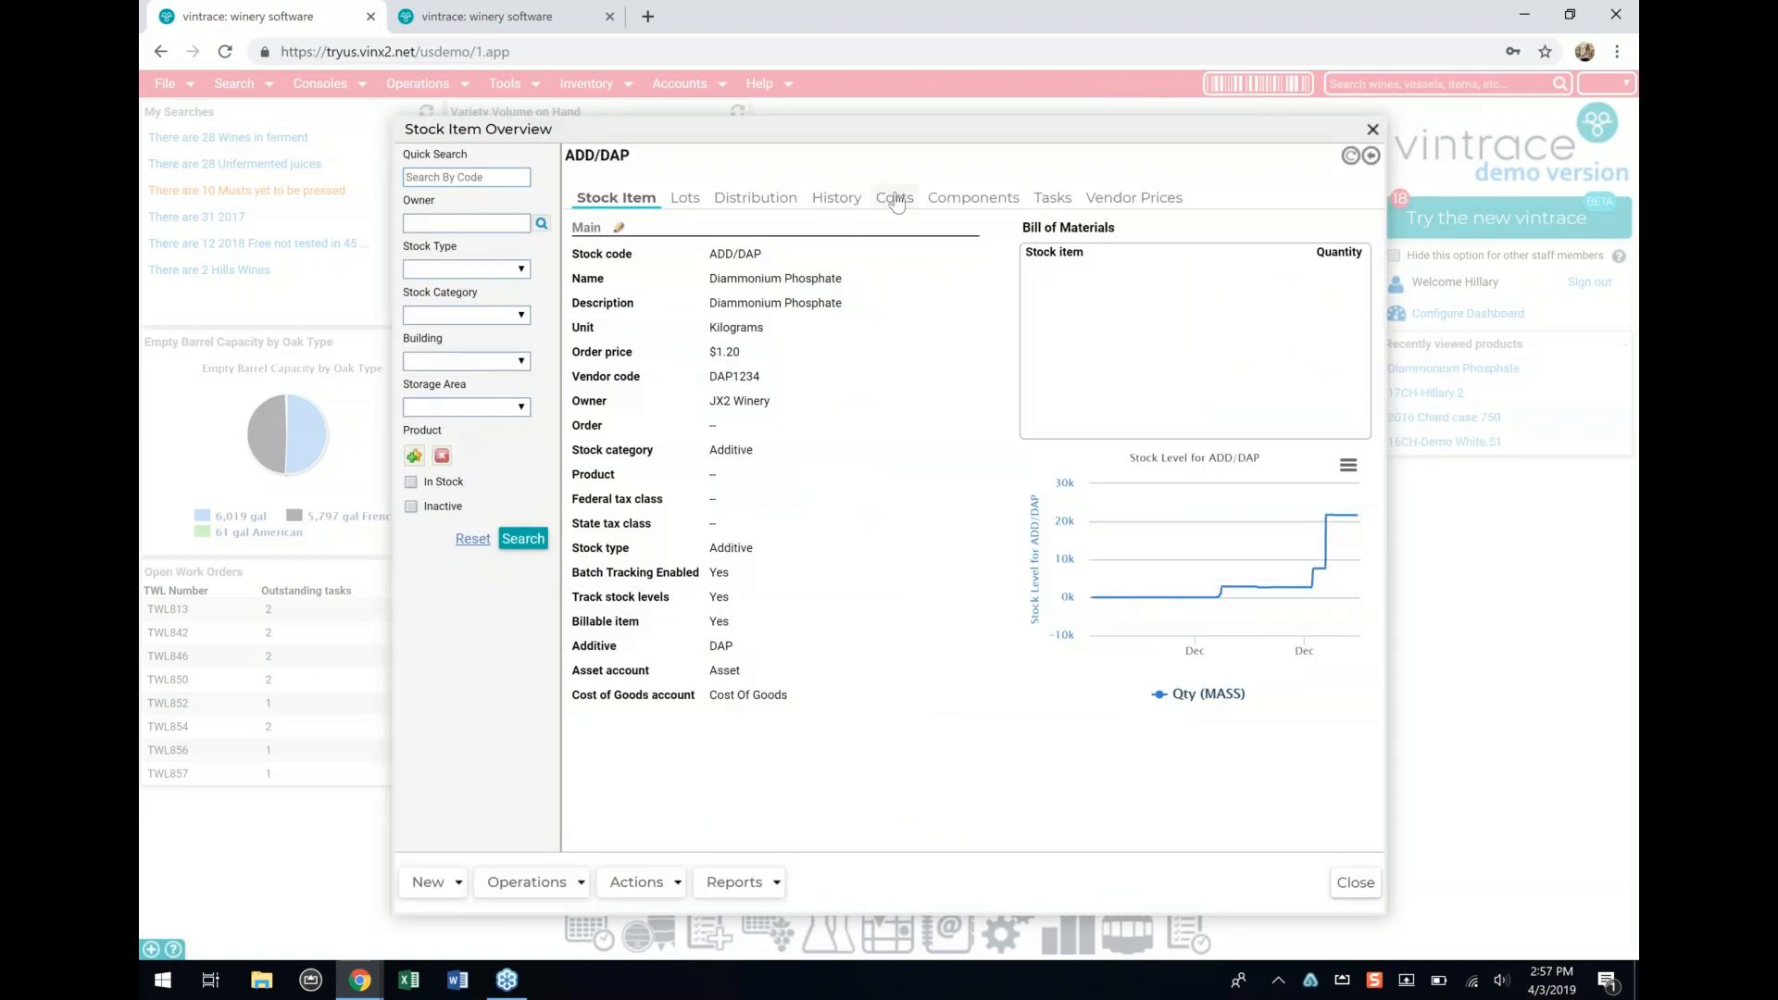
Step: Check the ADD/DAP item's costs and action history, and view the Receive action for lot 1234 2019
click(894, 198)
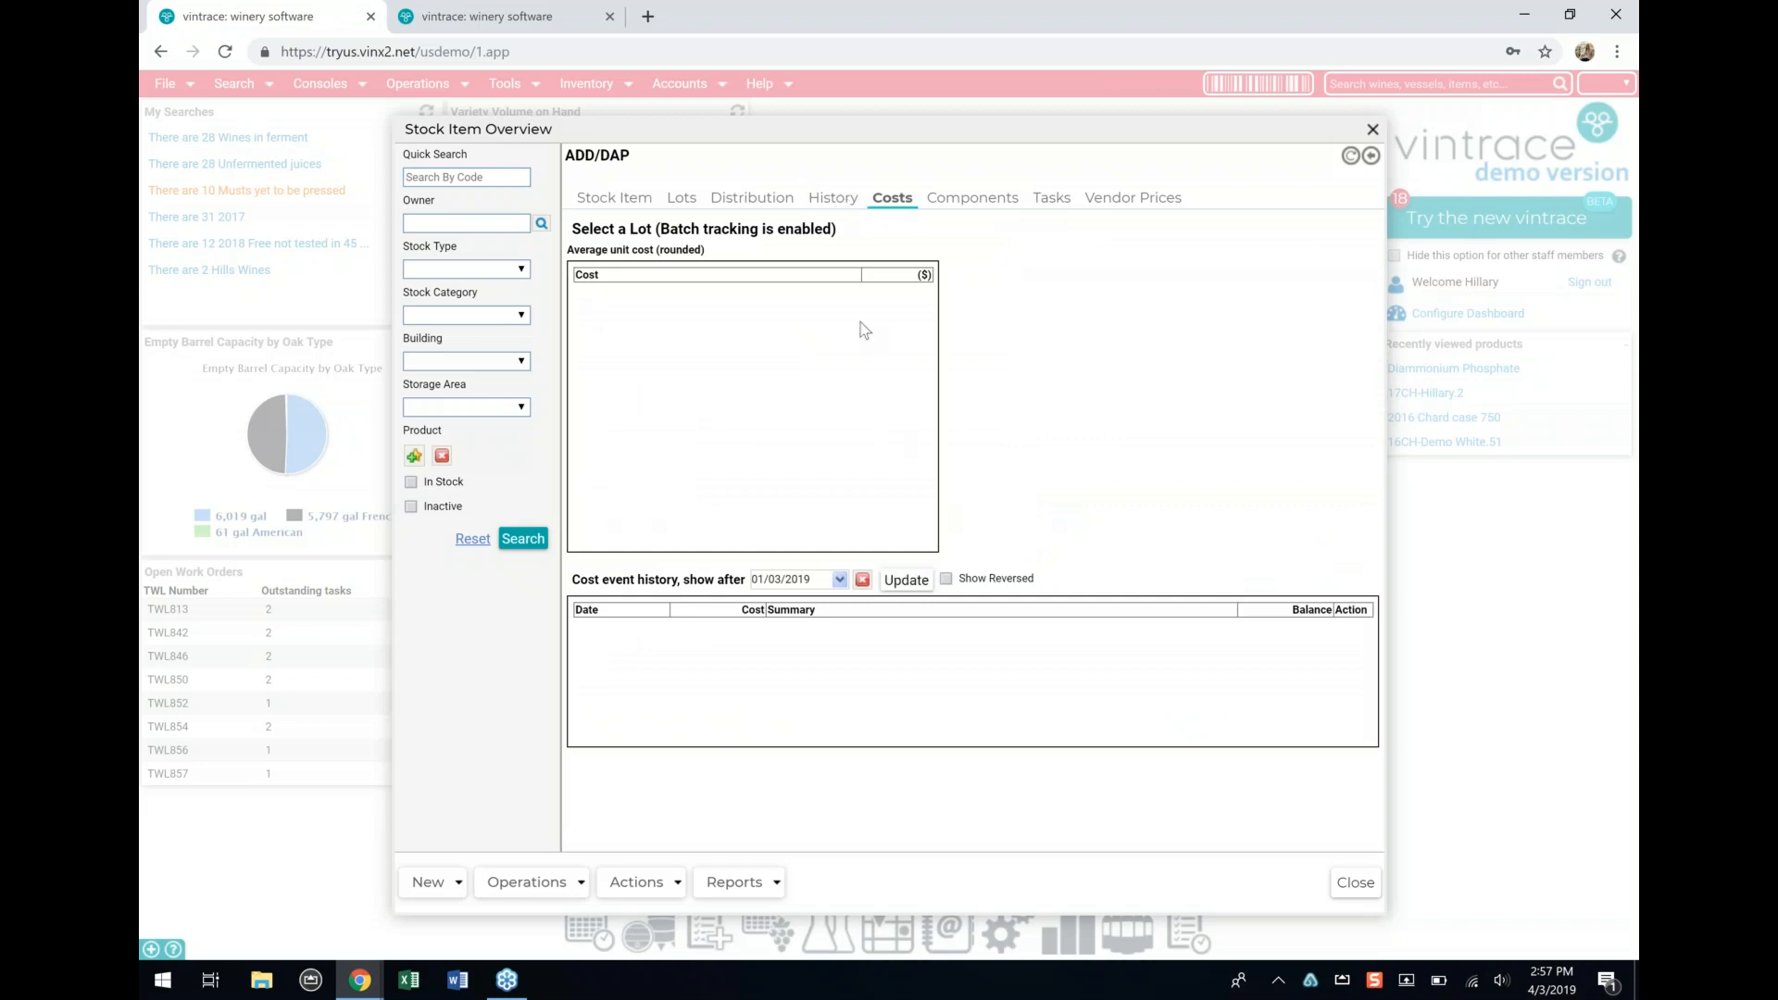
click(832, 198)
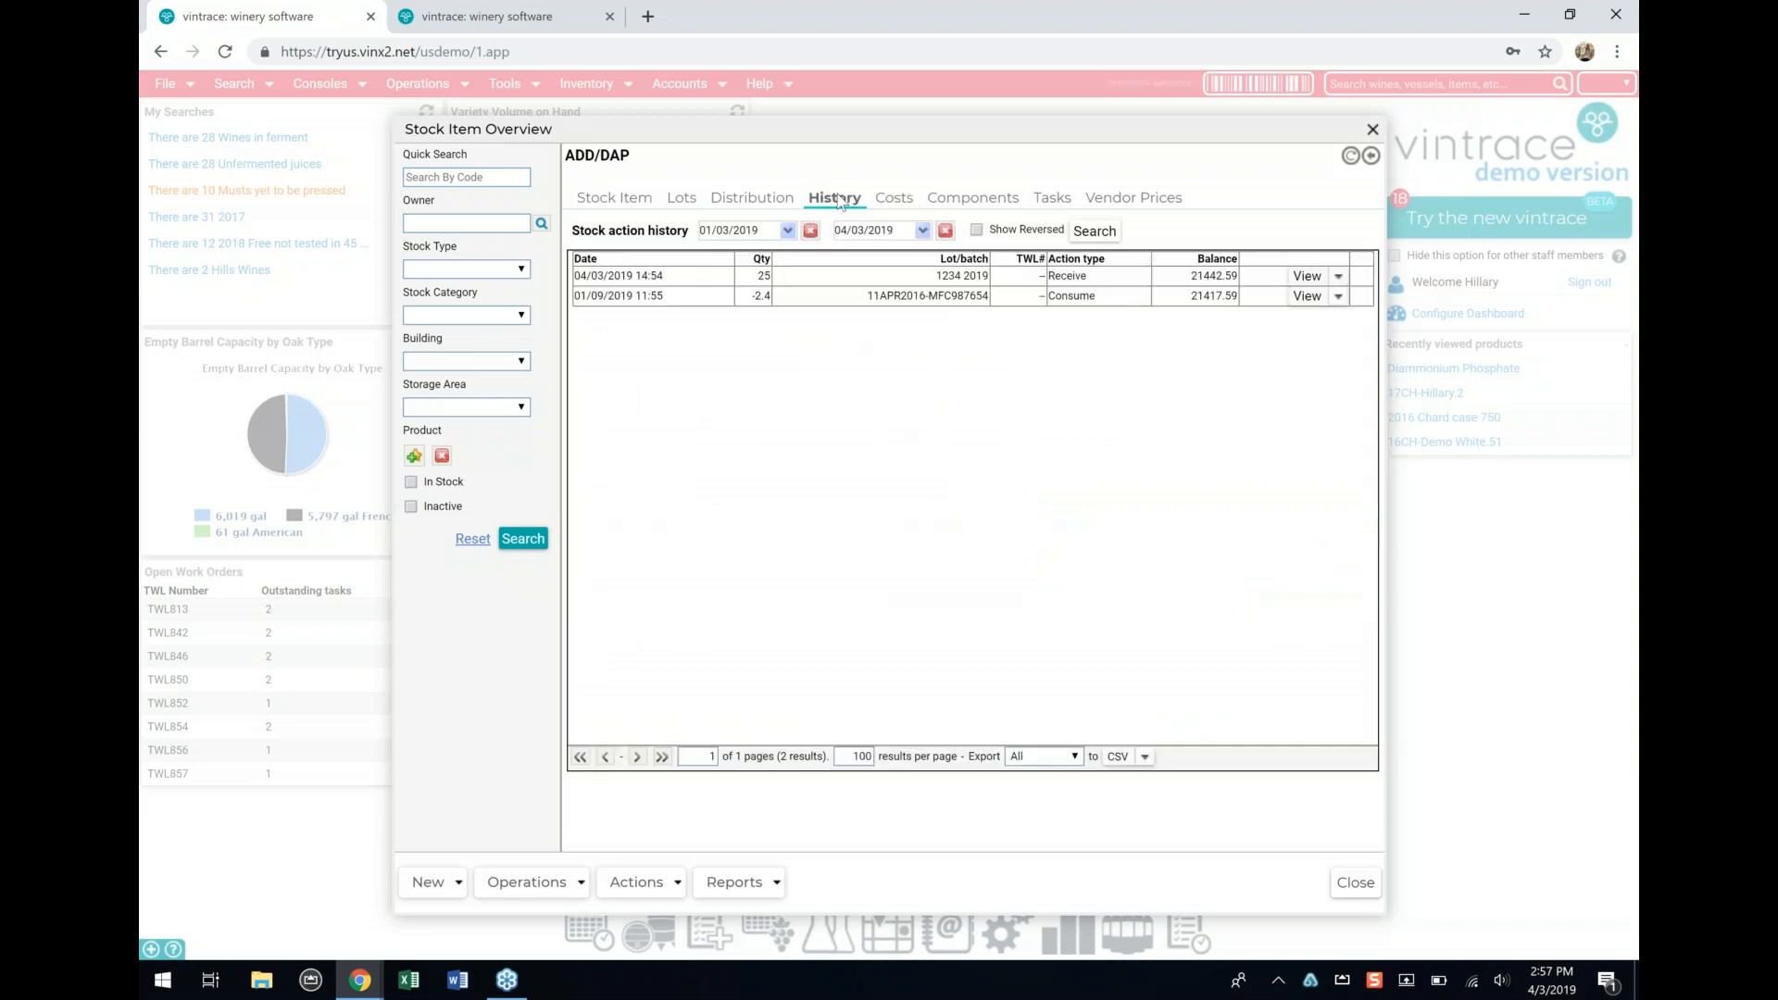
click(761, 276)
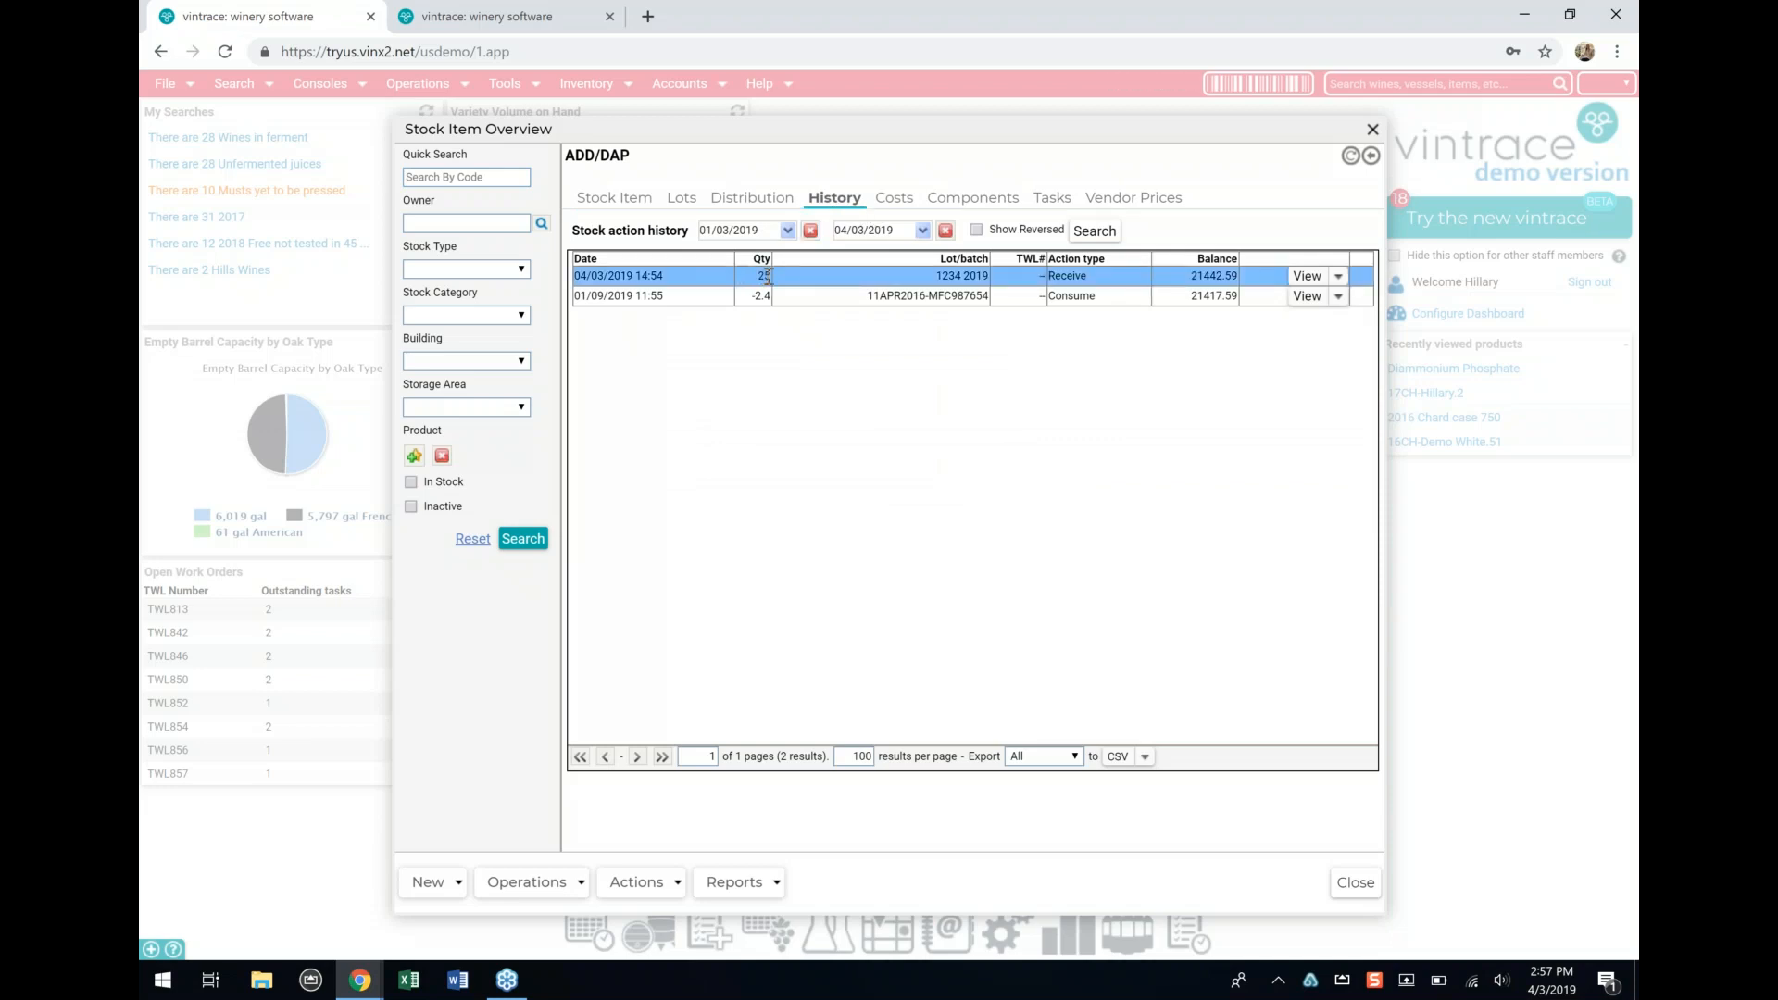
click(1306, 278)
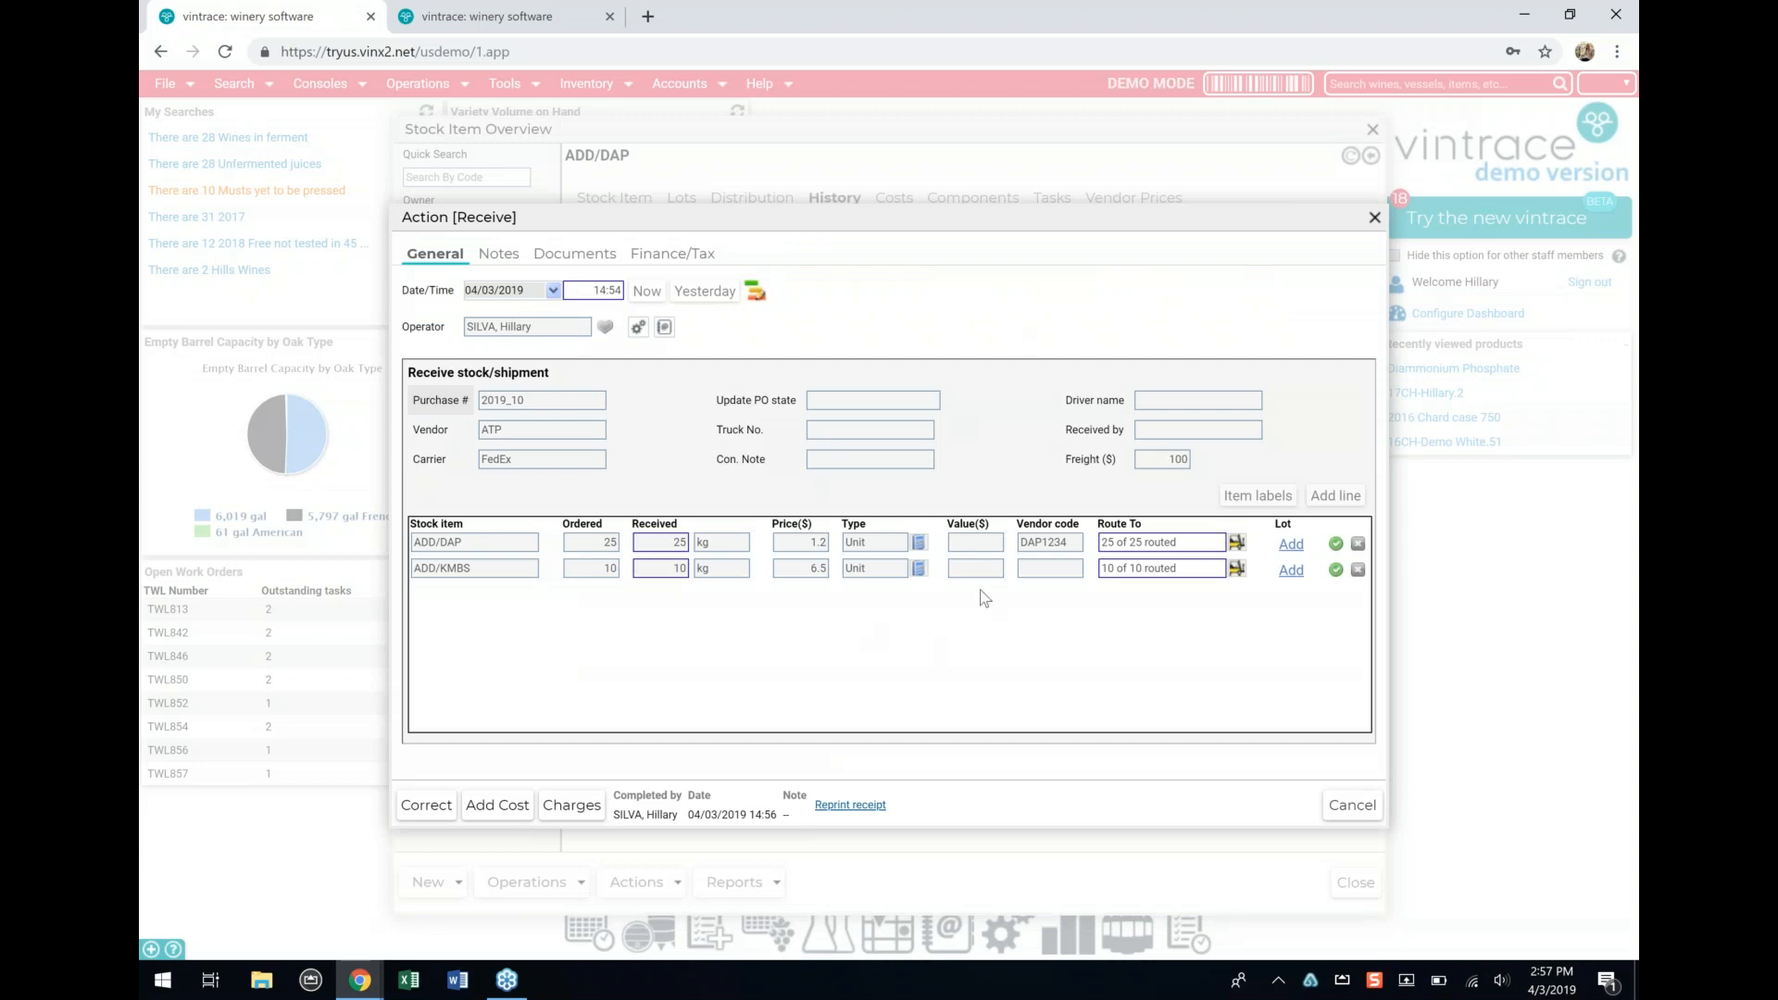
Step: Start correcting the receive action, set the ADD/DAP unit price to $0.8, and calculate the values of both stock lines
click(413, 816)
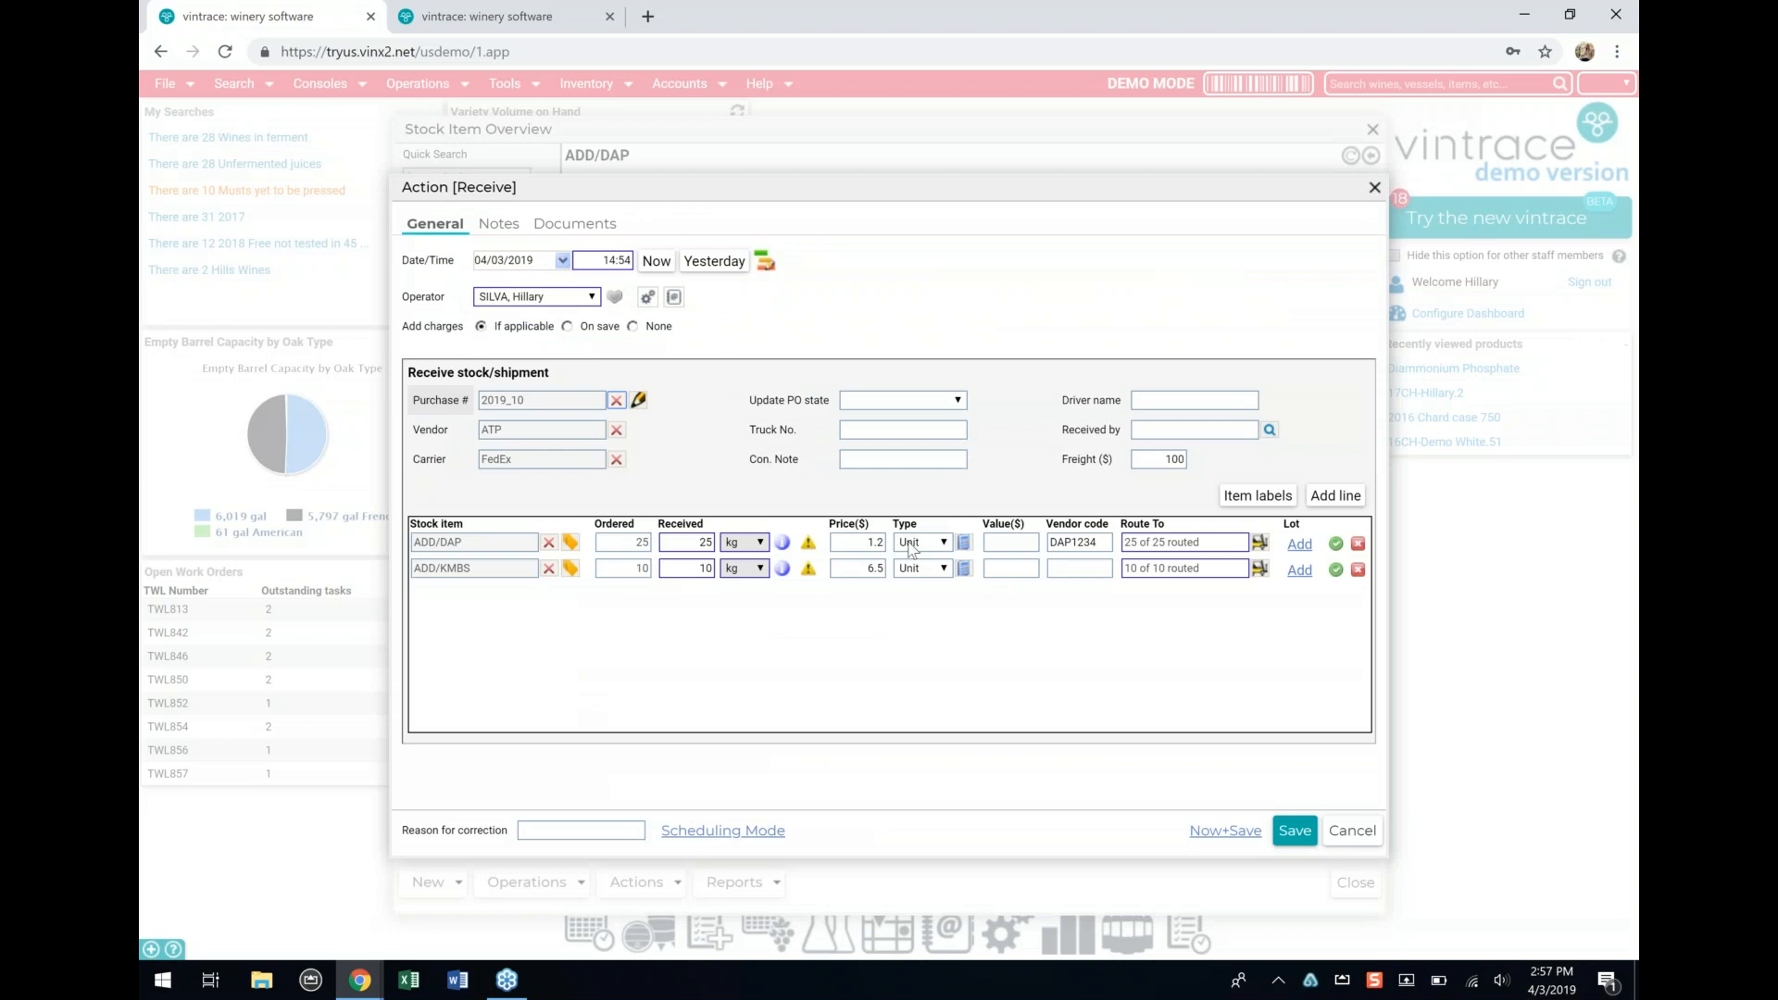
click(883, 546)
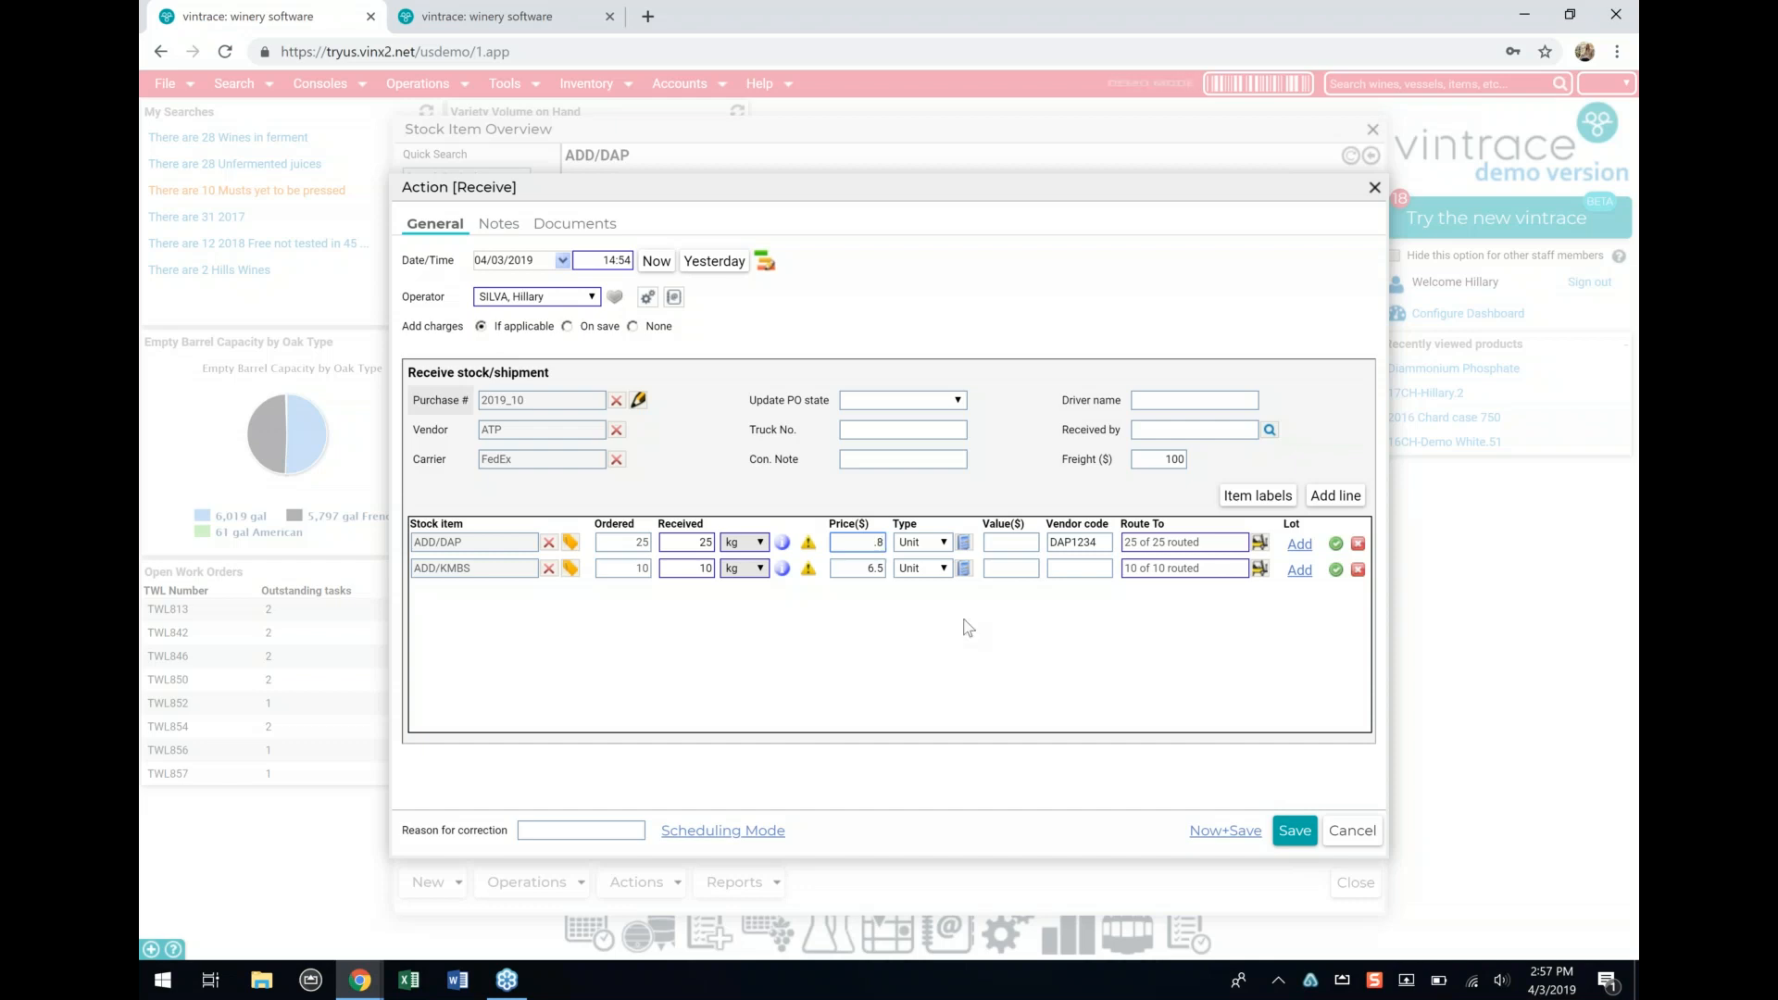
click(966, 548)
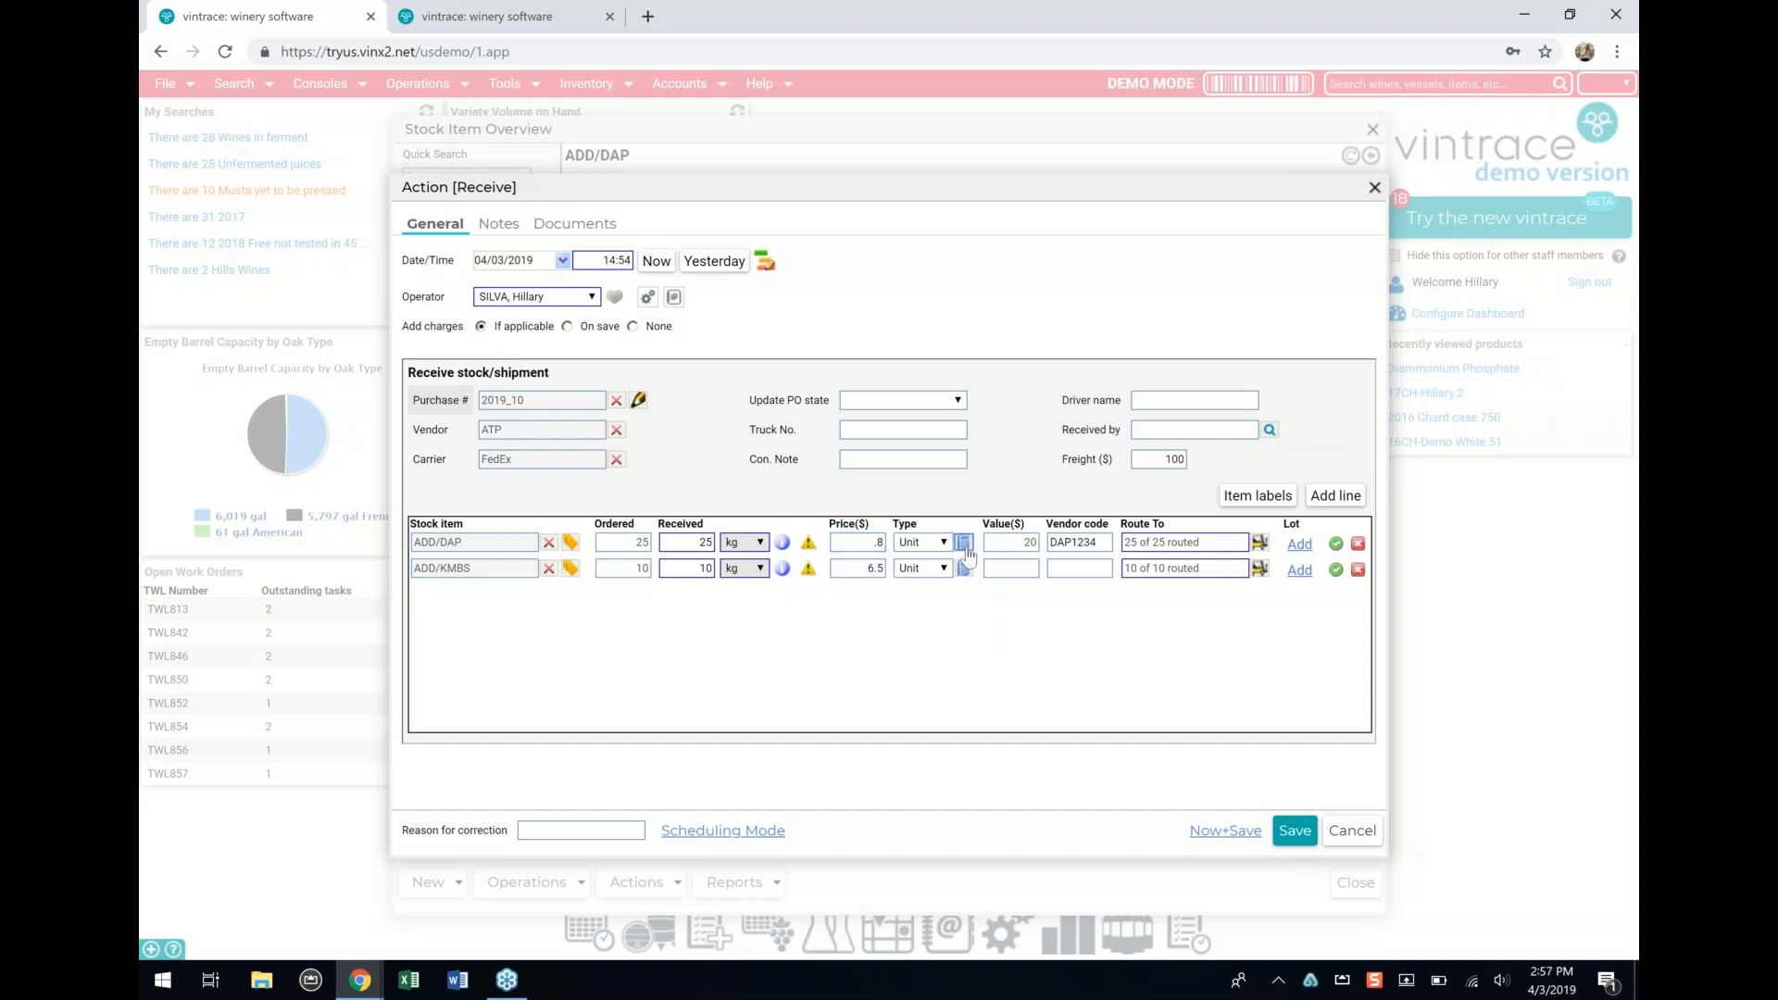
click(964, 569)
Step: Enter "changed cost" as the reason for correction, save the receive action despite the quantity mismatch, and close the receipt
click(573, 836)
text(changed cost)
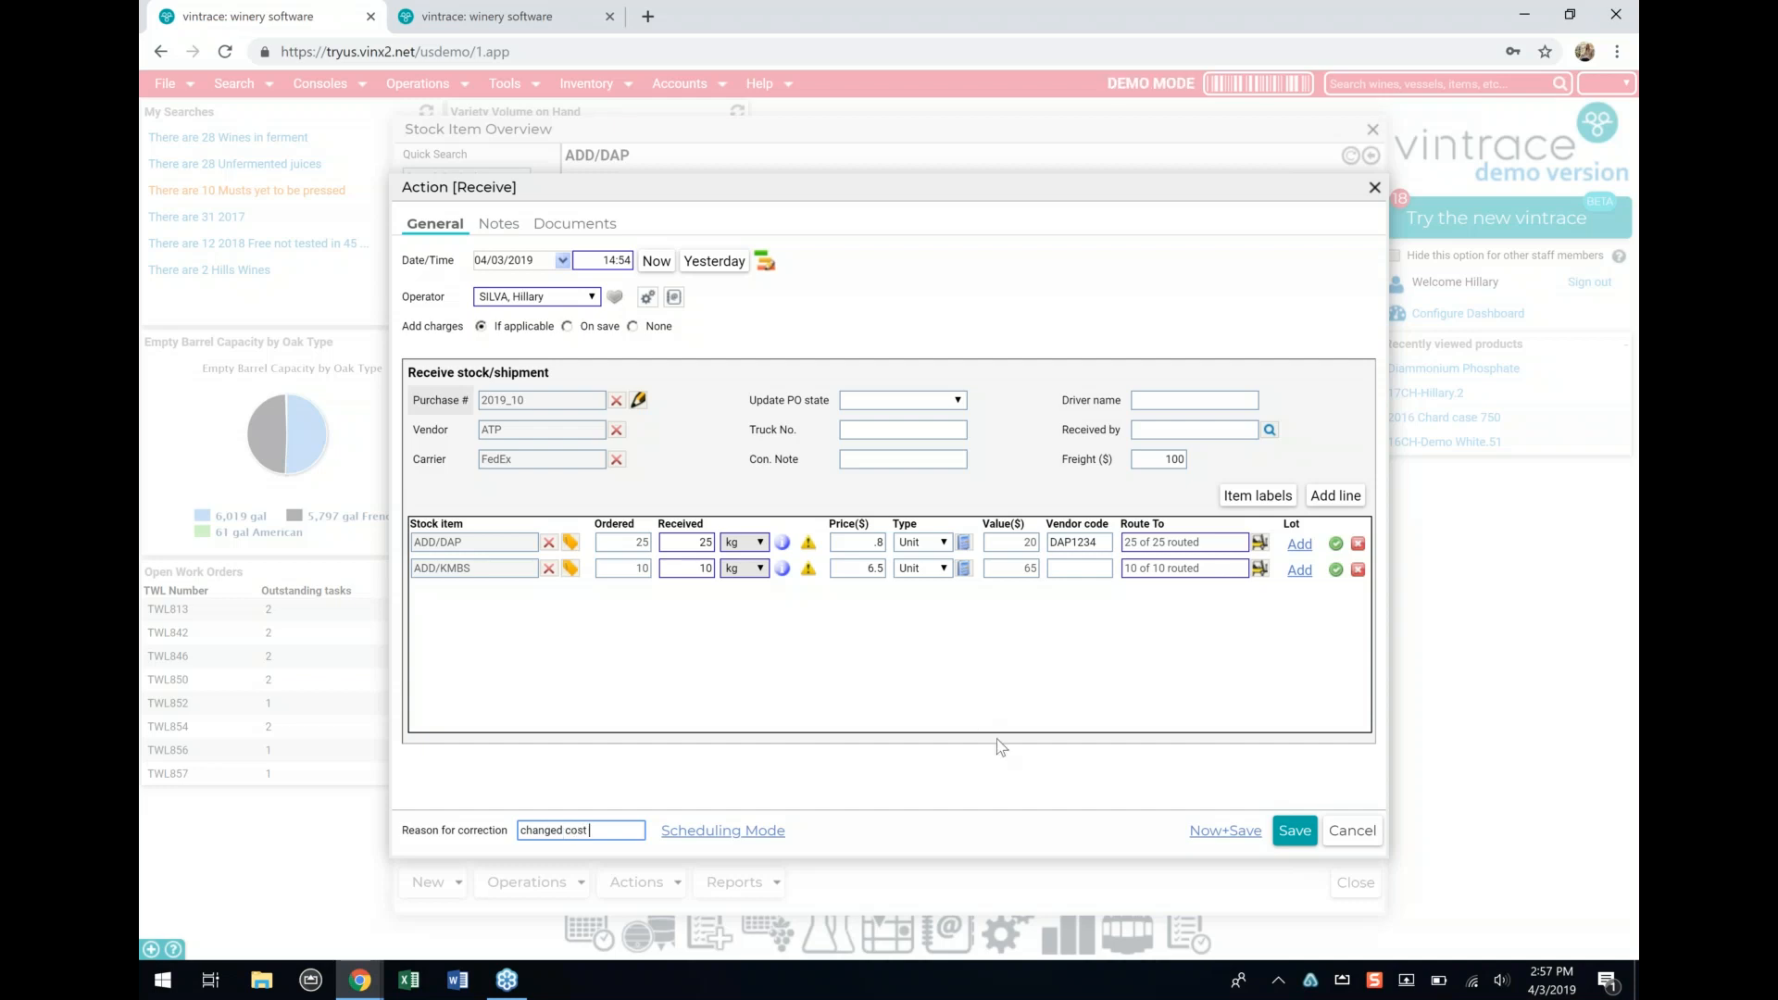
click(1294, 832)
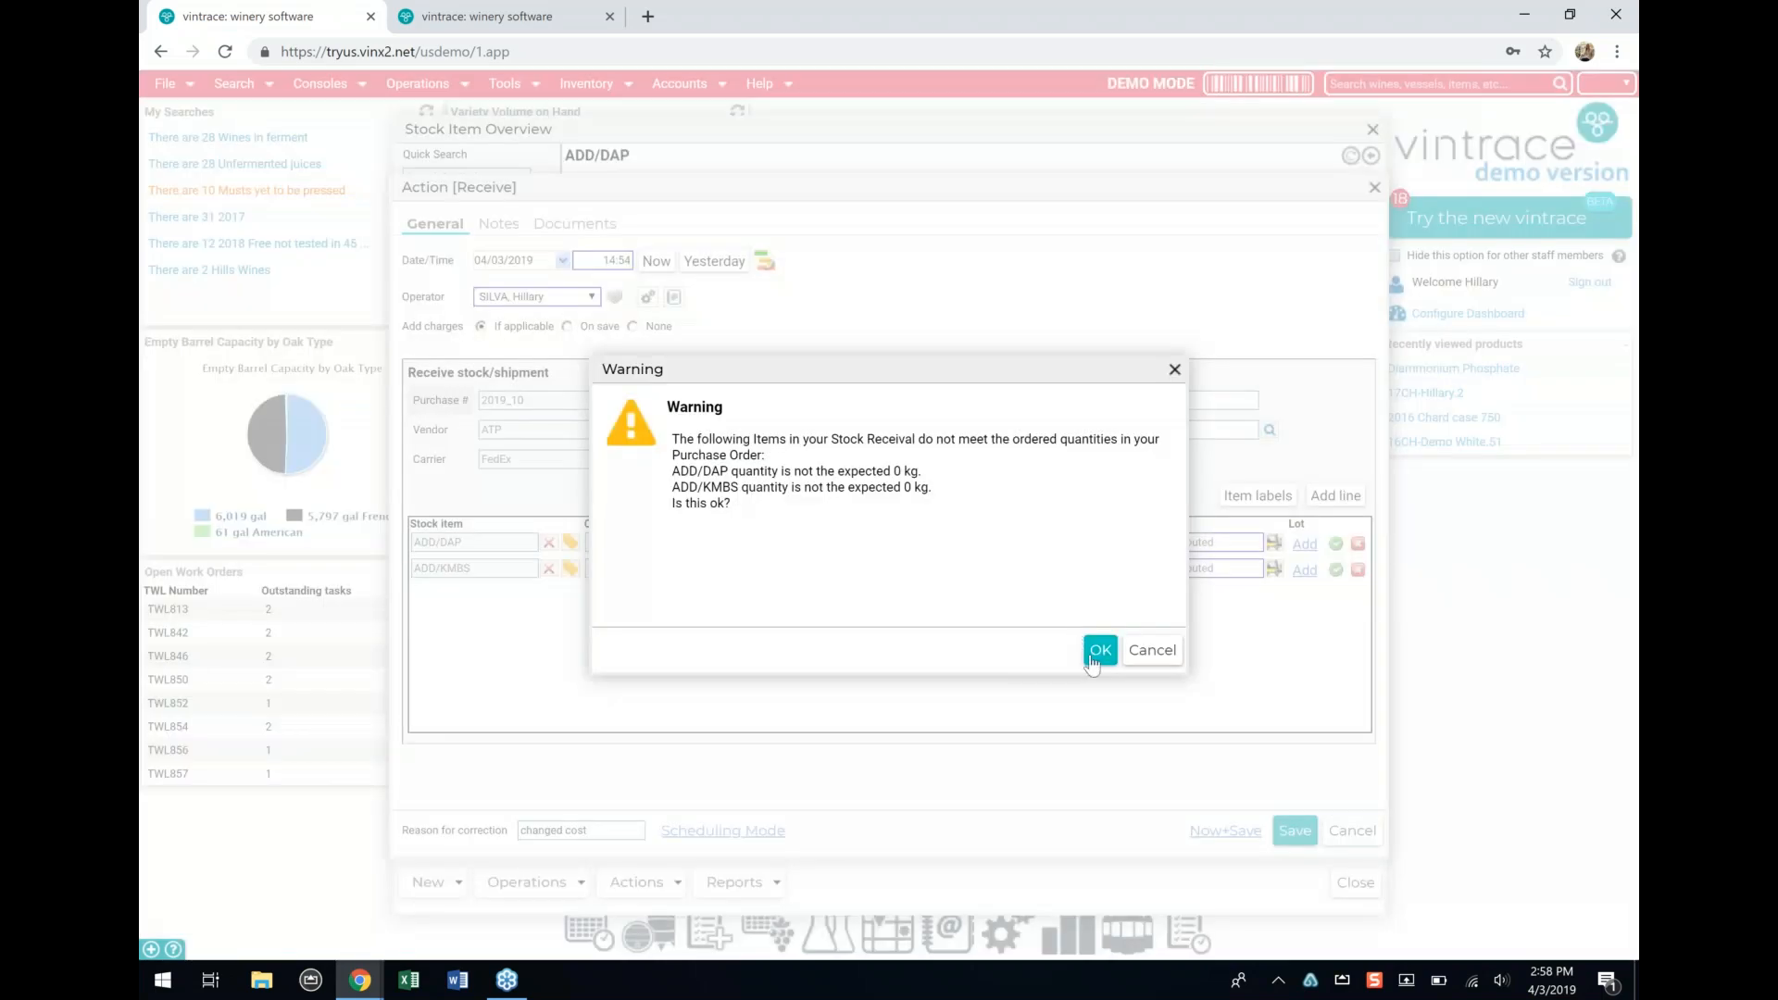
click(1099, 650)
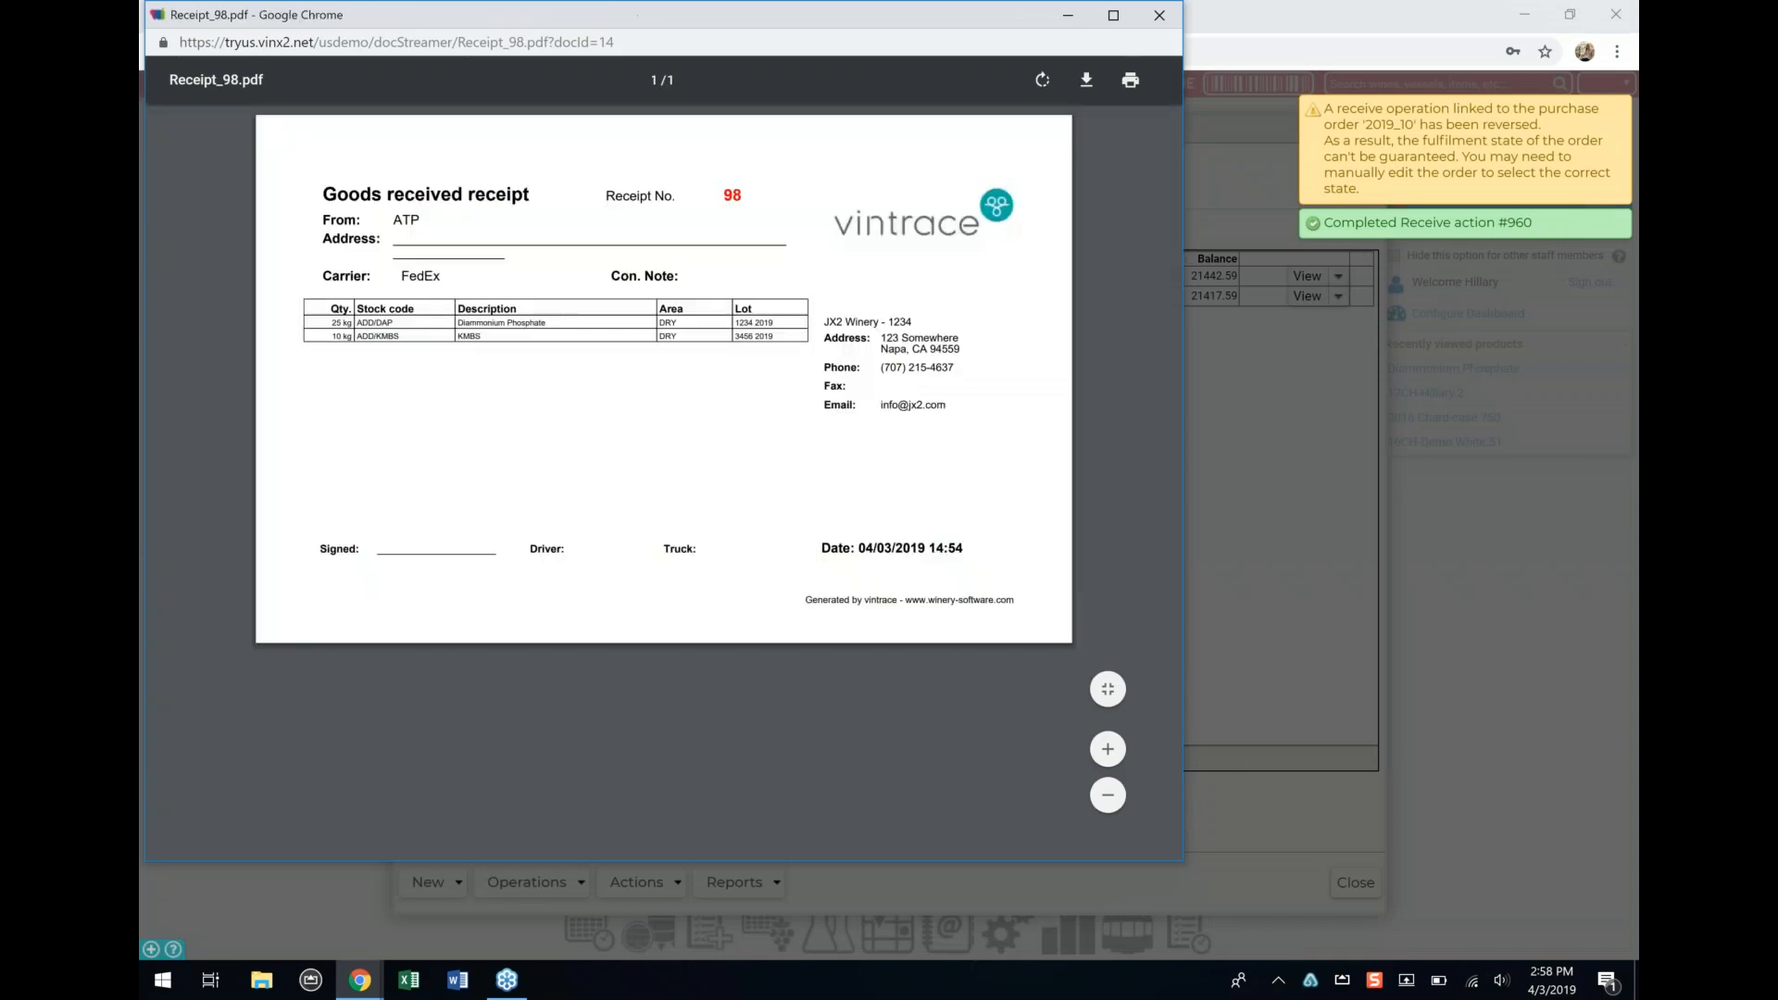
click(1158, 14)
click(1420, 179)
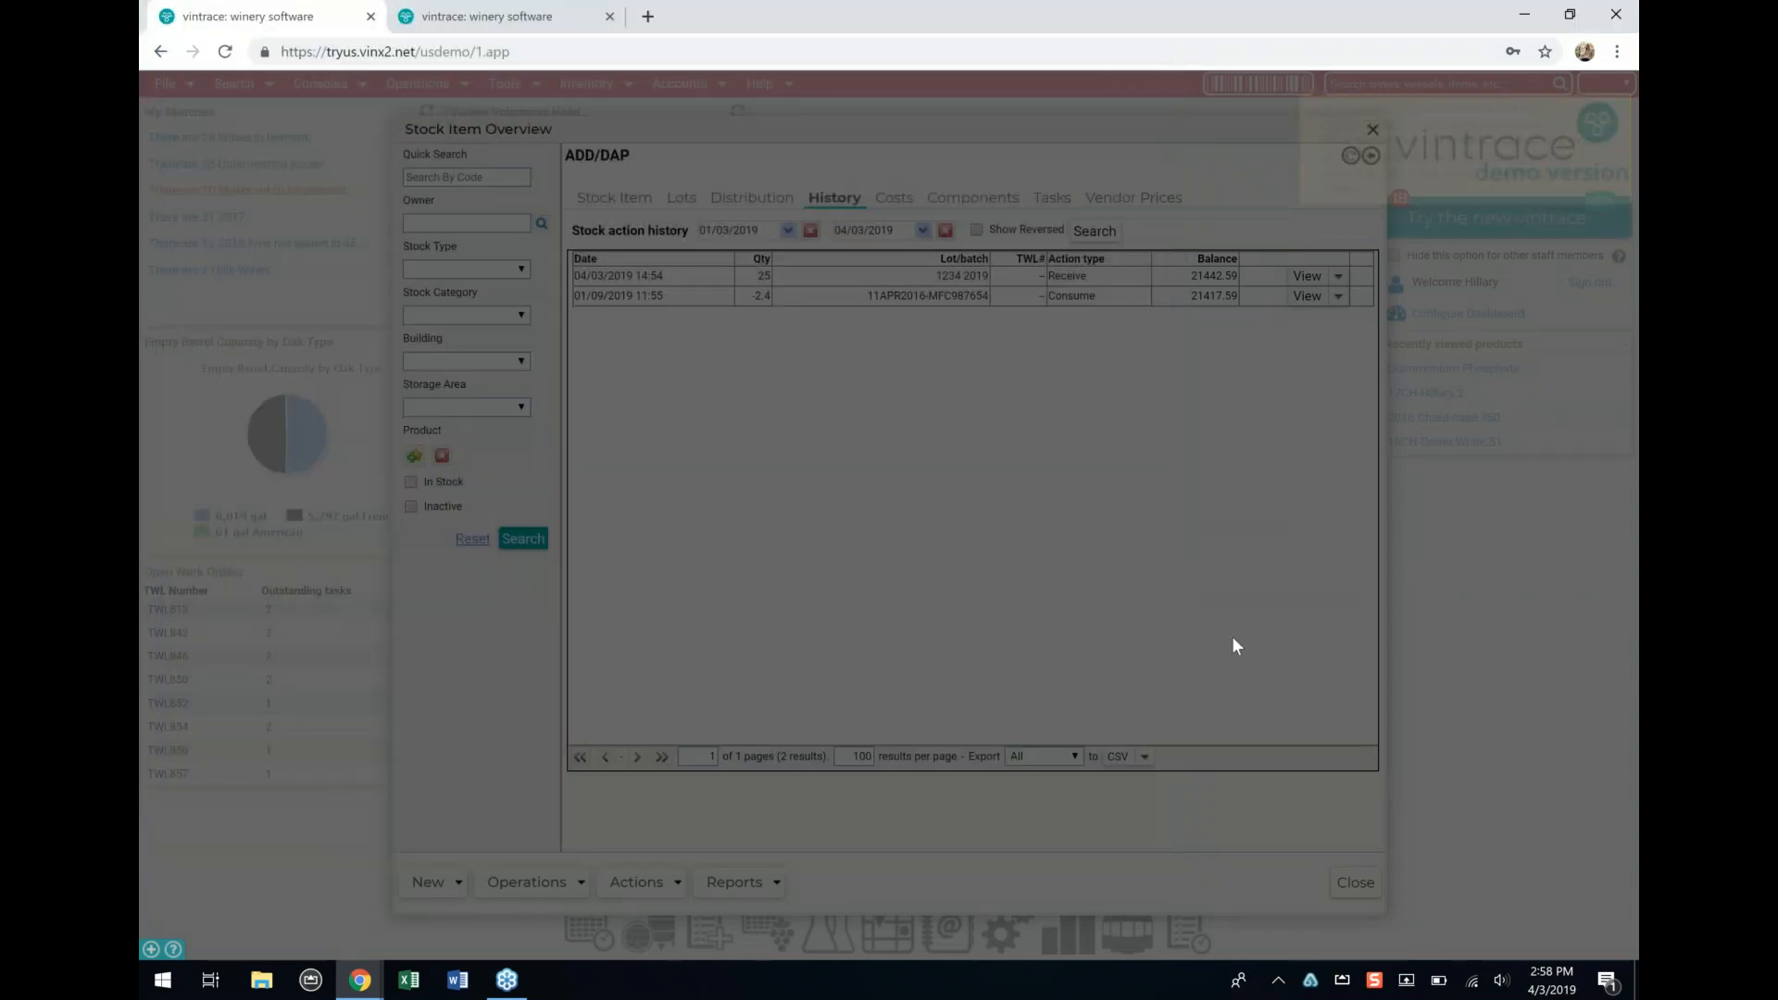
Step: Refresh the ADD/DAP stock item overview to check its details, and close the overview and the stock search
click(1354, 158)
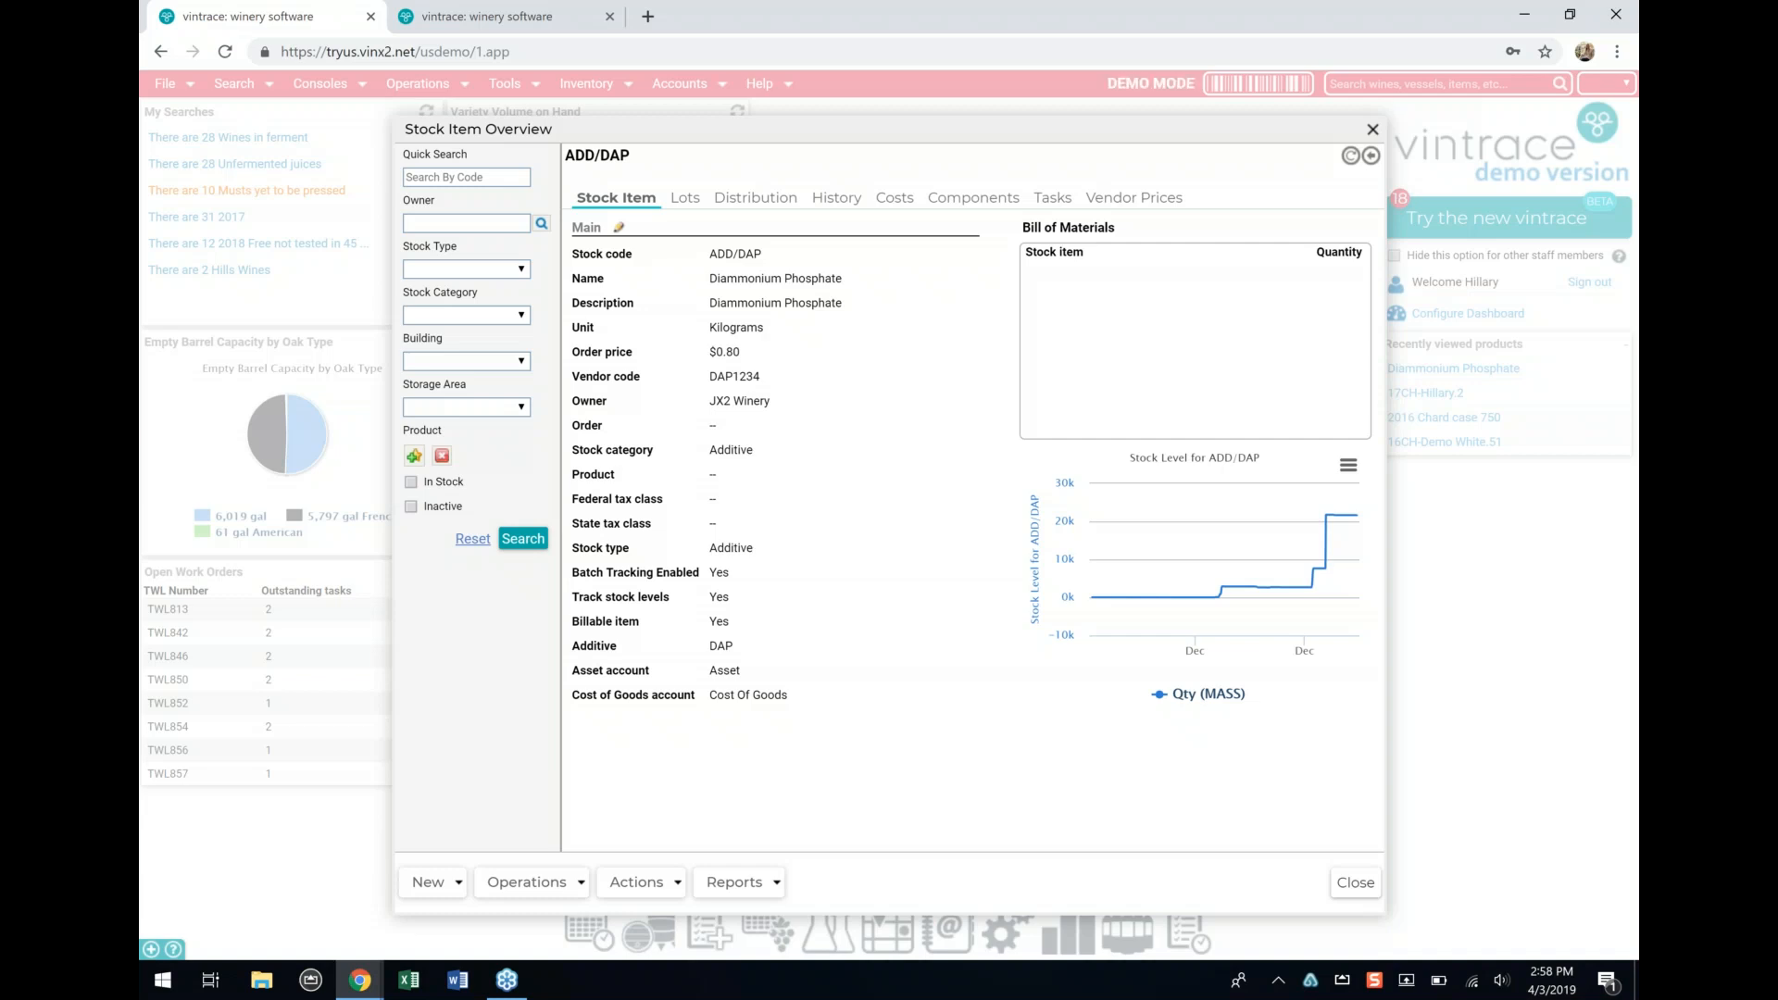
click(1348, 884)
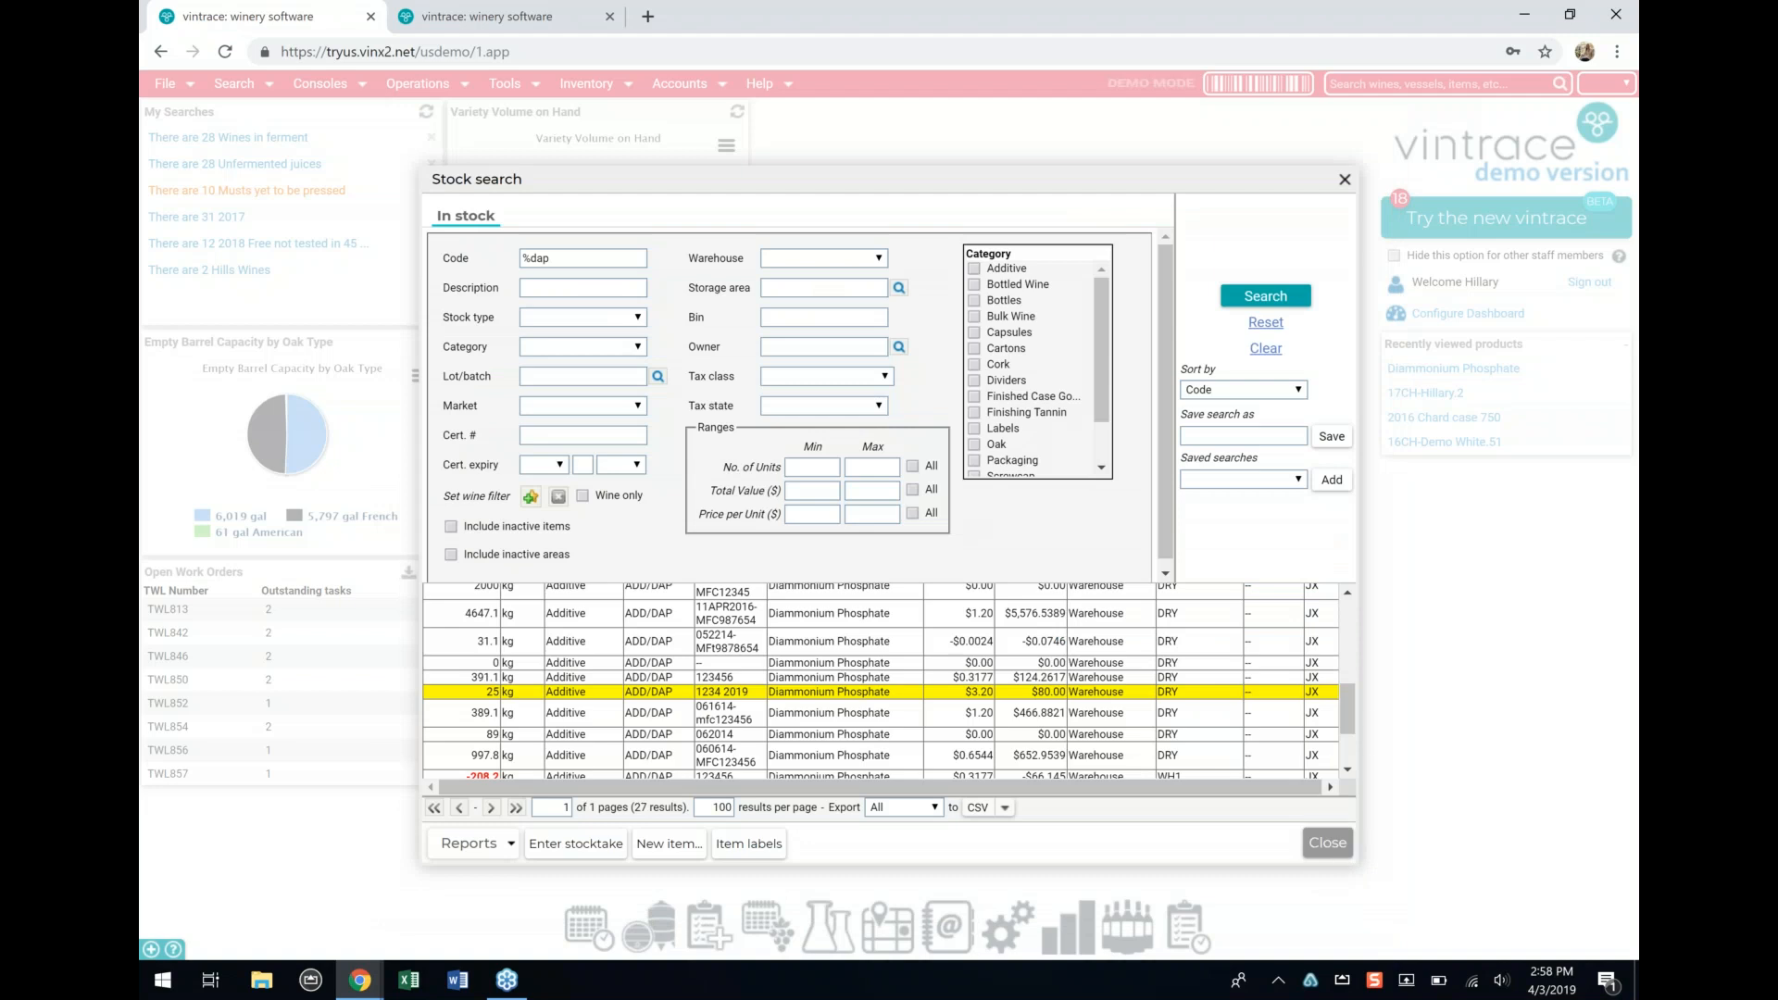
click(1334, 841)
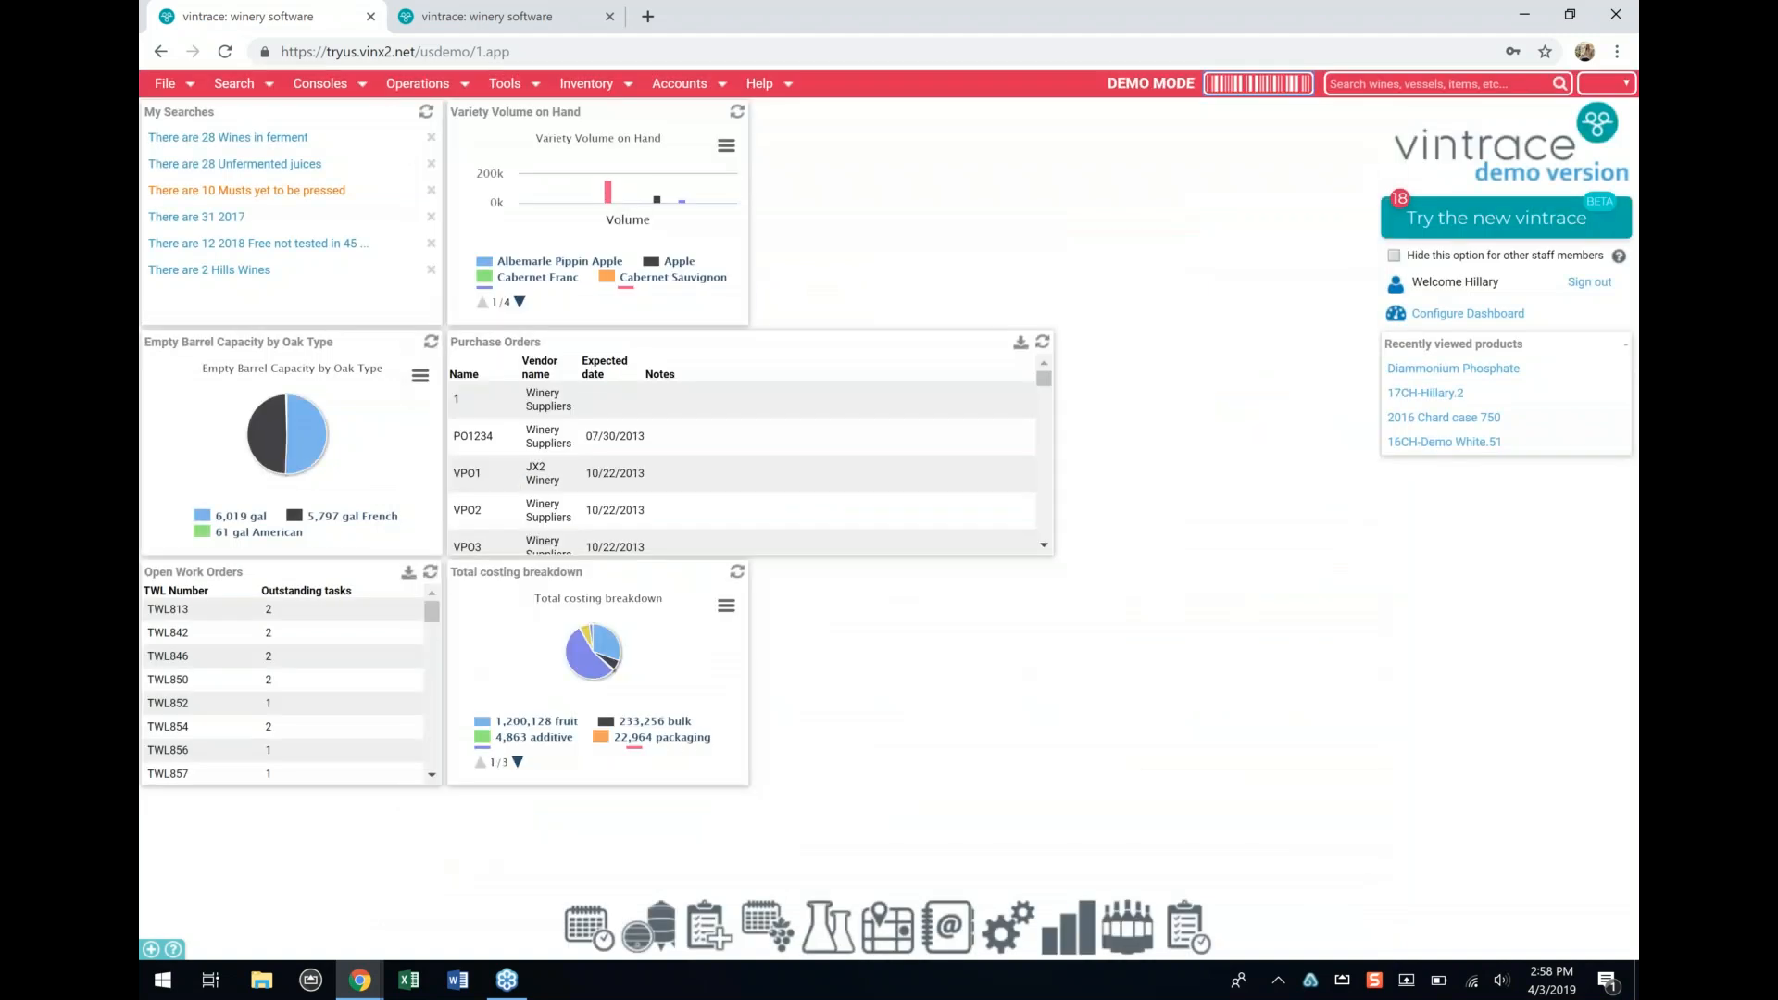
Step: Open the purchase orders list and set its date range from 02/01/2019 to 04/06/2019
click(696, 85)
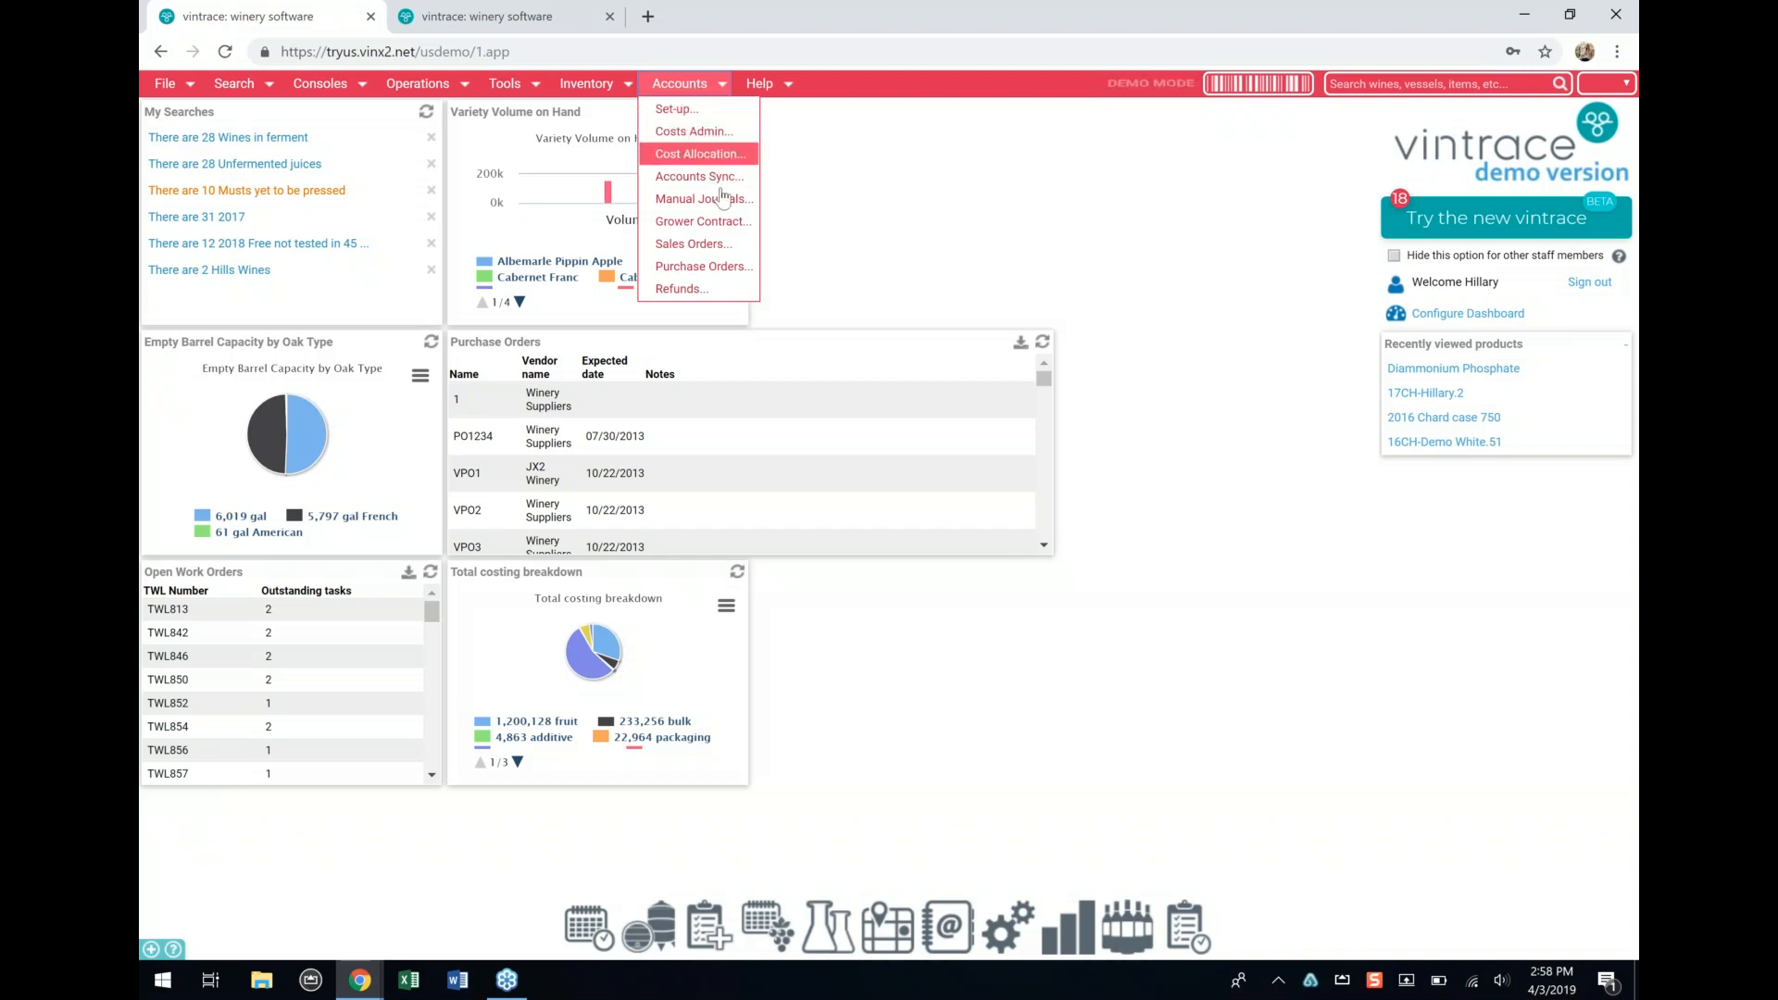
click(731, 267)
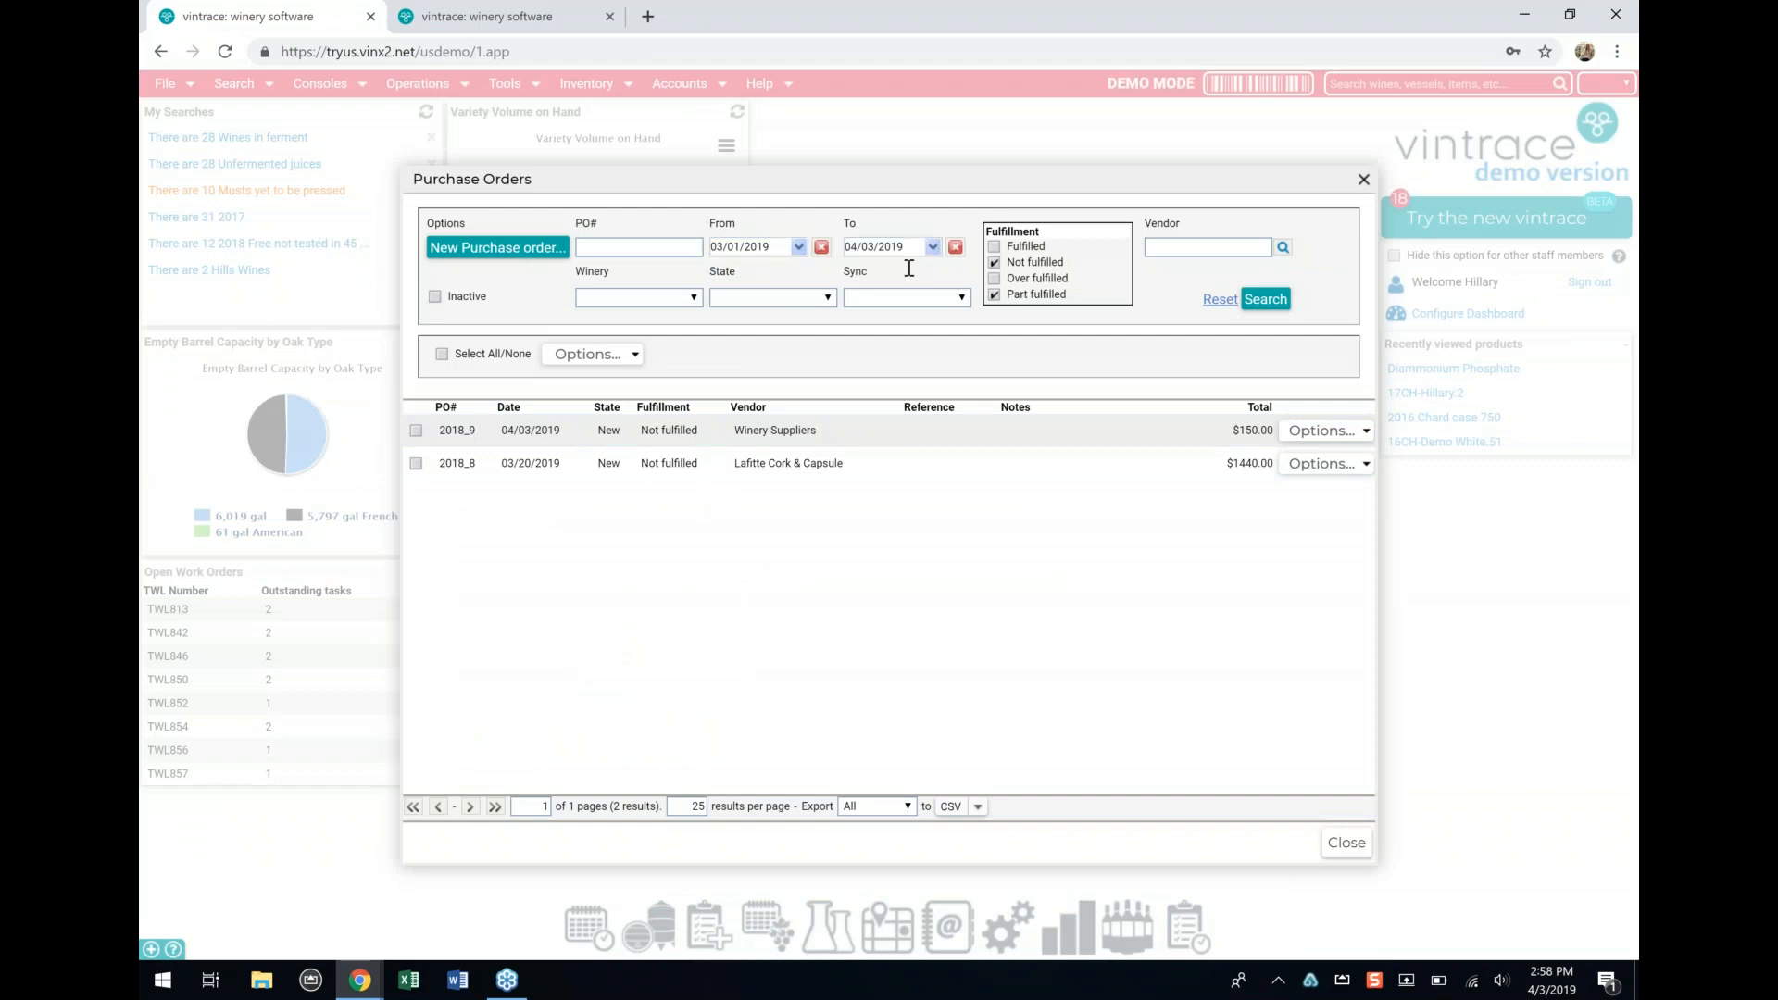
click(933, 246)
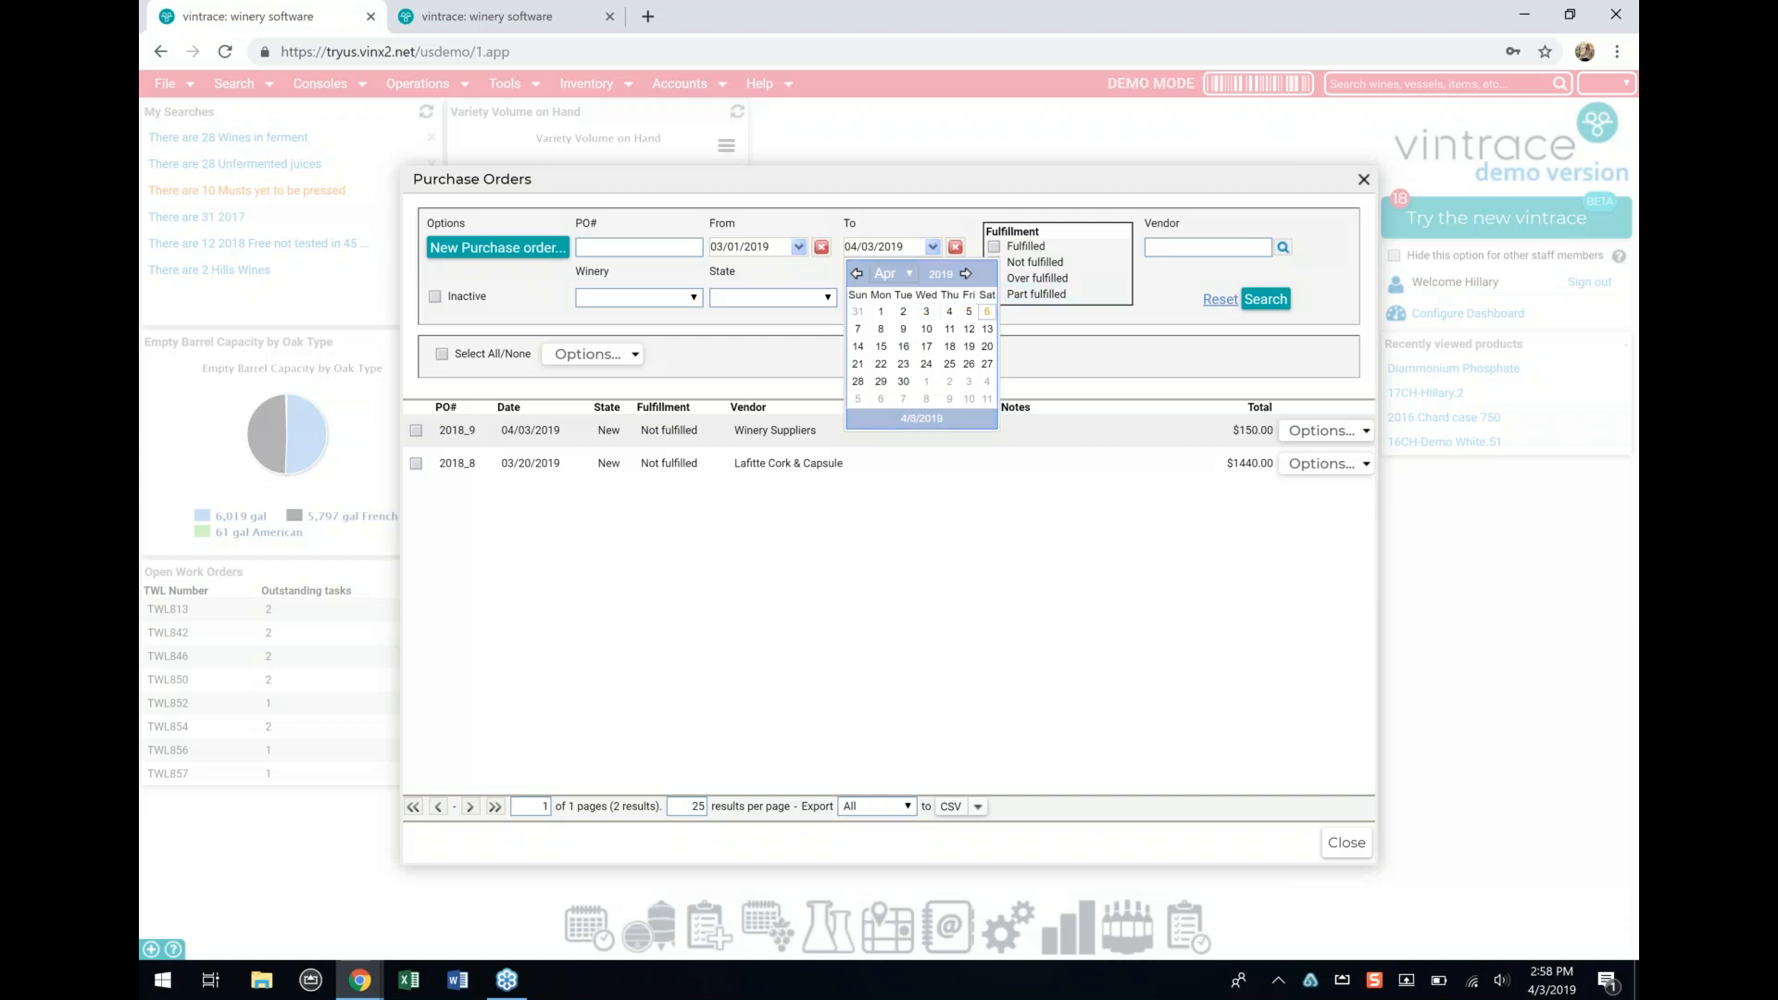
click(988, 311)
click(801, 247)
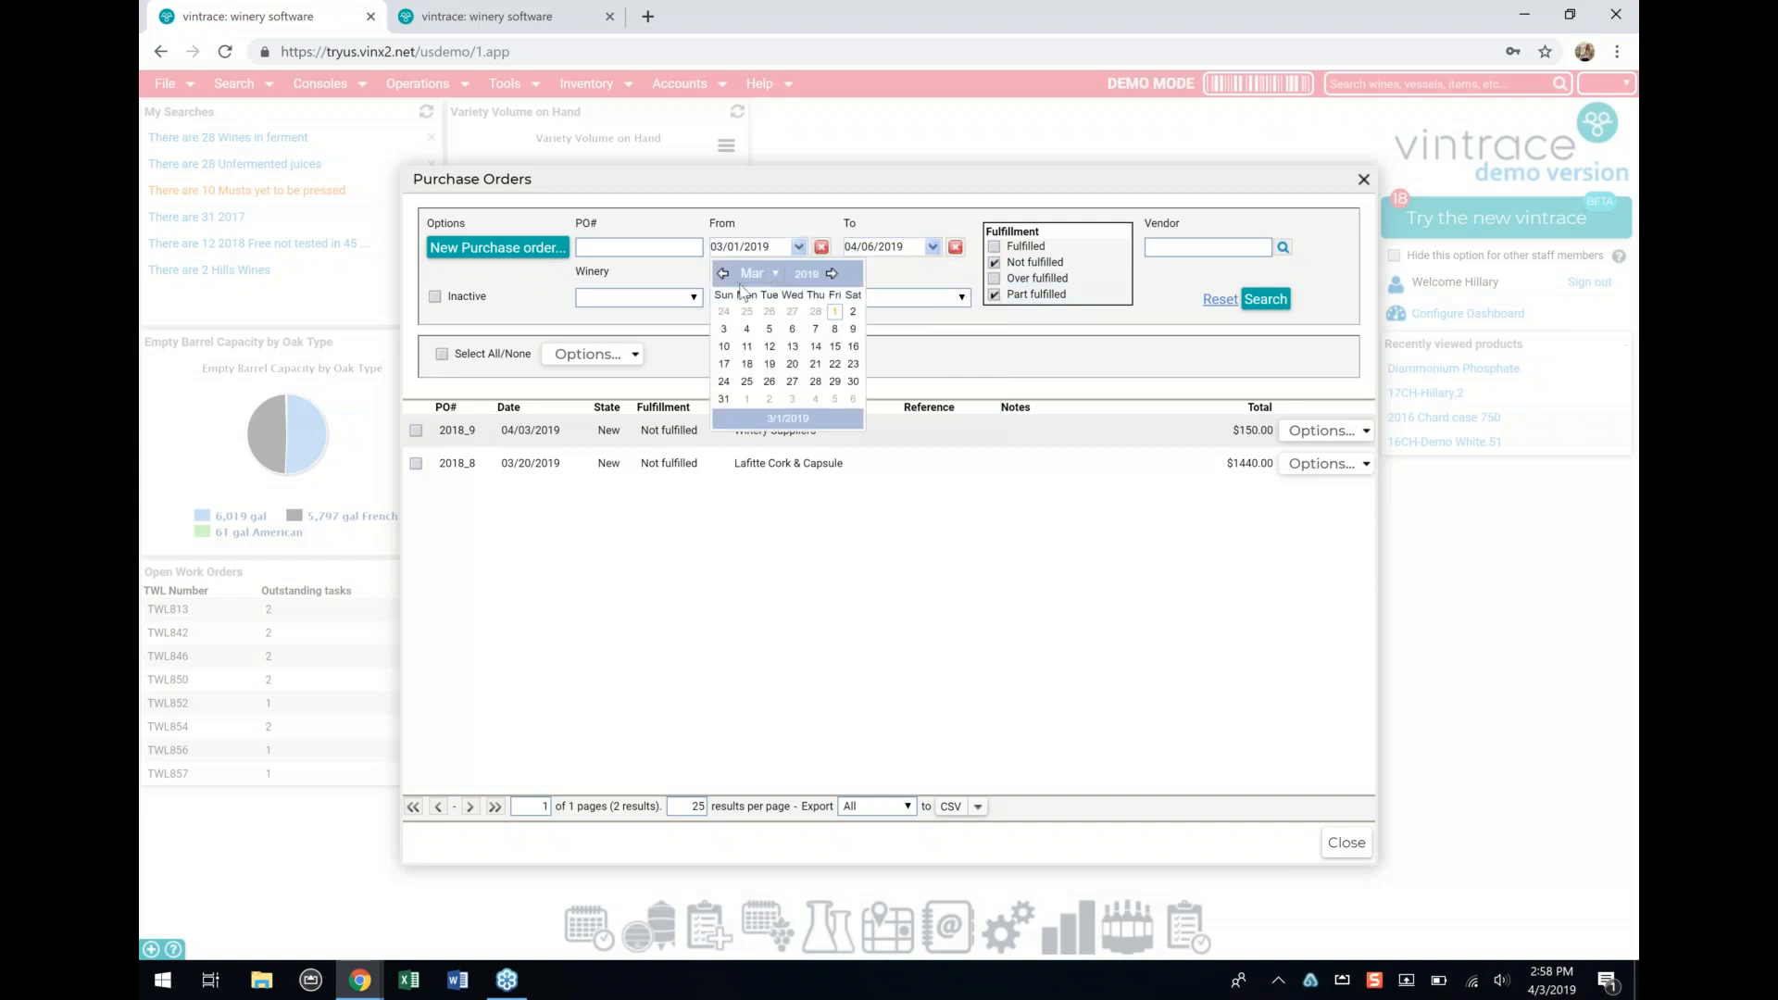
click(722, 273)
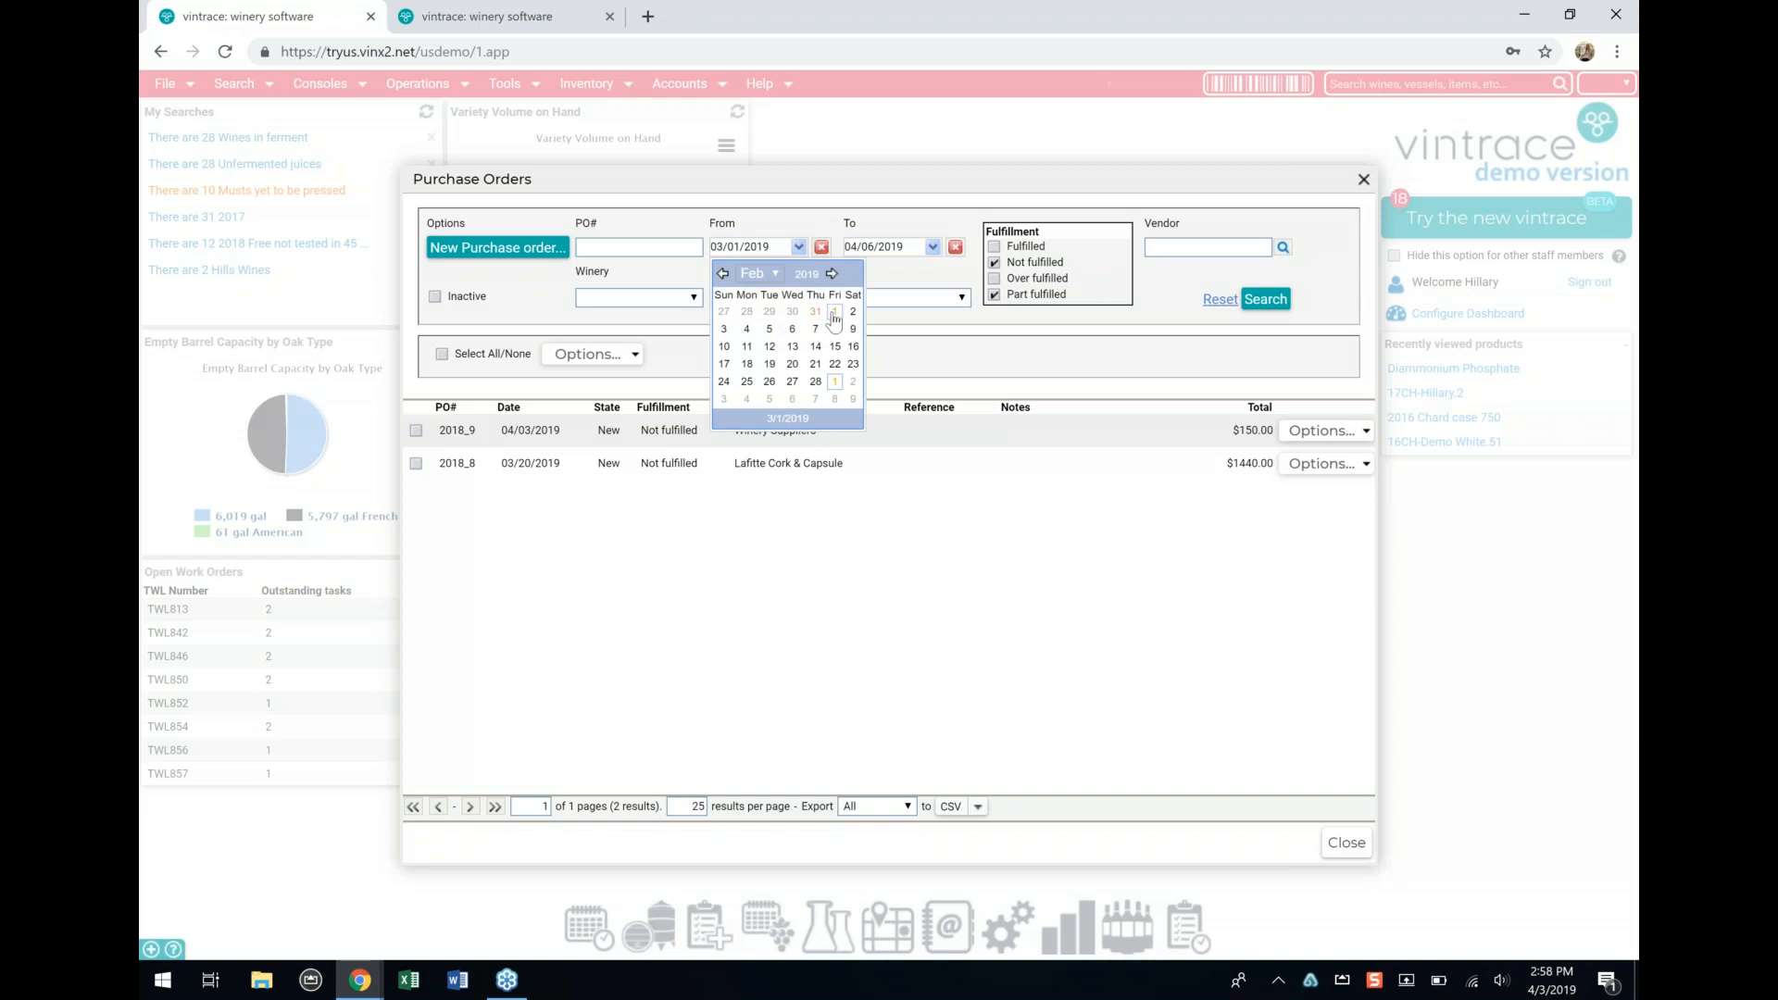
click(834, 313)
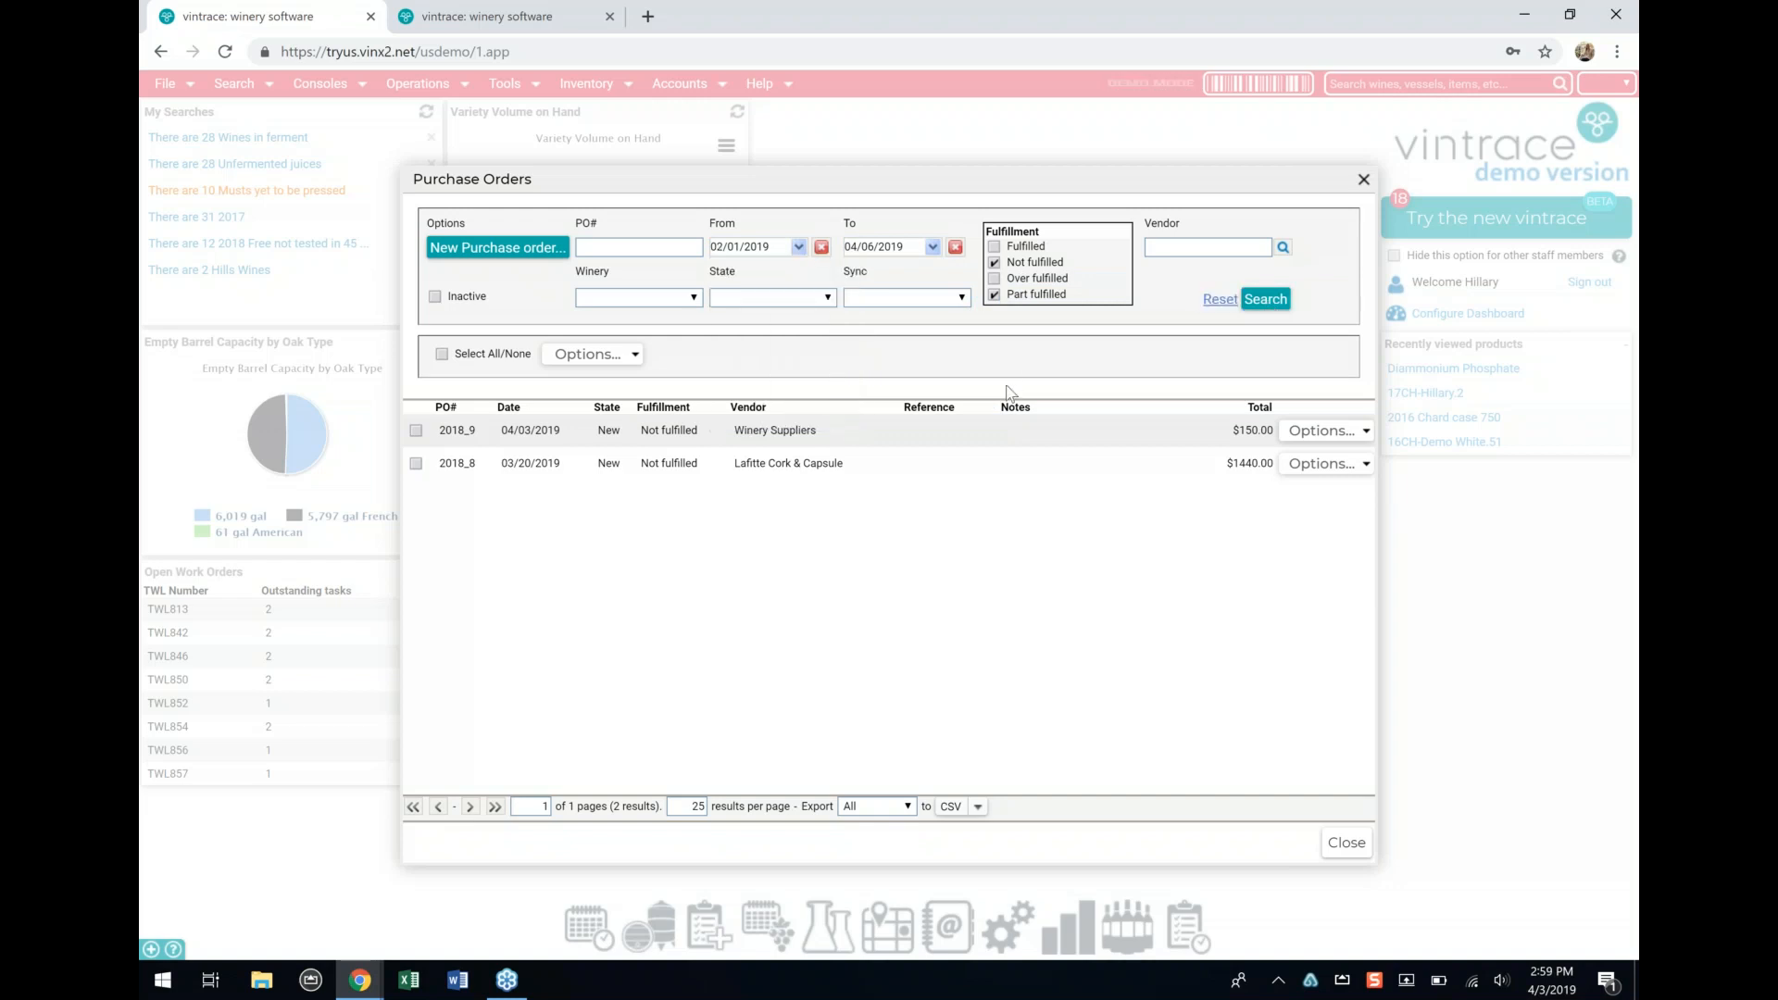
Step: Search the purchase orders with fulfilled ones included, check the available export formats, and close the list
click(998, 246)
click(1279, 308)
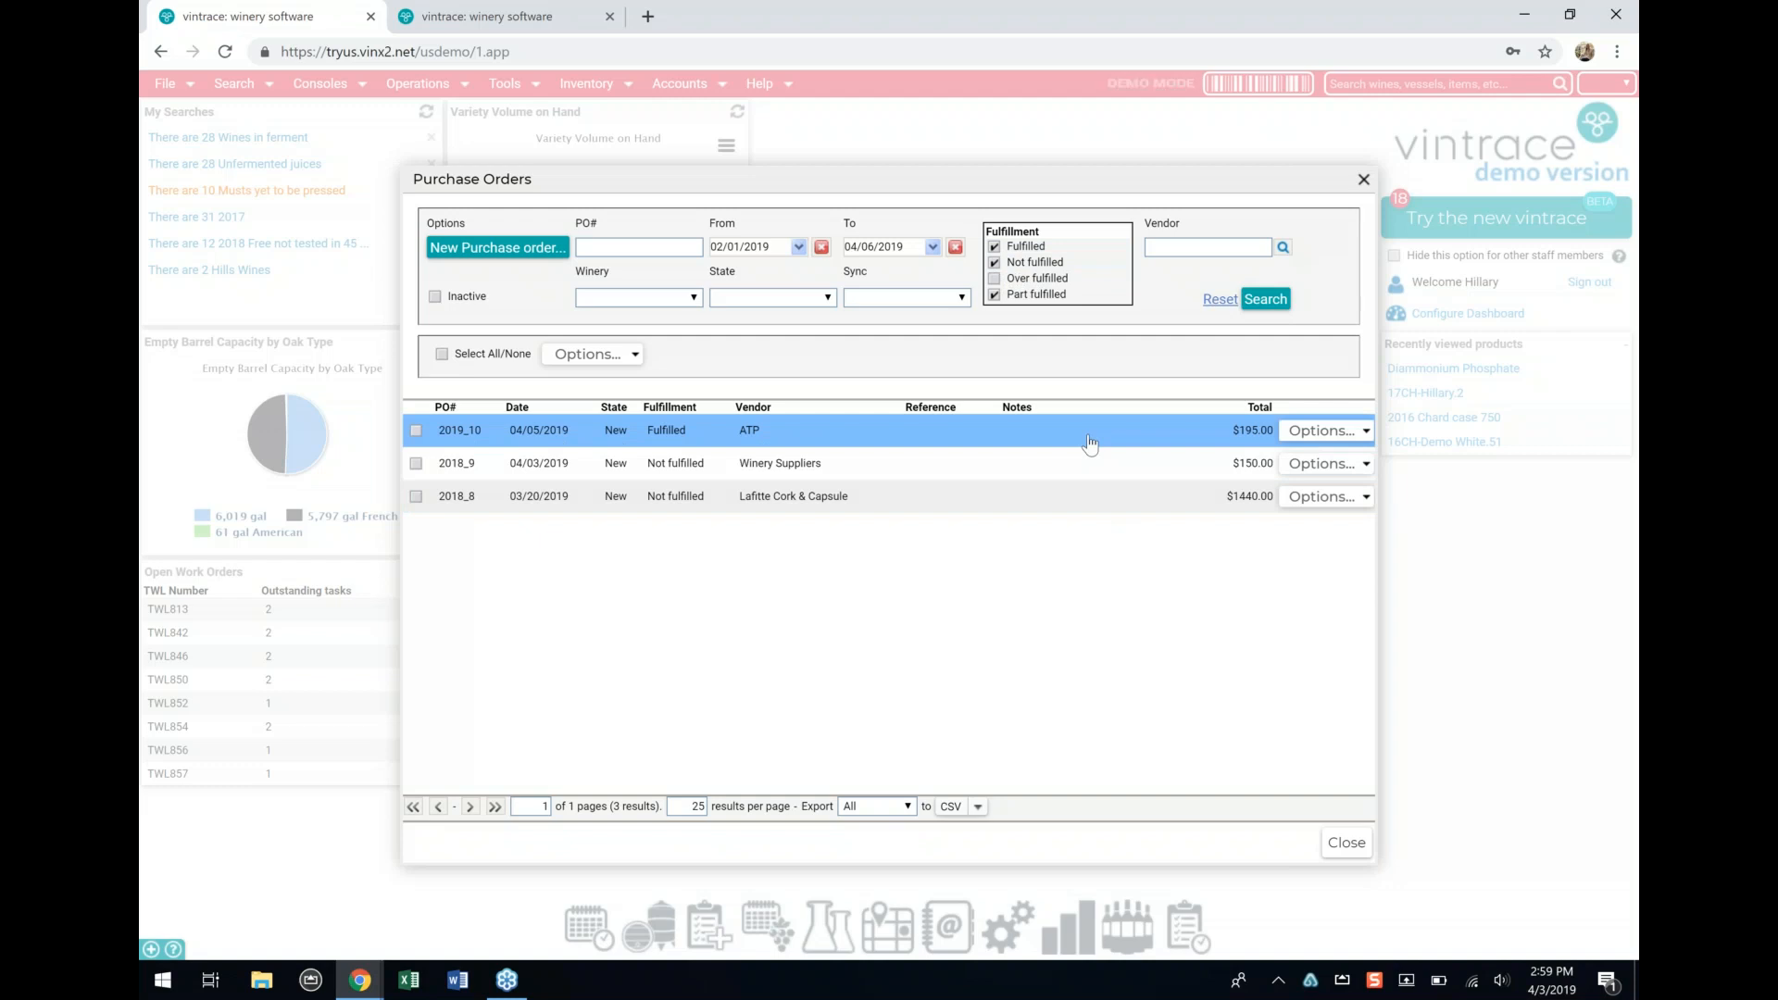
click(978, 809)
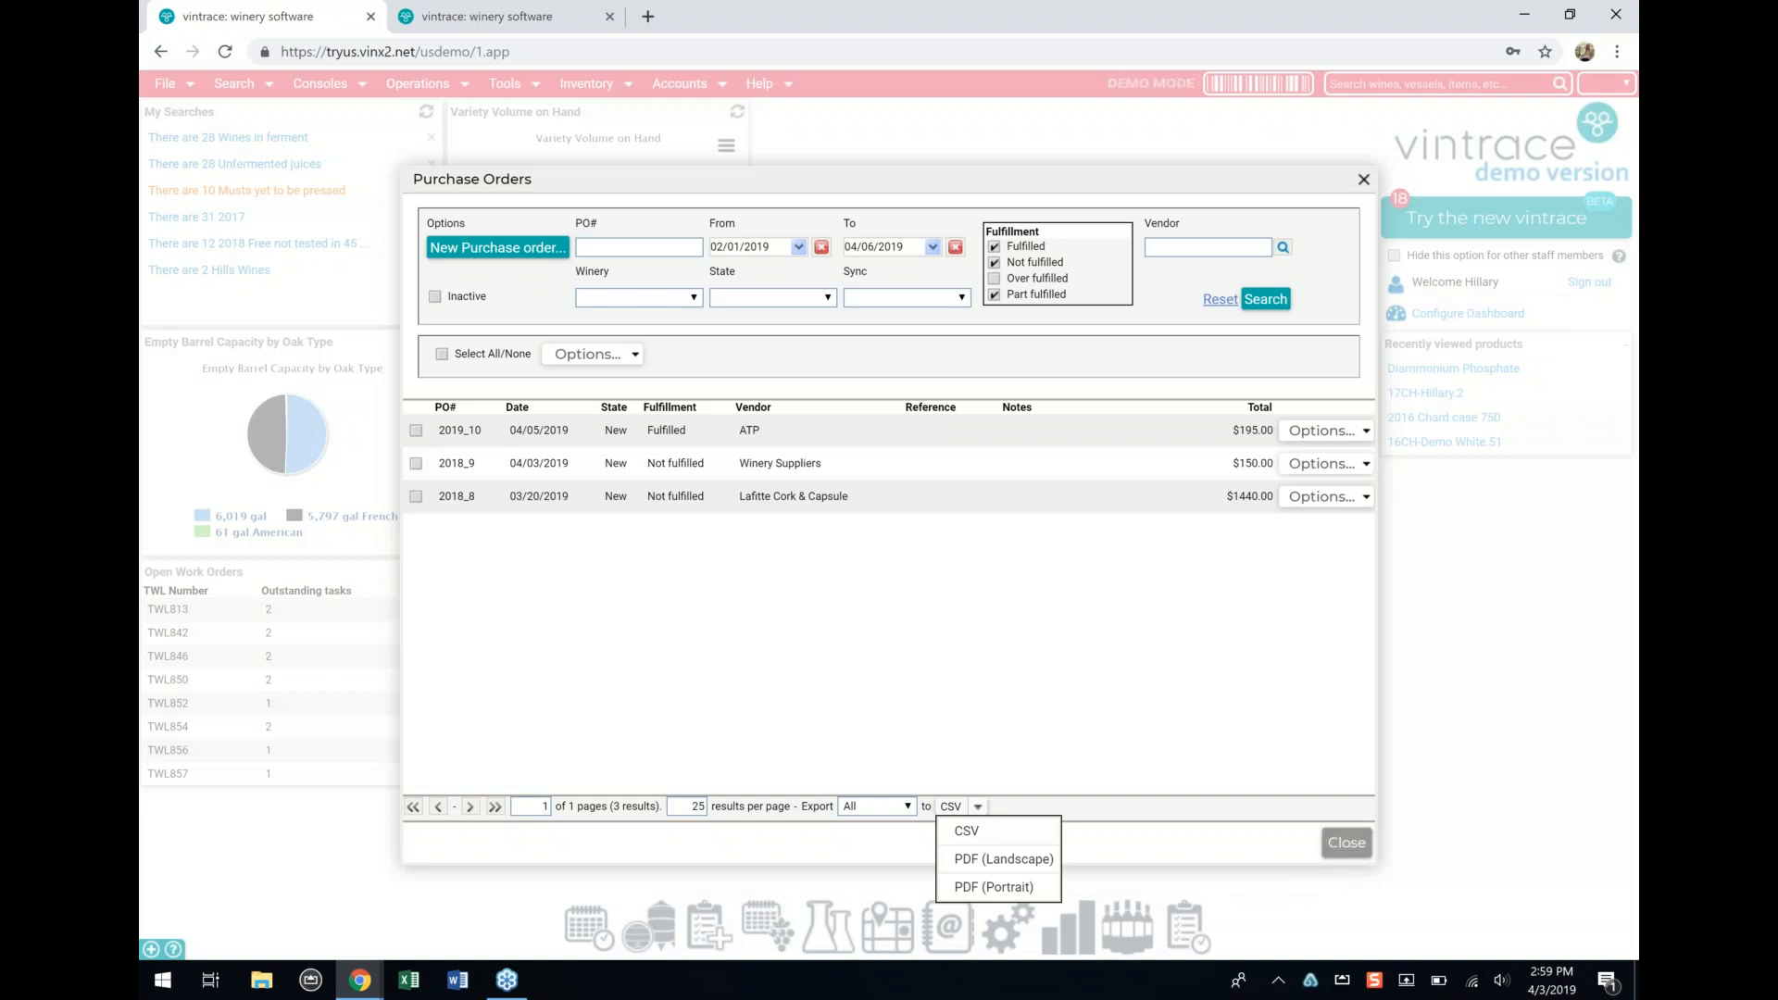
click(1347, 842)
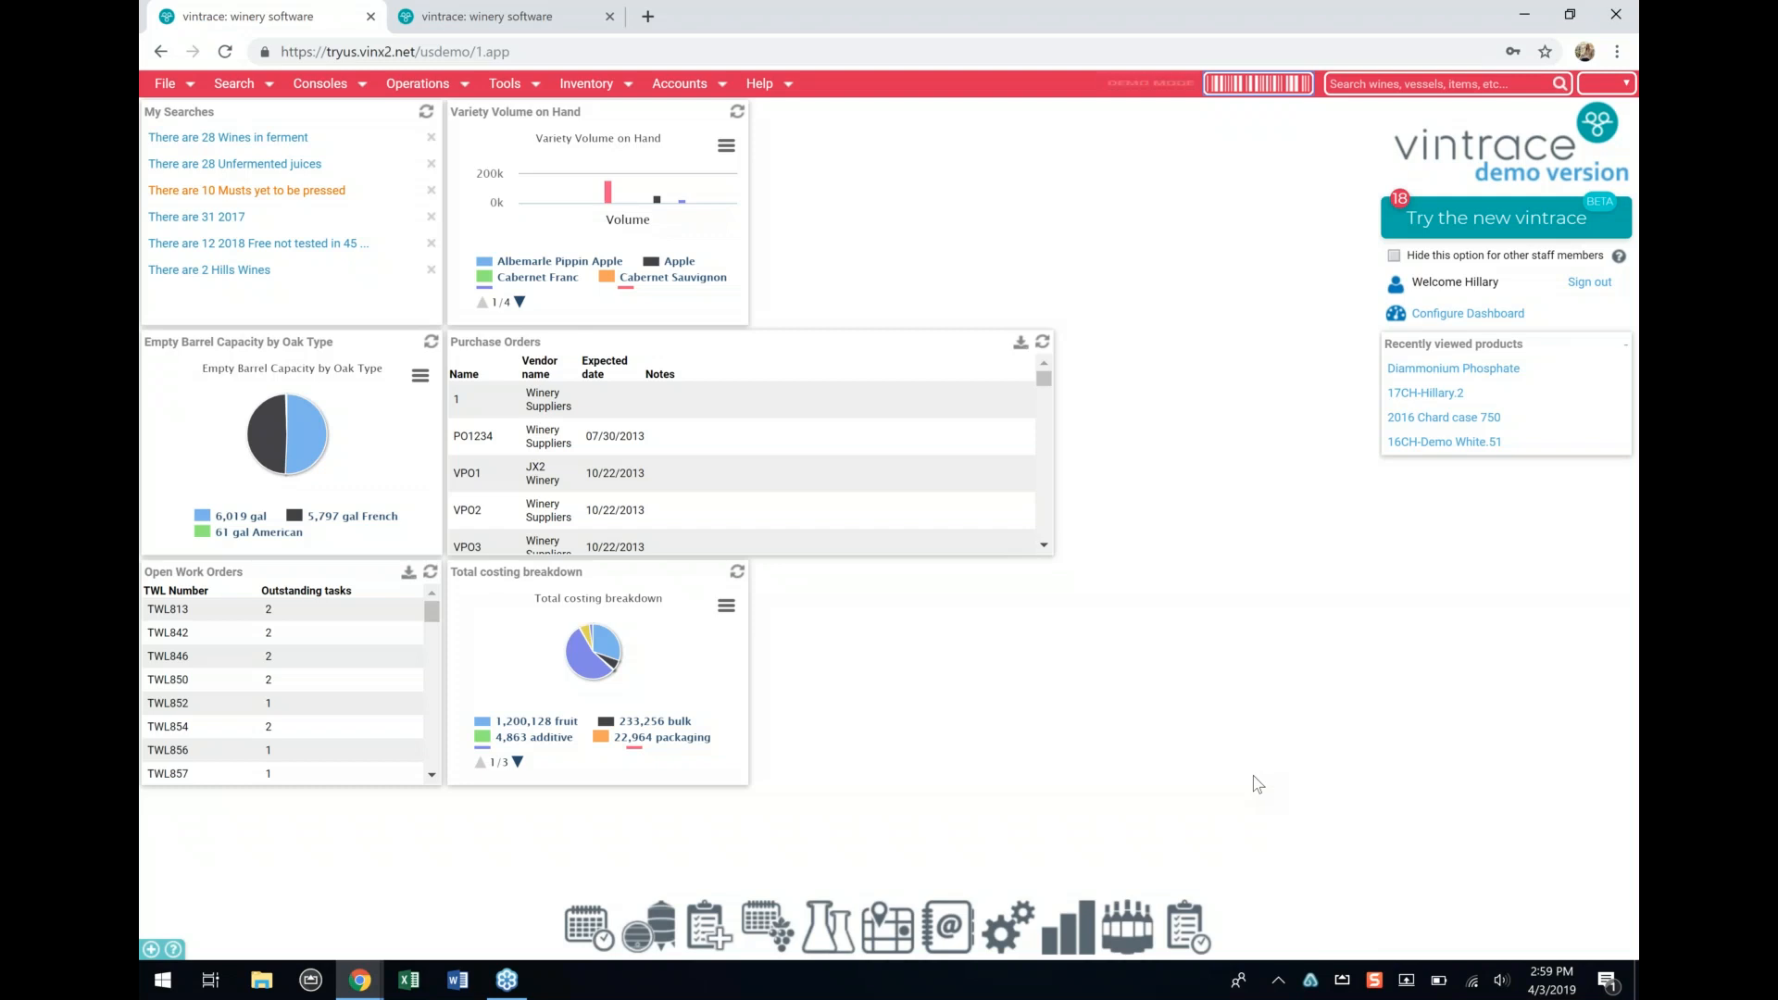
Step: Search all stock on hand without filters and open the overview of stock item 05693
click(1127, 926)
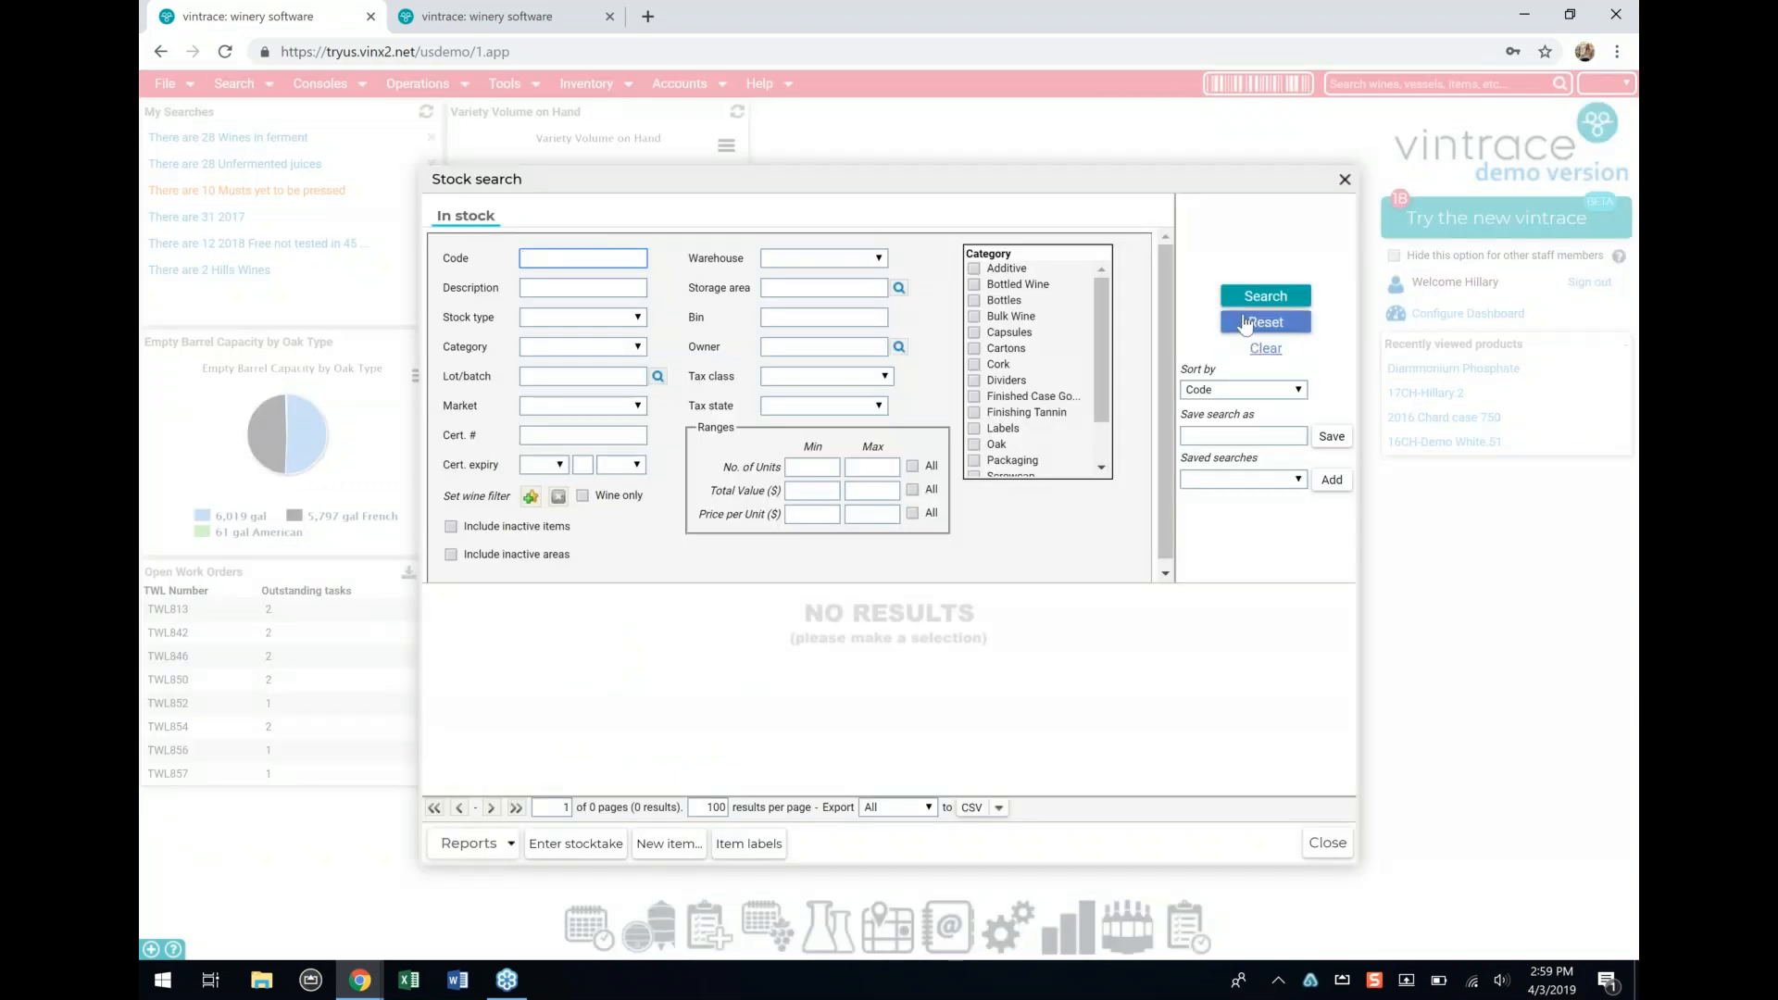
click(1237, 305)
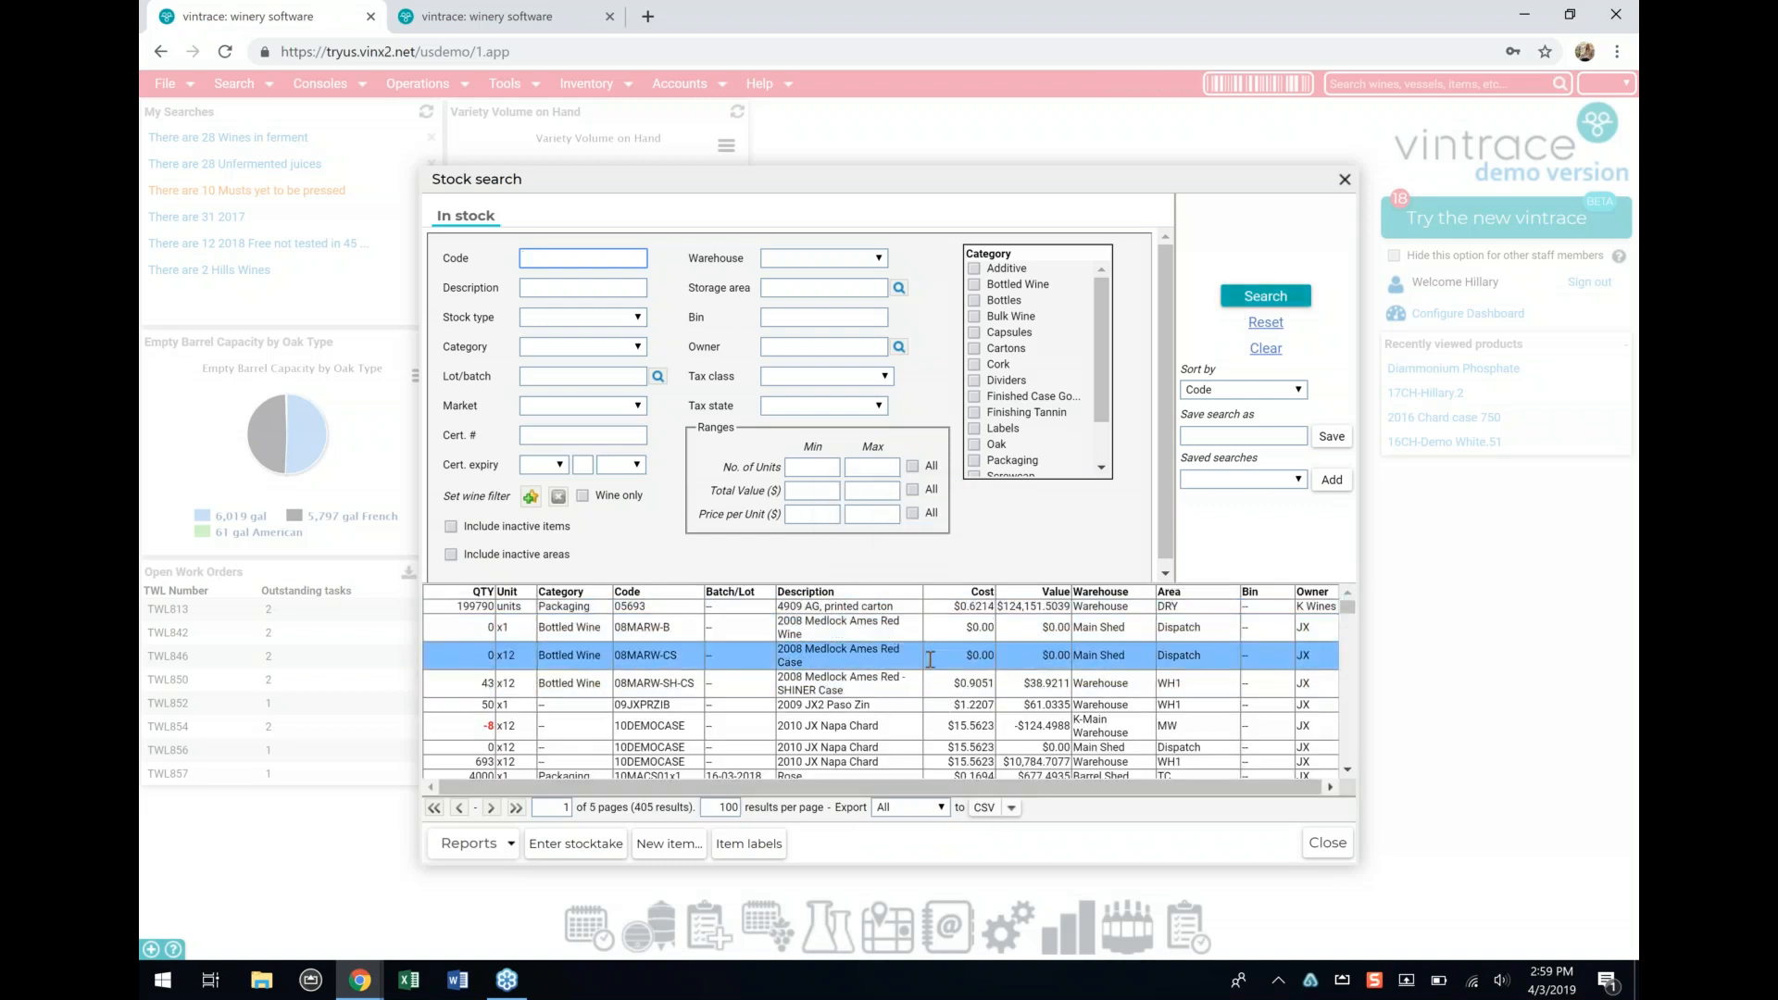
double_click(885, 607)
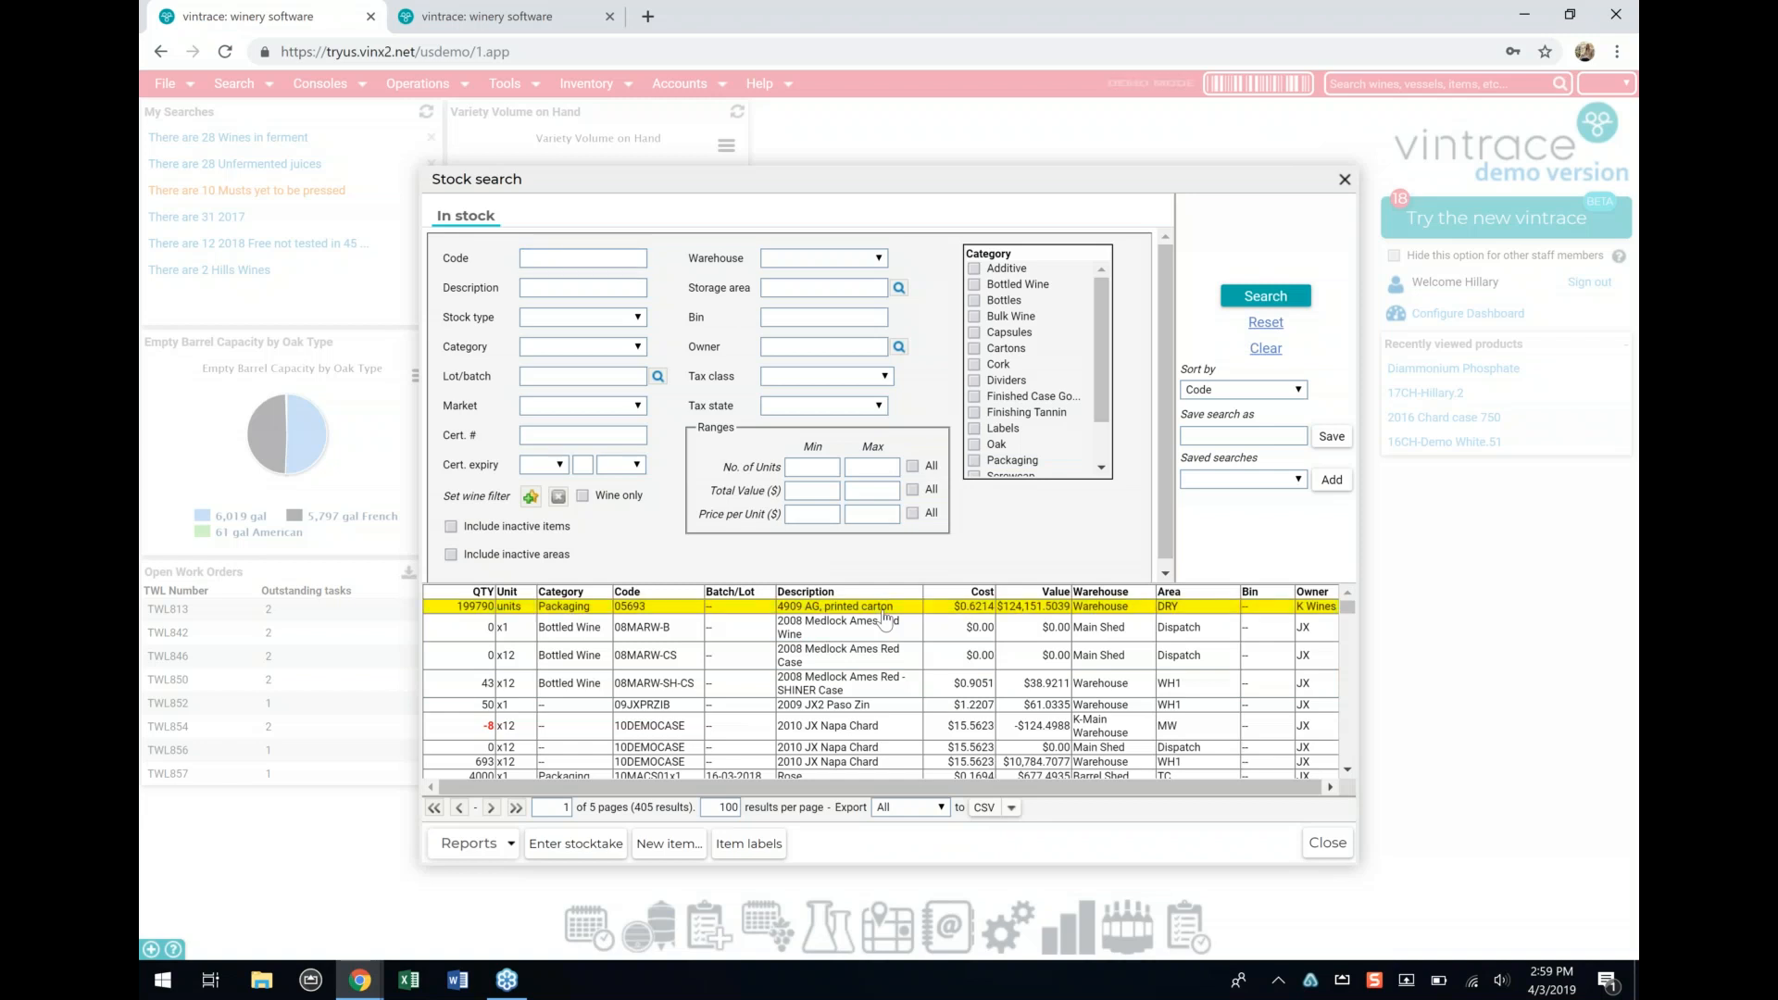
Step: Search item 05693's action history without a start date and view its 12/09/2013 Receive action
click(794, 198)
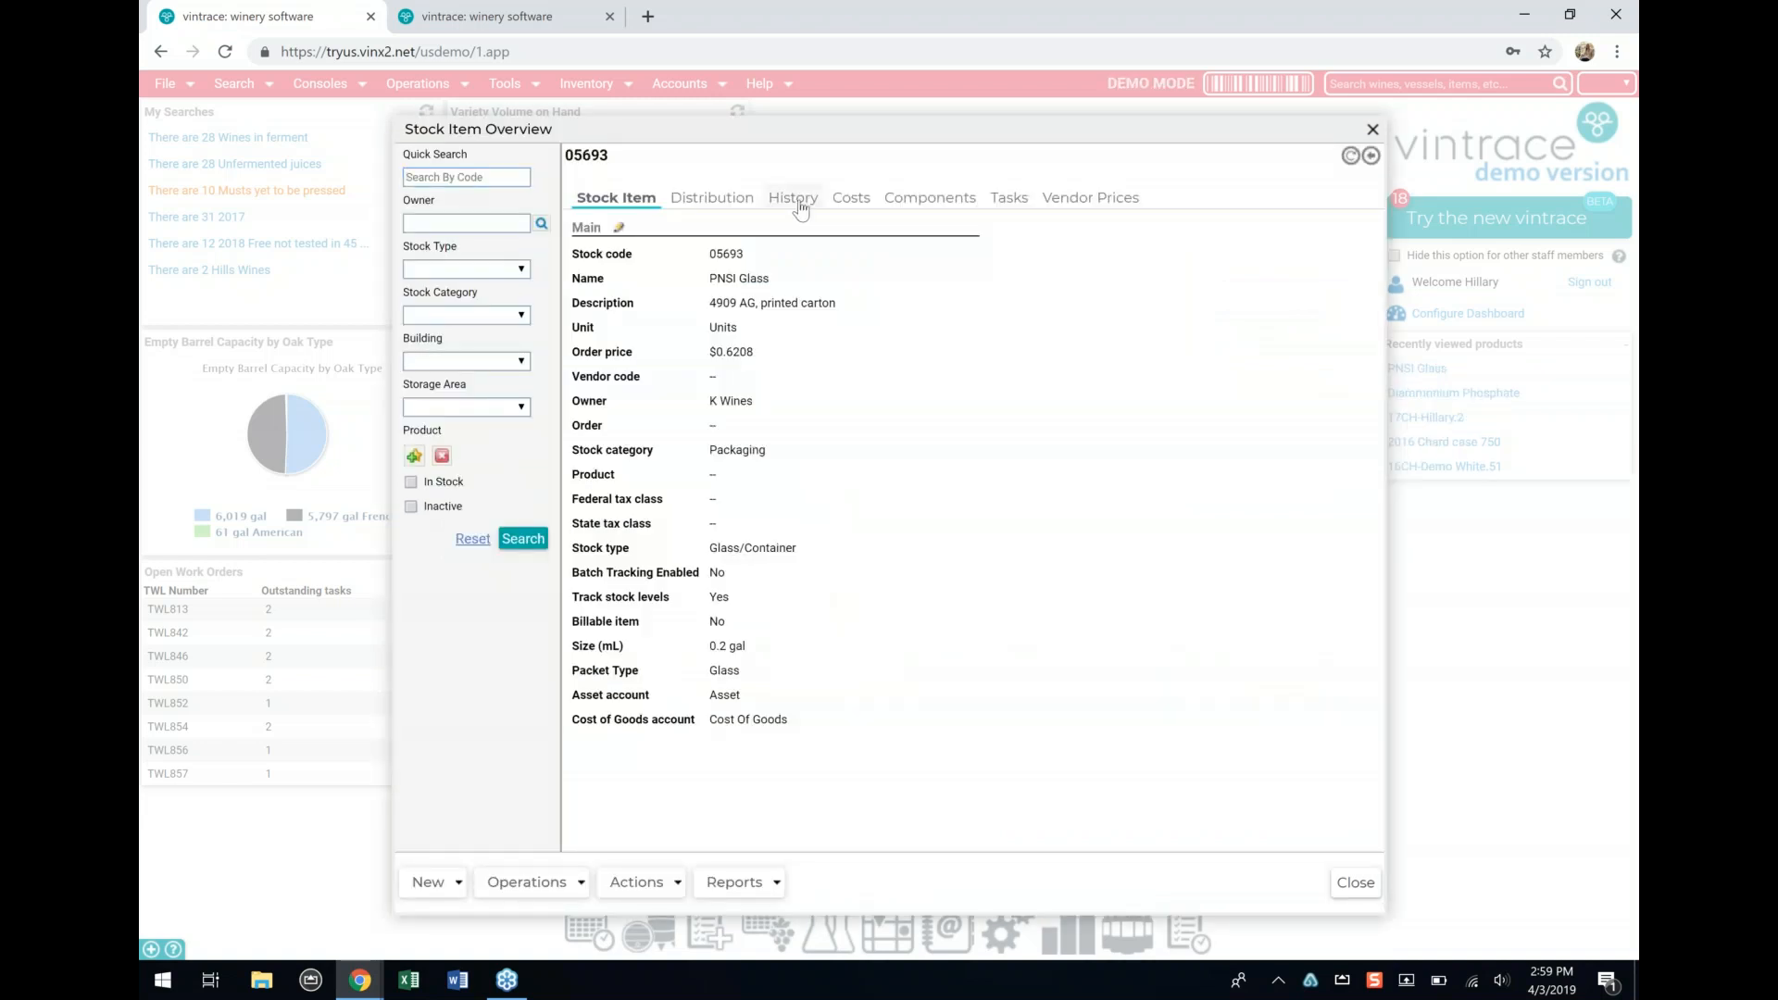
click(810, 230)
click(1095, 231)
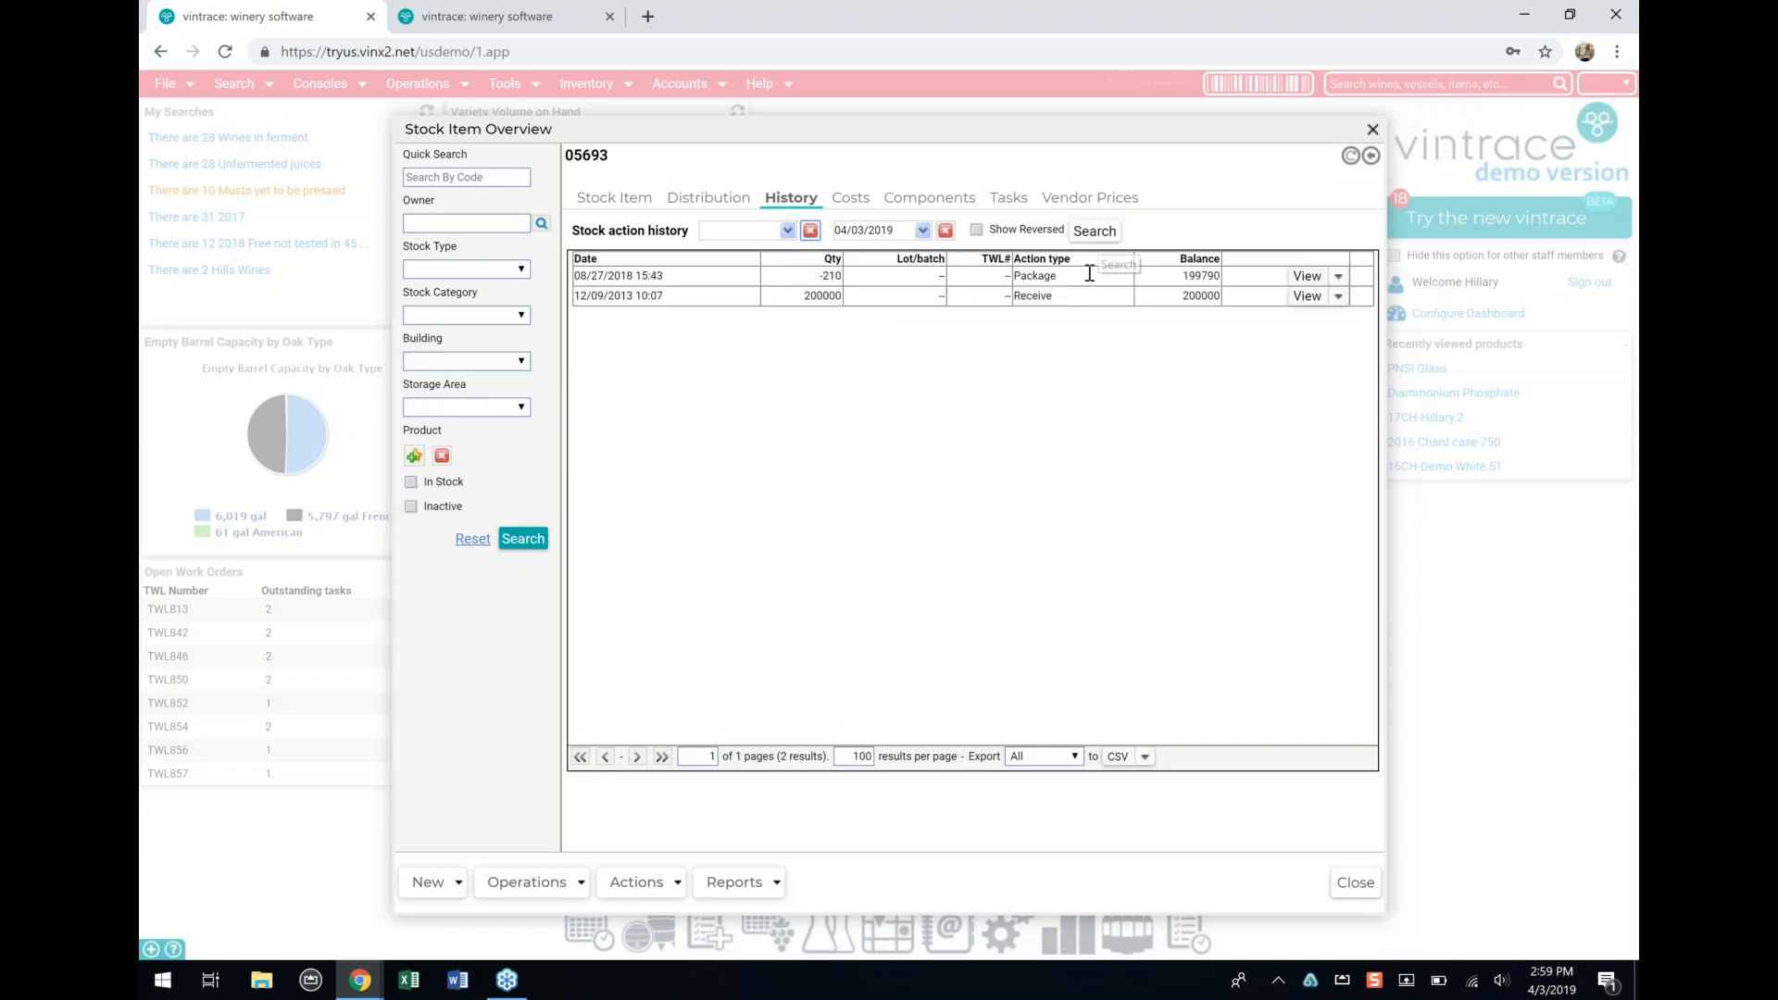
click(1073, 297)
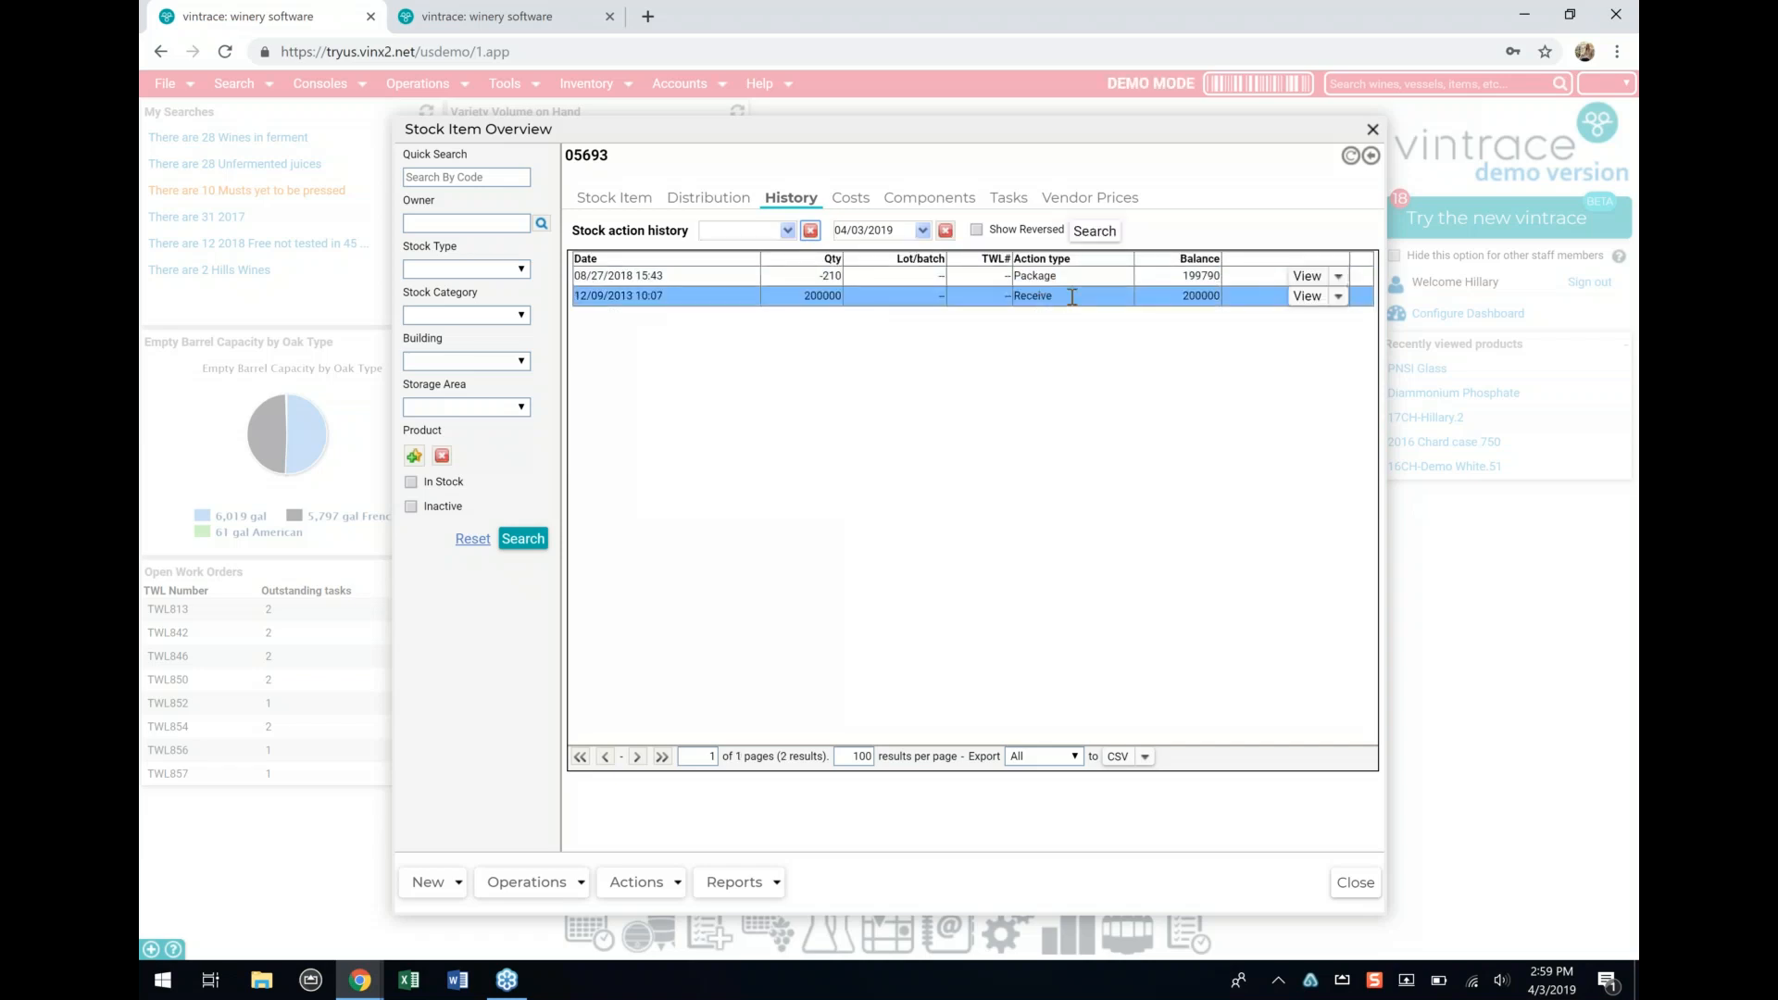
click(1306, 296)
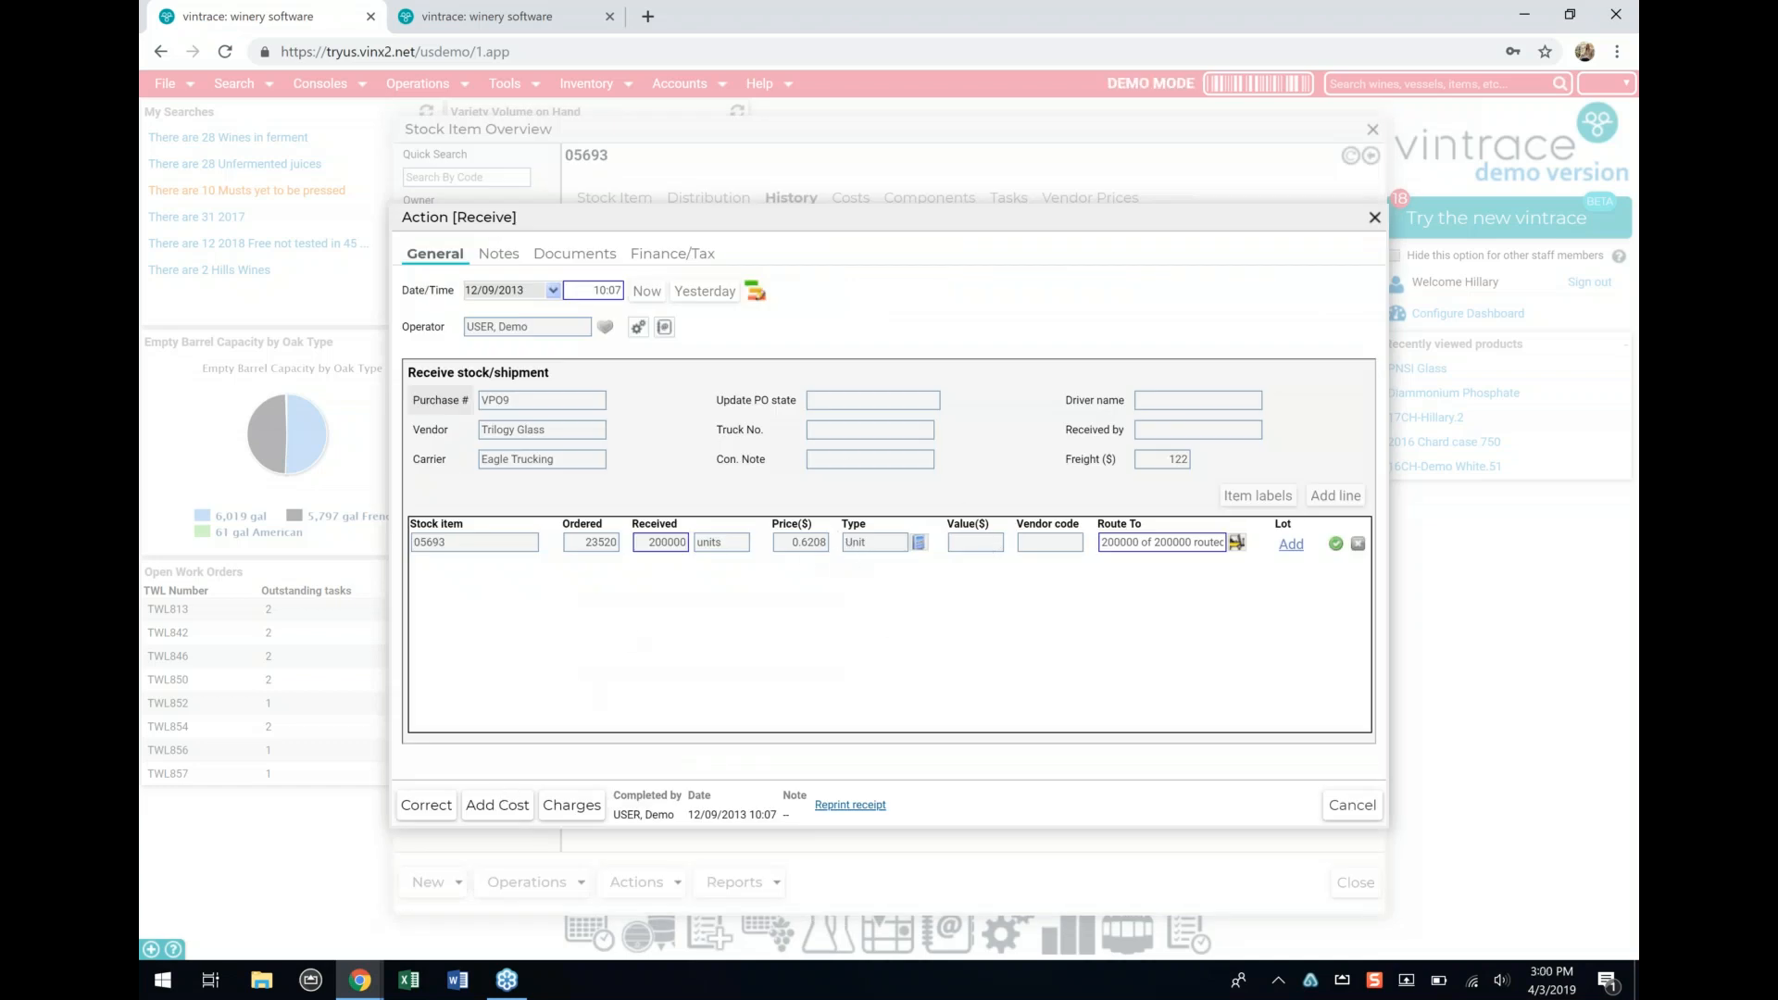
click(497, 805)
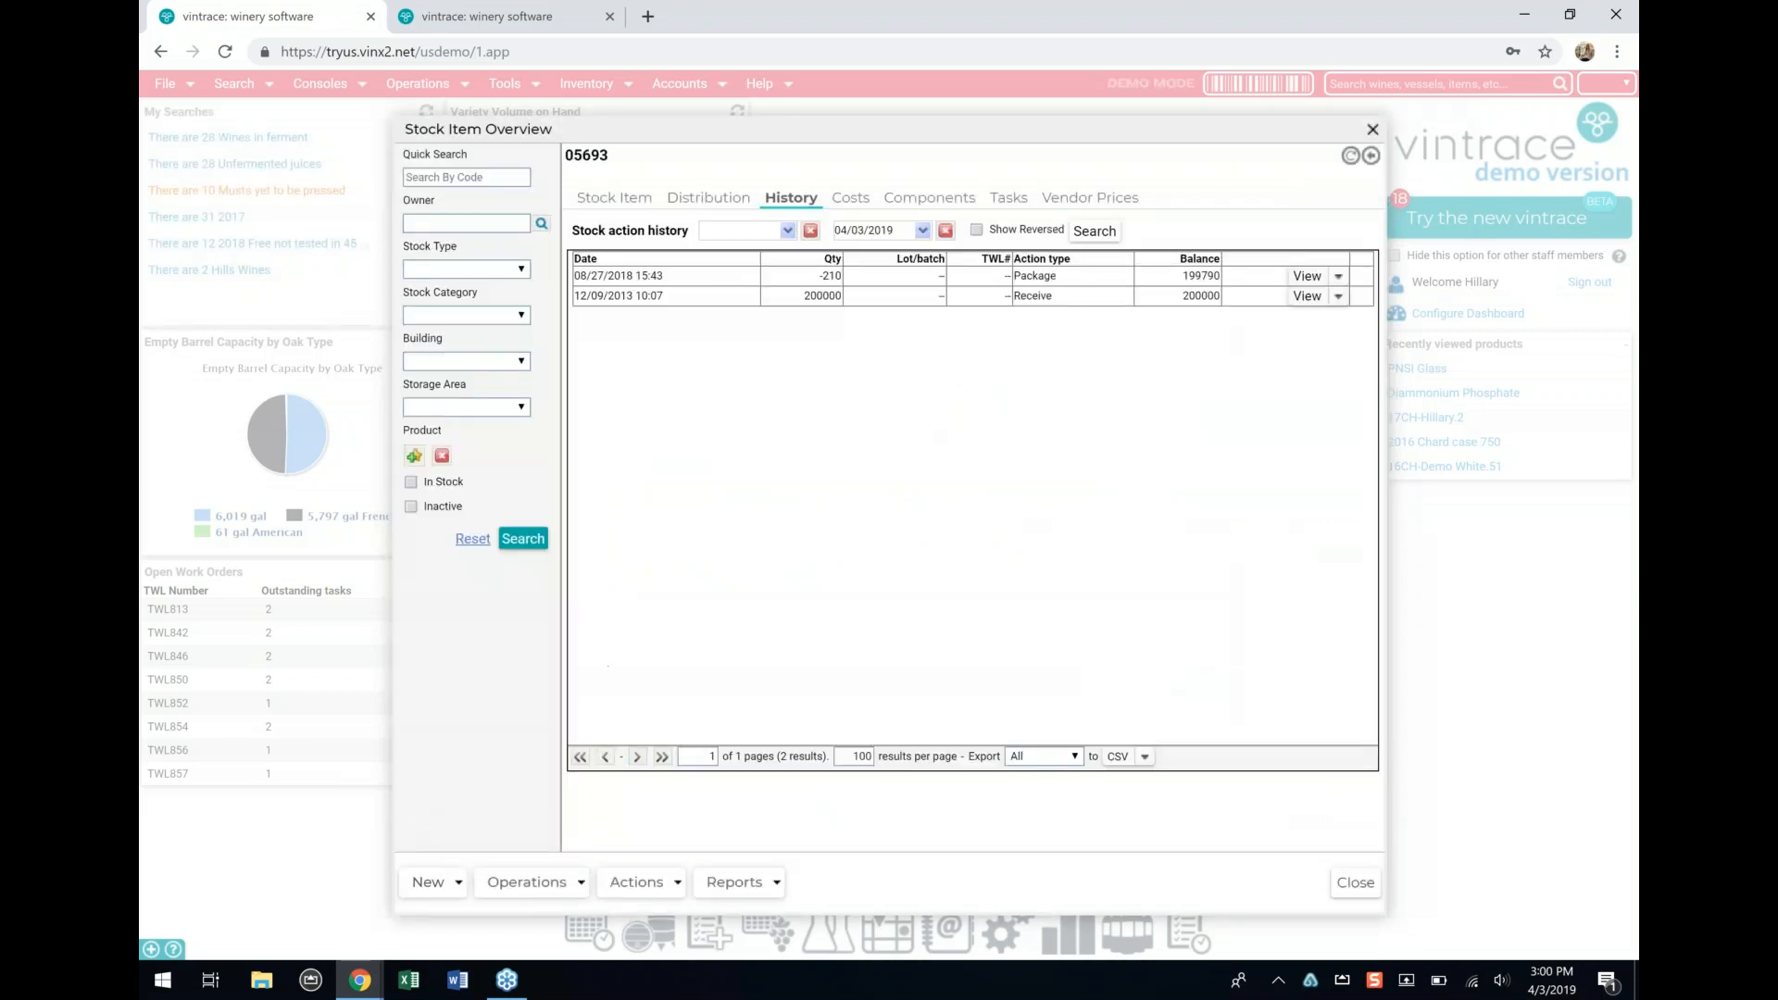
Step: View item 05693's 08/27/2018 Package action, recheck its Receive action, and close the item overview and stock search
click(1307, 276)
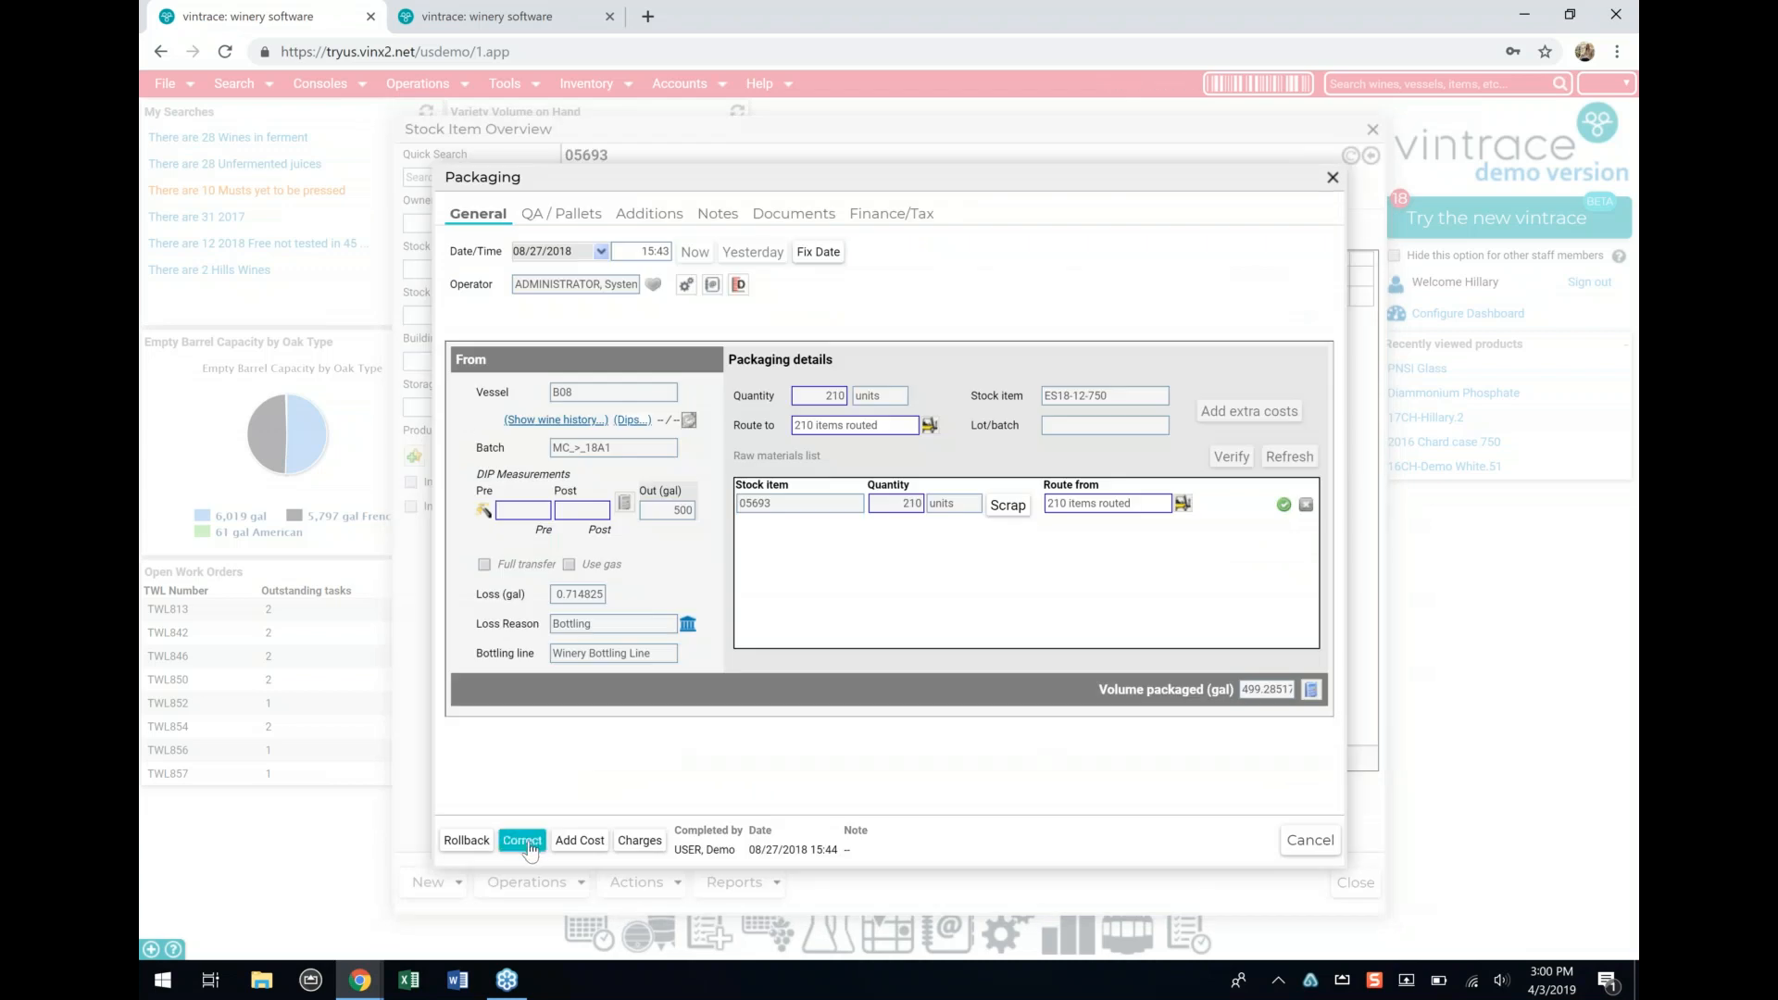
click(1319, 842)
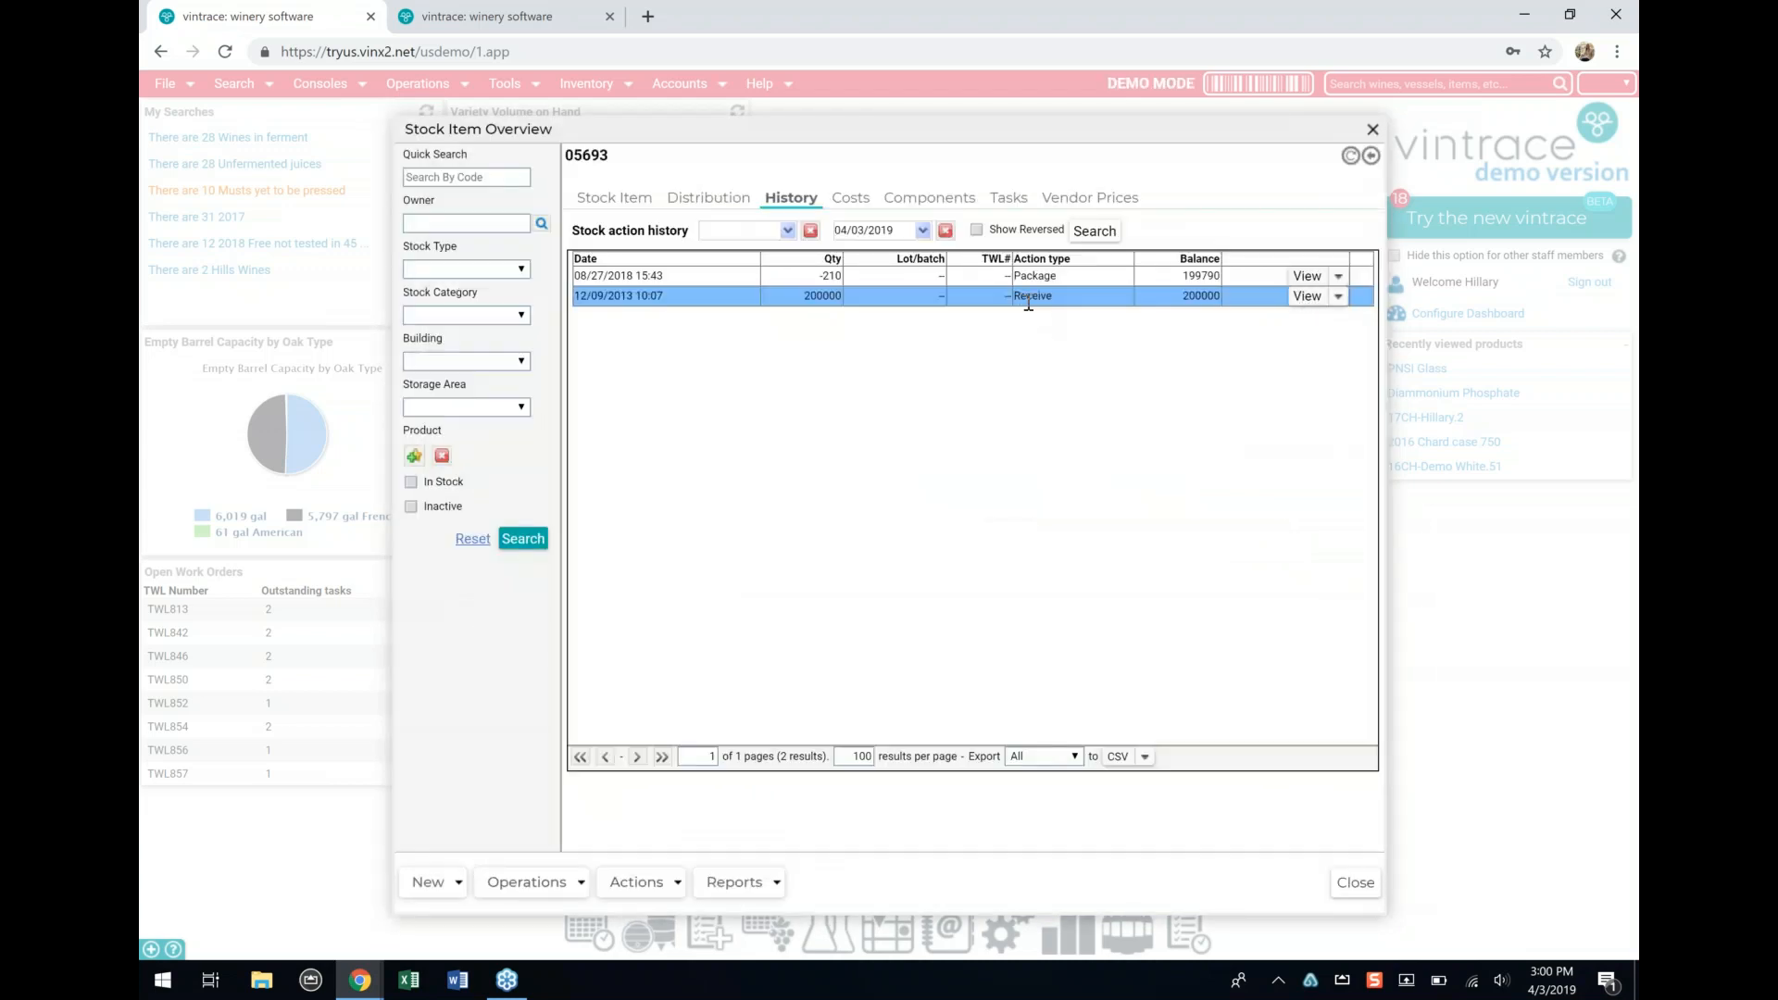
click(1307, 298)
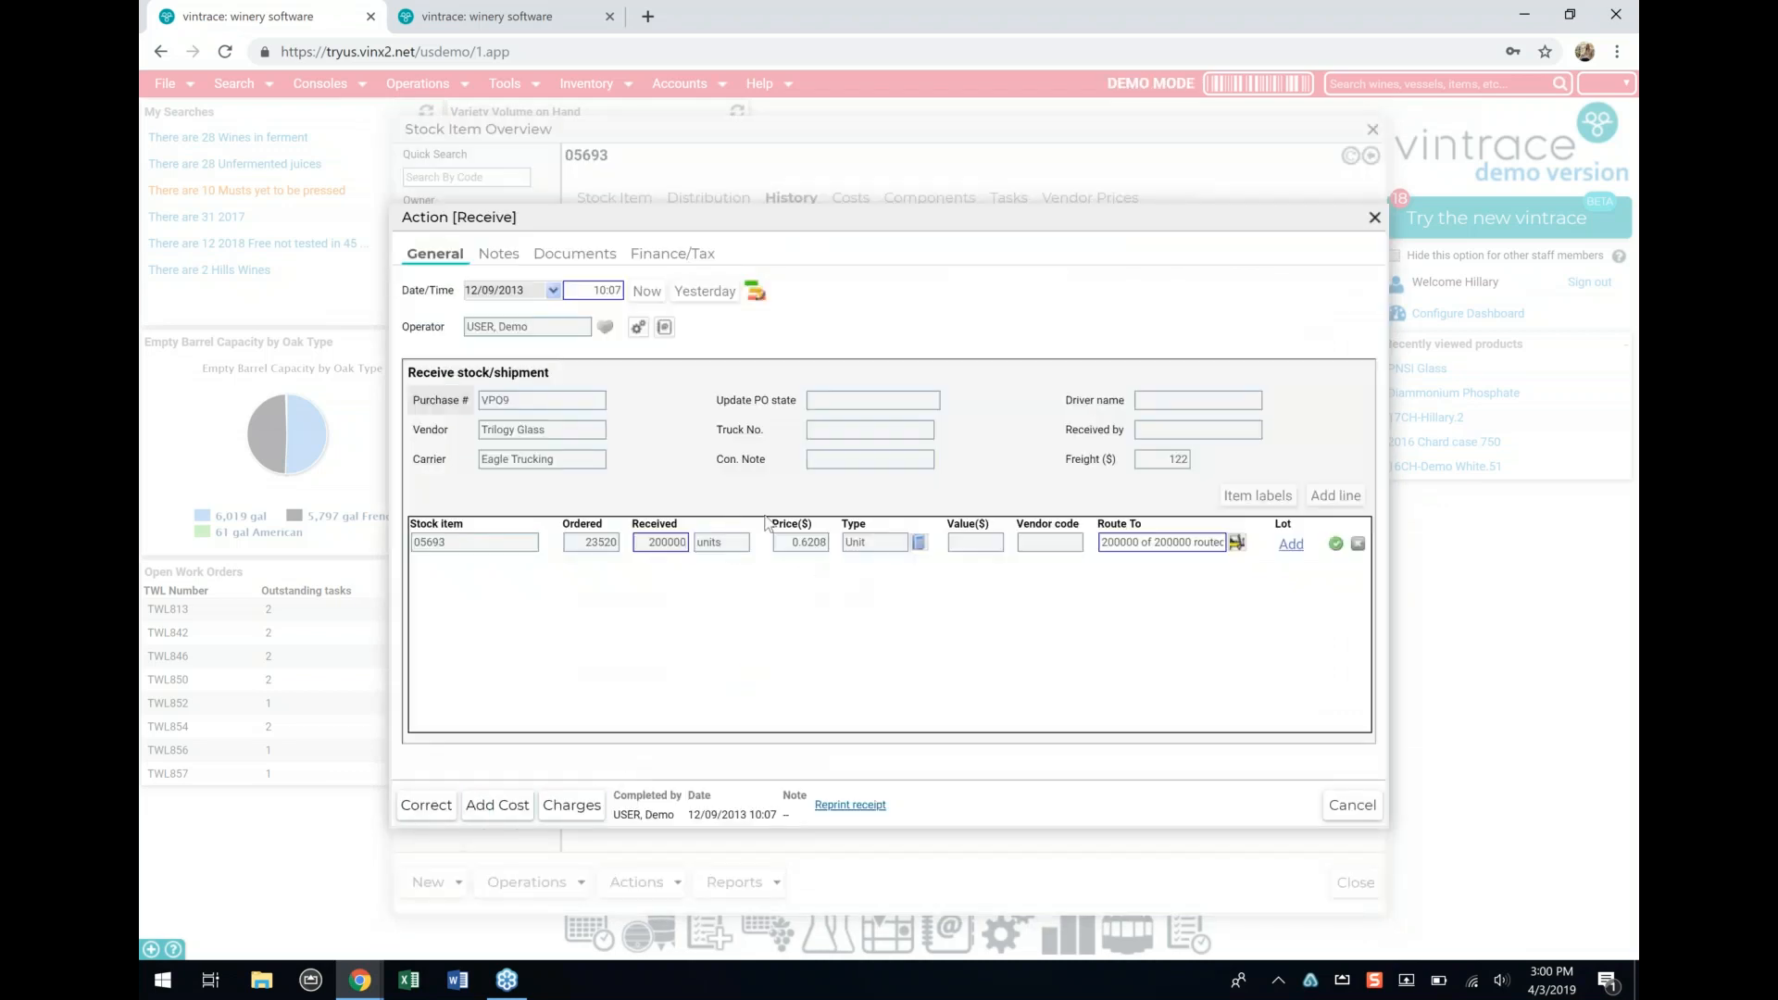
click(1354, 808)
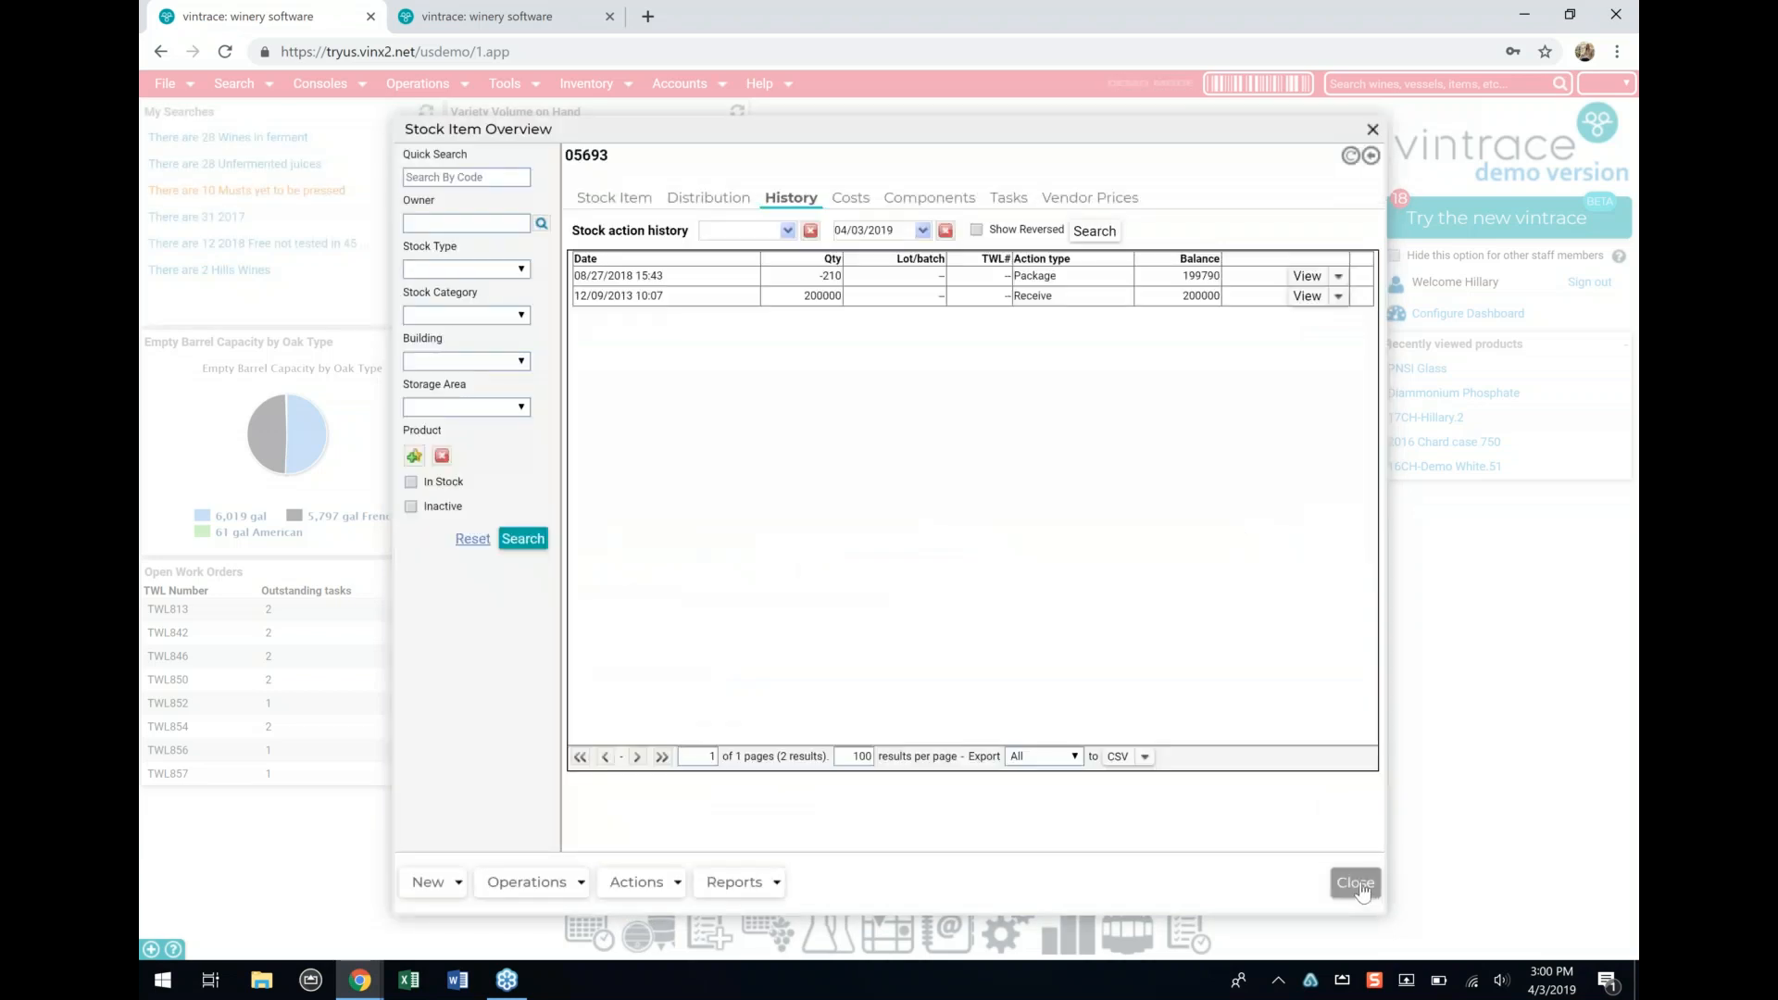
click(1357, 884)
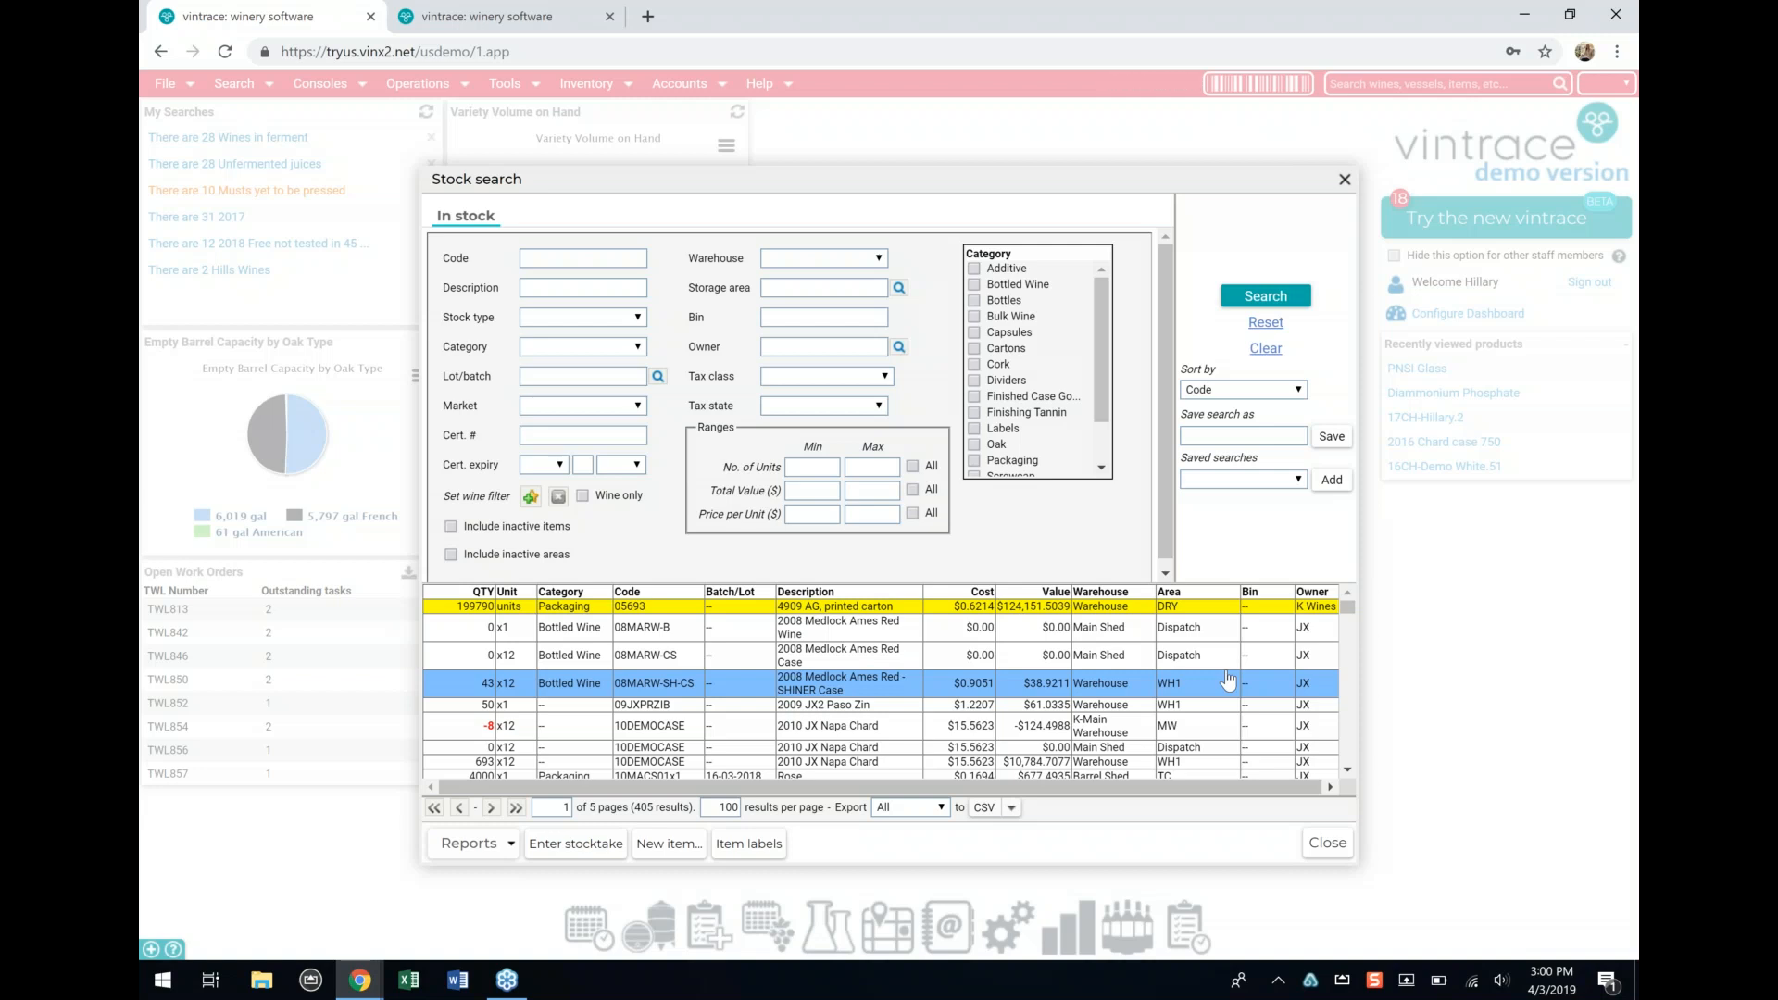
click(1328, 843)
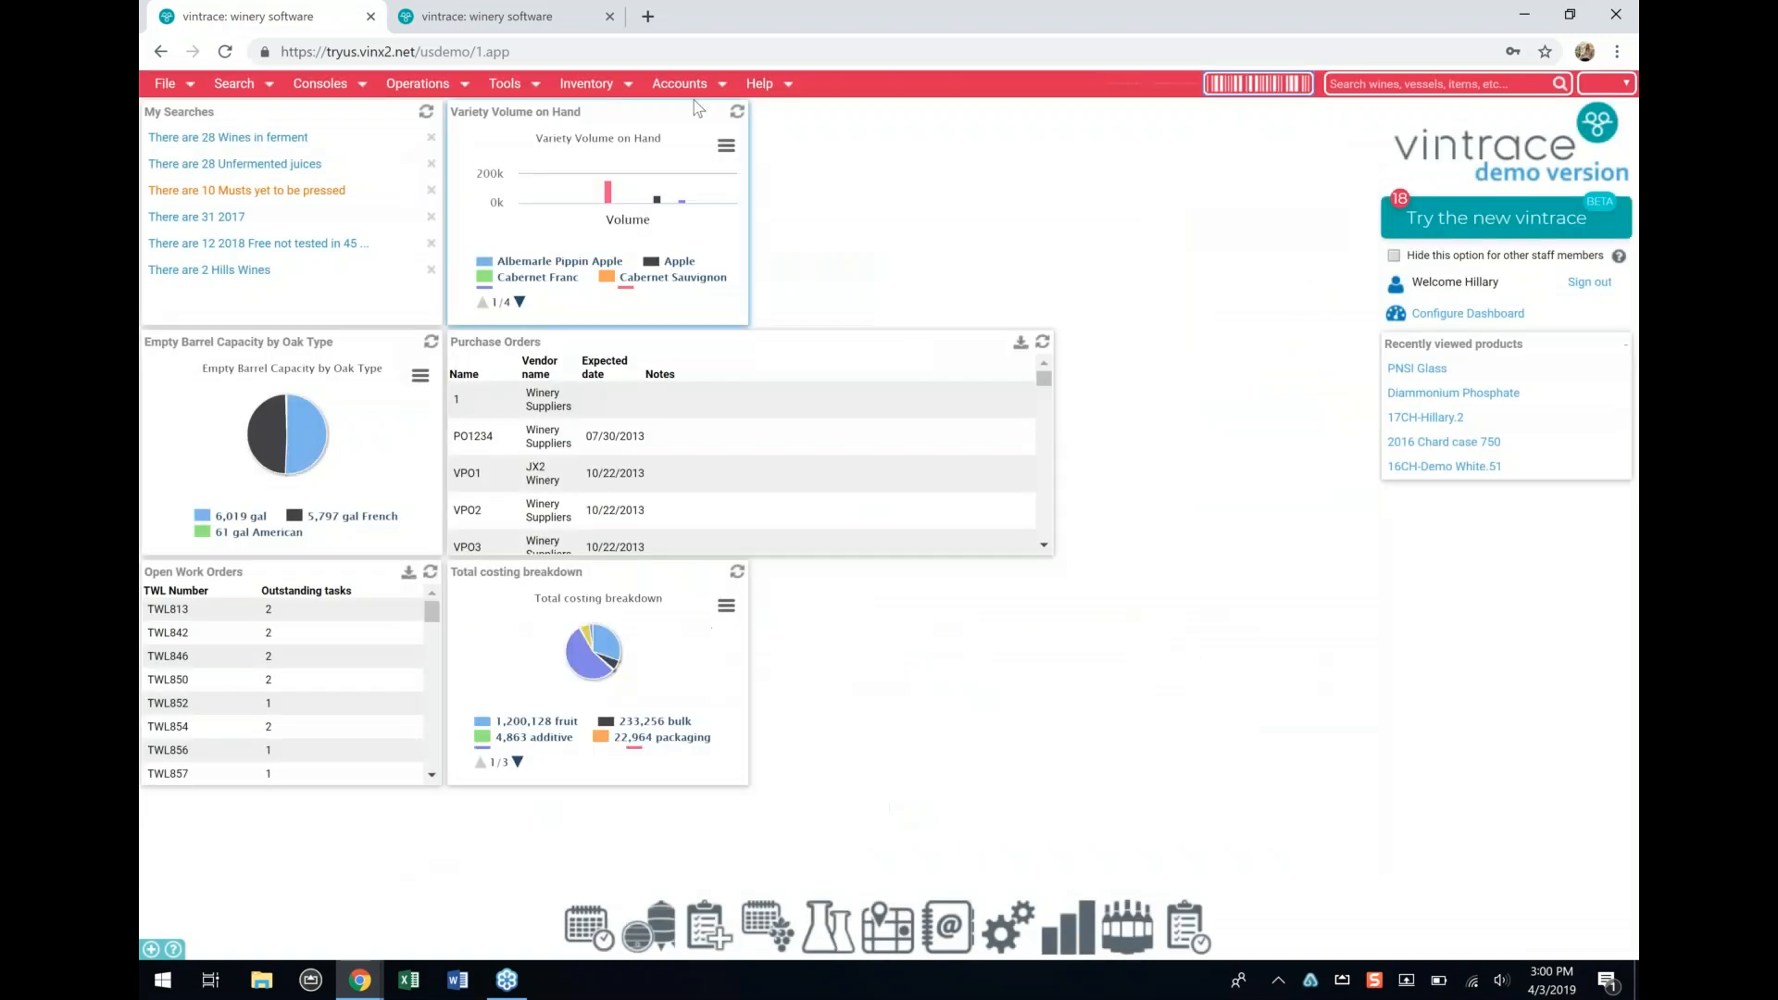
Step: Open the cost console, search the costs for 04/03/2019, and display the cost item filter choices
click(685, 85)
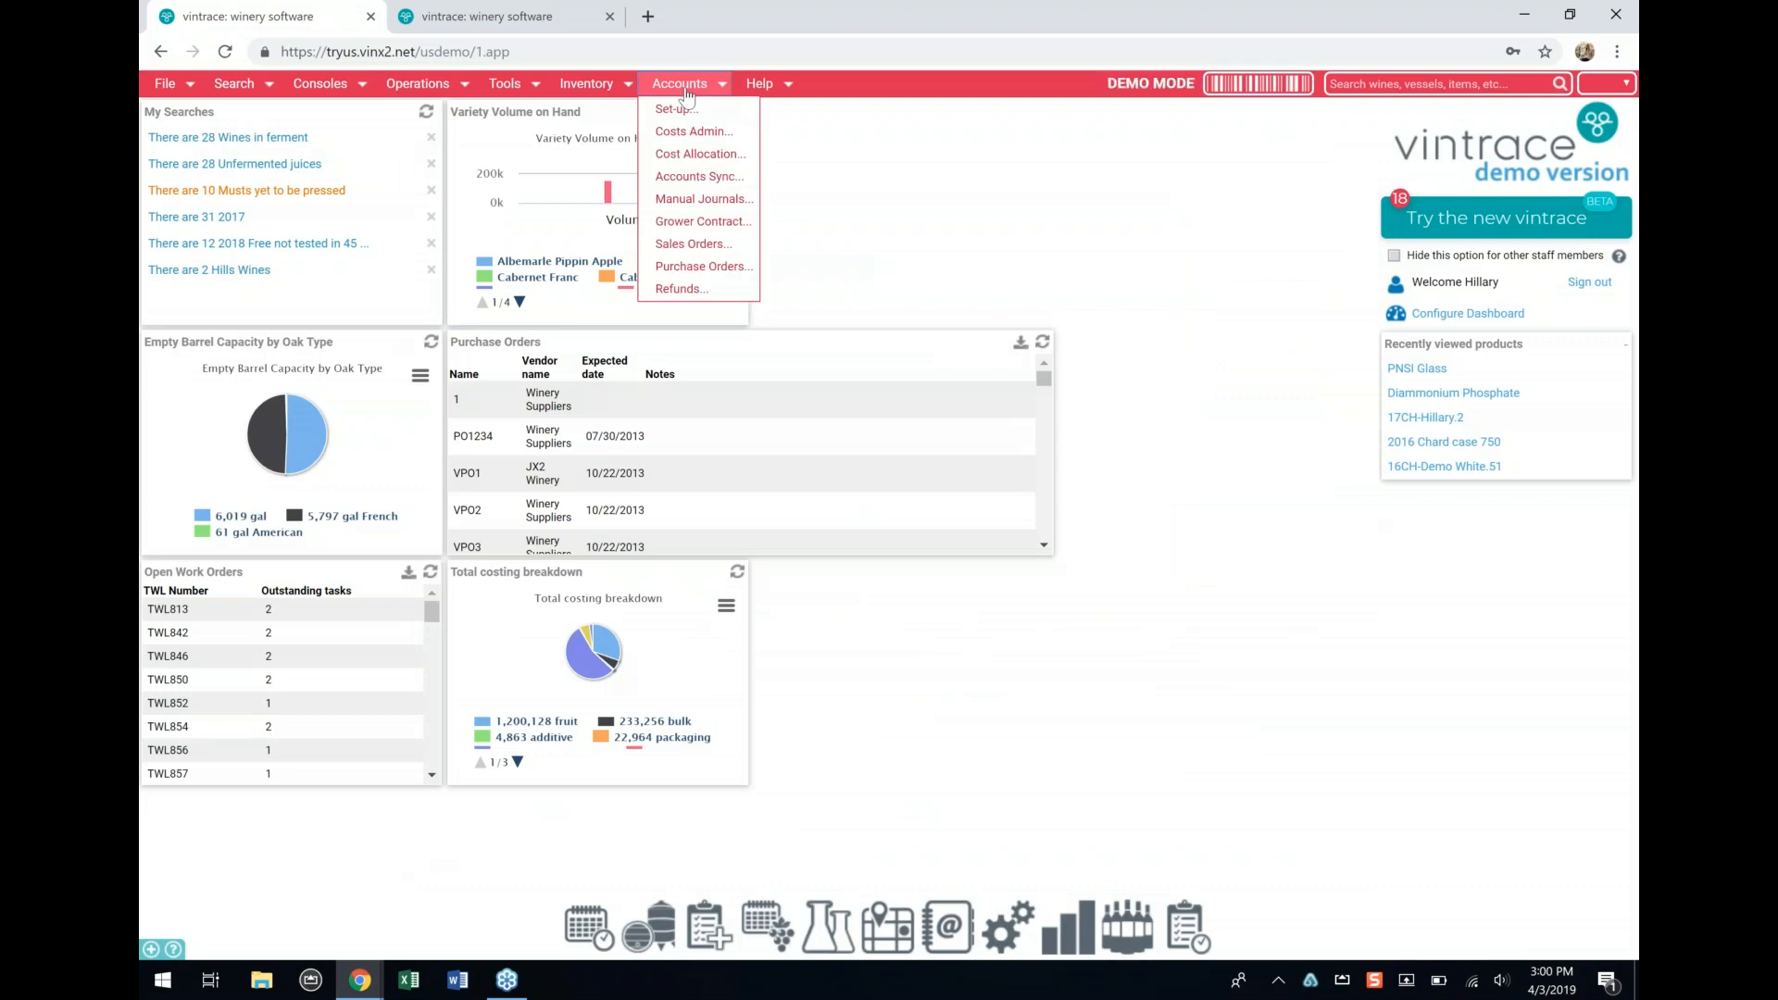
click(694, 132)
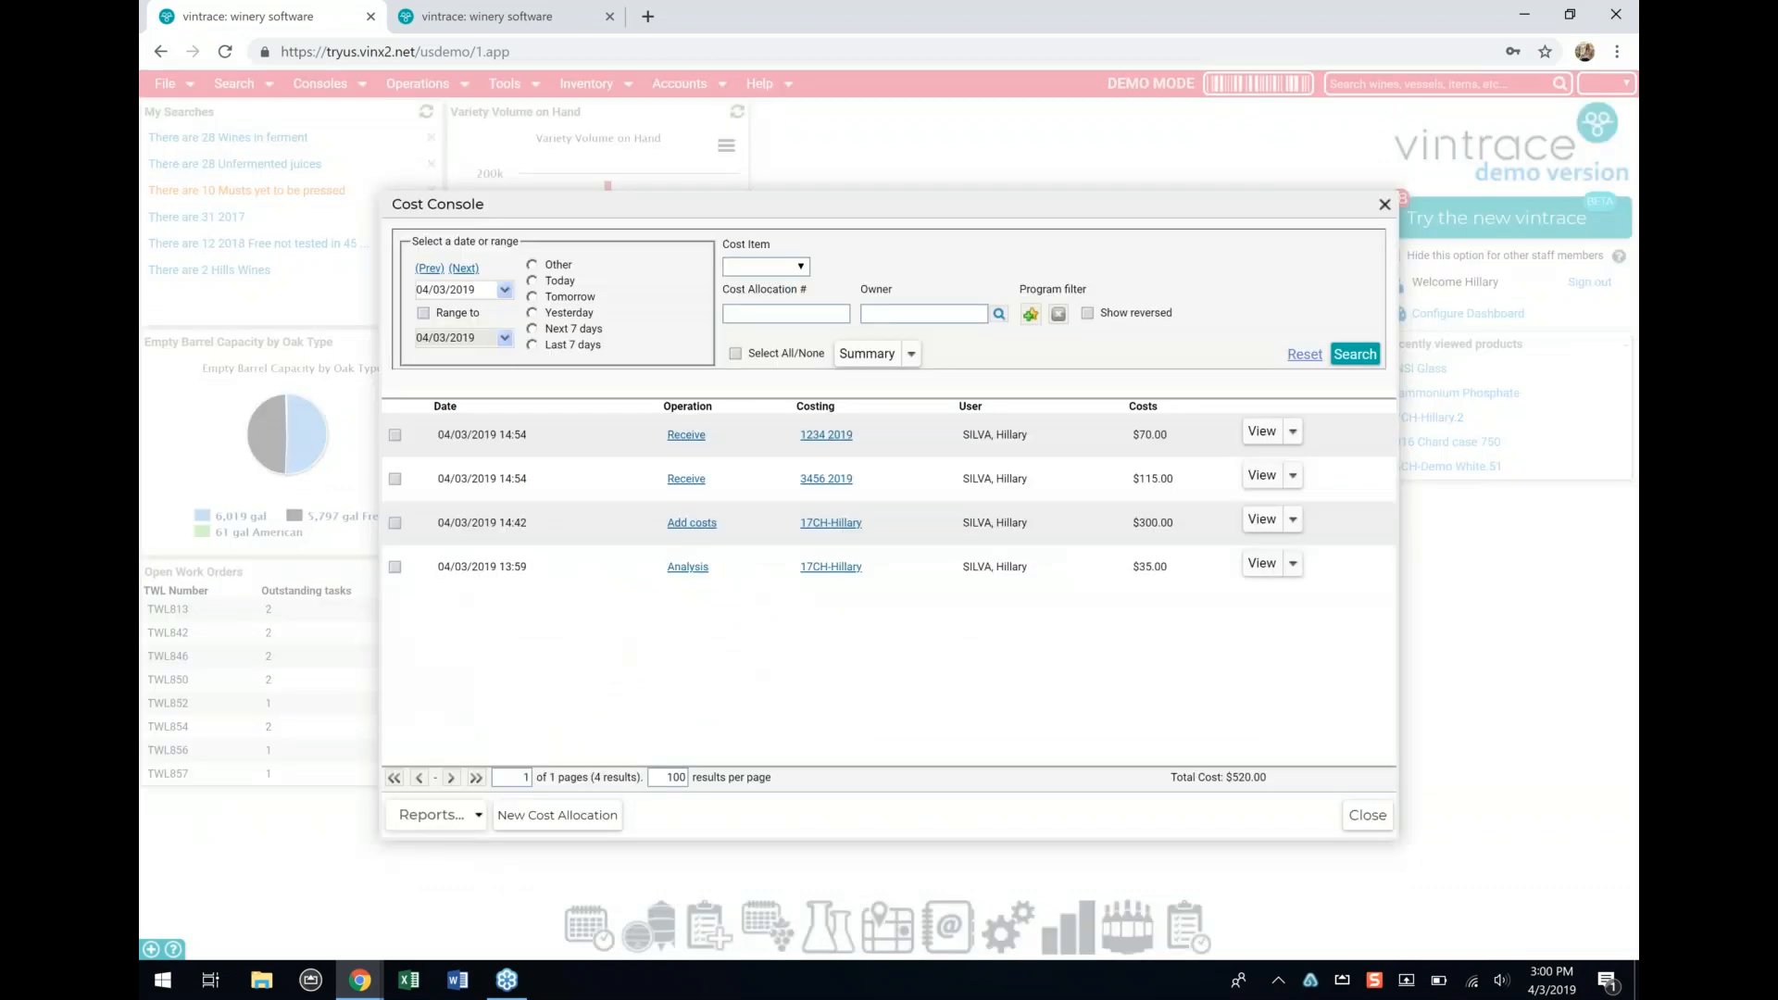
click(1350, 354)
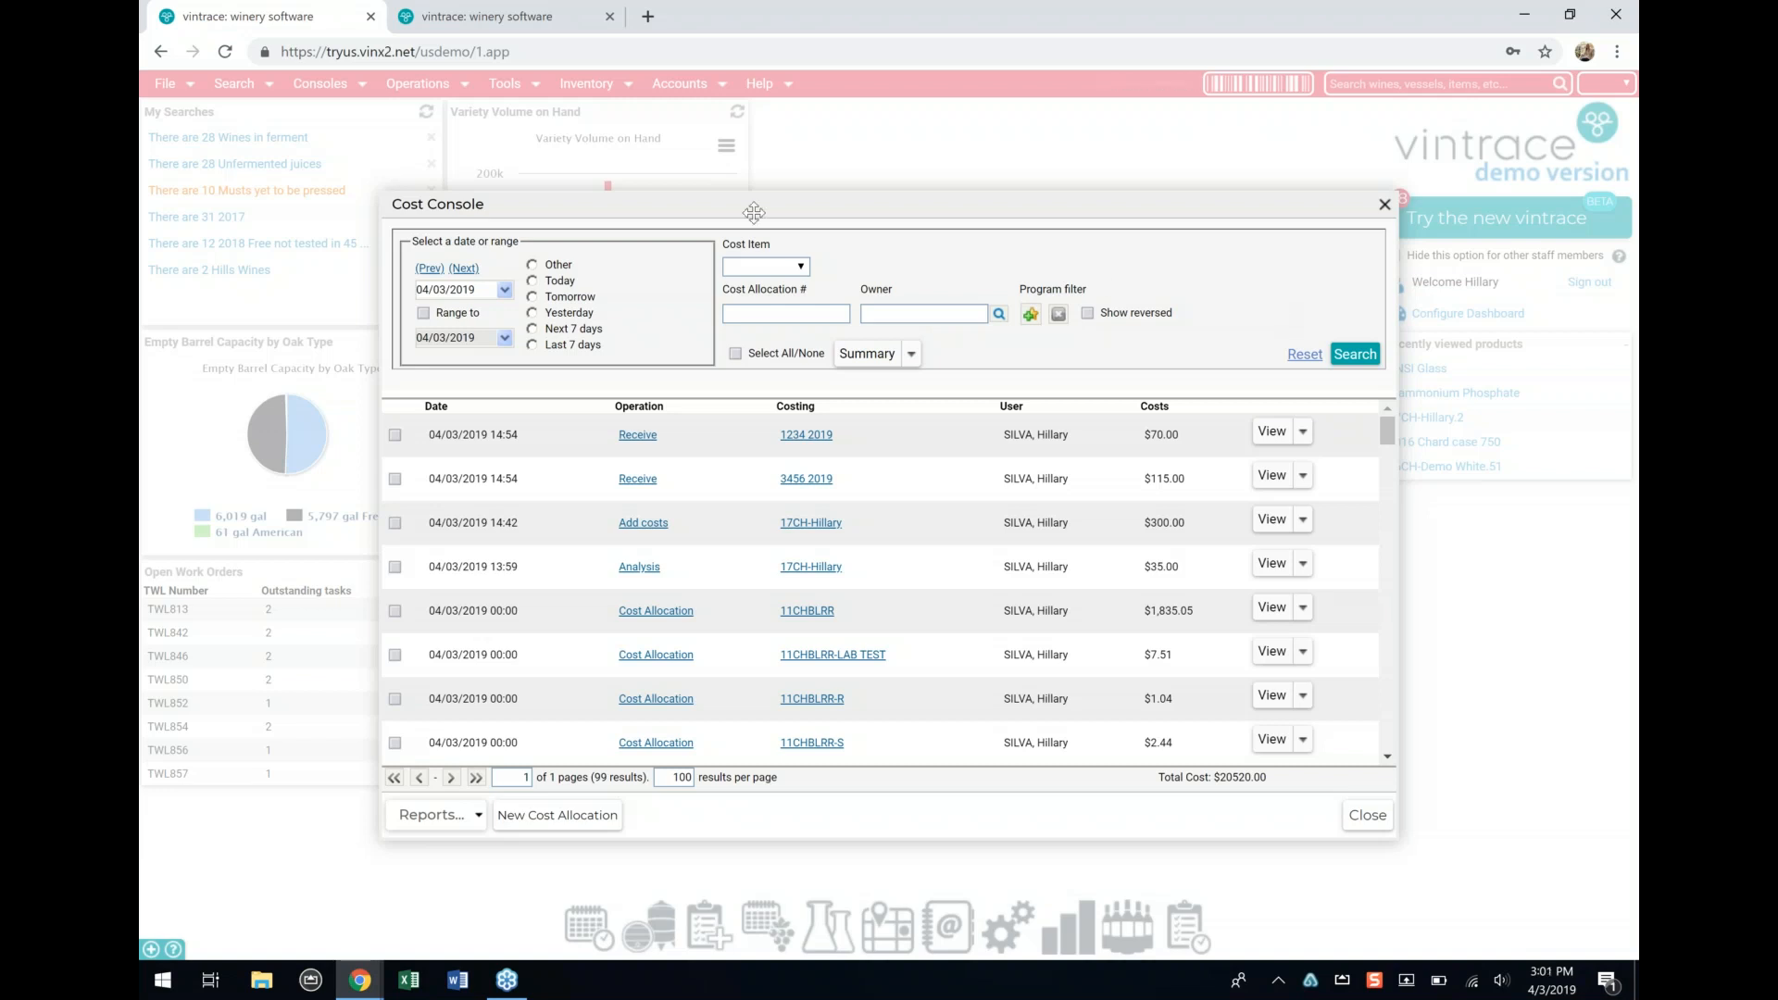
click(785, 271)
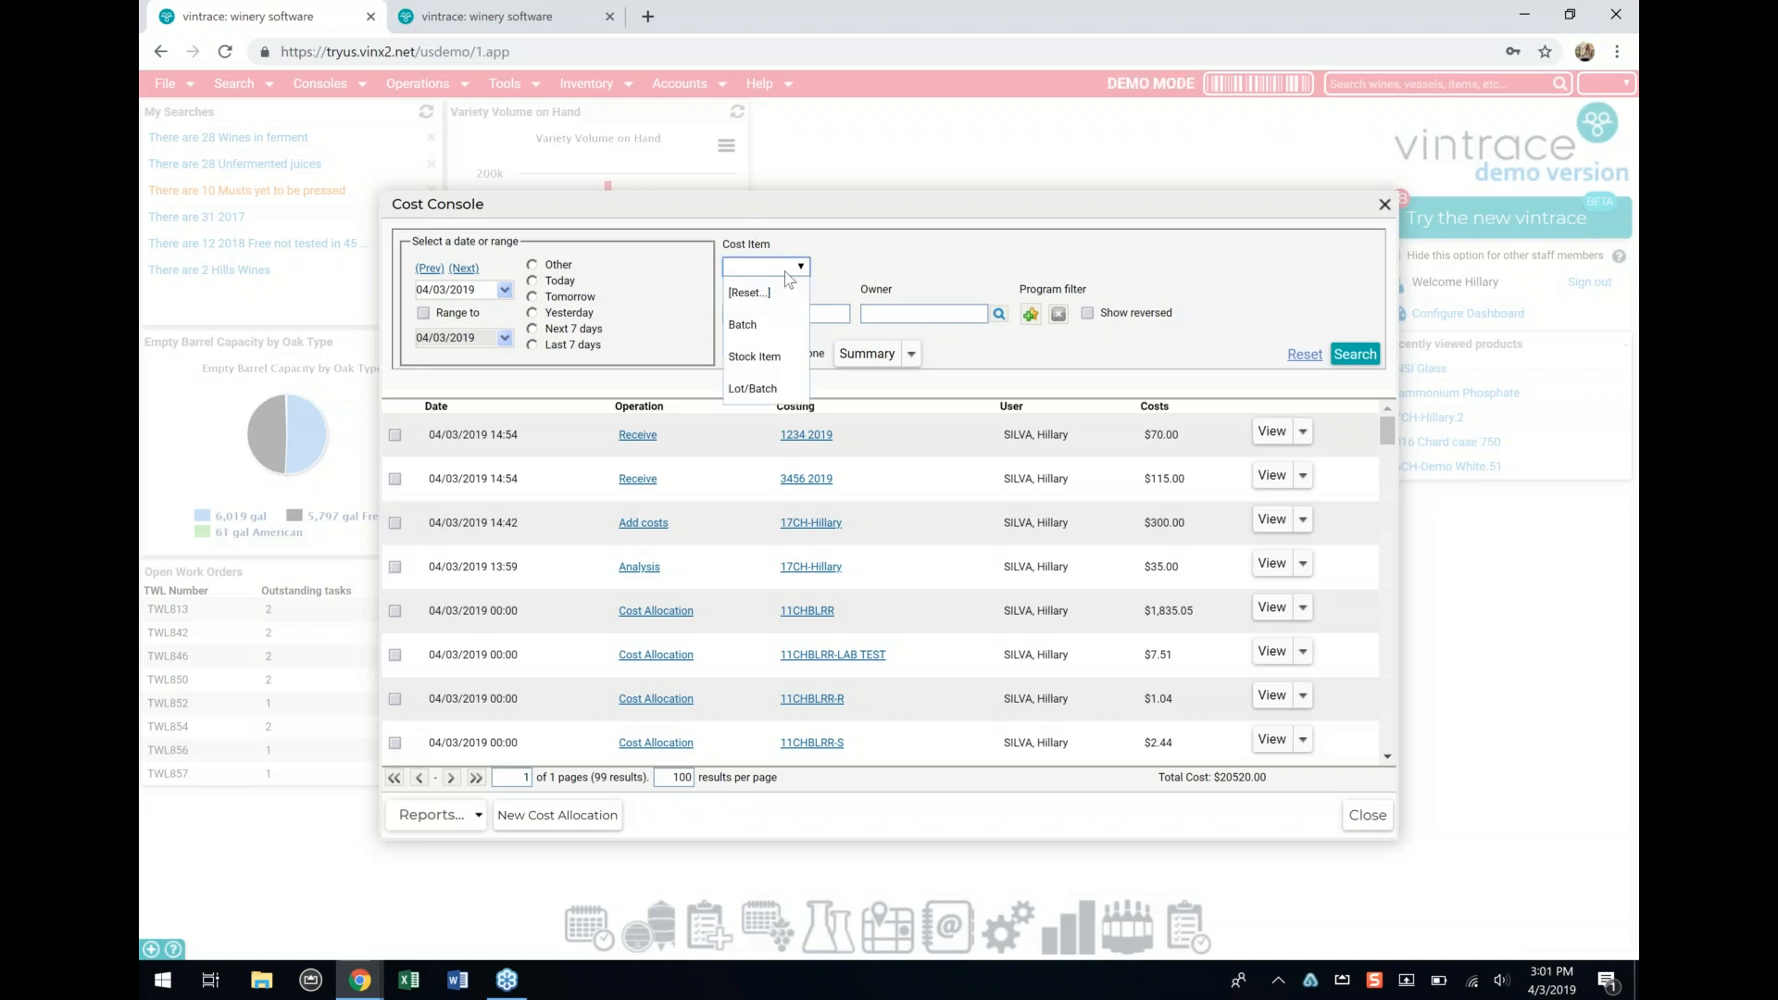
Step: Filter the cost records by the batch 17CH-Hillary
click(774, 326)
click(859, 266)
text(17ch-hill)
click(948, 267)
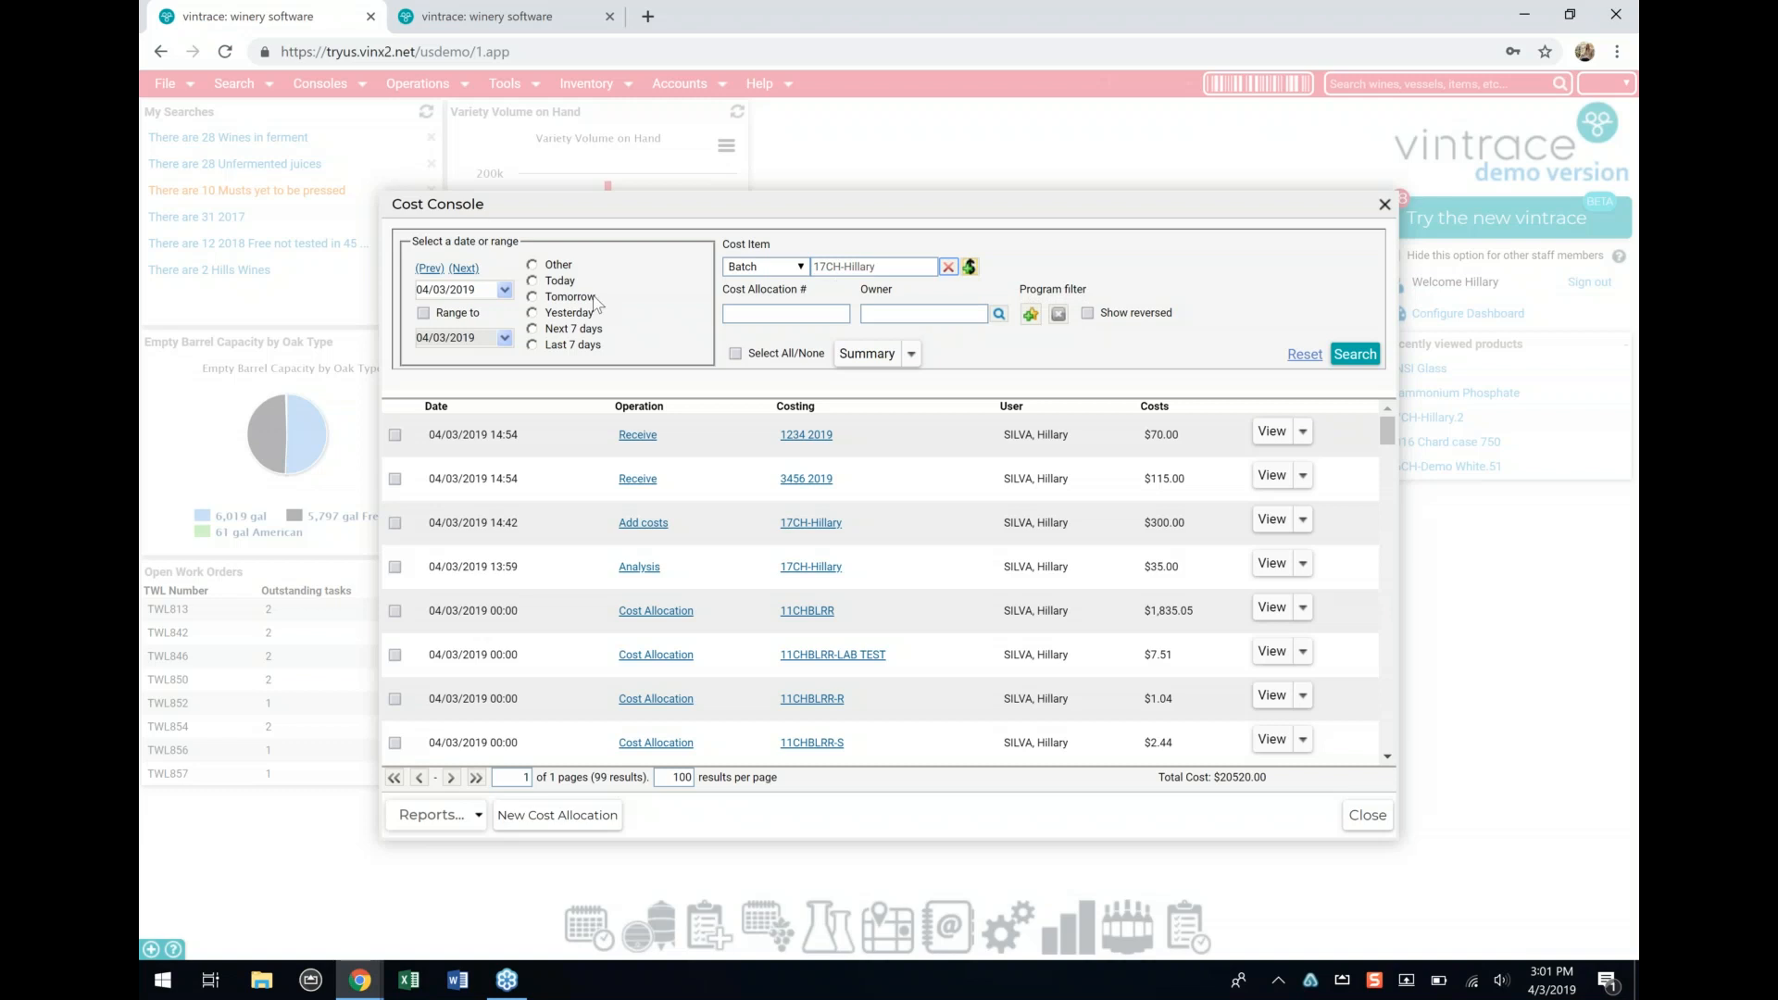
Step: Search the batch's costs over the date range 01/01/2019 to 04/03/2019 and look through the listed operations
click(424, 313)
click(505, 290)
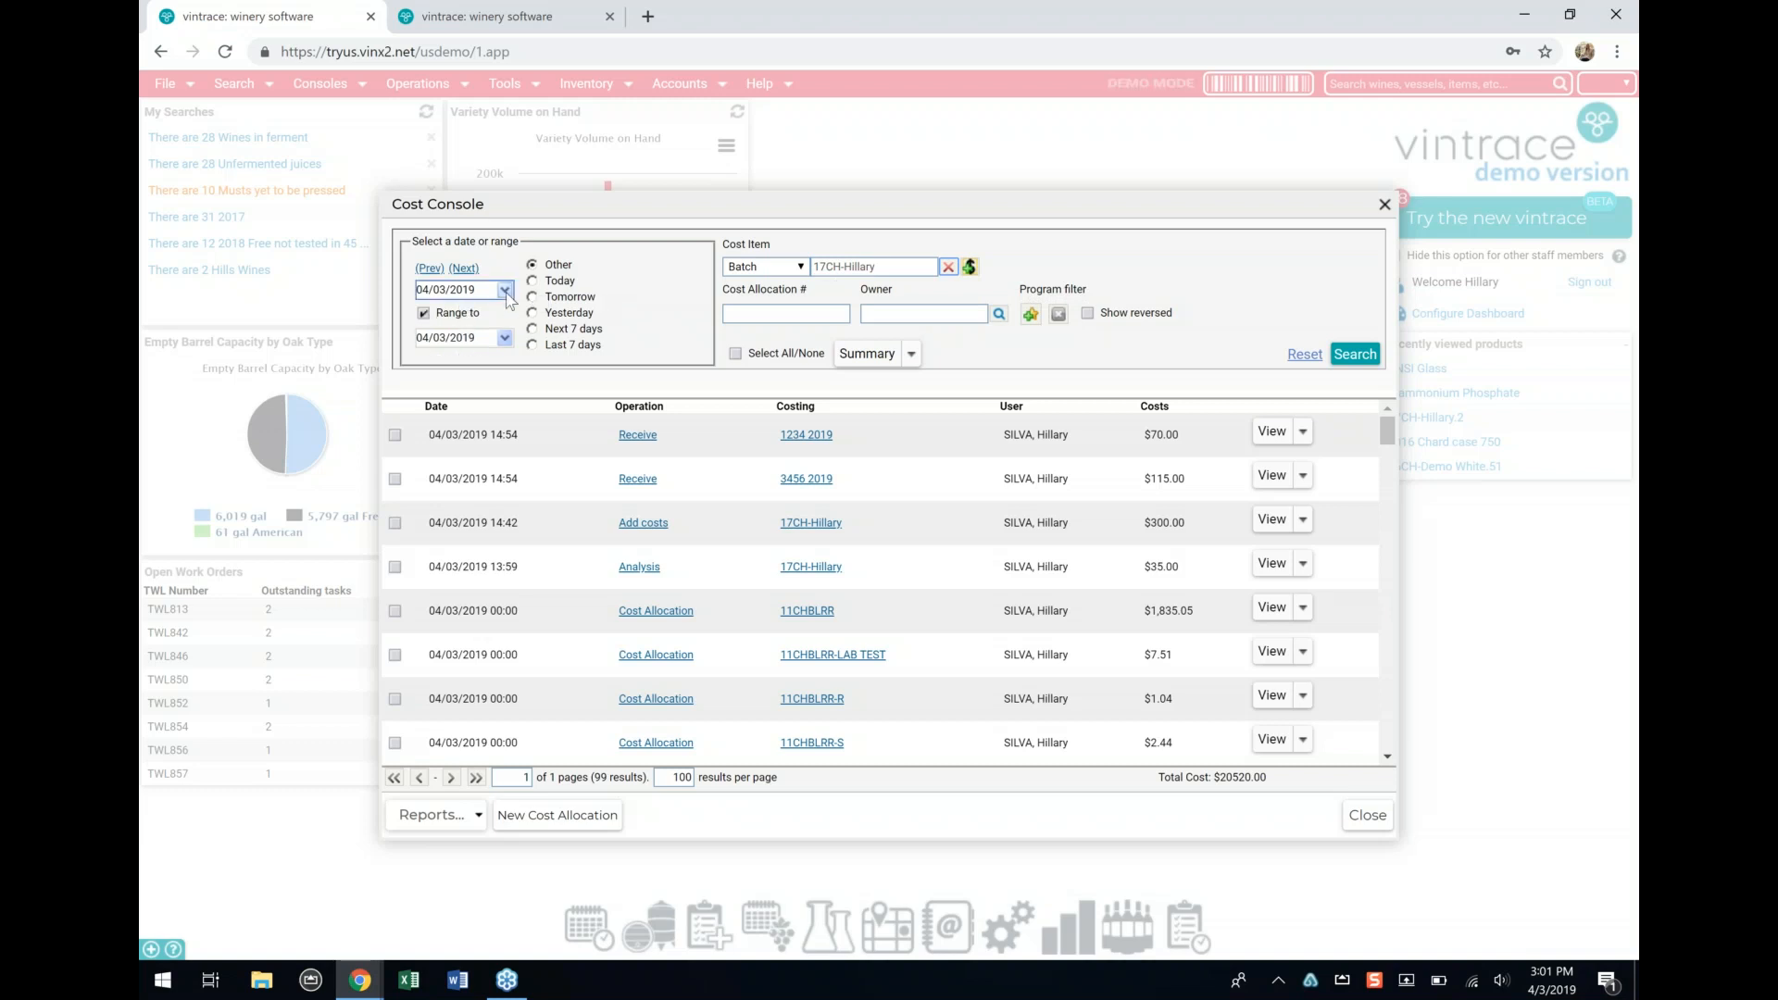
click(505, 289)
click(429, 317)
click(429, 317)
click(429, 317)
click(475, 355)
click(493, 341)
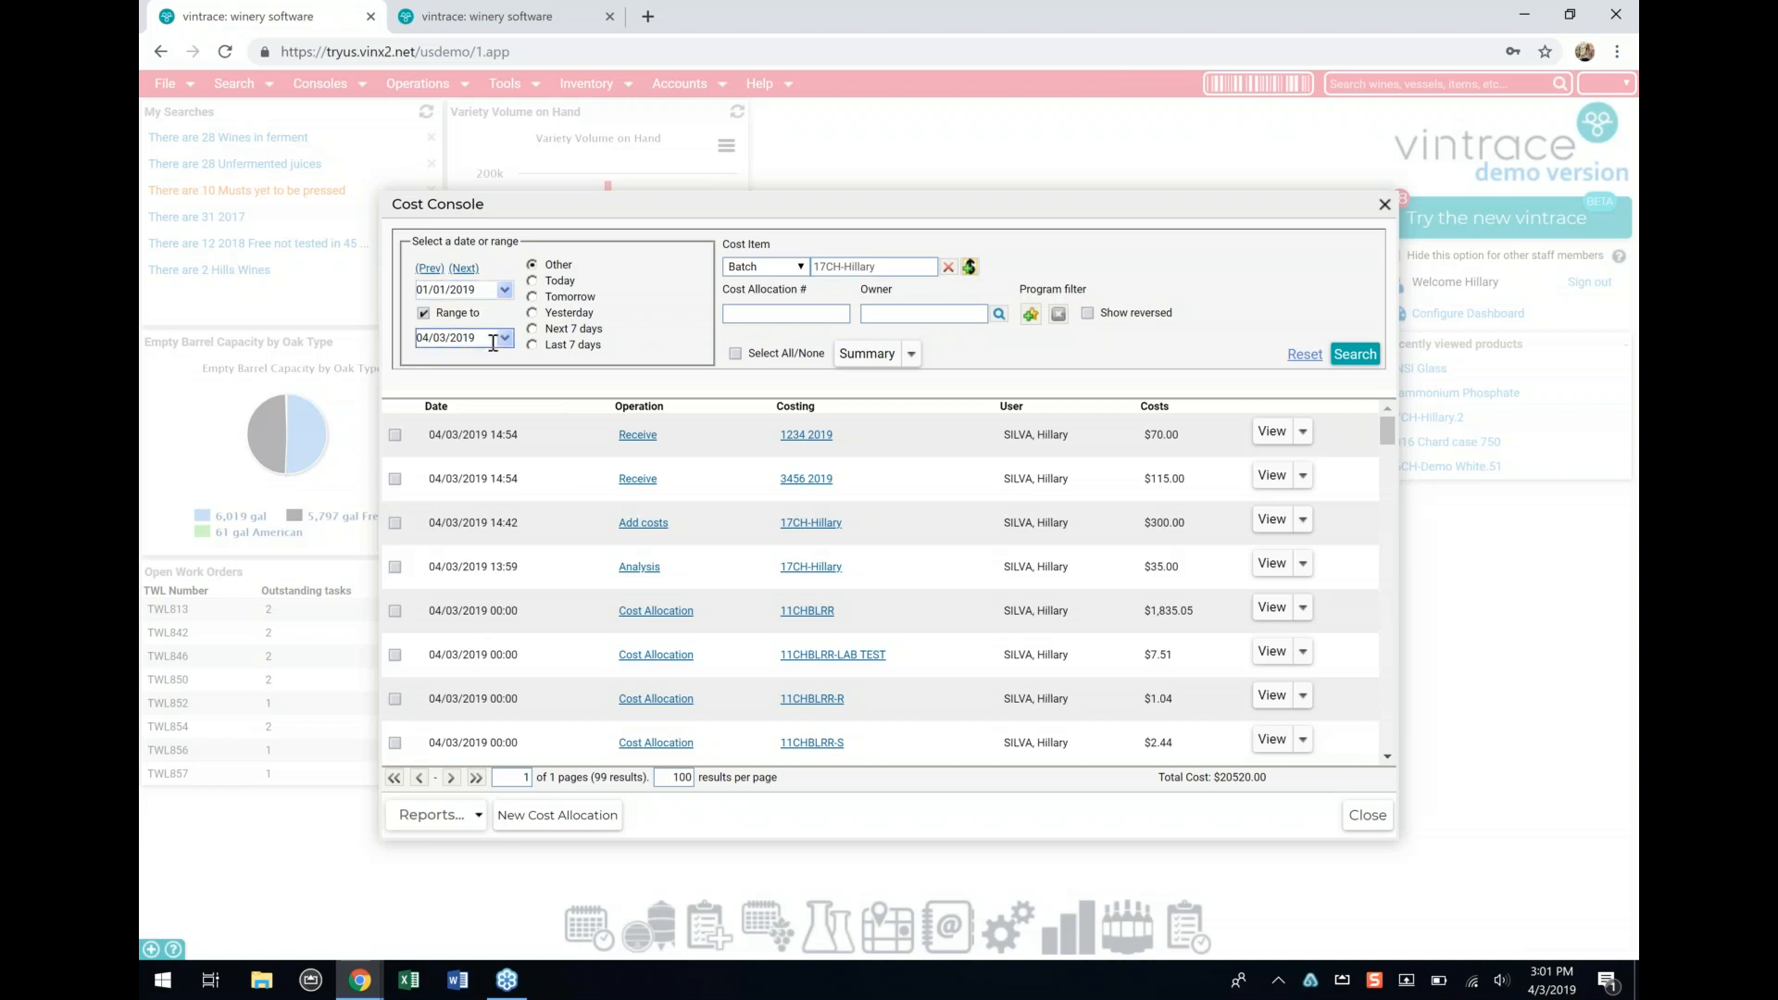
click(1357, 358)
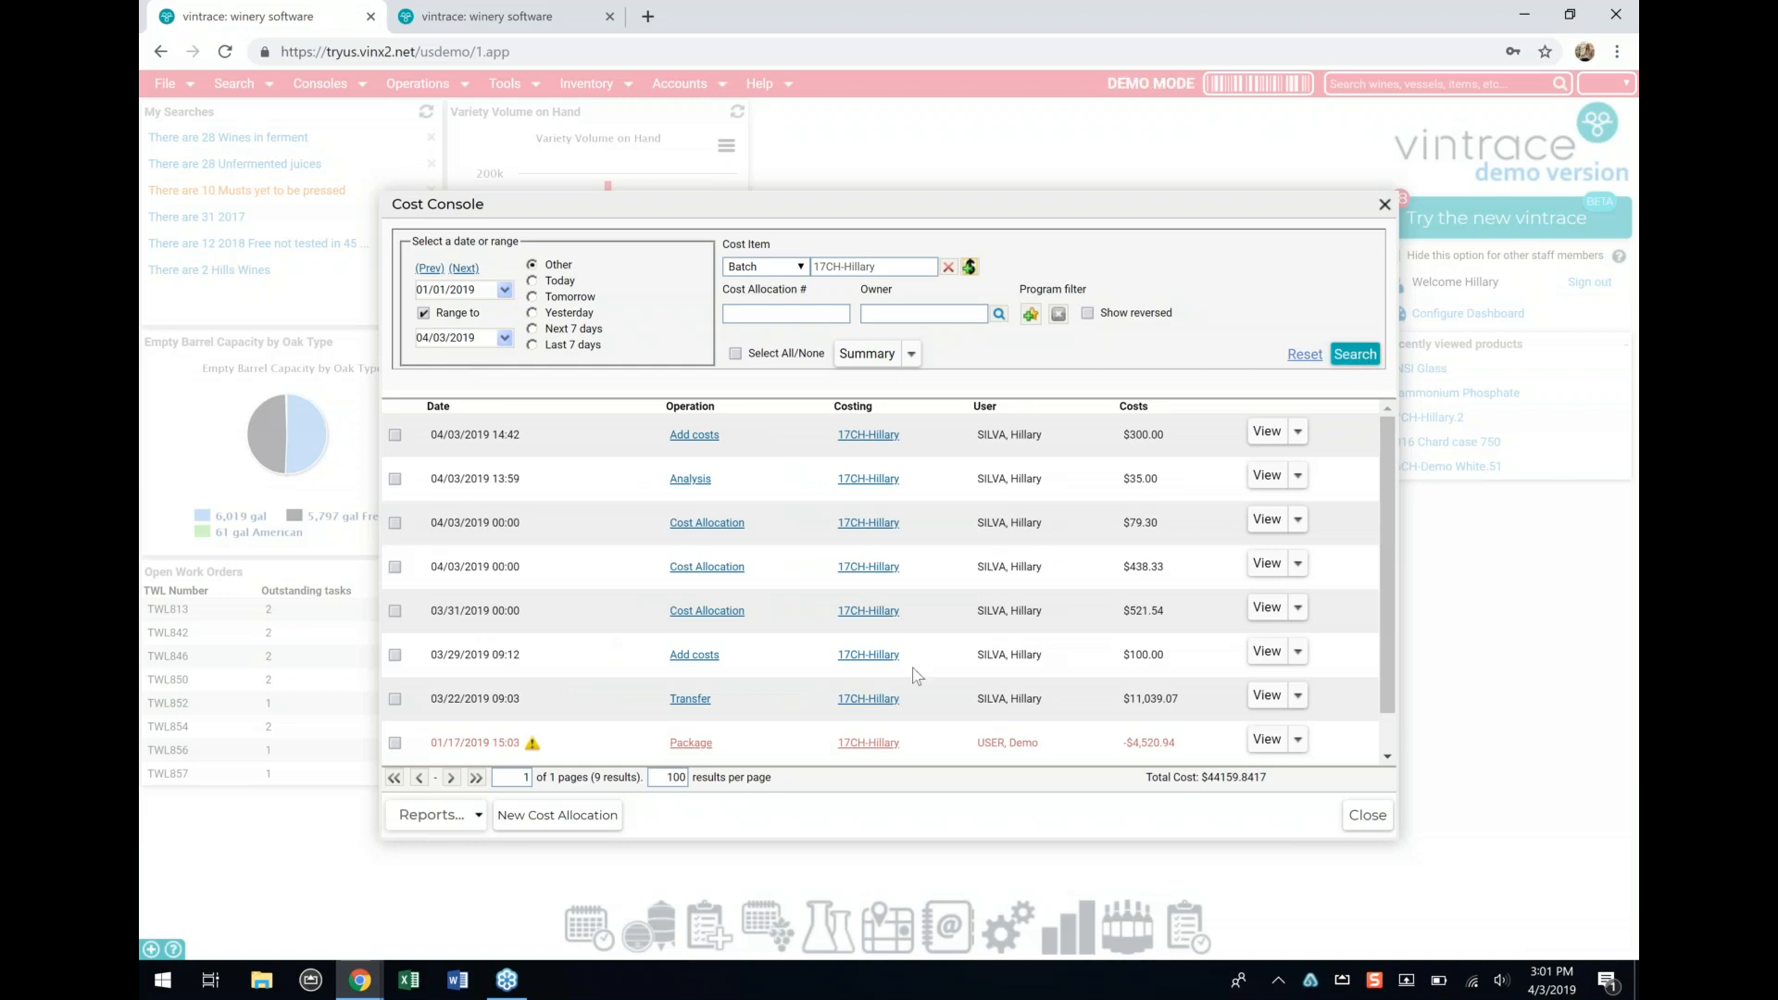
scroll(833, 678, down, 1)
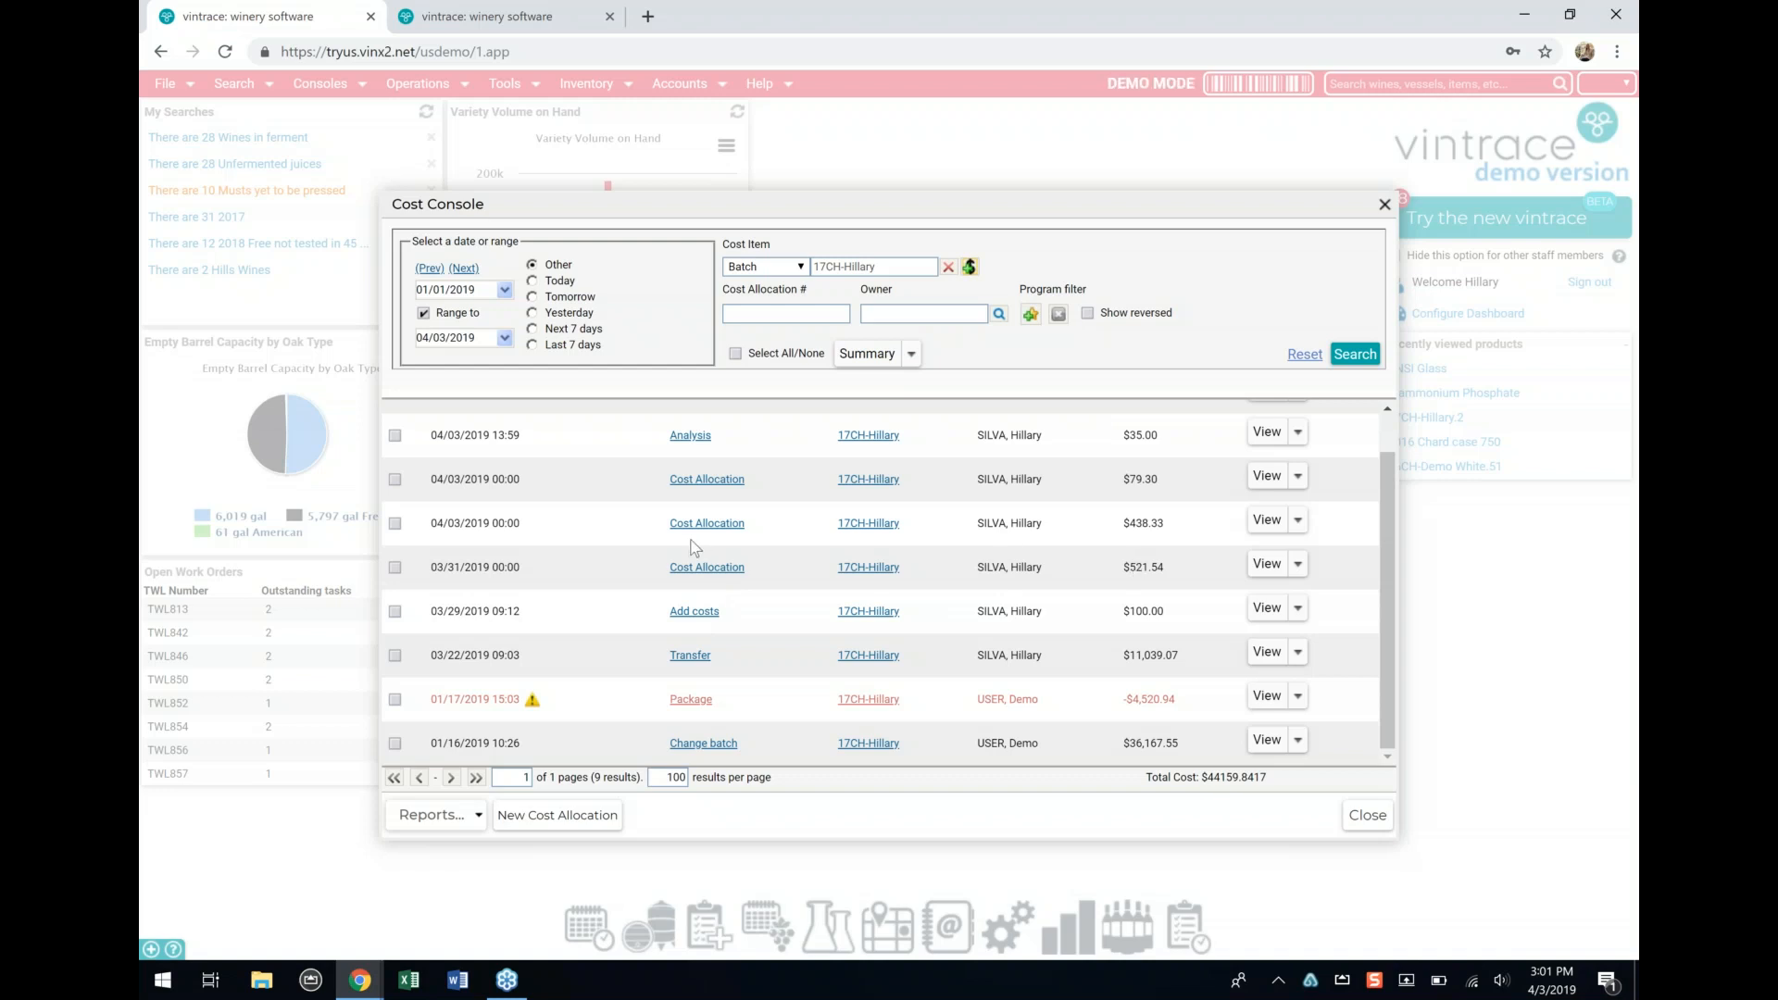
scroll(696, 491, up, 1)
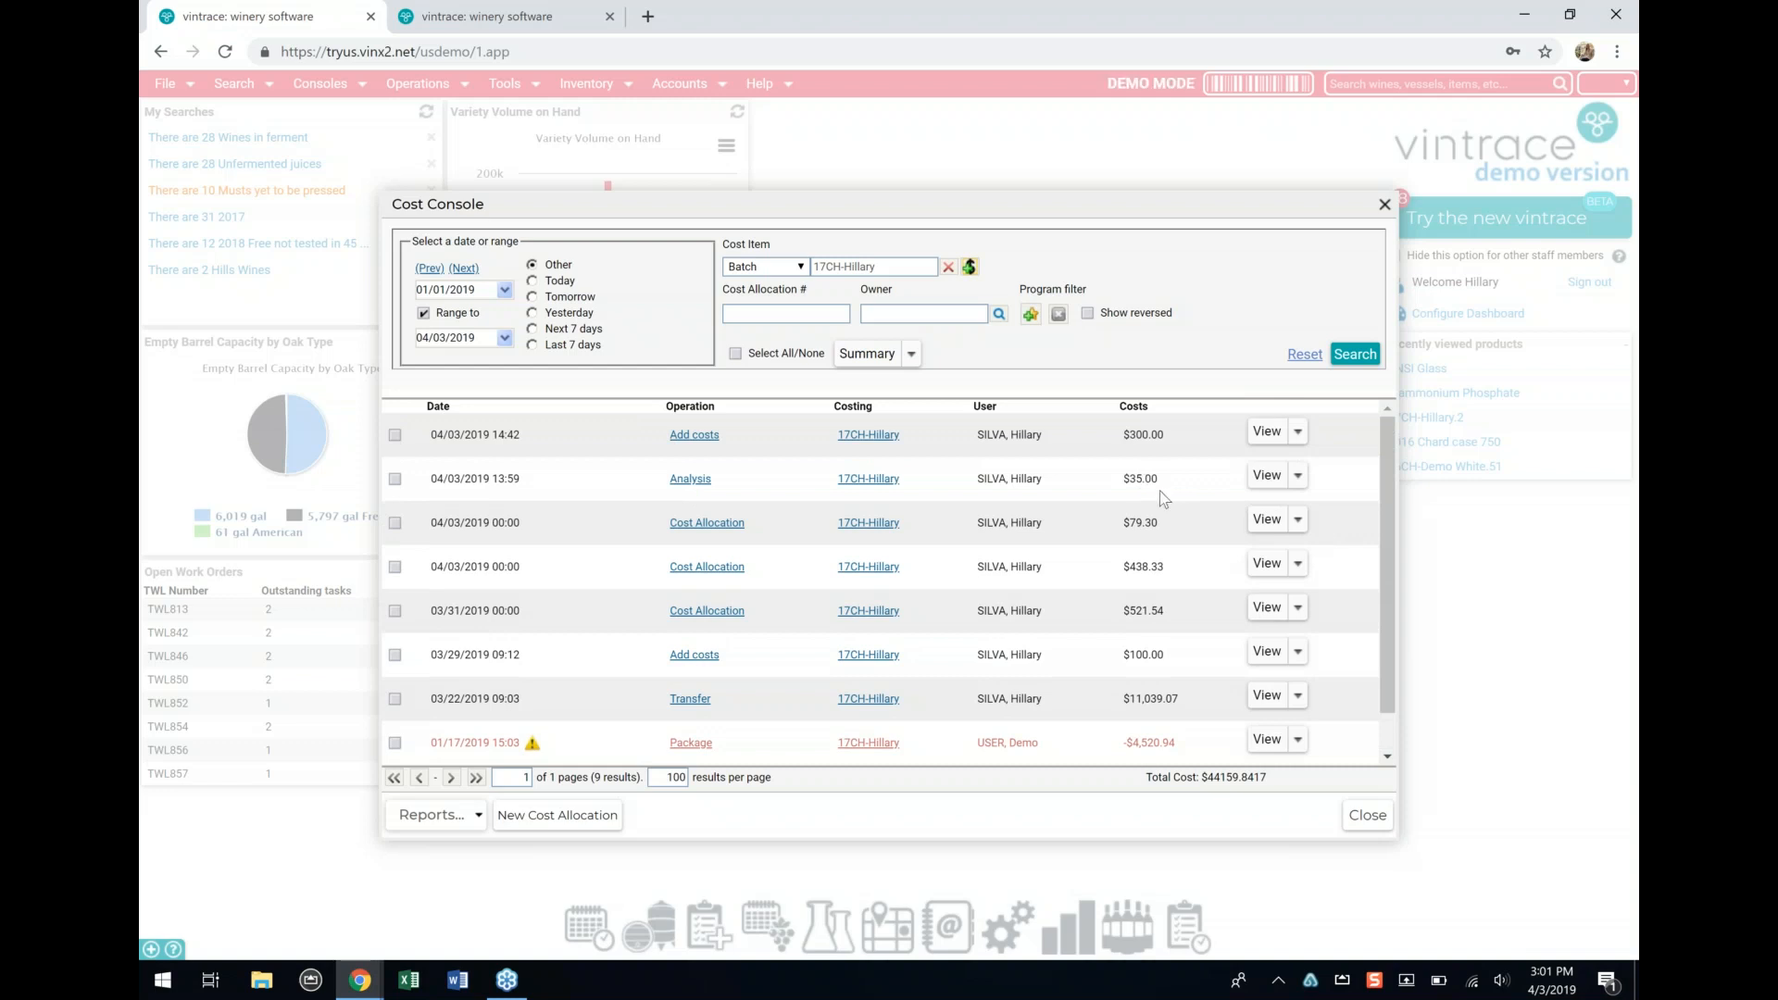
Step: Adjust the Analysis record's operation cost to 45.00 with the reason "change cost" and save it
click(1297, 476)
click(1279, 533)
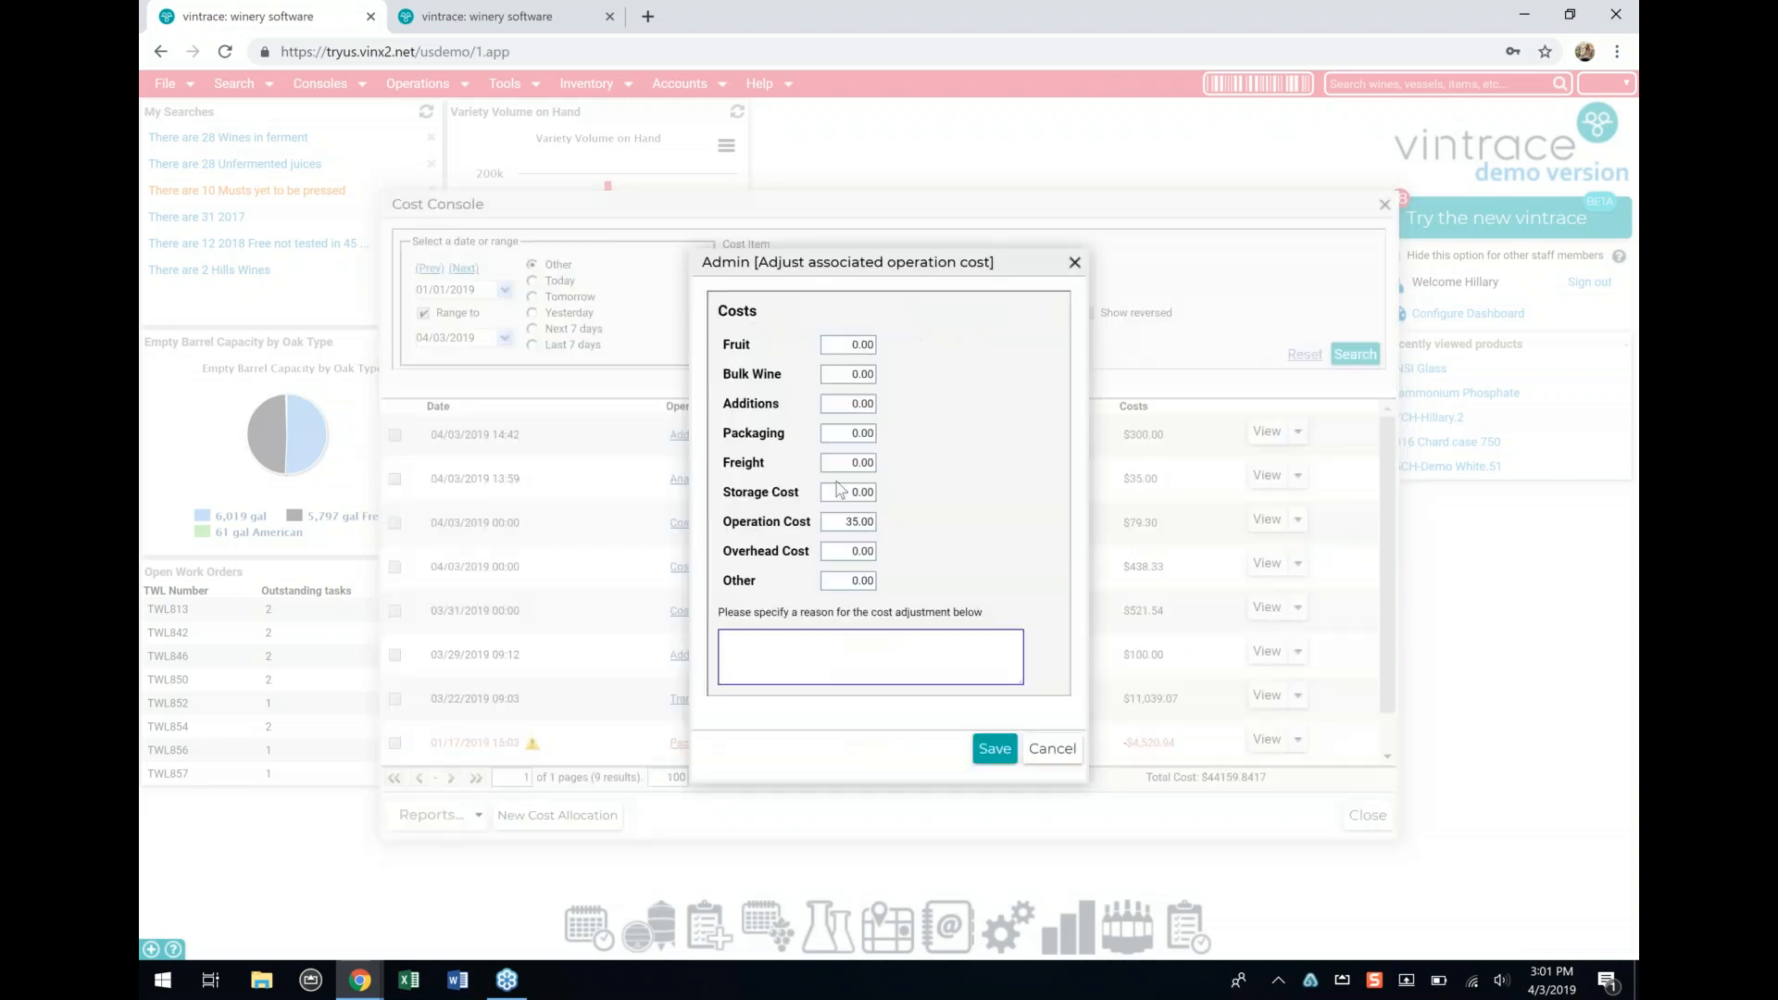
drag(845, 521, 860, 521)
text(45)
click(815, 645)
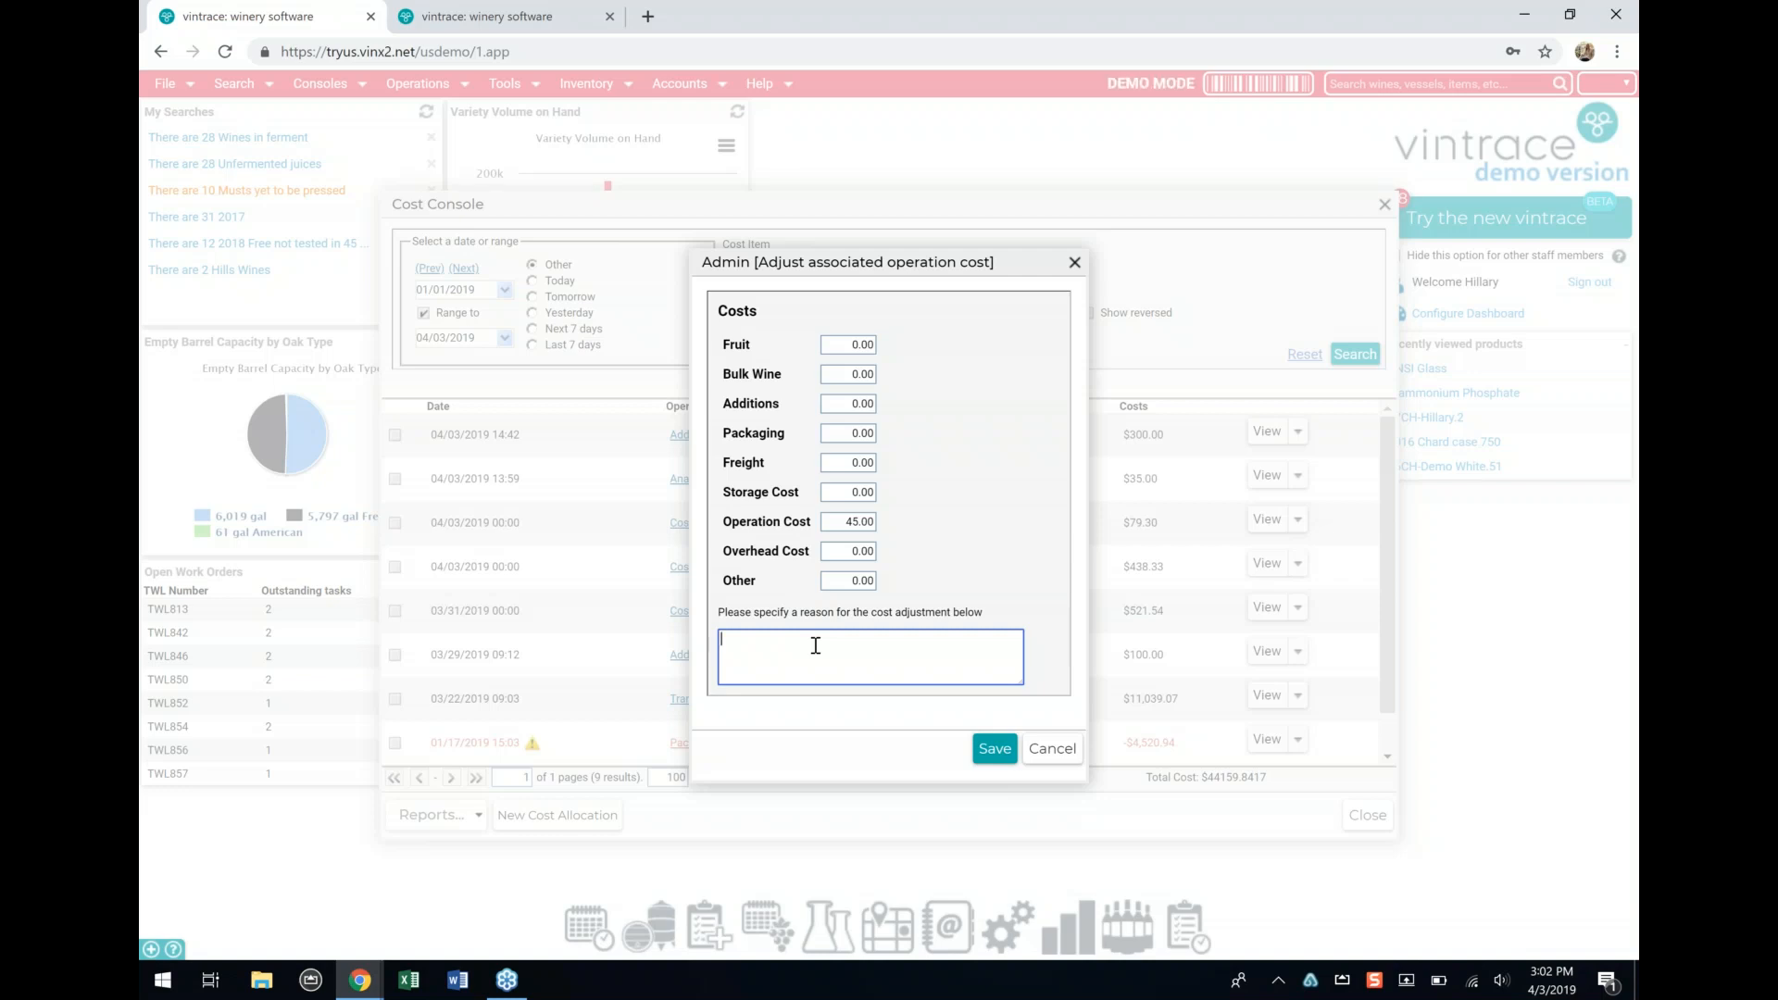
text(change cost)
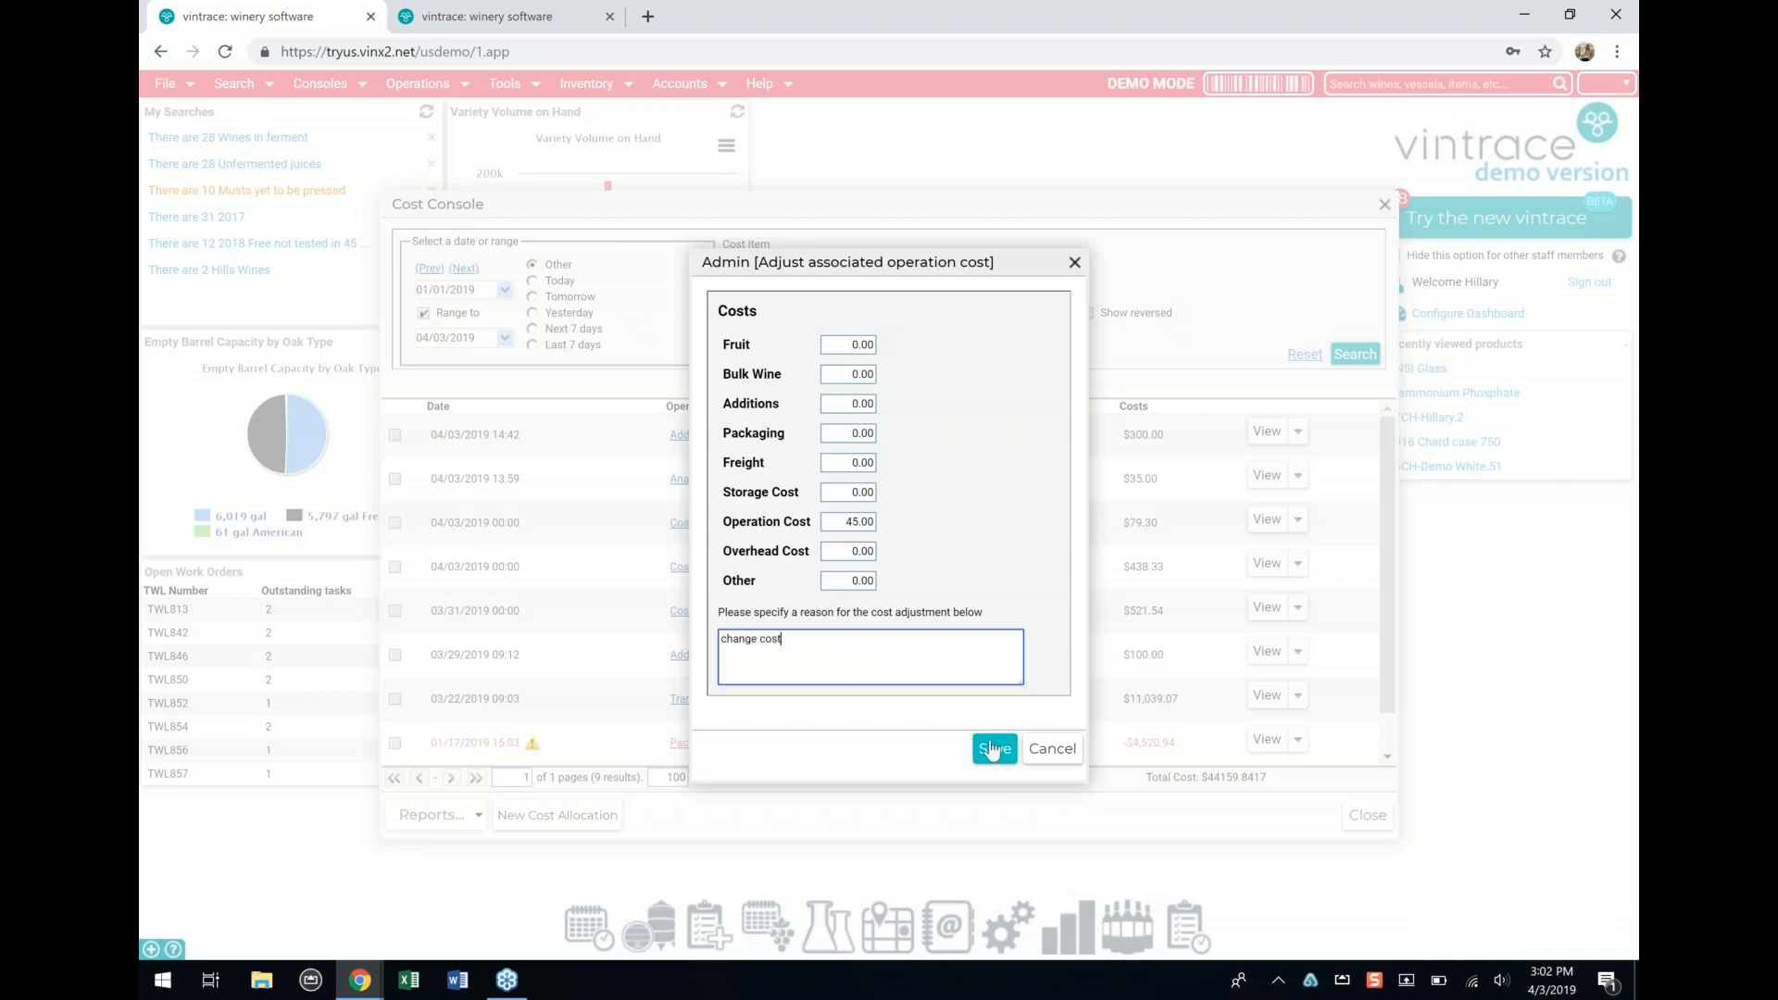
click(992, 750)
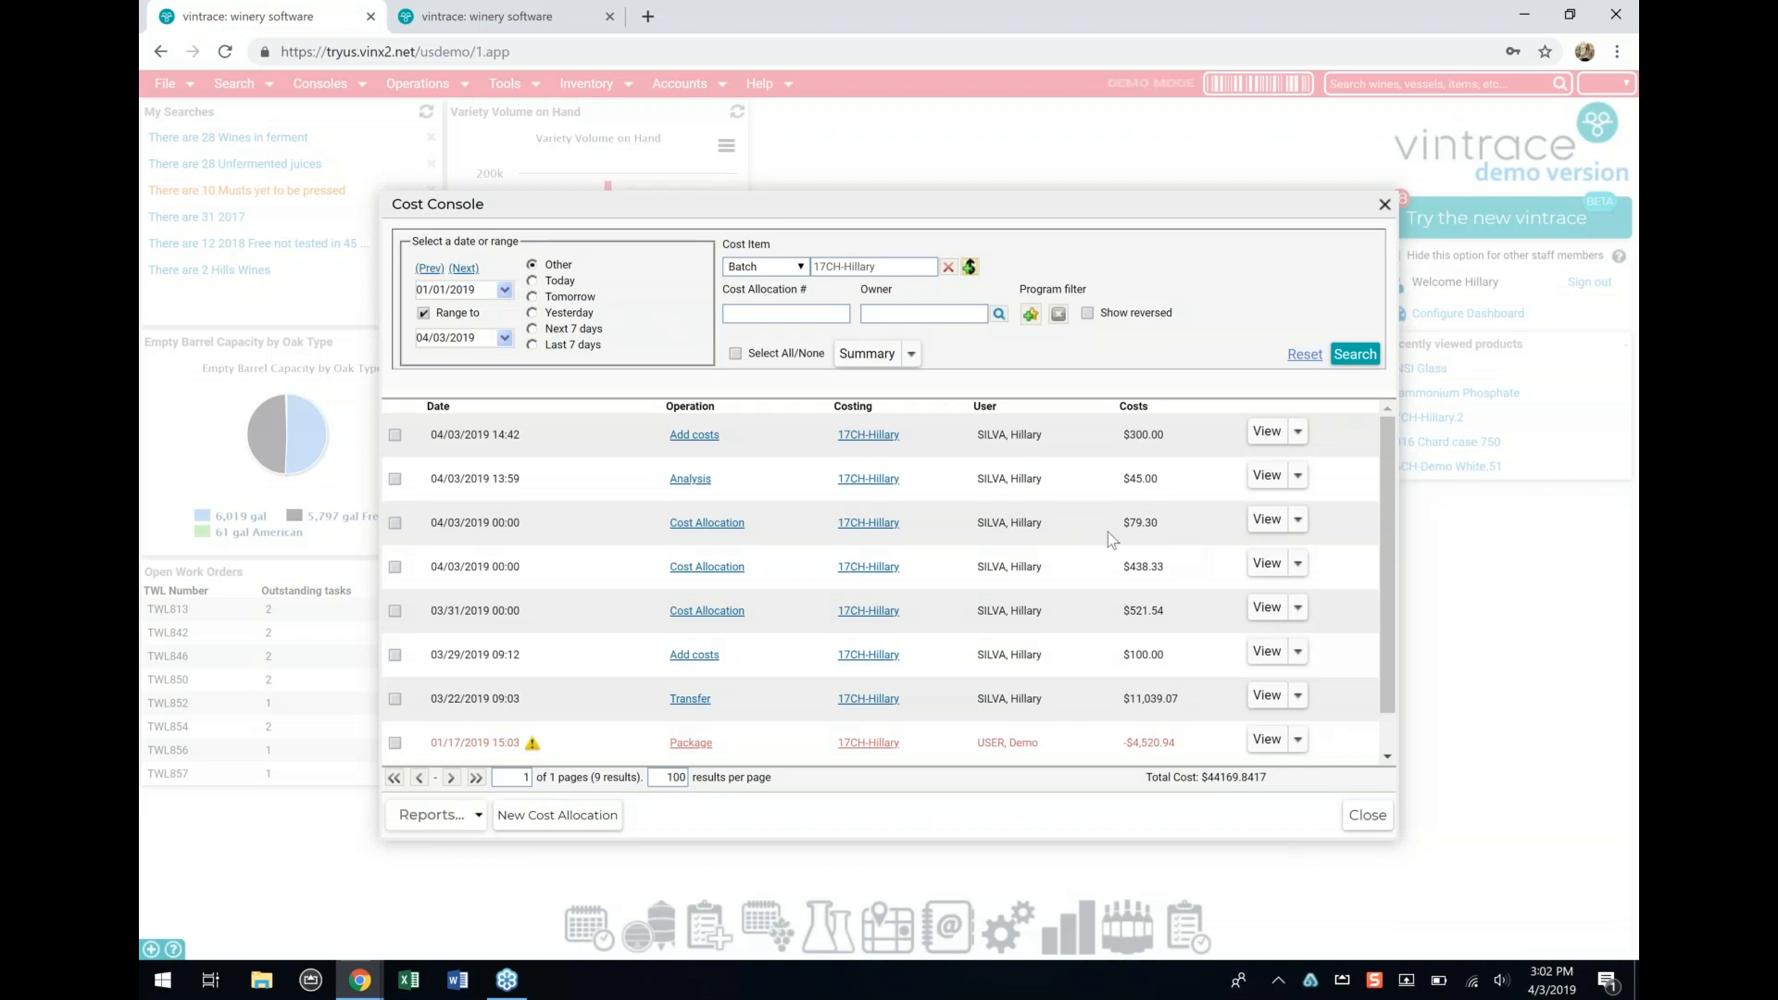
Step: Examine the details of the $79.30 Cost Allocation dated 04/03/2019 and close them without changes
click(708, 524)
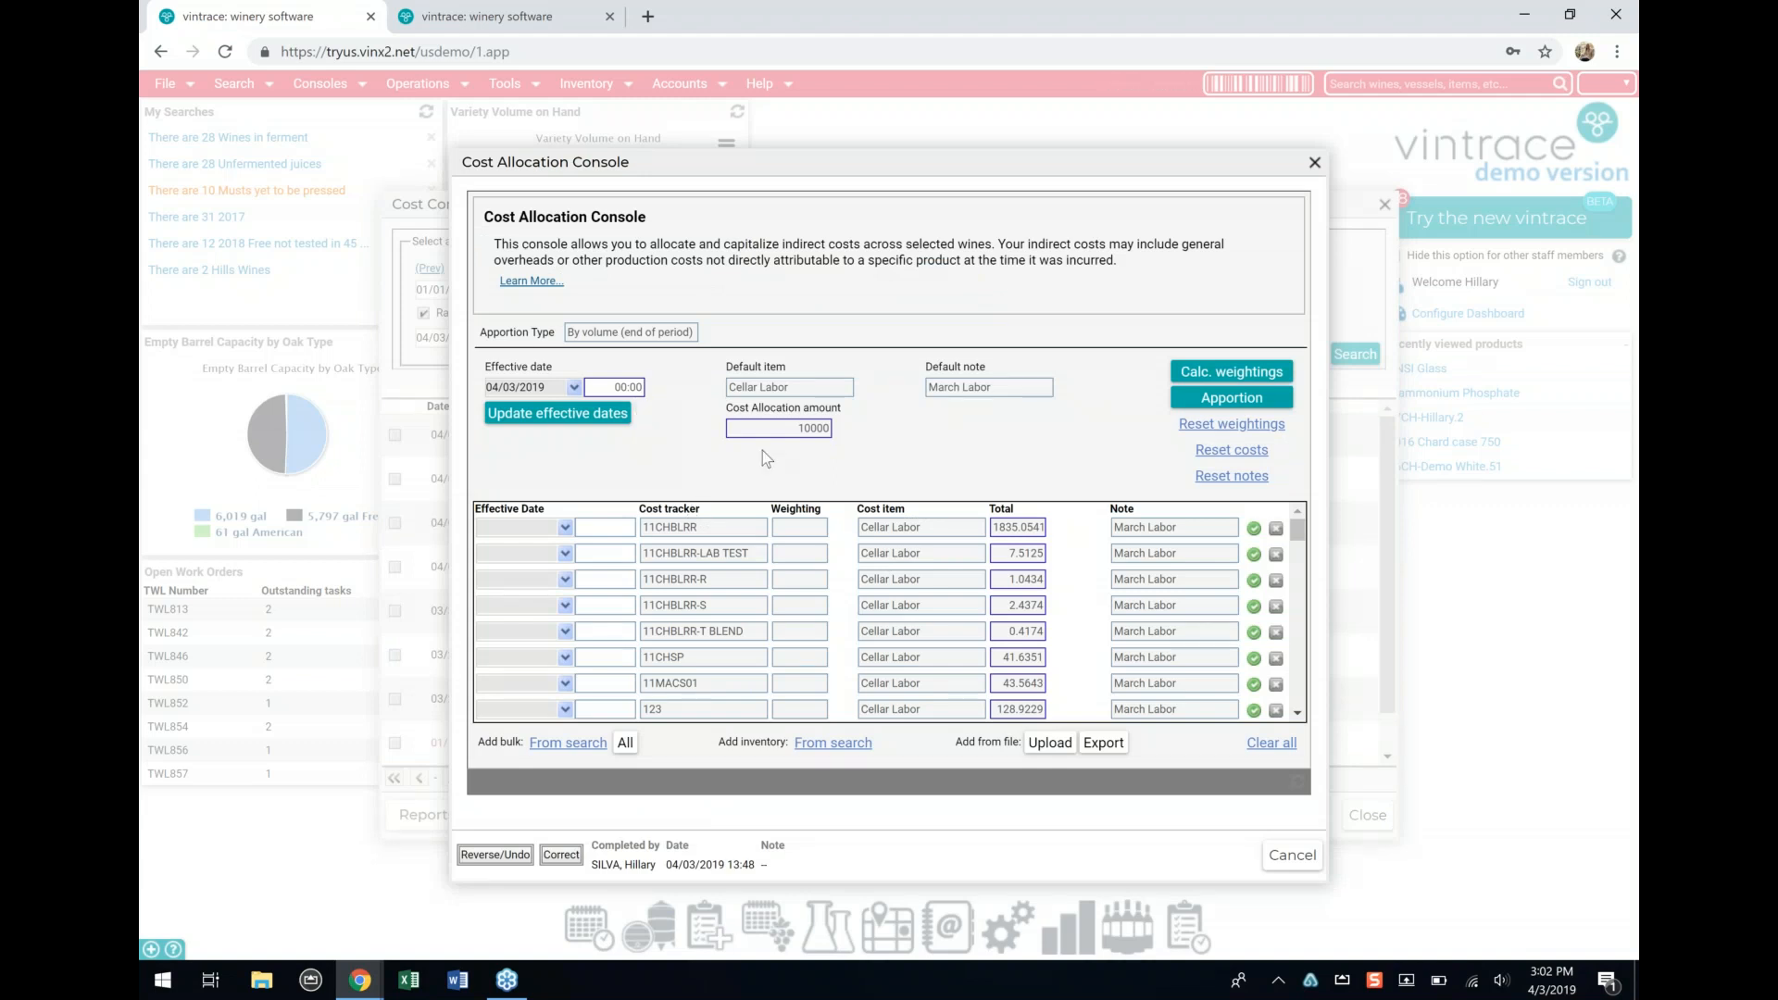
click(554, 858)
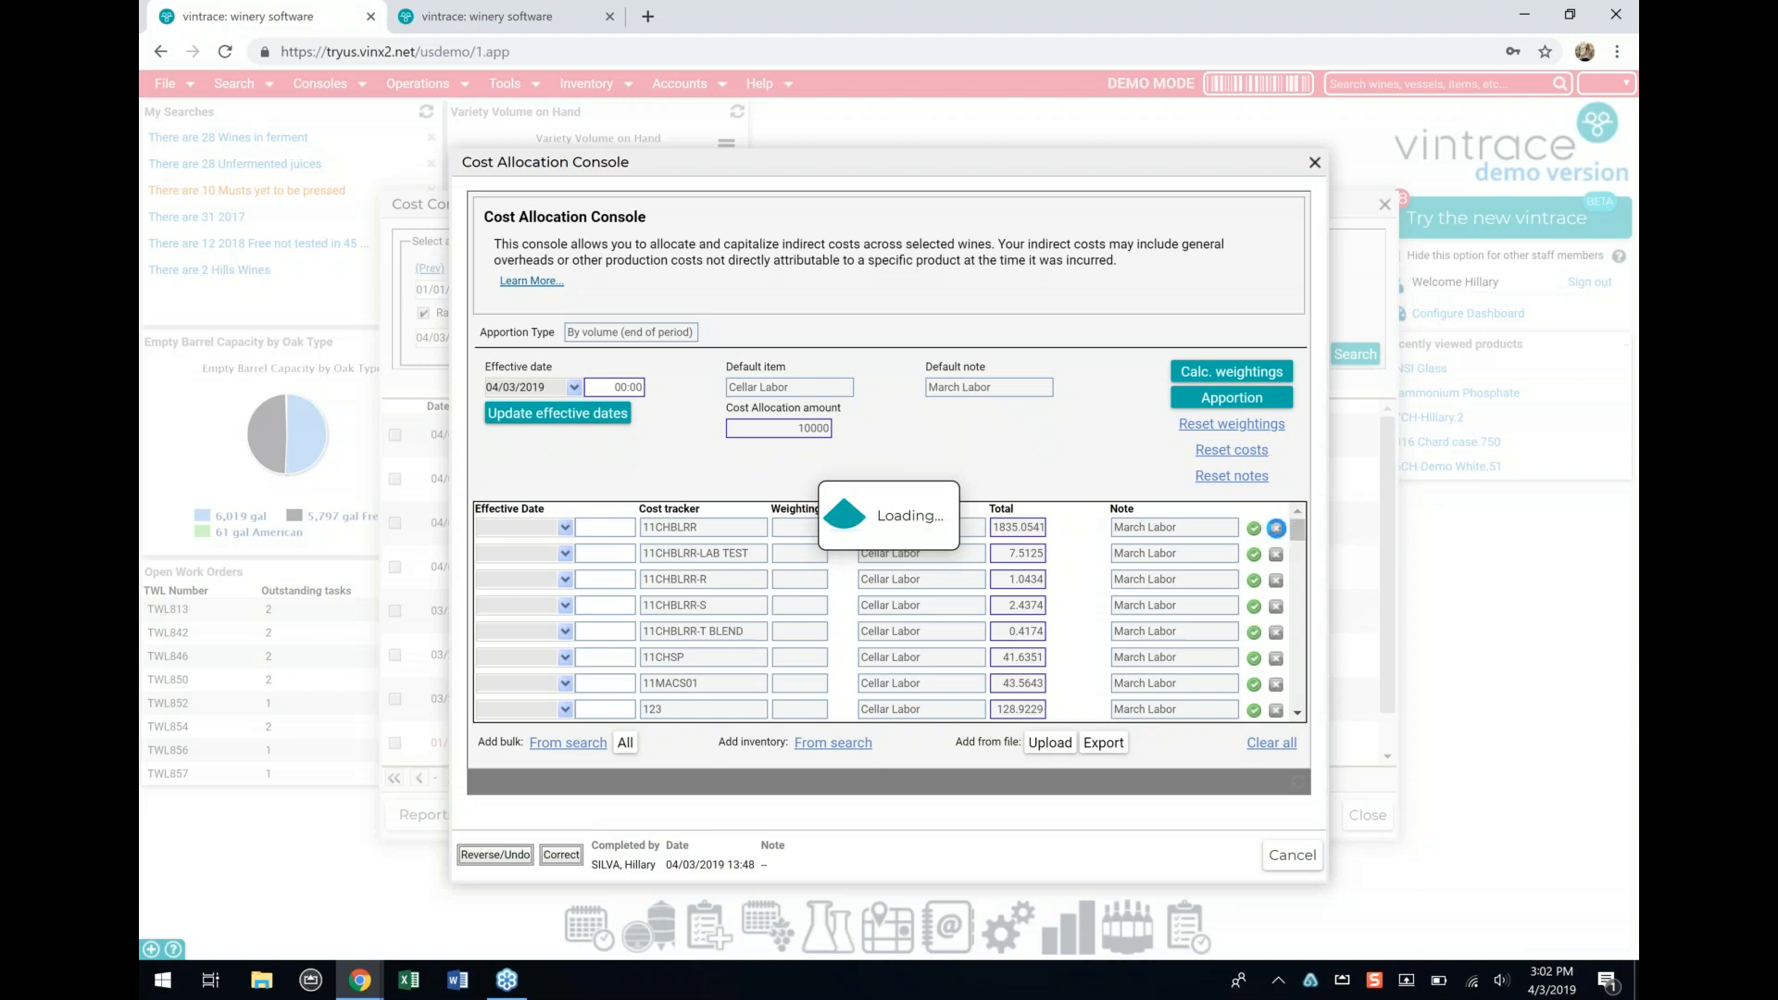
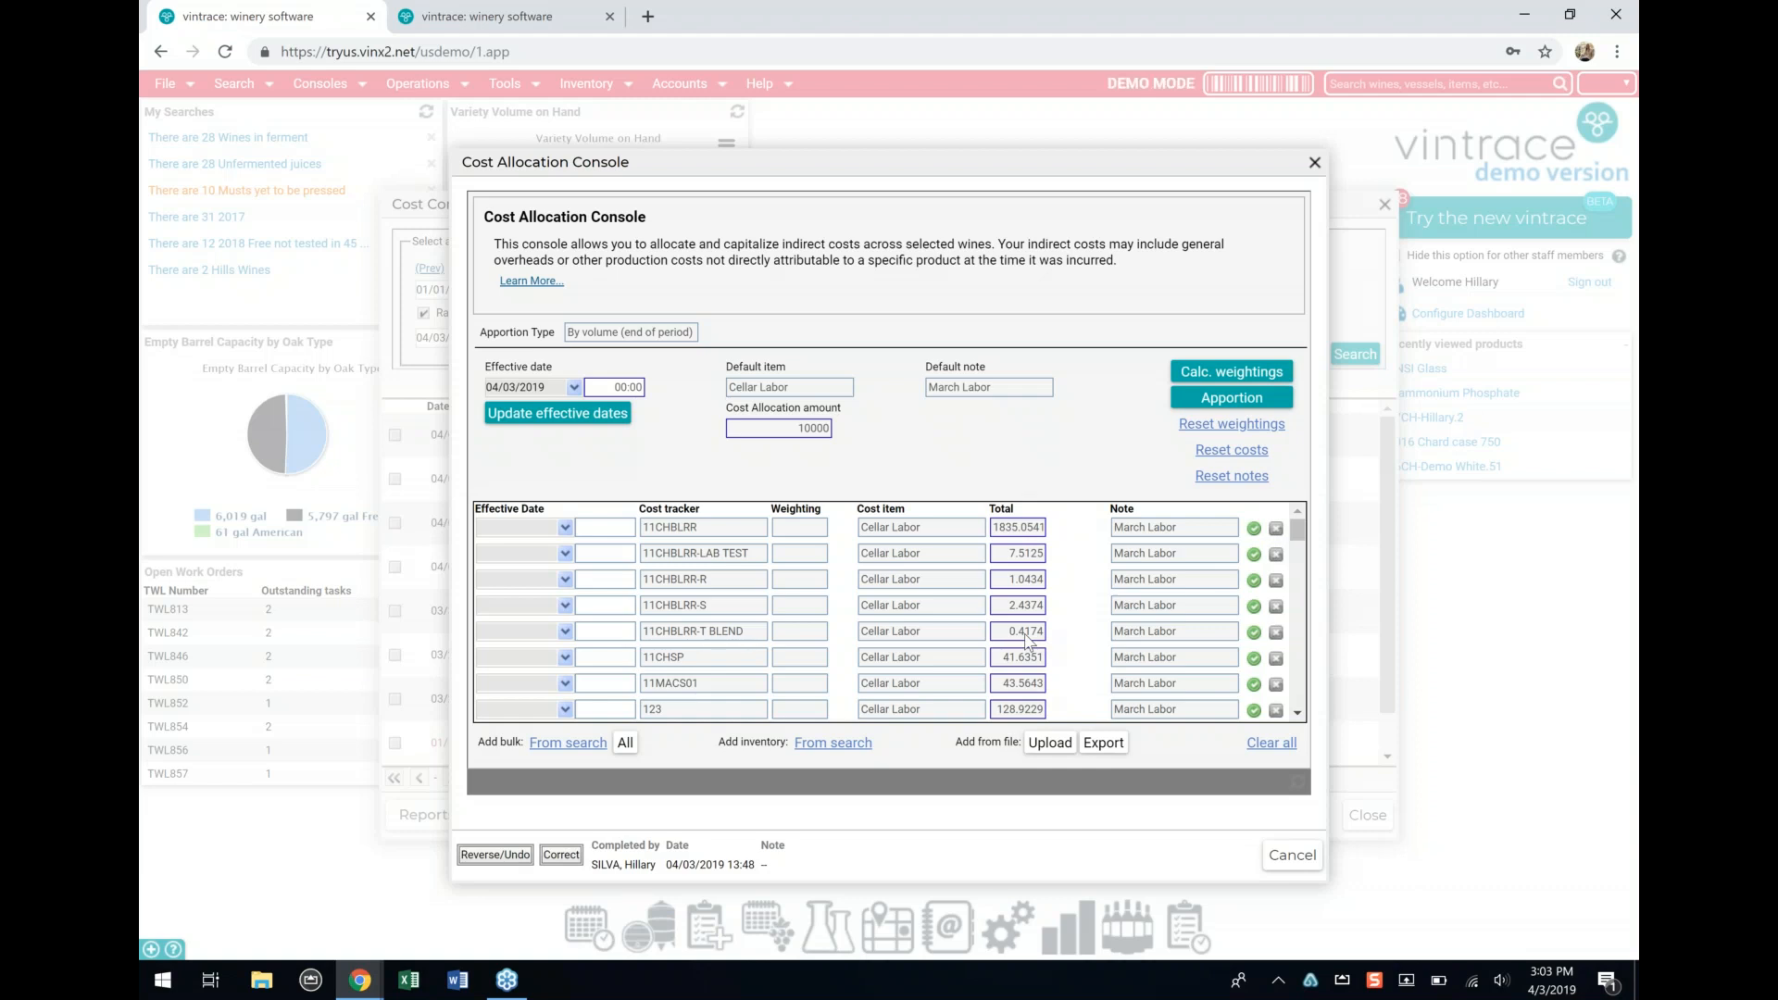
click(1293, 855)
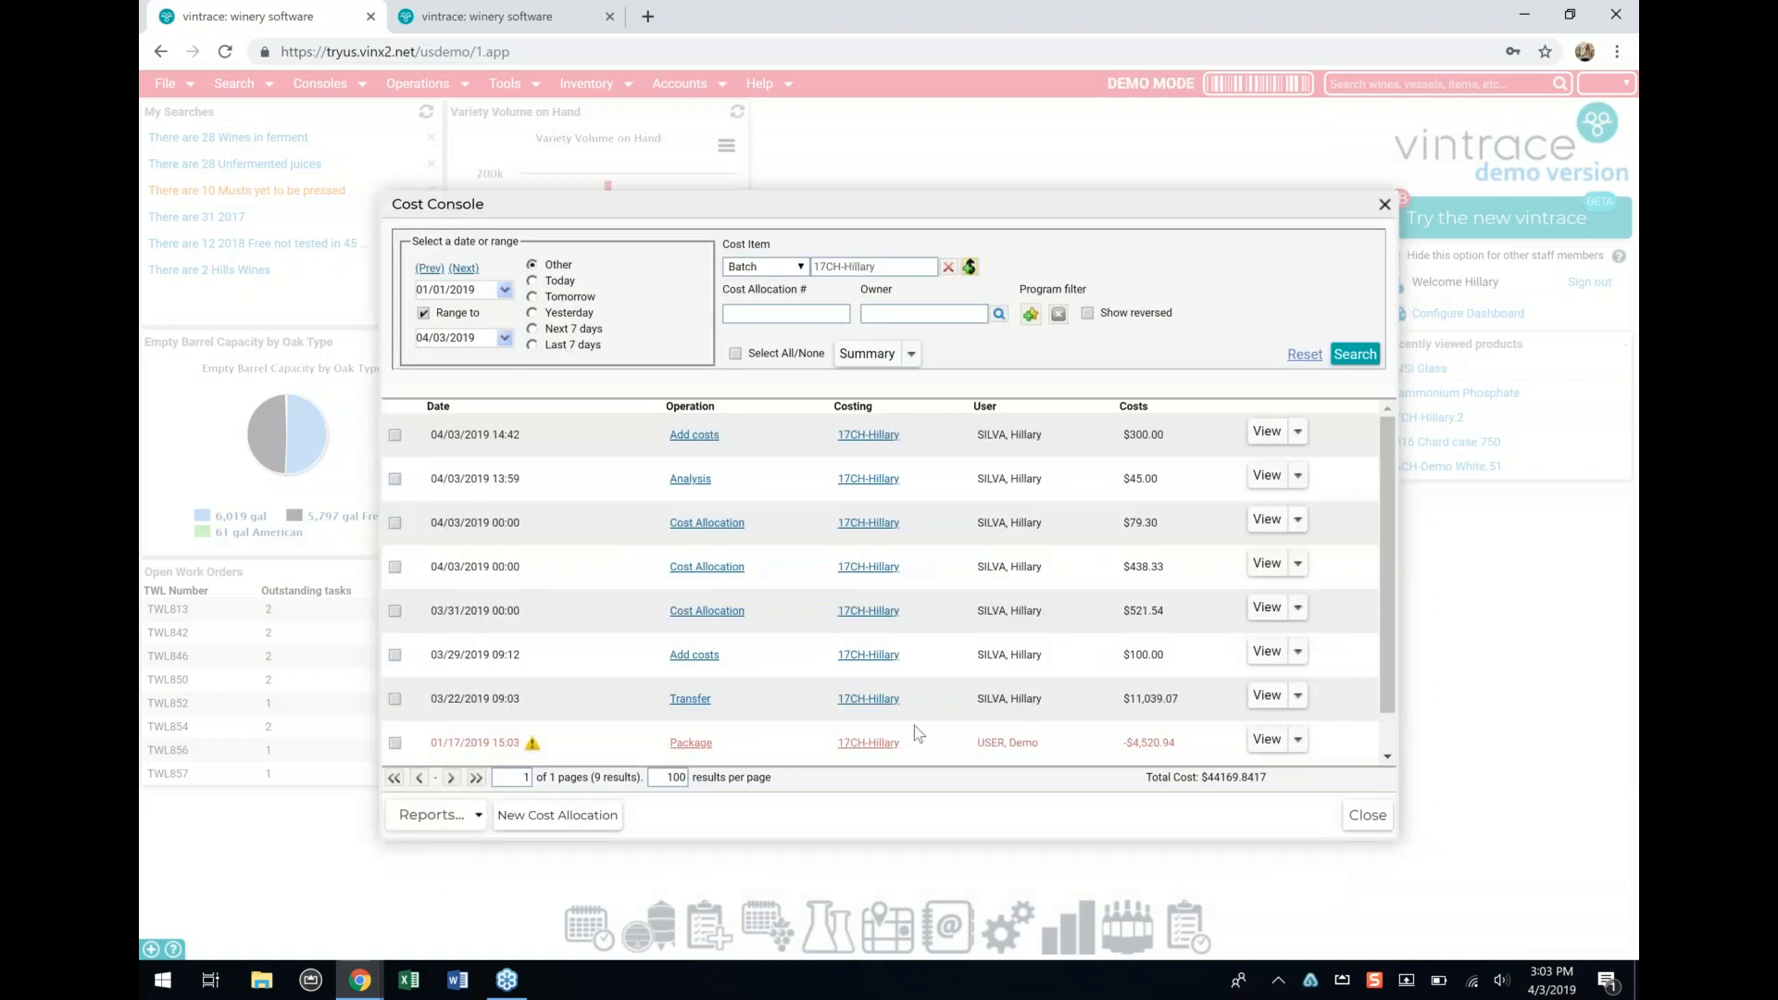
Step: Download the batch's cost report as a PDF, close the report, and exit the Cost Console
click(465, 817)
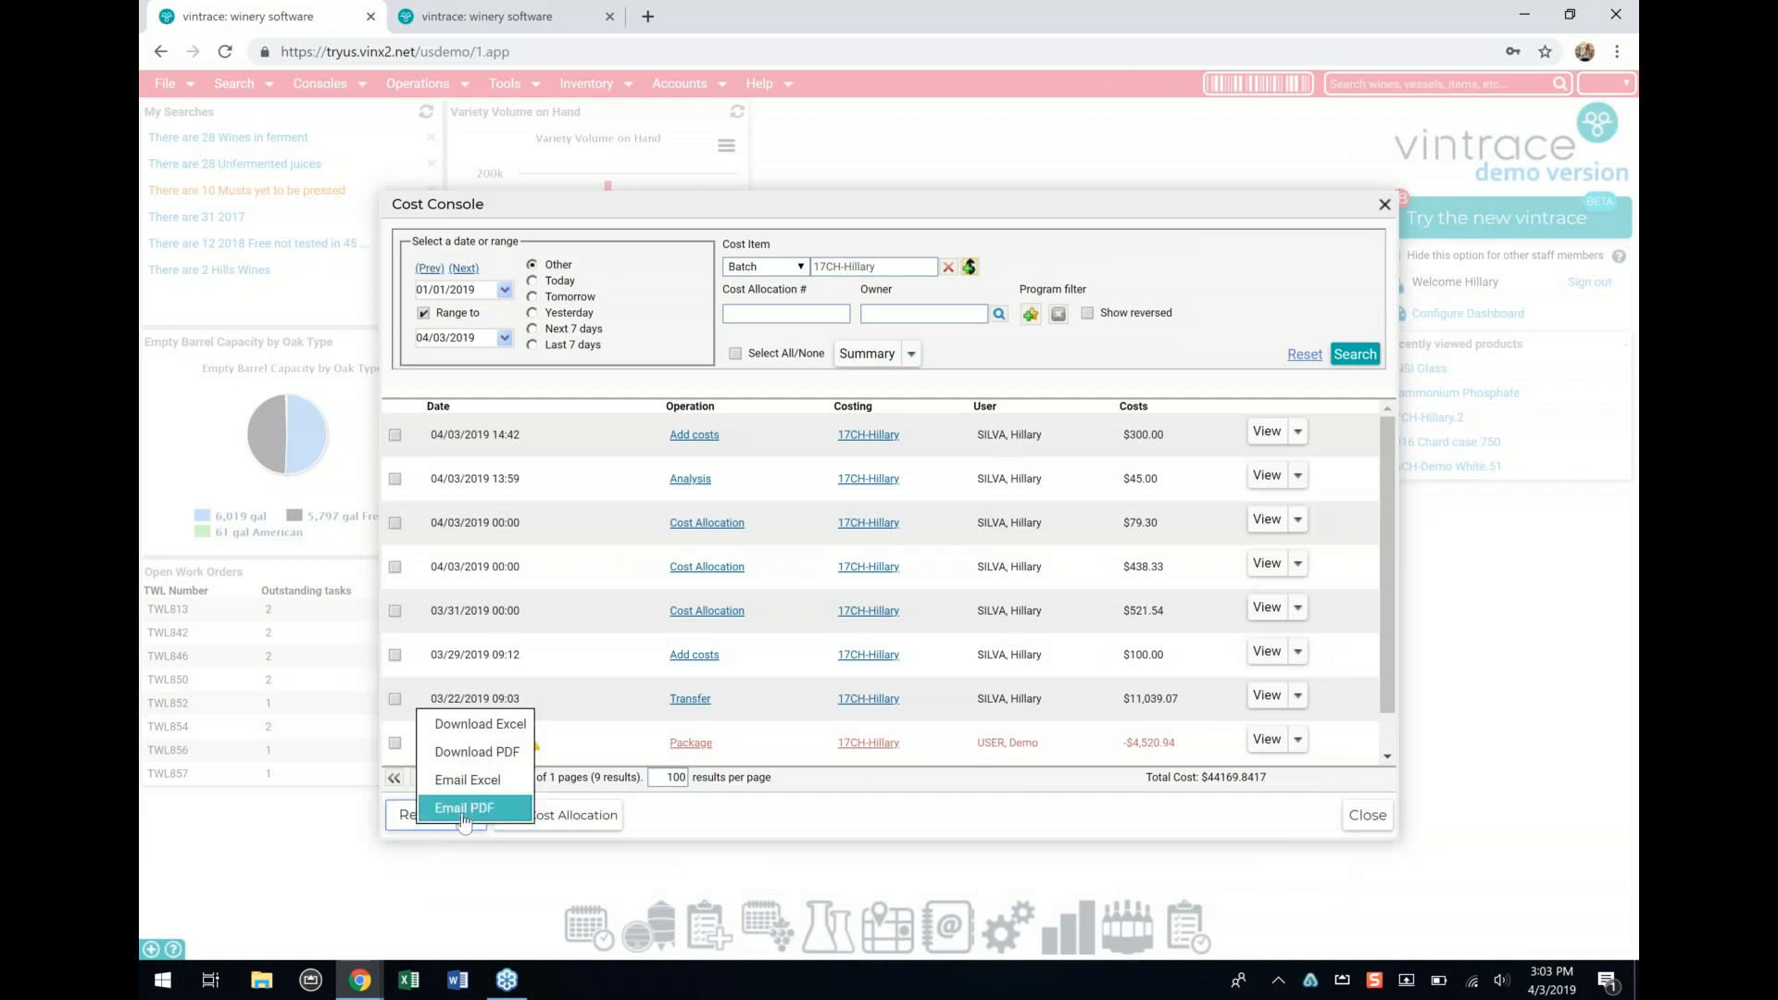
click(477, 756)
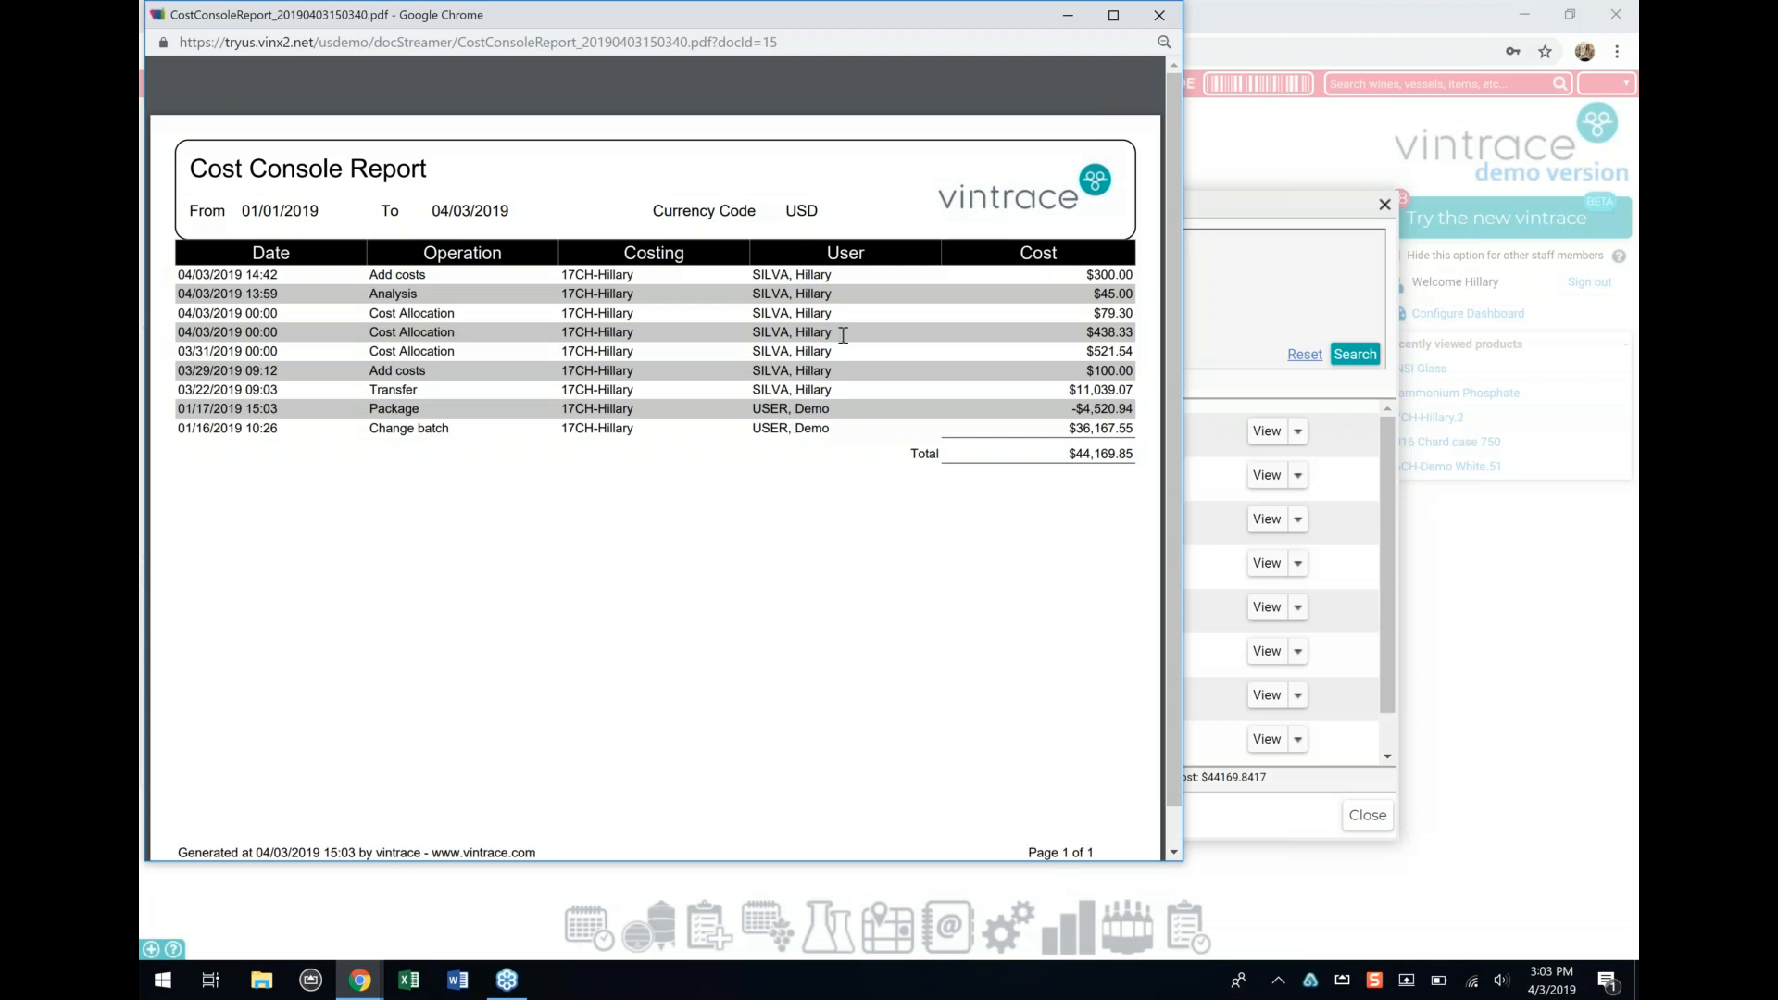
click(1160, 25)
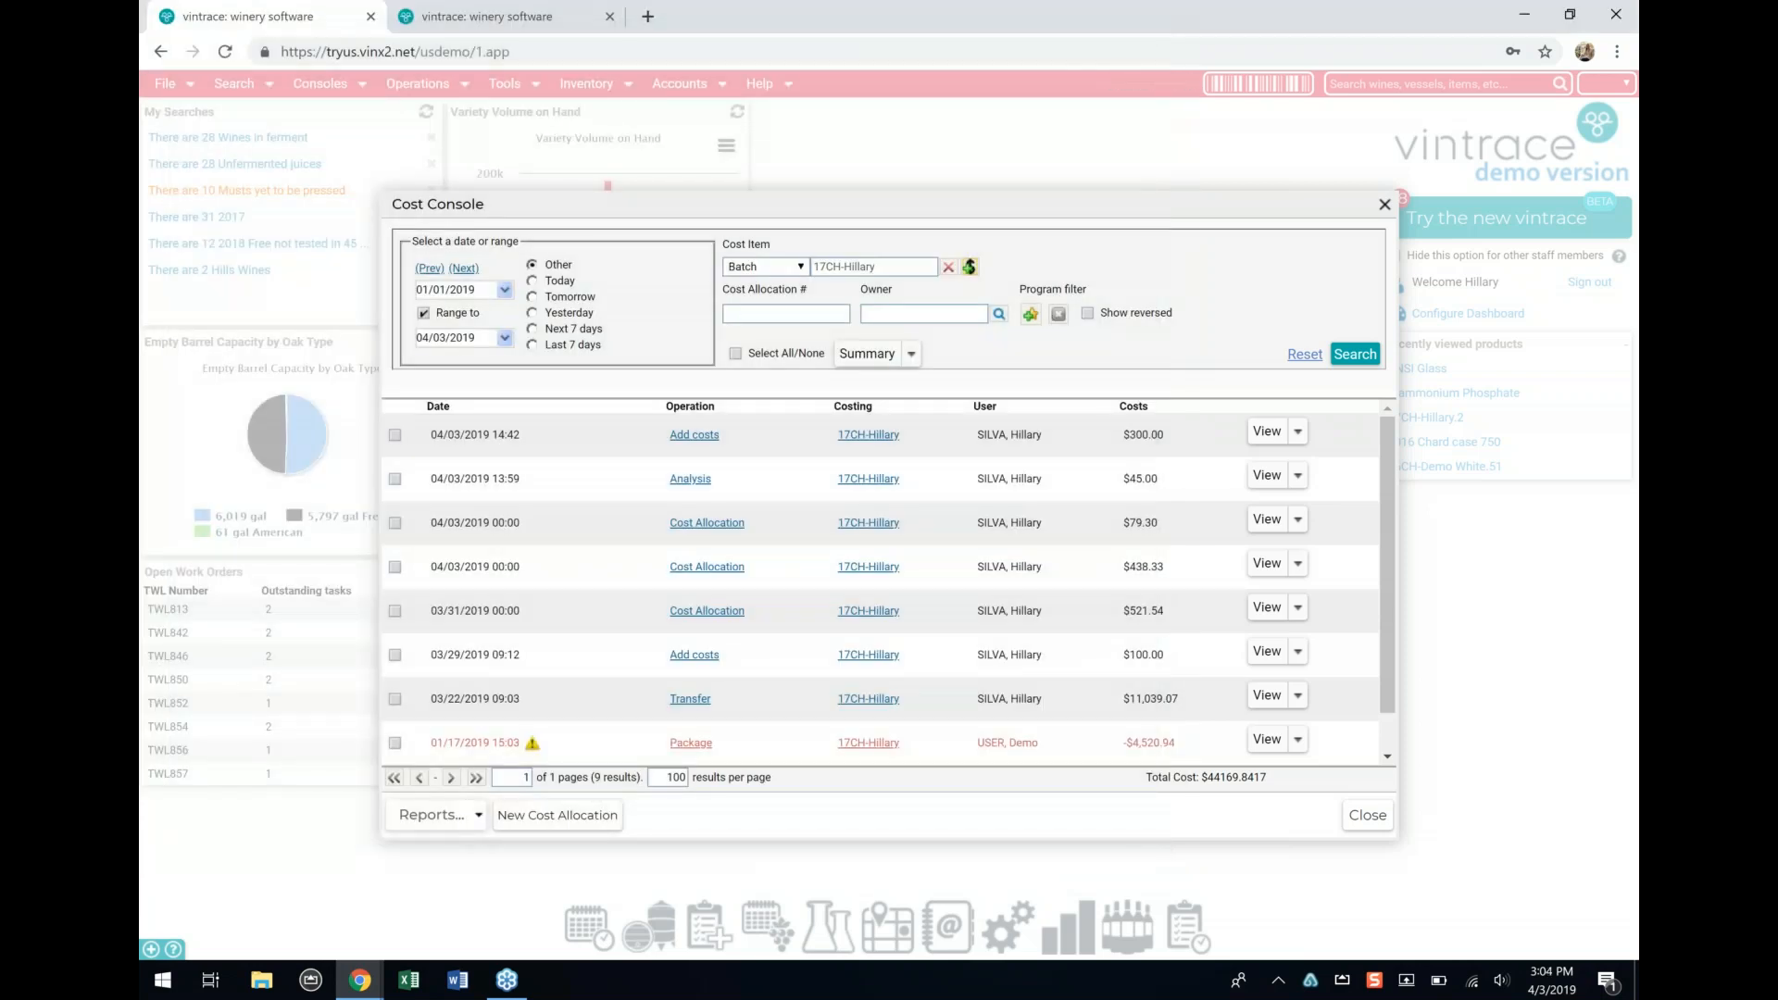
click(435, 815)
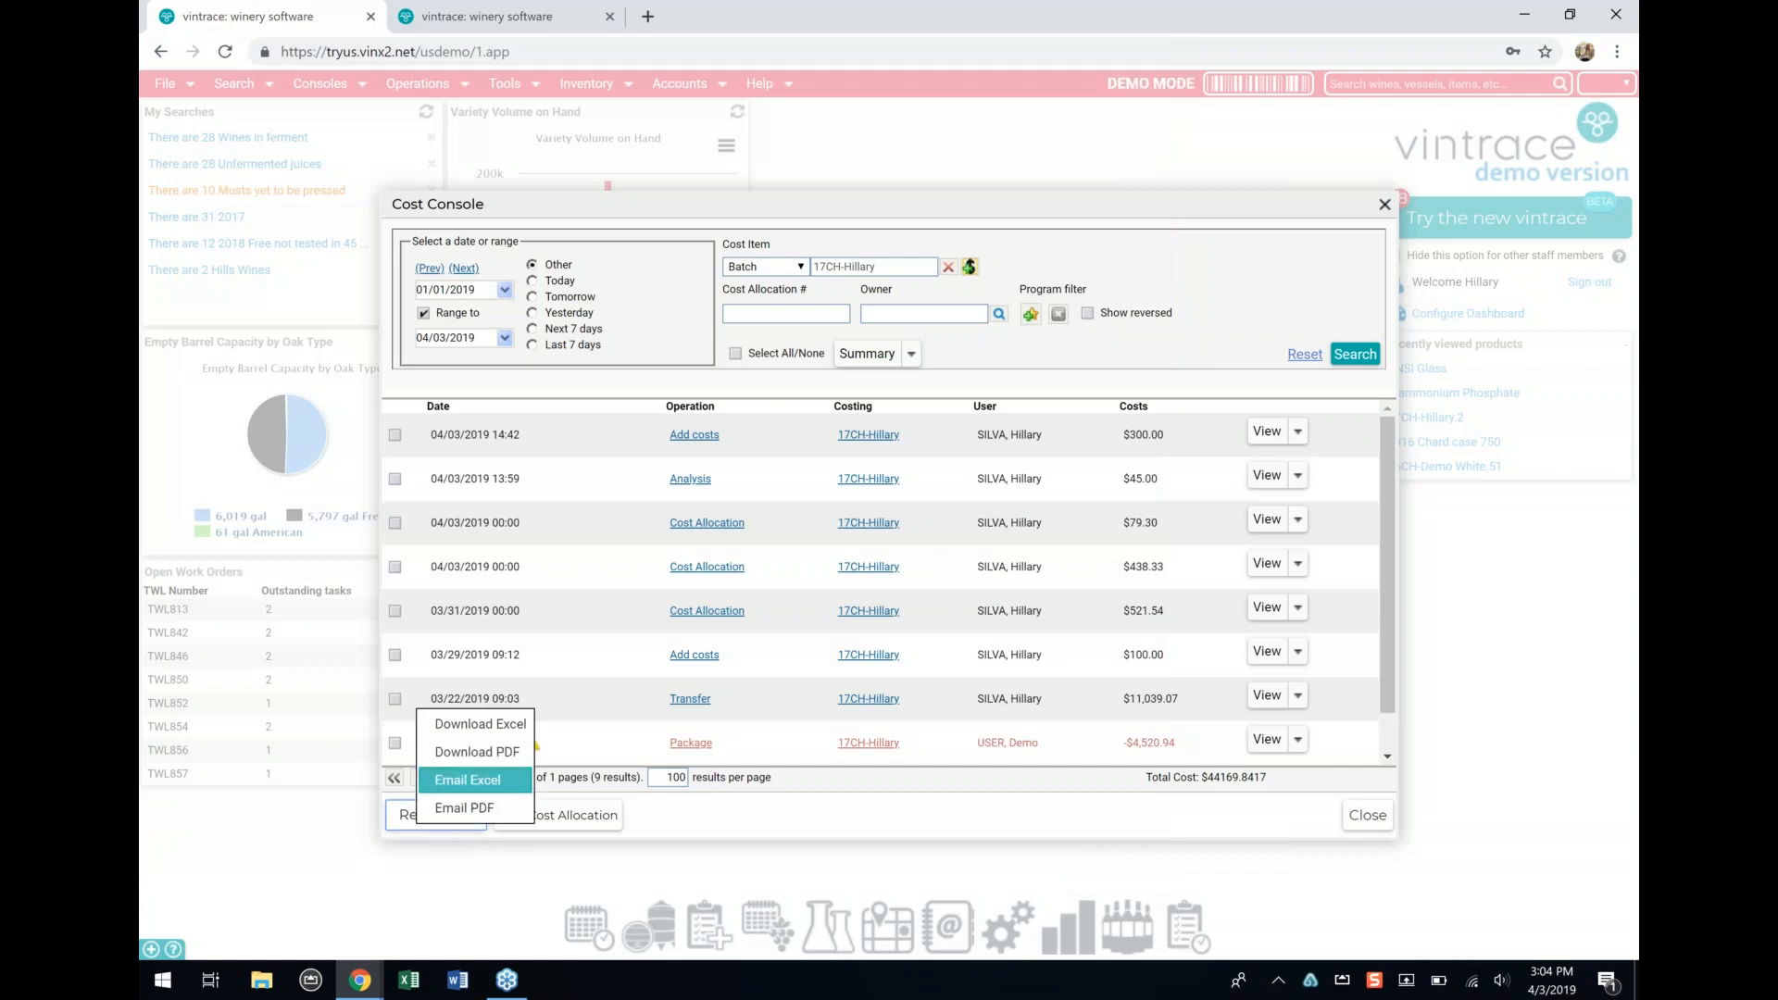
click(1380, 820)
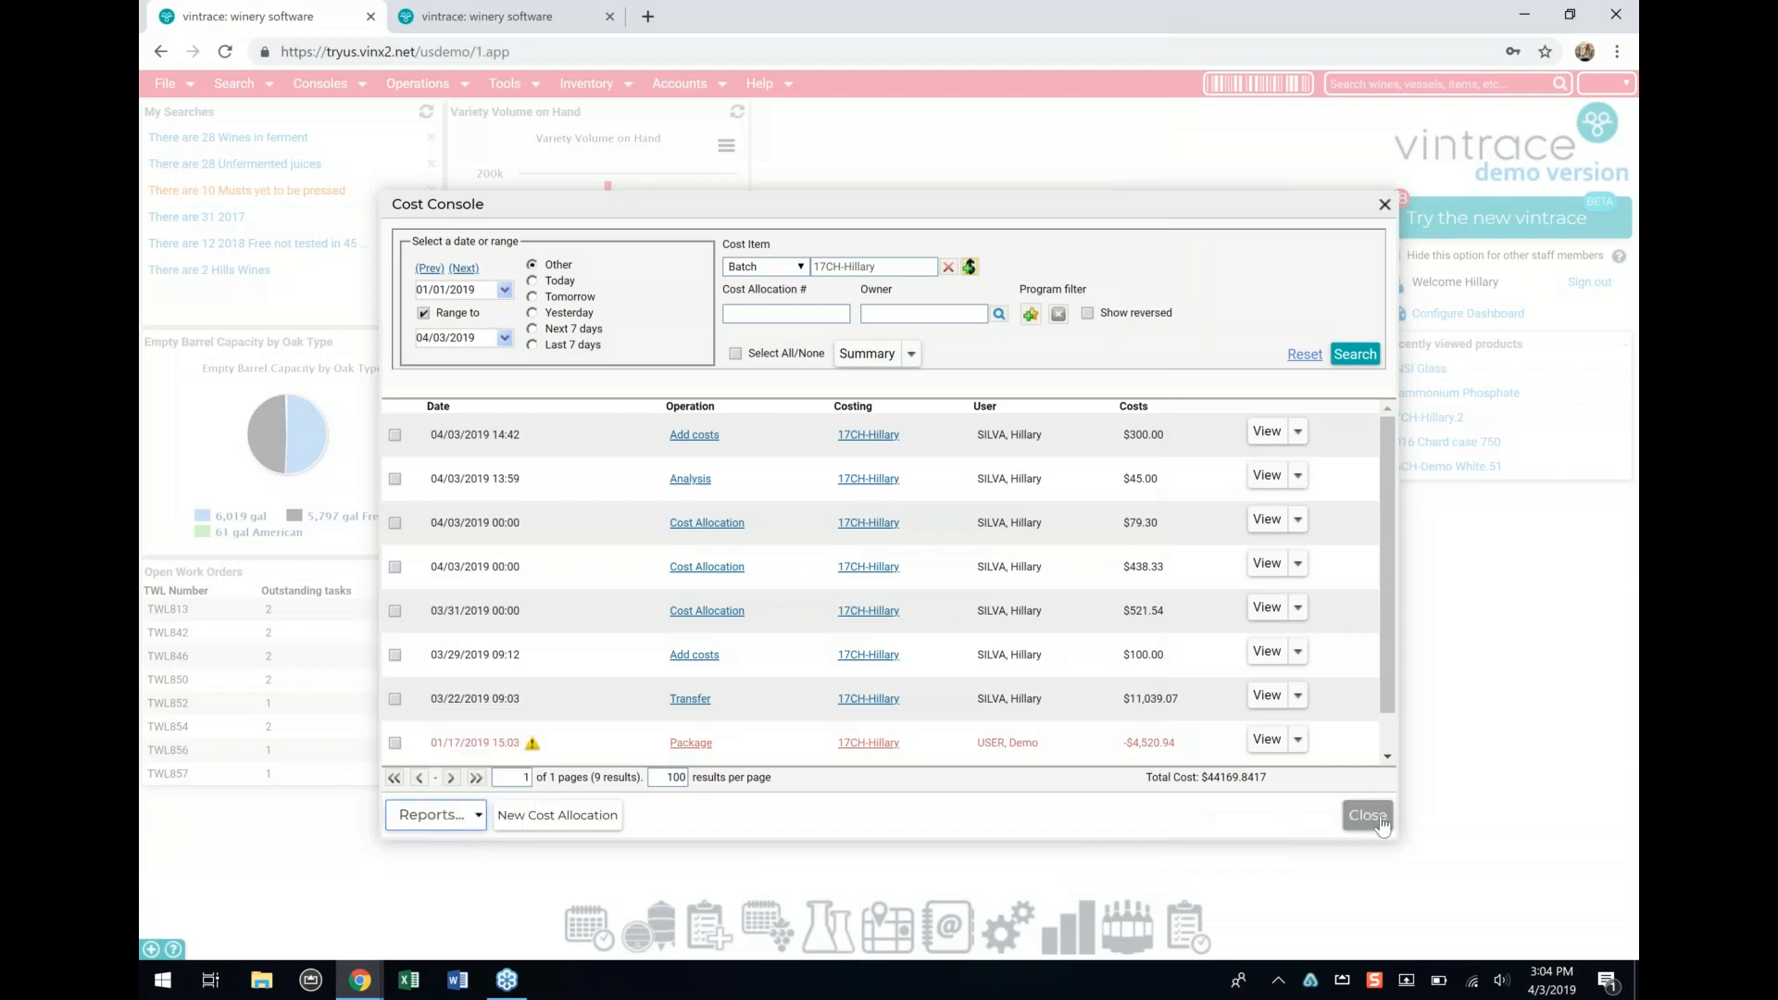
click(1380, 819)
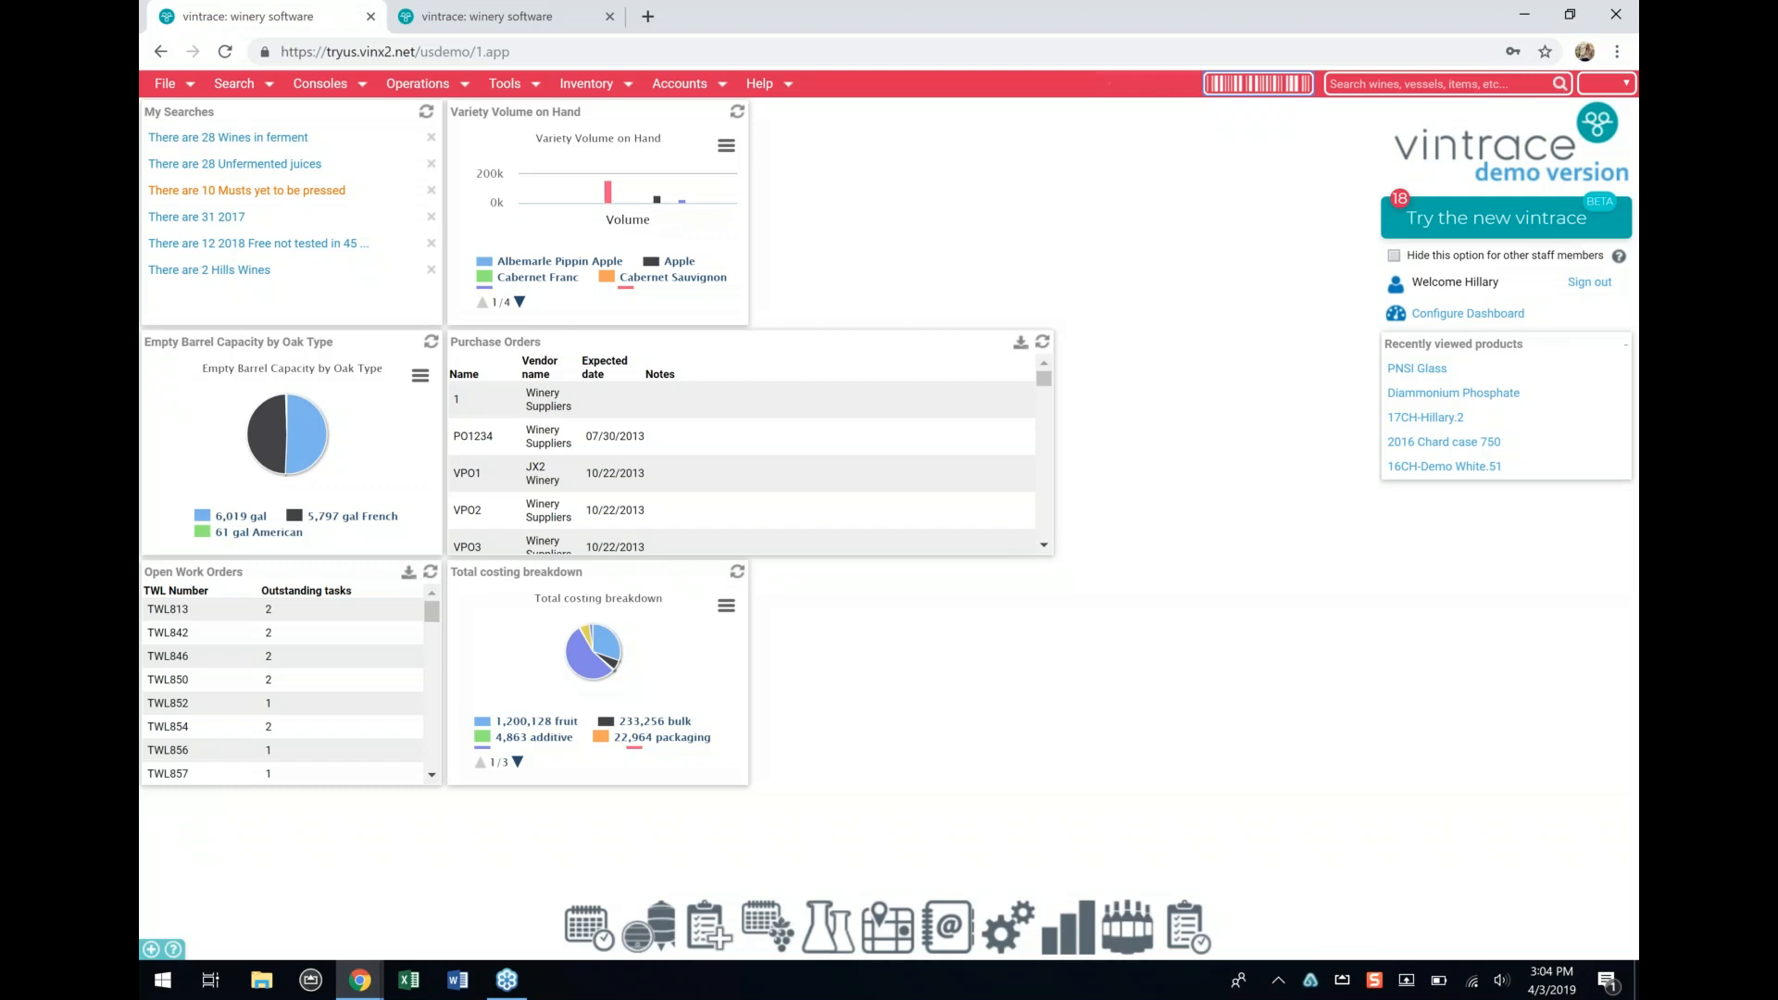
Step: View the list of Grower Contracts among the Production options of Winery Setup, and close the setup
click(1008, 927)
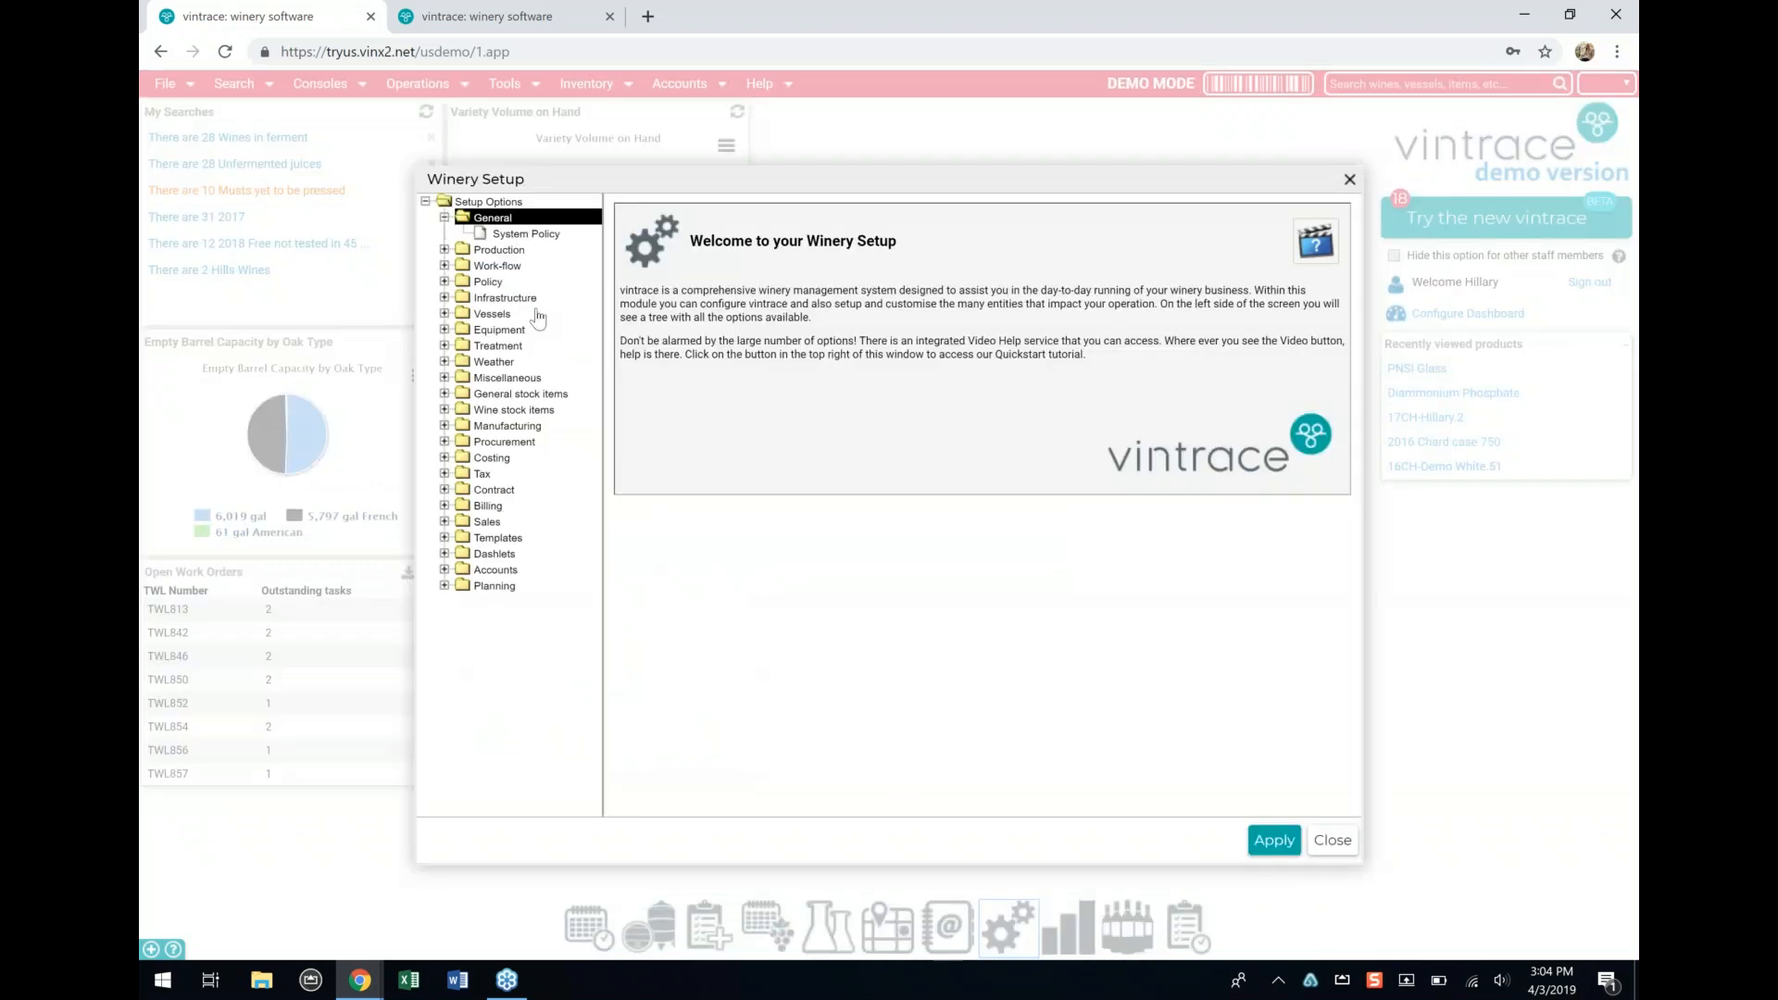
double_click(500, 250)
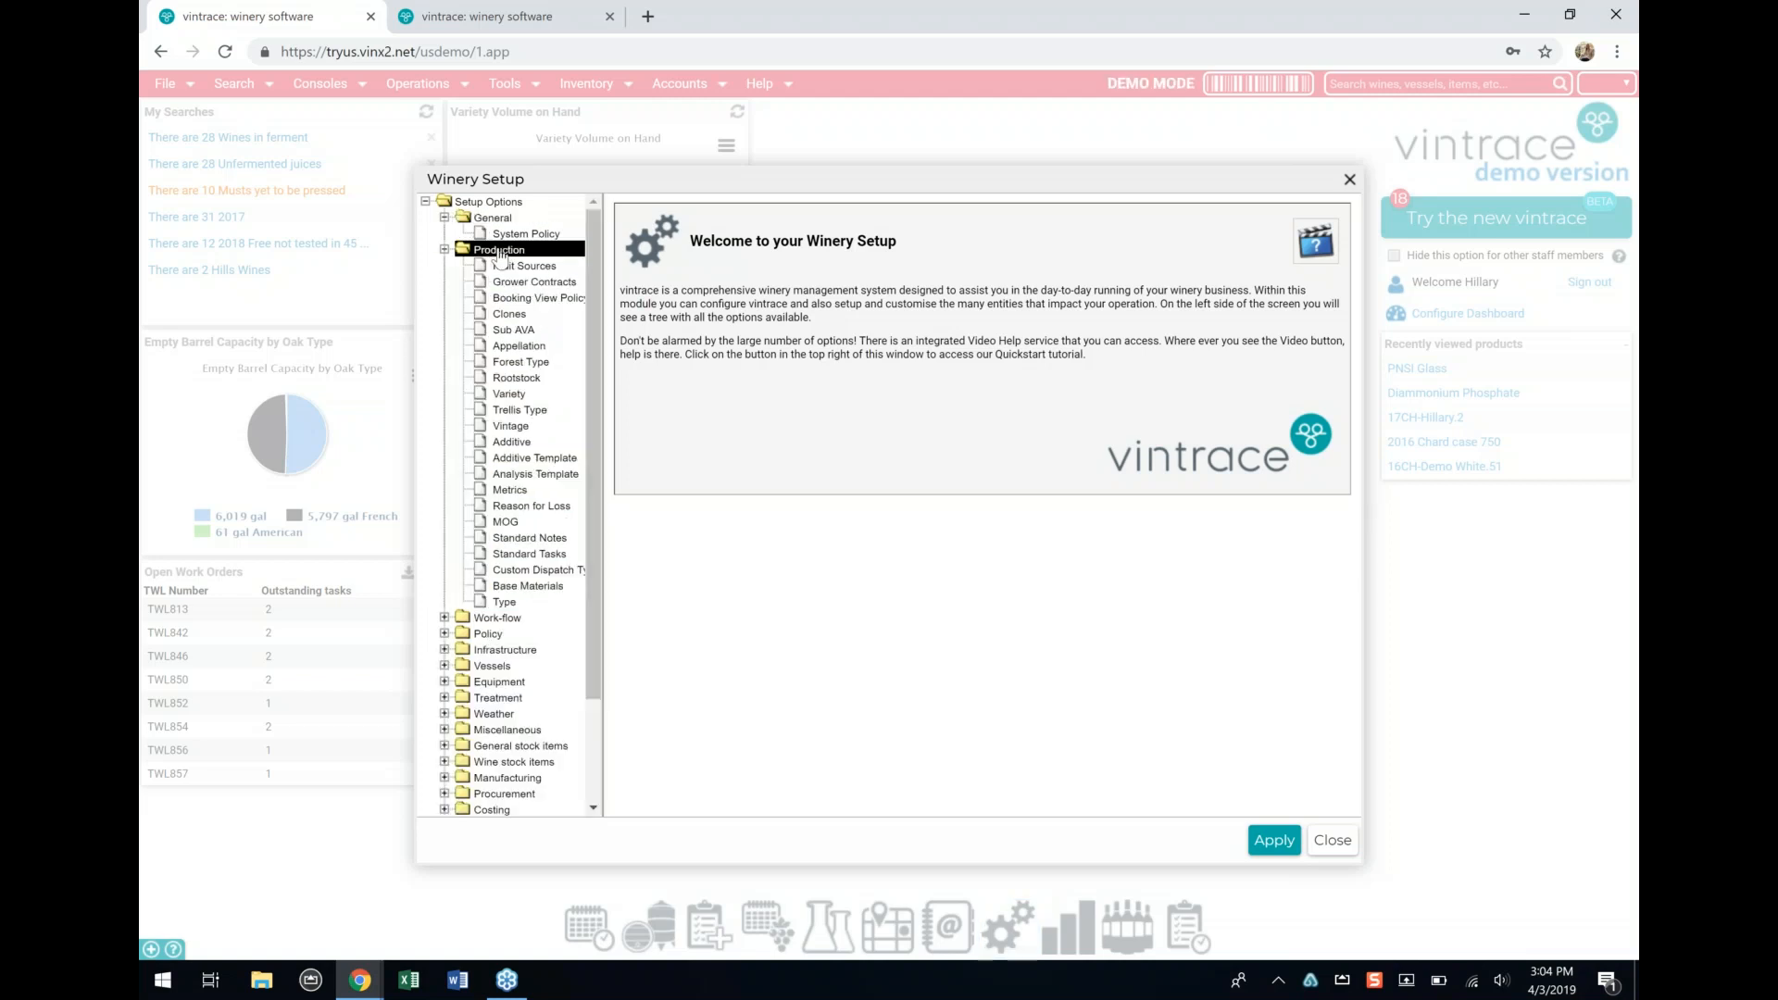
click(534, 283)
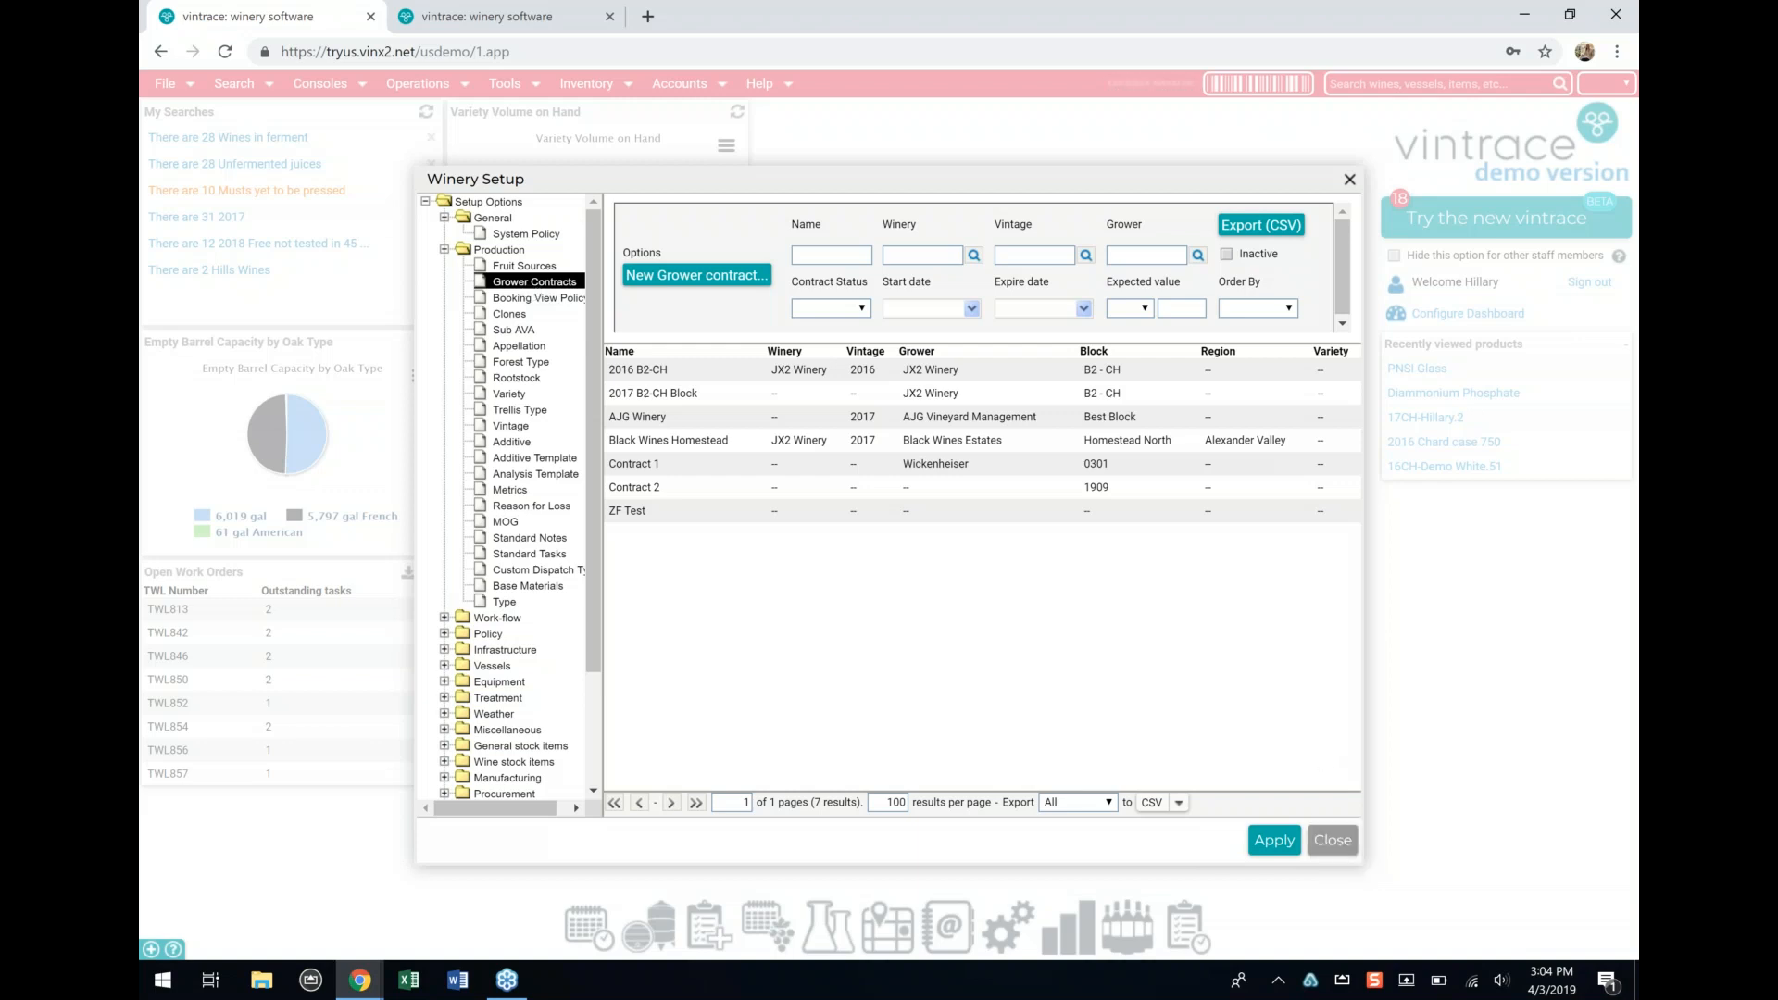
click(1330, 840)
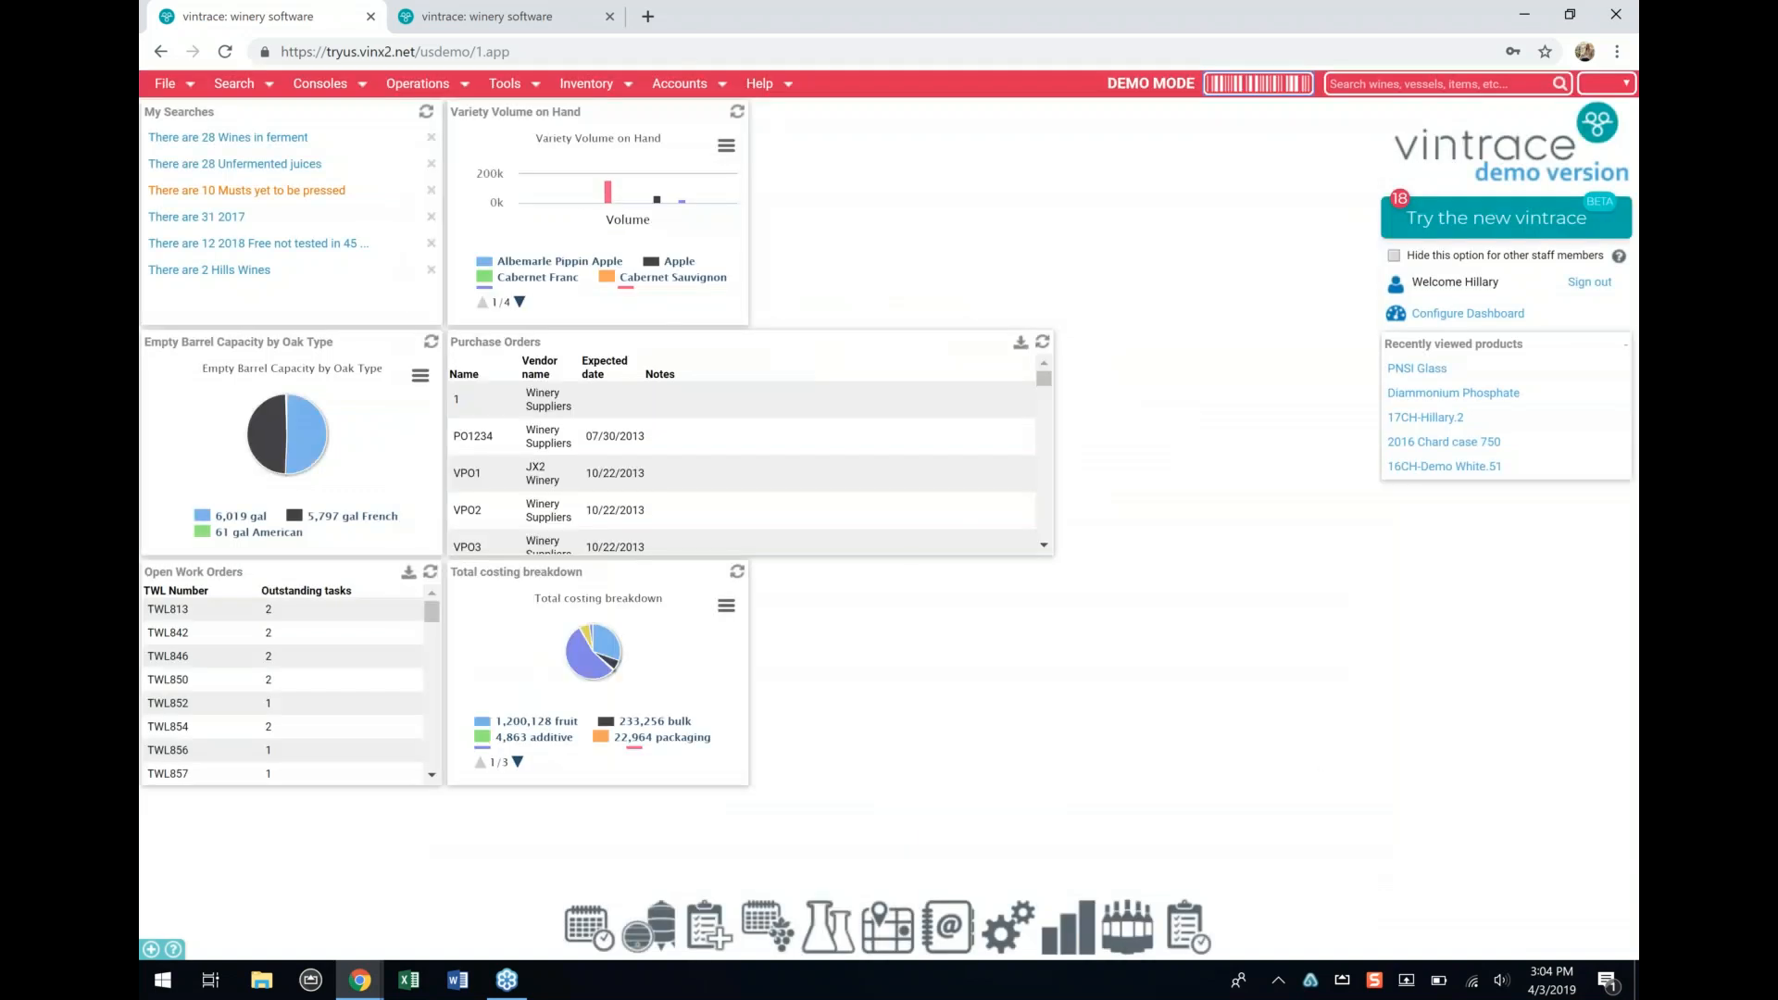
Step: Open the Fruit Intake Console and start a new unplanned arrival
click(453, 86)
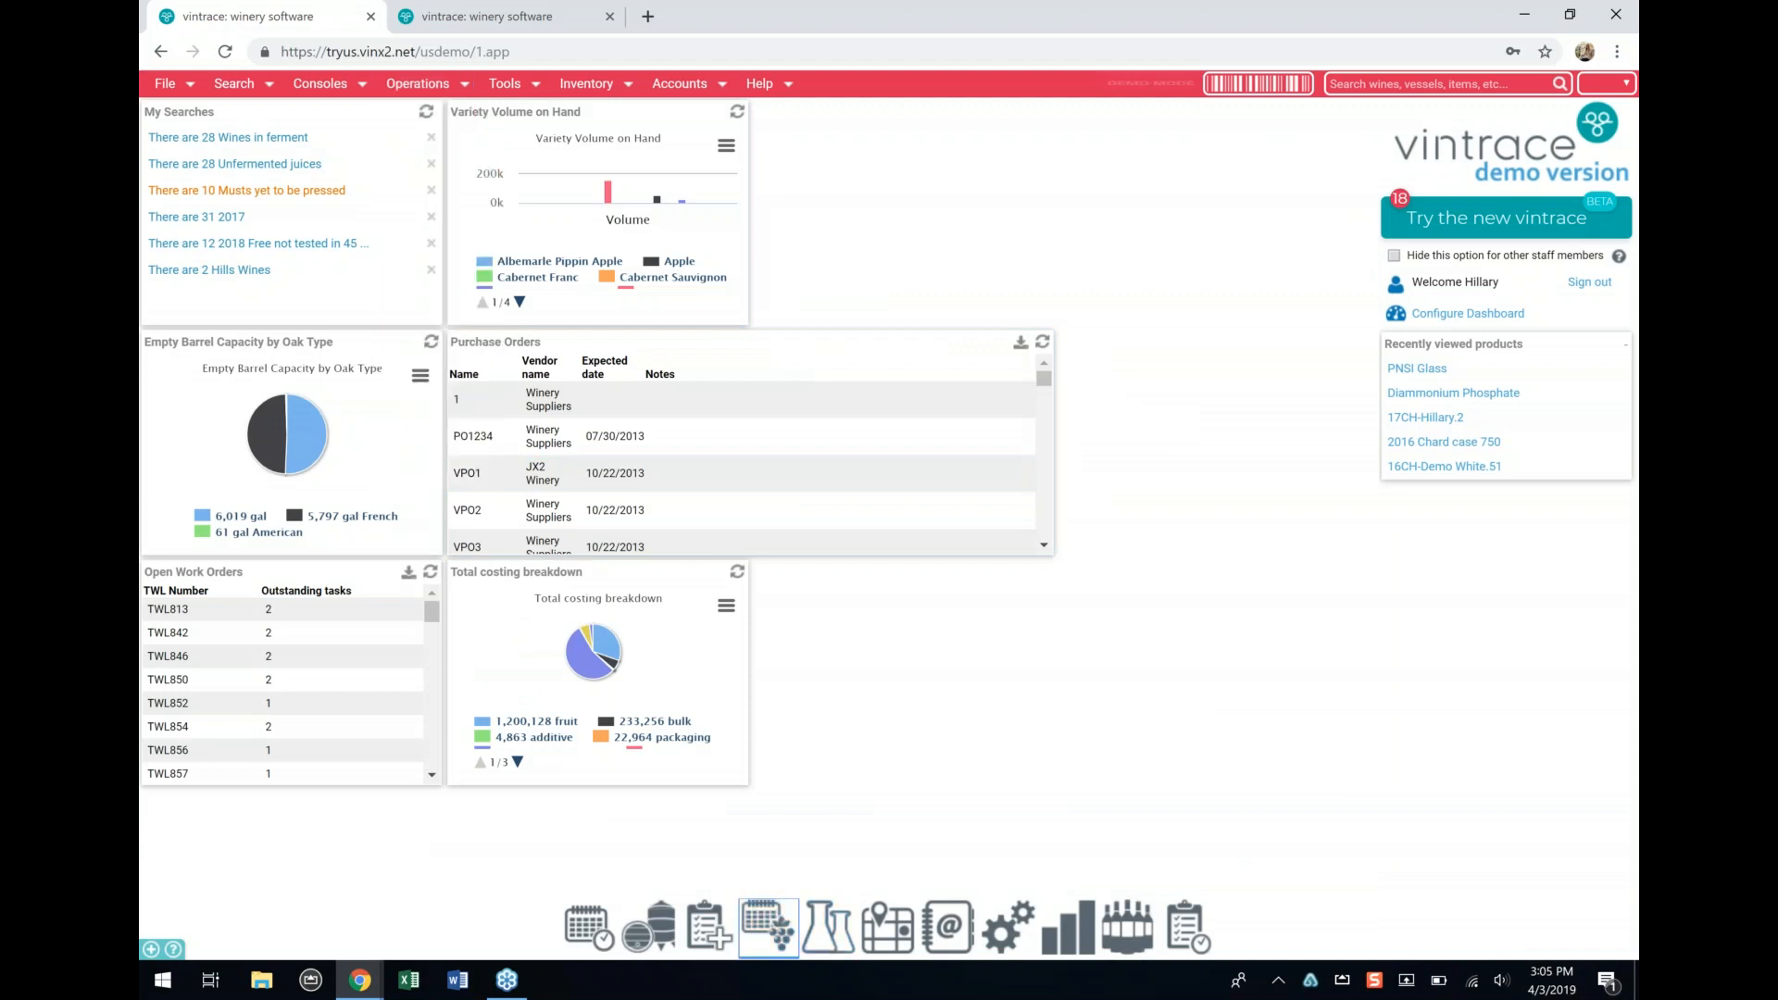
click(768, 926)
click(505, 819)
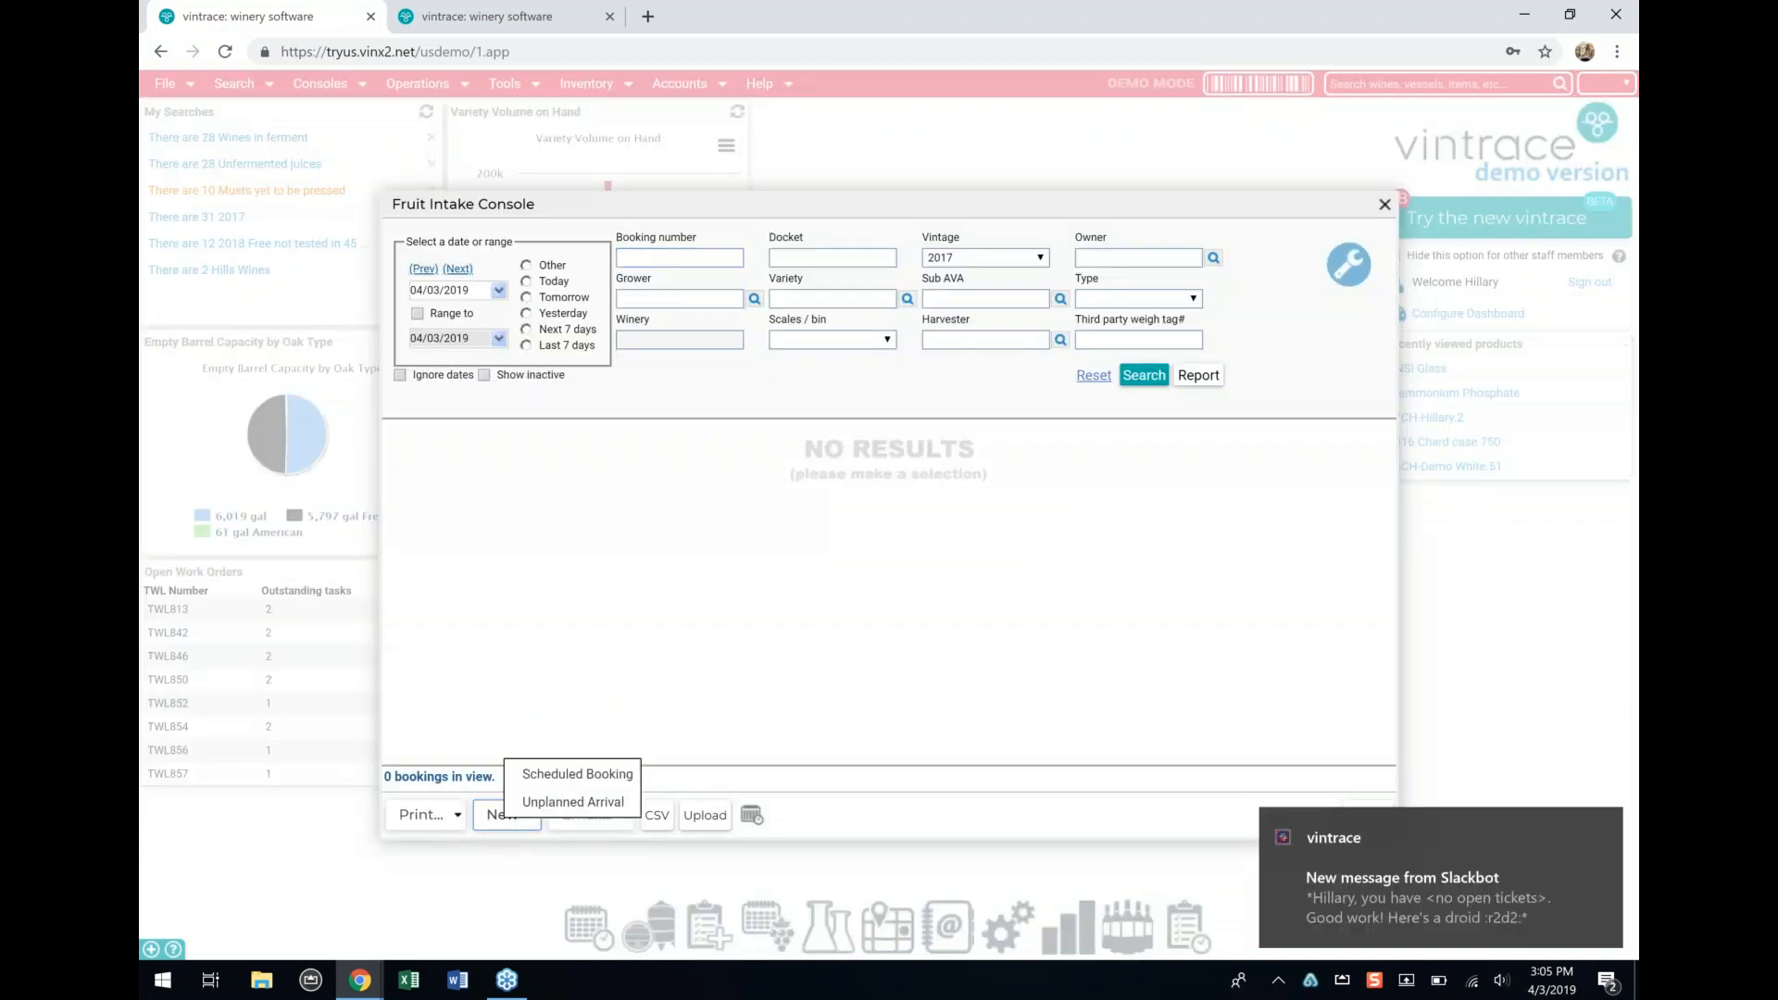
click(560, 802)
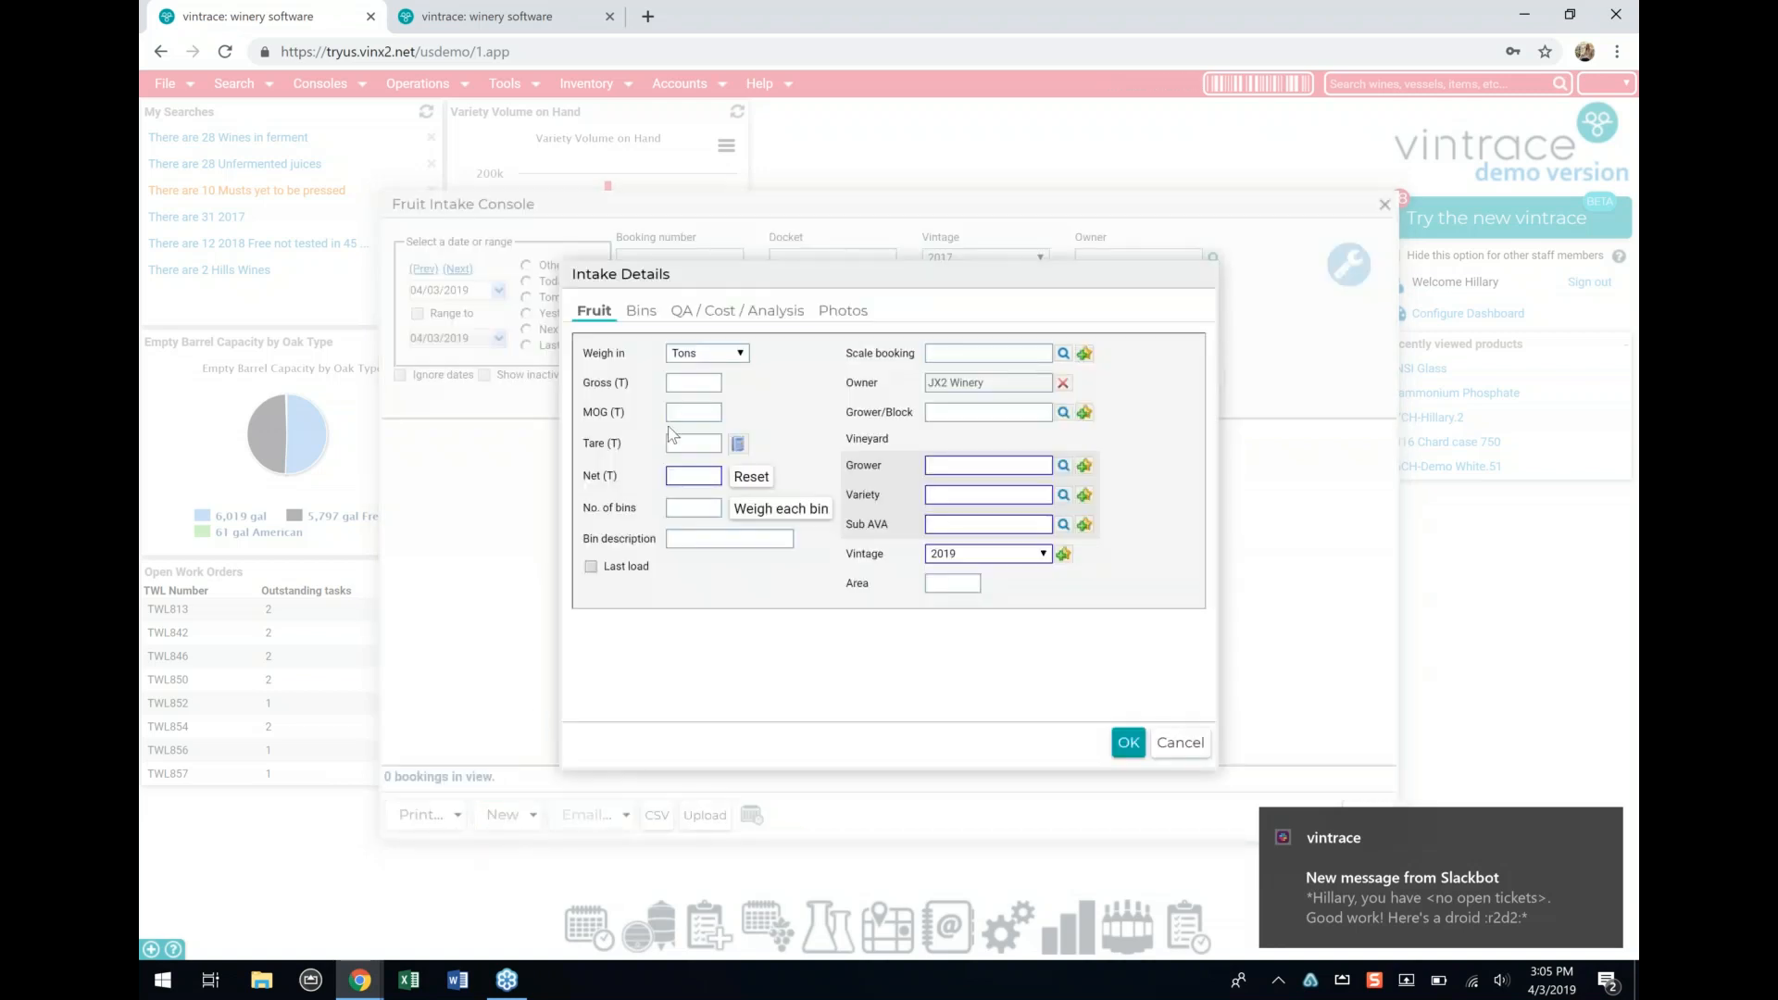
Step: Try a fruit cost of 5000 $ / ton in the intake's cost details, and discard the load and its delivery
click(732, 313)
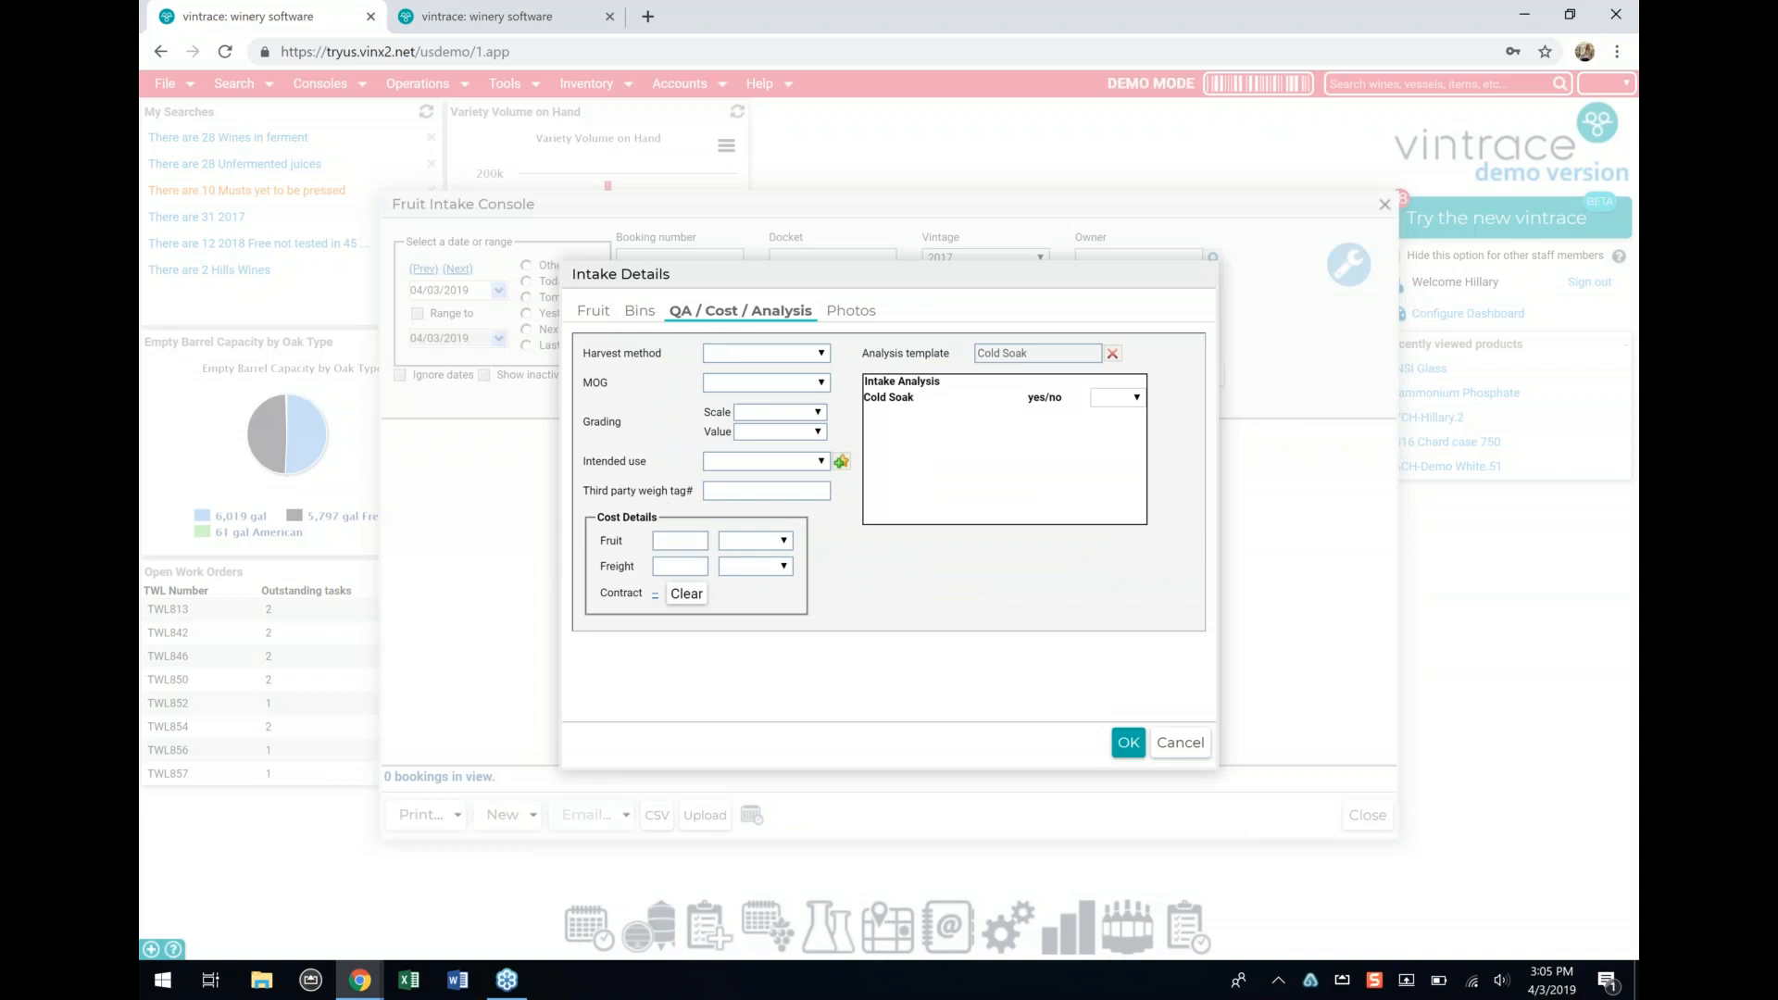
click(756, 545)
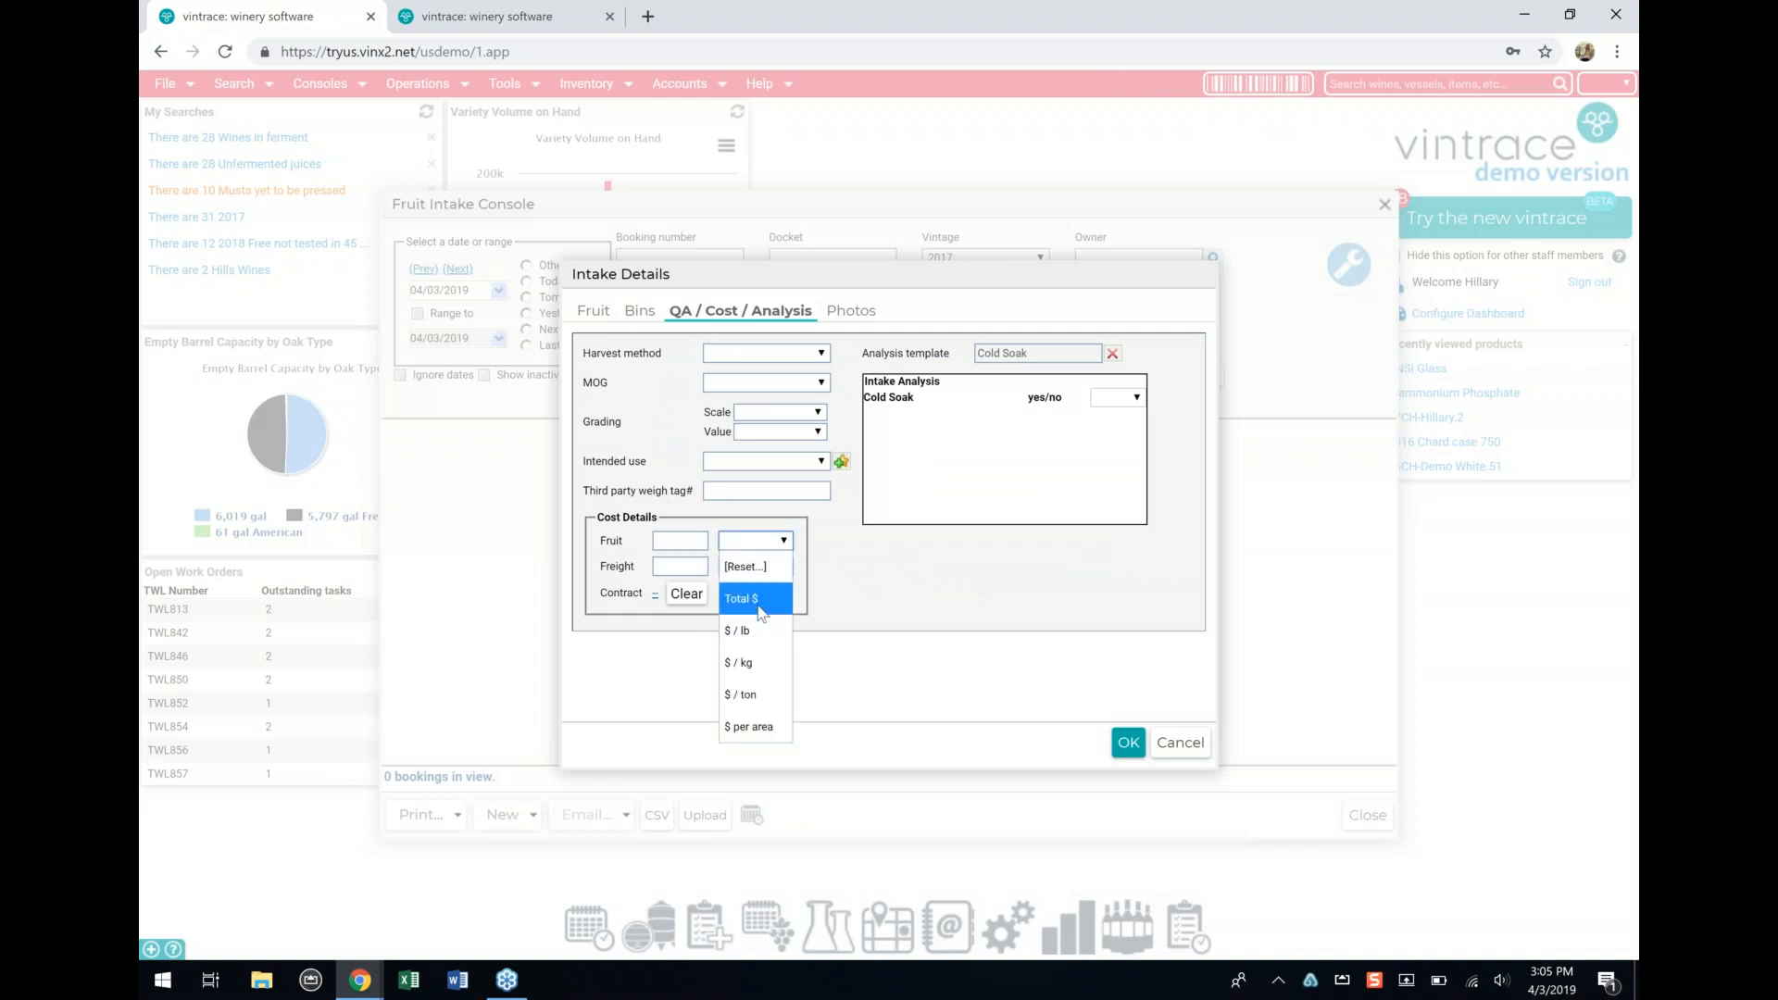
click(755, 695)
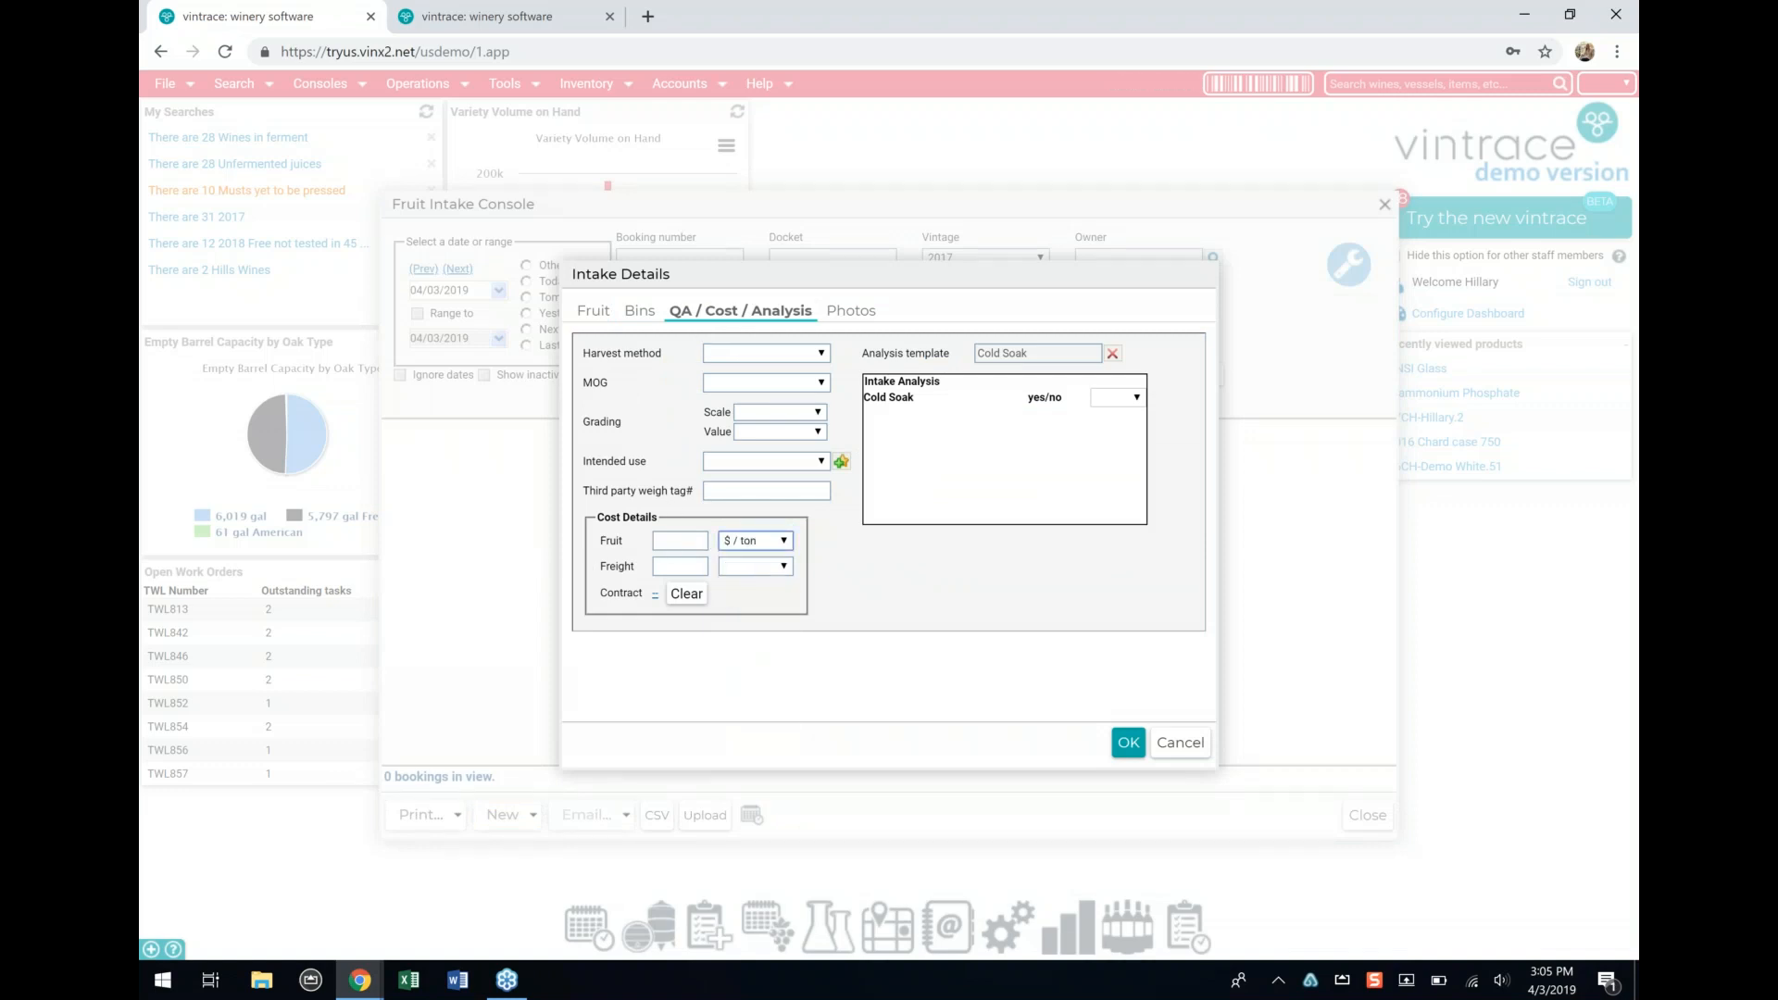
click(680, 535)
text(5000)
click(884, 576)
click(1181, 742)
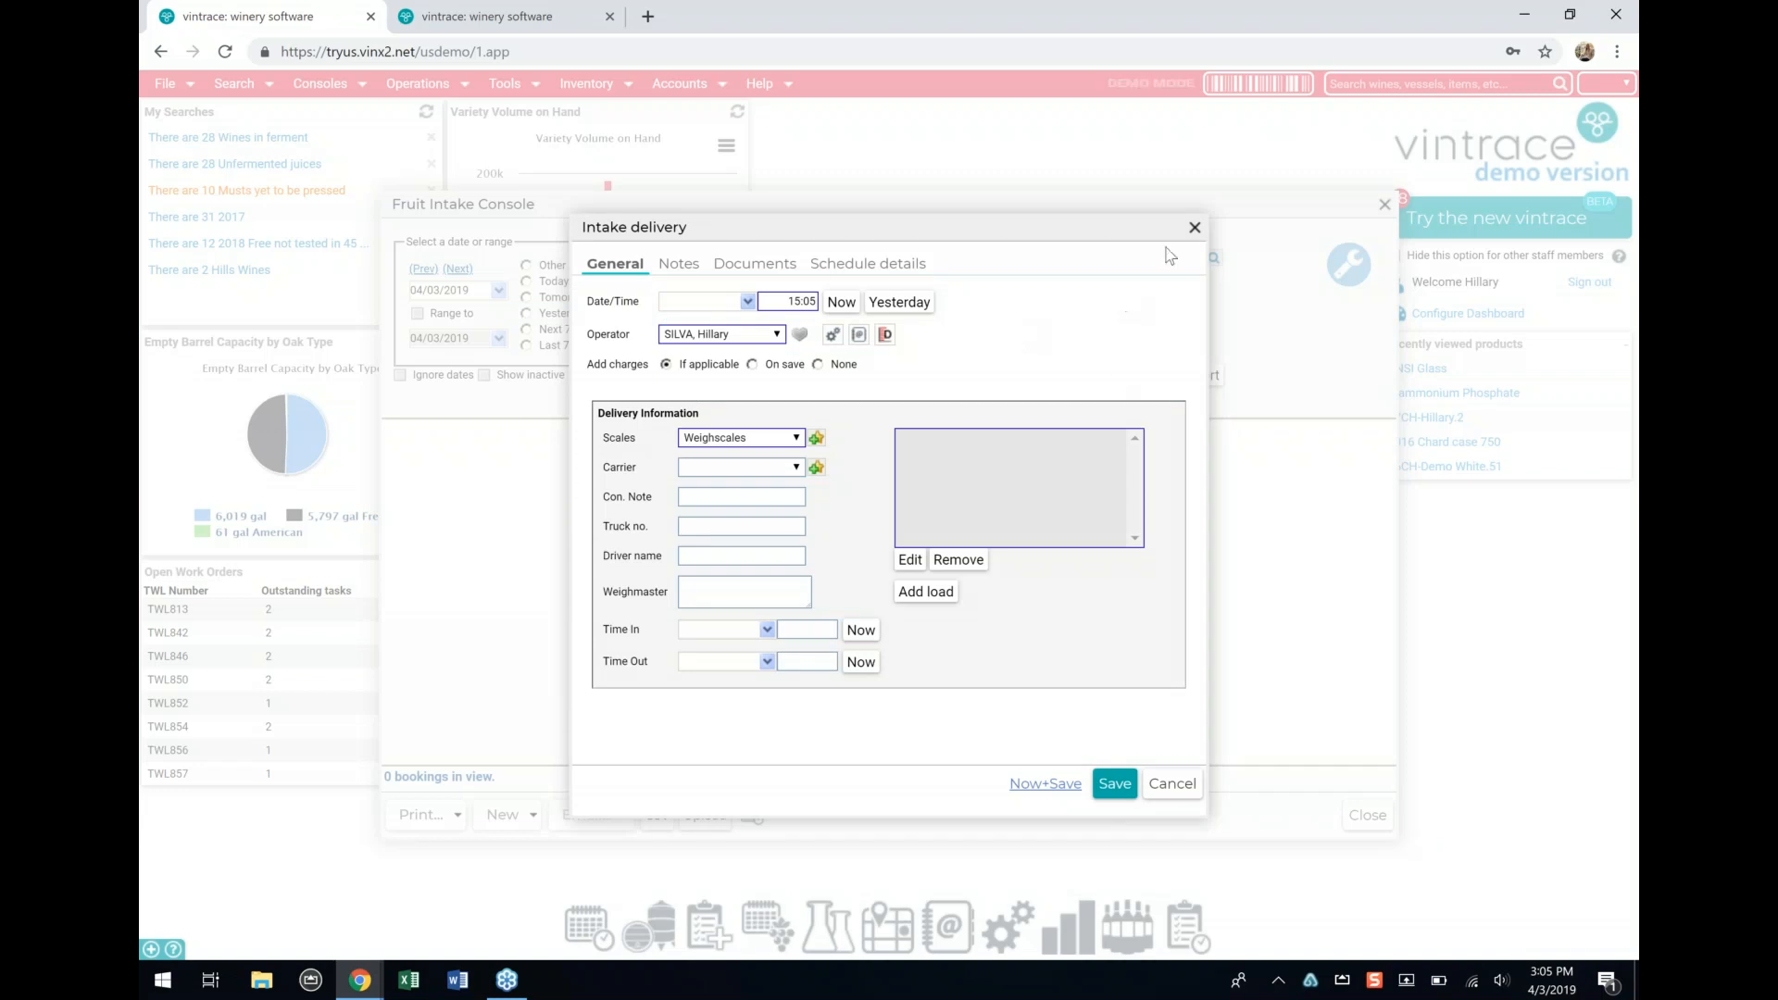
click(1195, 228)
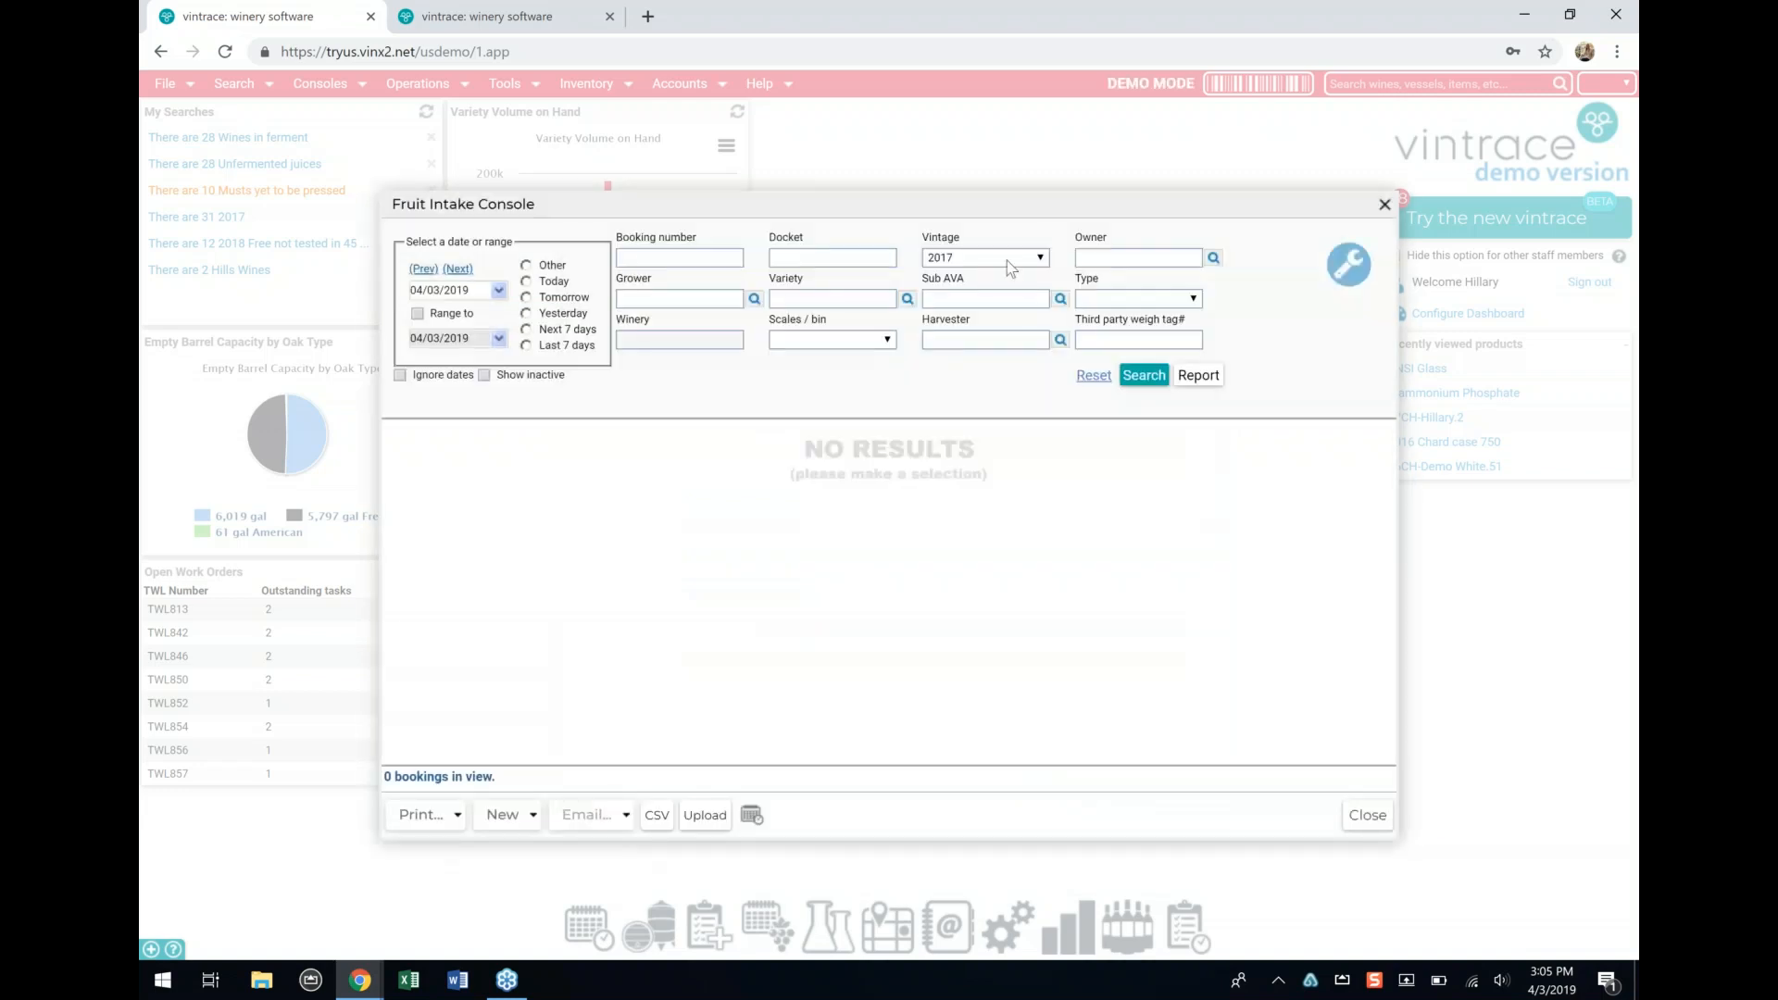
Step: Search the fruit intake bookings for vintage 2019, ignoring dates
click(1009, 266)
click(969, 349)
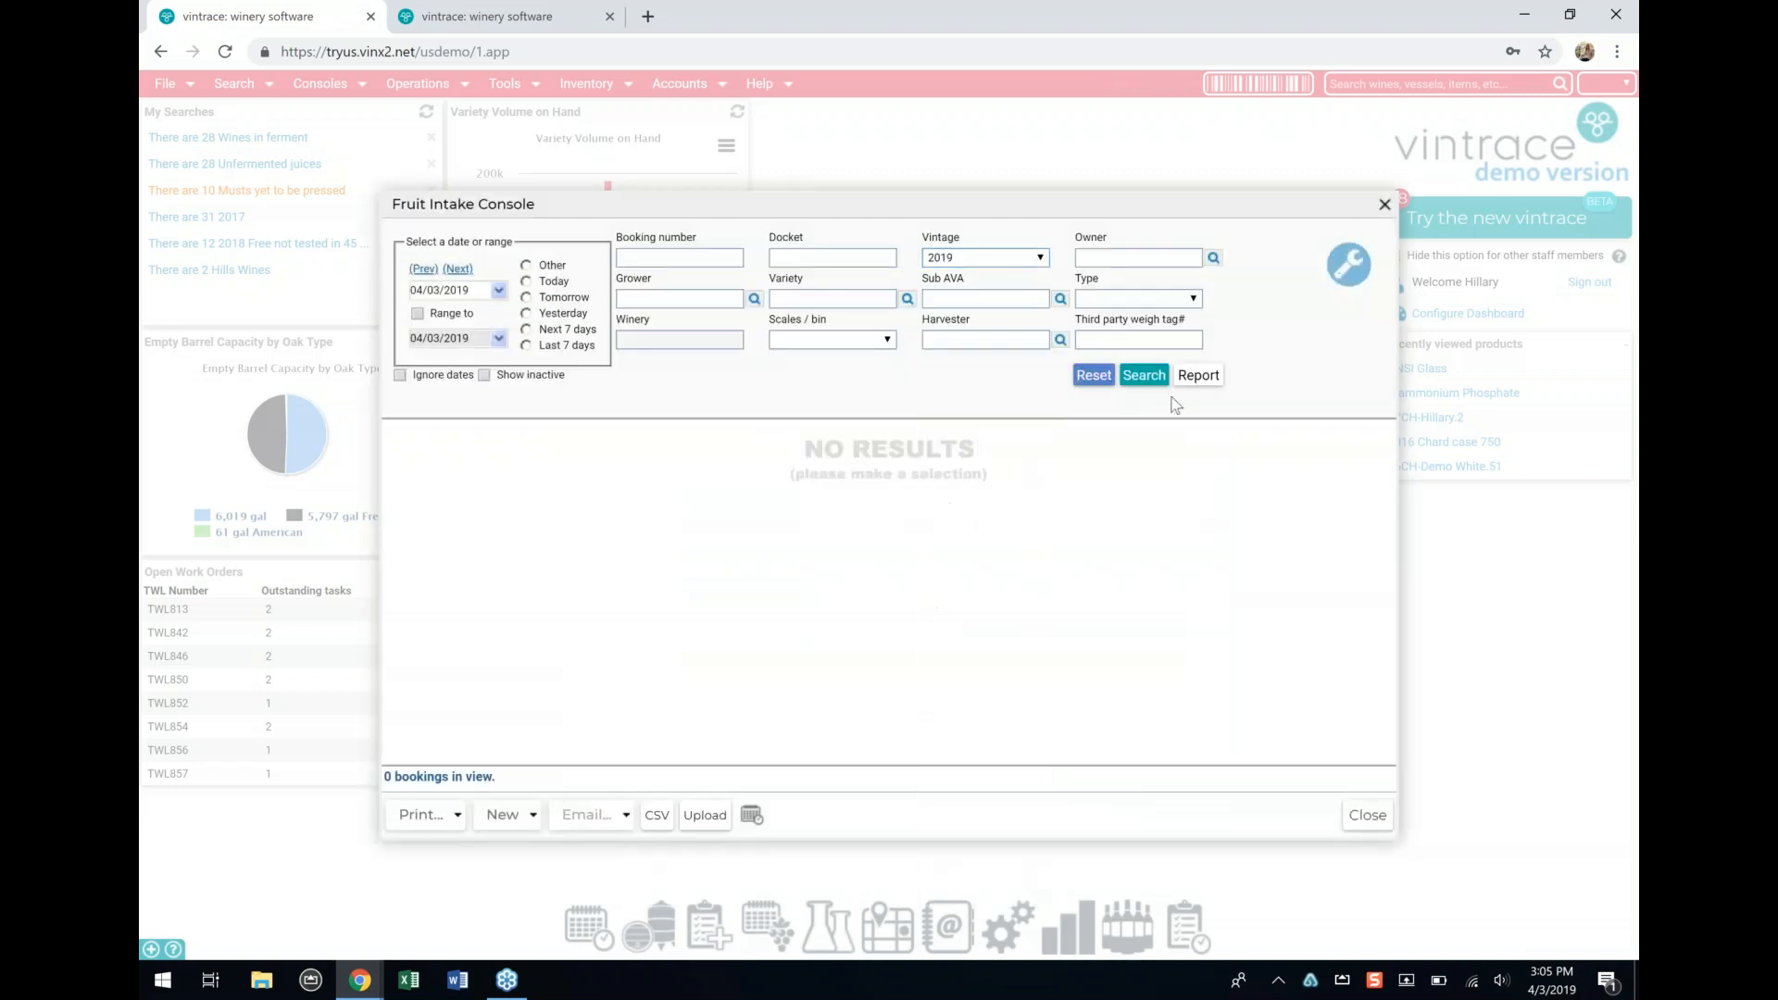
click(400, 375)
click(1145, 376)
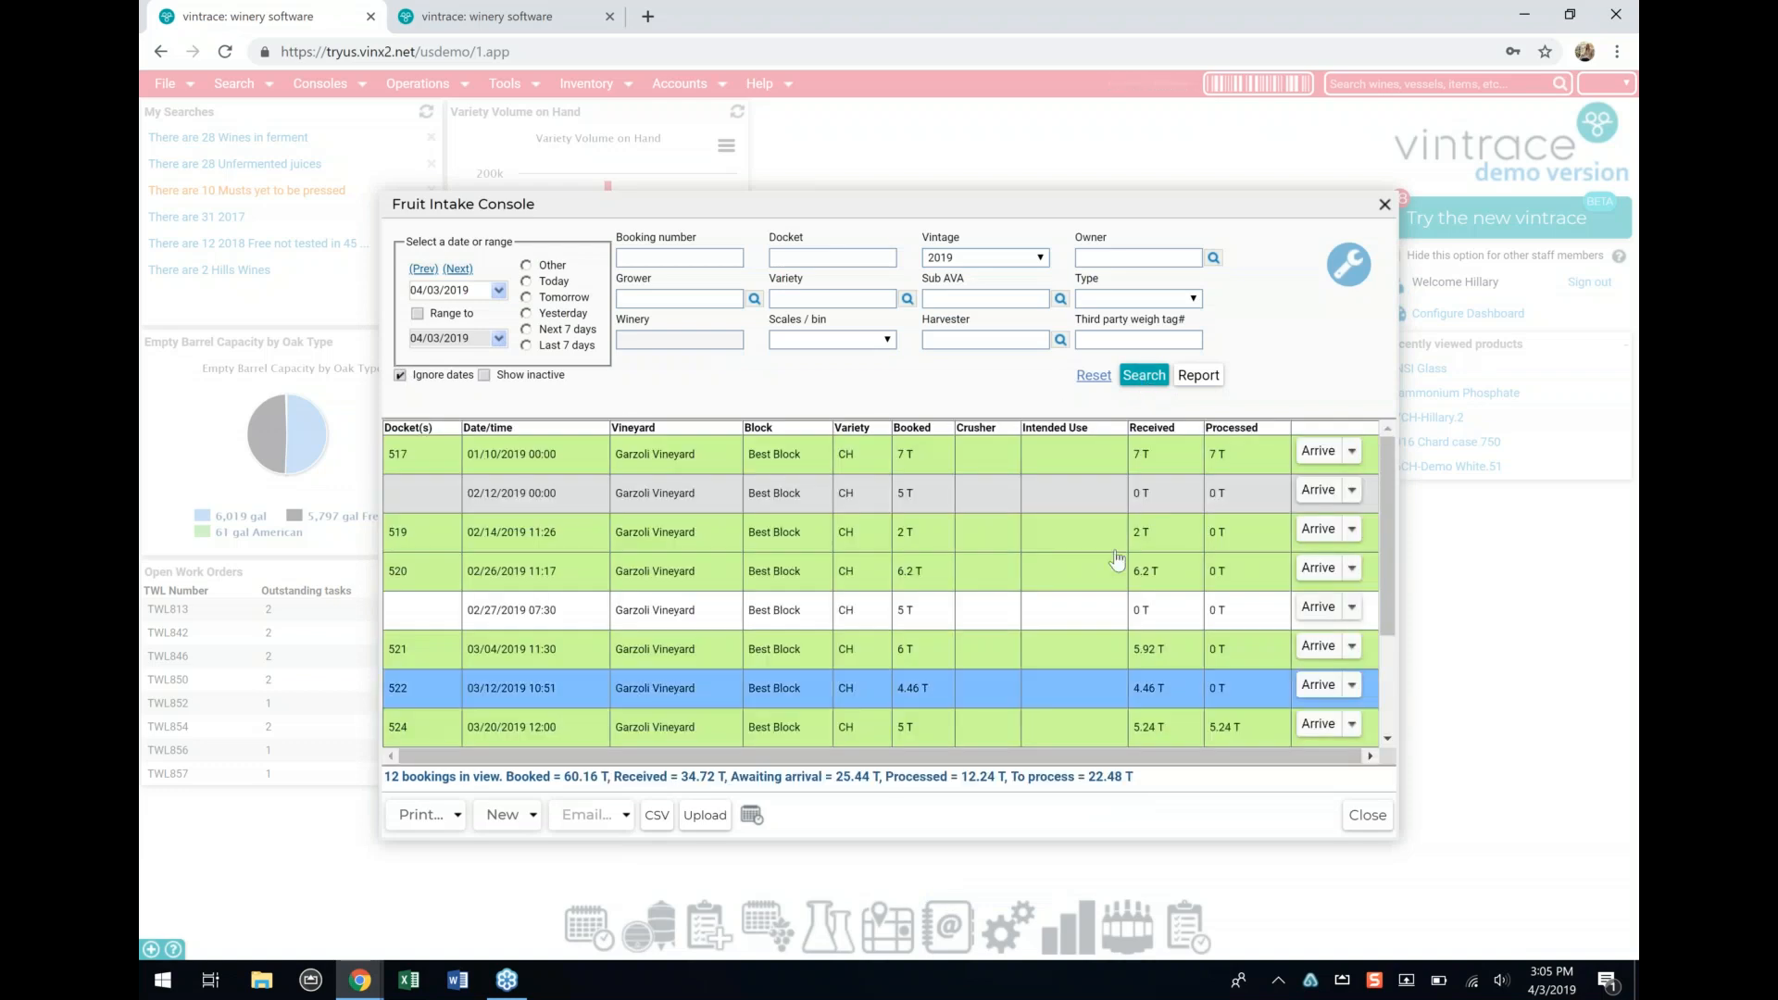
Step: Open the completed intake of the 01/10/2019 booking for correction, try enabling cost adjustment in its cost details, and discard the changes
click(1352, 453)
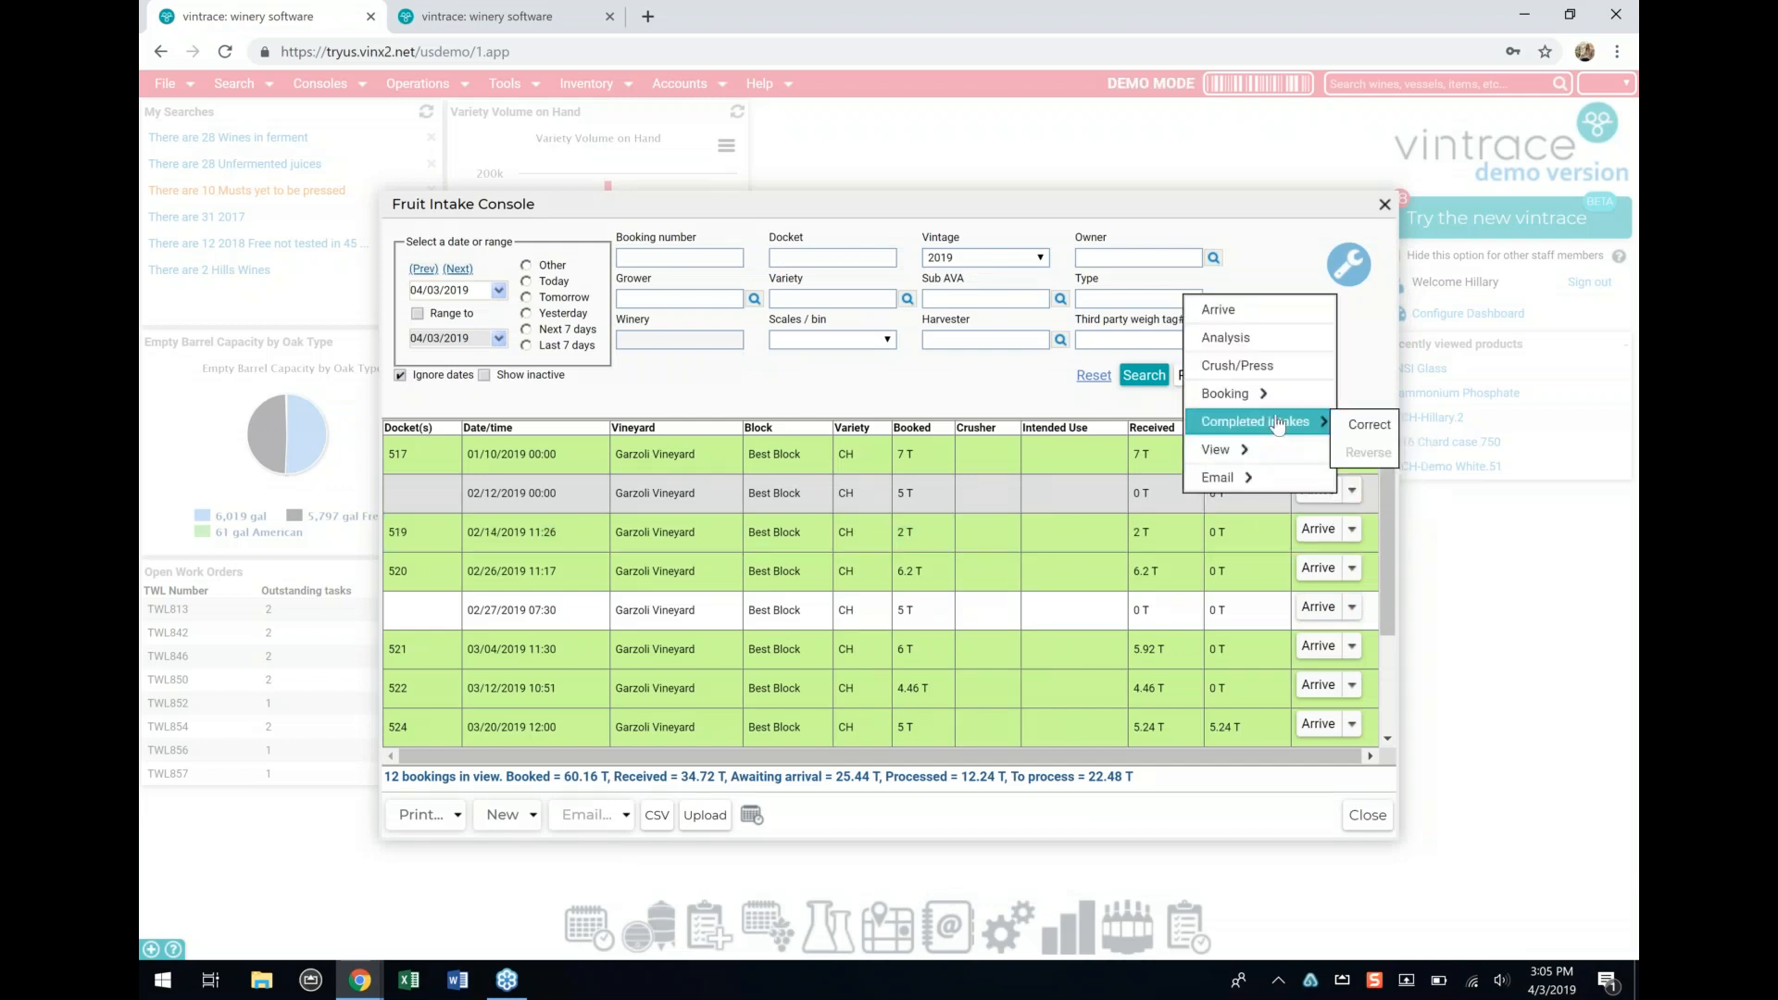
click(1218, 310)
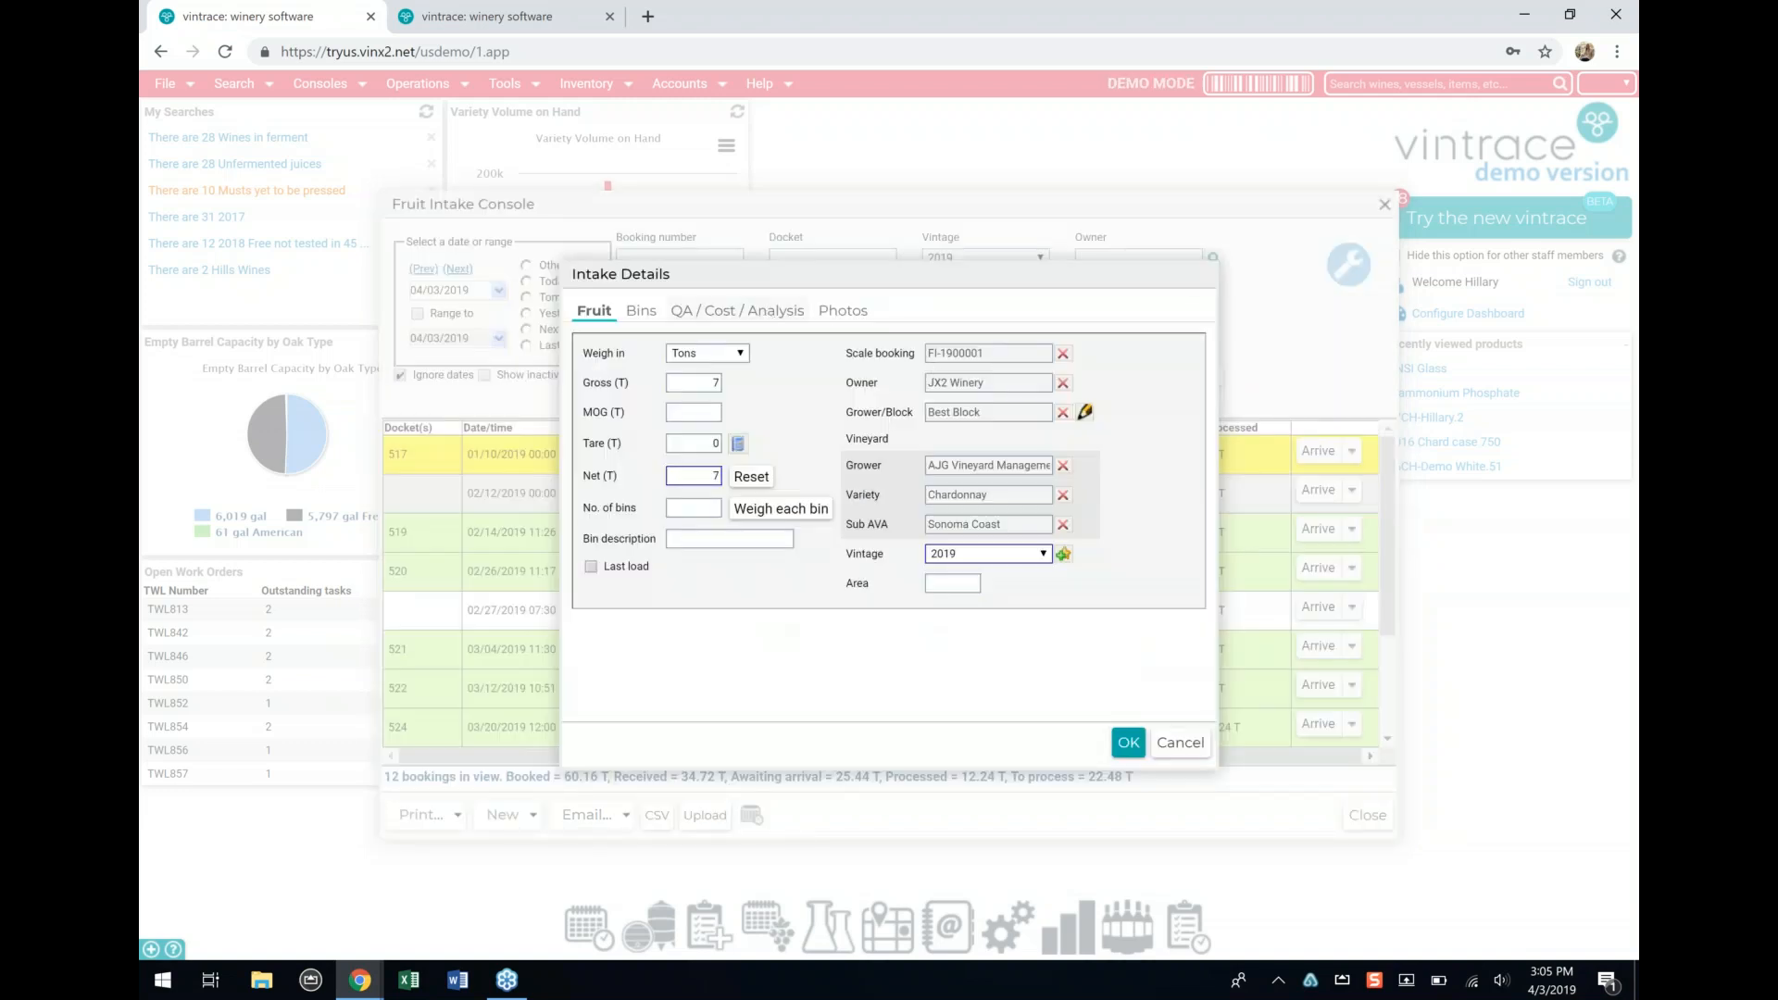
click(767, 313)
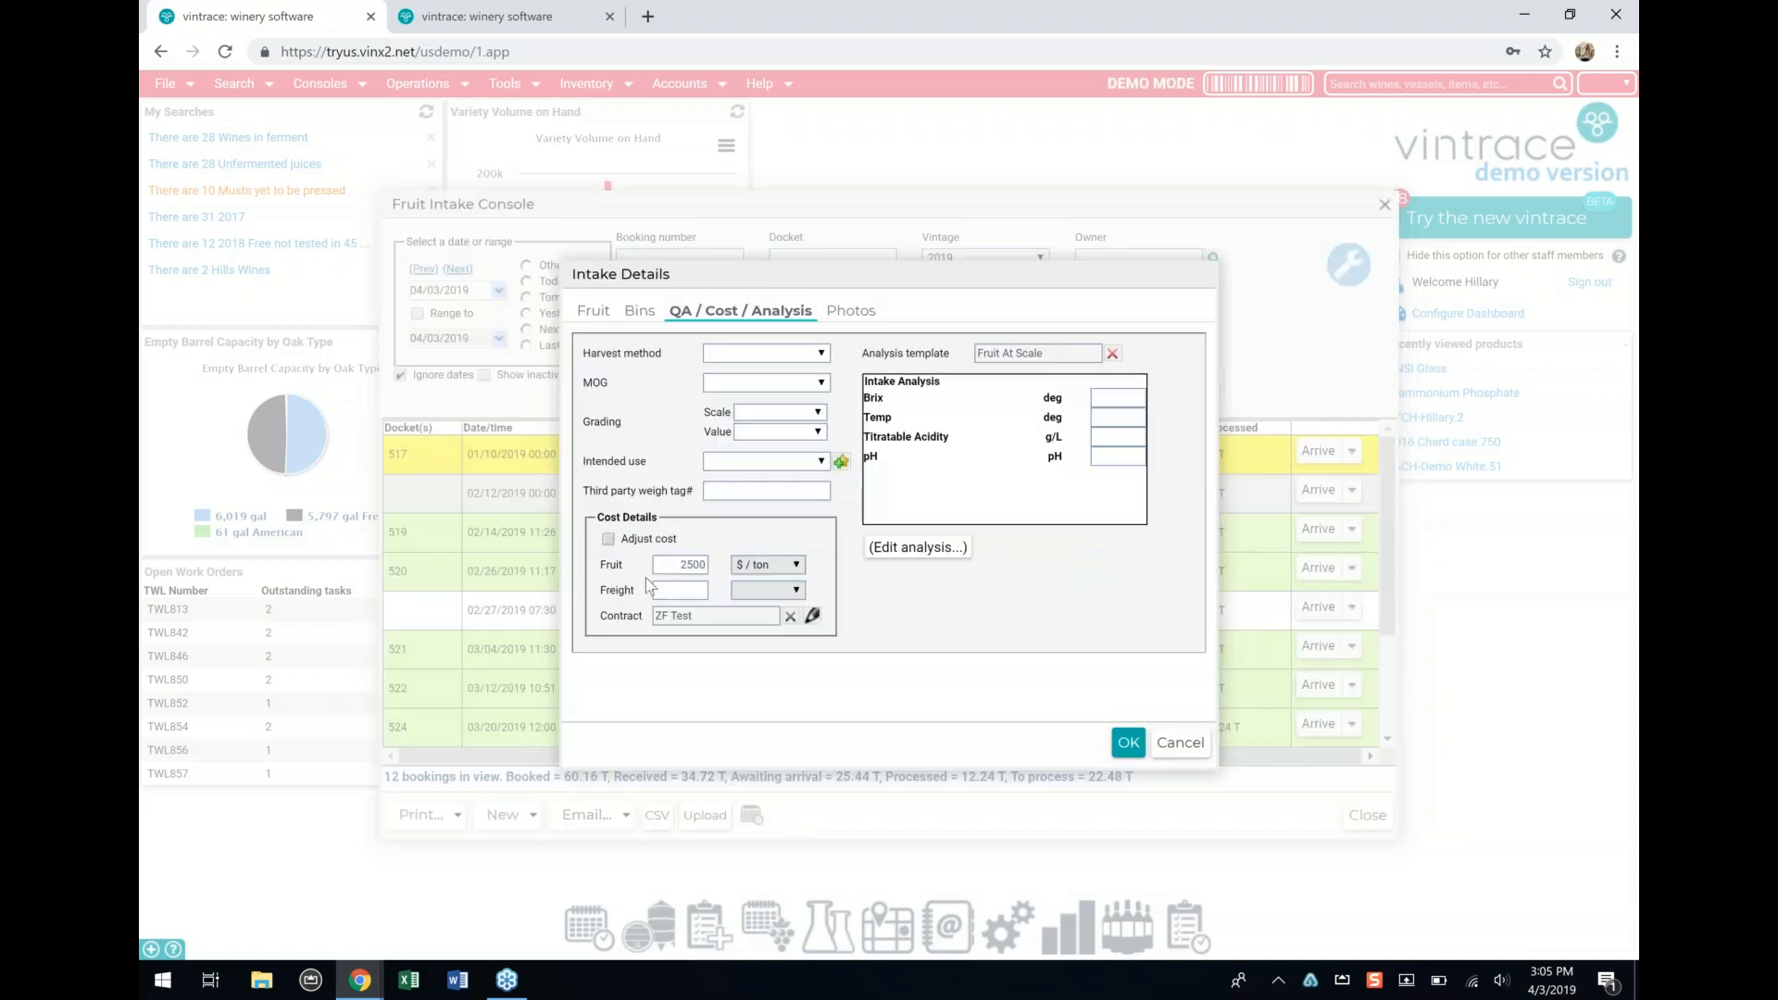
click(609, 540)
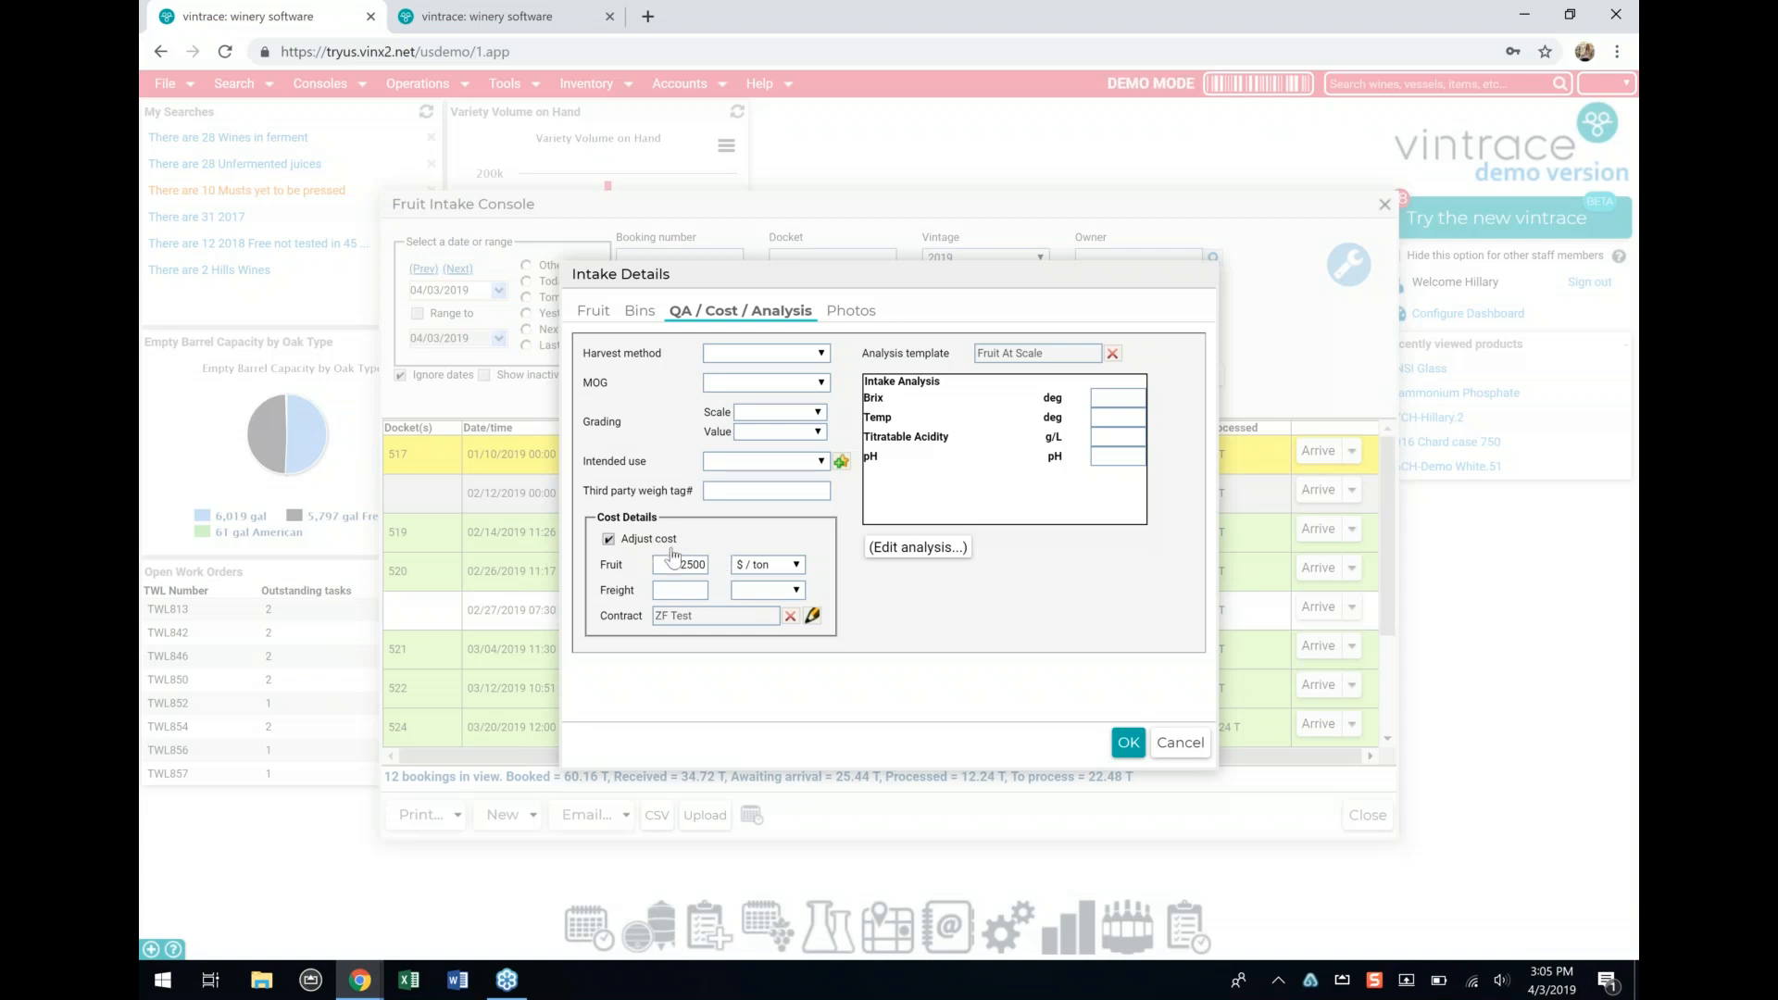
click(1180, 742)
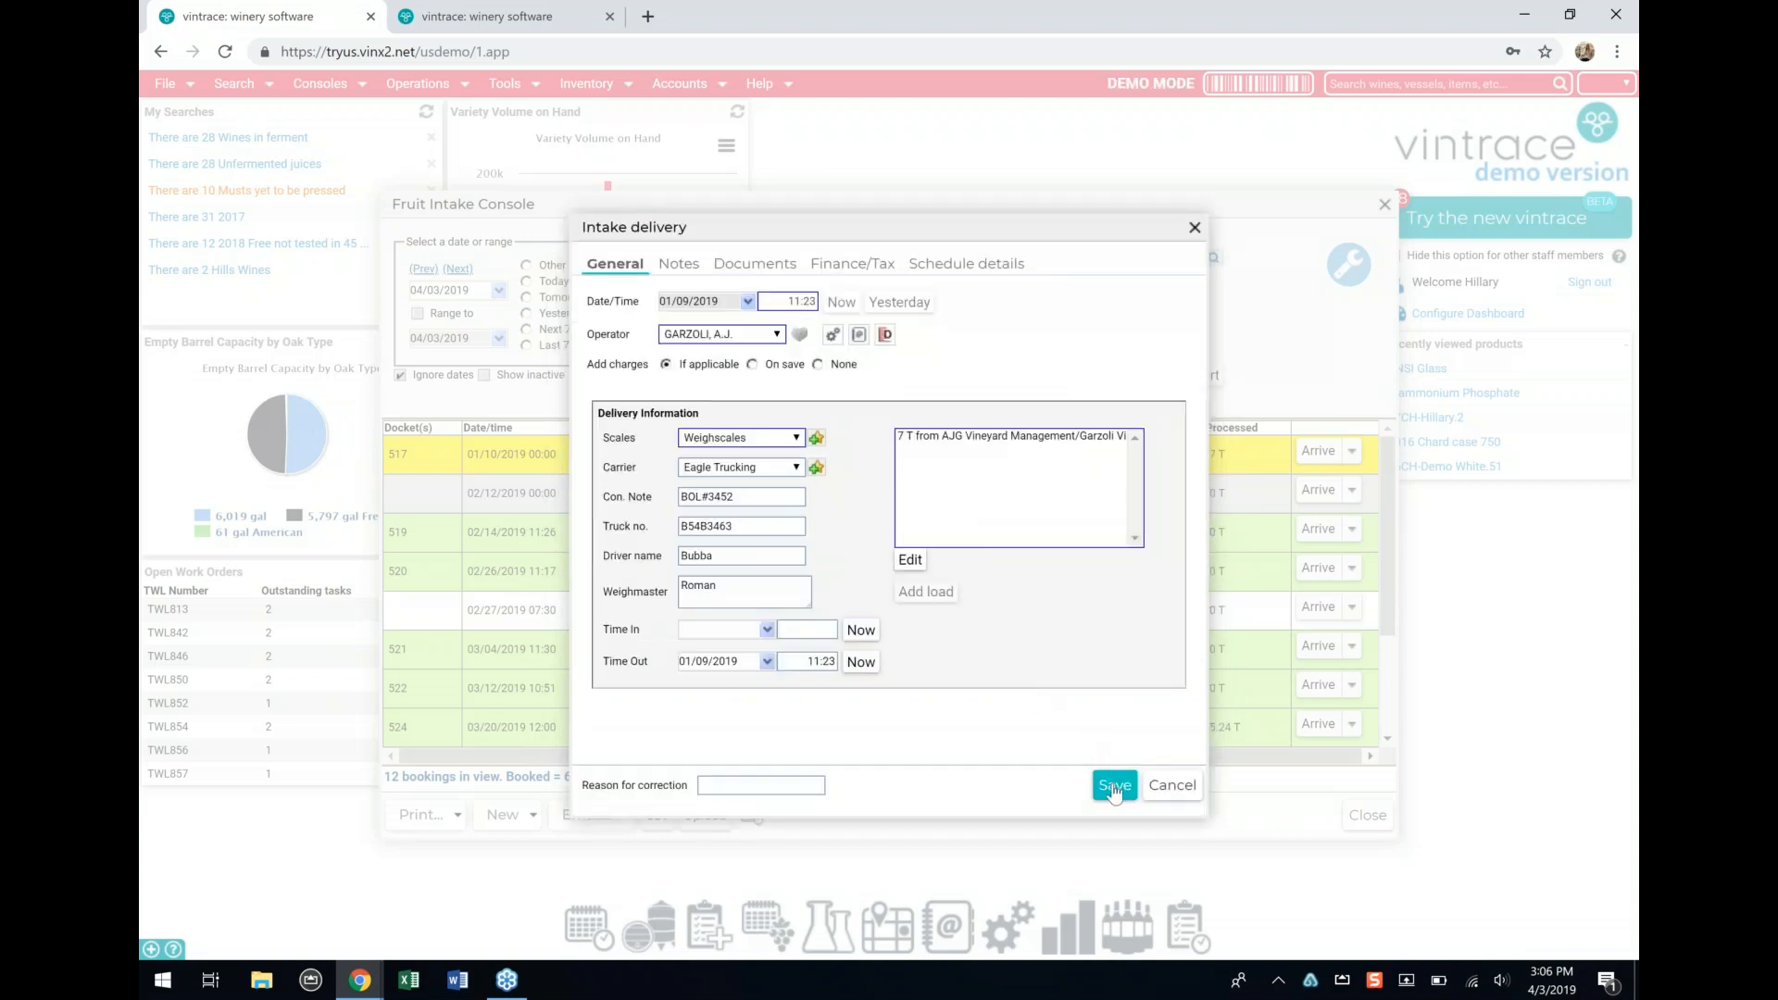
Step: Try to save the delivery correction without a reason, and close the delivery and the Fruit Intake Console
click(1116, 785)
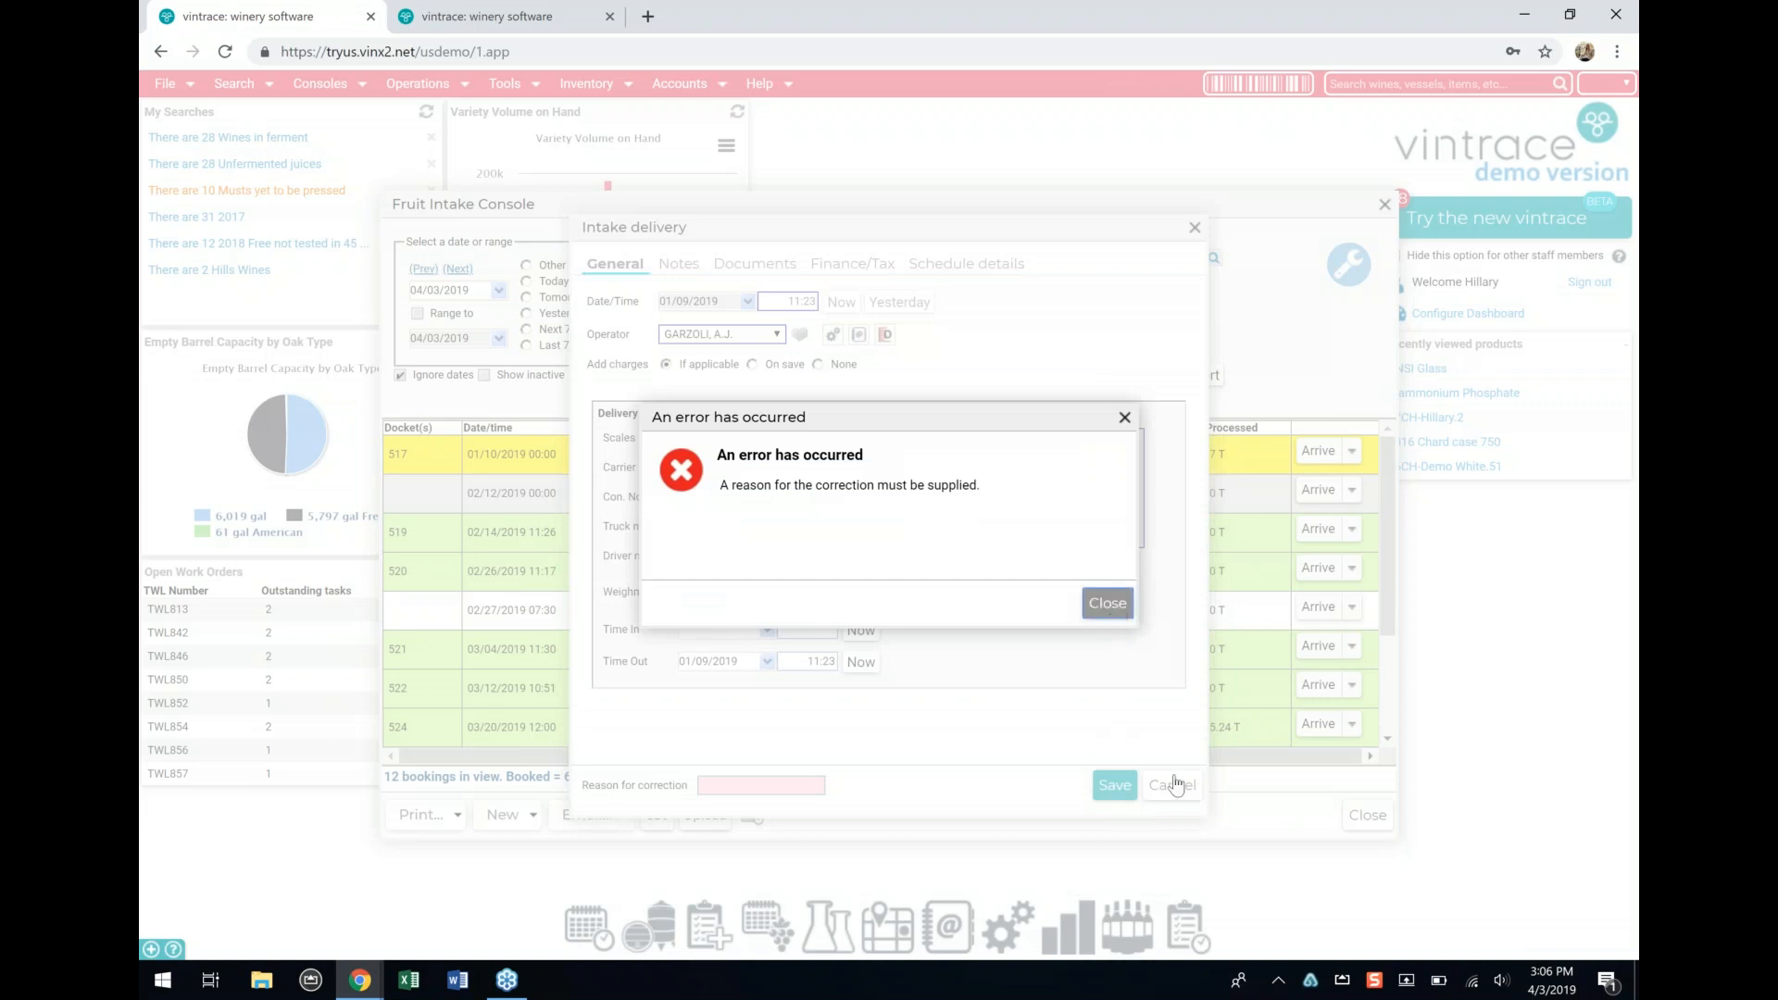
click(1108, 603)
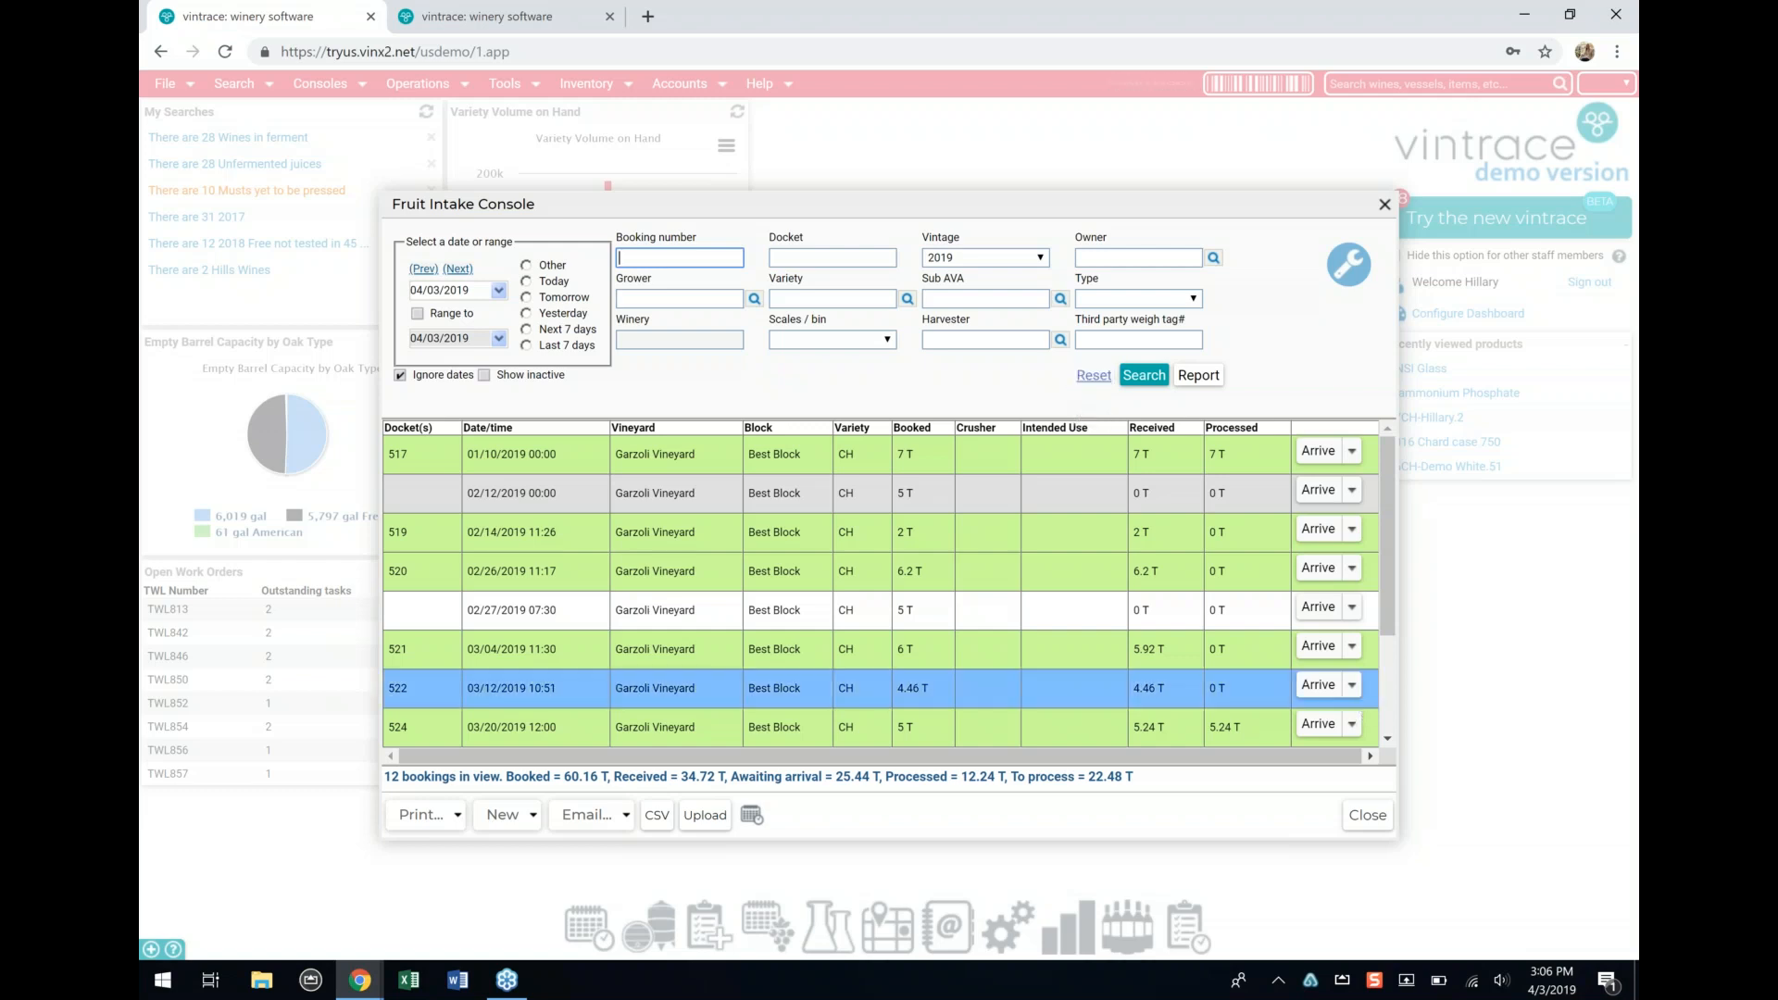
click(1368, 815)
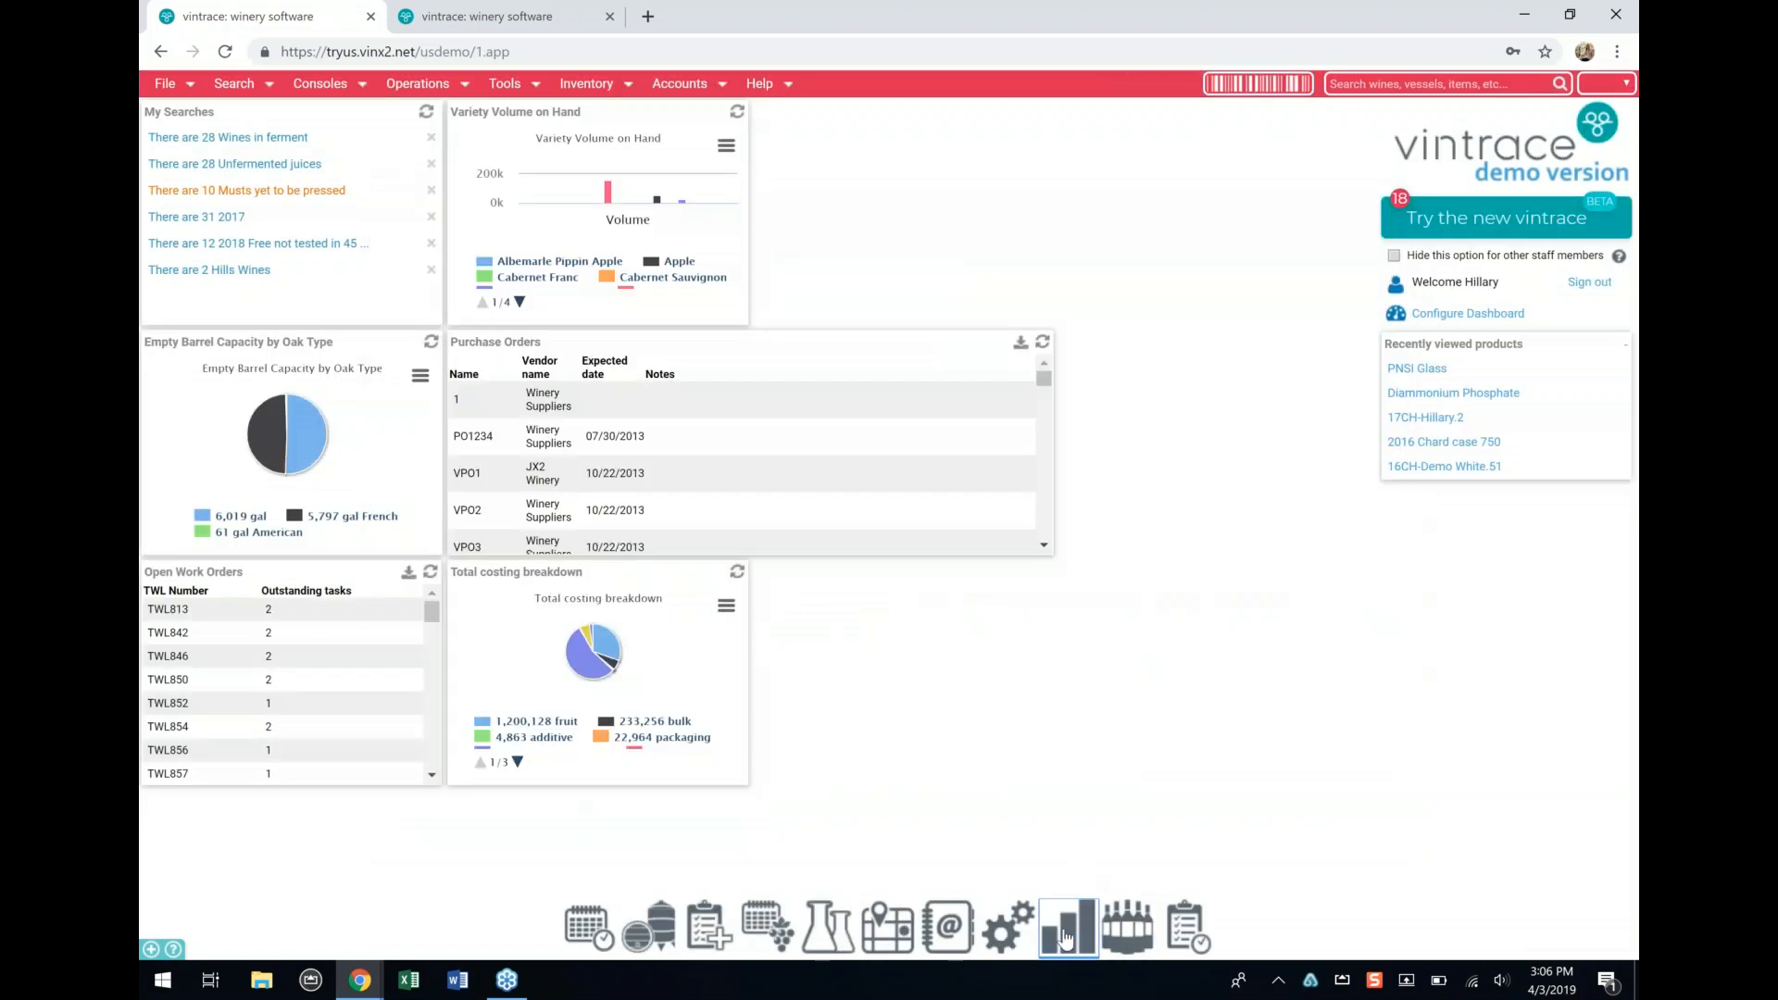
Step: Open the Winery Reports and find the Grape Delivery Report in the Vintage/Harvest category
click(1065, 931)
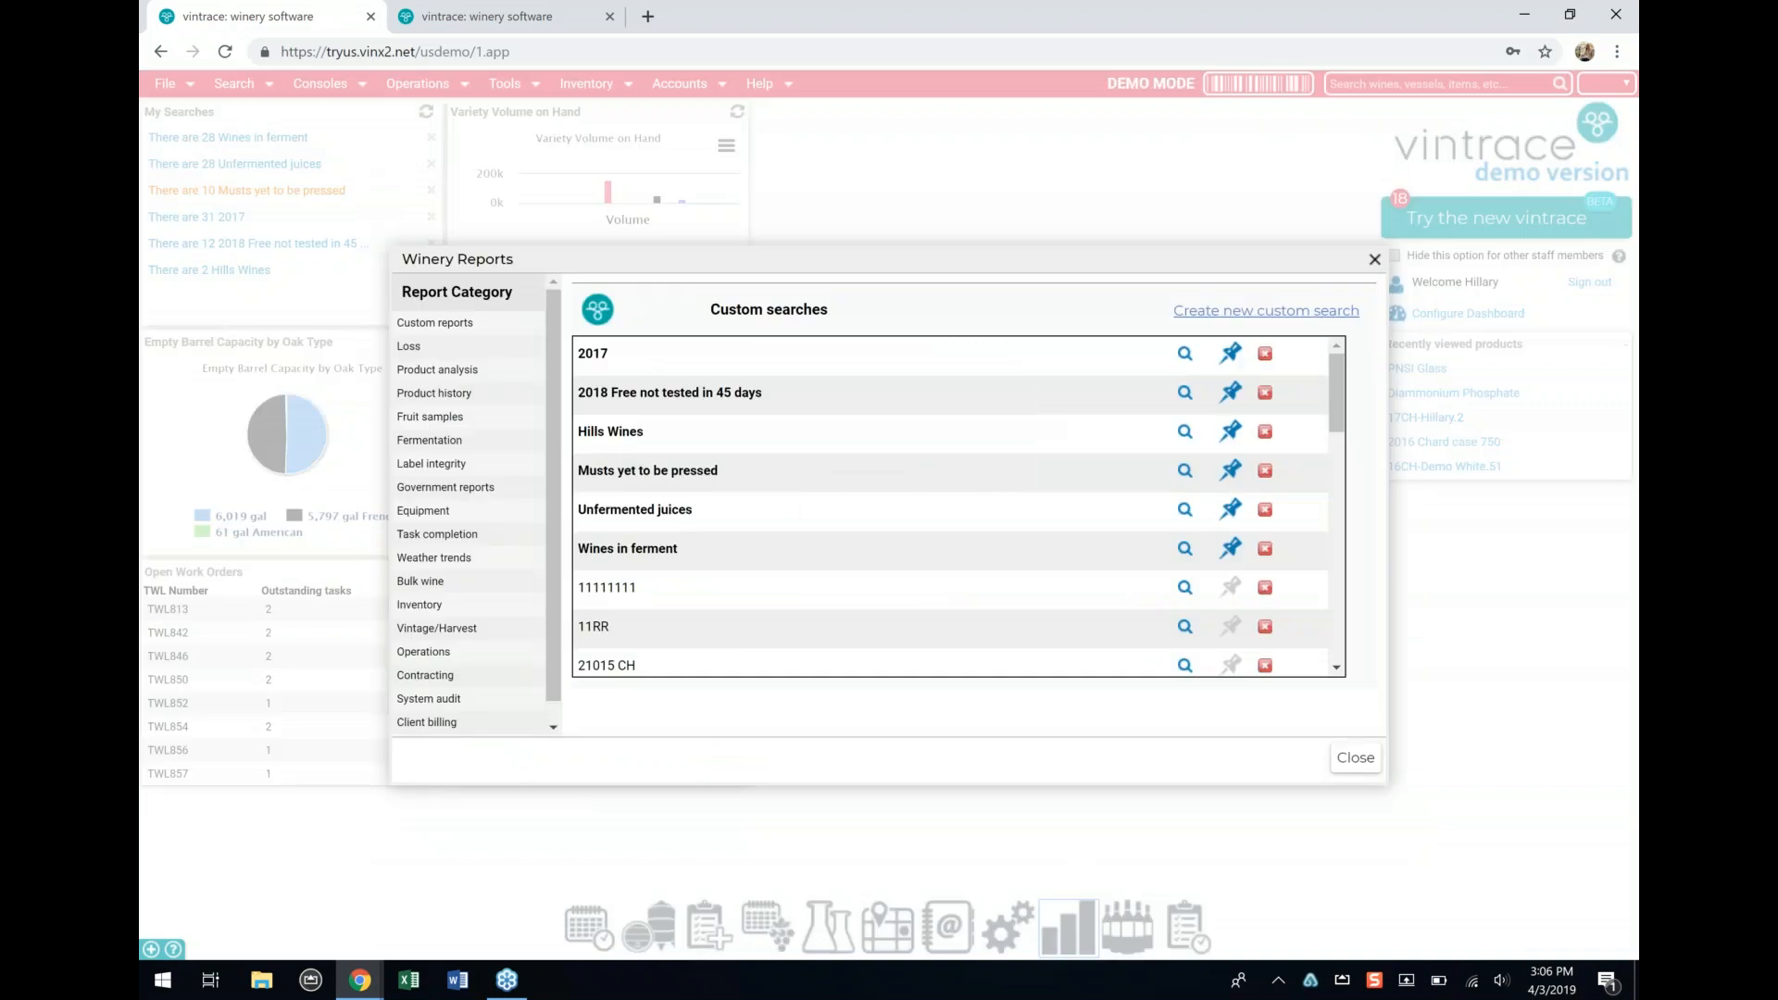
click(498, 637)
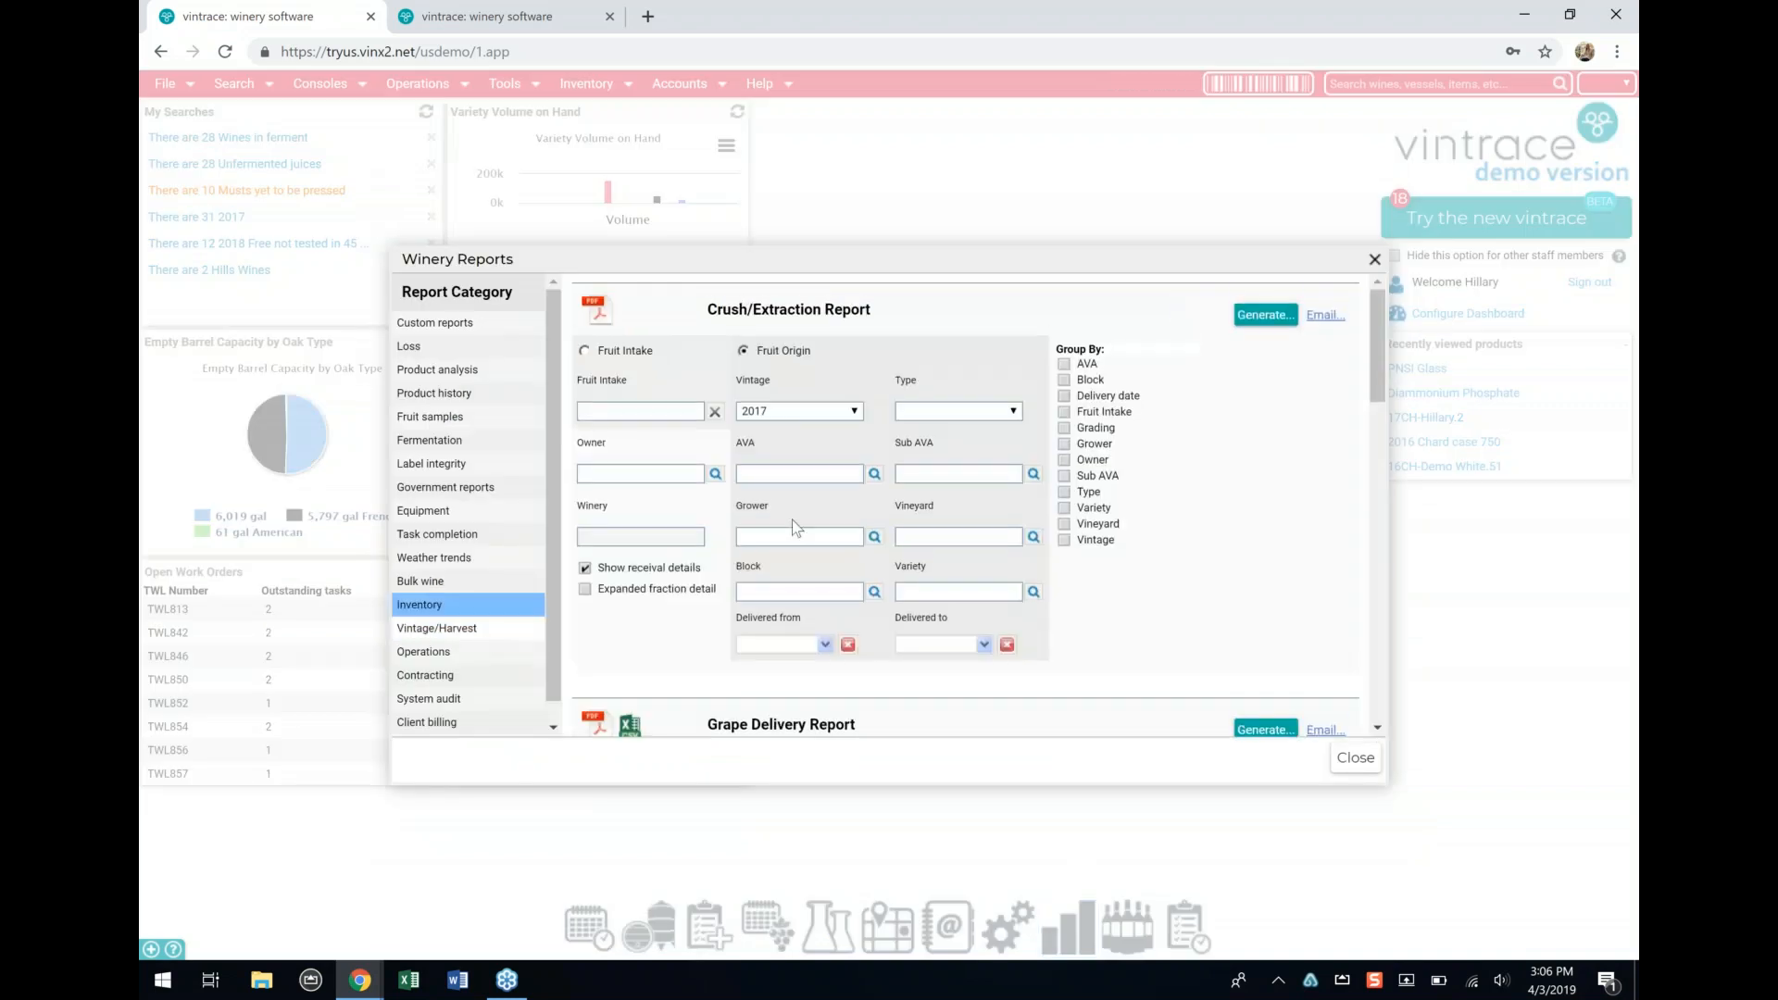
scroll(787, 518, down, 3)
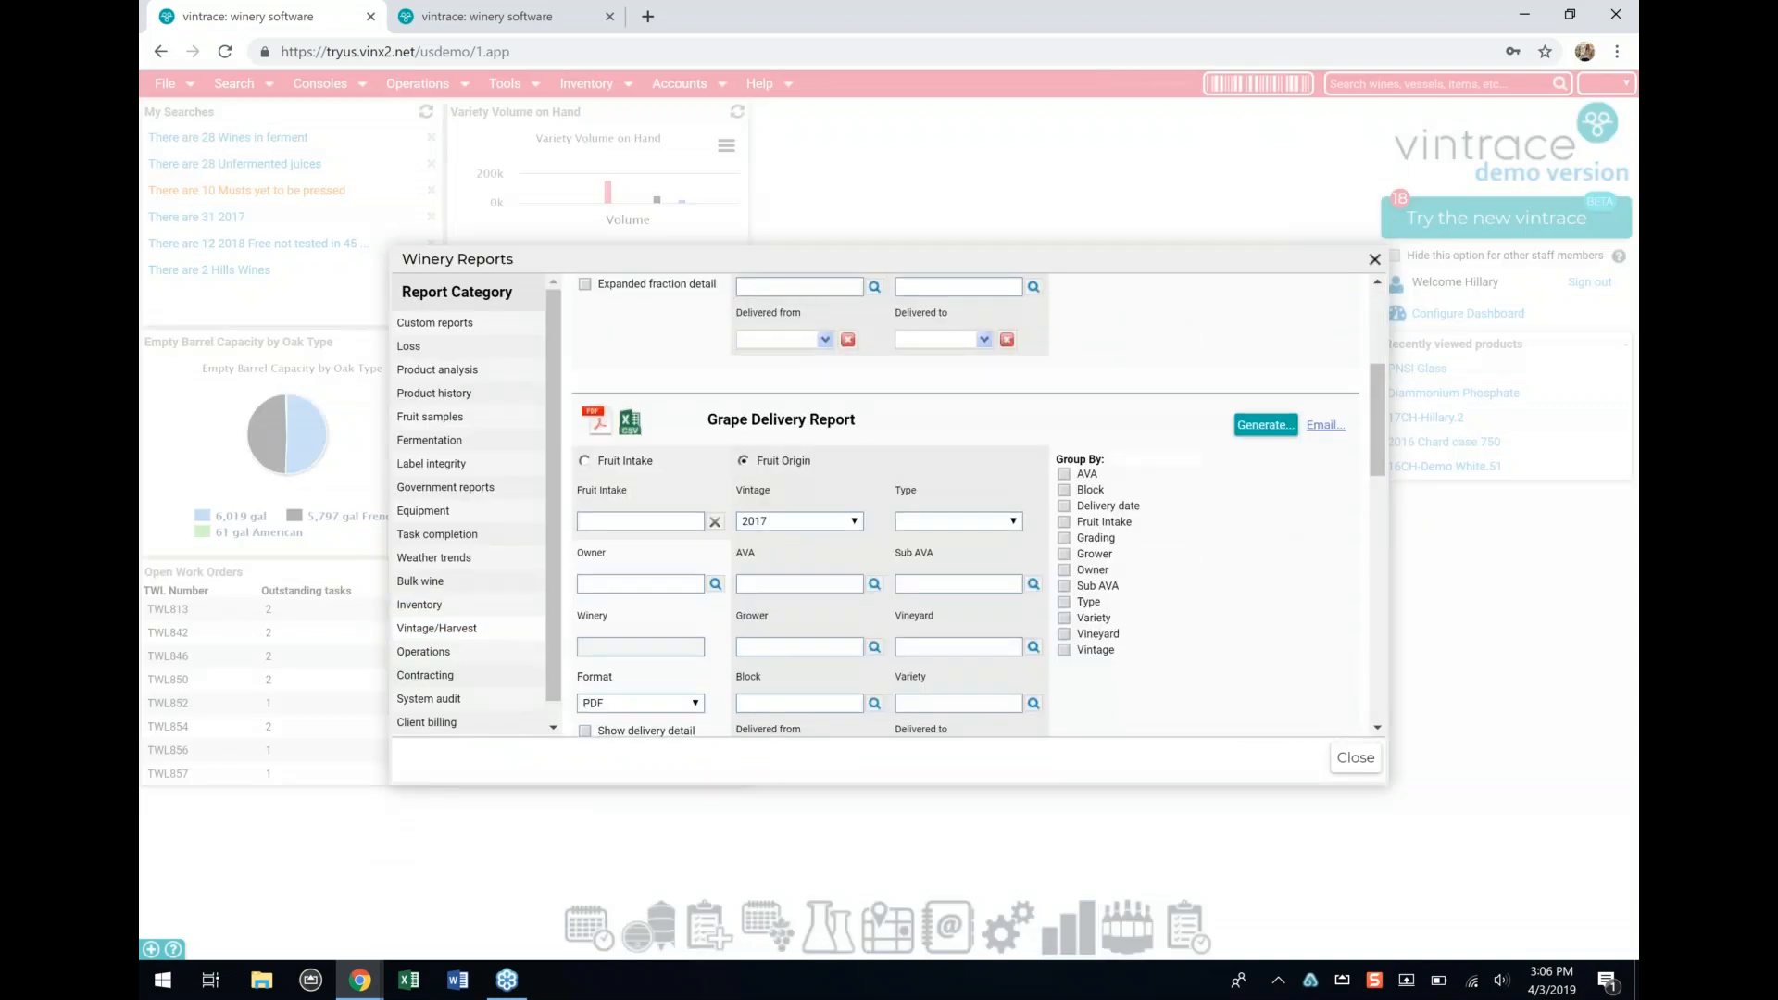
scroll(774, 523, down, 1)
Step: Generate the Grape Delivery Report for vintage 2019 in CSV format and open the downloaded file in Excel
click(772, 485)
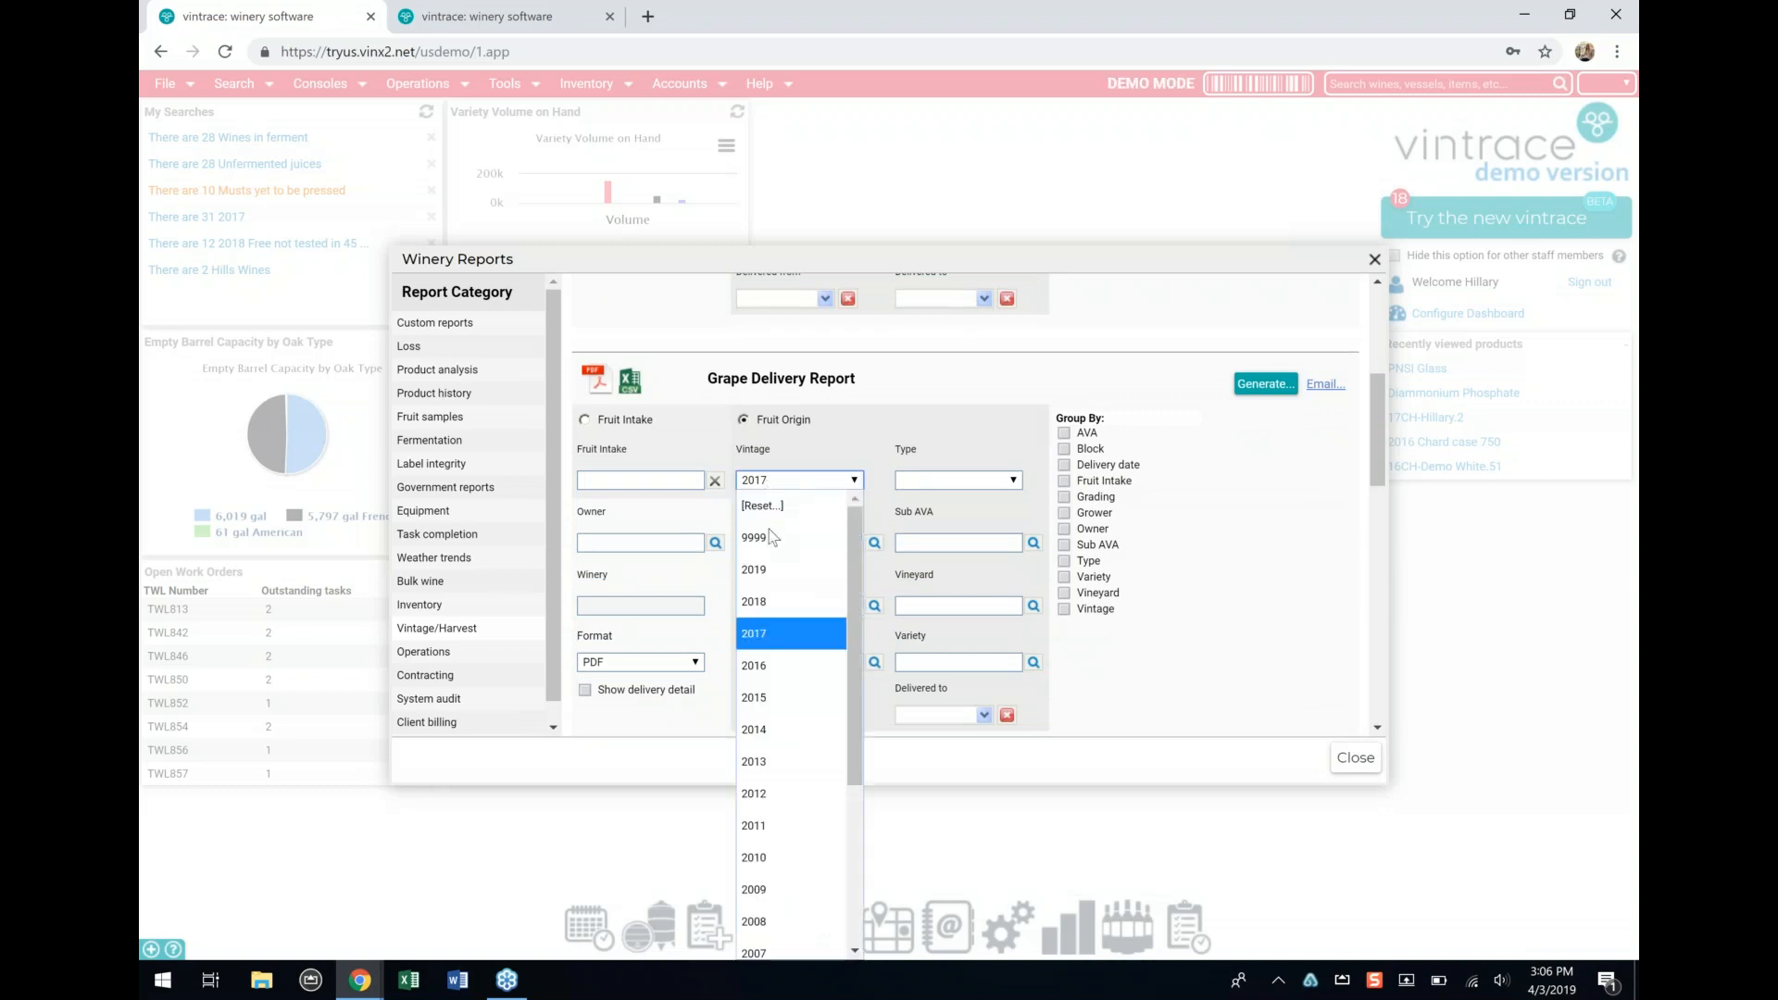
click(771, 571)
click(648, 666)
click(624, 711)
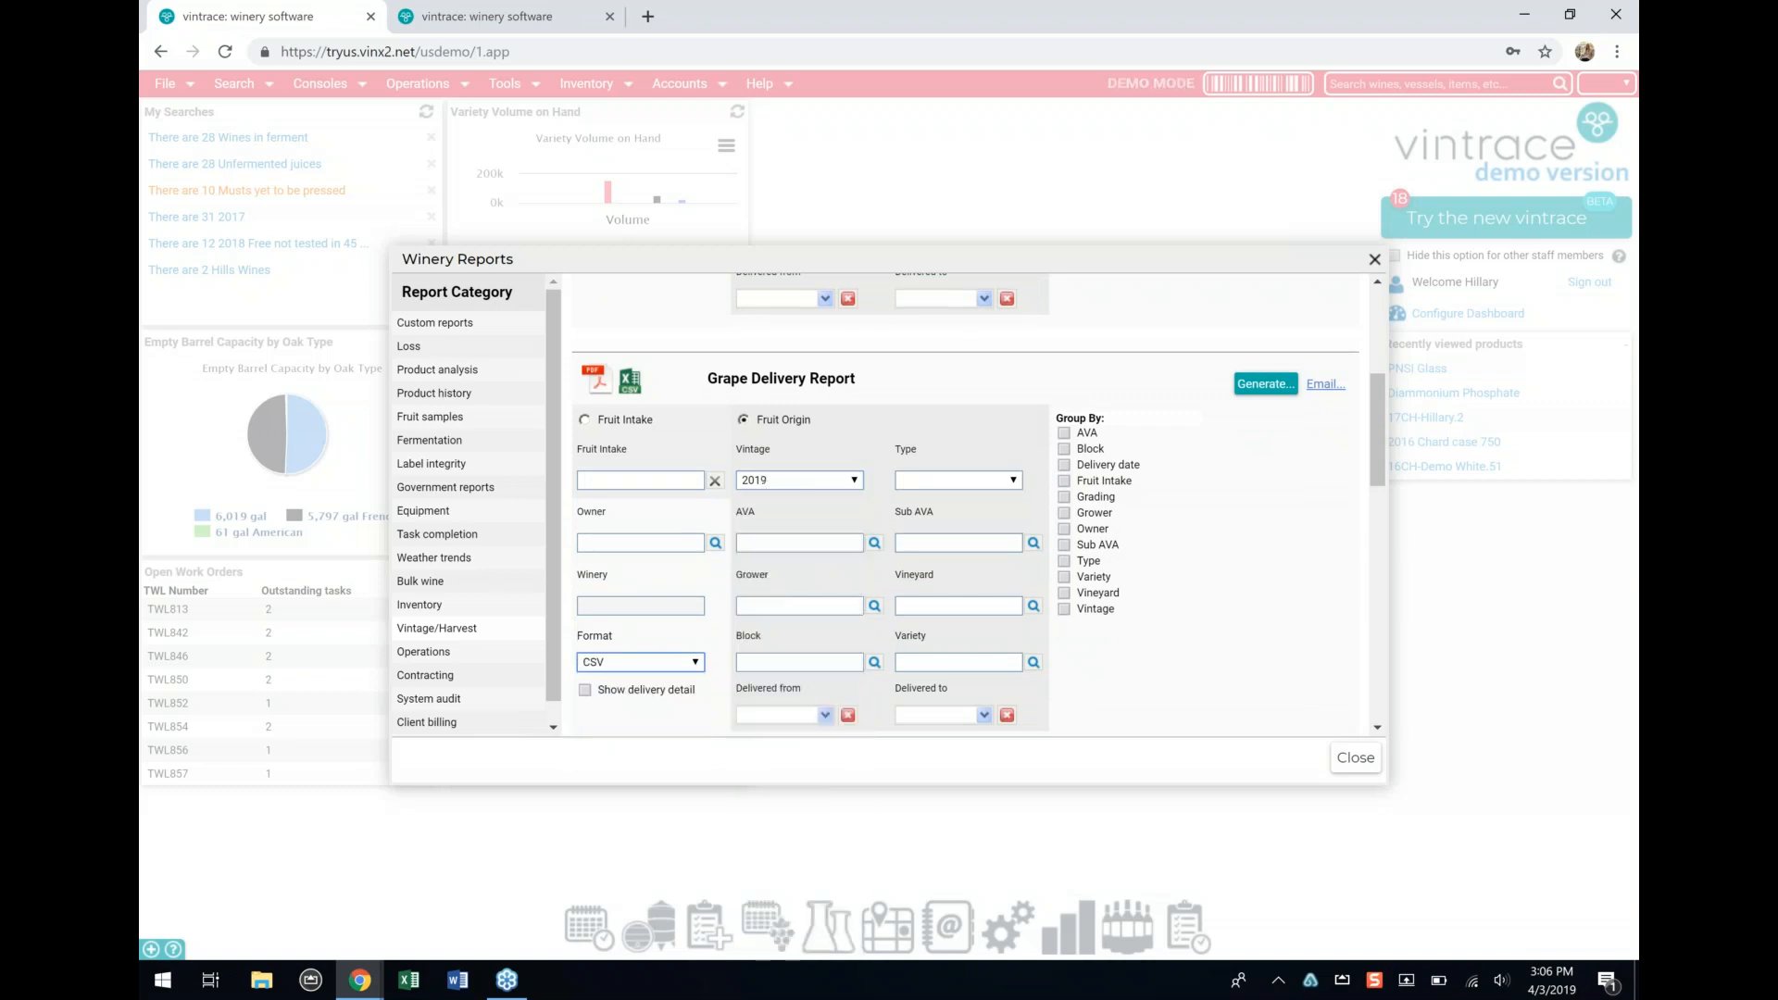
click(1267, 385)
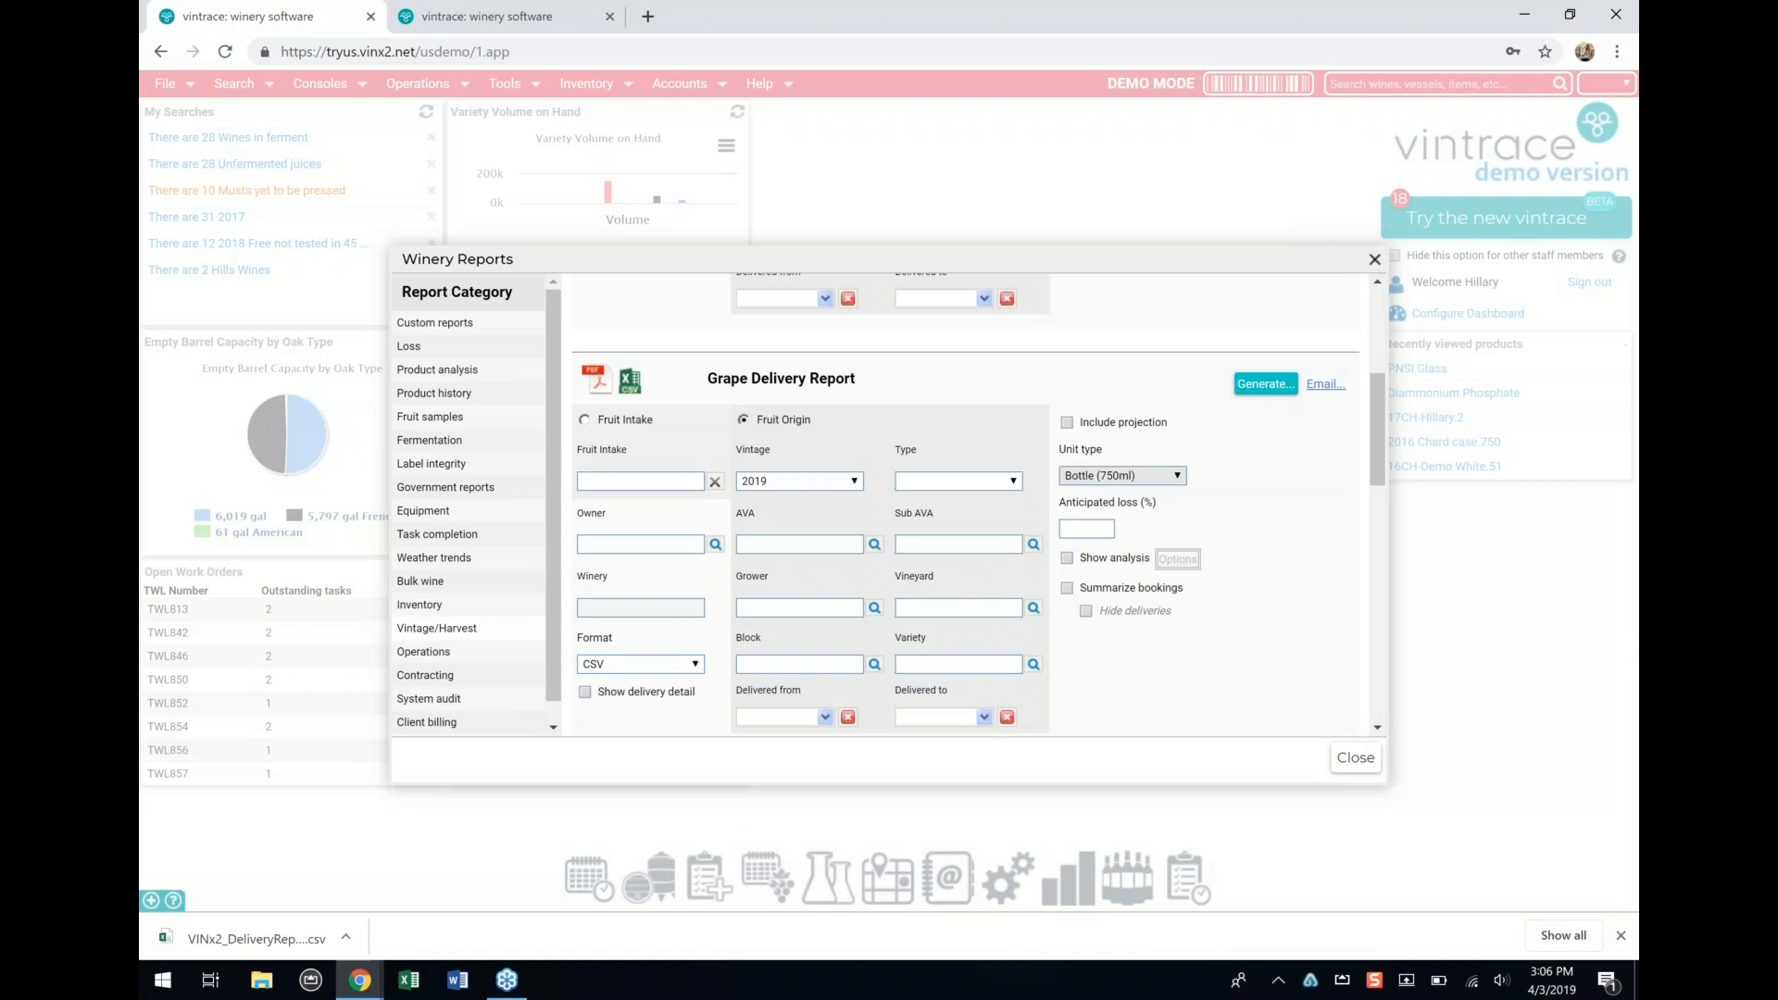
click(250, 940)
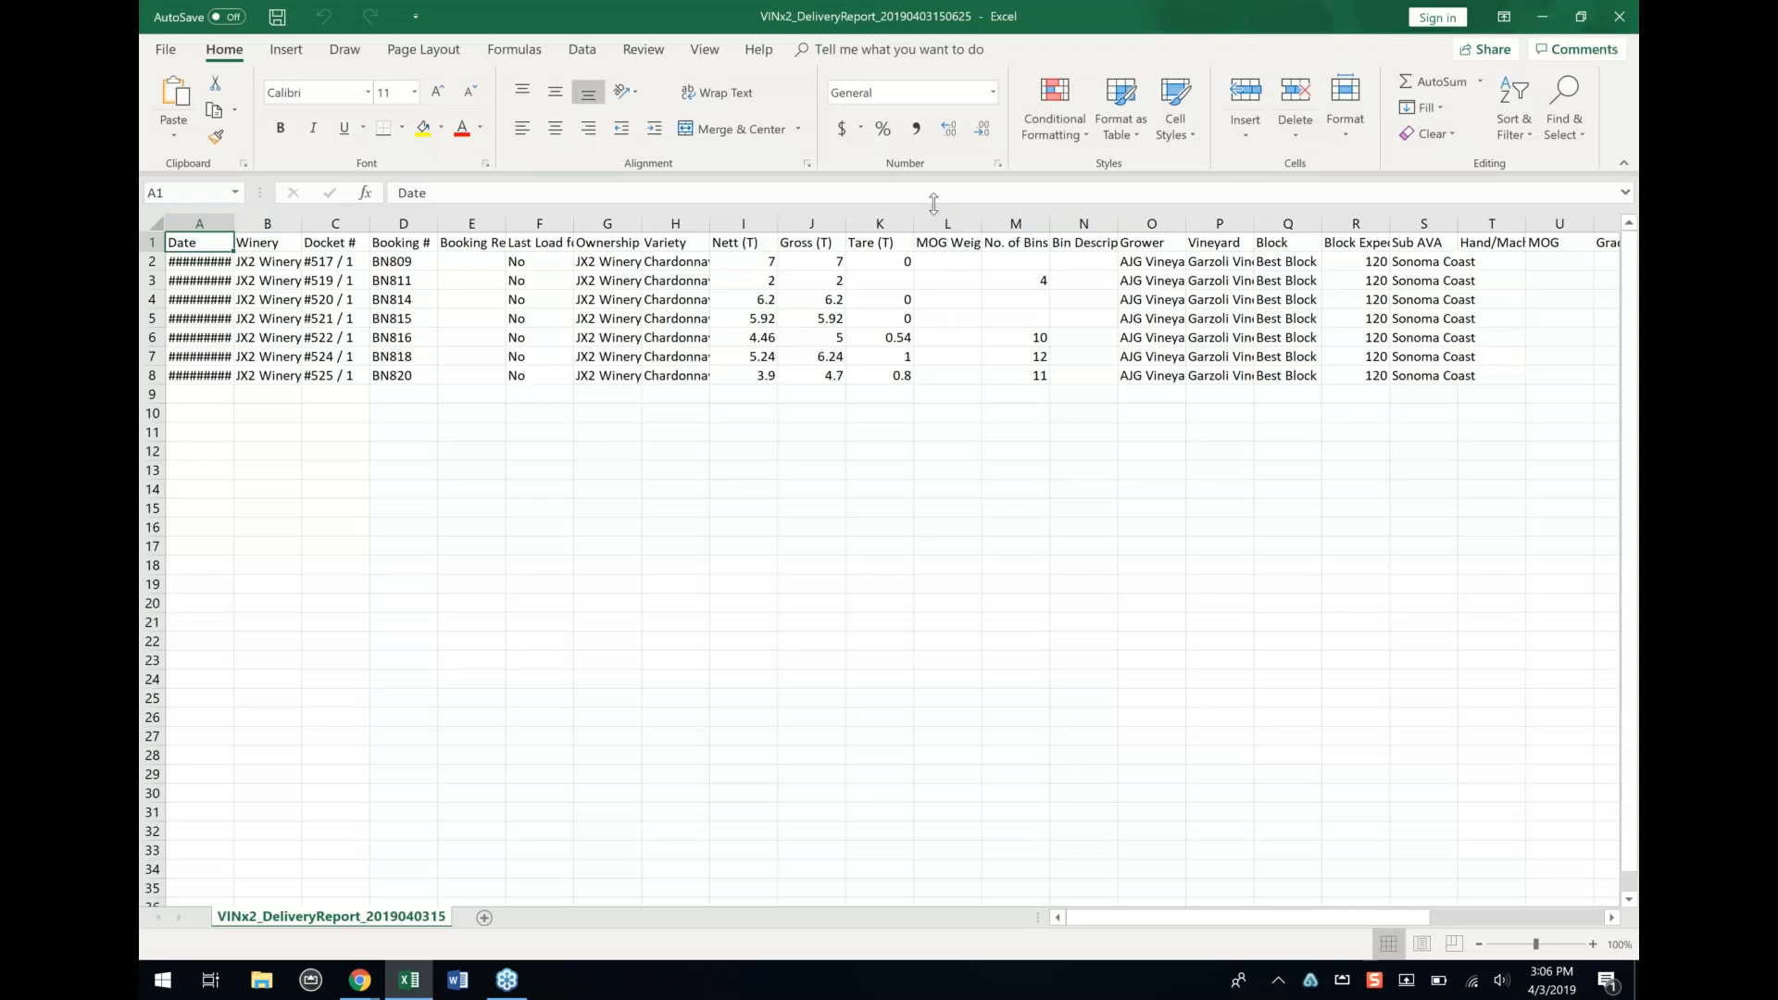
Step: Try a Total Cost heading in L1 with 70000 in L2 and 10000 in L3, and close the workbook without saving
click(966, 245)
text(Total Cost)
key(Return)
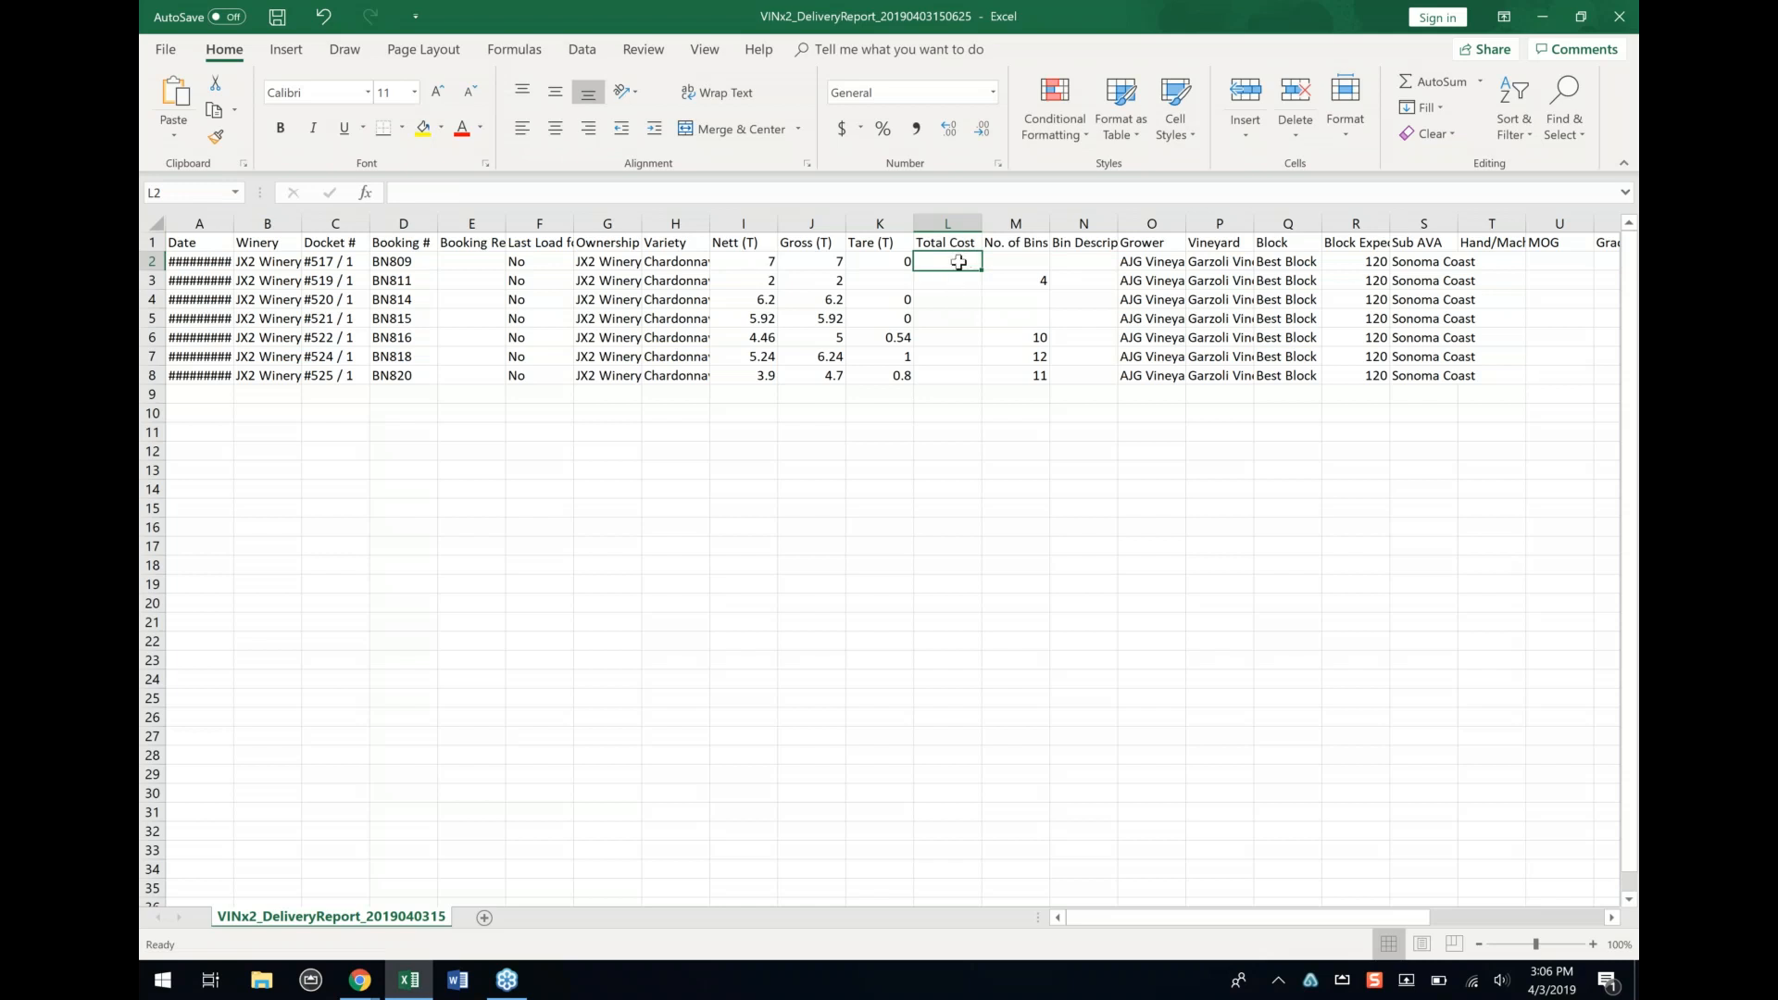
text(70000)
click(957, 282)
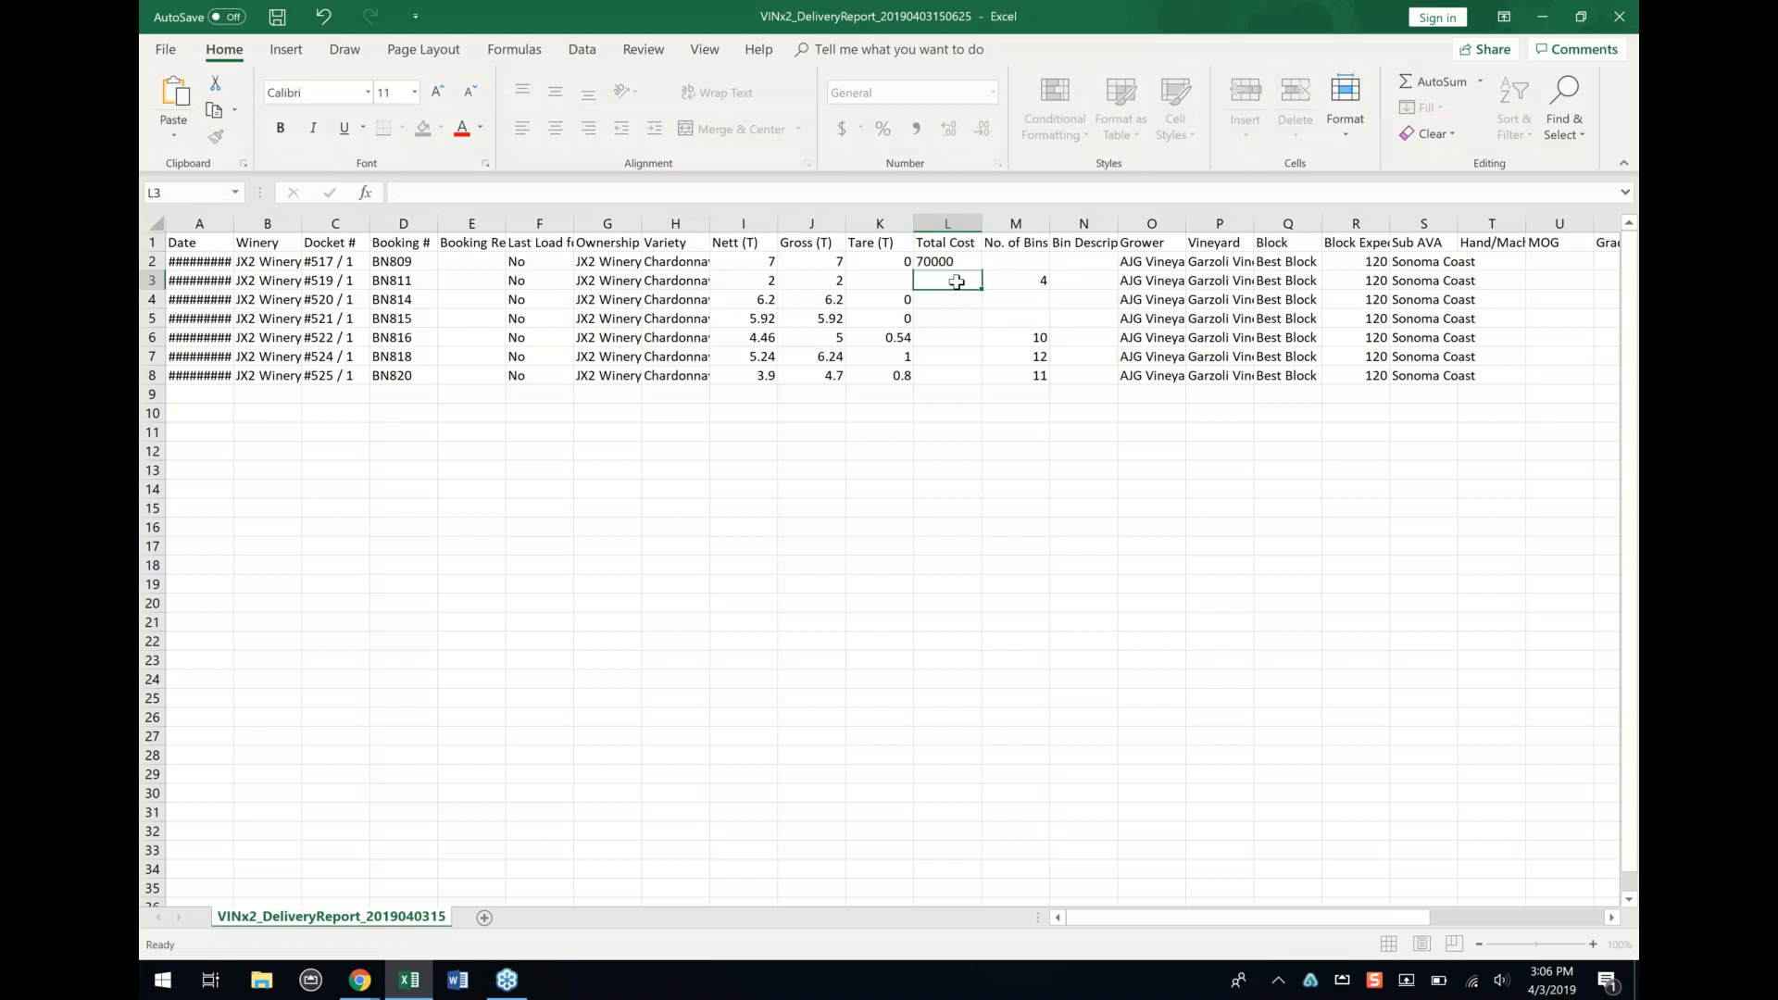
text(10000)
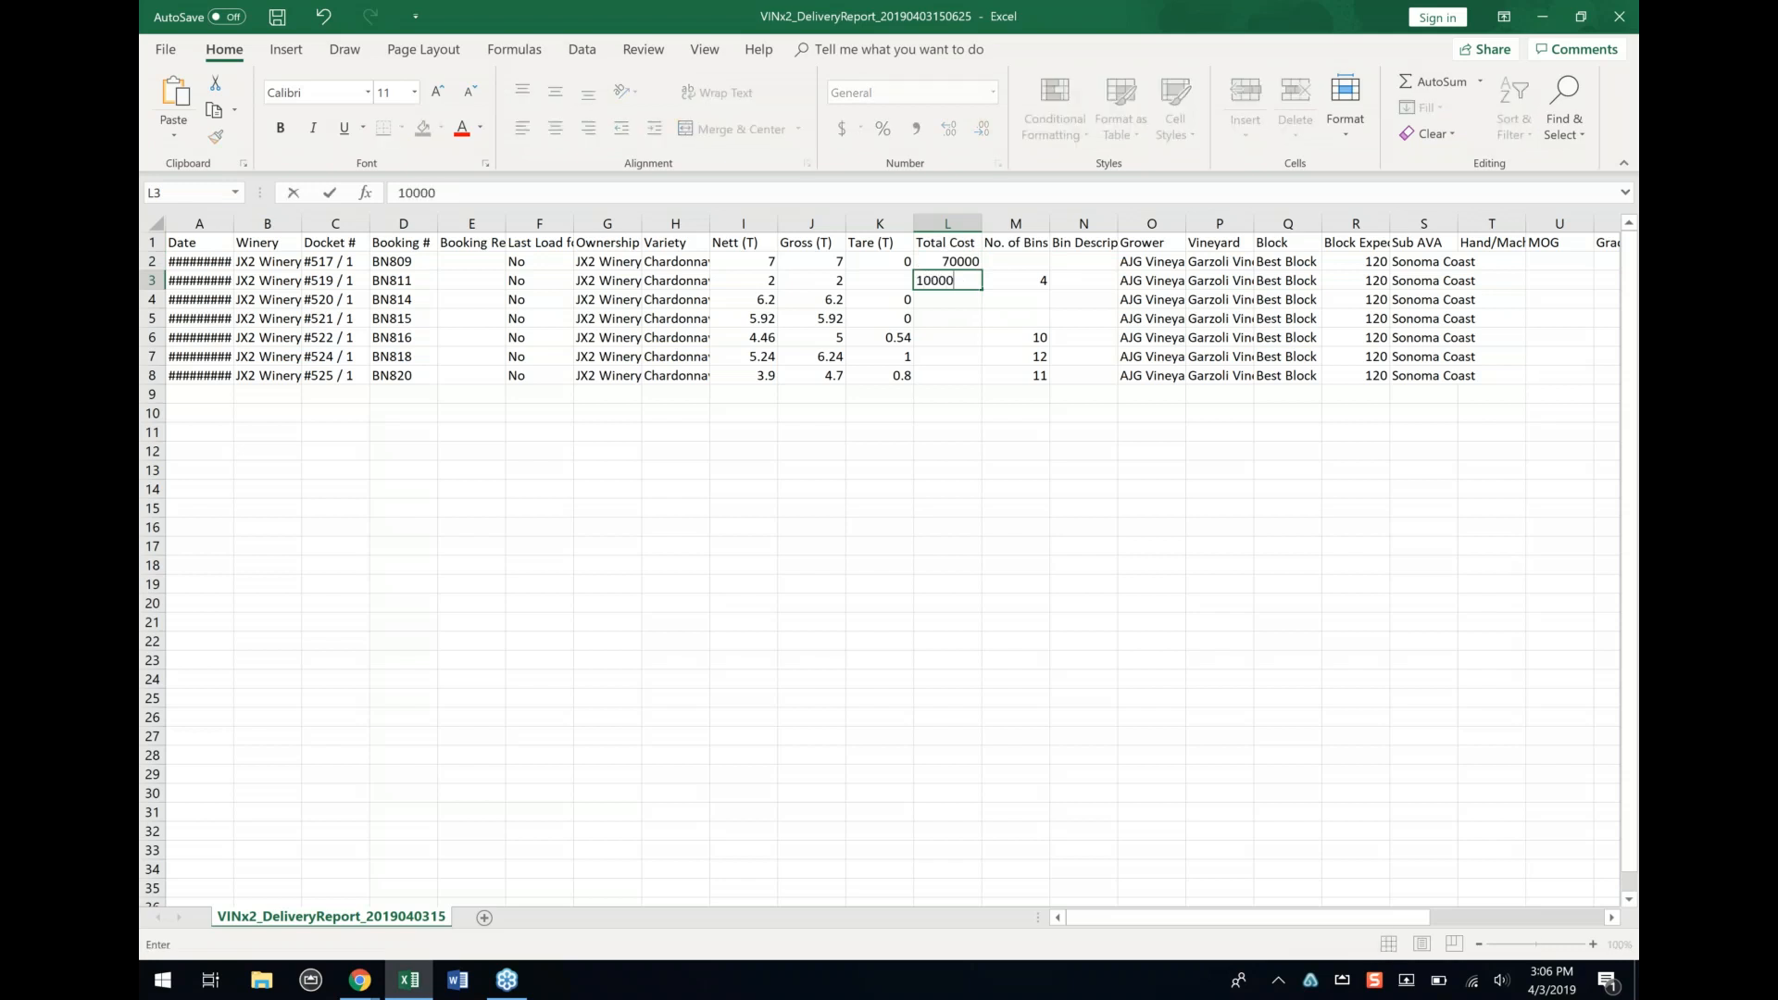
click(959, 345)
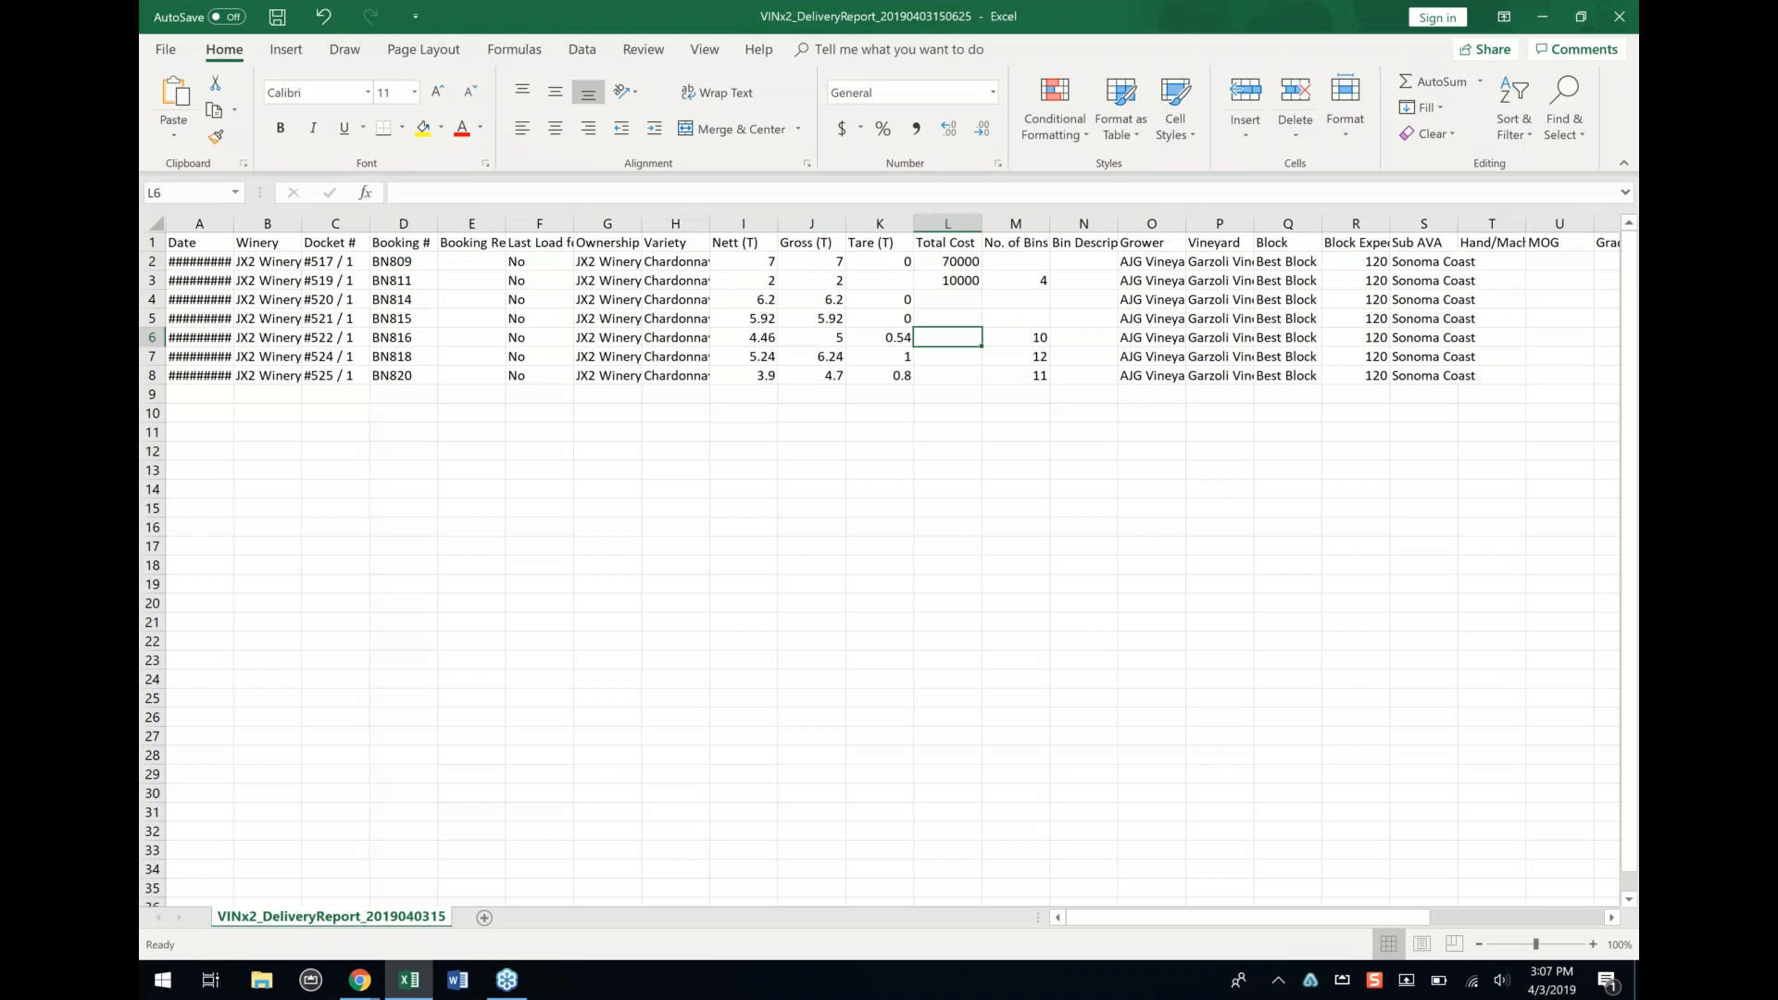
click(1619, 16)
click(889, 518)
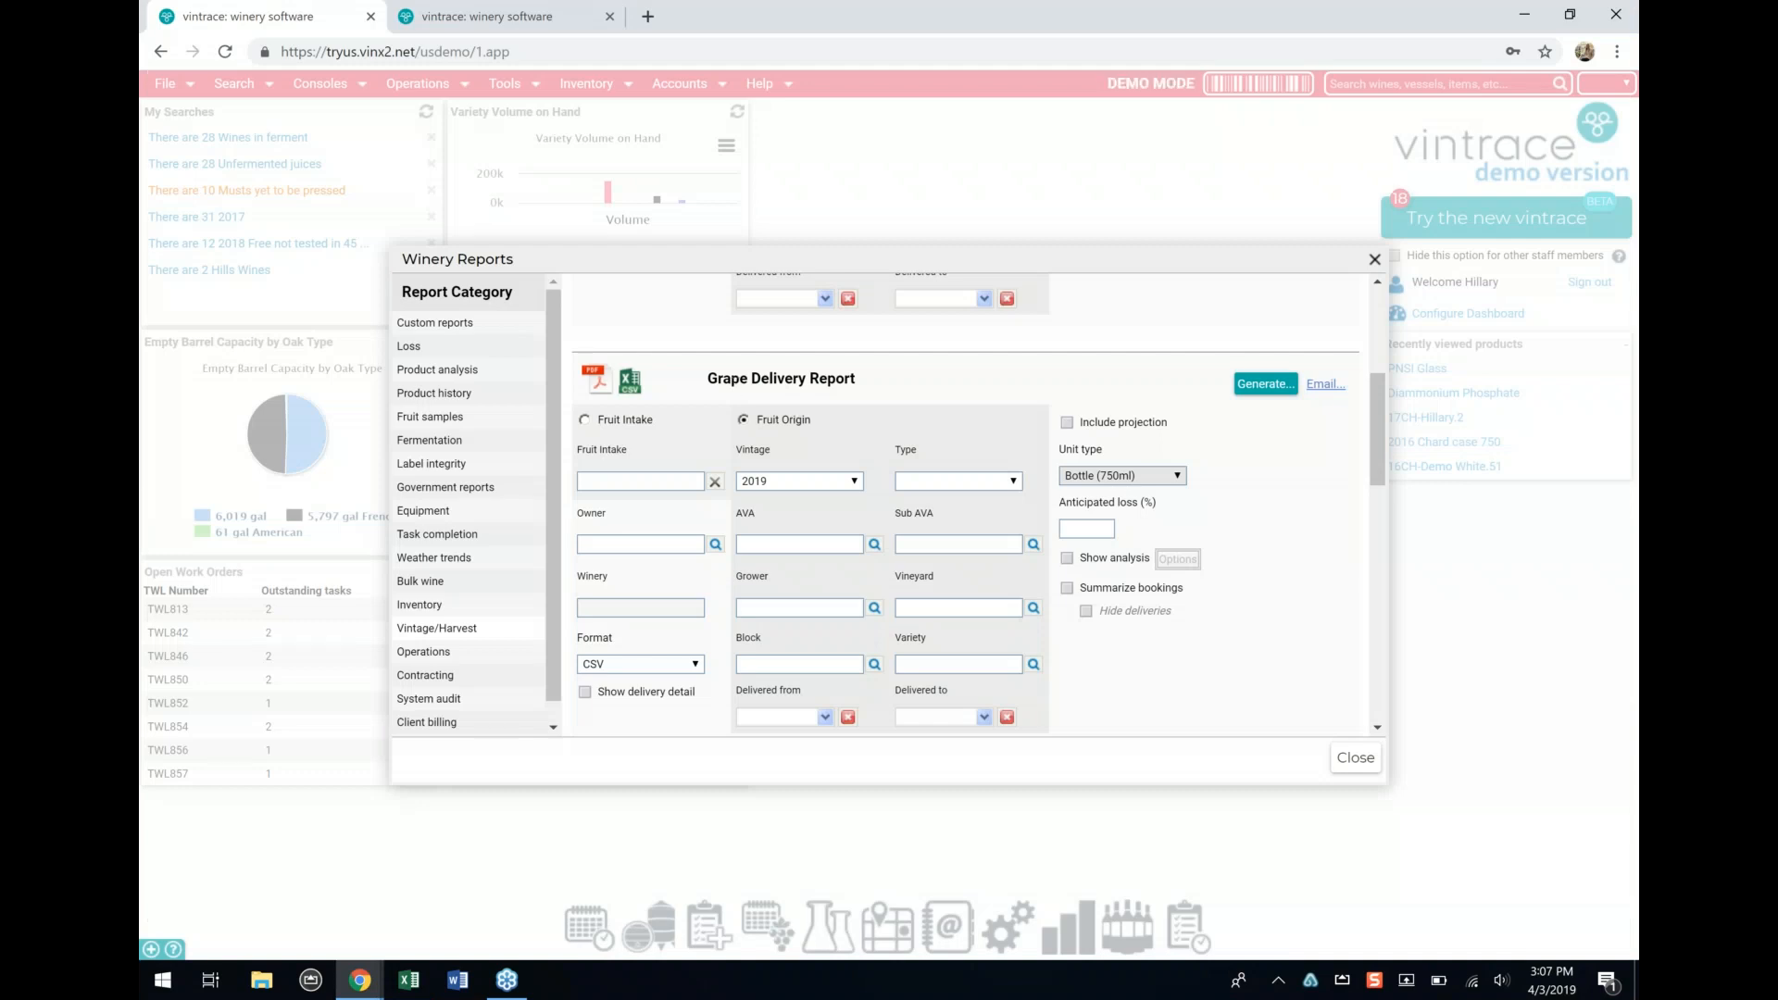
Step: Try to generate the 2019 Grape Delivery Report with the format changed to PDF, and dismiss the download
scroll(647, 643, up, 3)
scroll(646, 643, down, 3)
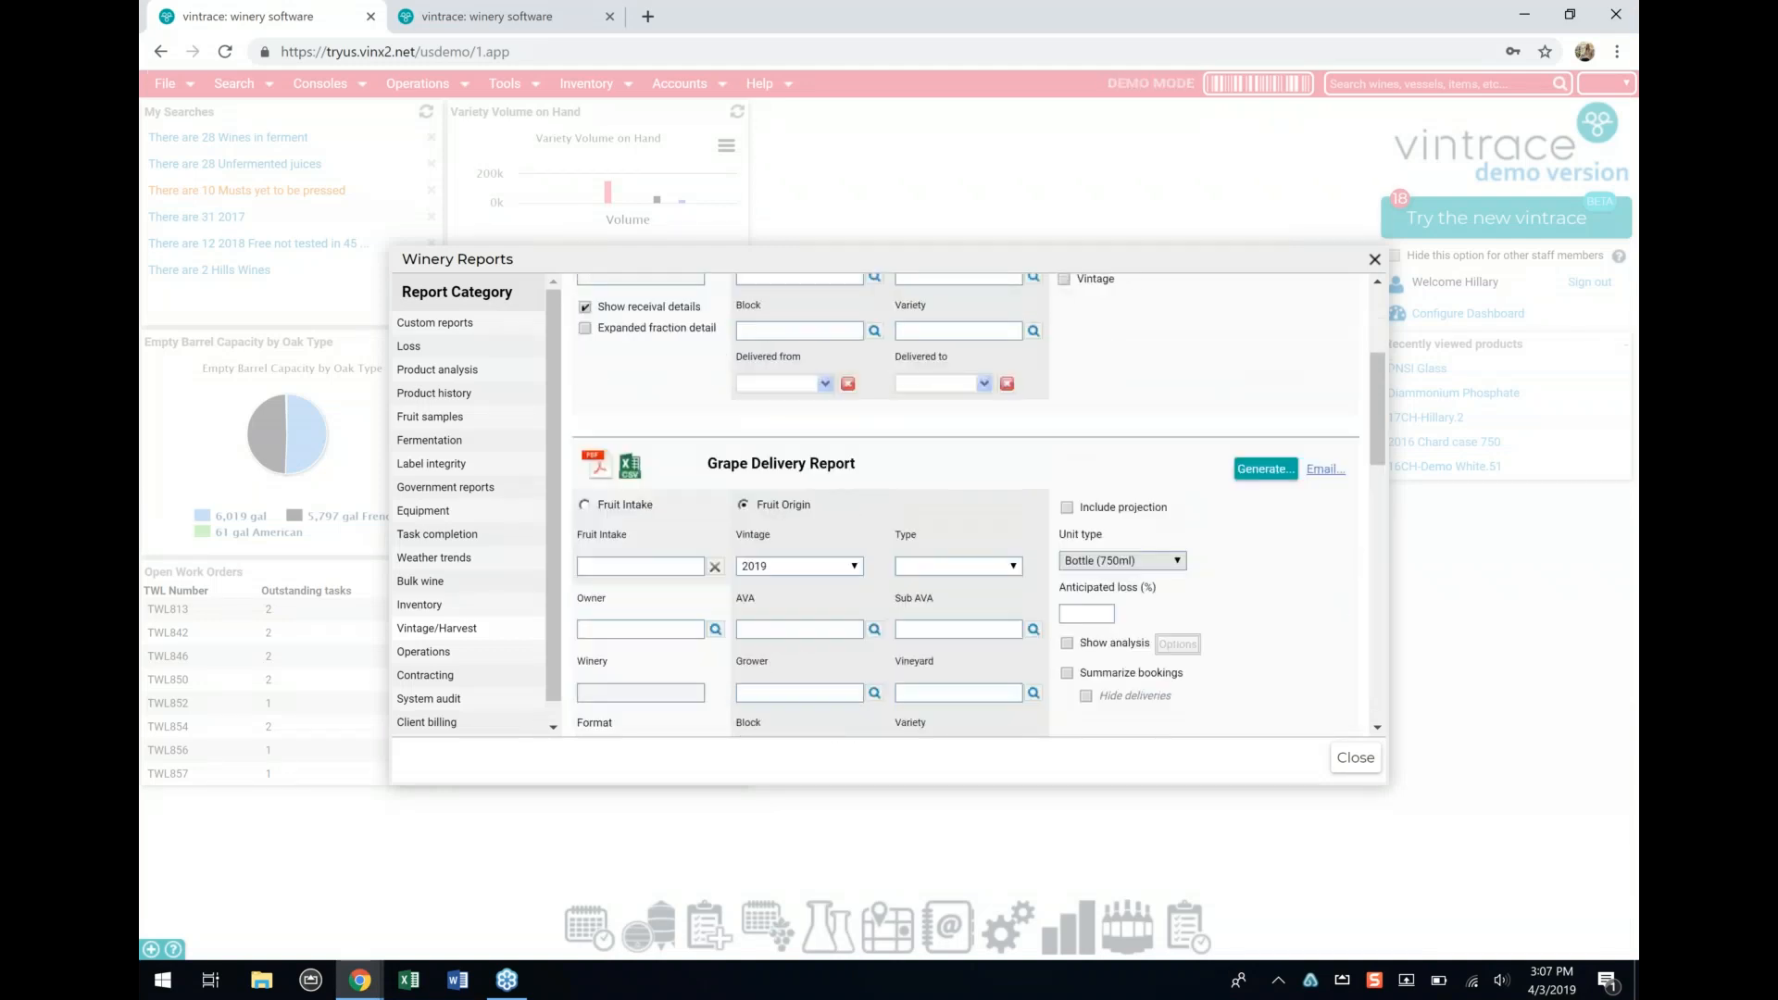
click(646, 643)
click(611, 730)
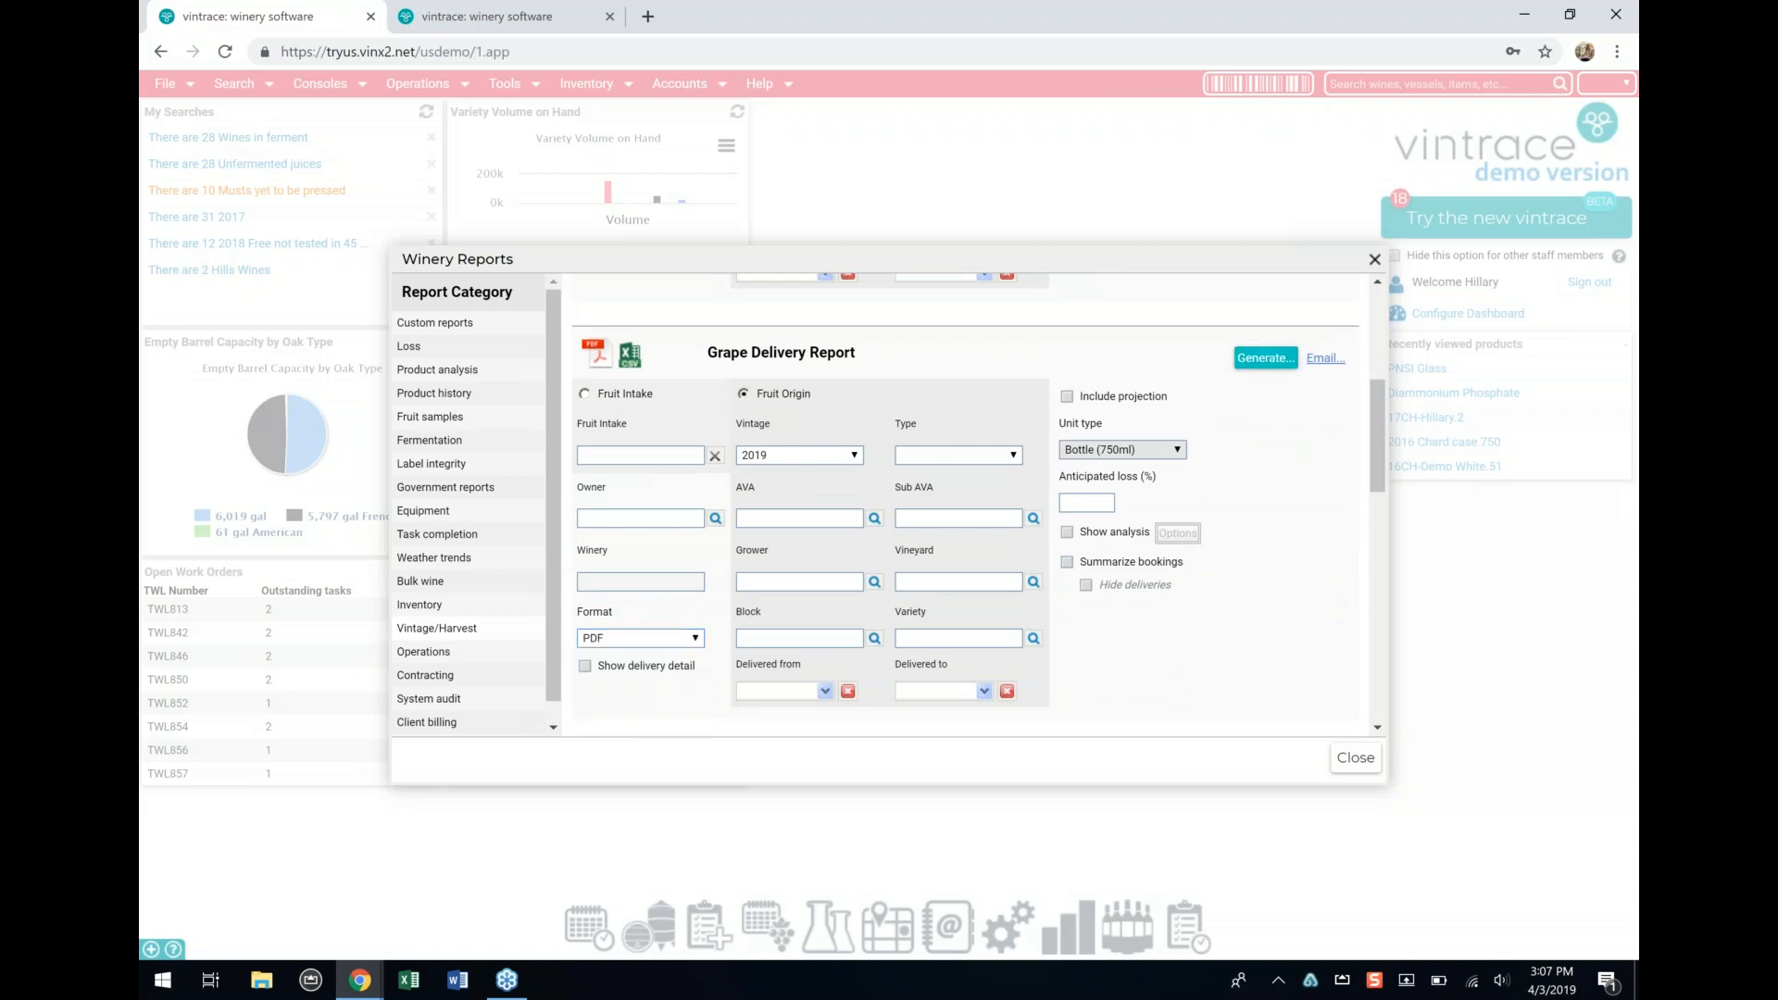
click(1254, 368)
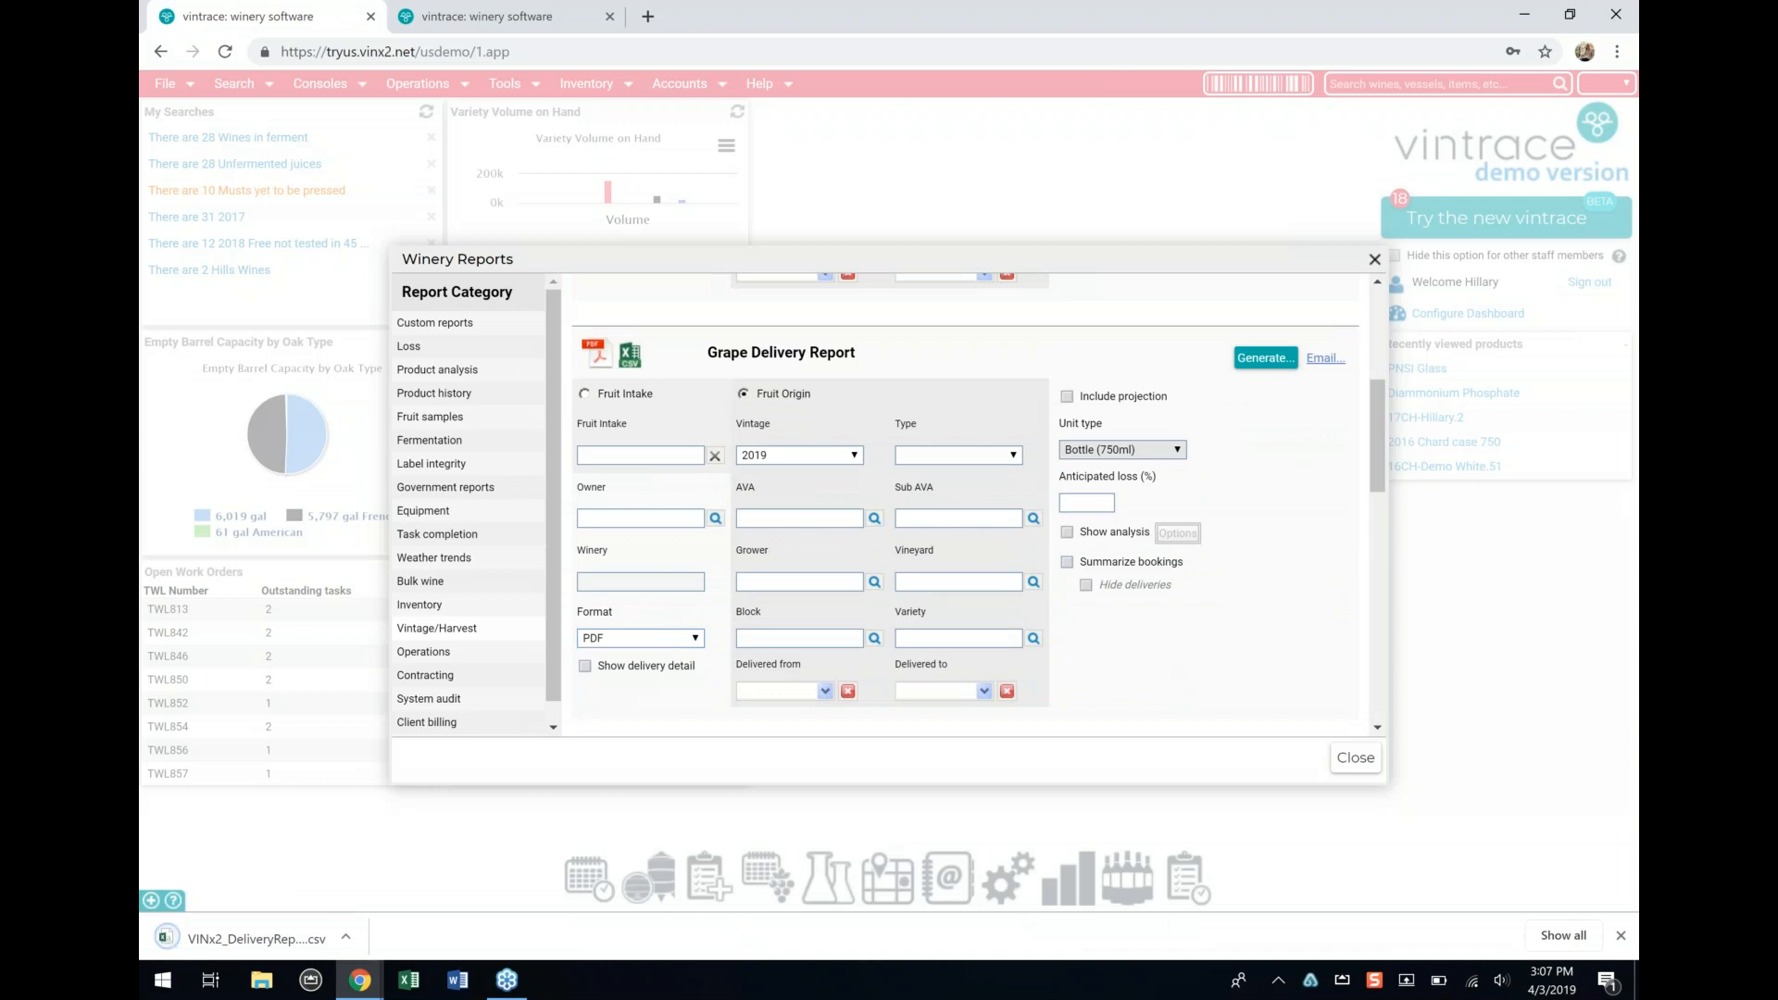
click(1621, 936)
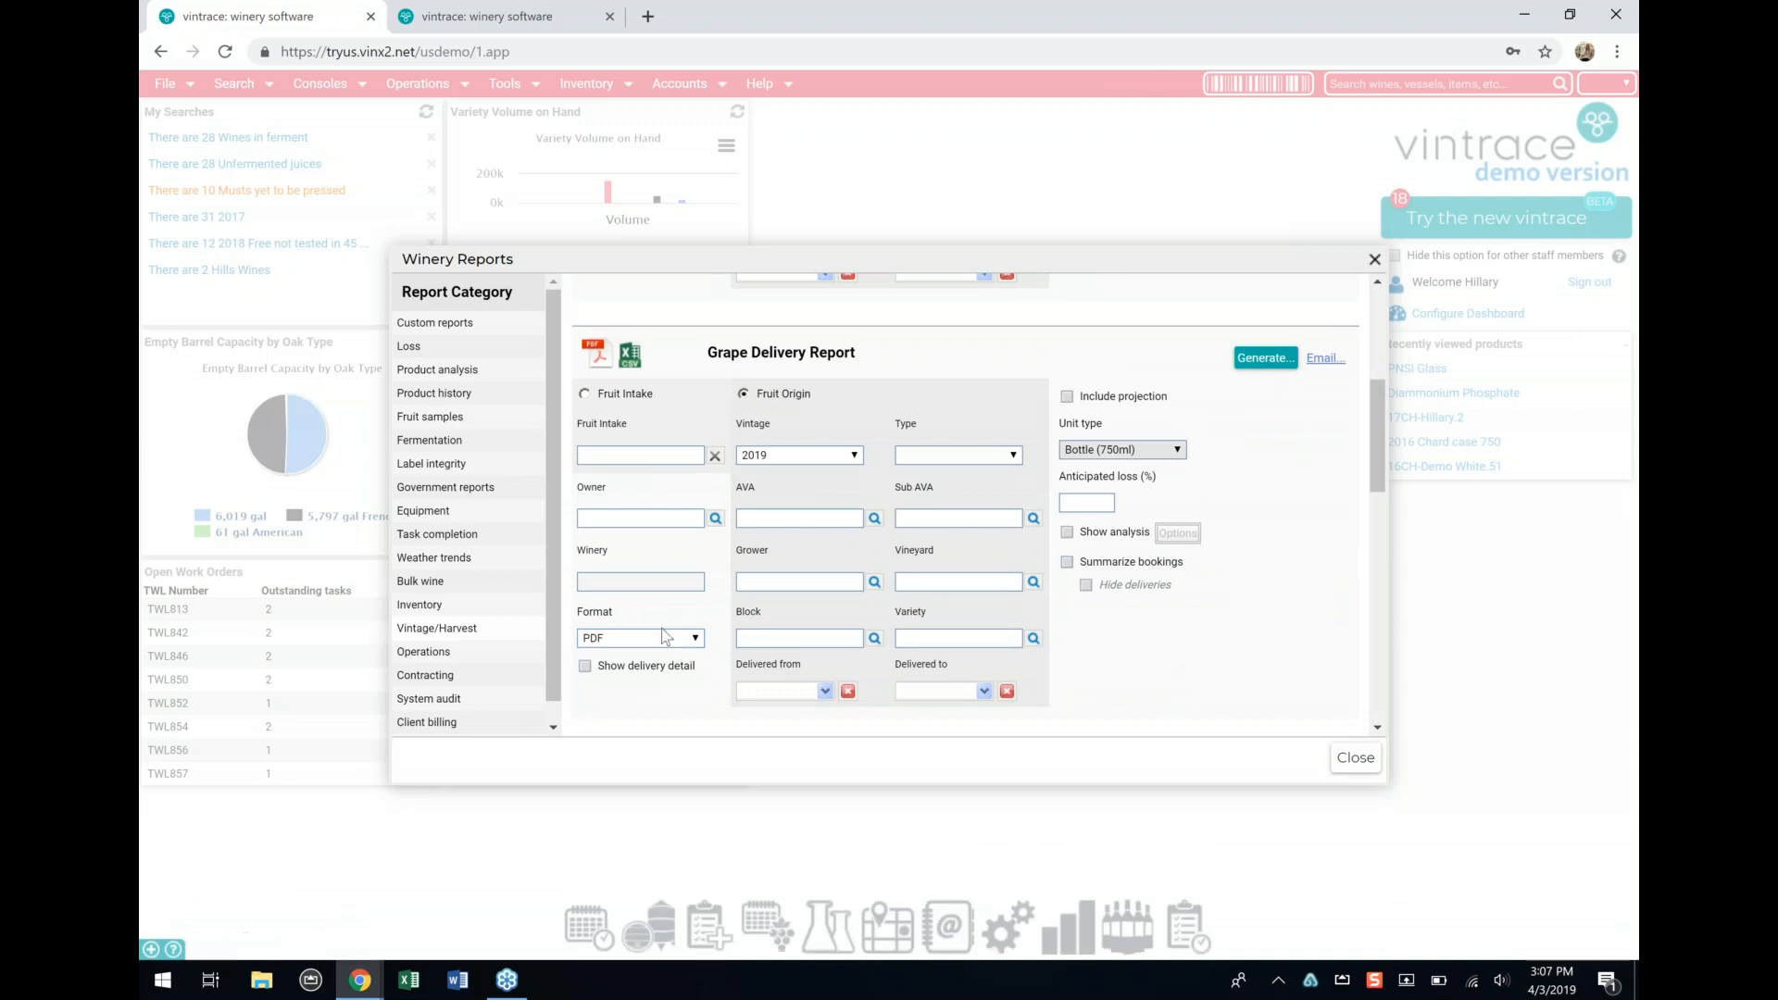
Step: Reselect PDF as the format, generate the Grape Delivery Report for vintage 2019, and close it and the Winery Reports
click(639, 638)
click(627, 665)
click(675, 638)
click(639, 728)
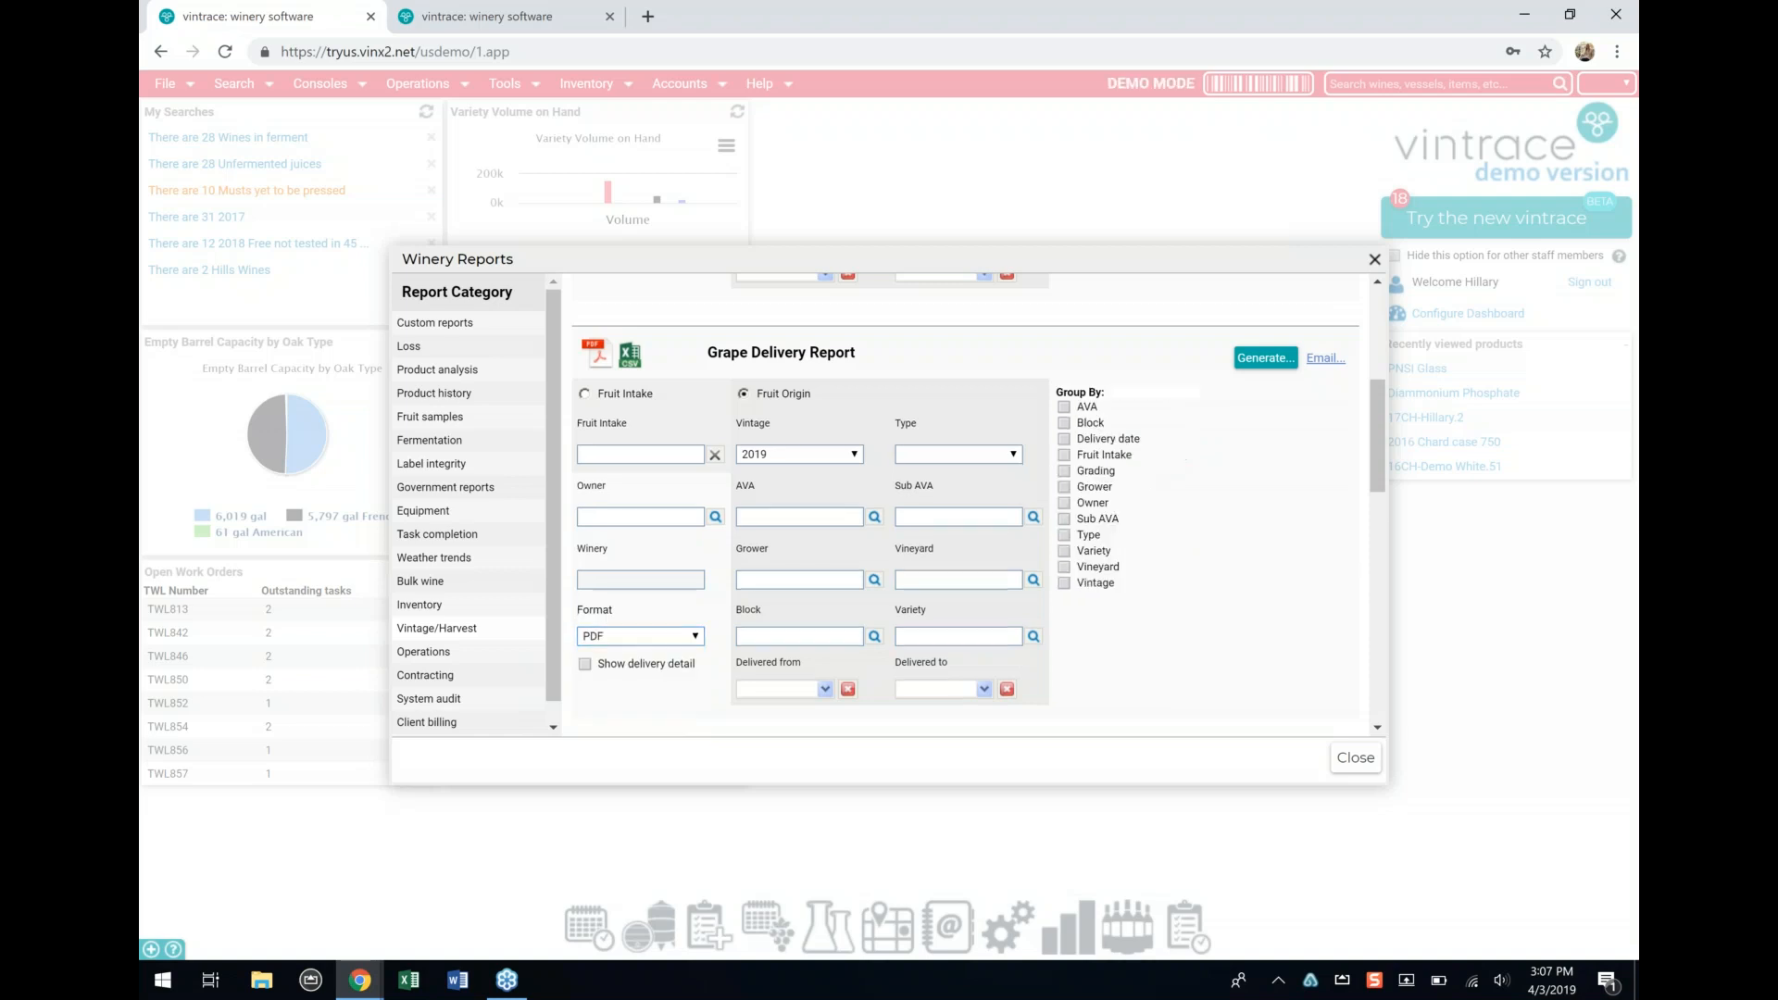
click(1278, 363)
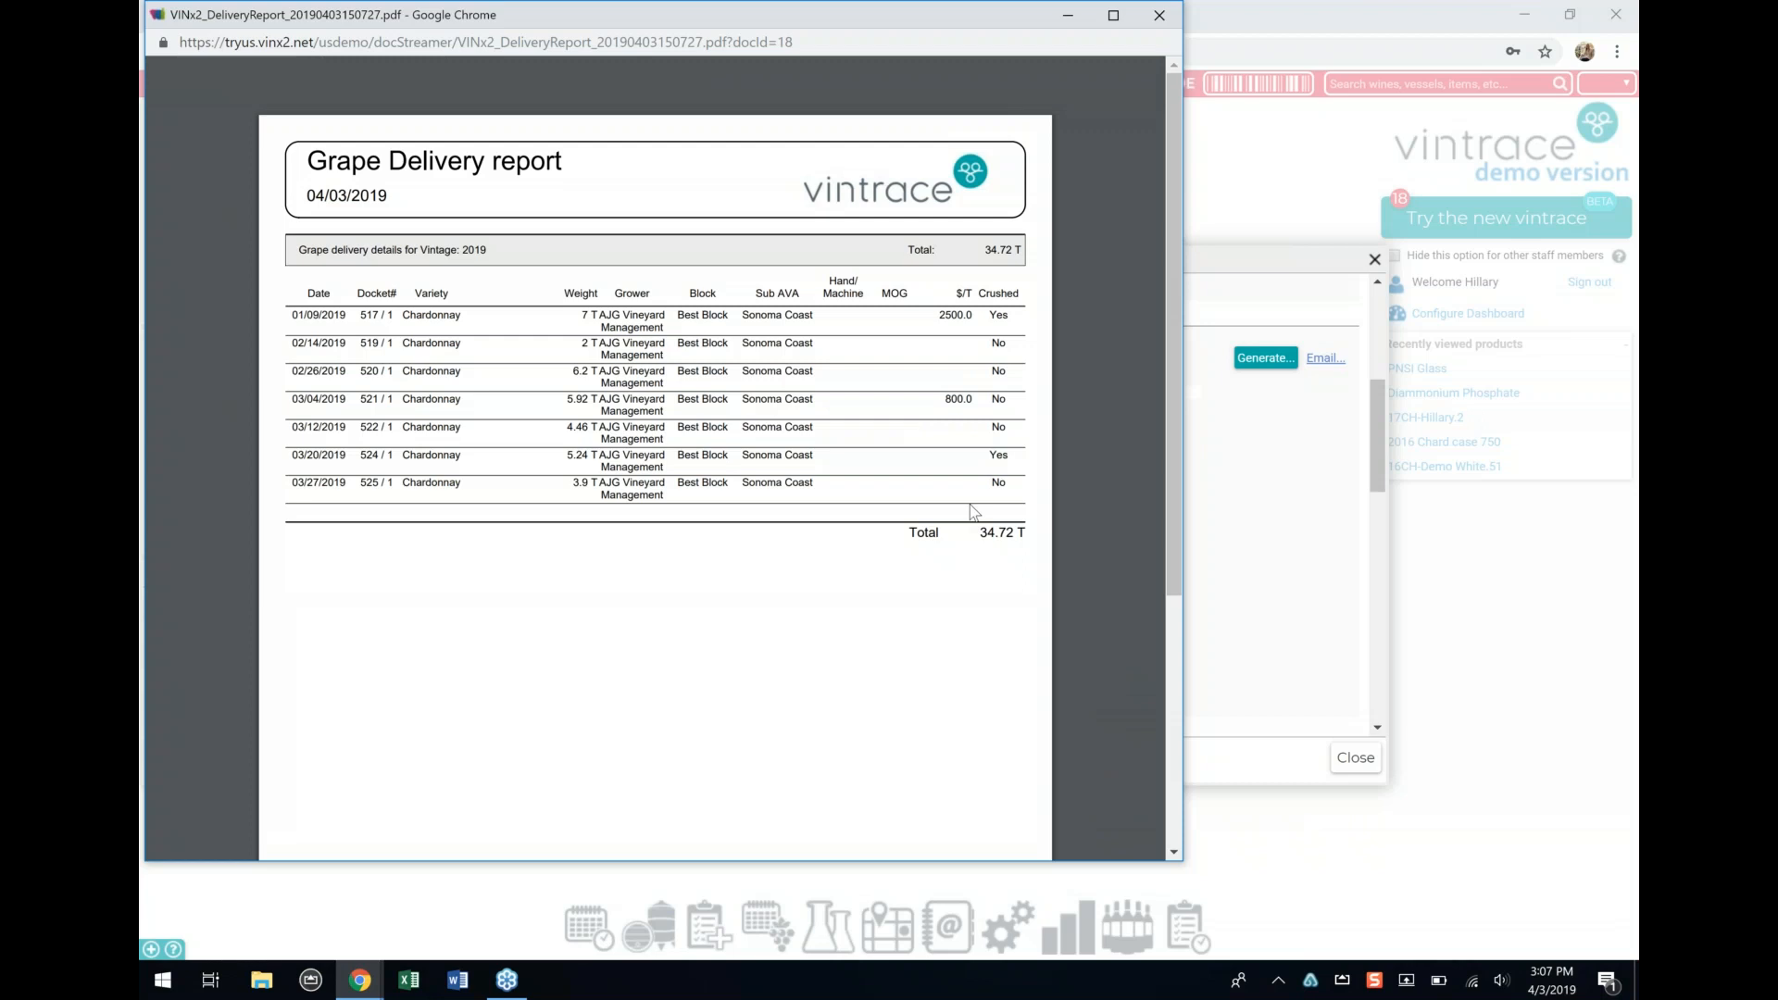
click(1166, 17)
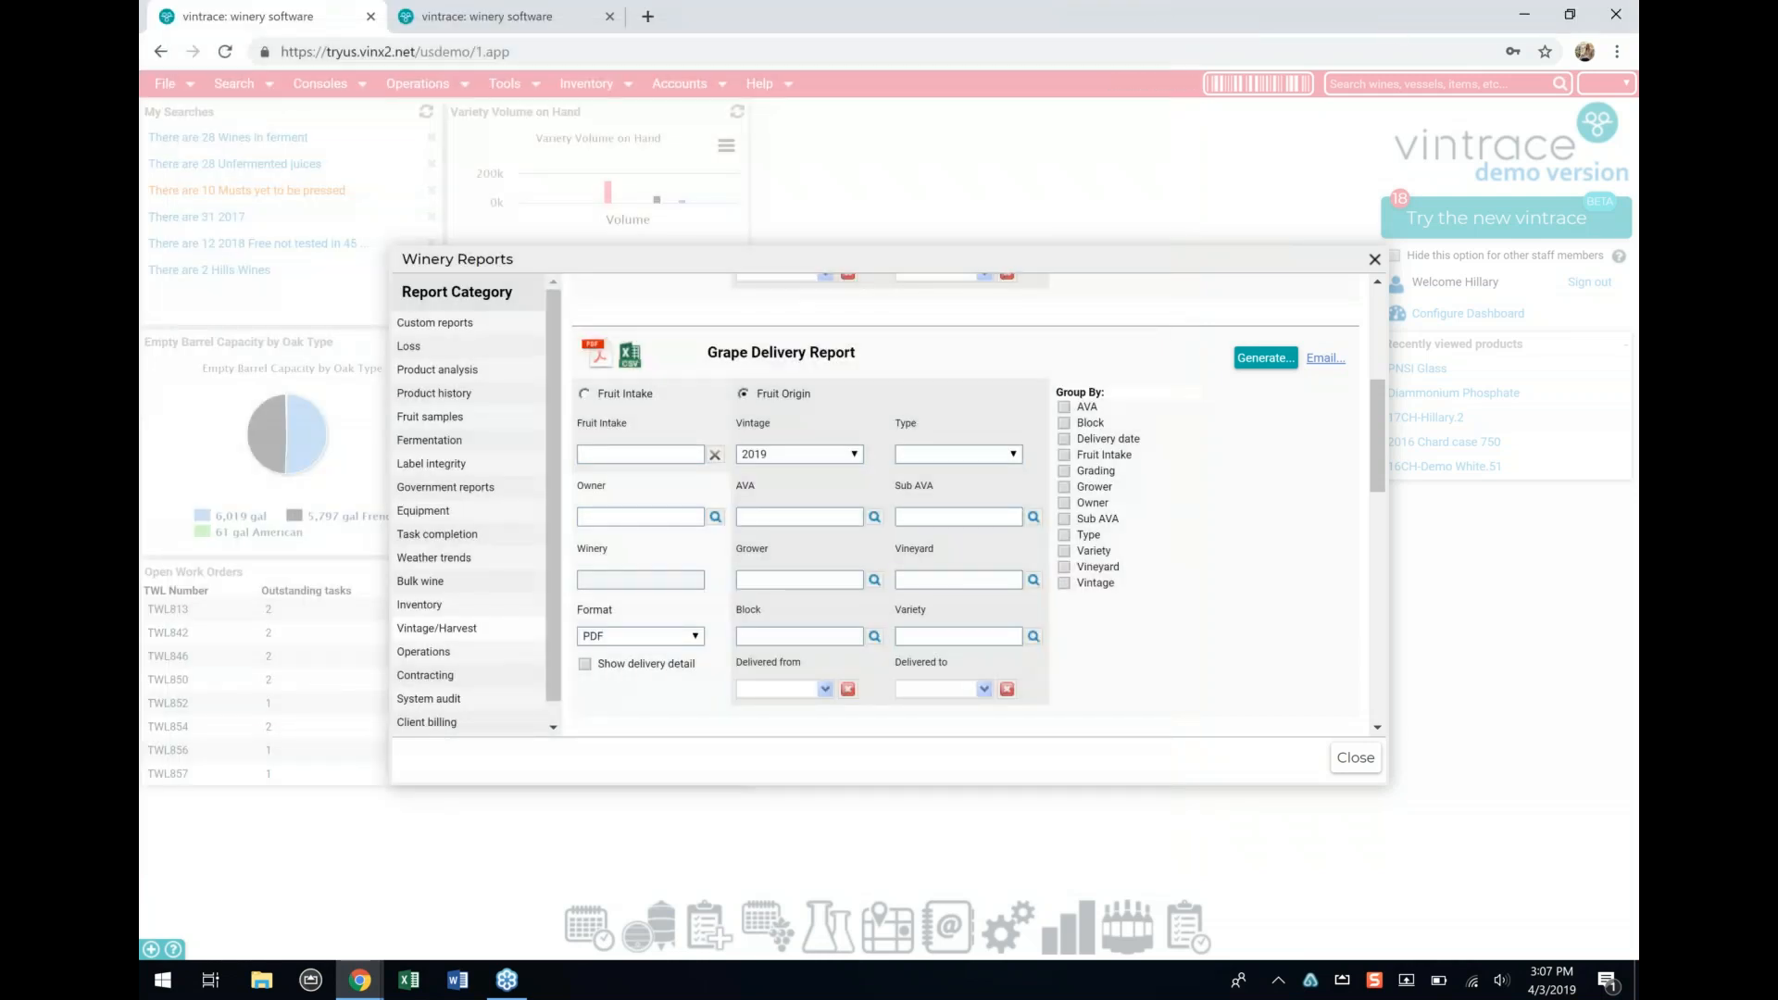
click(1374, 260)
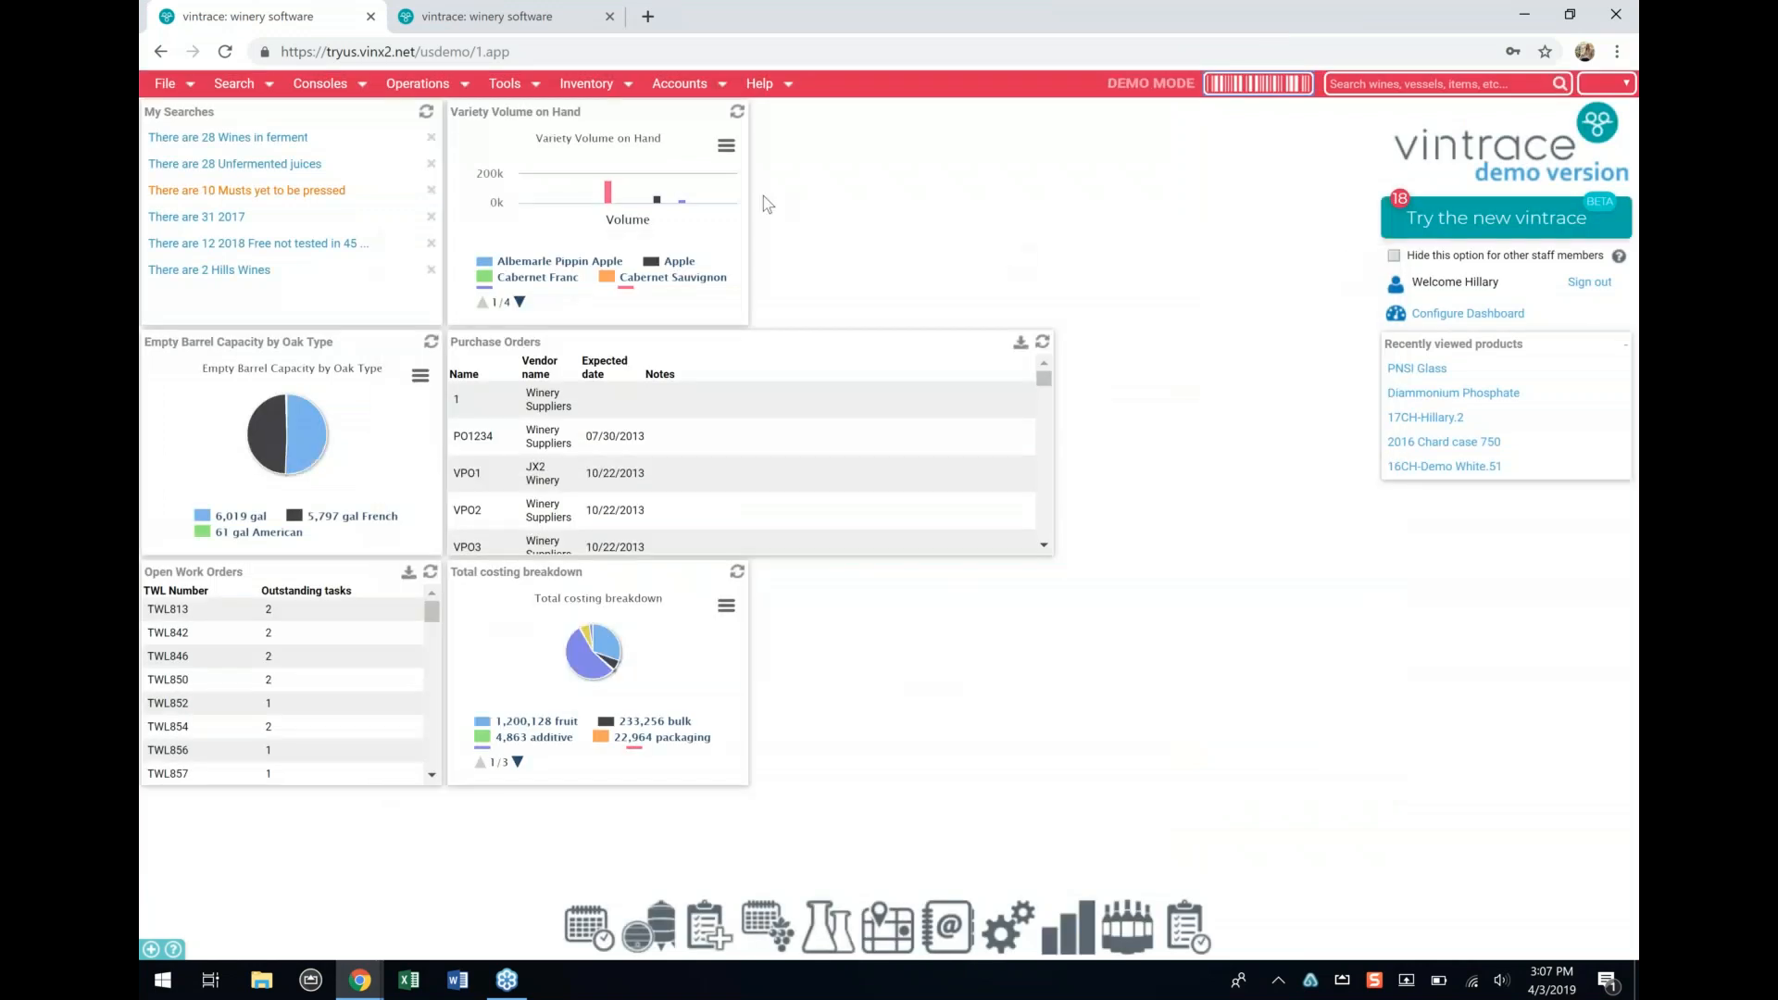
Step: Open a new bulk intake, view the cost unit options in its costing details, and discard the intake
click(428, 86)
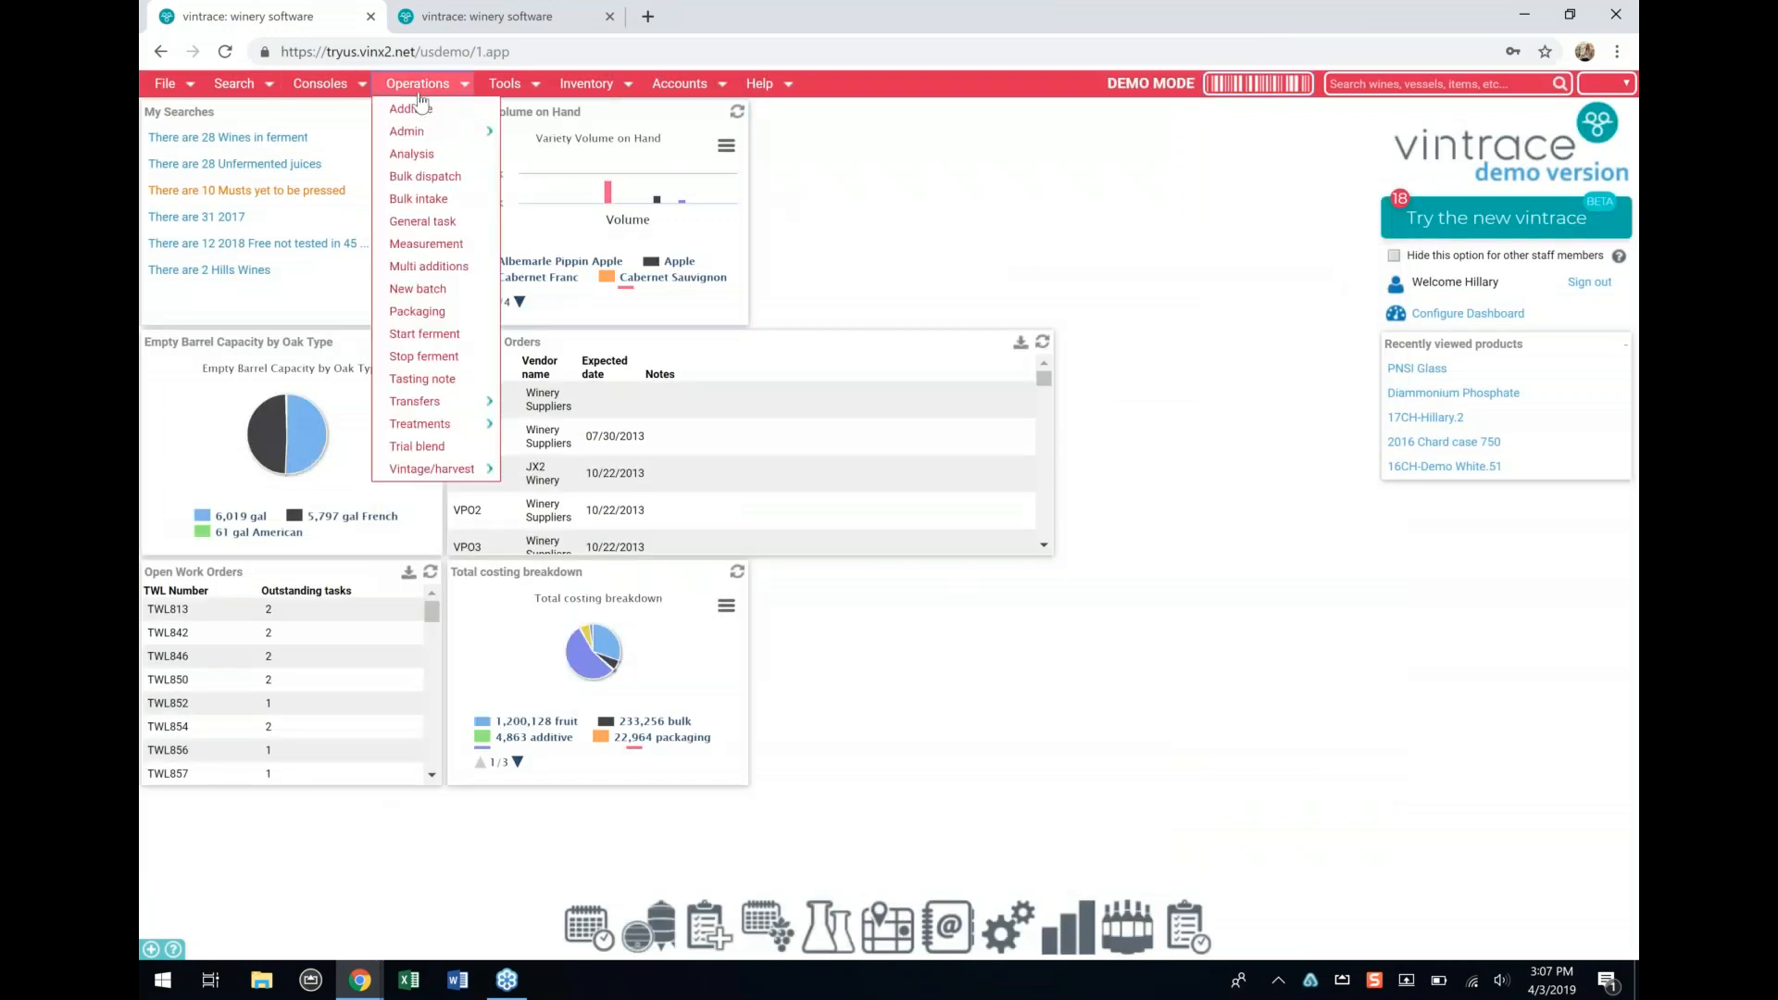
click(440, 200)
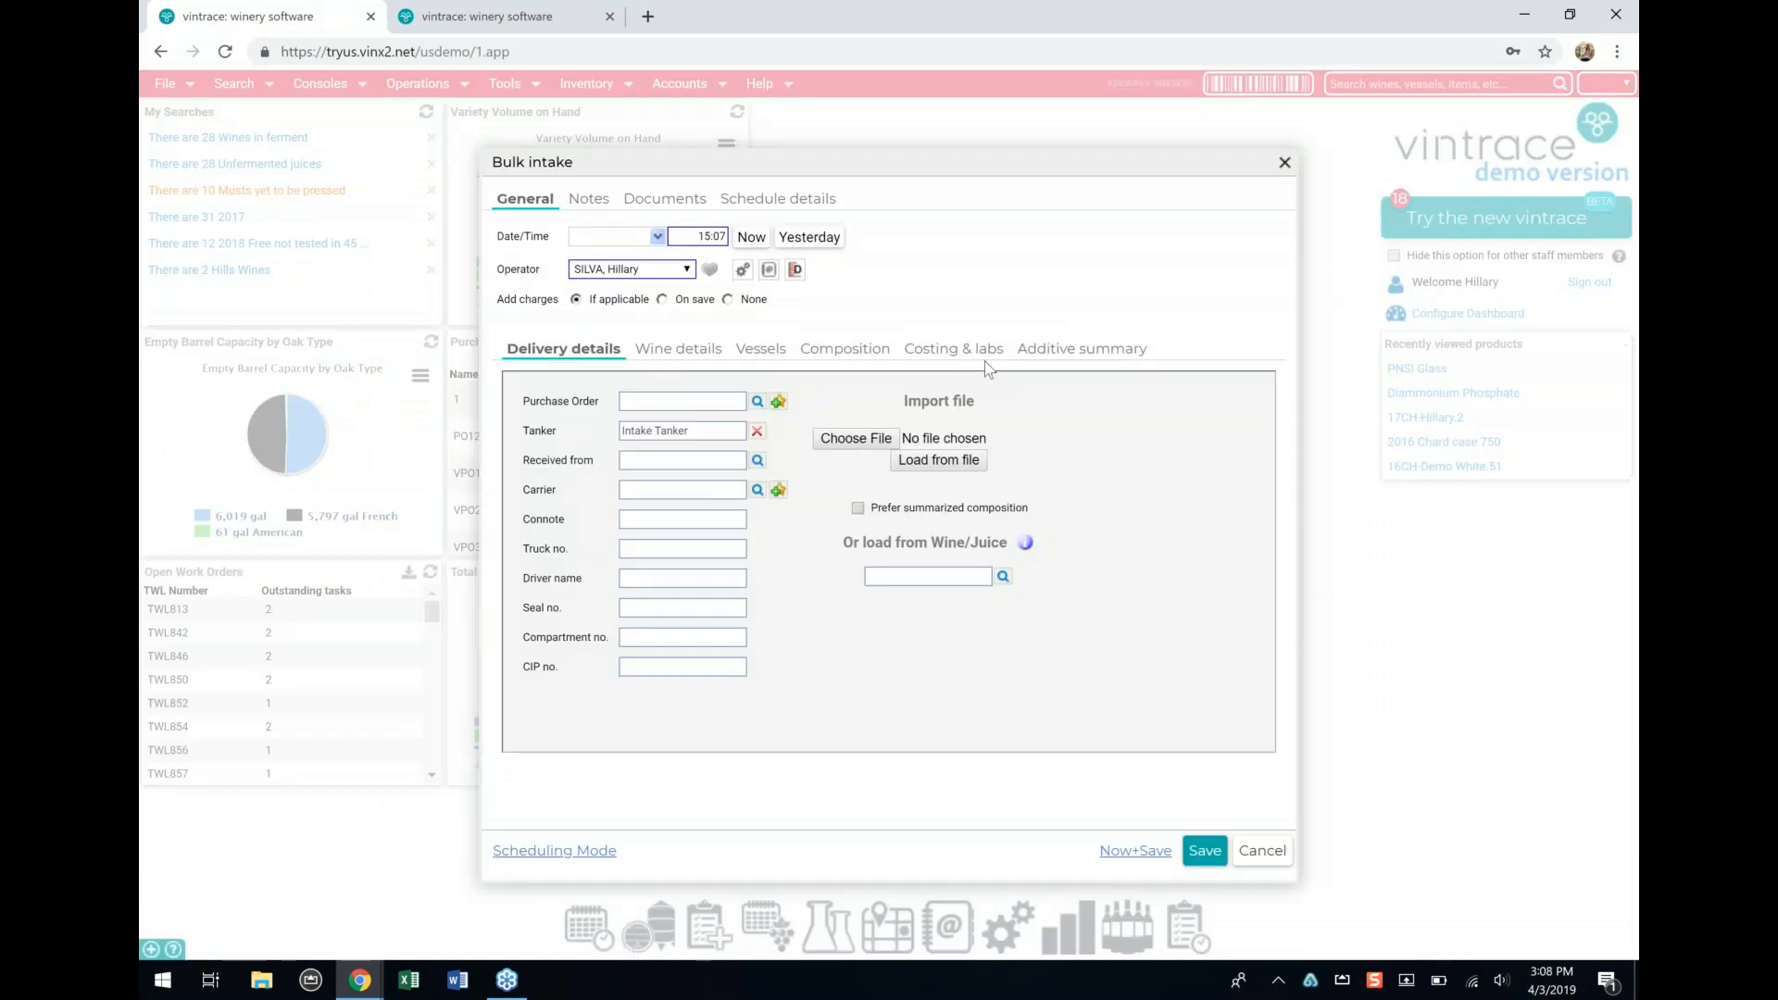
click(954, 349)
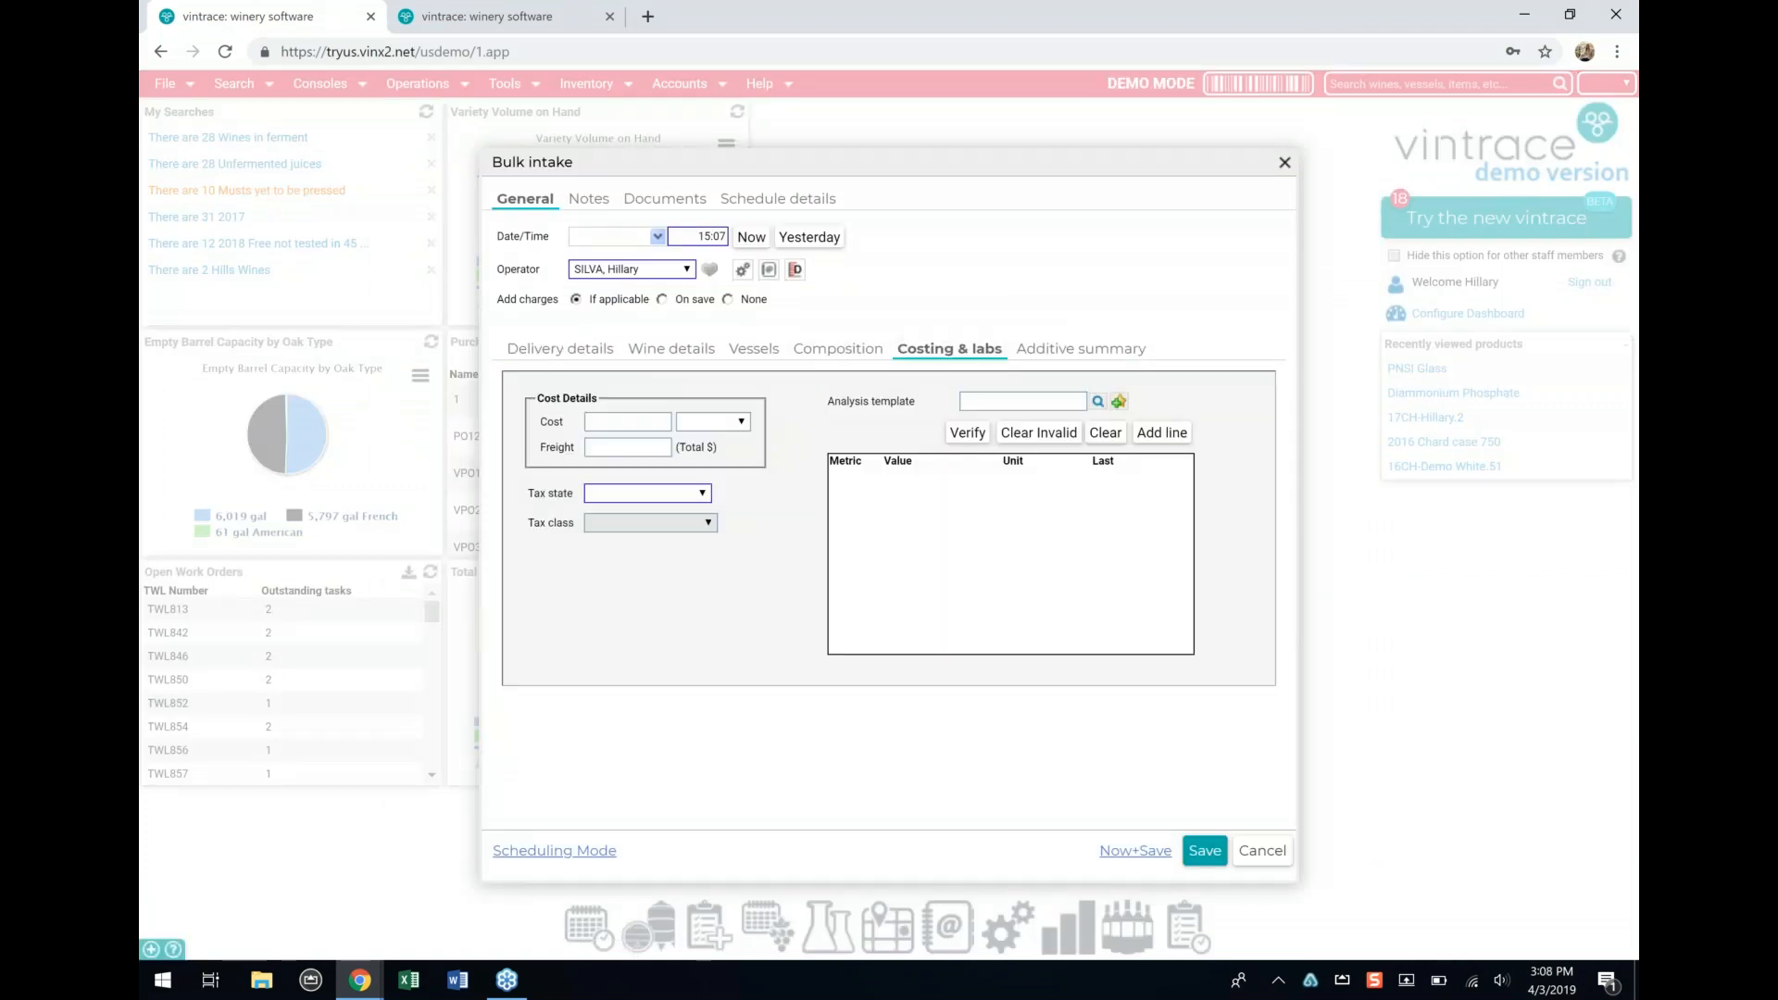
click(615, 422)
click(741, 422)
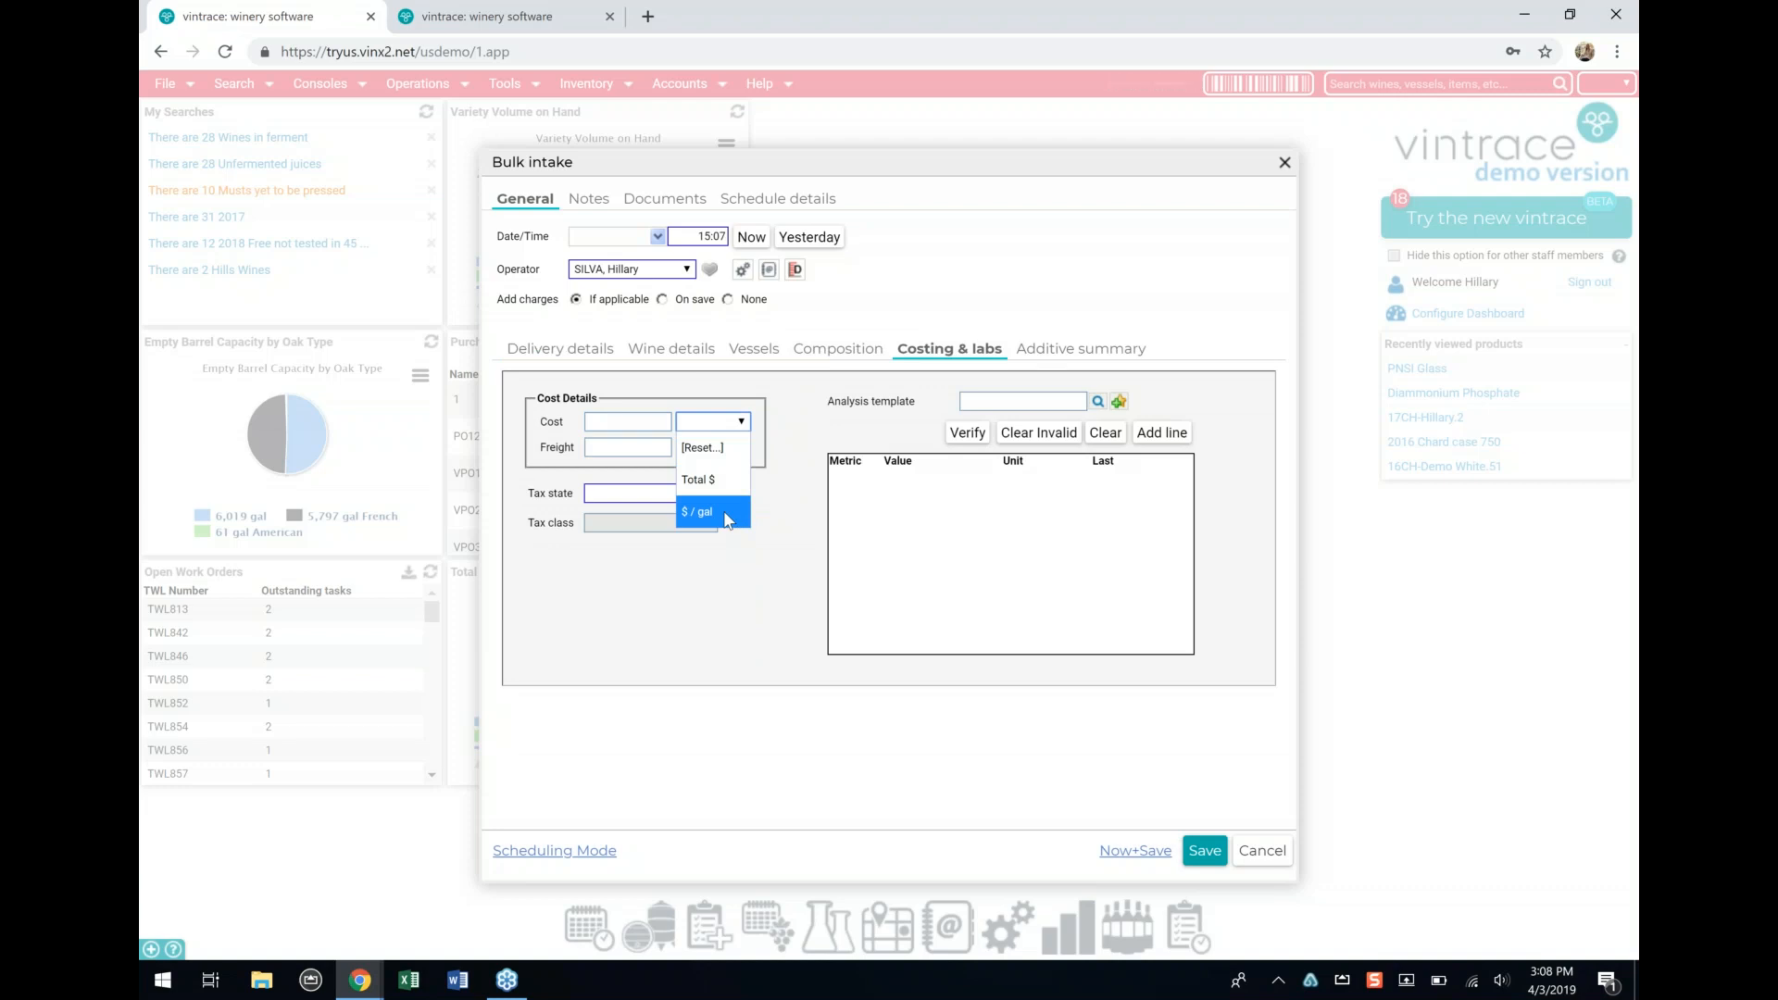
click(783, 603)
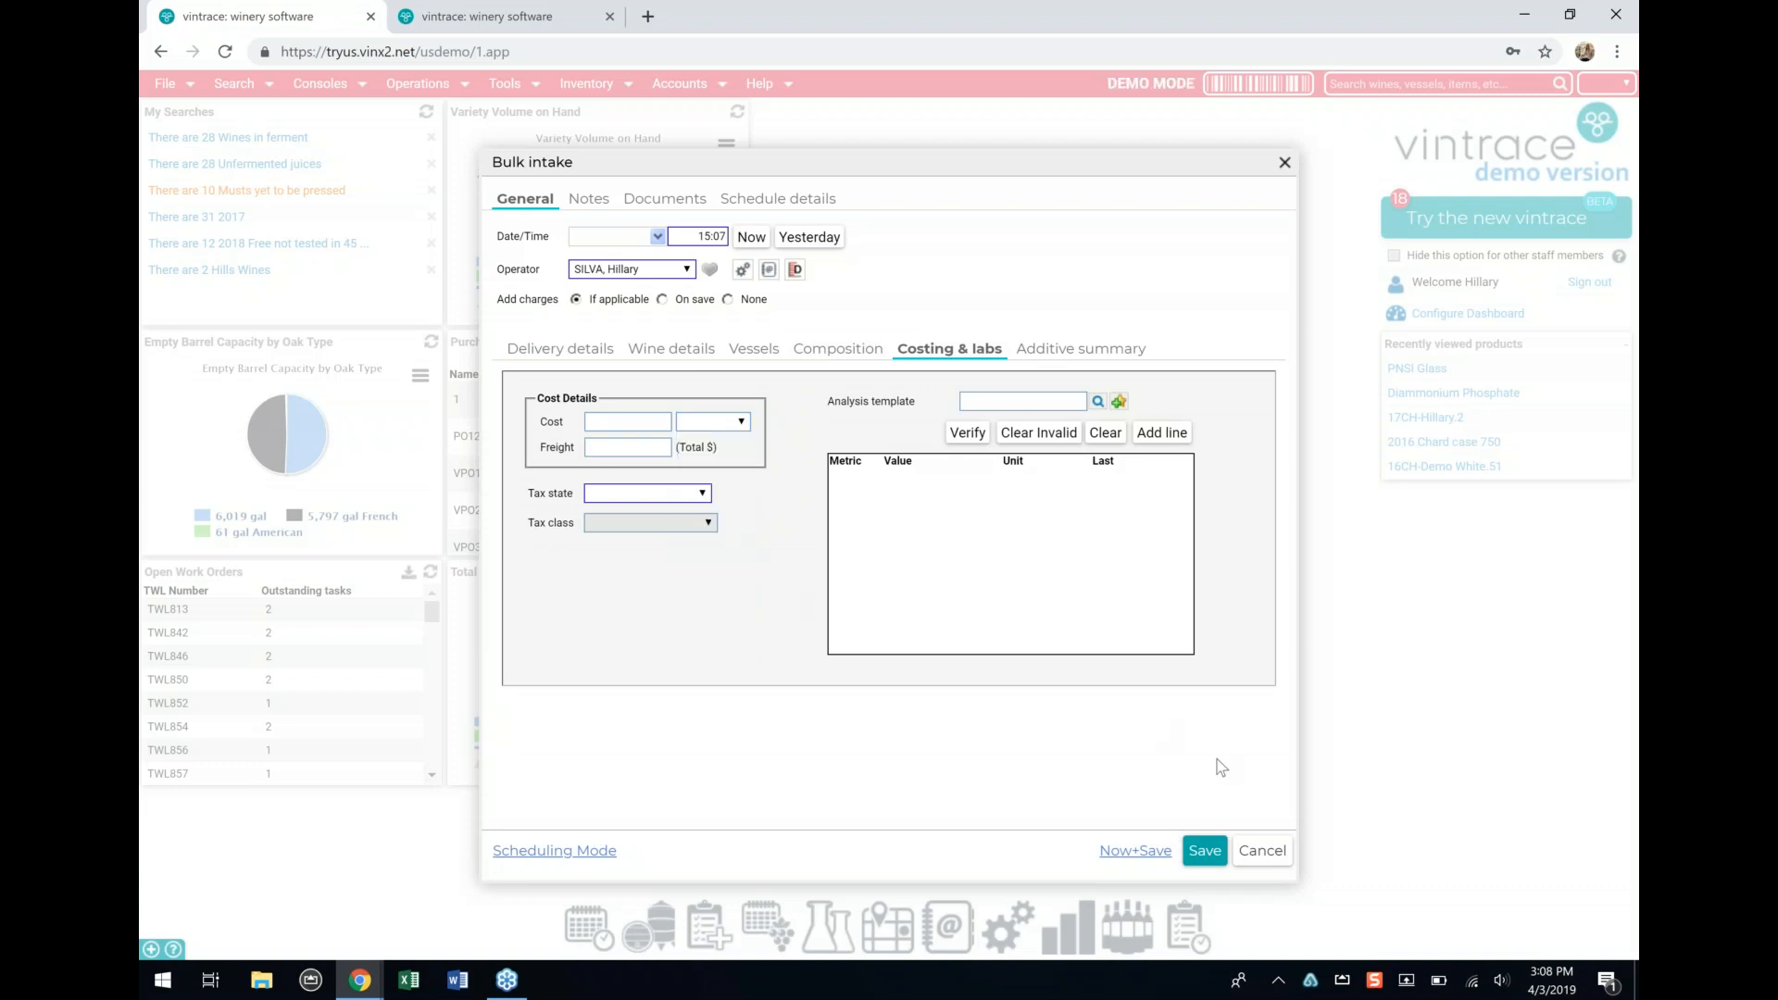
click(1265, 852)
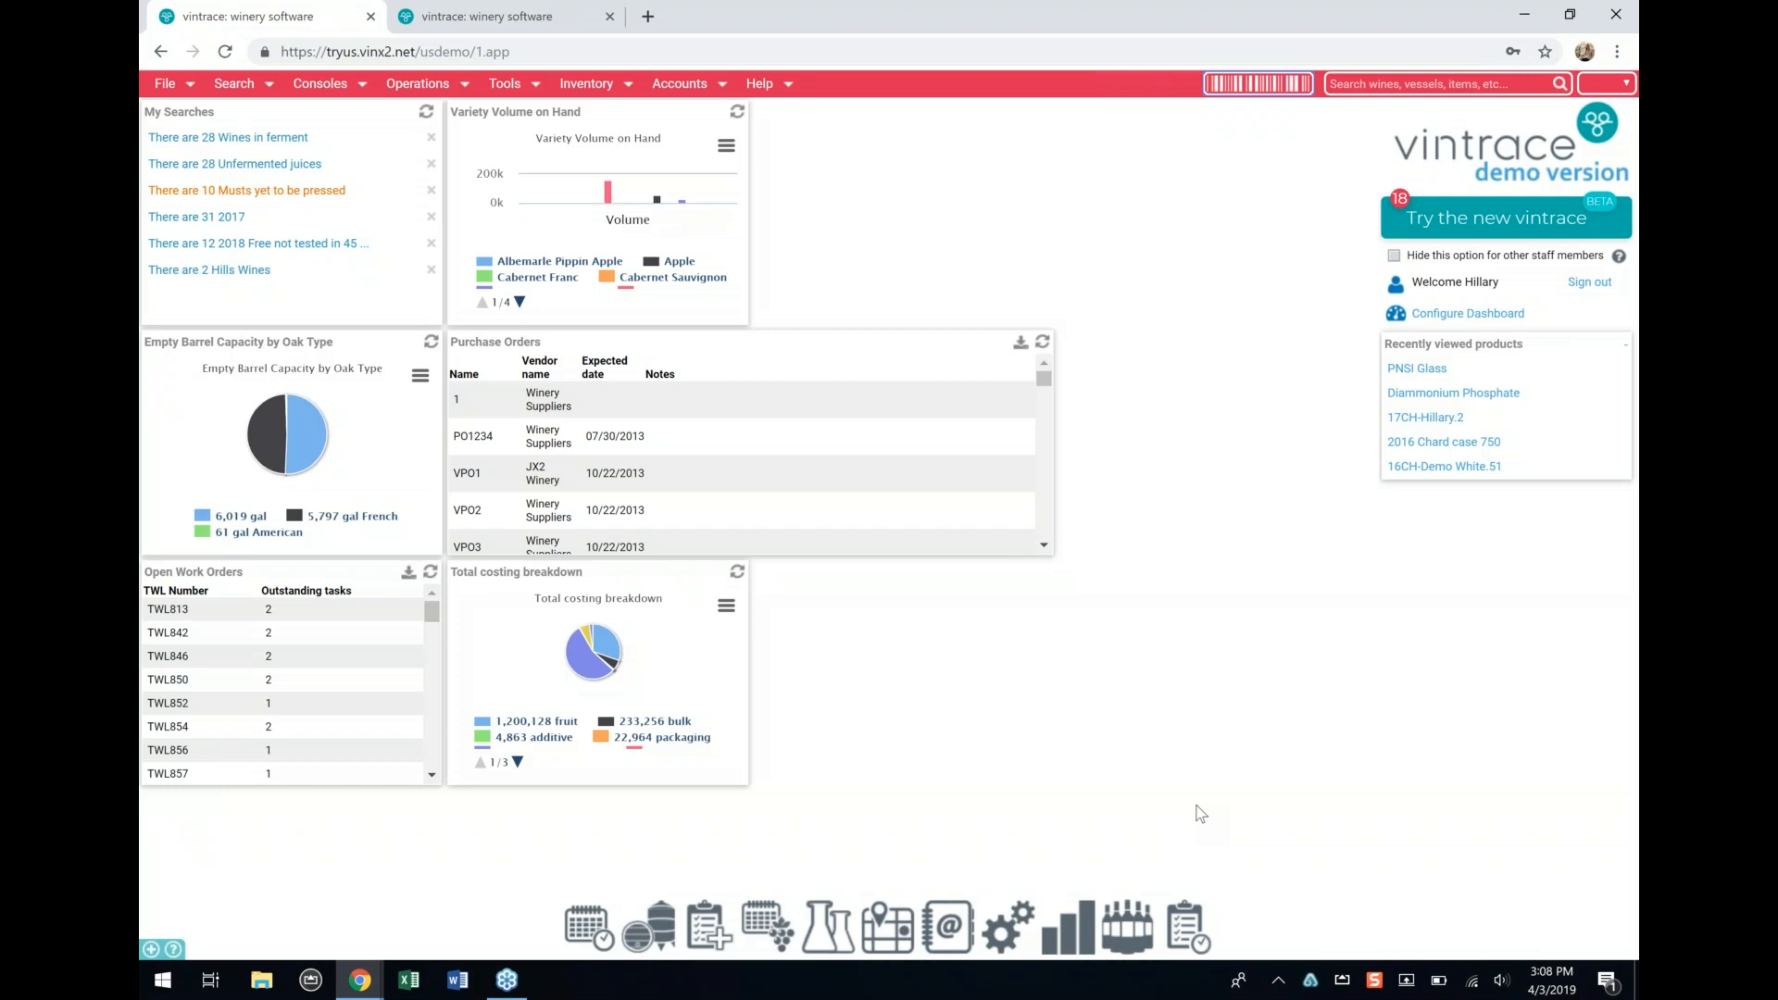
Step: Run the cost report for product 17CH-Hillary, review its cost breakdown and detail lines, and close the report and the product overview
click(1418, 419)
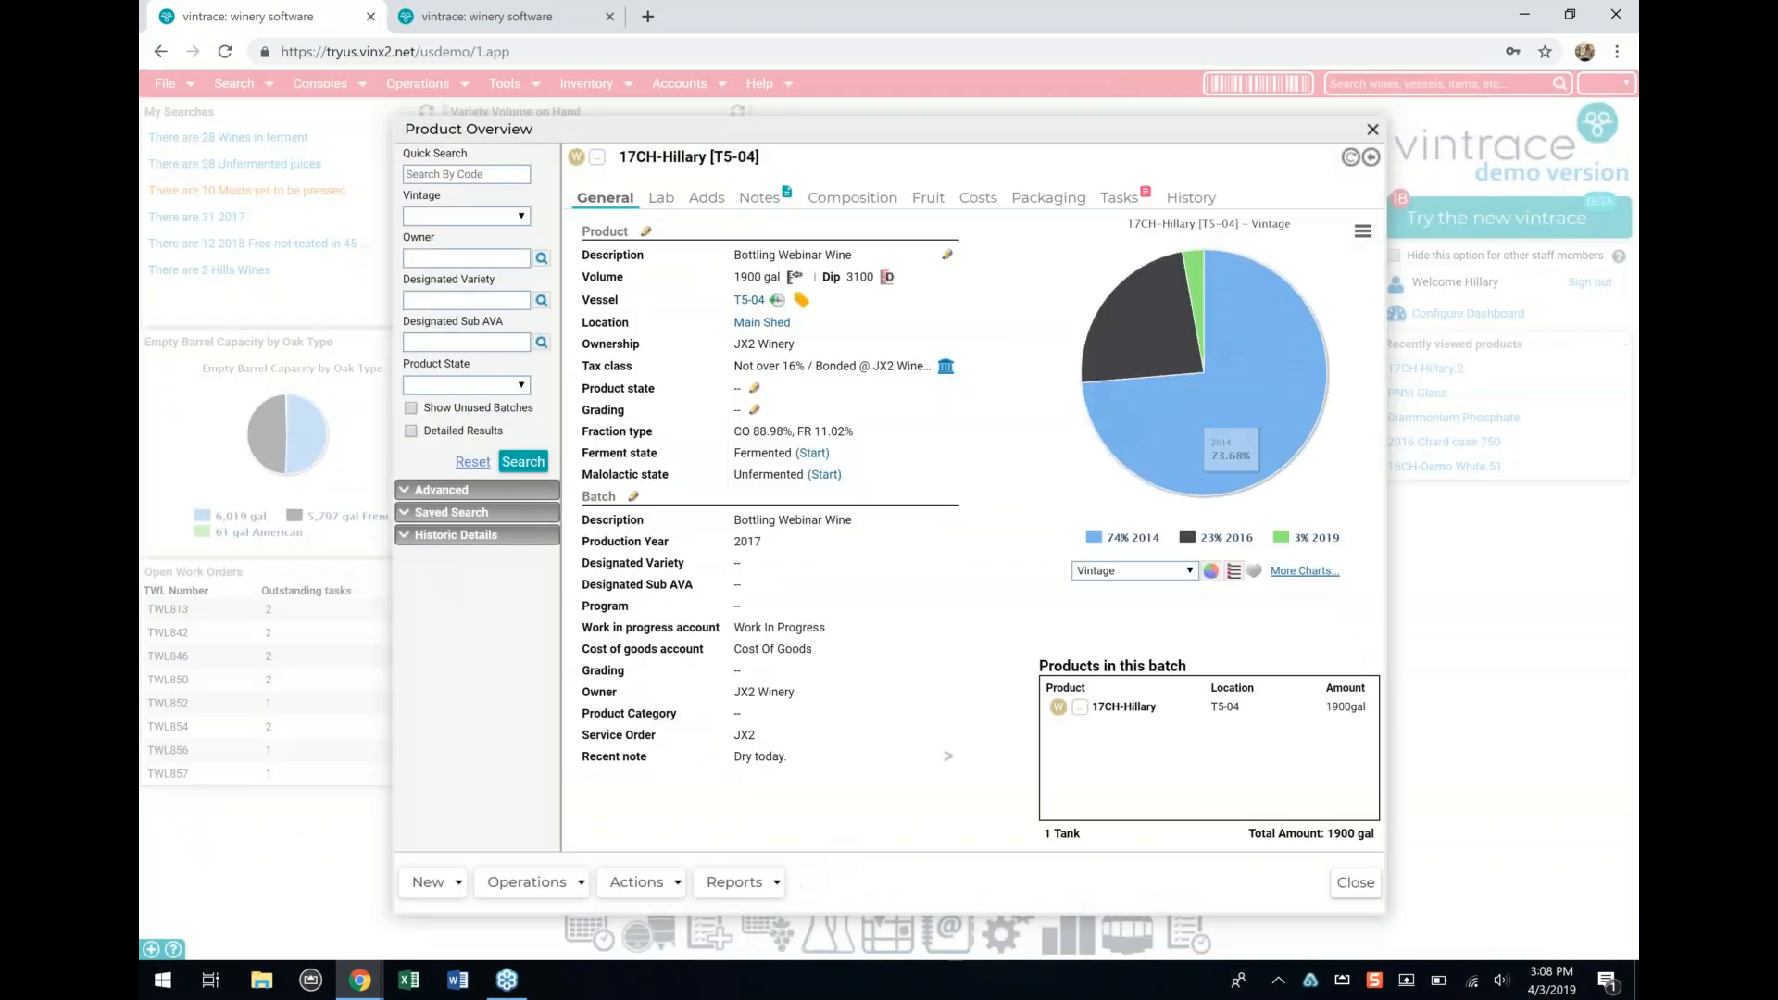
click(732, 882)
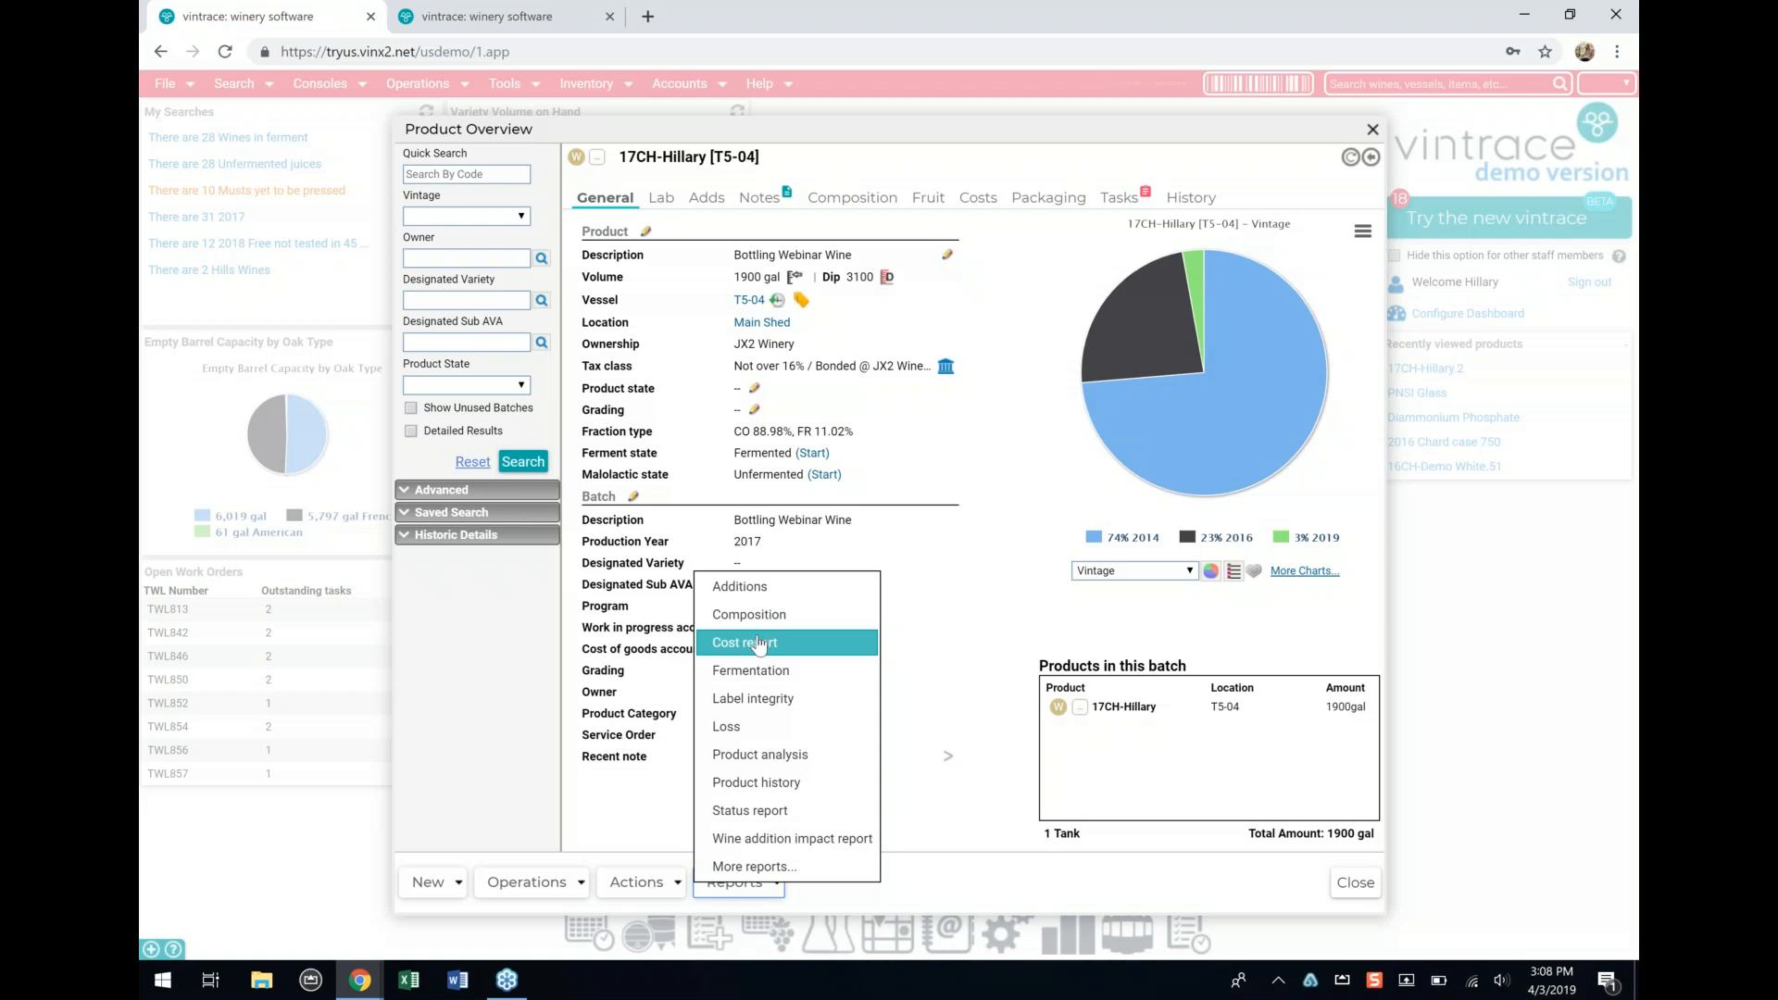
click(745, 643)
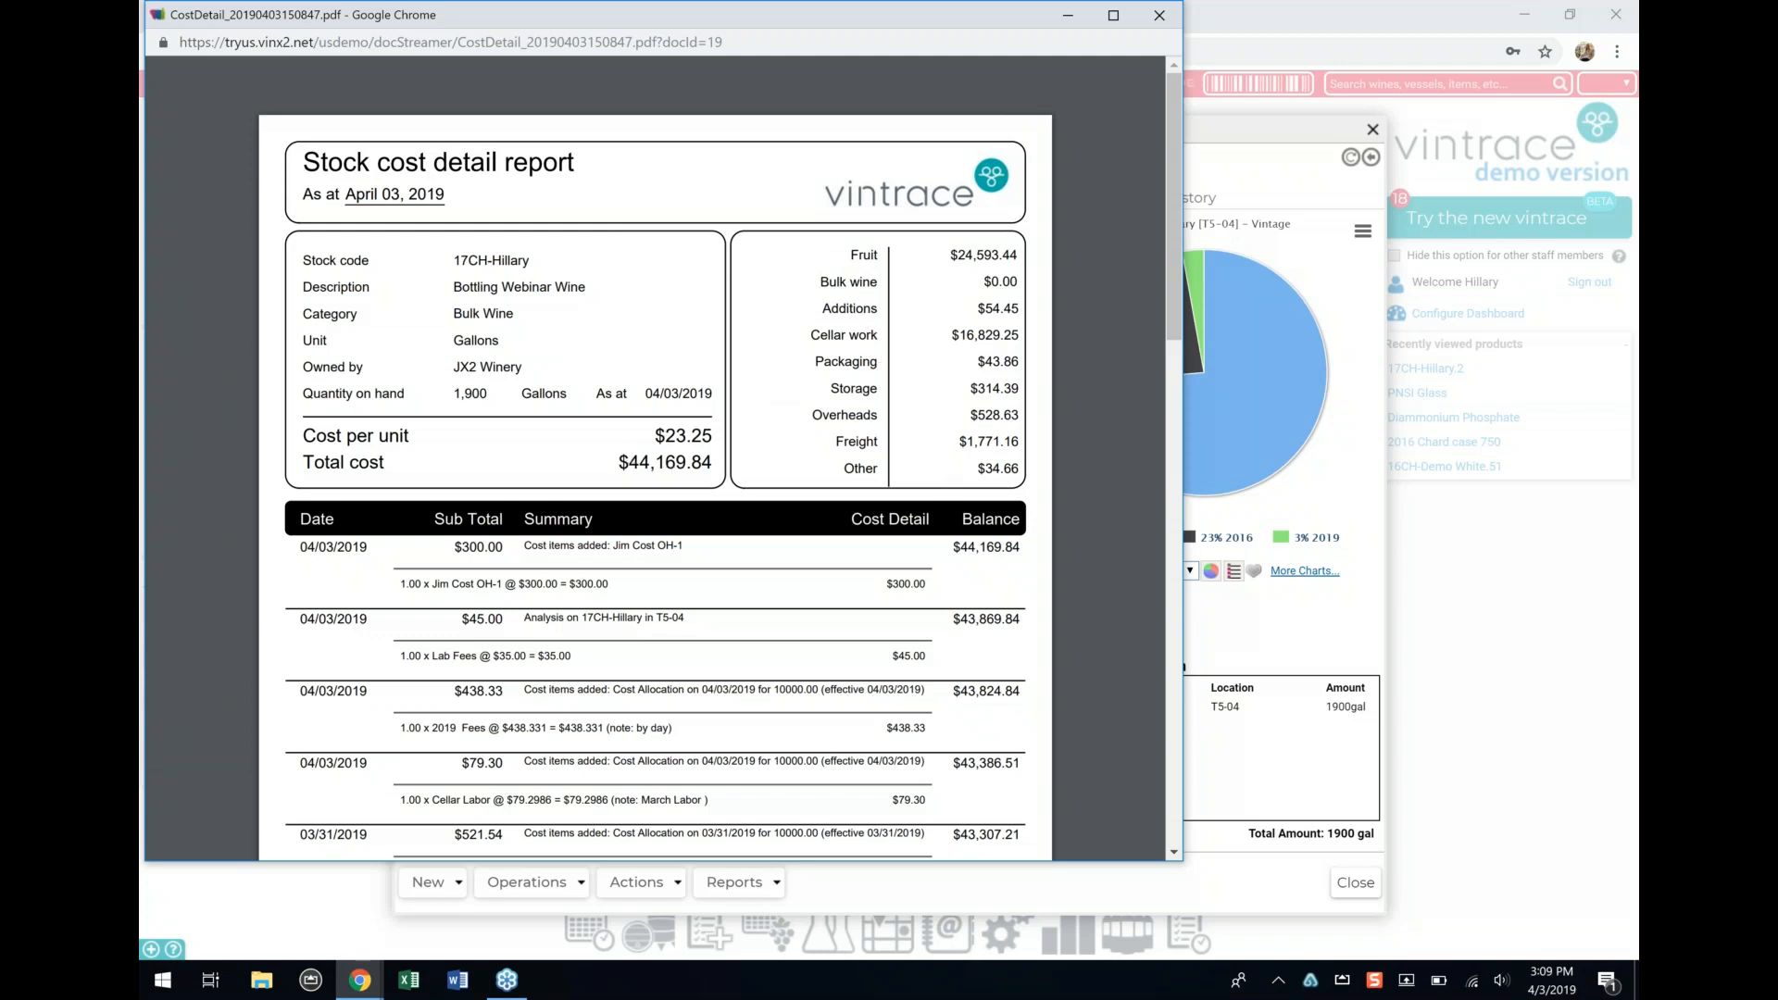
scroll(853, 673, down, 4)
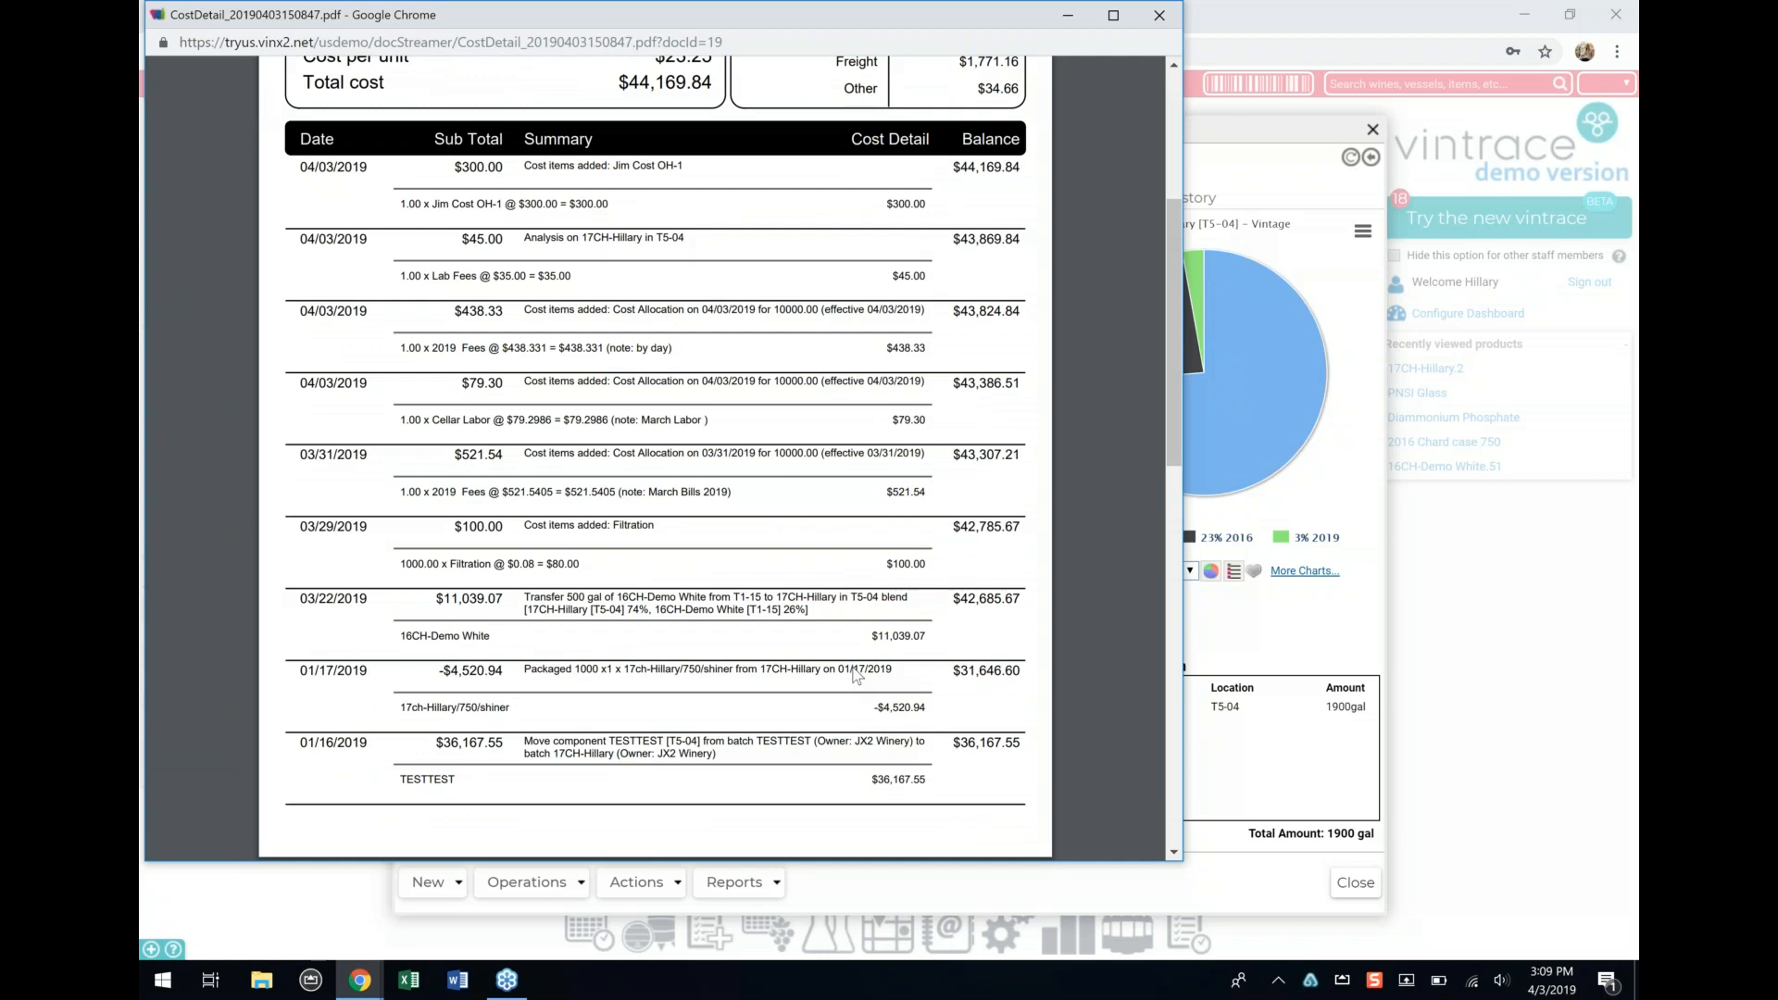
scroll(895, 368, up, 4)
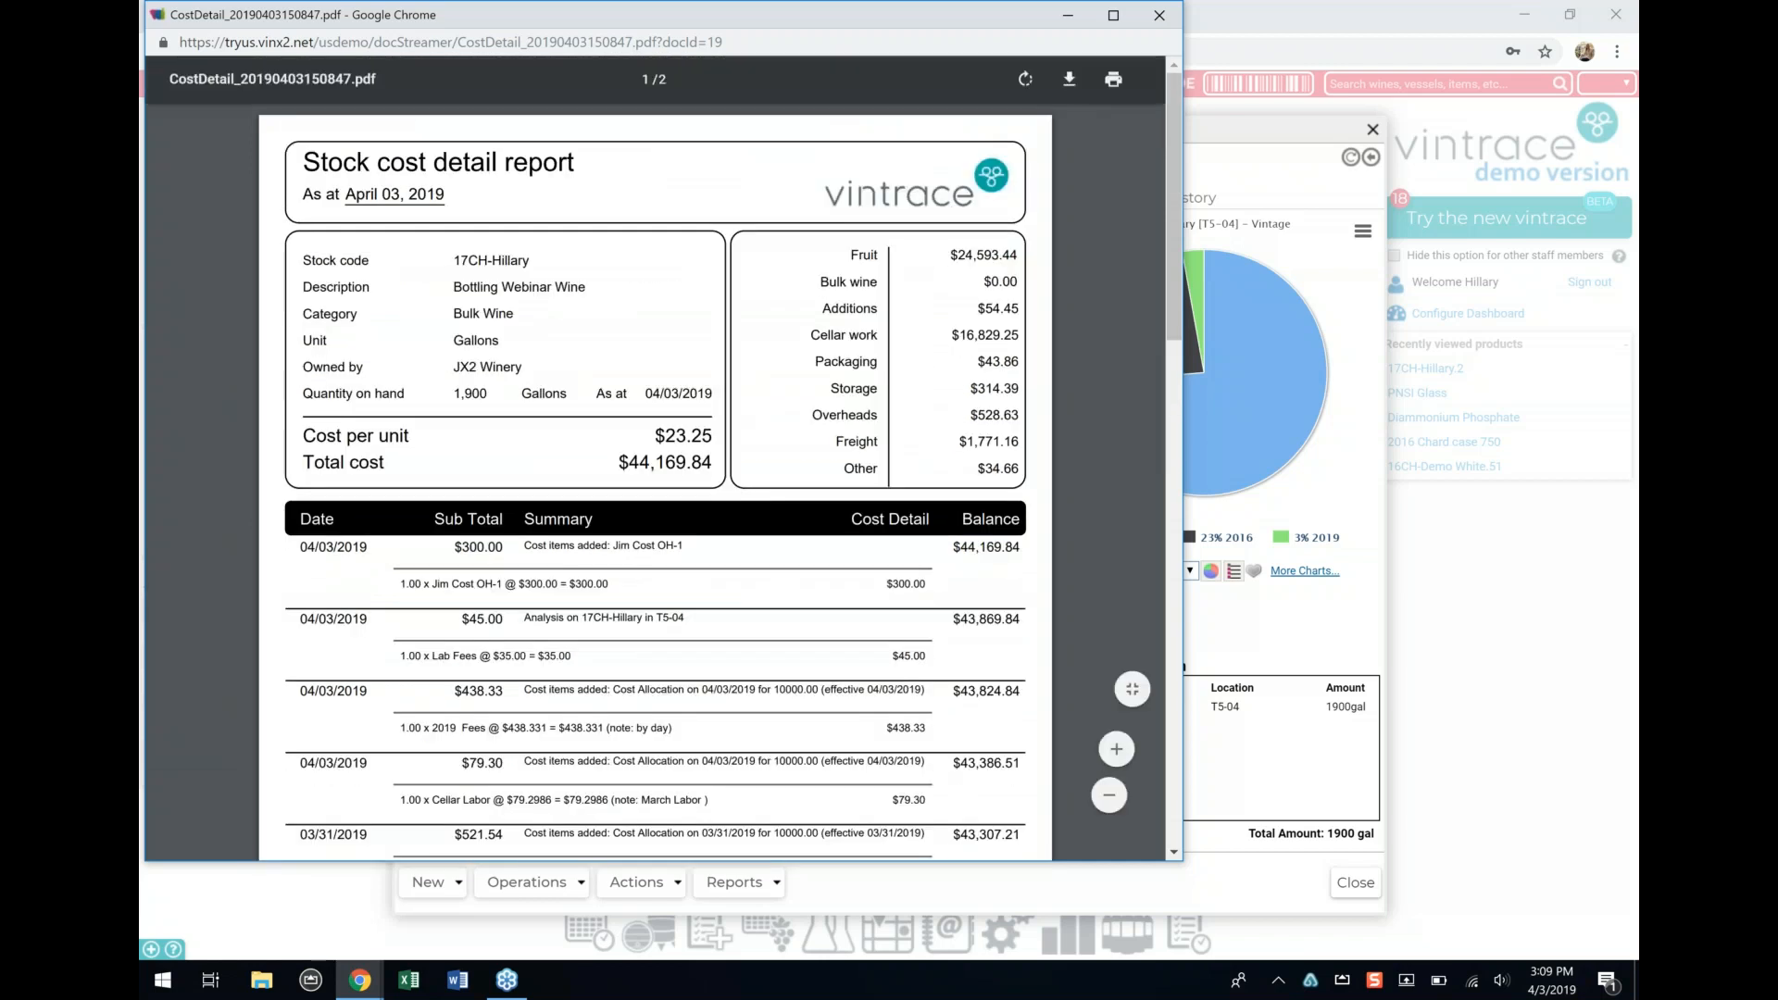
click(1159, 15)
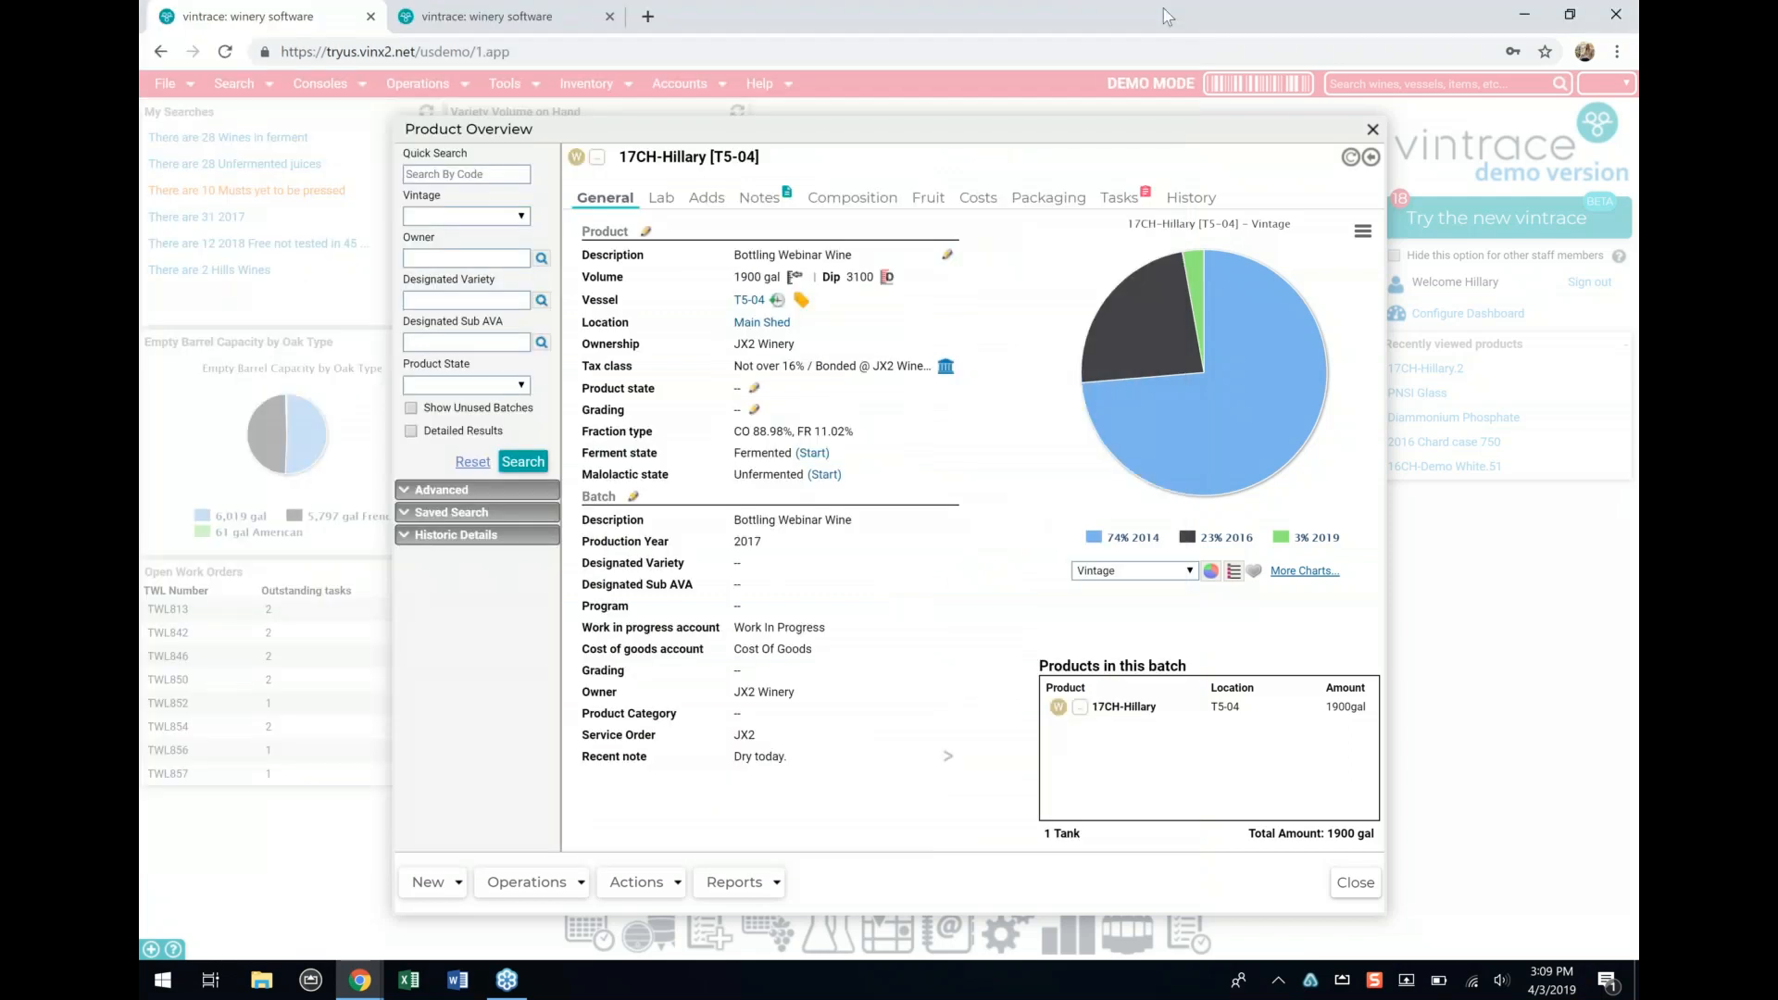
click(756, 885)
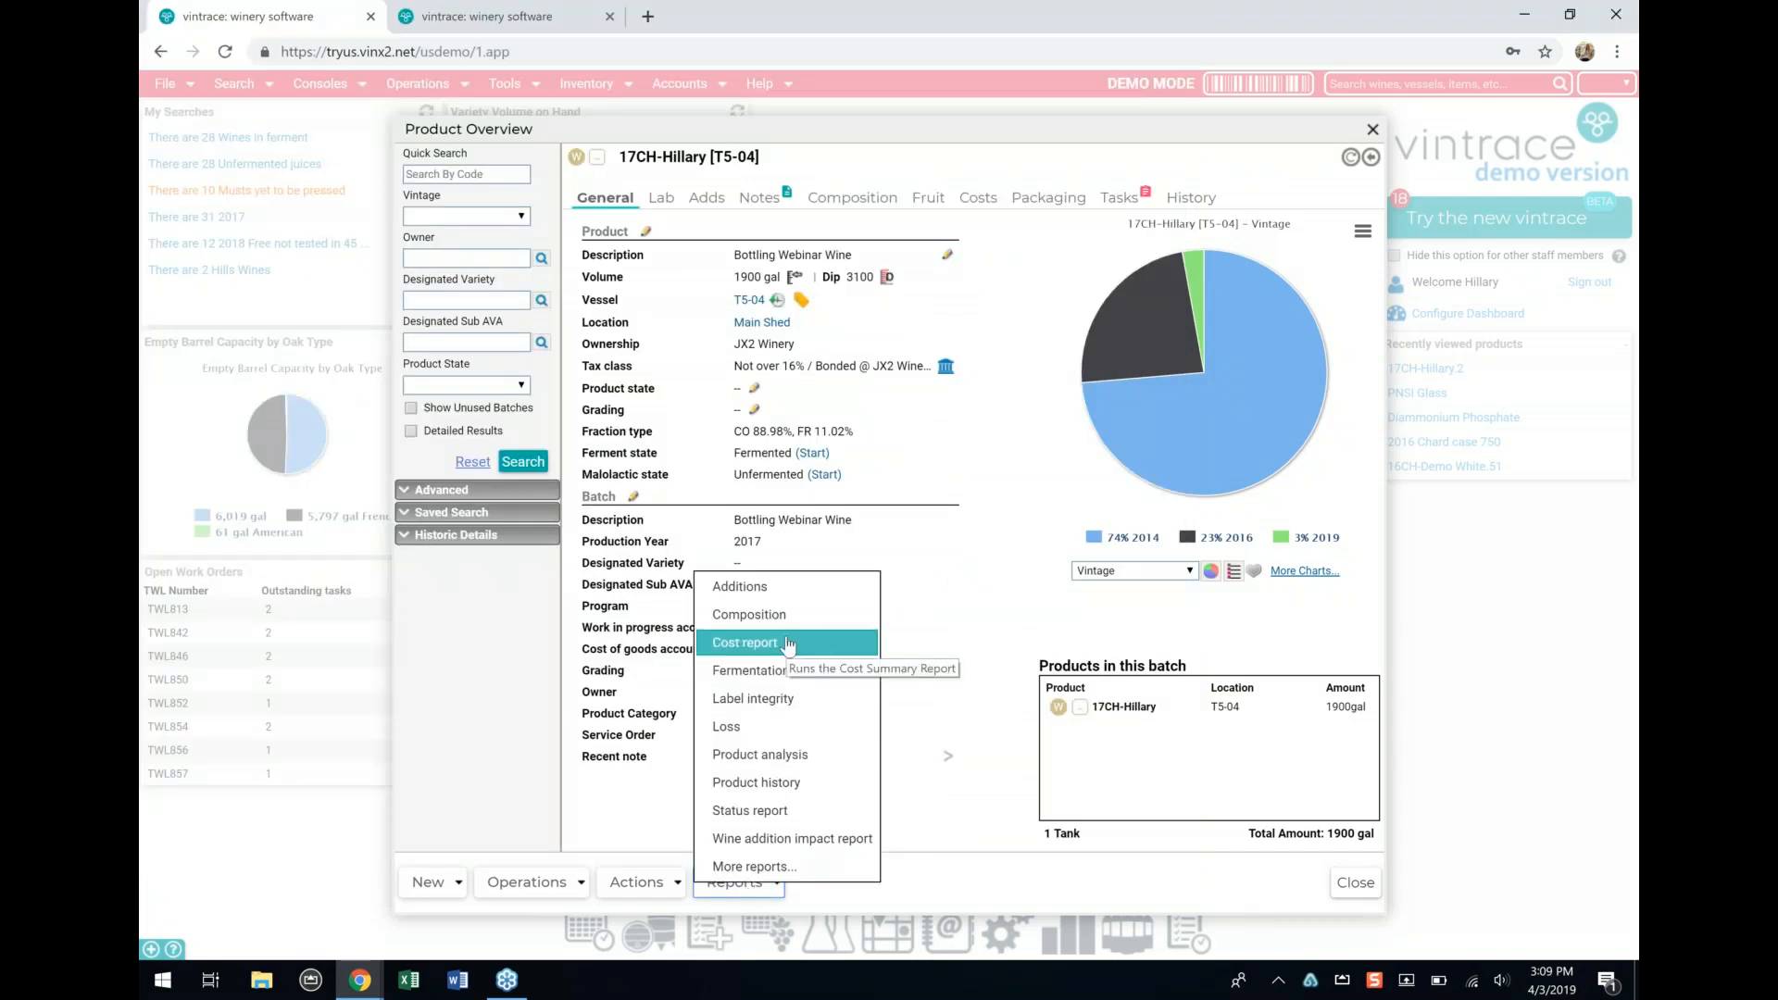
click(1370, 898)
click(1371, 895)
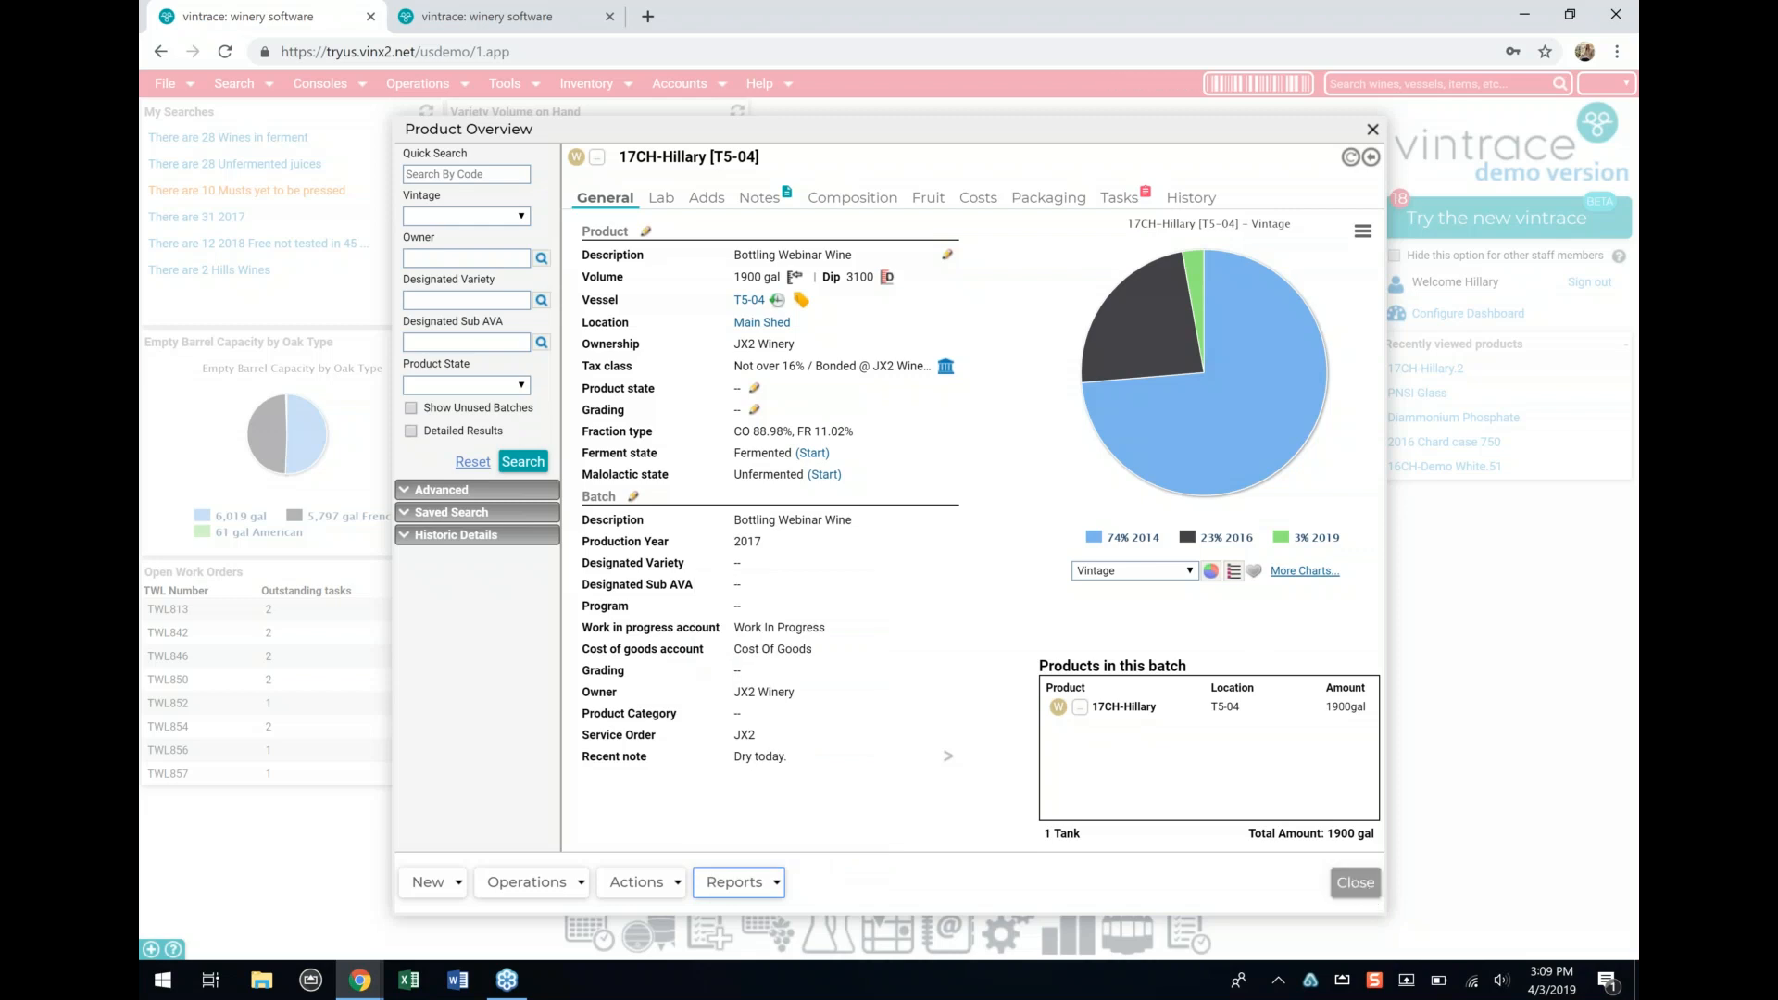
Step: Generate the Inventory stock report in CSV format with Breakout costing enabled and the Packaging category included
click(1075, 931)
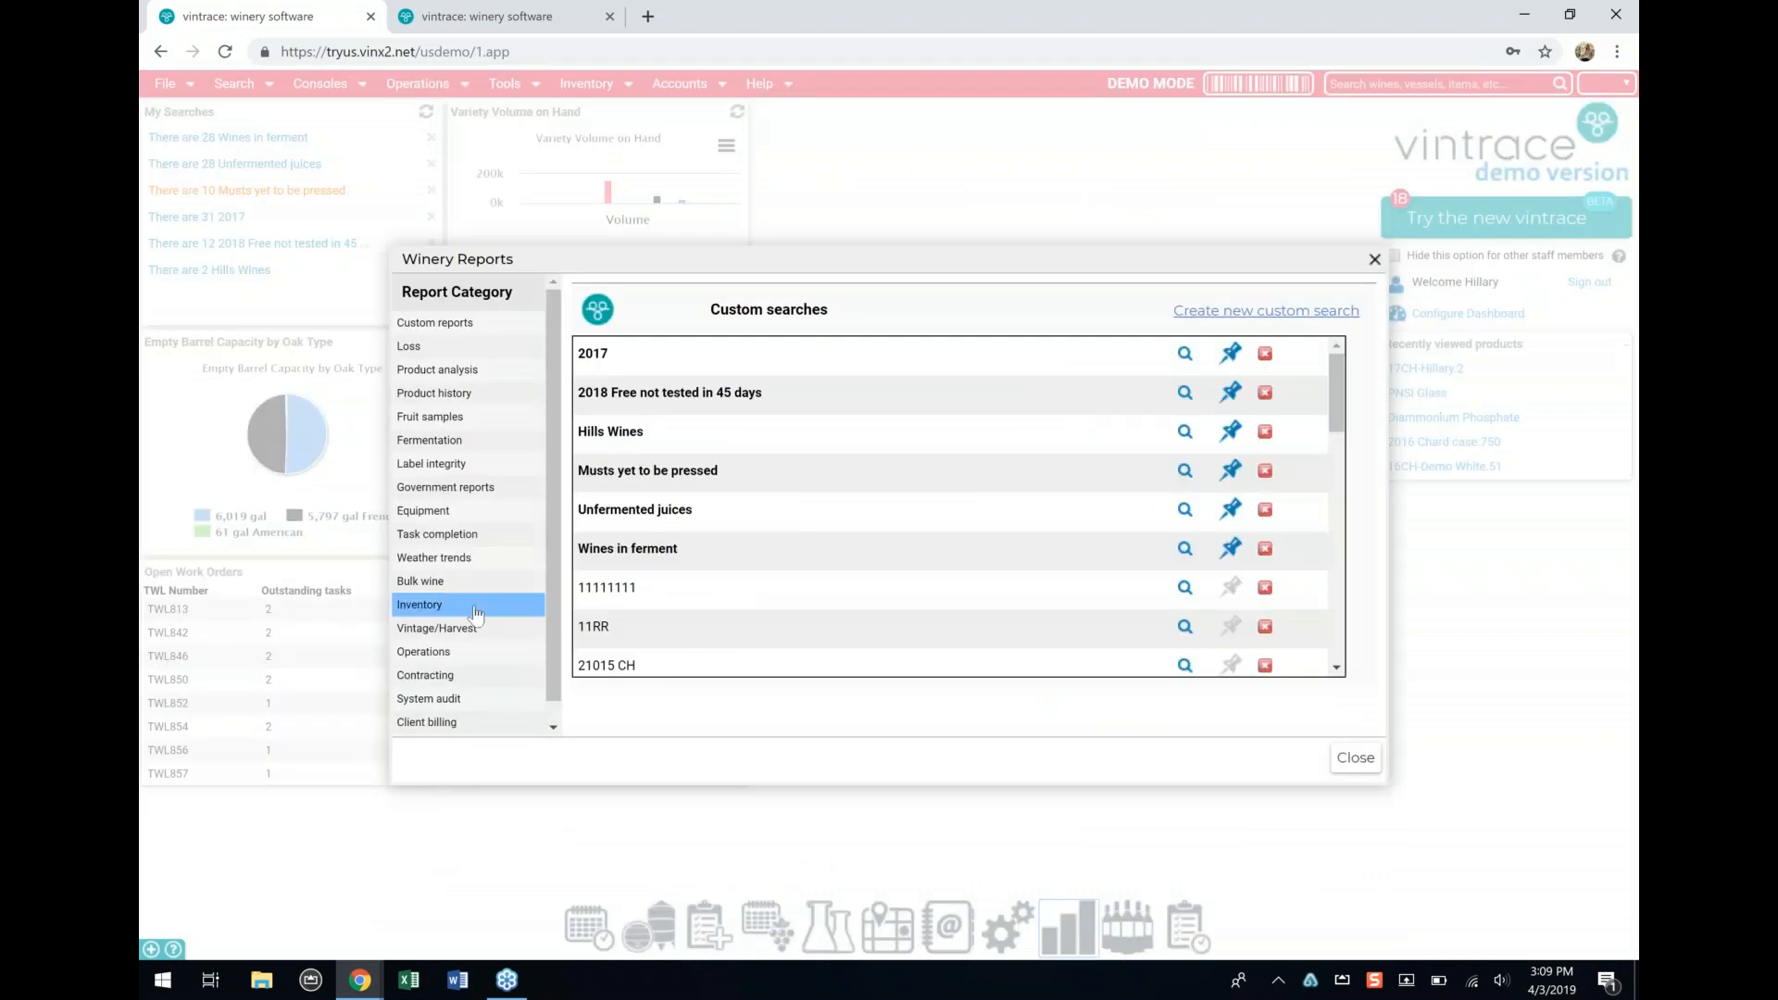
click(476, 609)
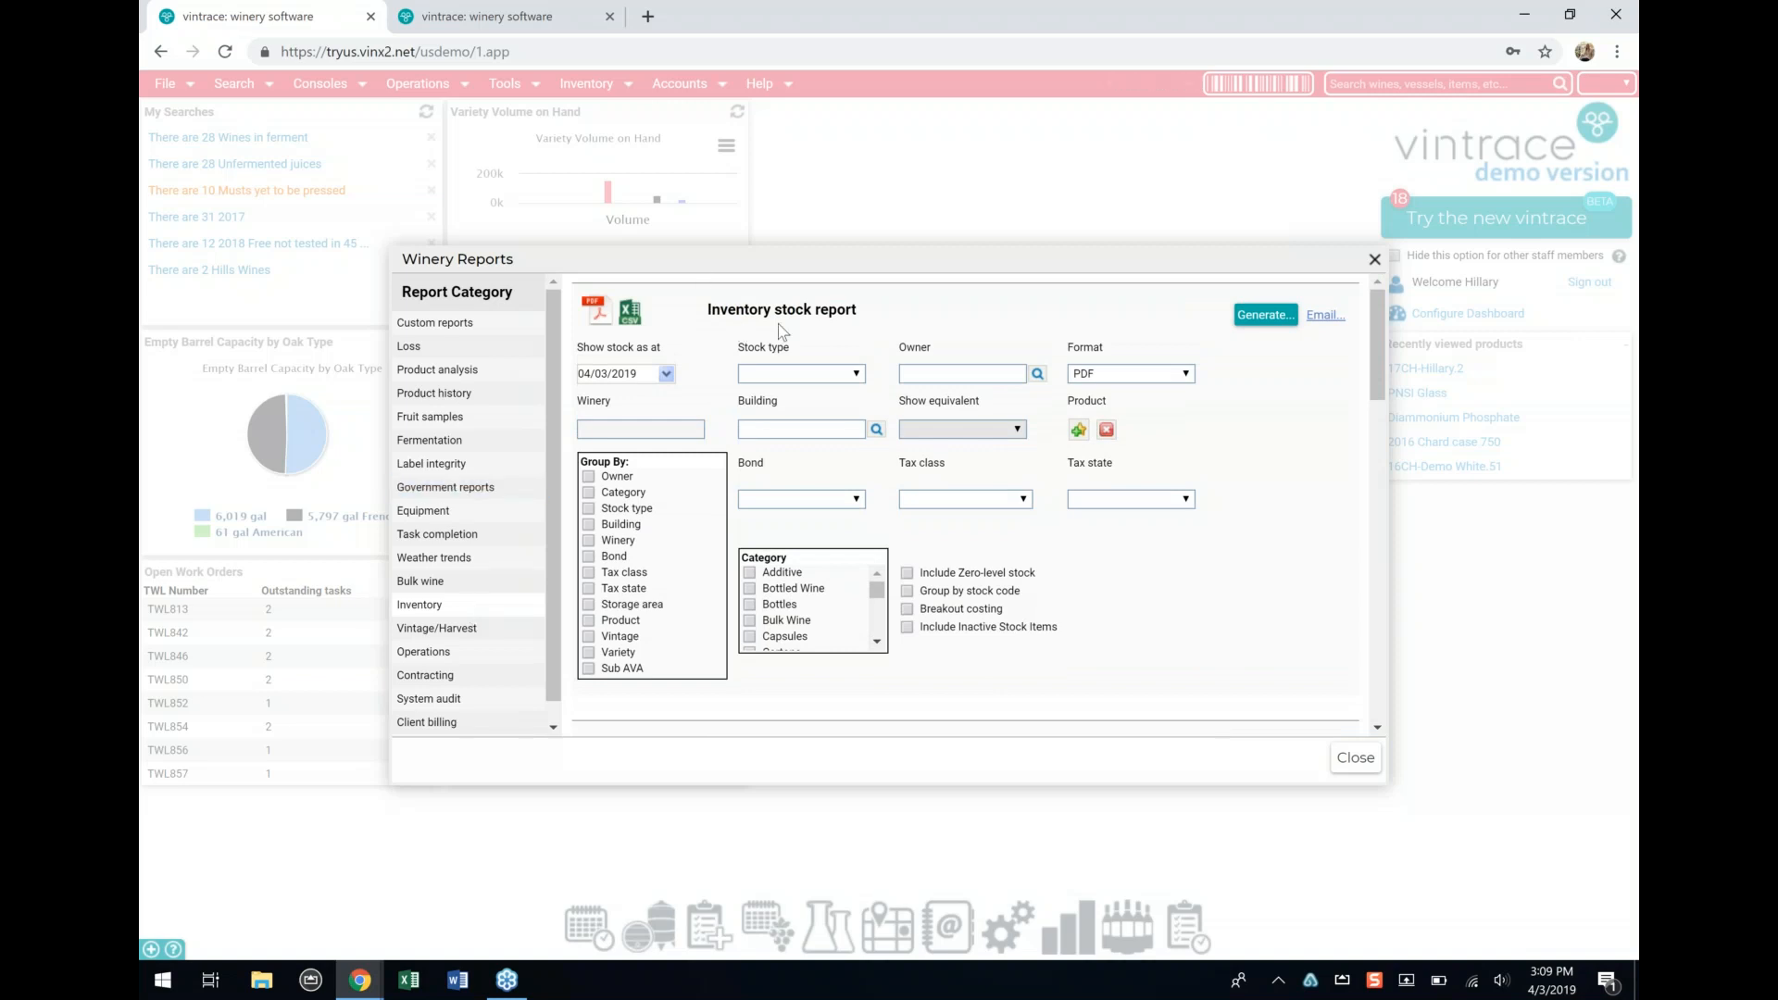
click(1096, 377)
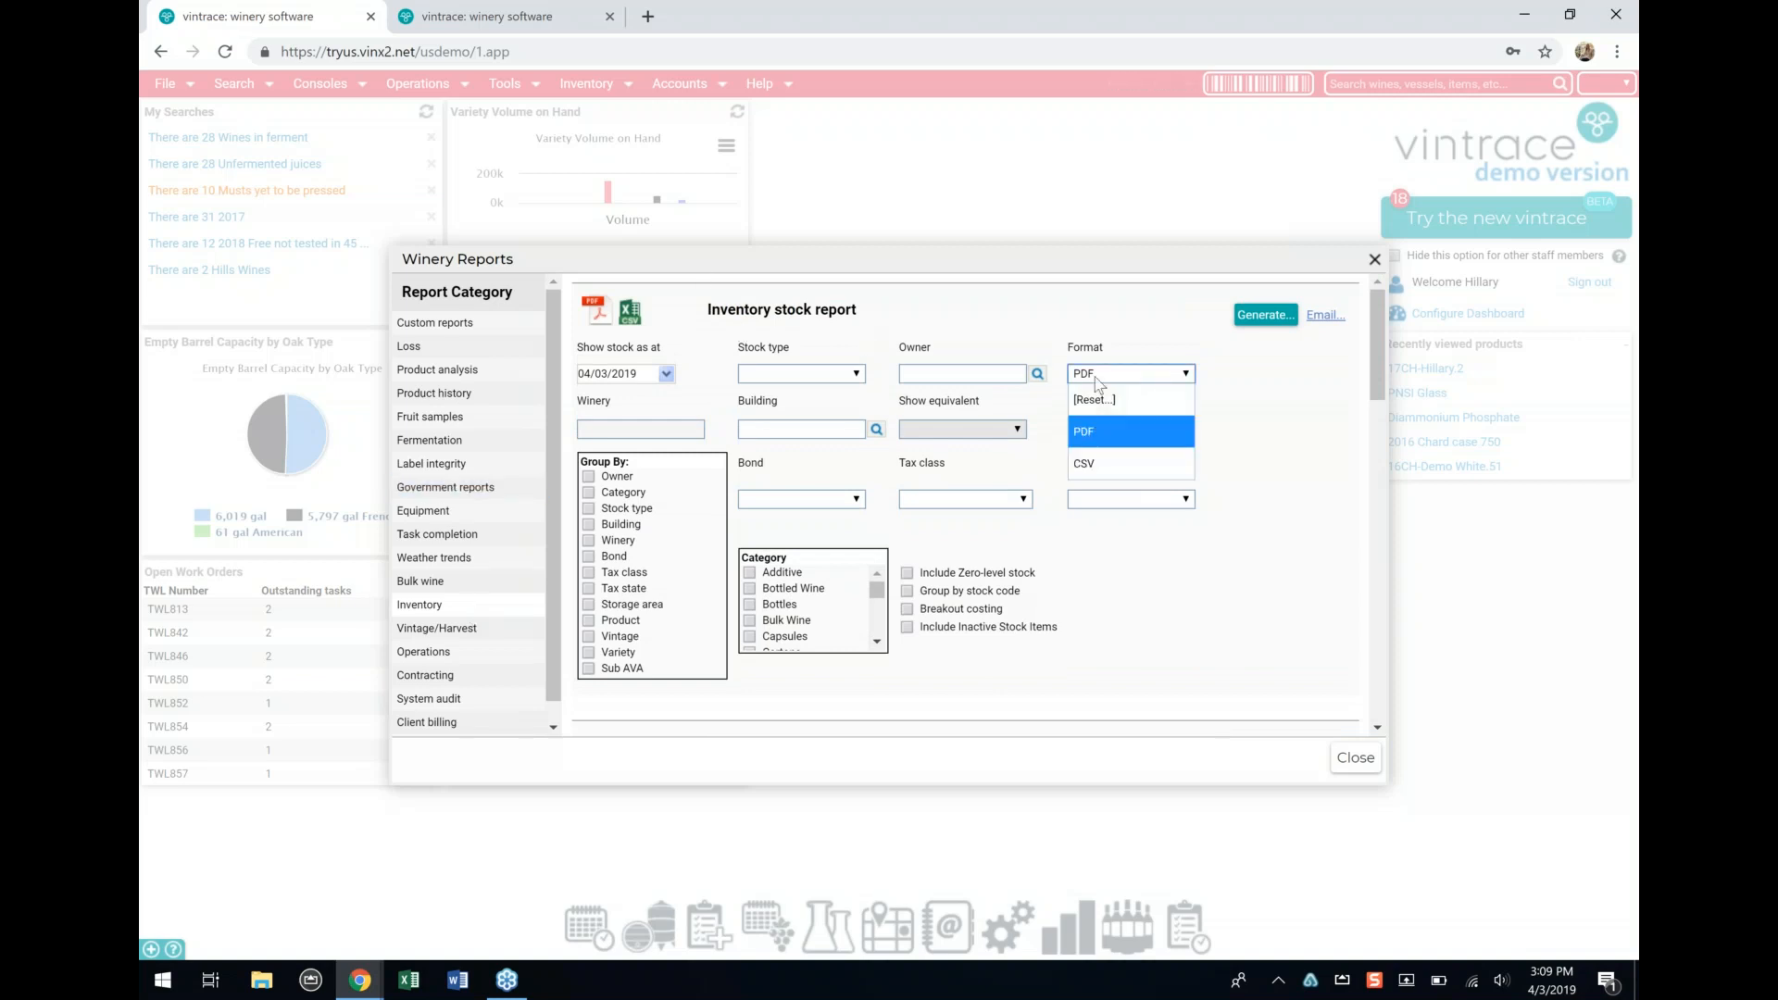
click(1101, 466)
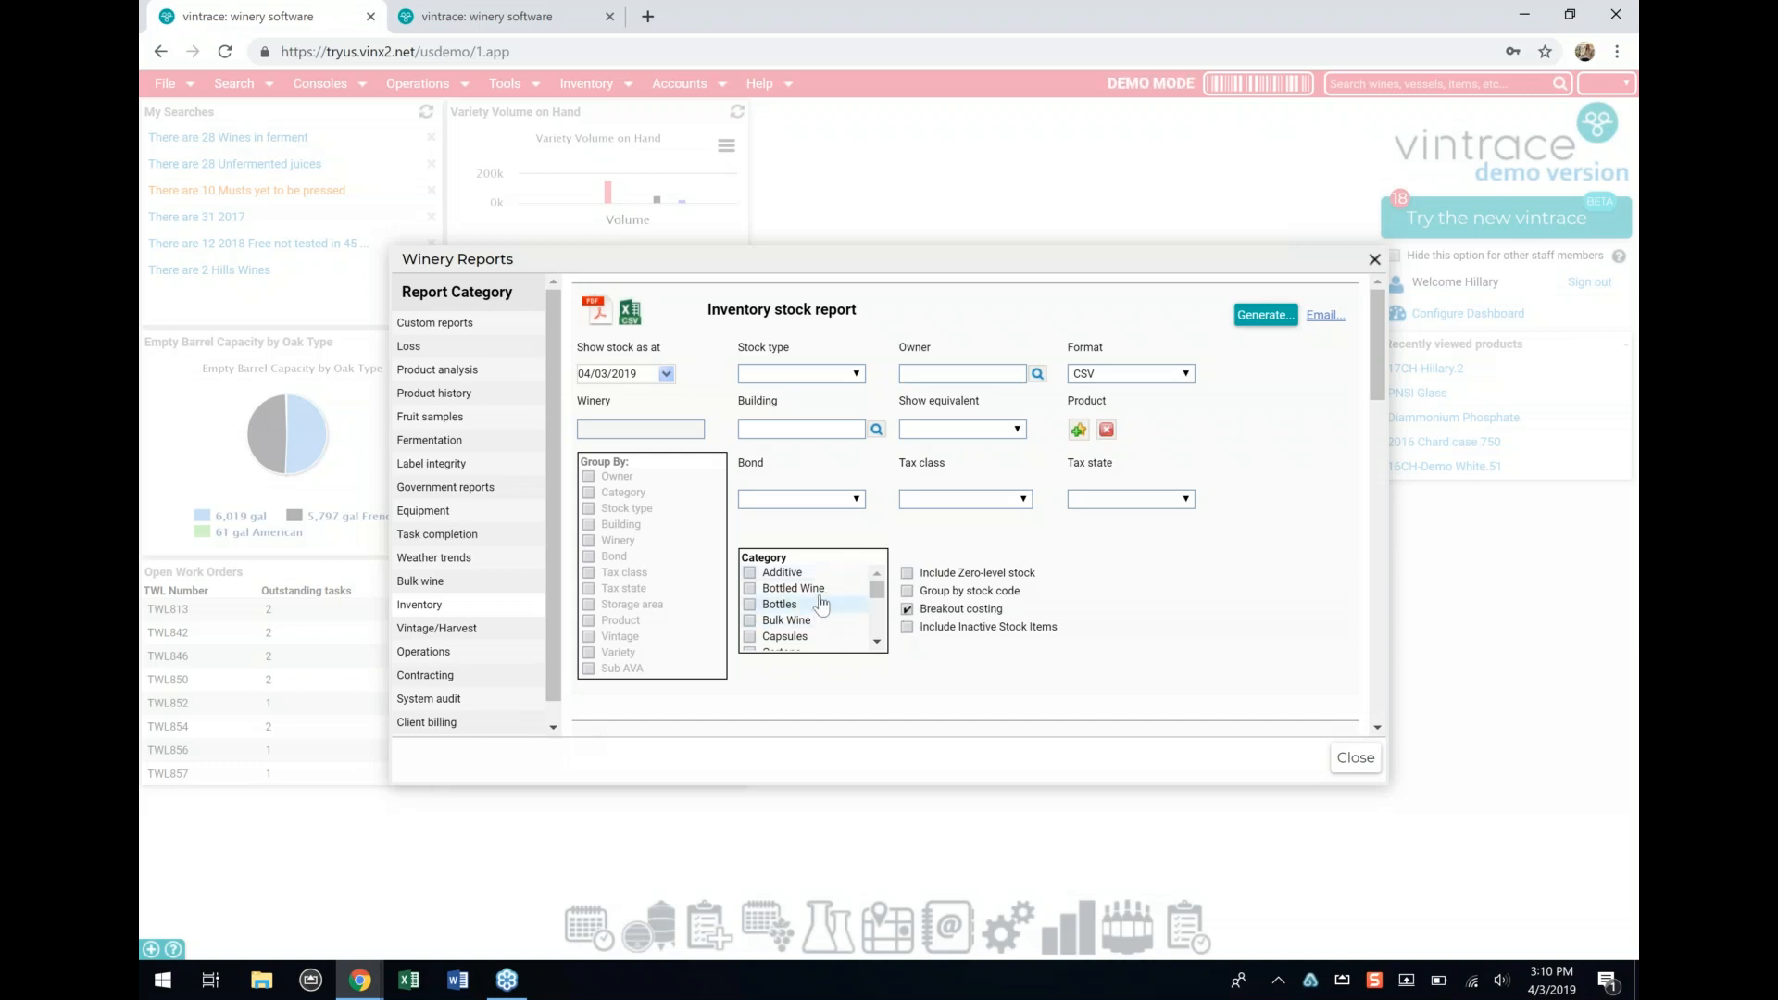
scroll(821, 603, down, 2)
scroll(825, 601, down, 2)
click(750, 592)
click(1265, 315)
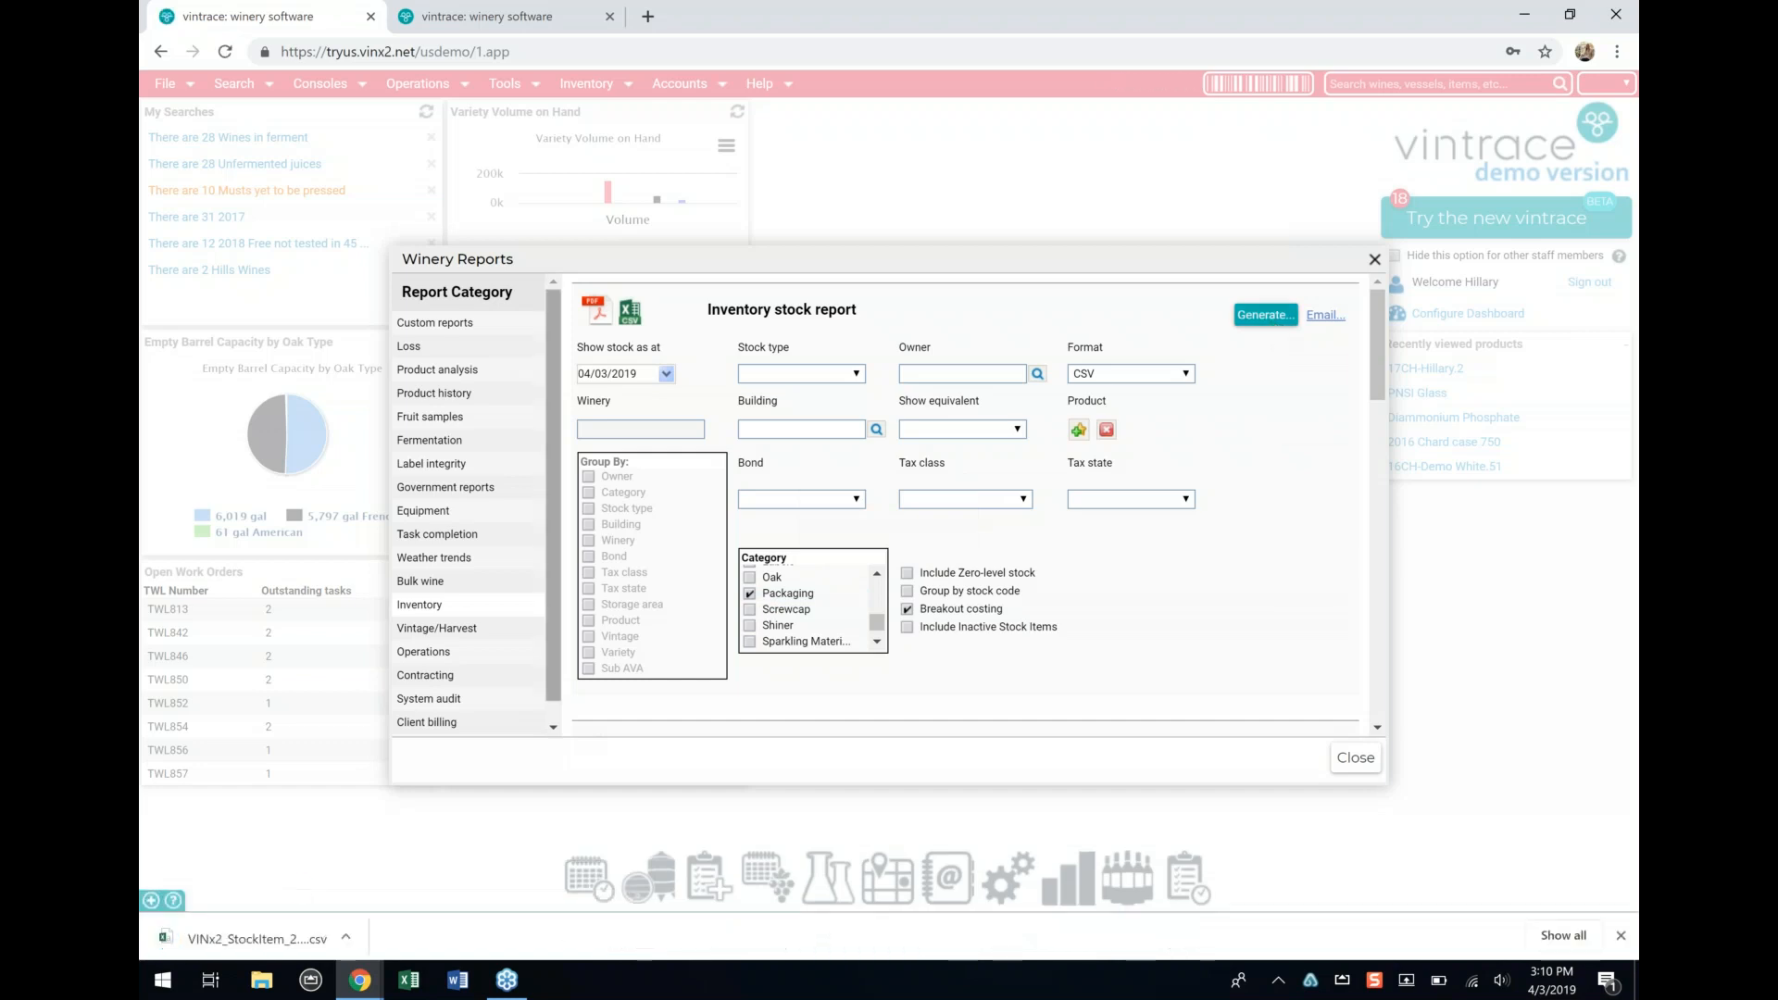
Step: Open the downloaded stock item CSV in Excel and fit all column widths to their contents
click(239, 939)
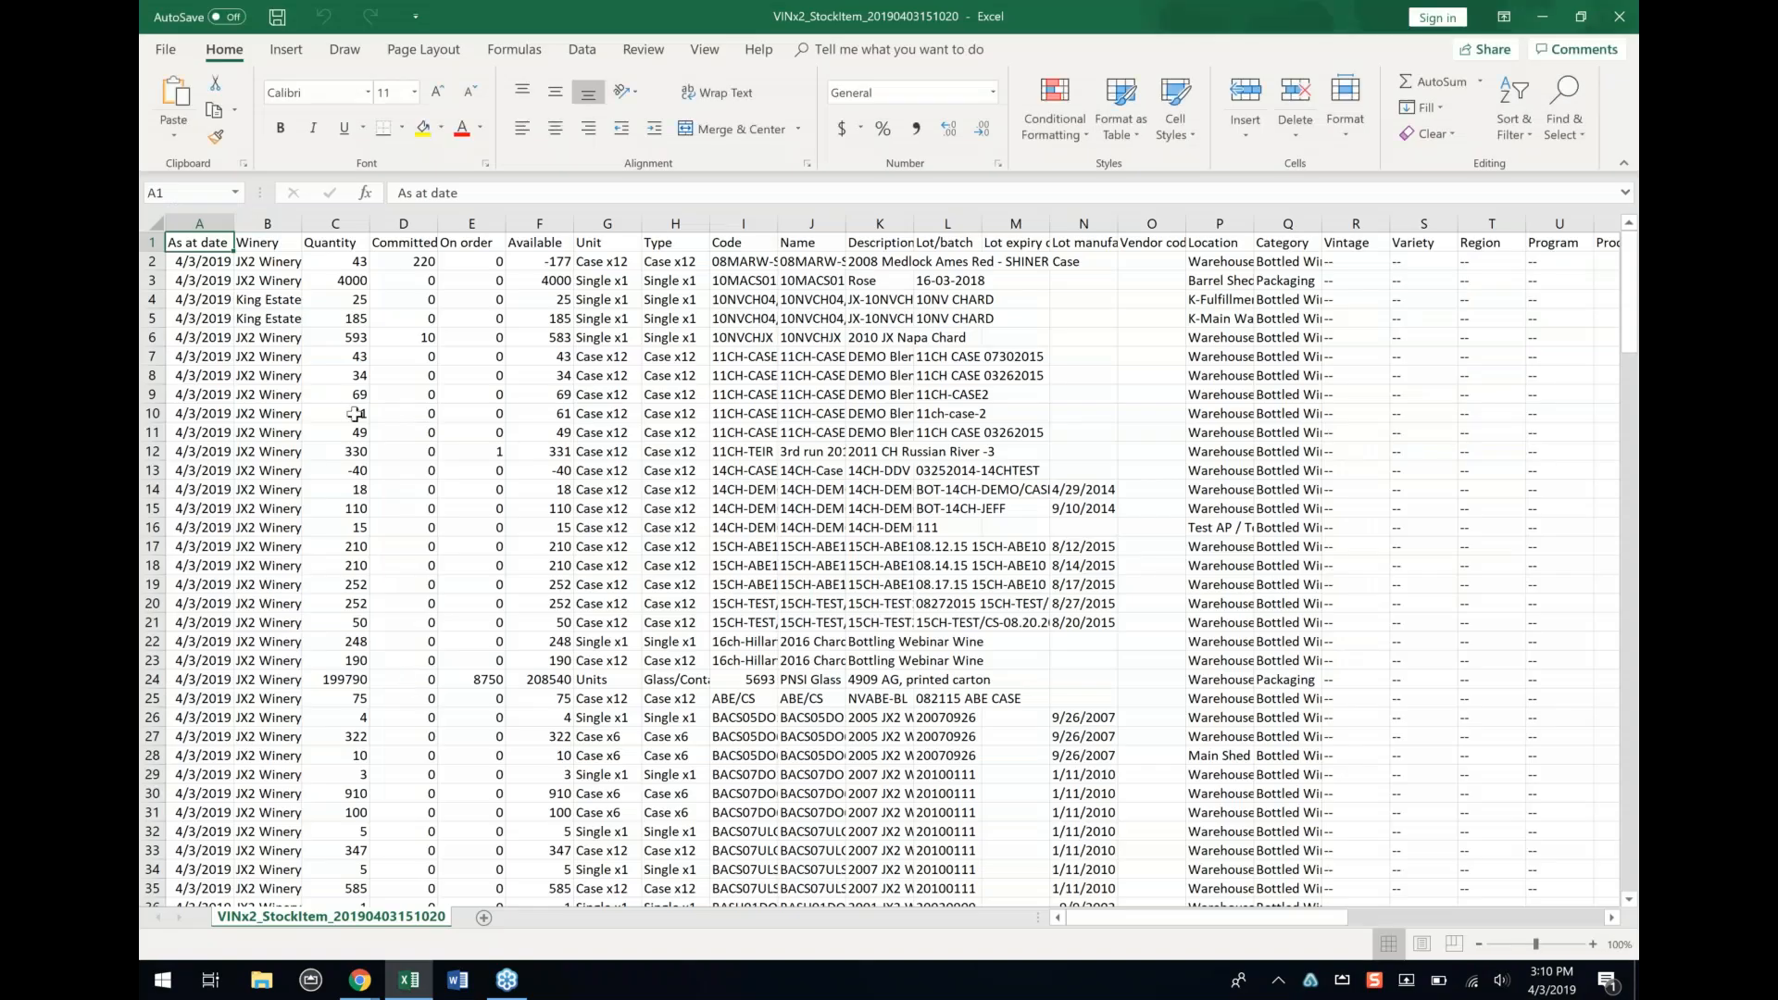
click(155, 223)
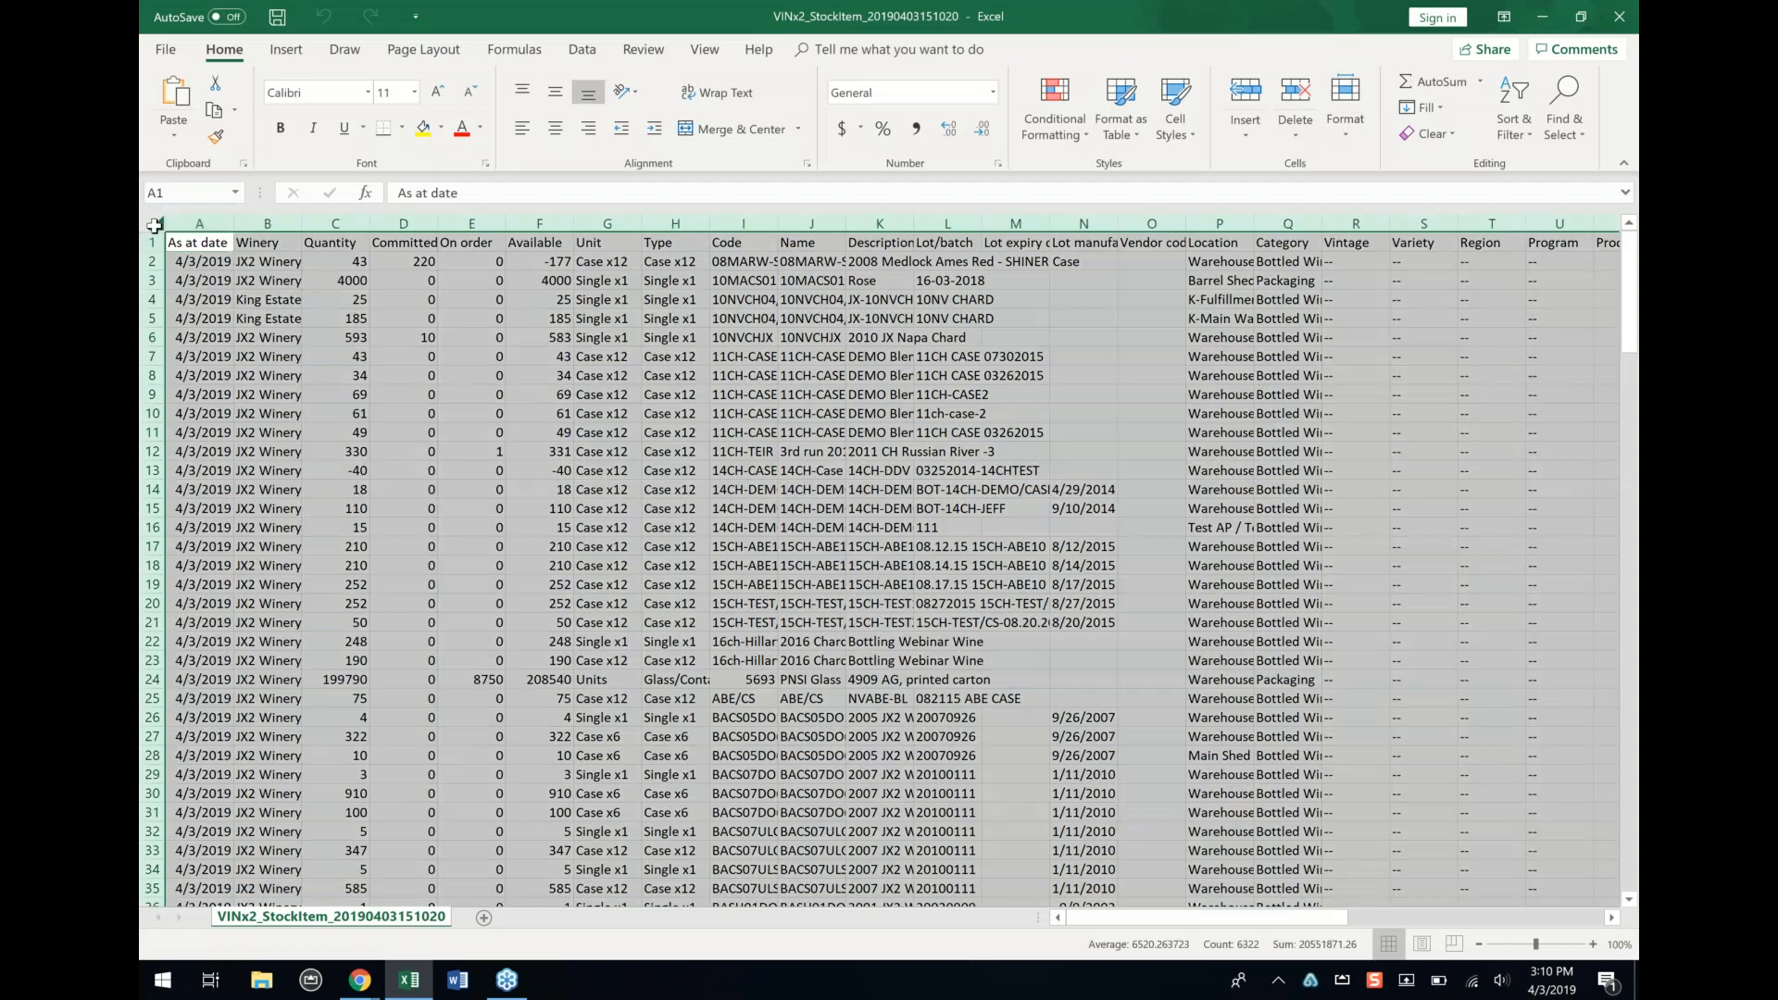
double_click(235, 224)
click(670, 489)
Step: Examine the Unit cost (Rounded), Total cost and Fruit columns of the stock export, and close the workbook without saving
scroll(880, 556, right, 10)
scroll(892, 562, right, 3)
click(638, 223)
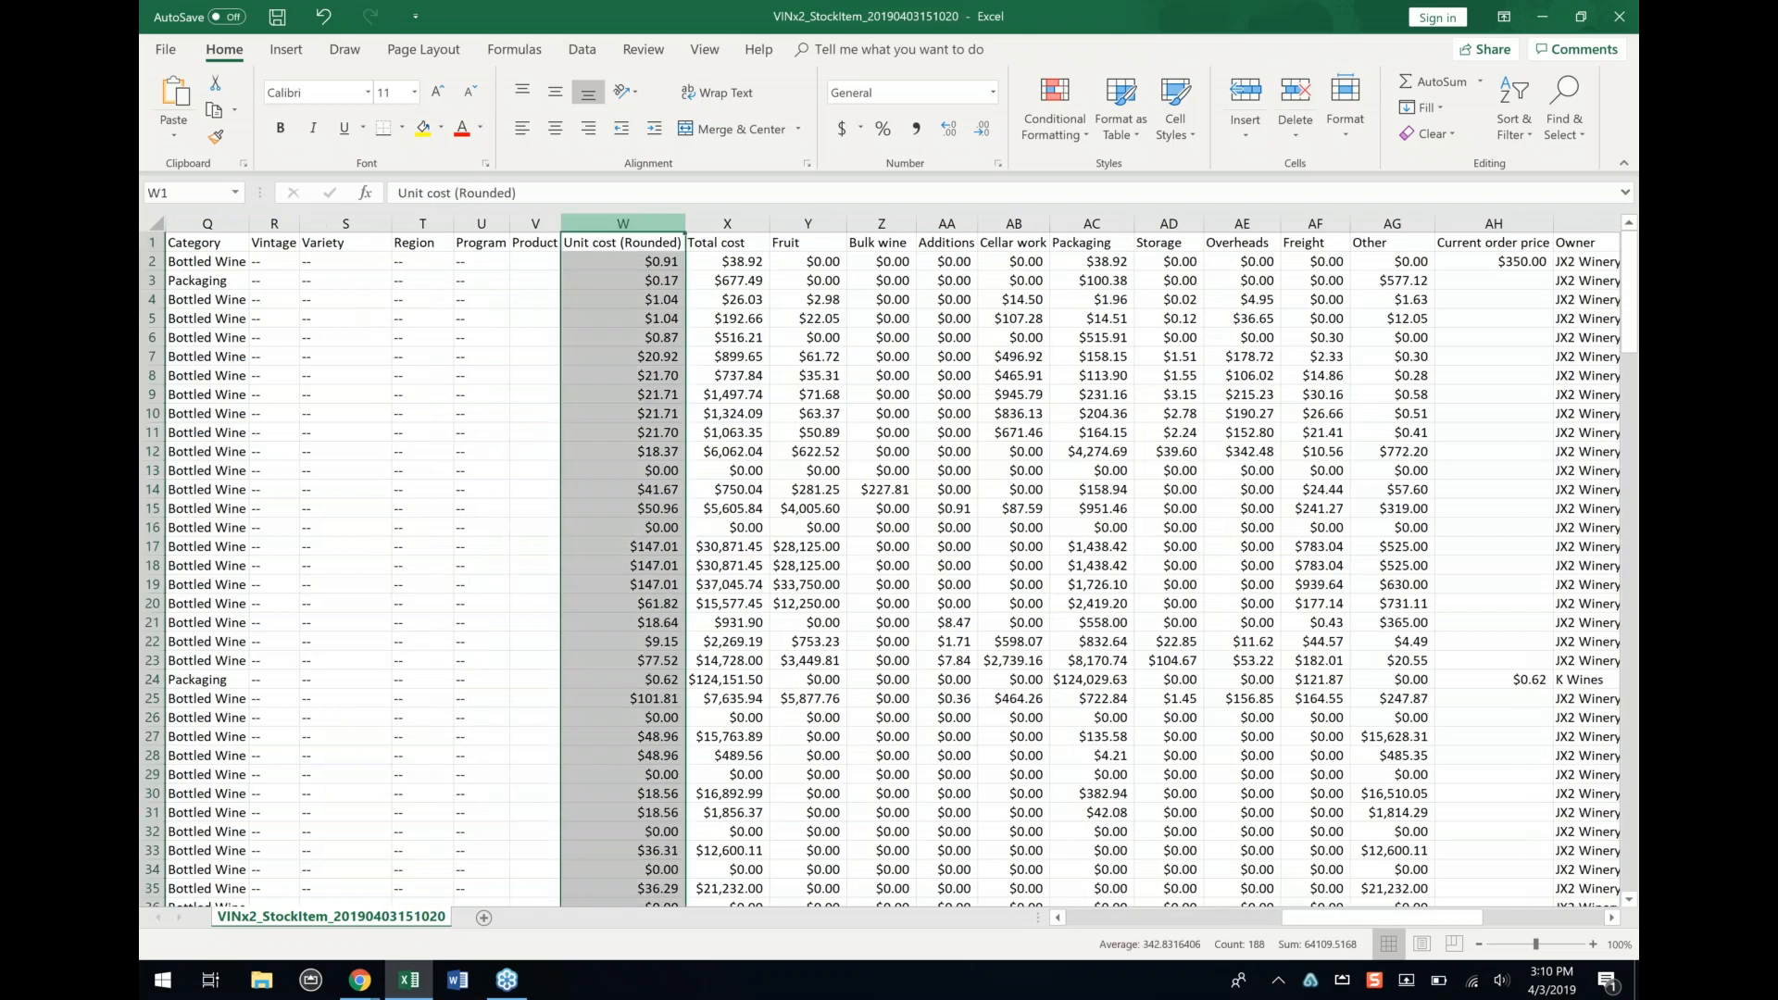
click(740, 223)
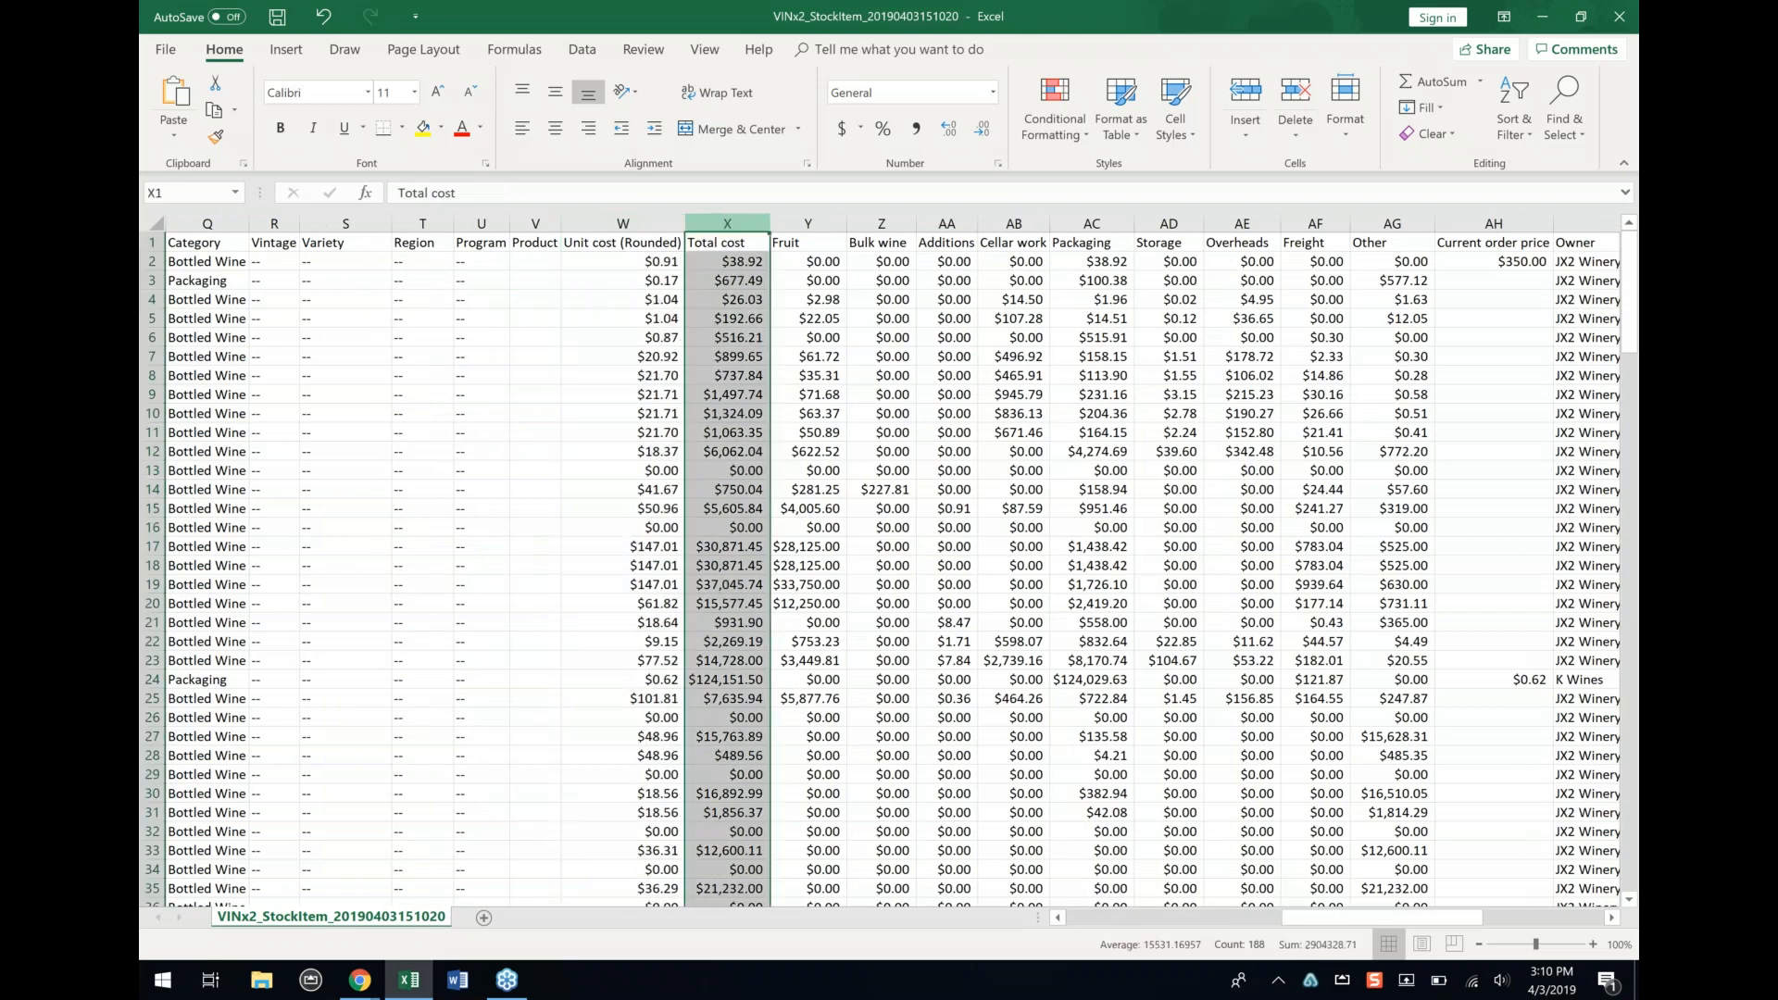
click(816, 223)
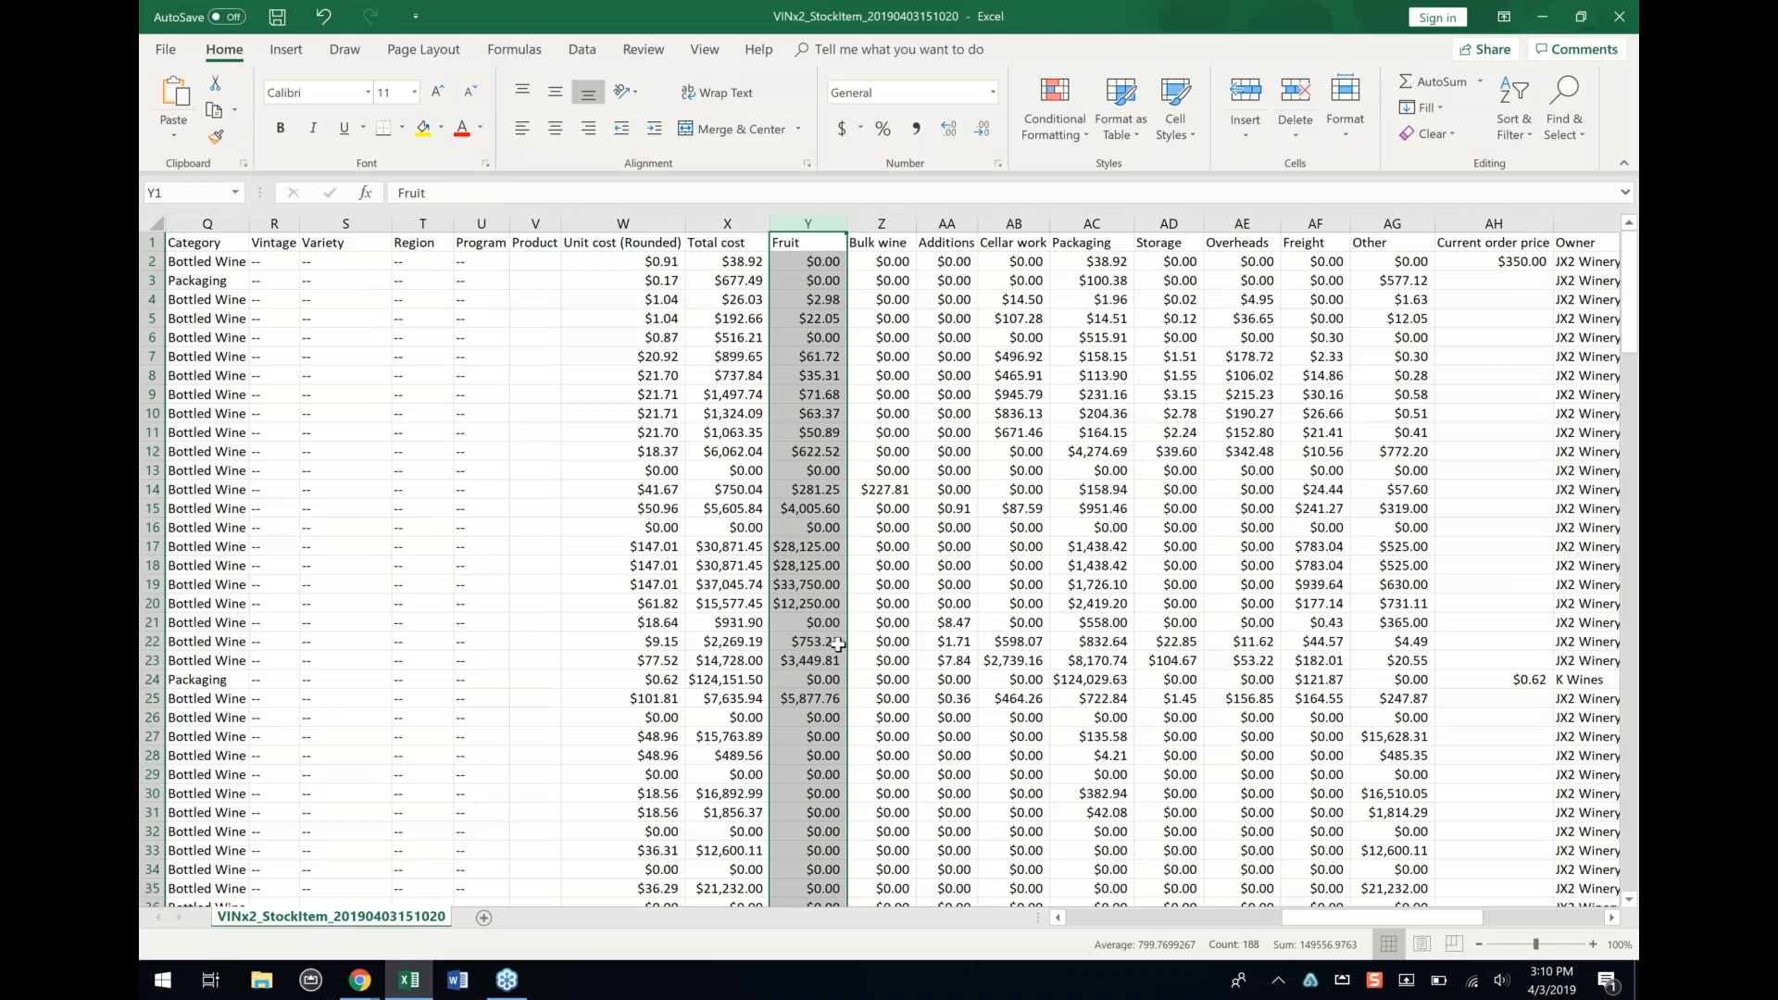
scroll(839, 643, left, 10)
scroll(839, 644, left, 2)
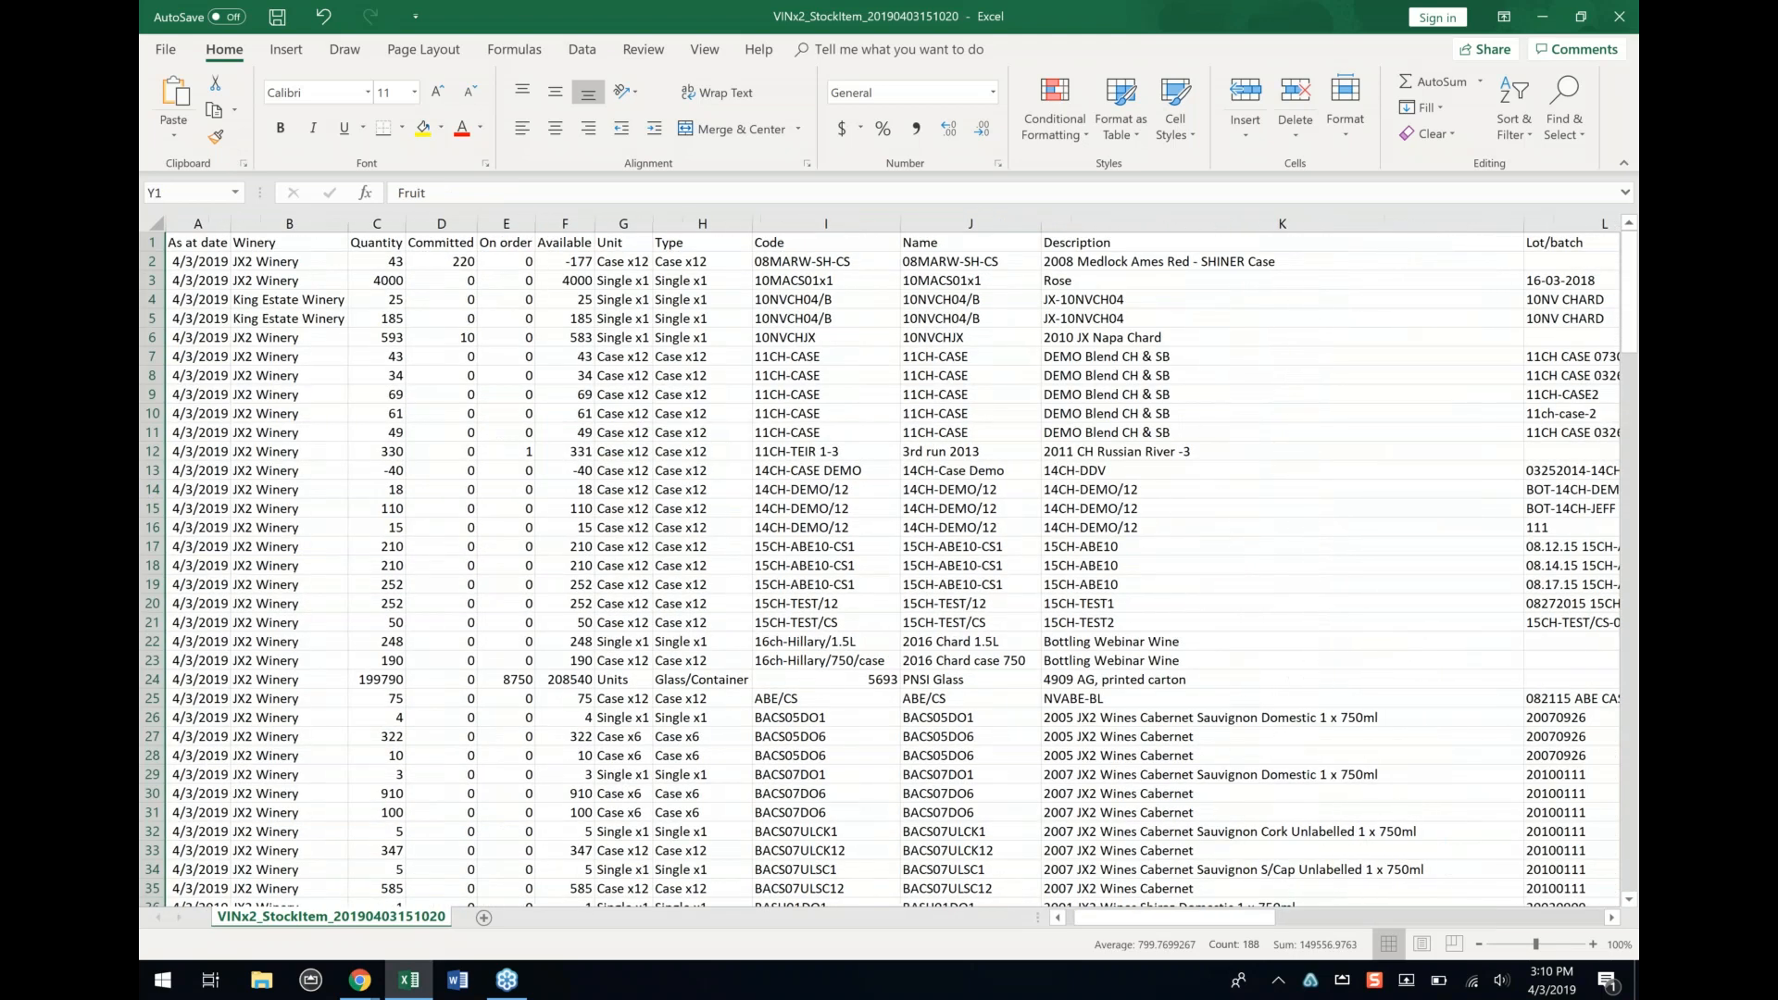
click(1621, 18)
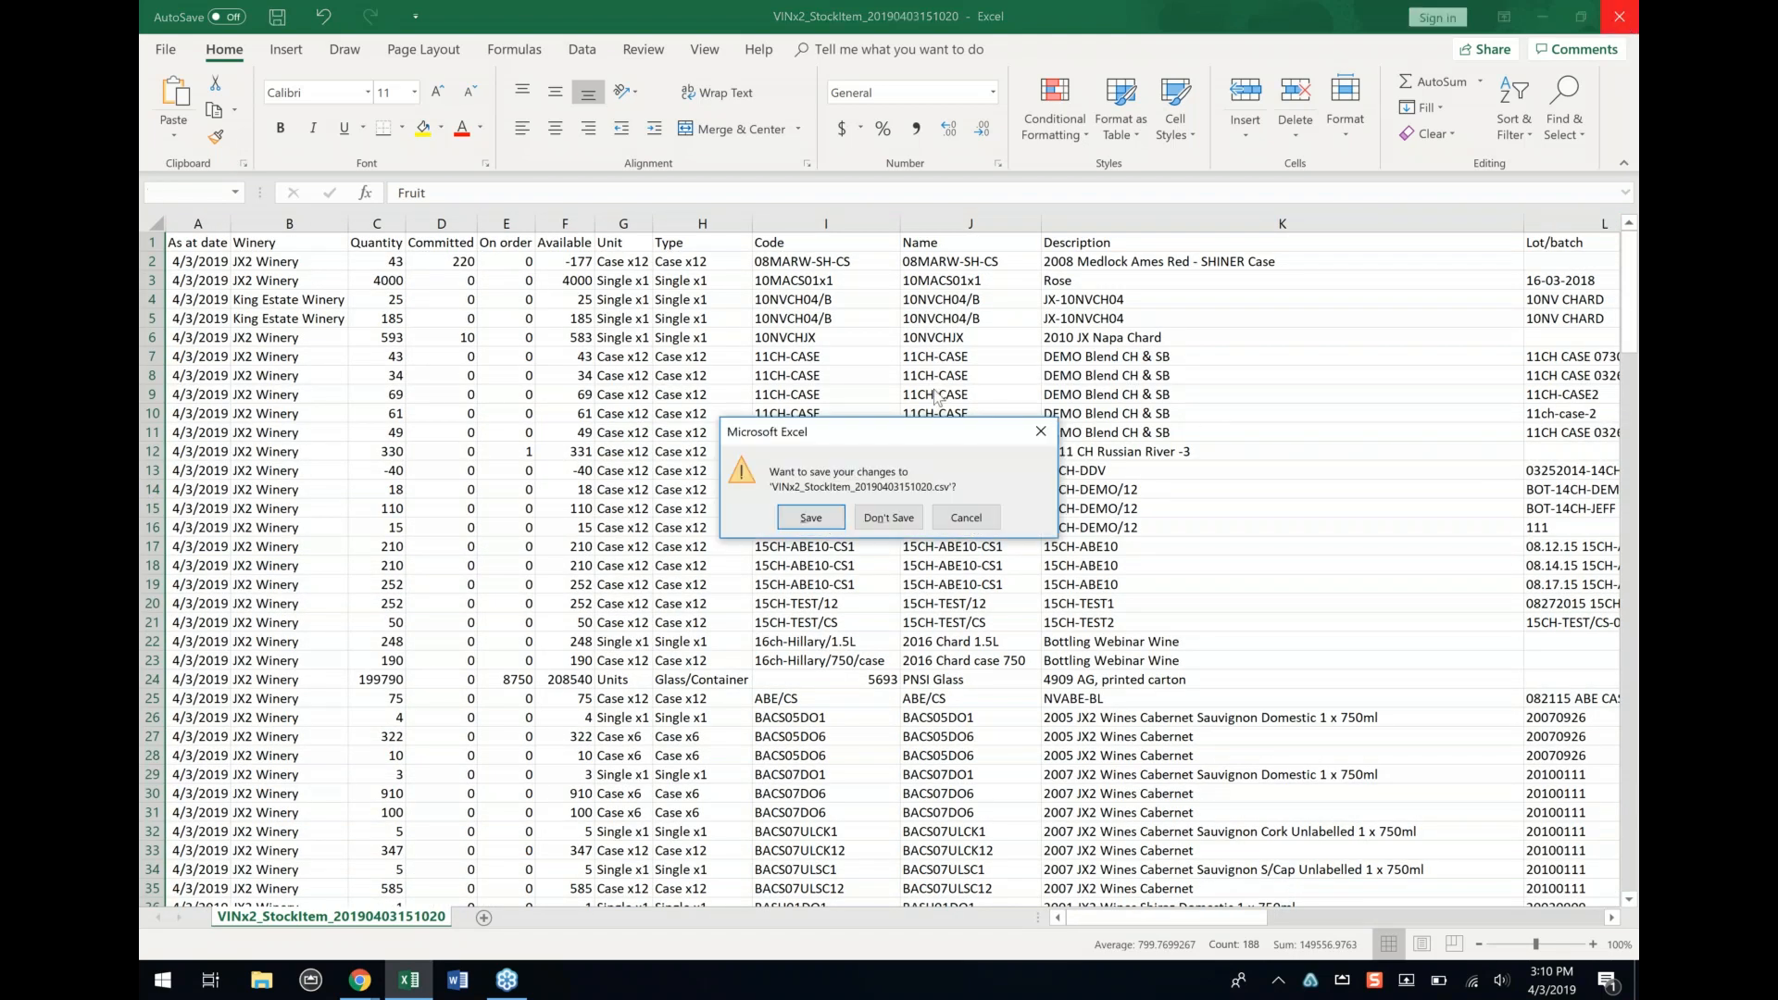
click(889, 518)
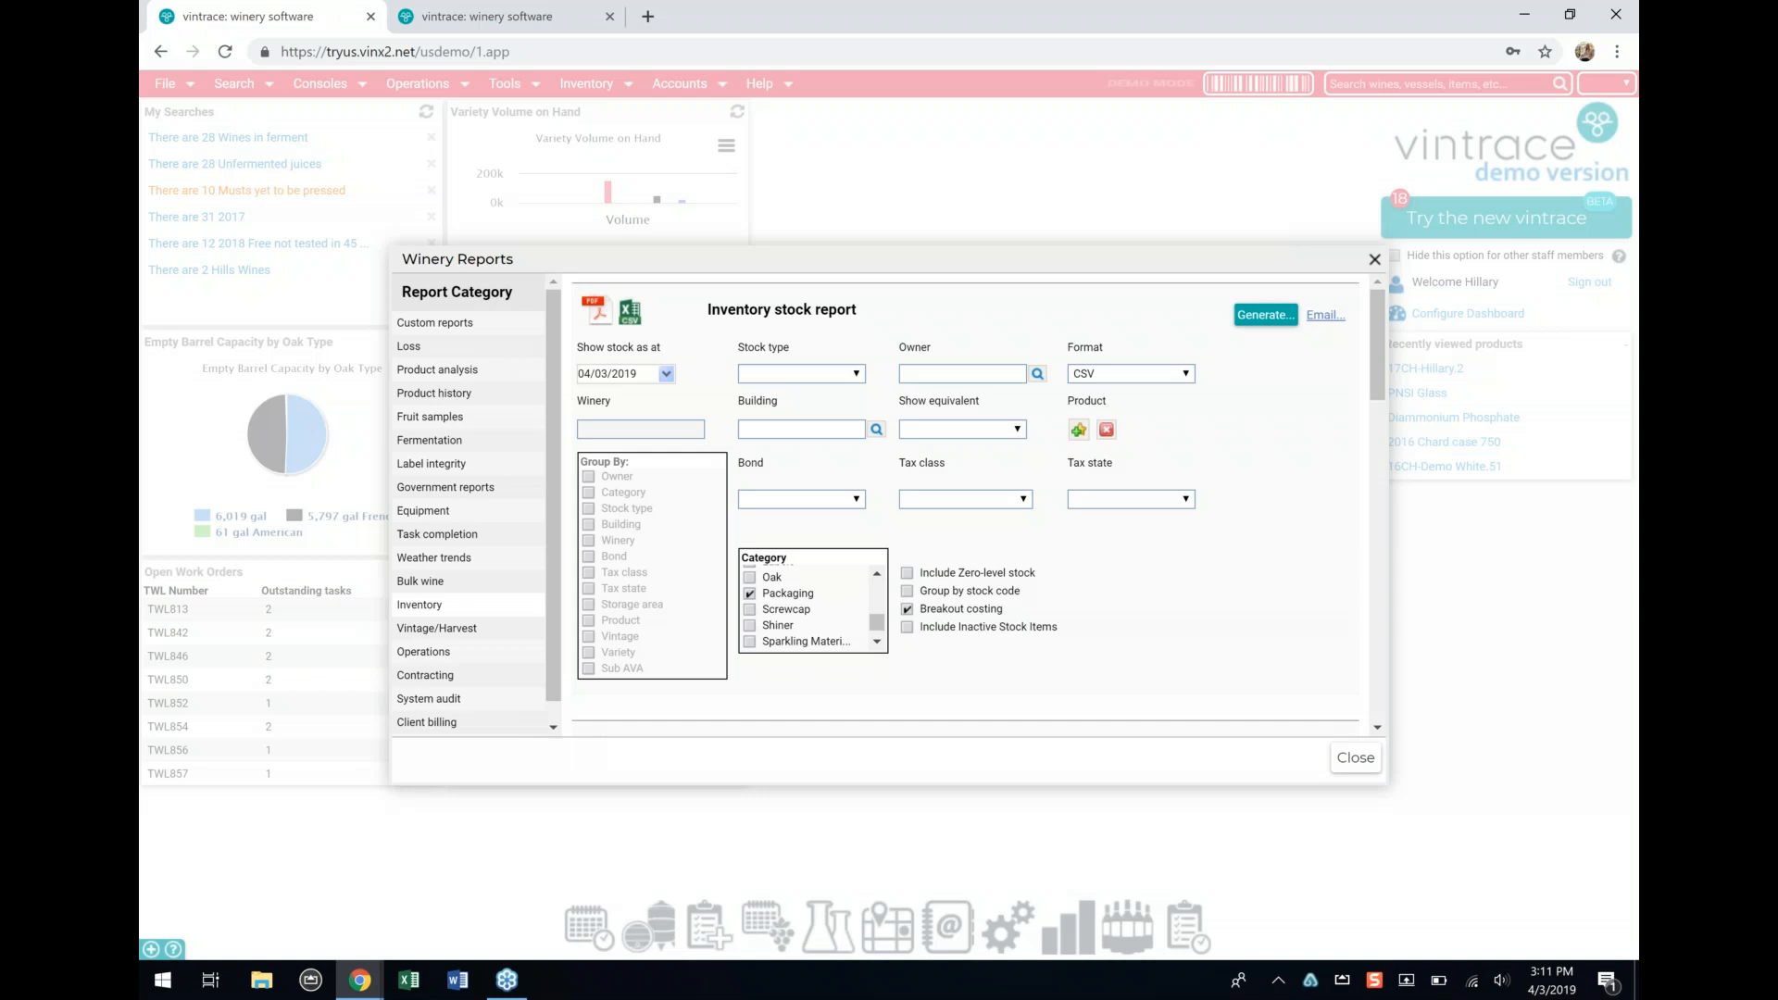
Step: Generate the bulk wine Wine/Juice Costing report for batch 17CH-Hillary
click(465, 590)
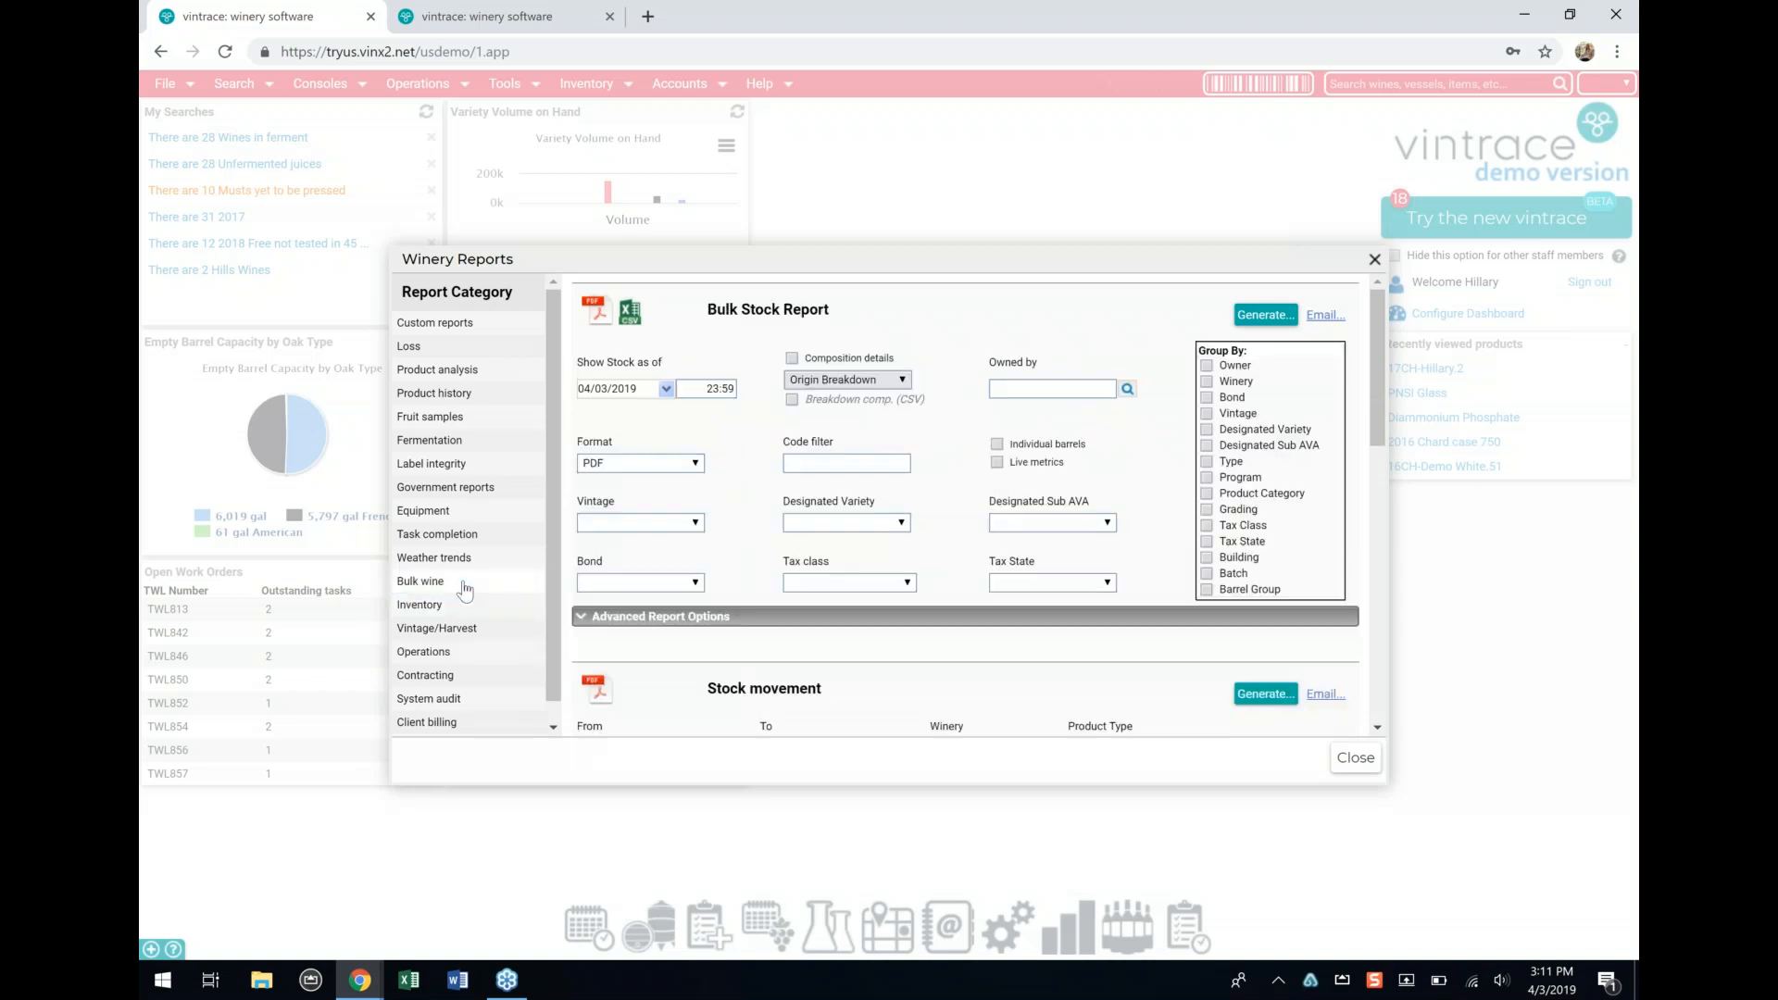
scroll(734, 570, down, 10)
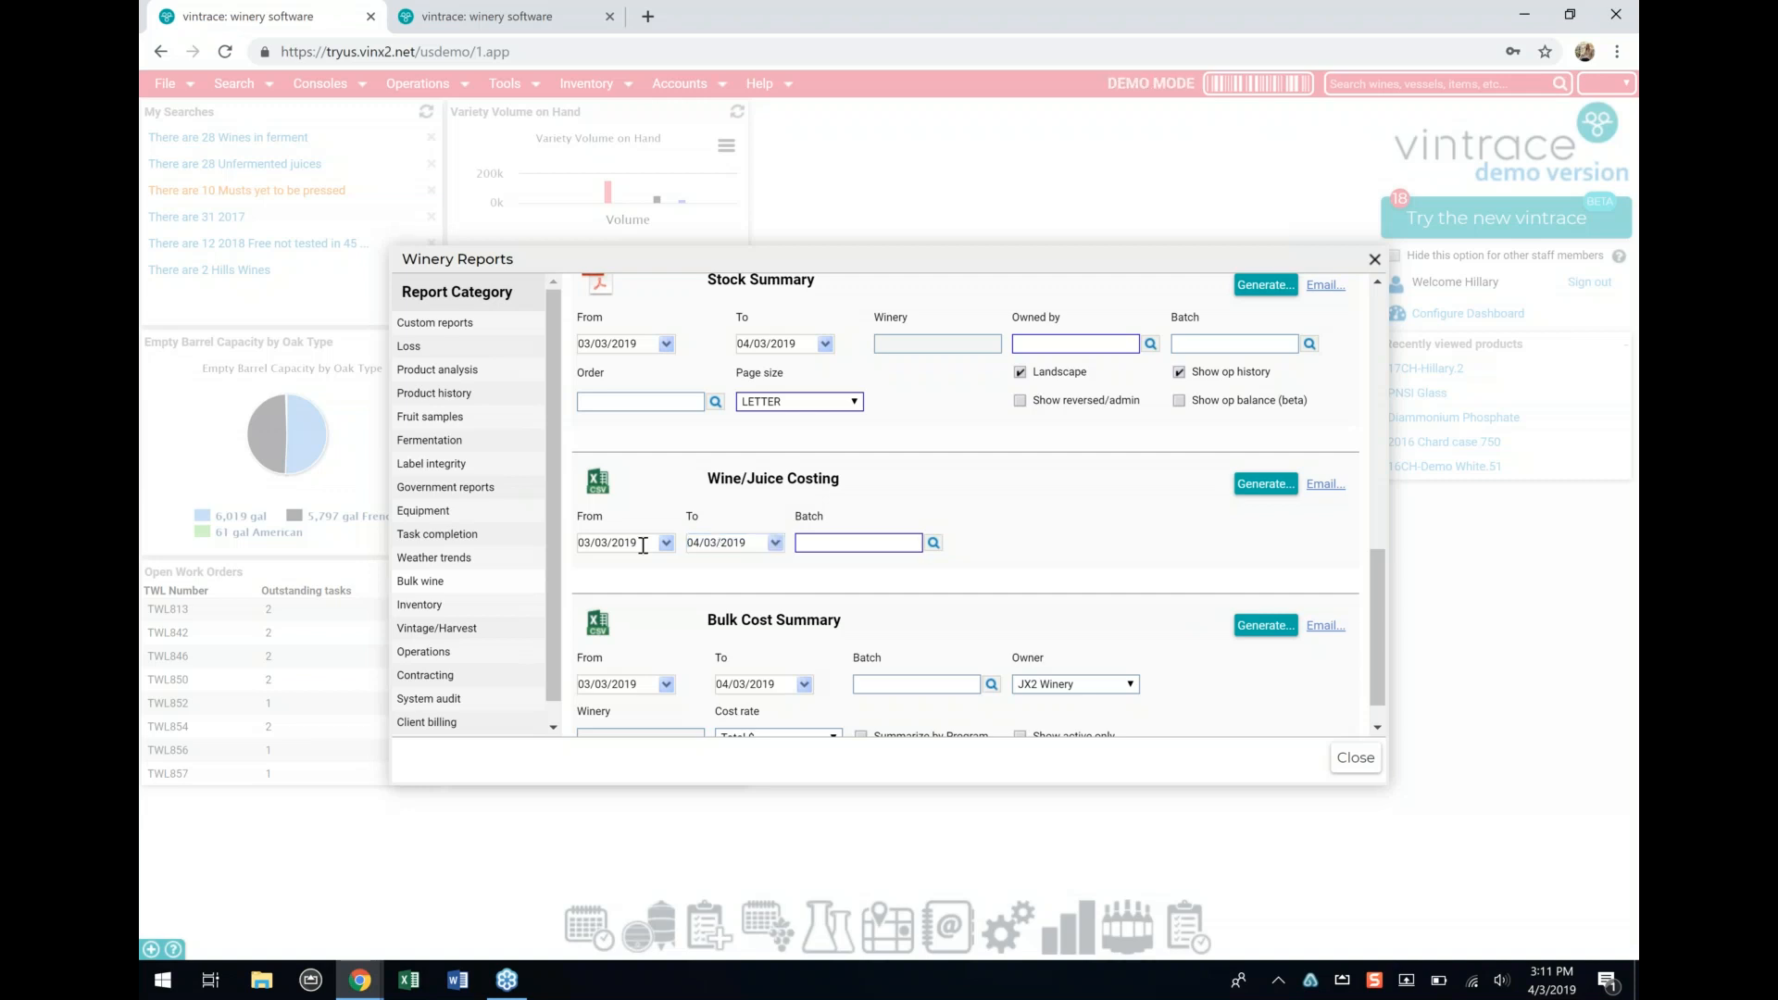
click(830, 546)
text(17ch-hil)
key(Return)
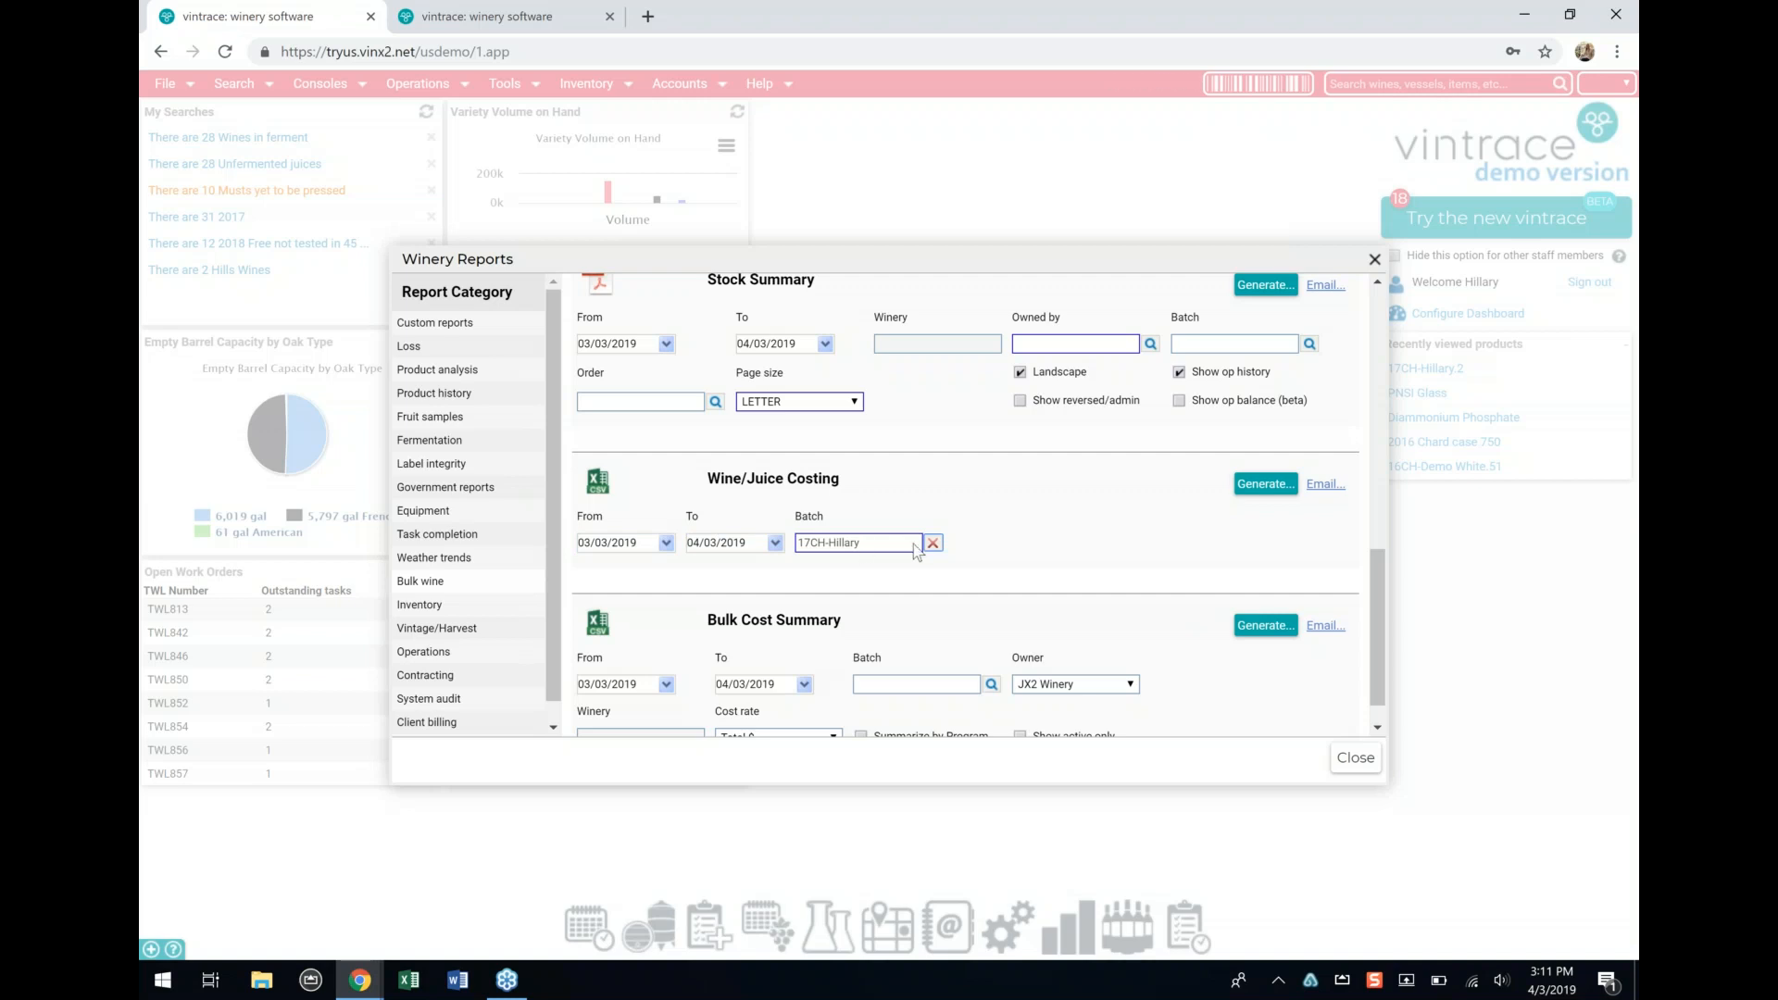
click(1259, 488)
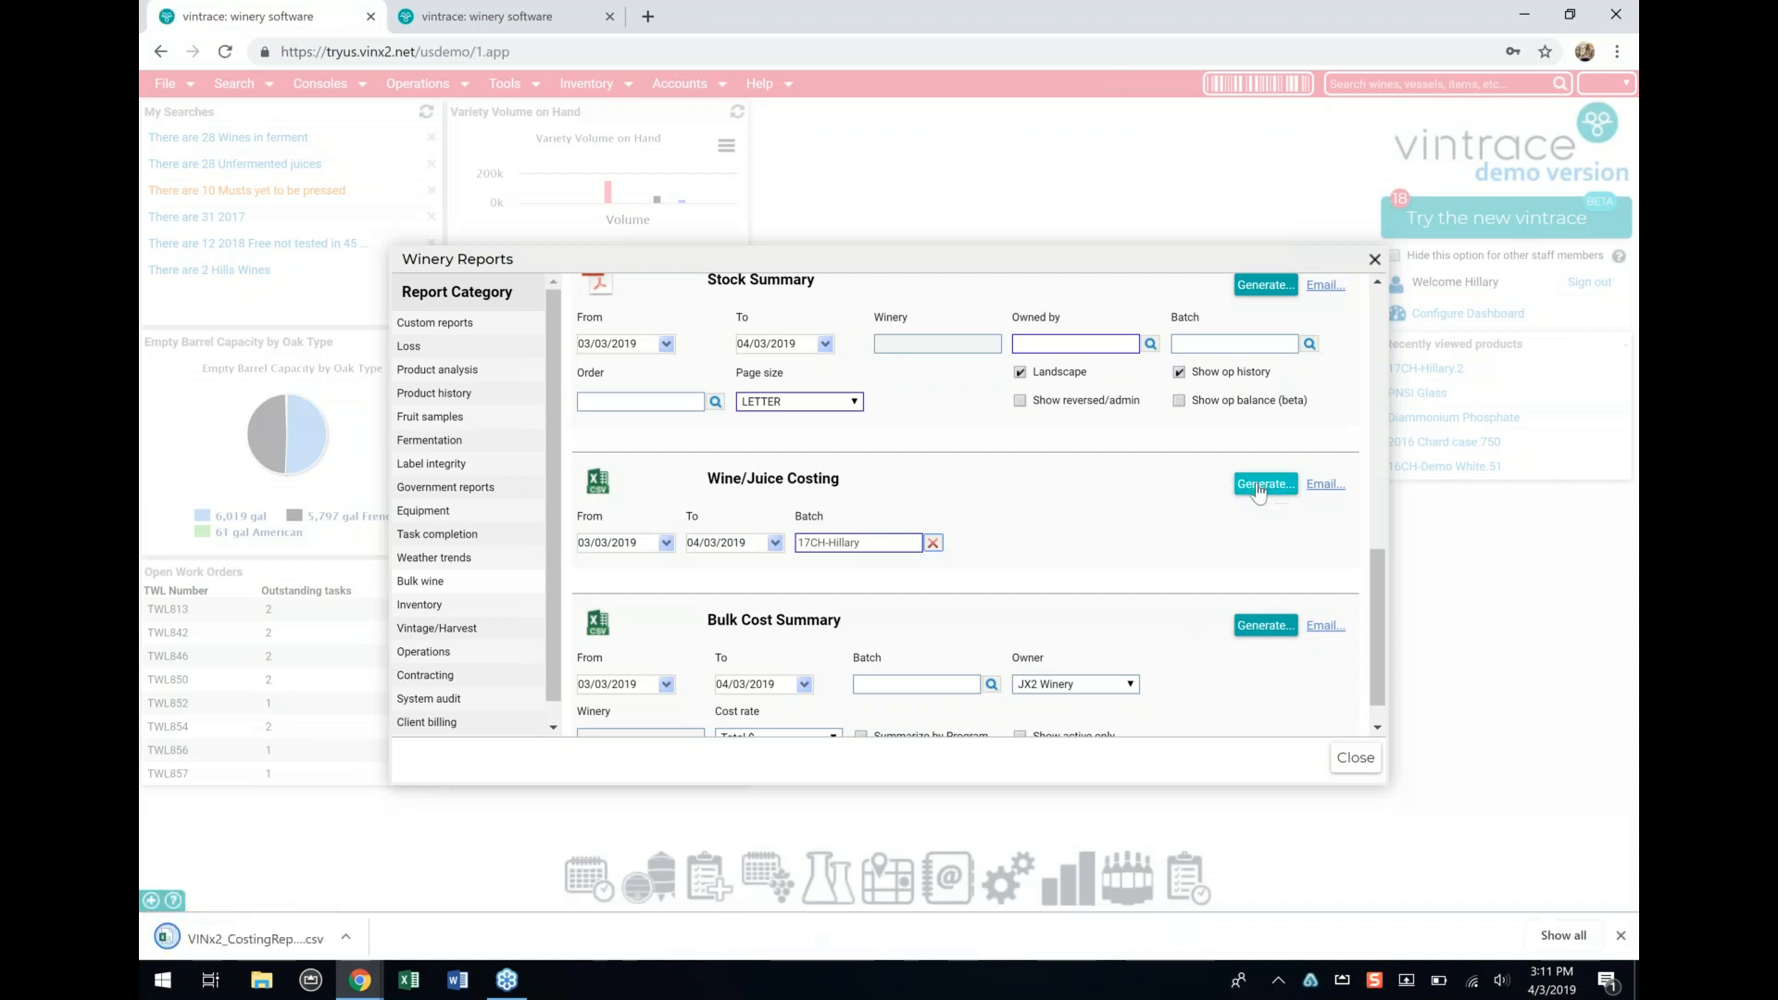
Step: Open the downloaded costing report CSV in Excel and fit all columns to their contents
click(252, 941)
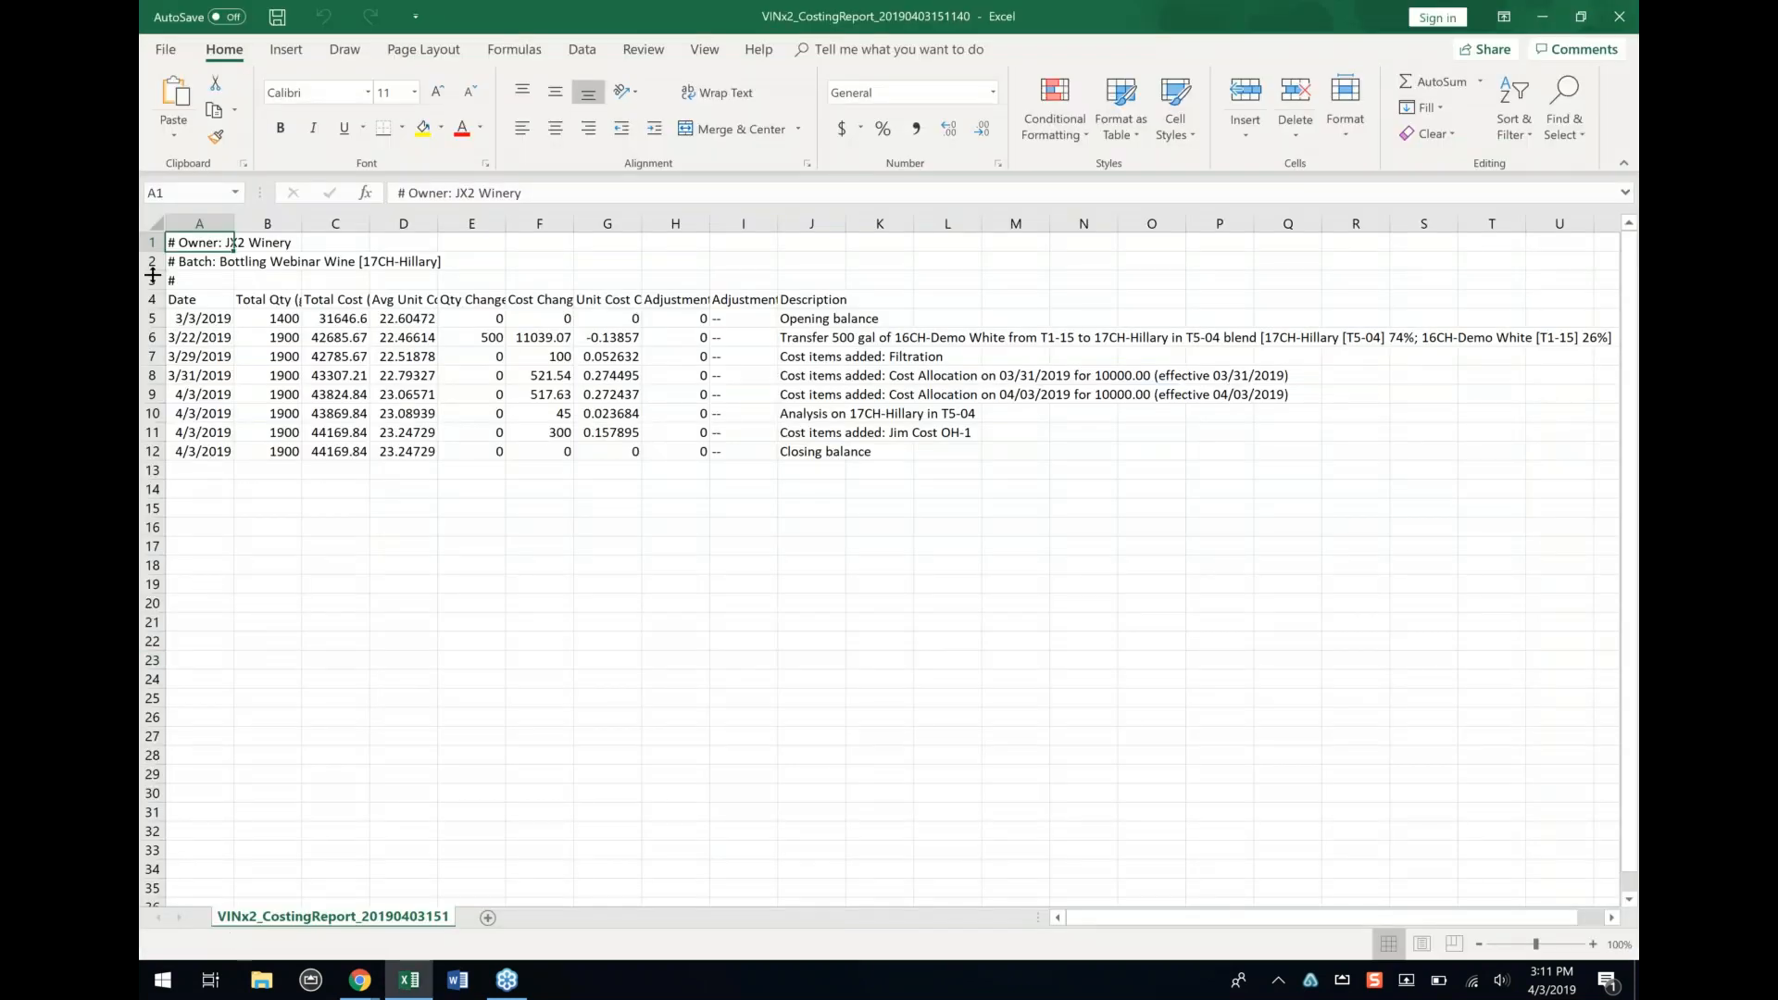
click(155, 226)
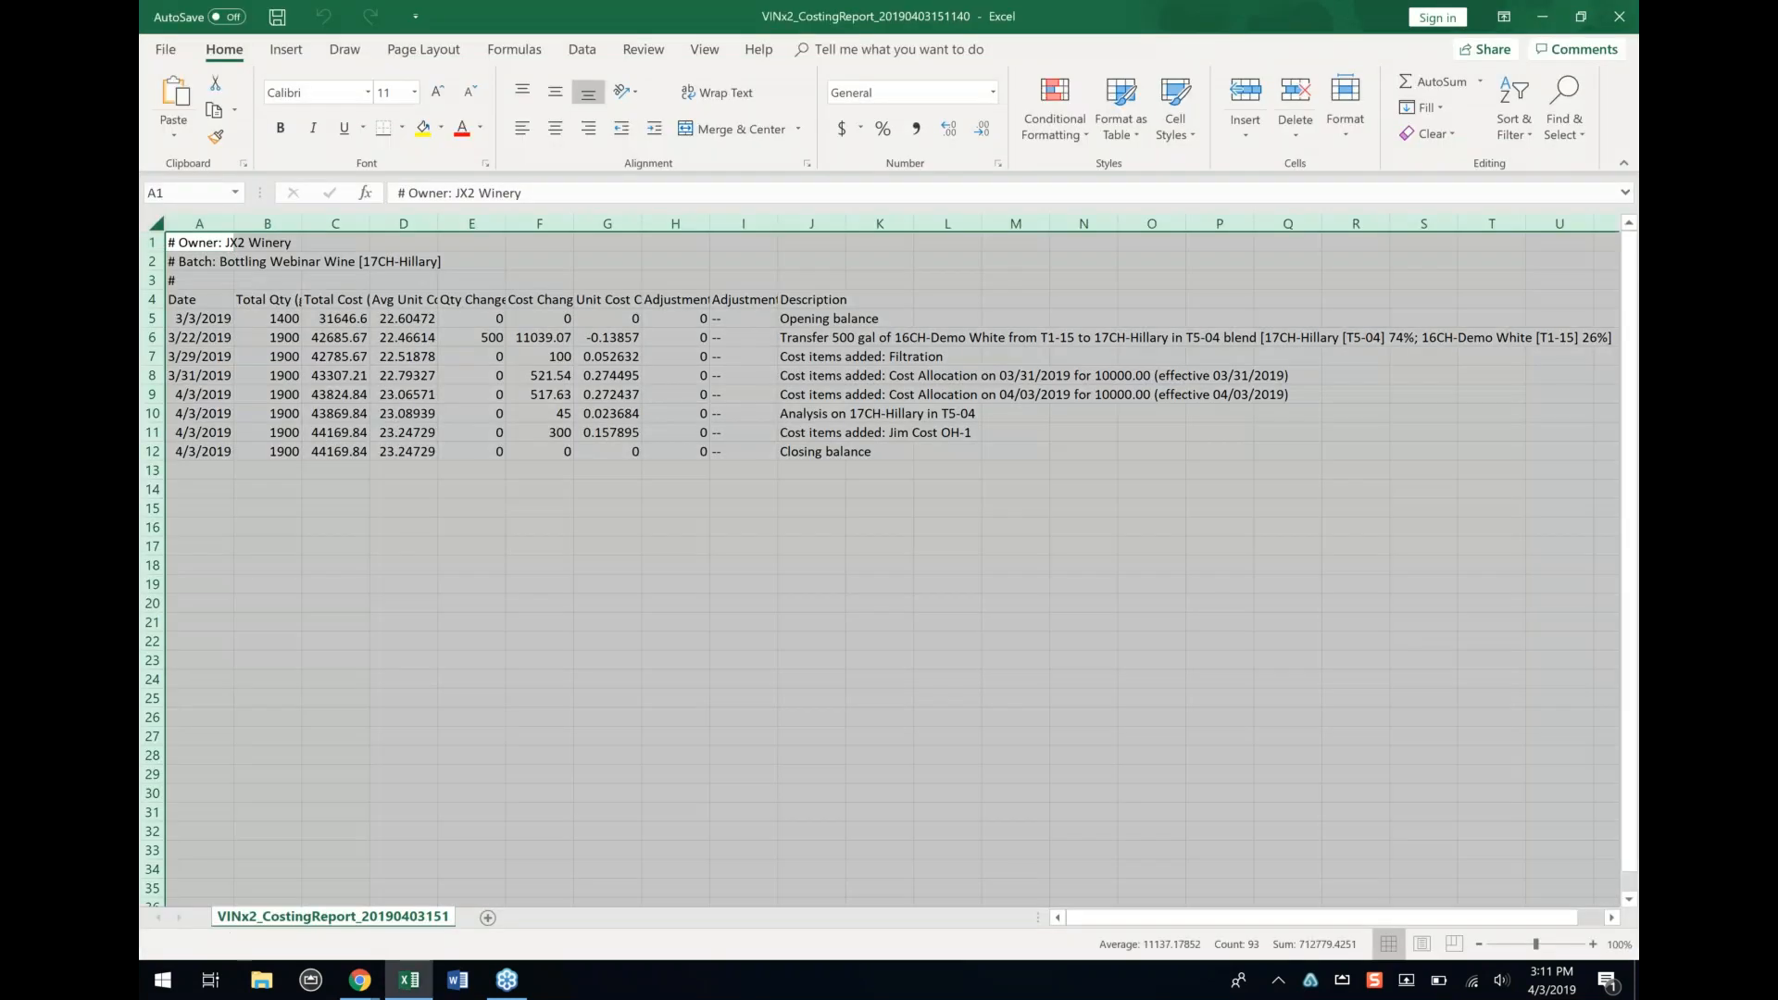
double_click(234, 218)
click(473, 646)
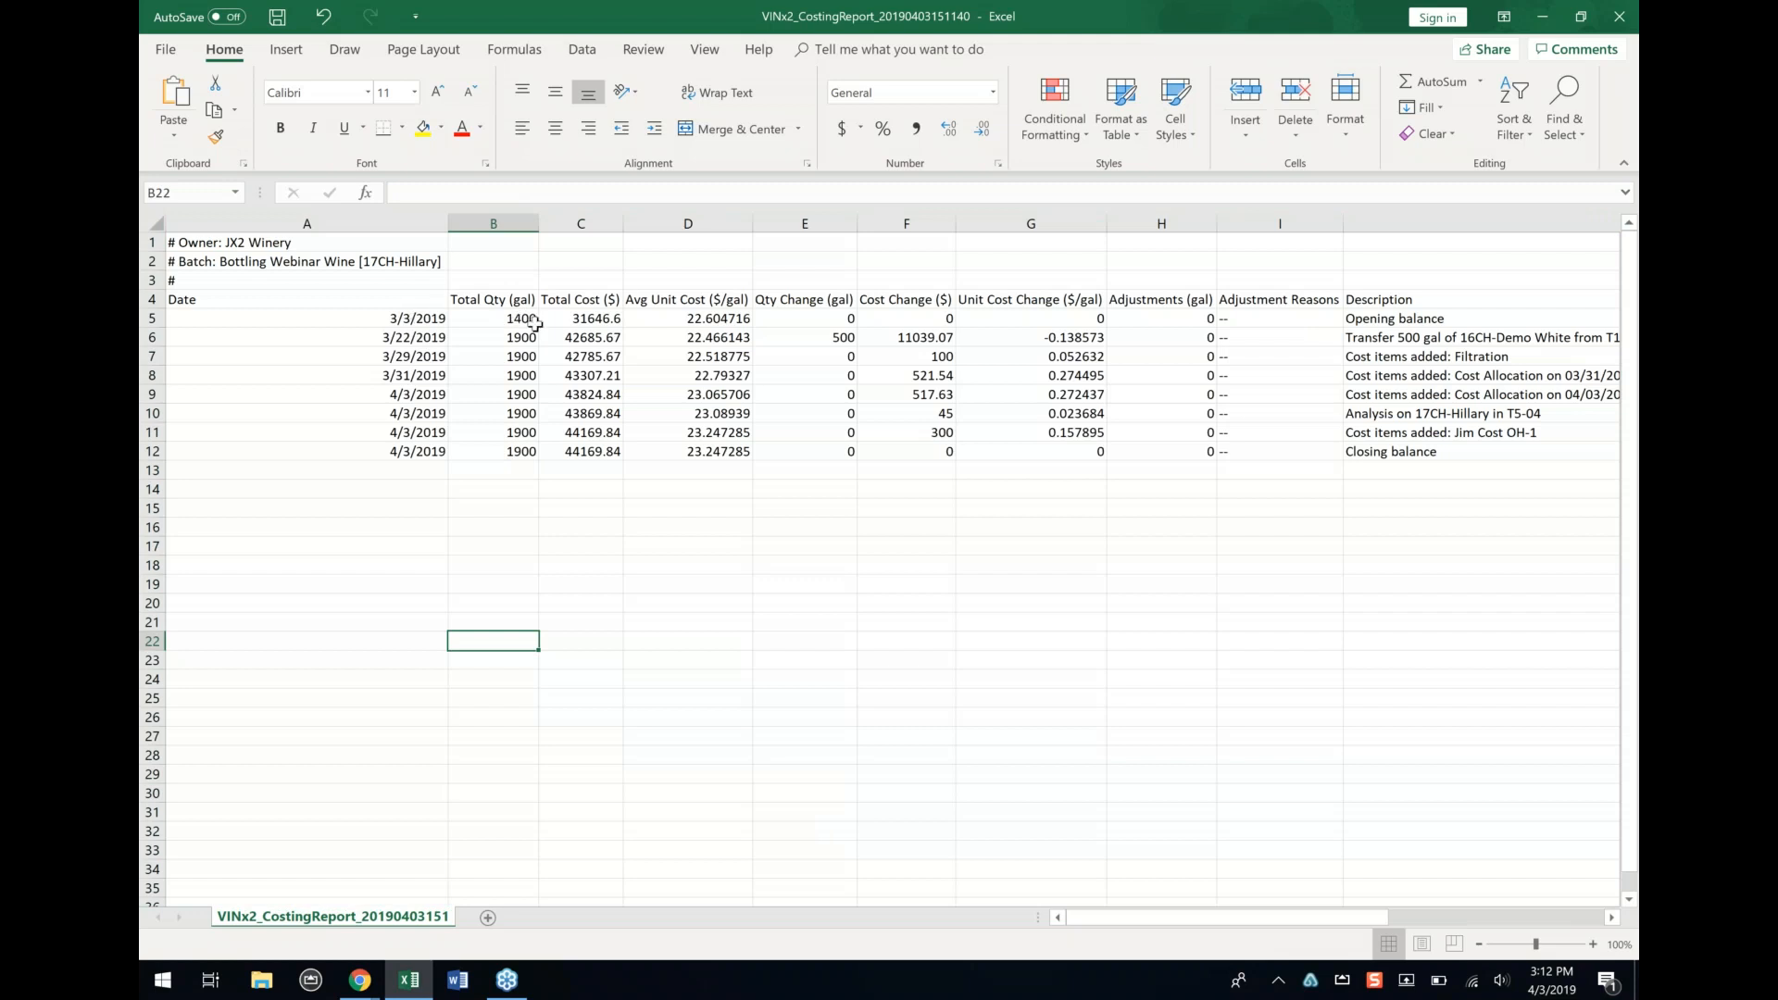
Step: Examine the total quantities in B6:B12, the quantity change in E6 and the descriptions, and close the costing workbook without saving
drag(523, 341, 525, 443)
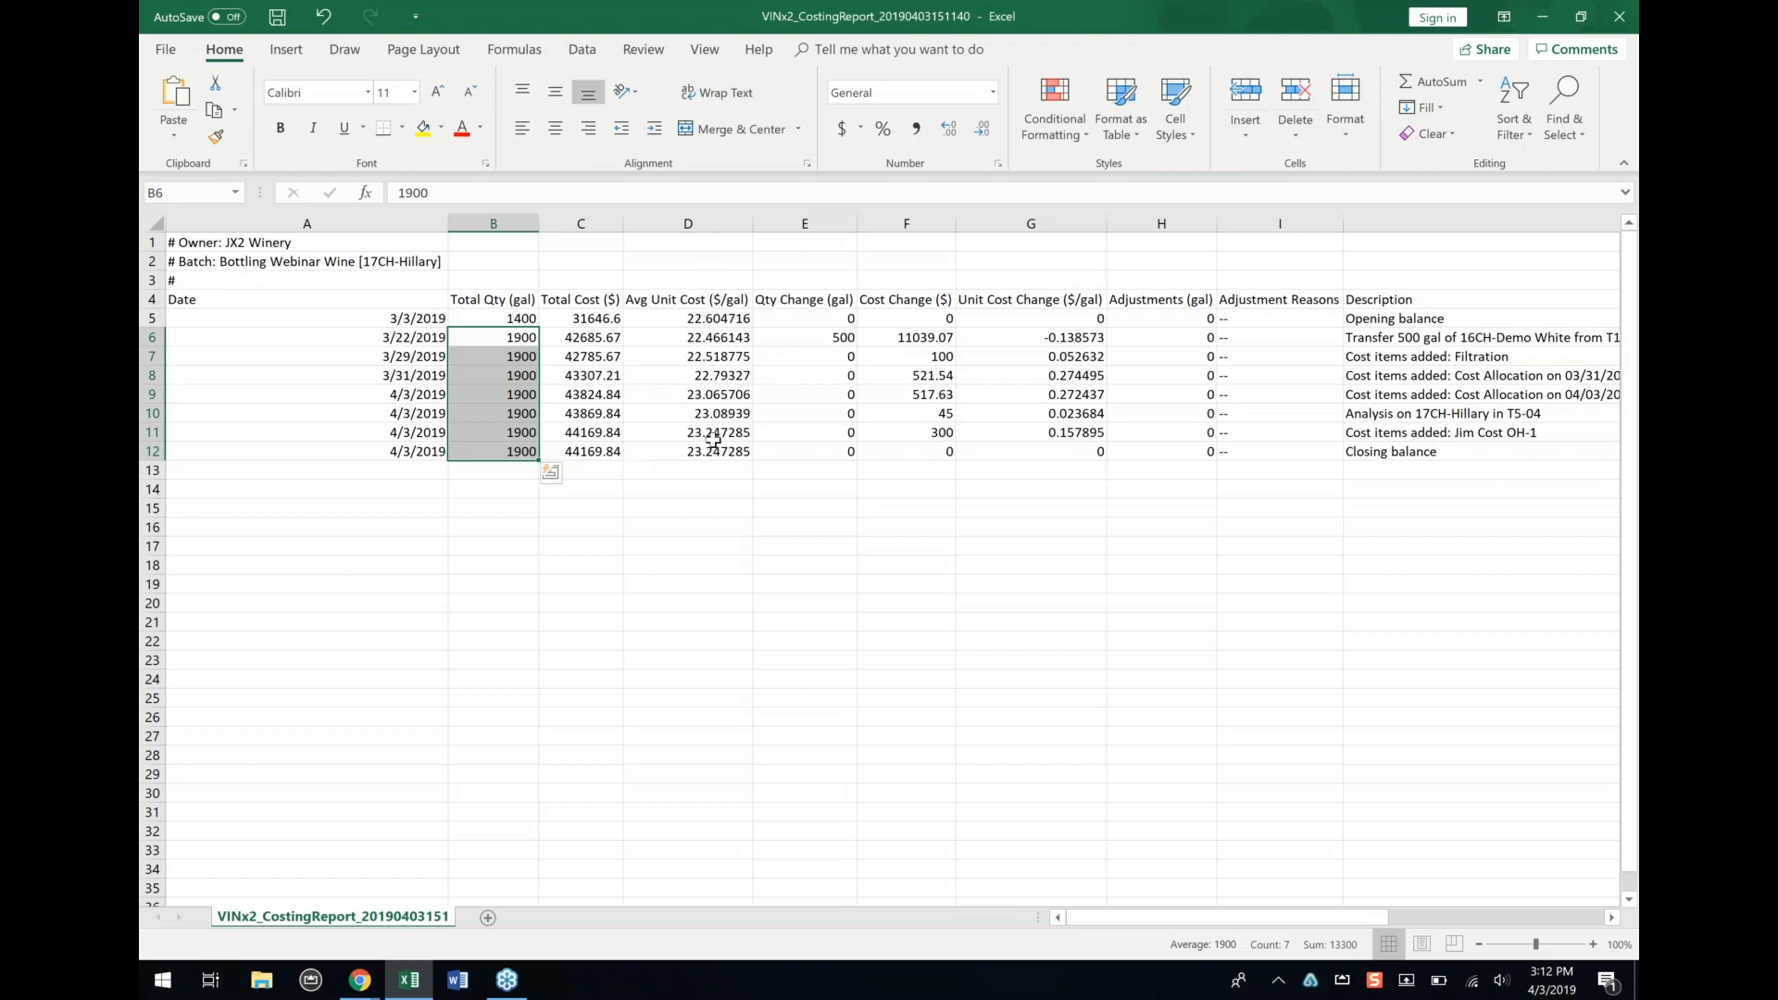
click(811, 340)
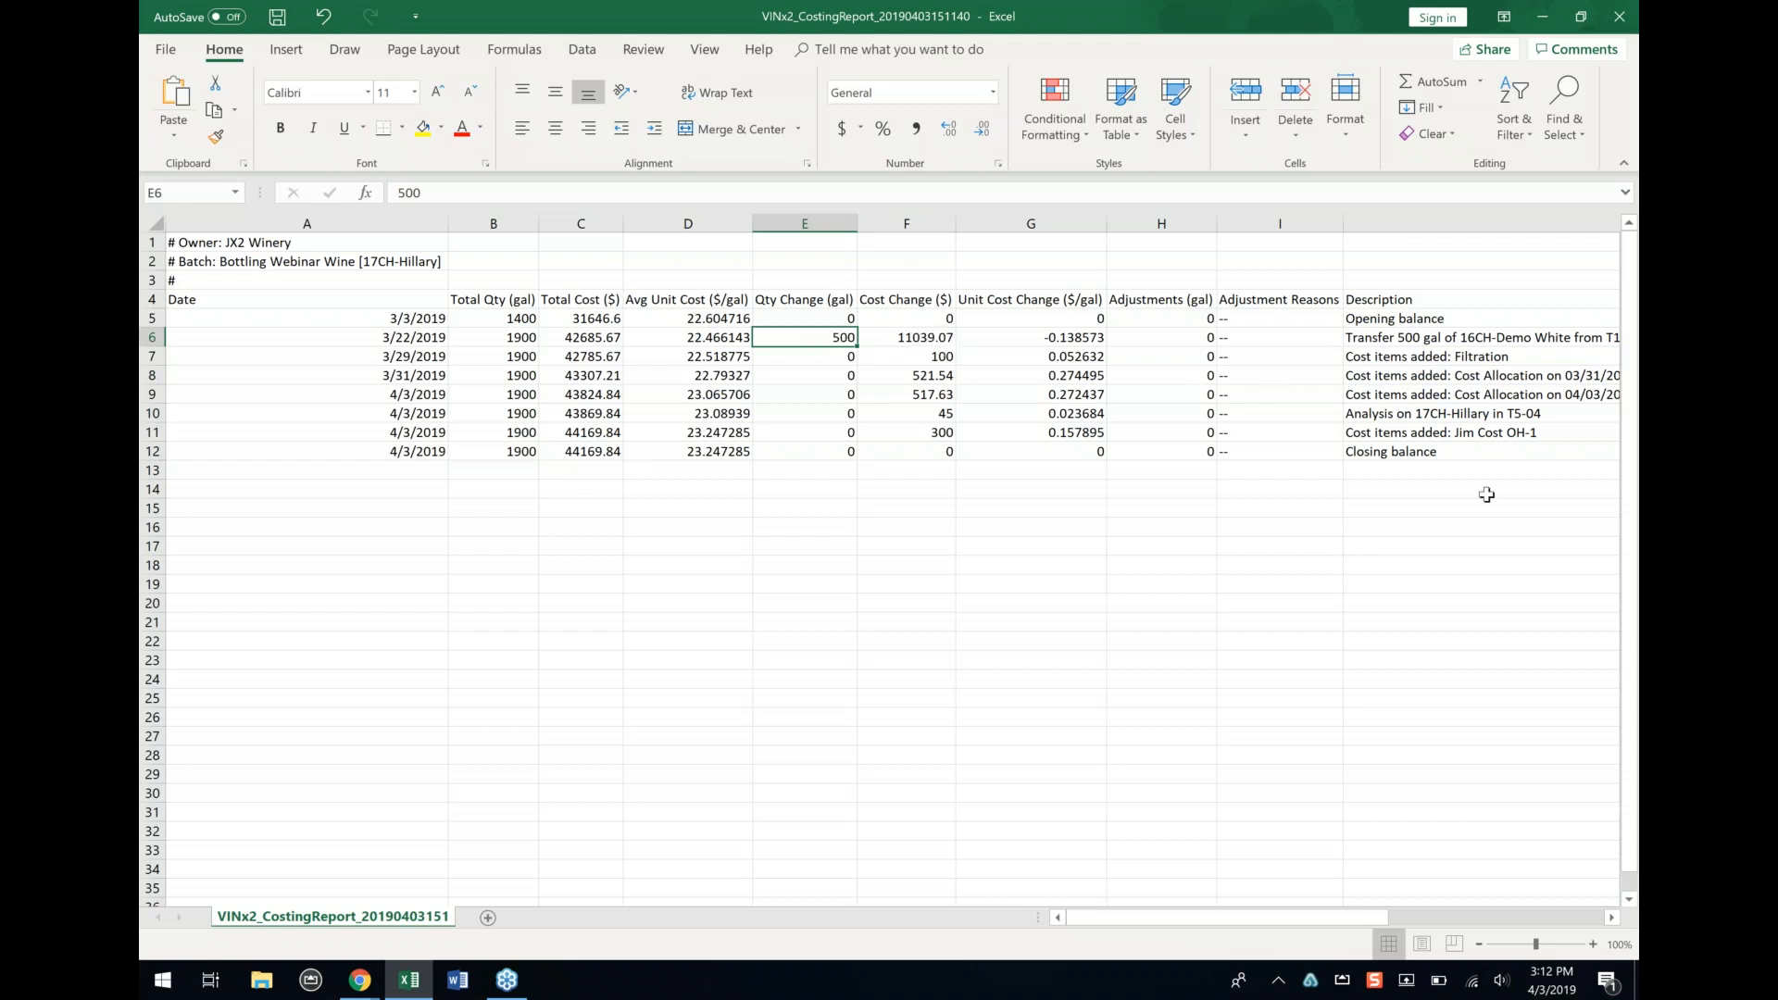
scroll(1487, 494, right, 3)
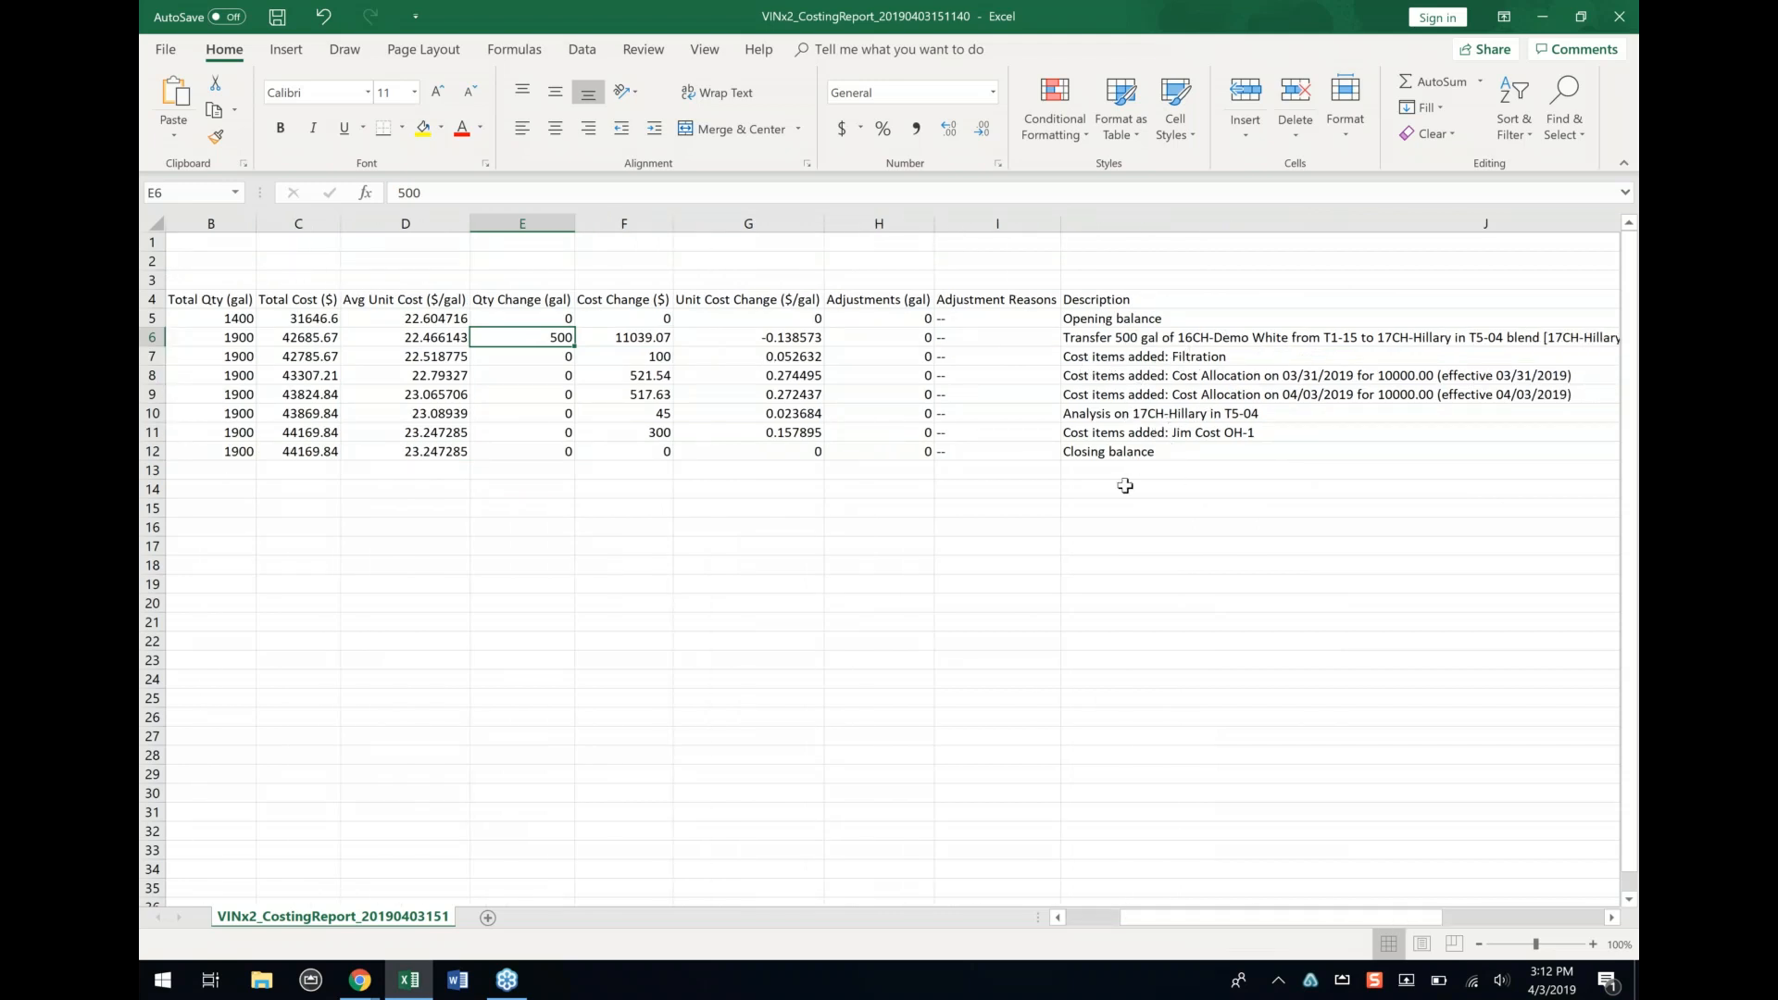
click(1620, 16)
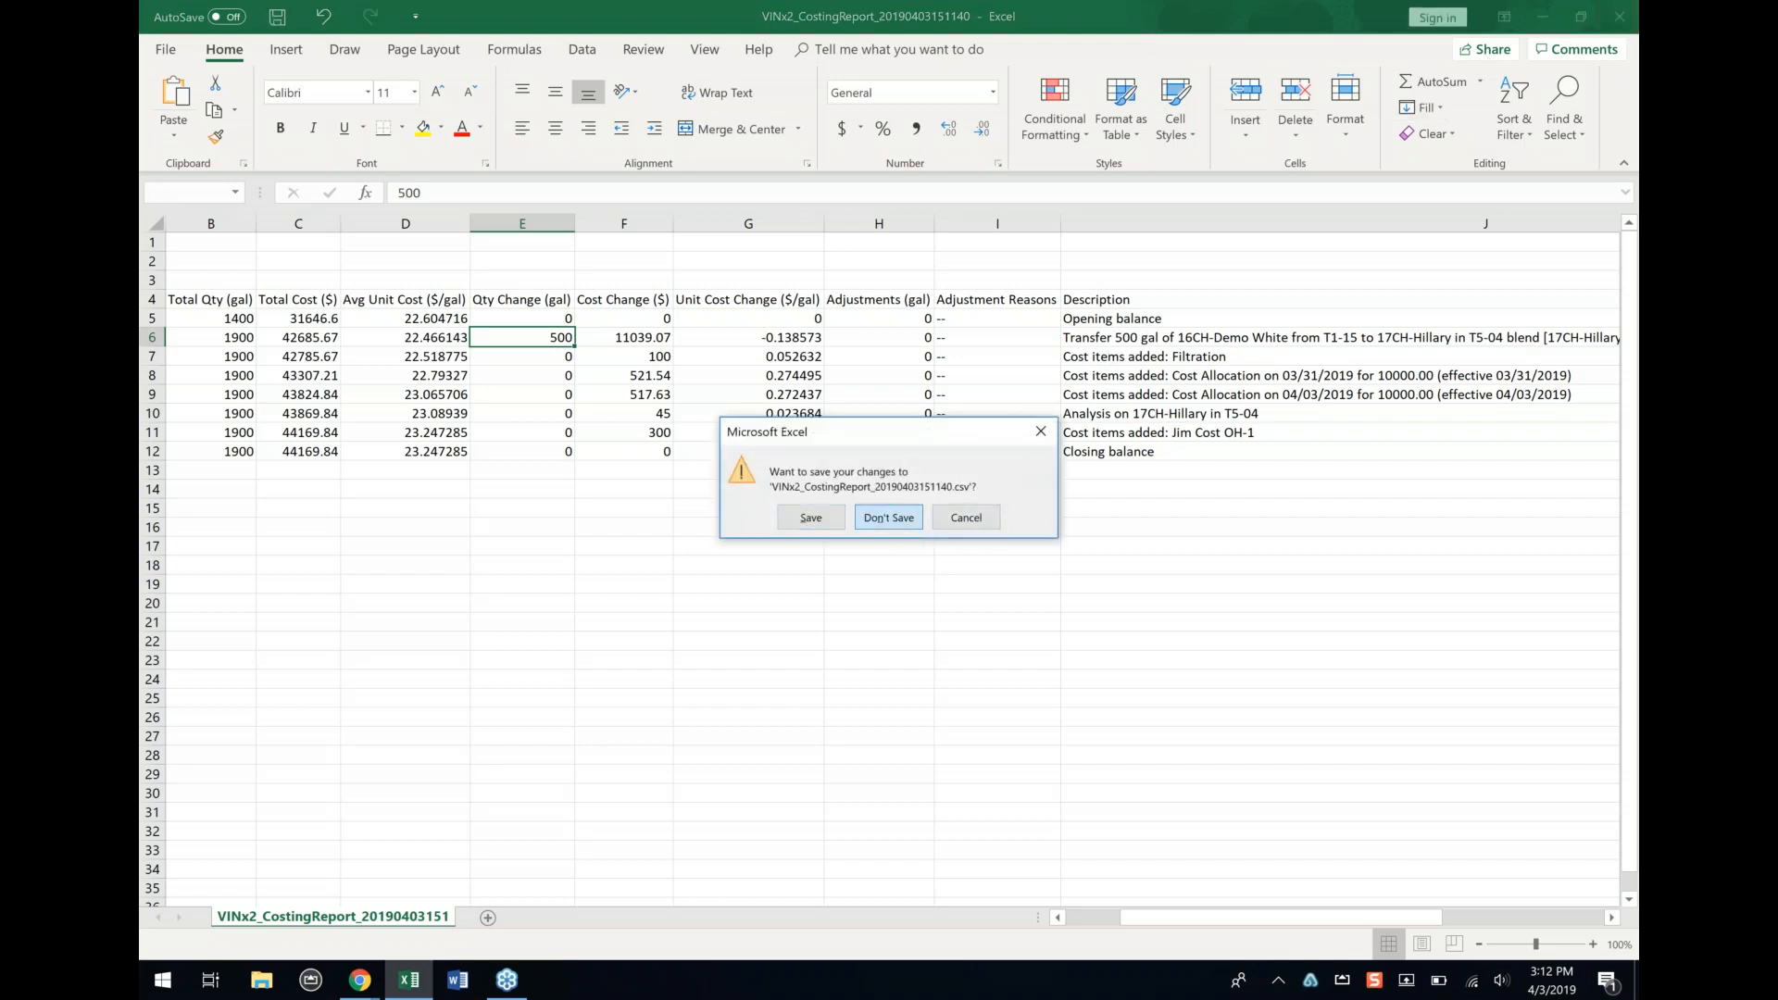
click(889, 522)
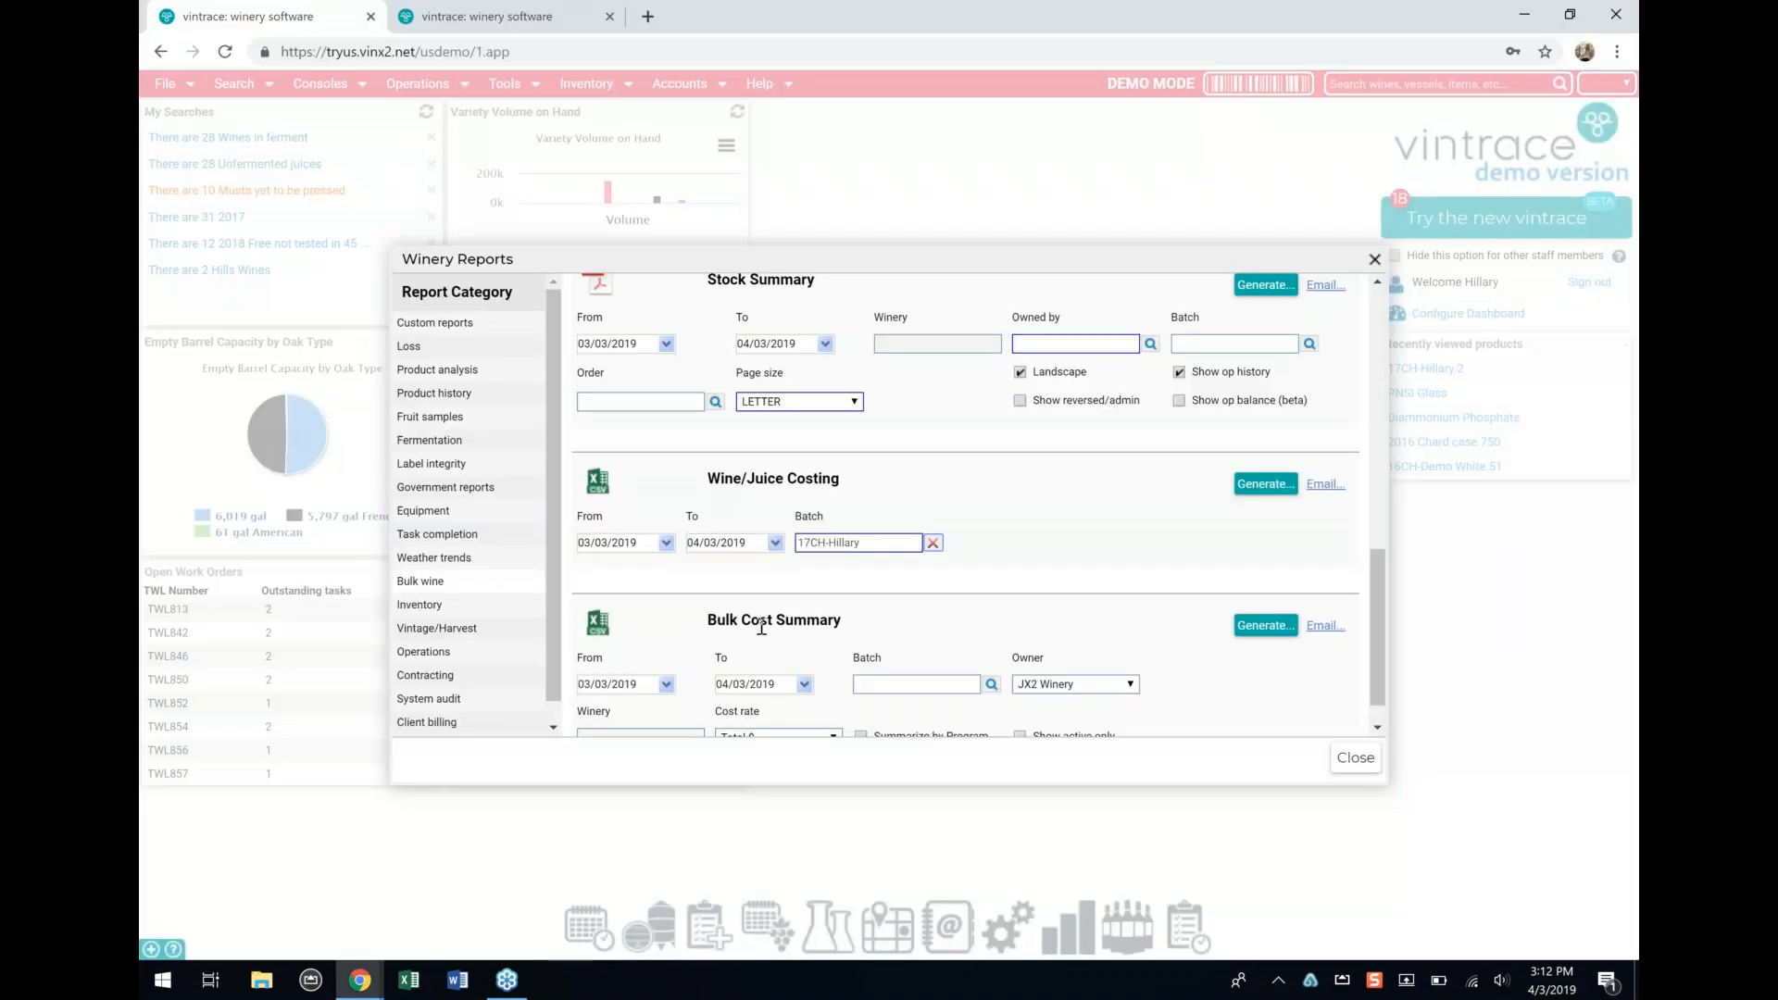
Step: Generate the Bulk Cost Summary report for all batches with the From date set to 01/01/2019
scroll(929, 620, down, 1)
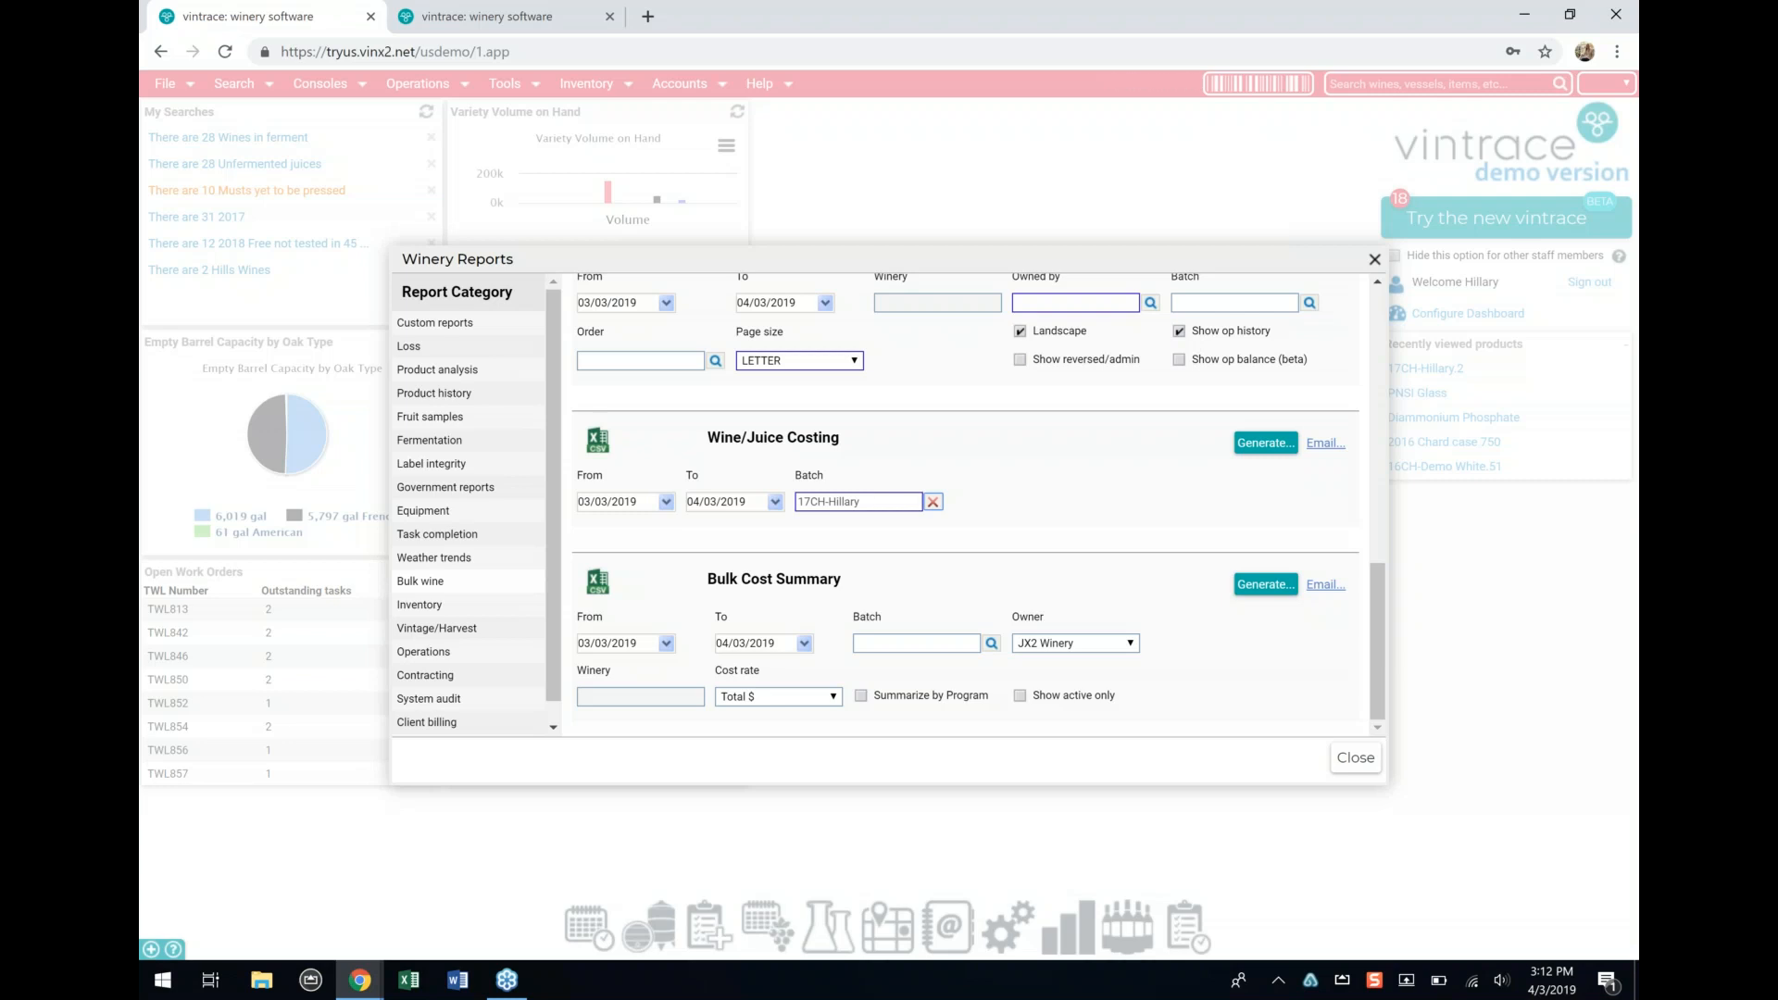
click(666, 643)
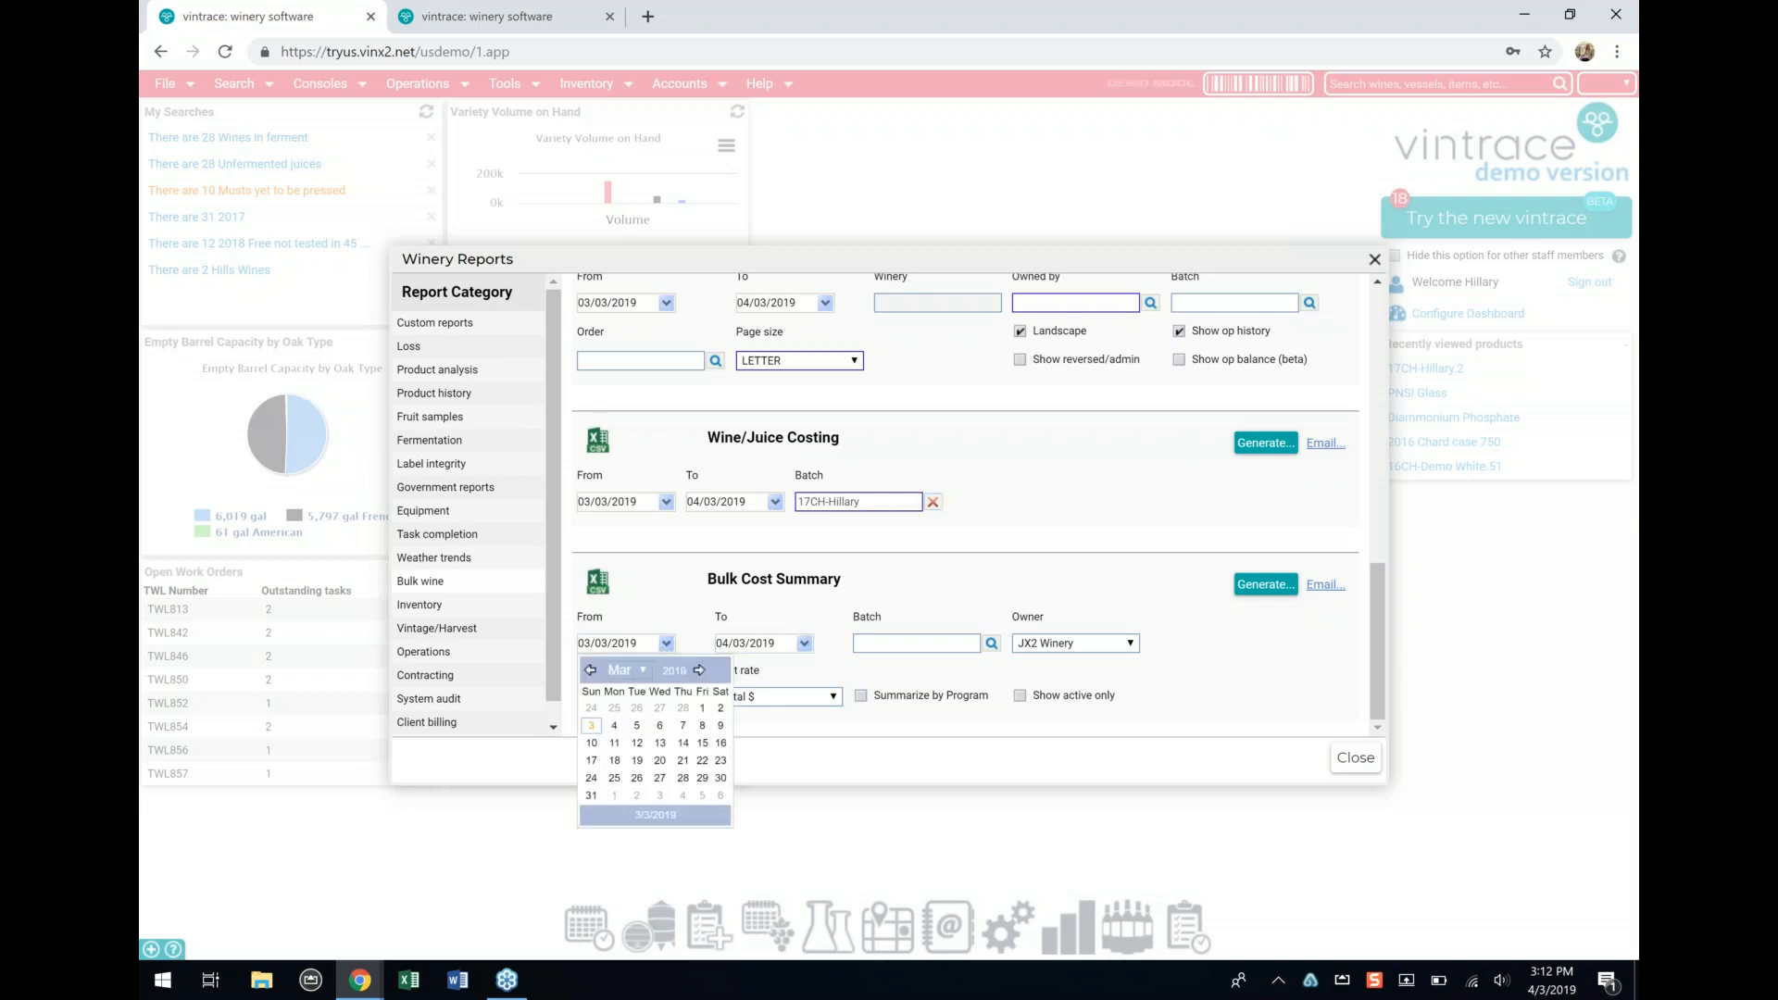
click(590, 669)
click(590, 670)
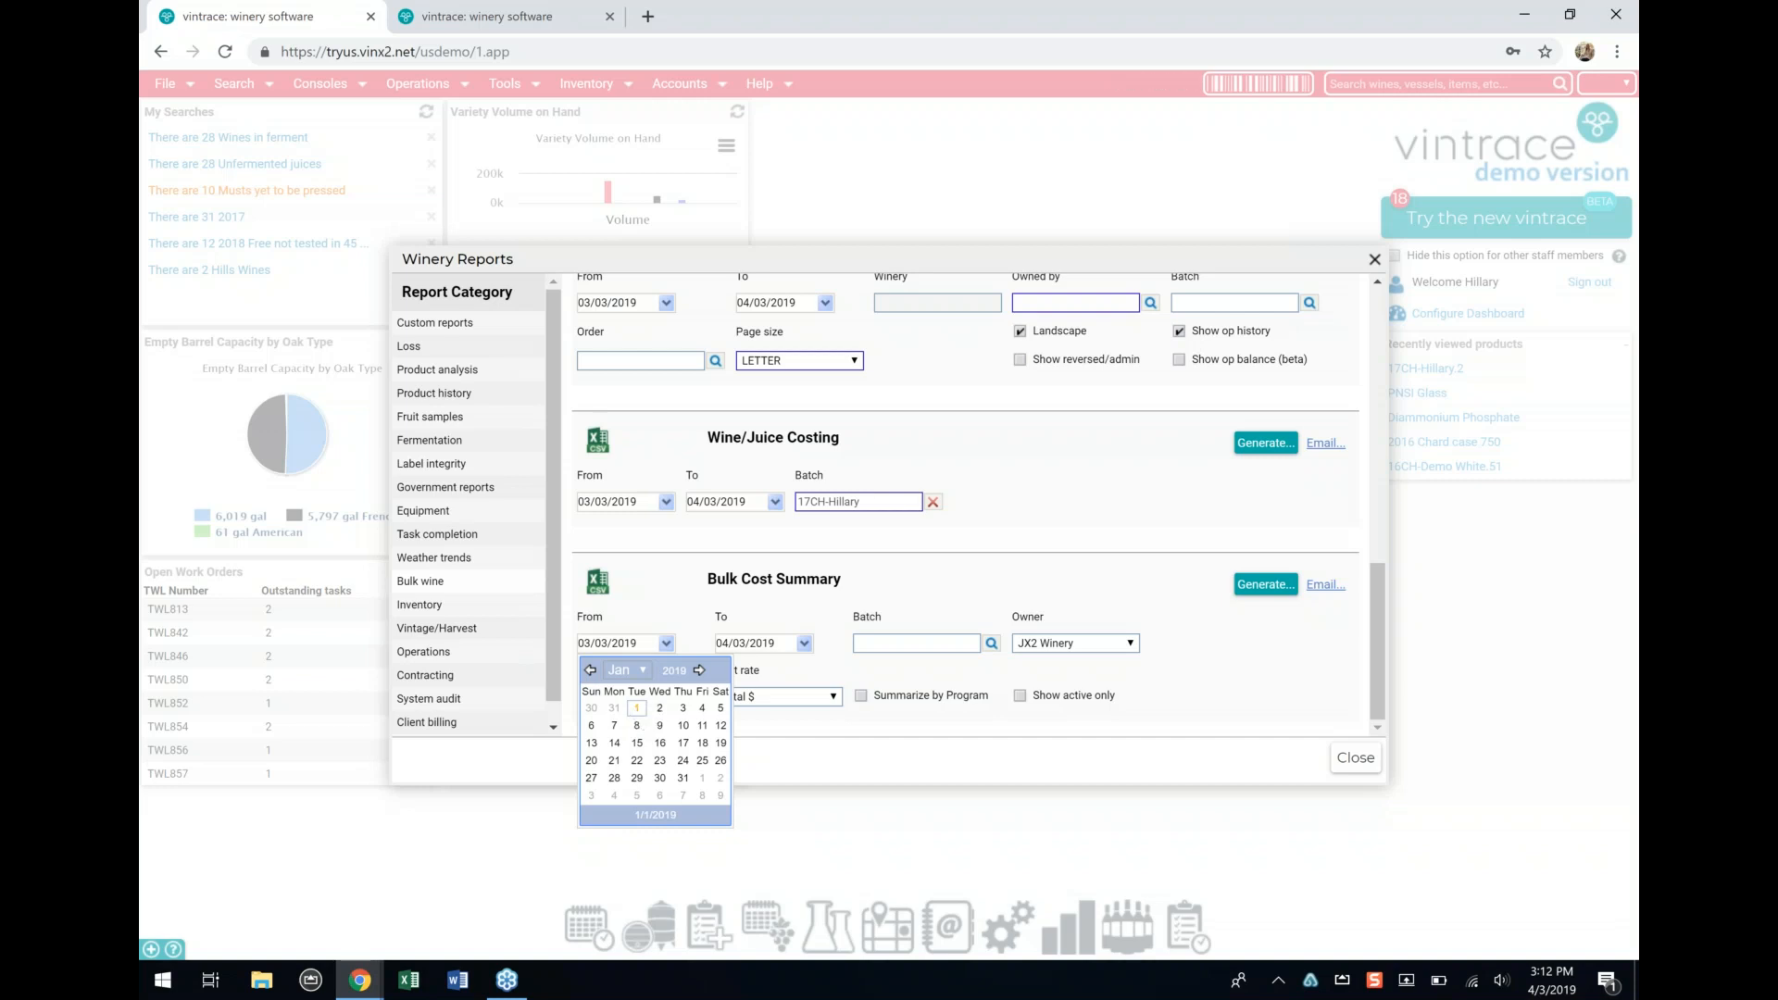
click(637, 707)
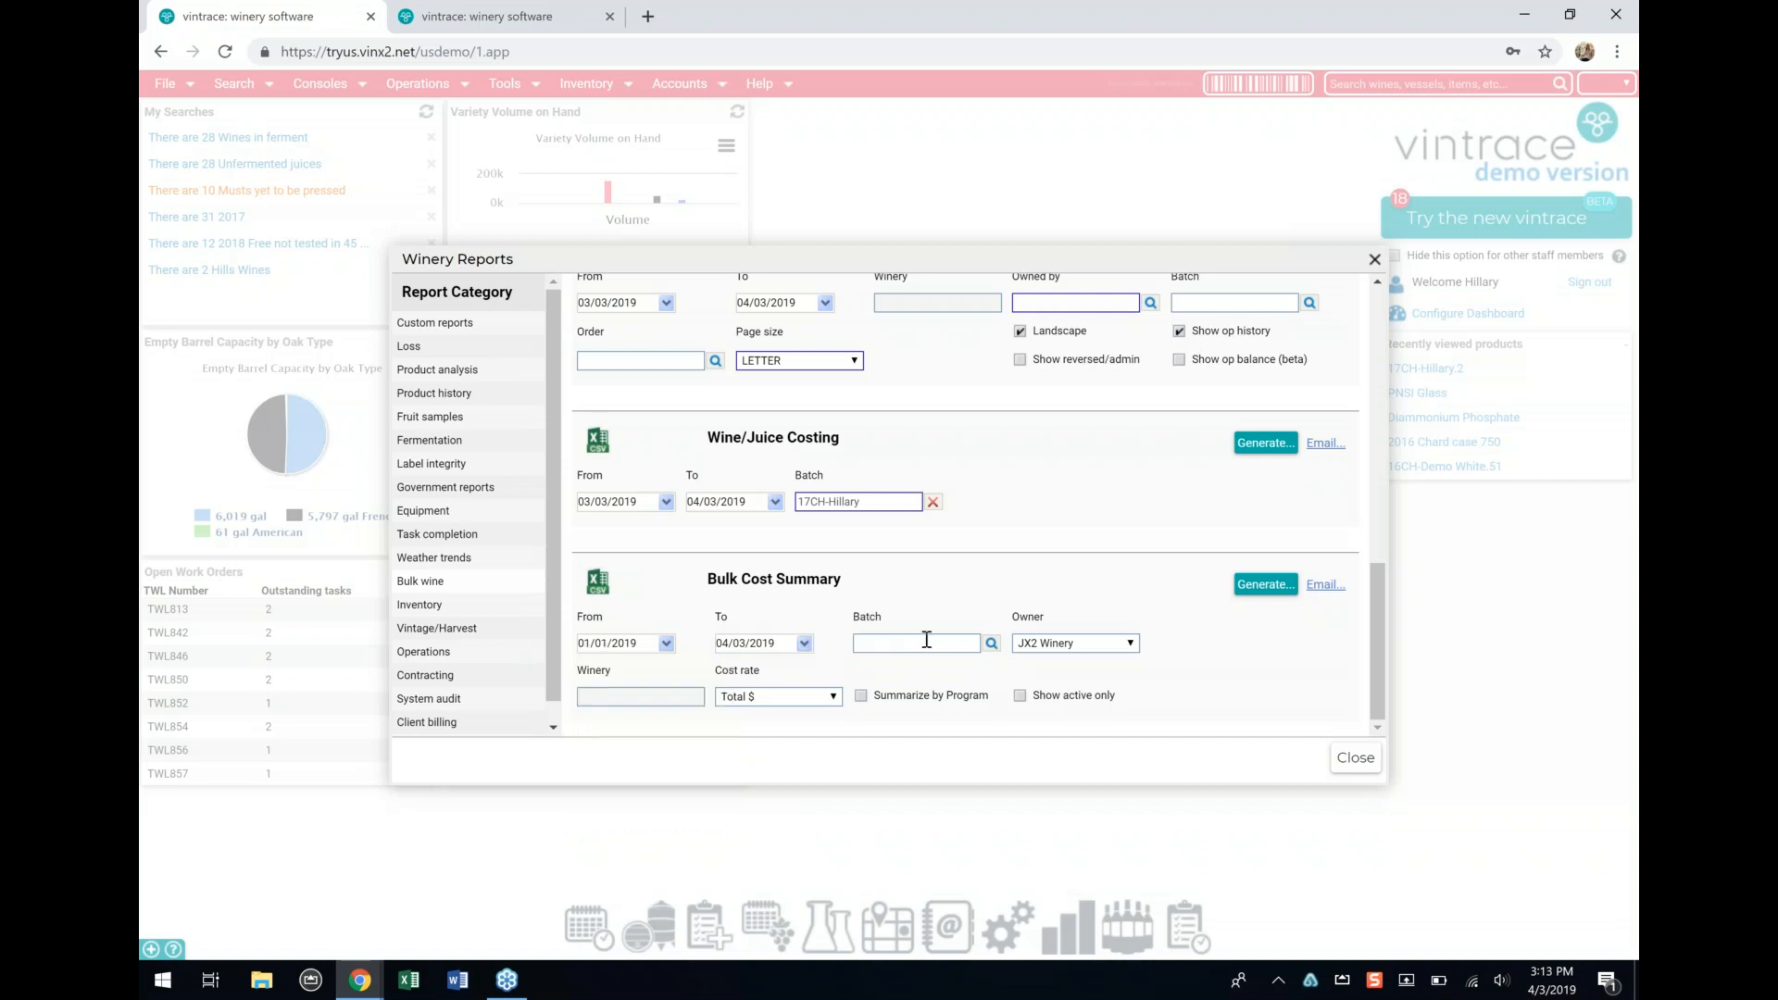
click(1262, 587)
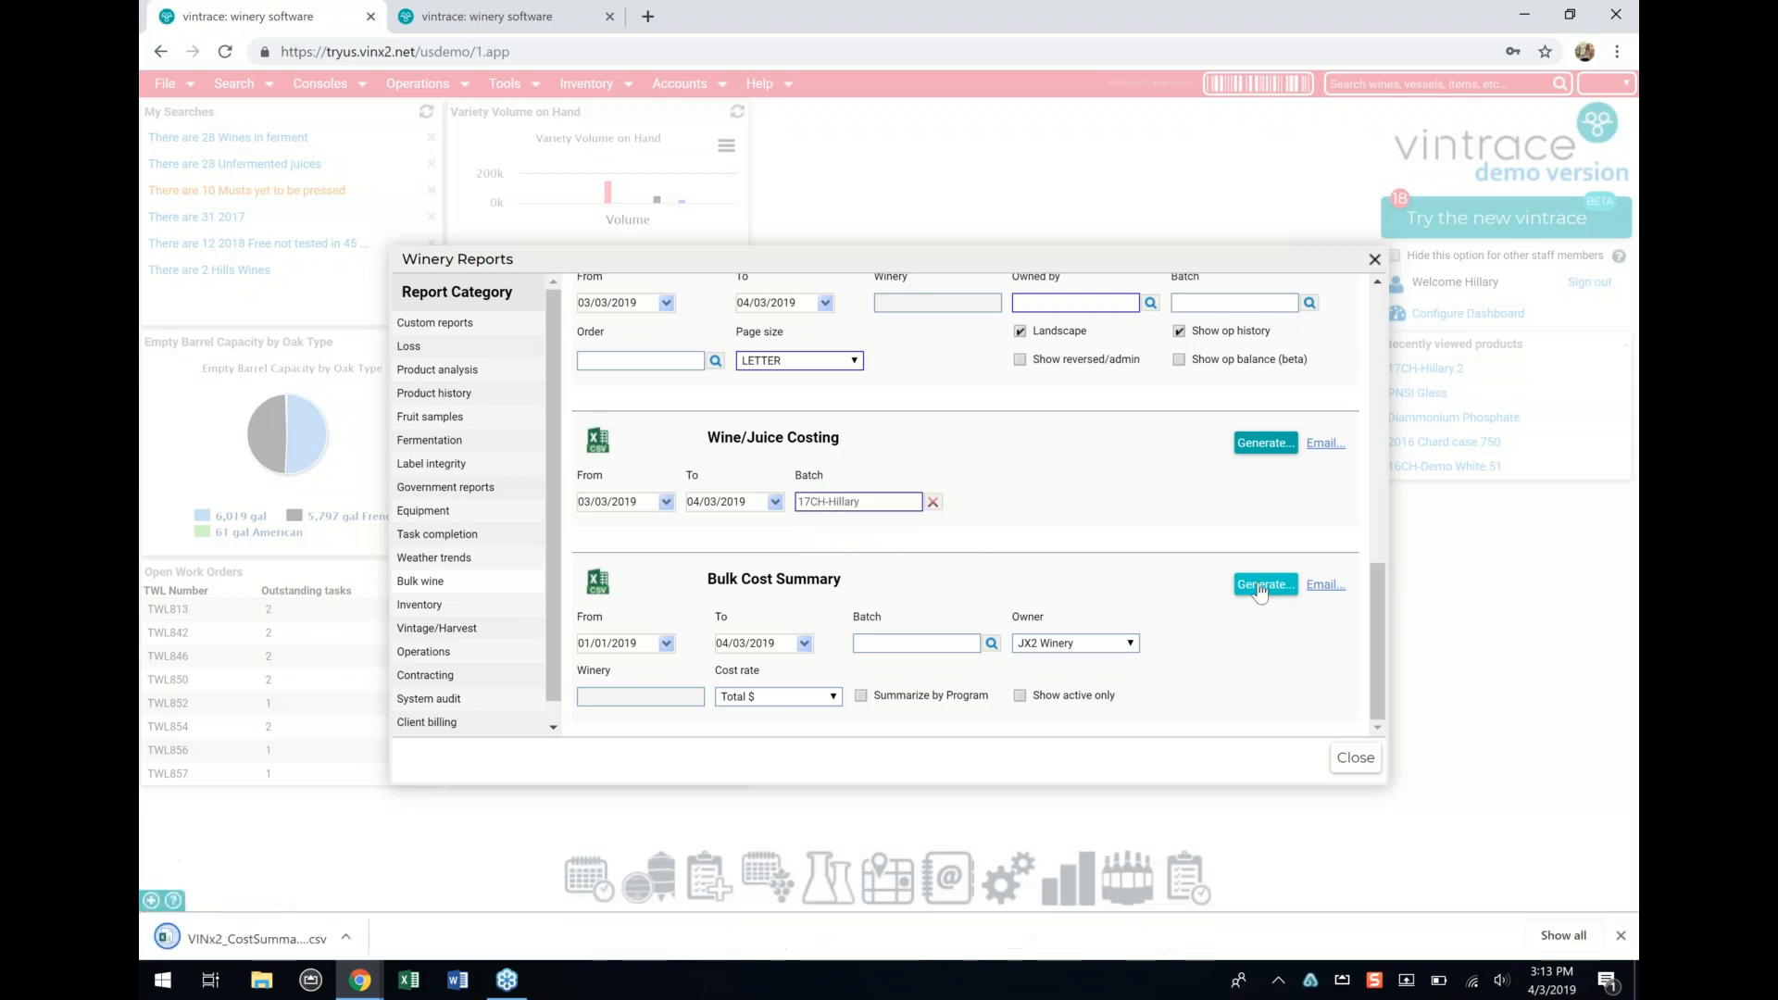
Step: Open the downloaded cost summary CSV in Excel and widen all columns to one uniform width
click(285, 944)
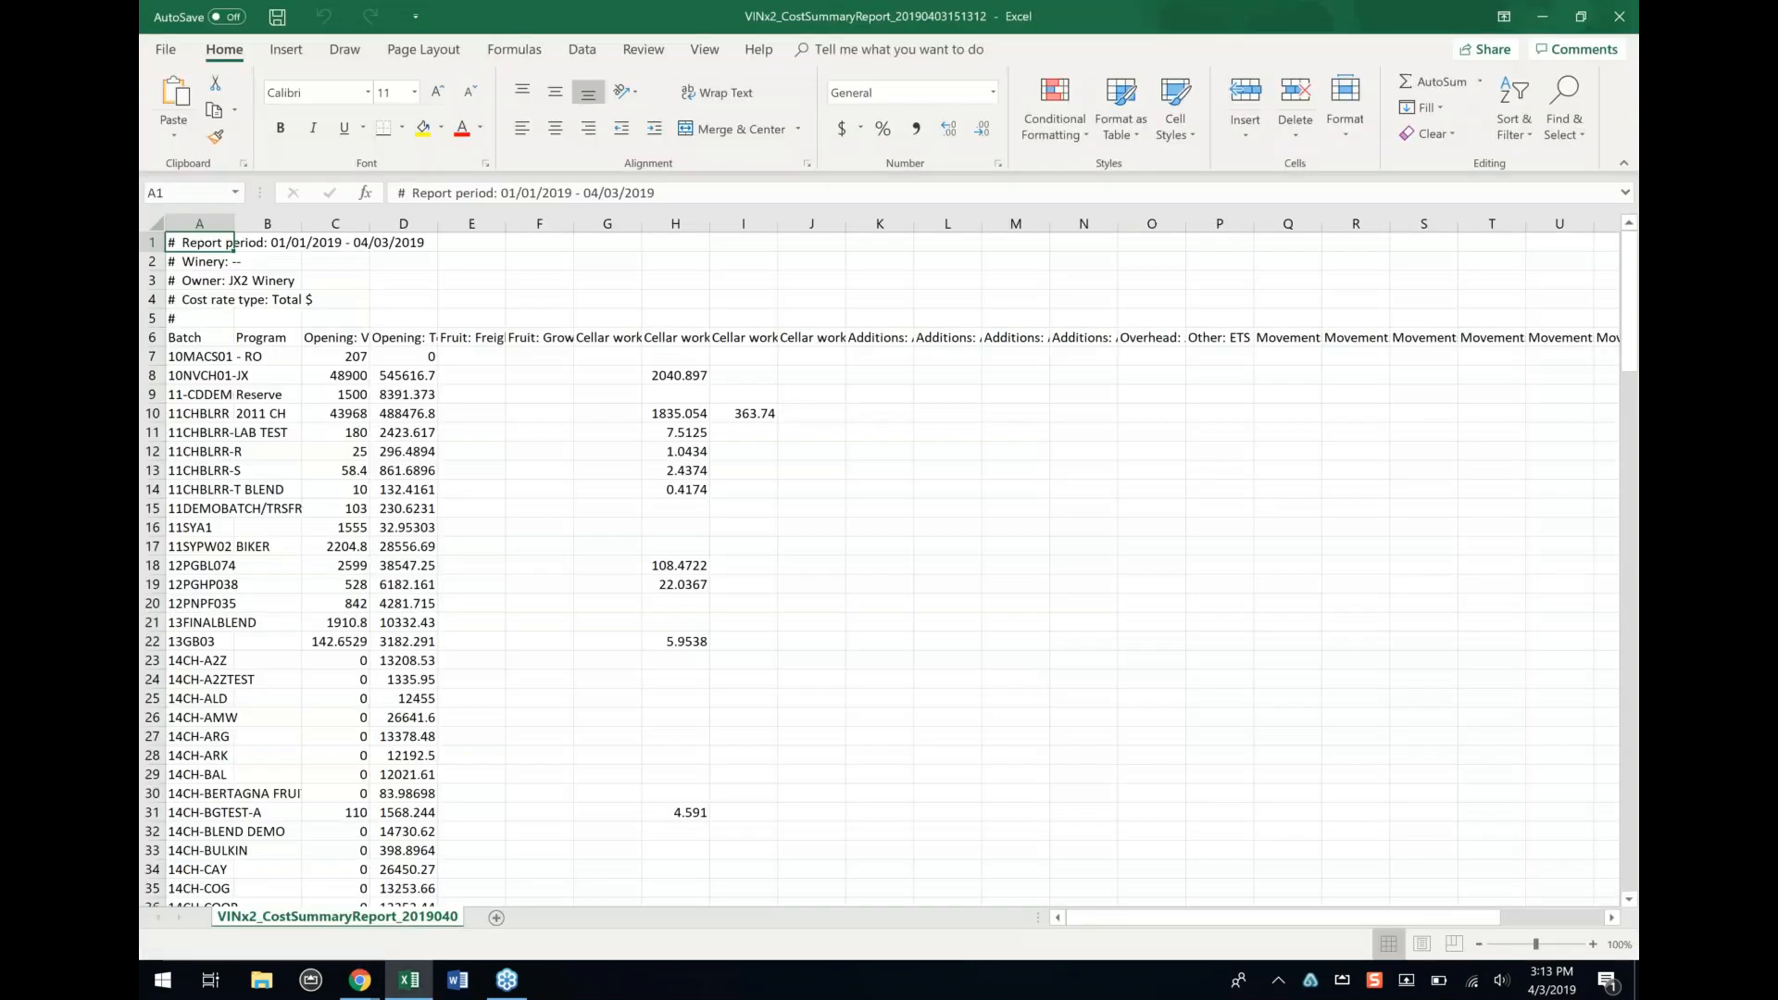
click(154, 227)
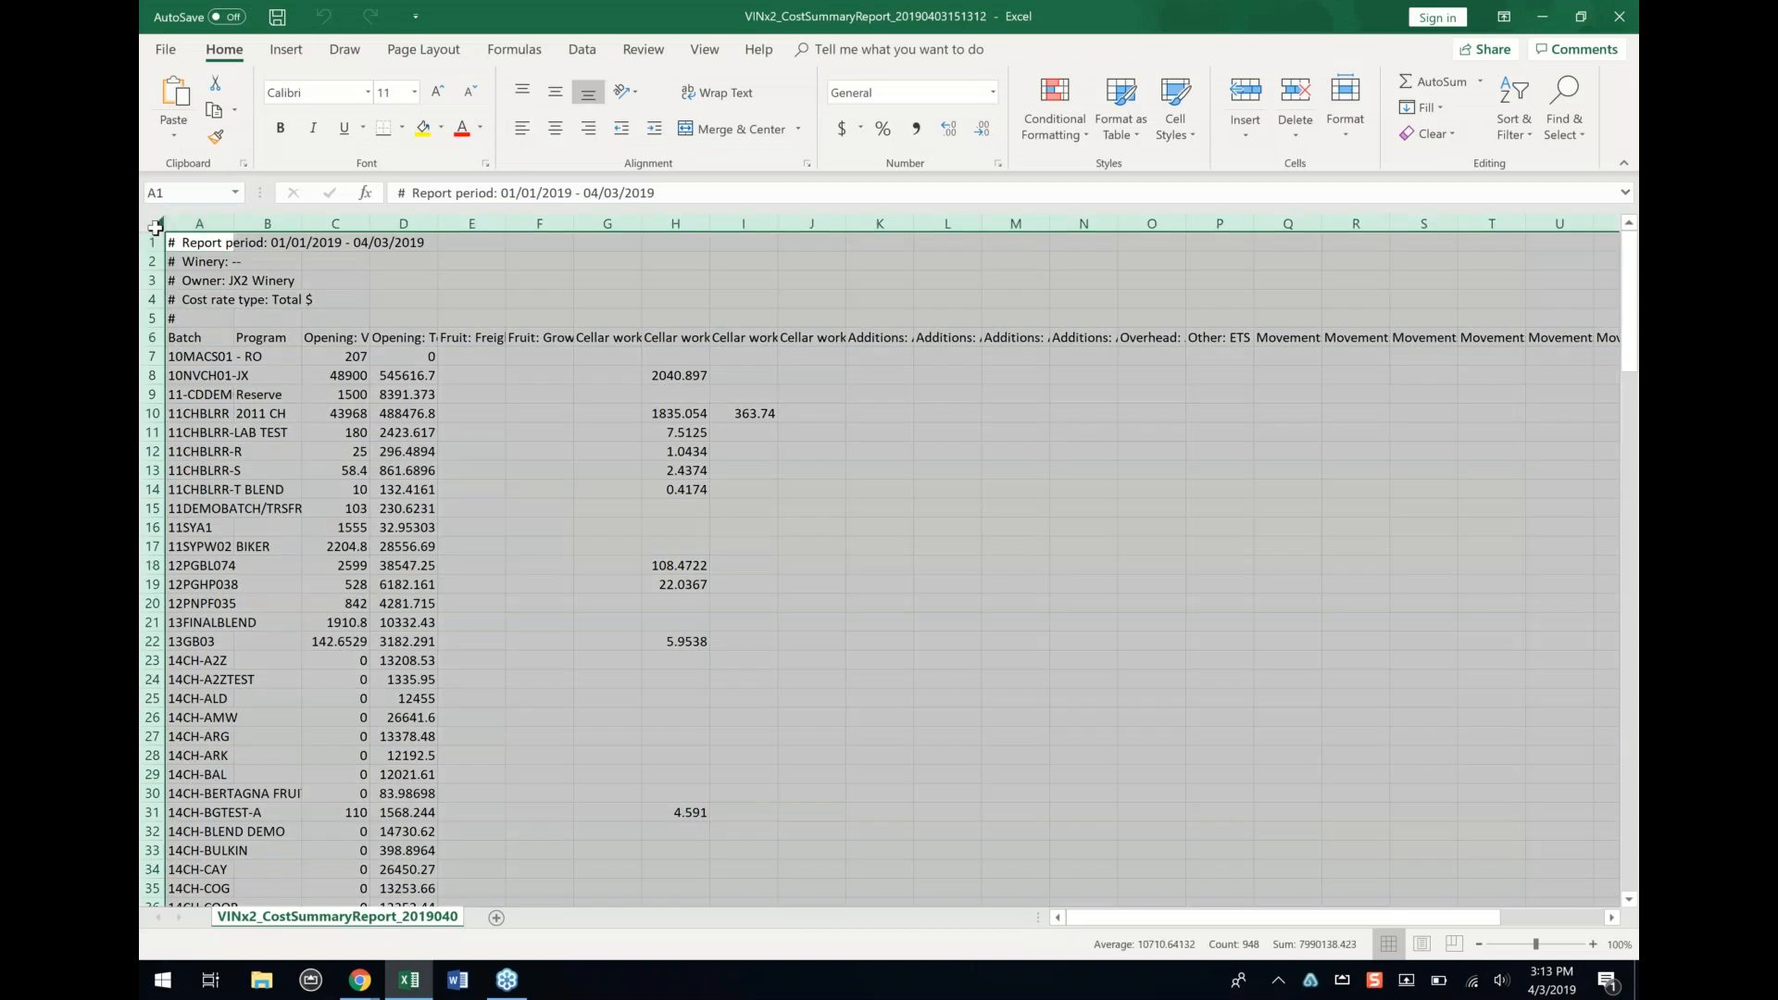
double_click(233, 224)
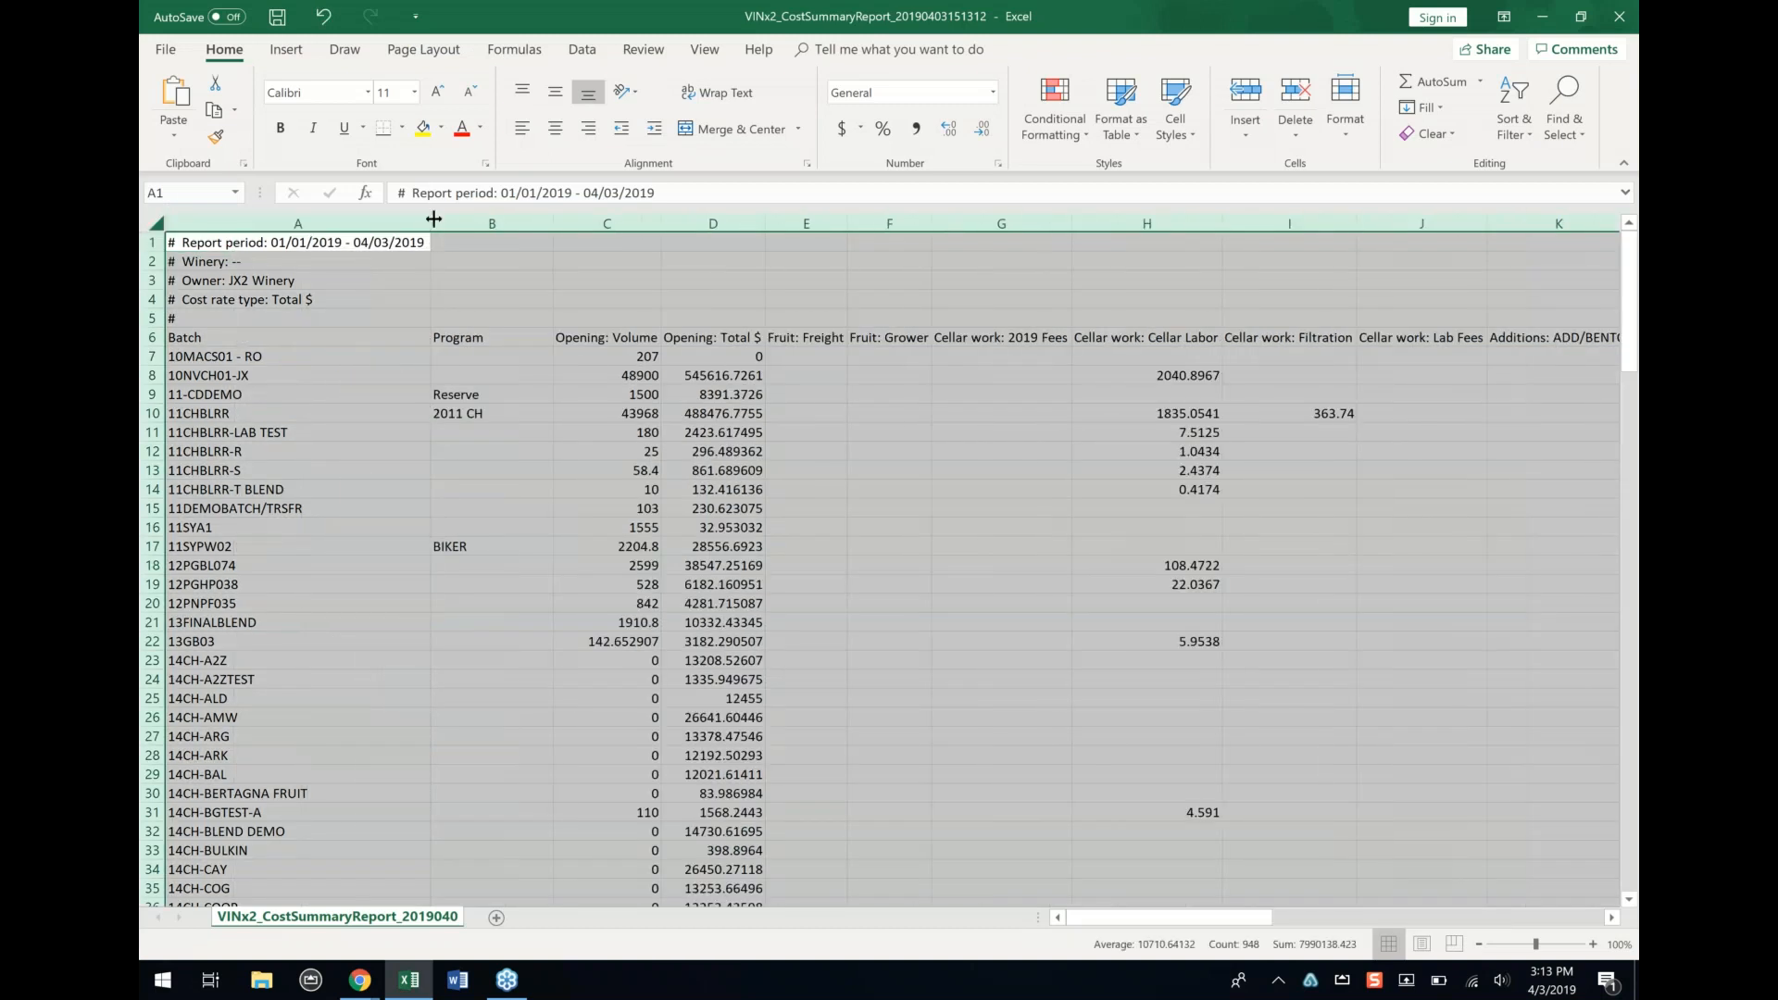
drag(431, 226, 298, 232)
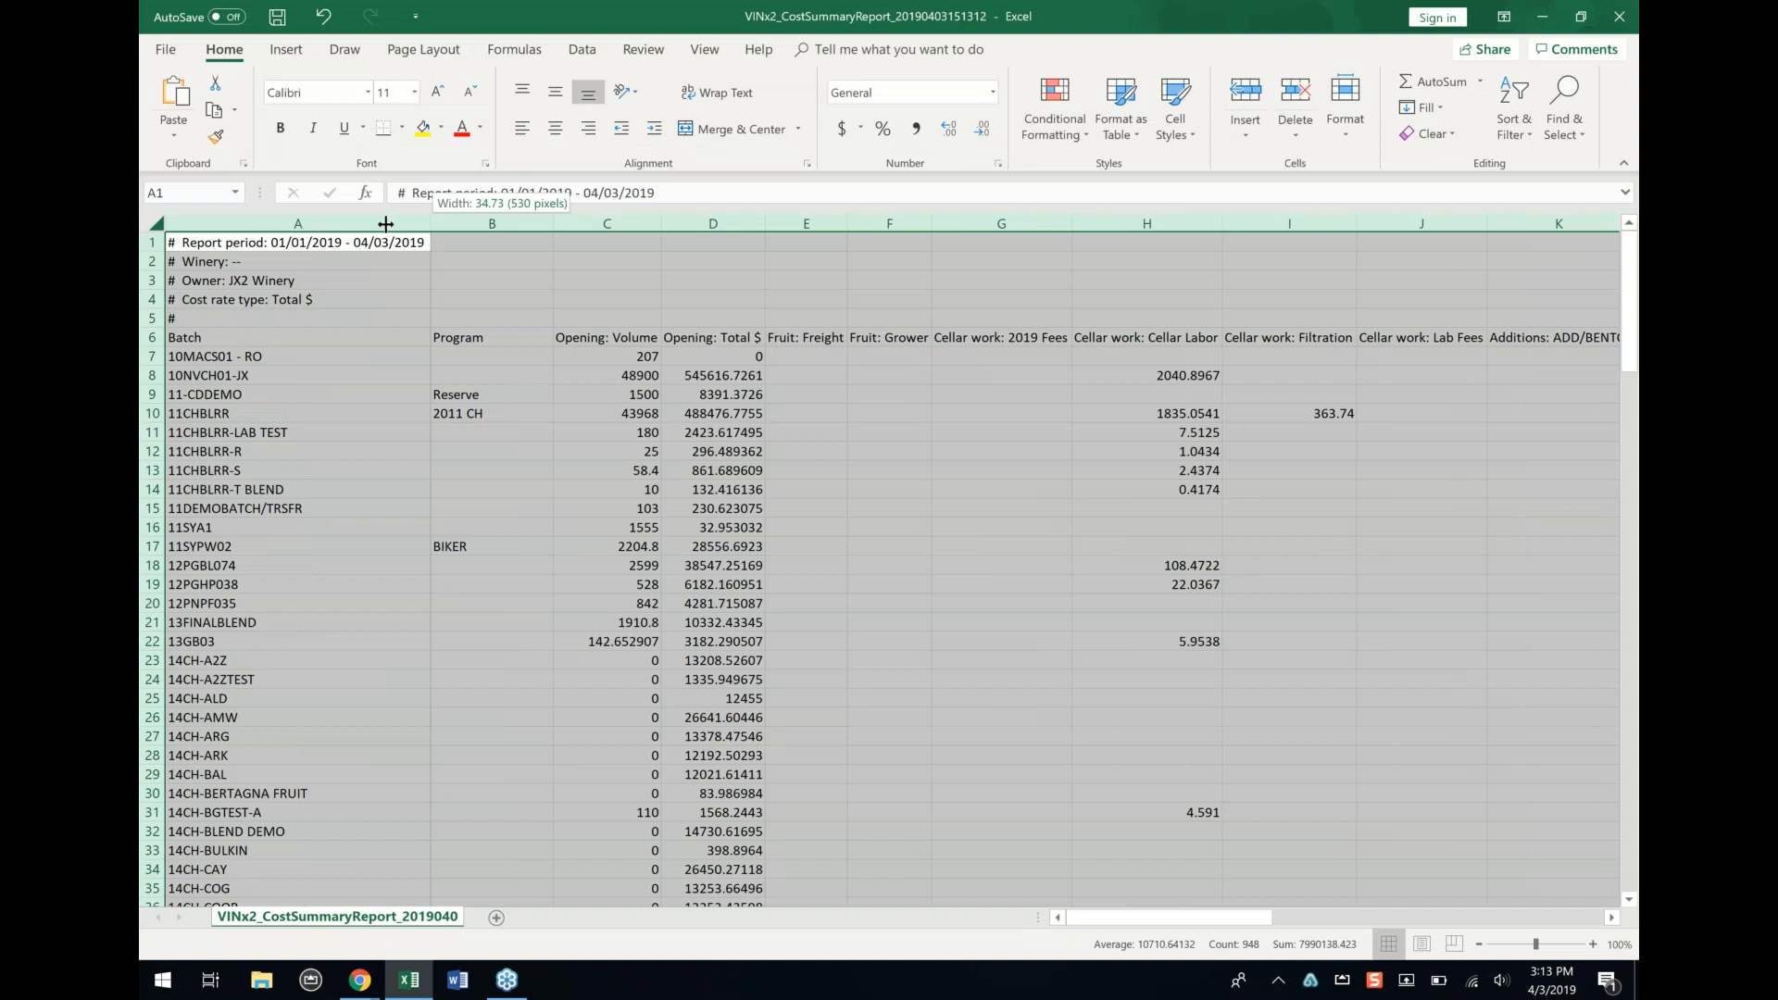
click(427, 225)
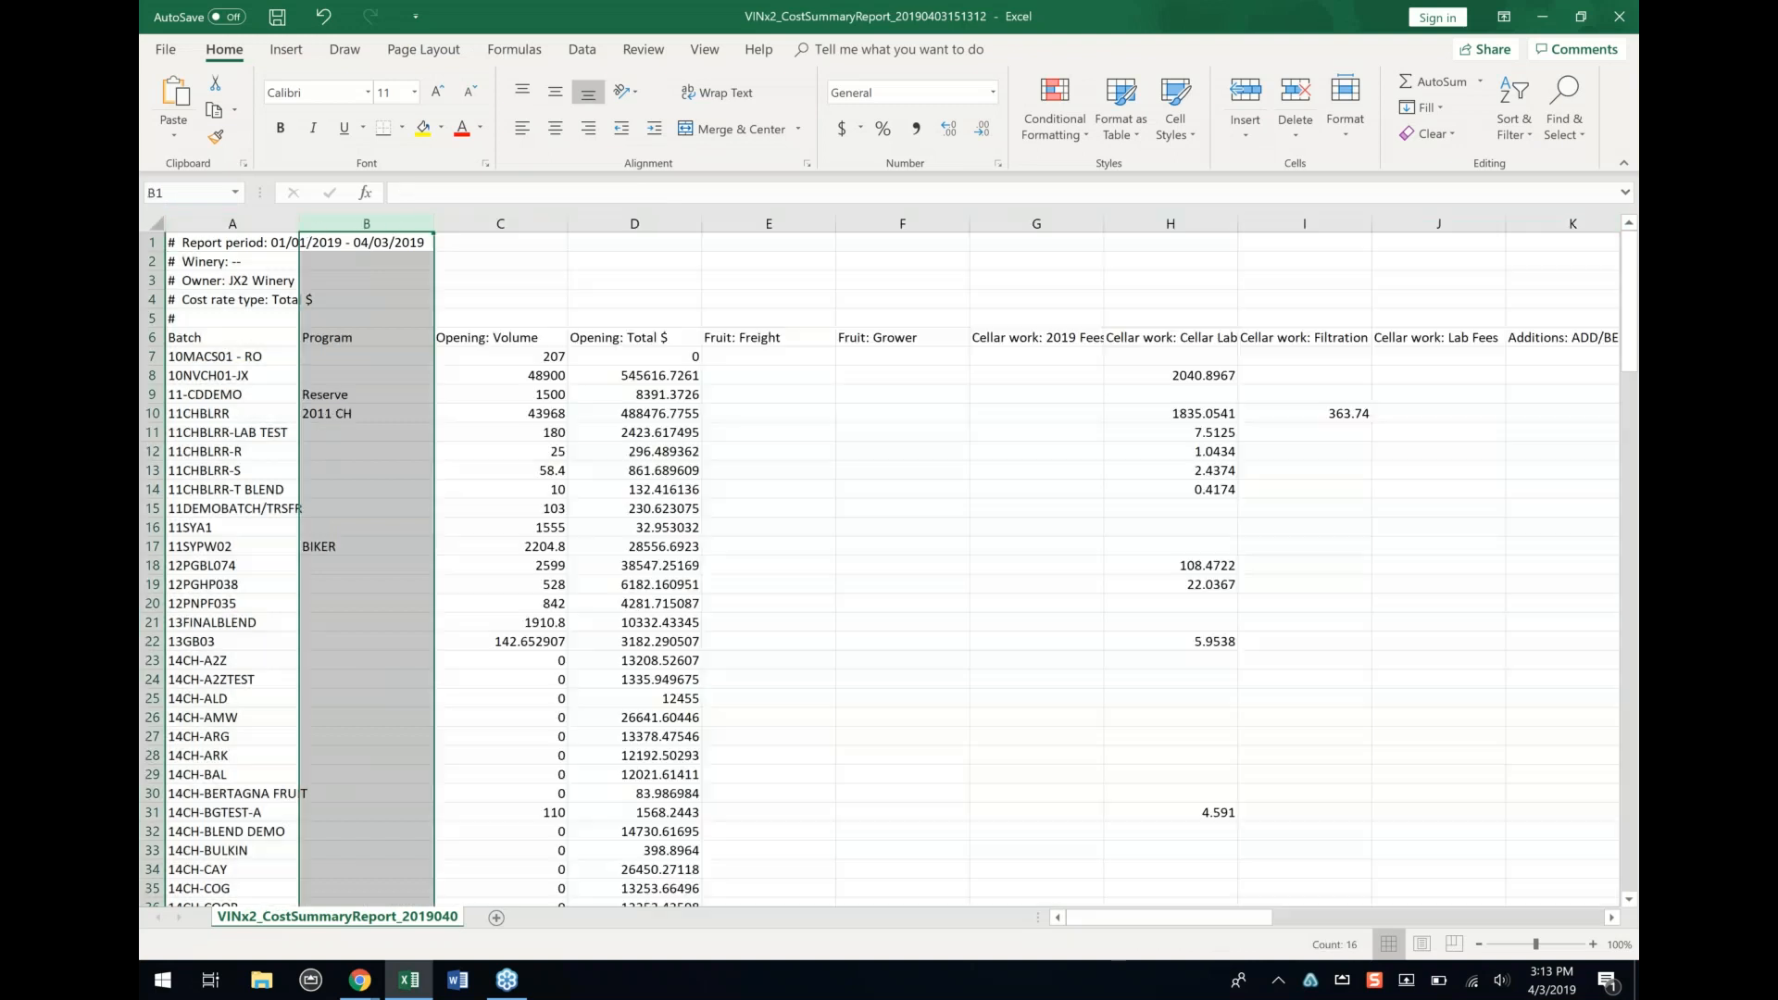
click(806, 435)
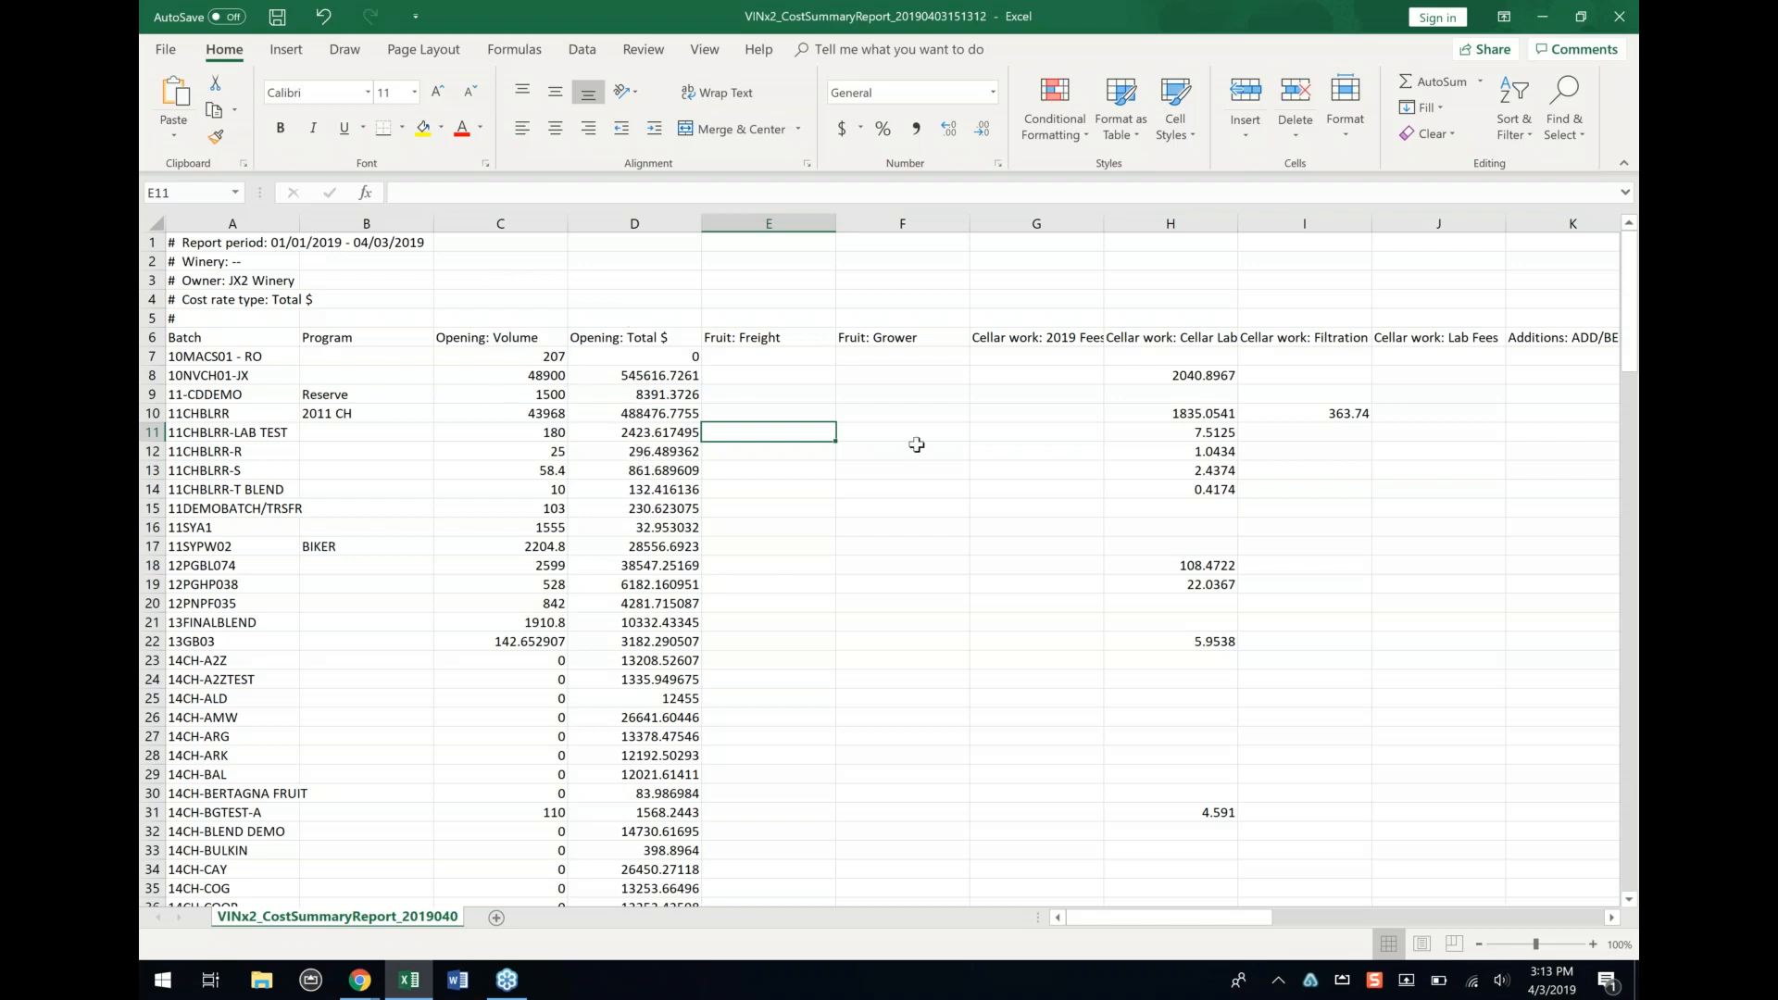
Step: Examine the opening, fruit, cellar work, movement and closing cost columns for all batches, and close the workbook without saving
scroll(973, 570, right, 2)
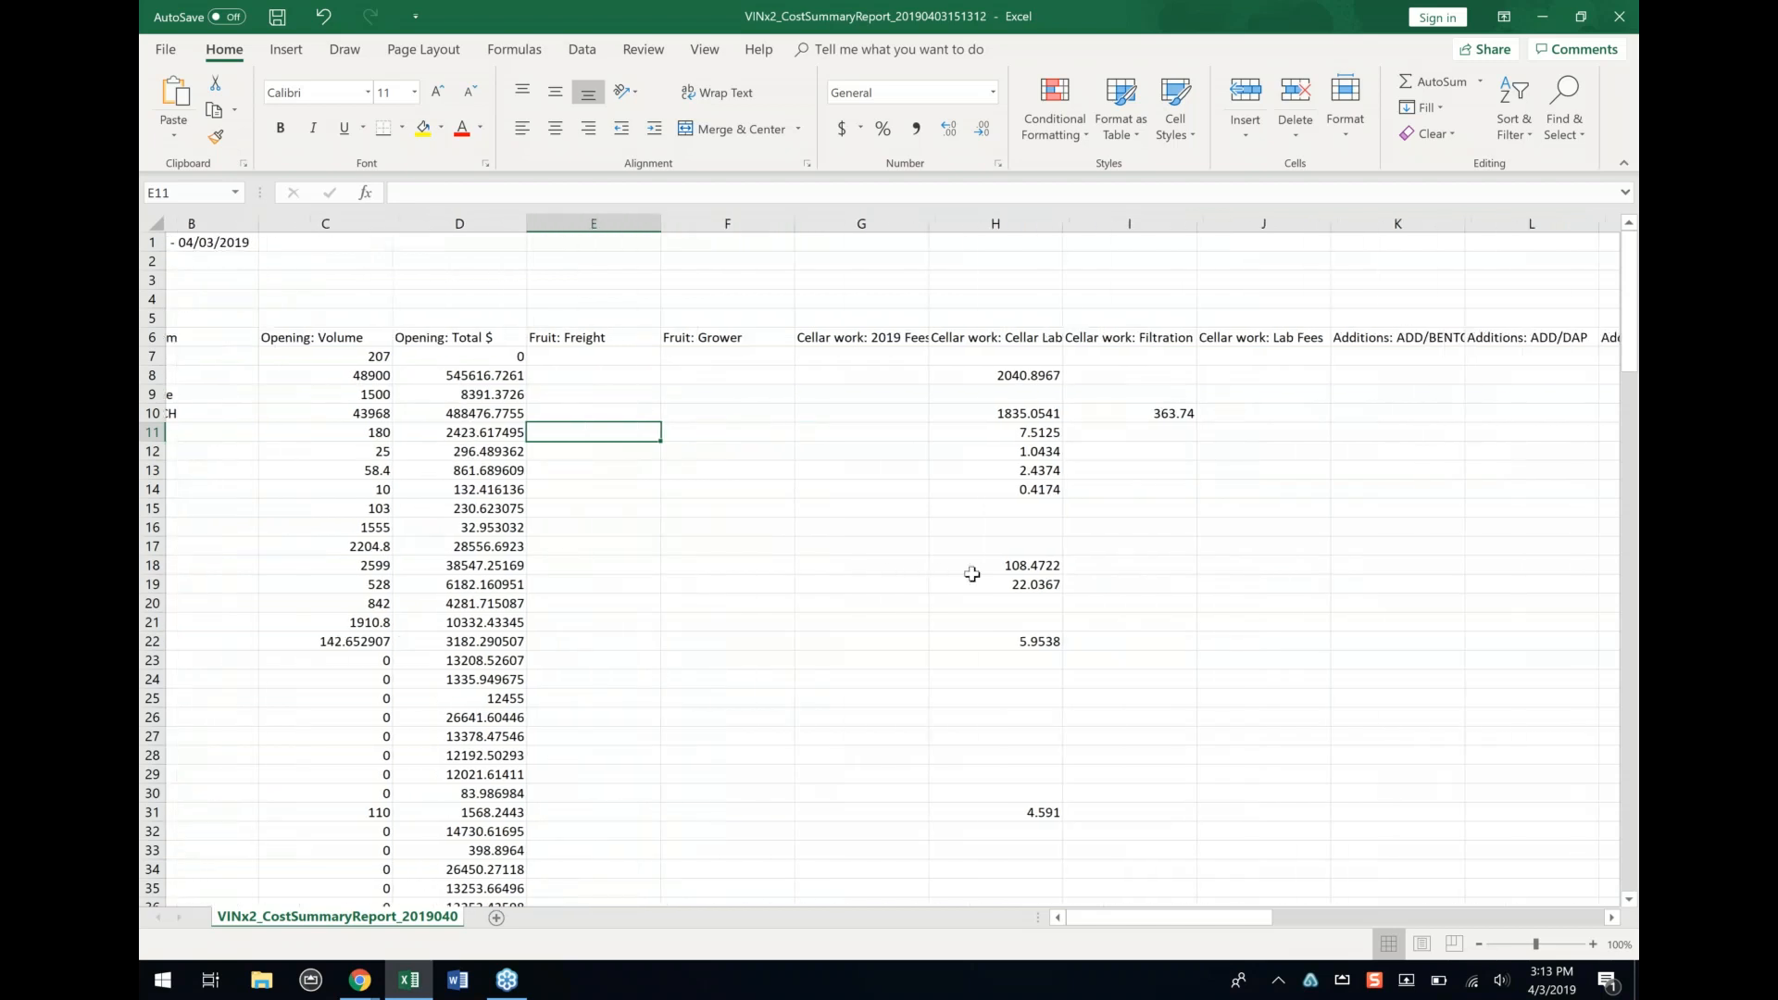
scroll(973, 569, right, 1)
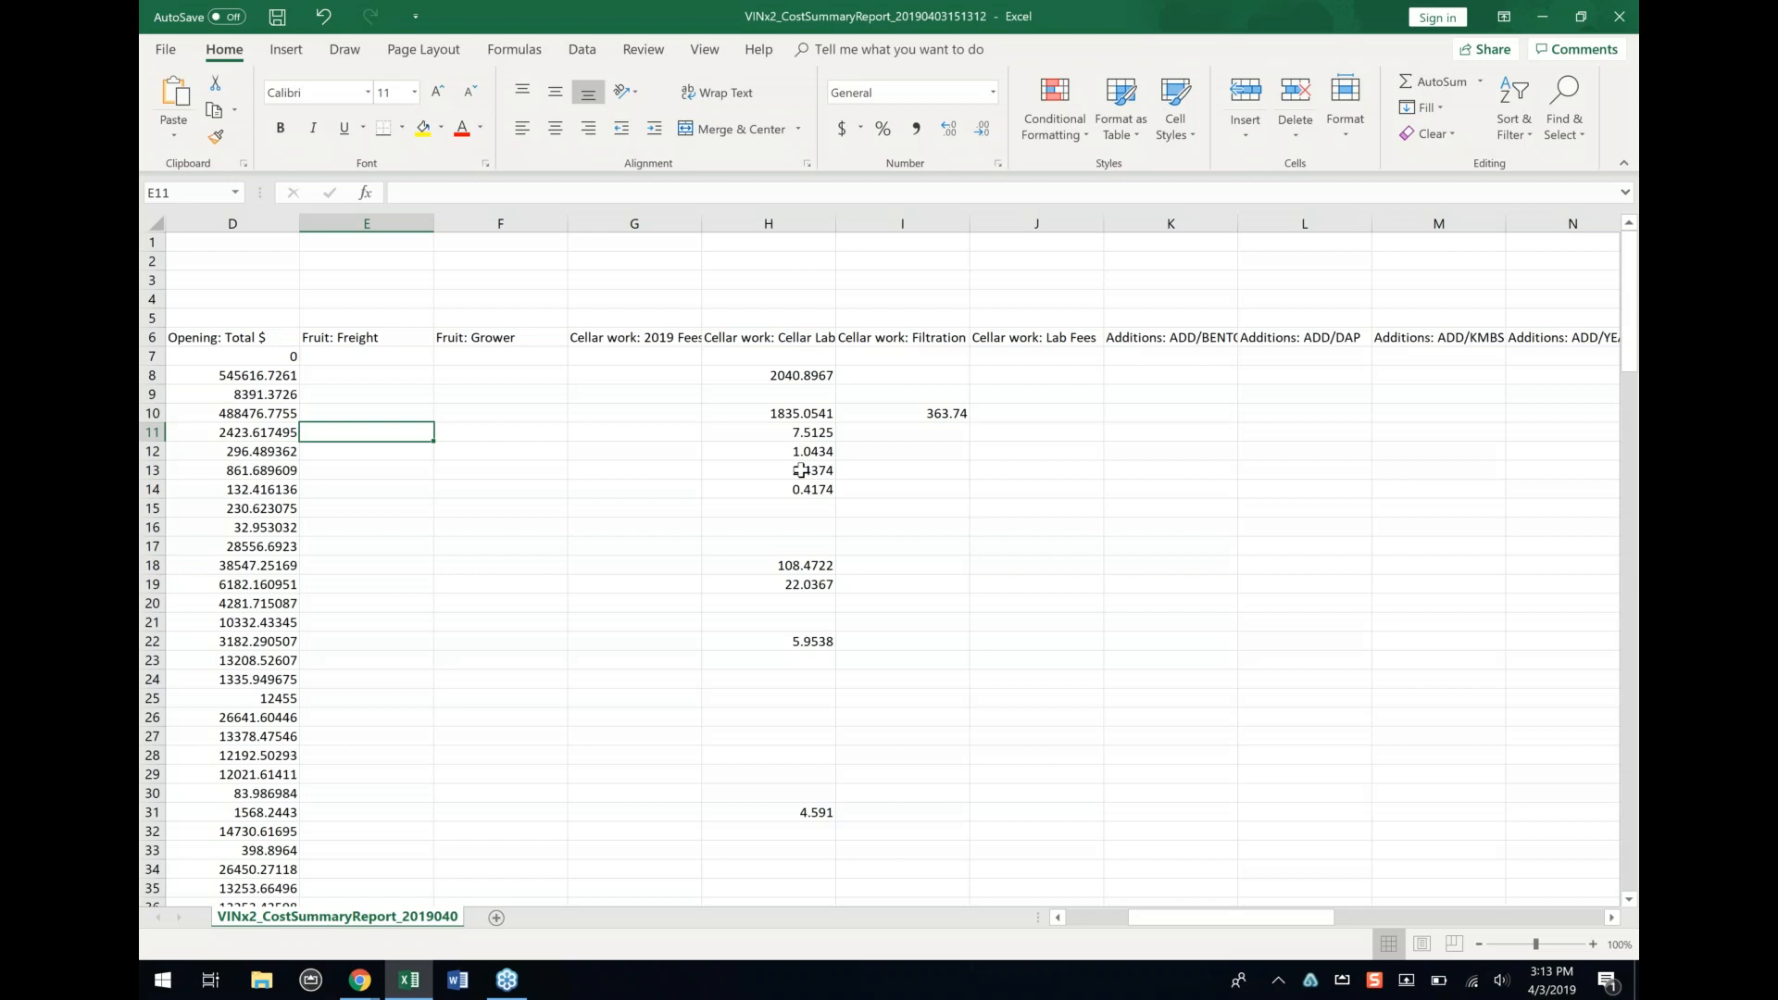
scroll(801, 471, down, 14)
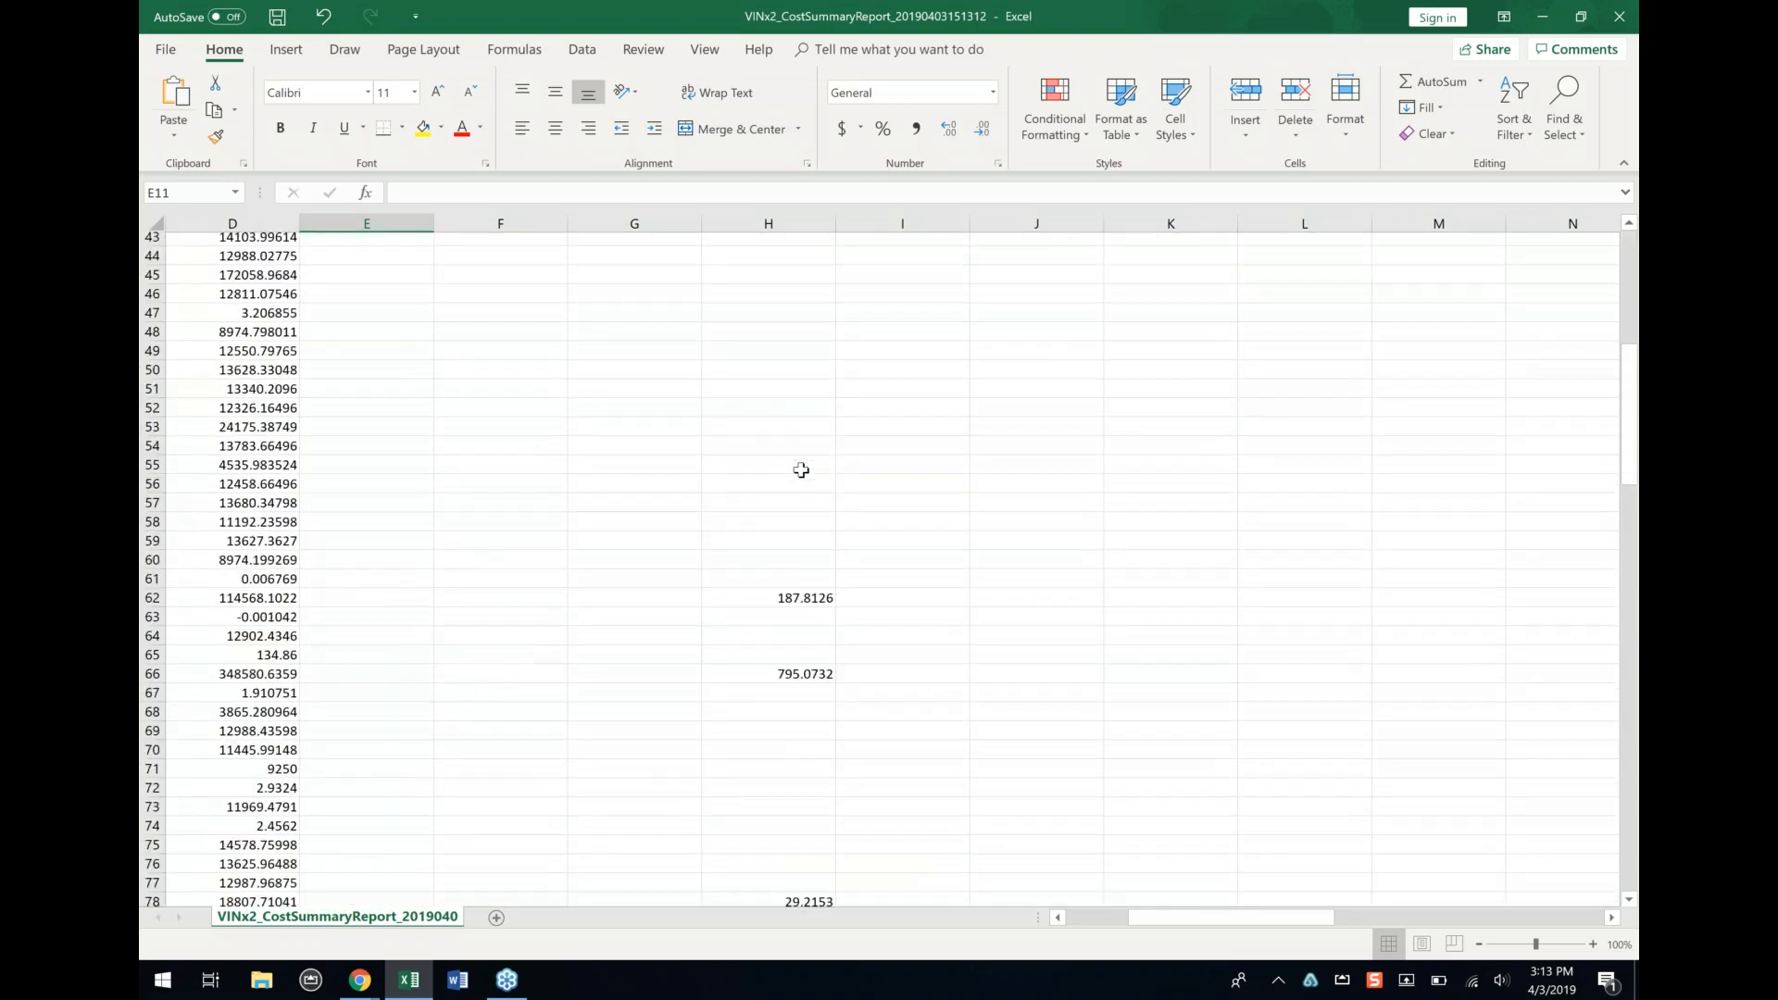
scroll(802, 471, up, 14)
scroll(1072, 484, right, 5)
scroll(1074, 486, right, 6)
scroll(1074, 486, down, 6)
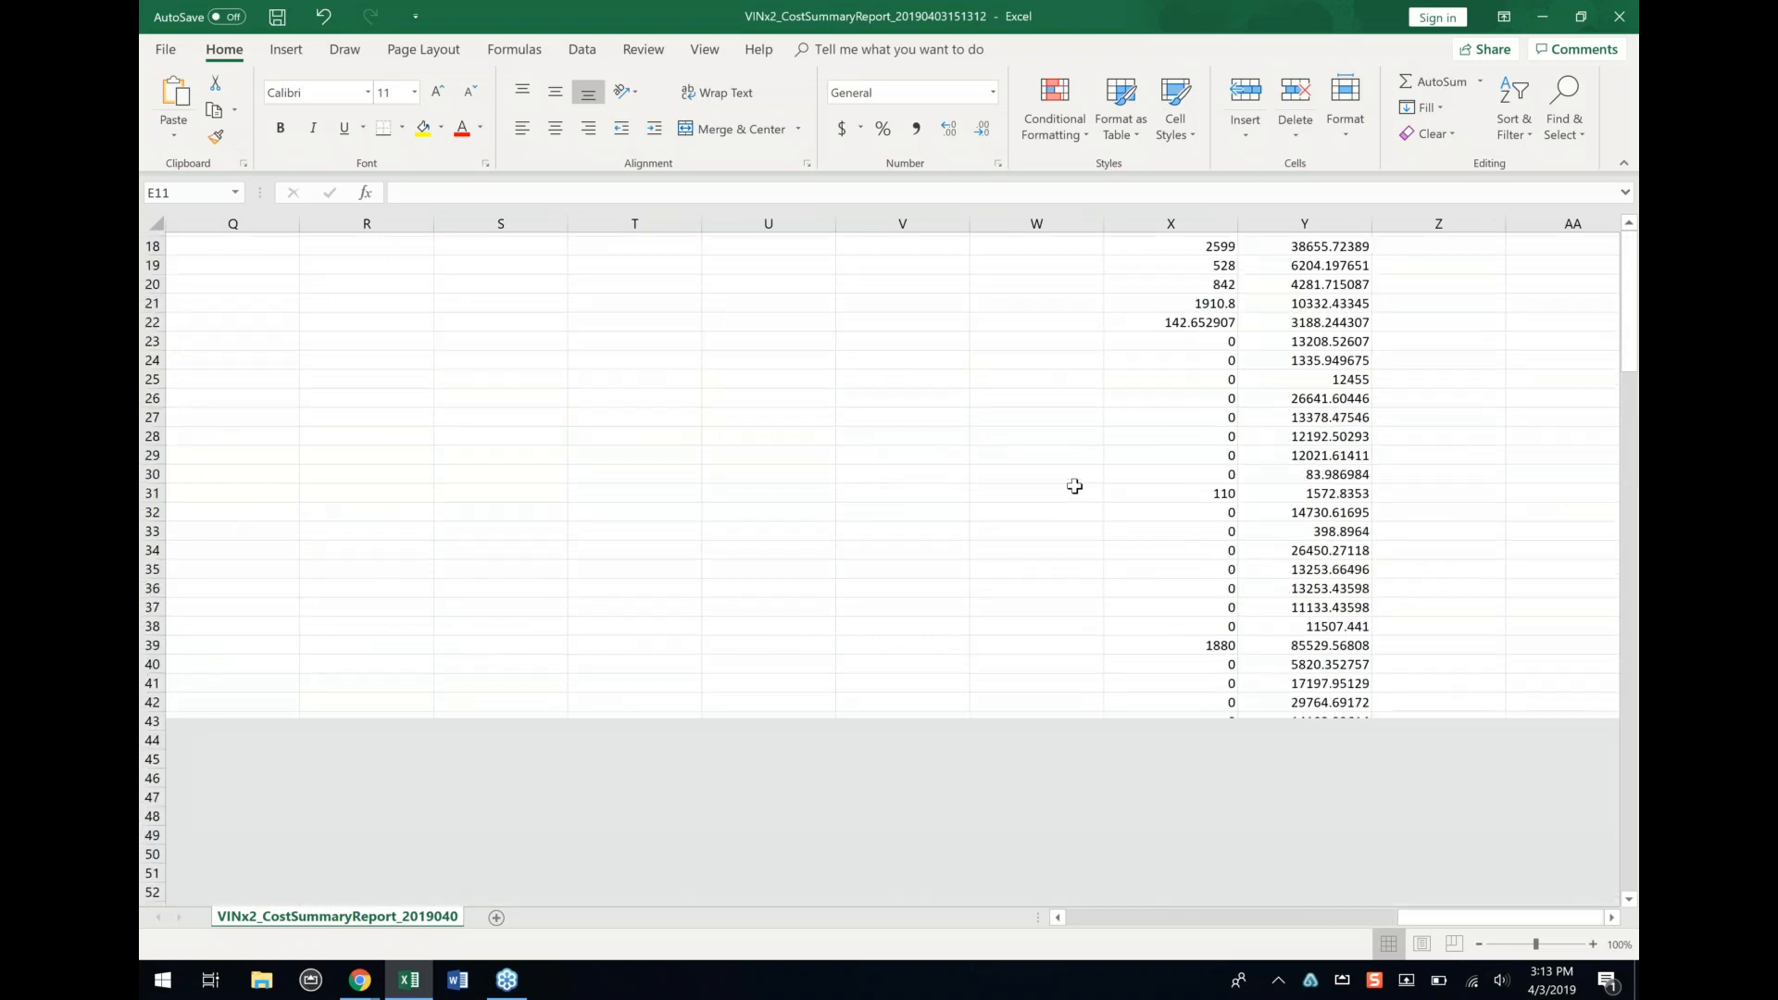
scroll(1074, 486, down, 20)
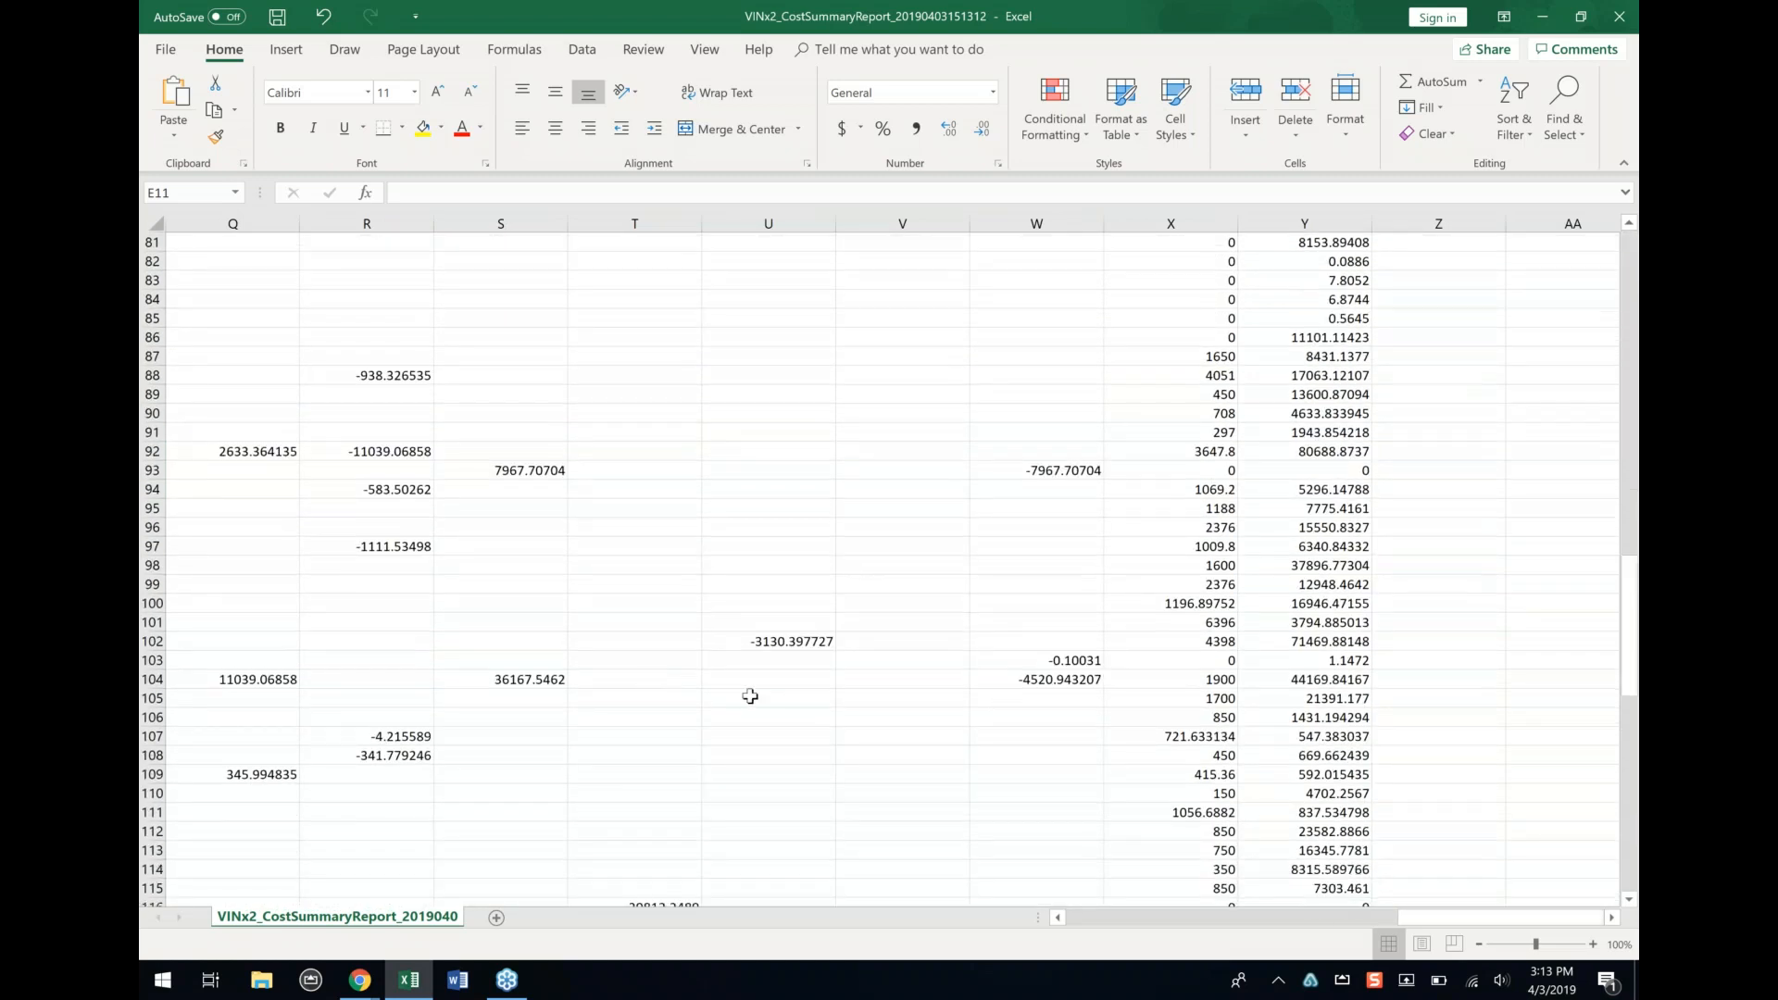
scroll(970, 544, down, 3)
scroll(970, 544, up, 20)
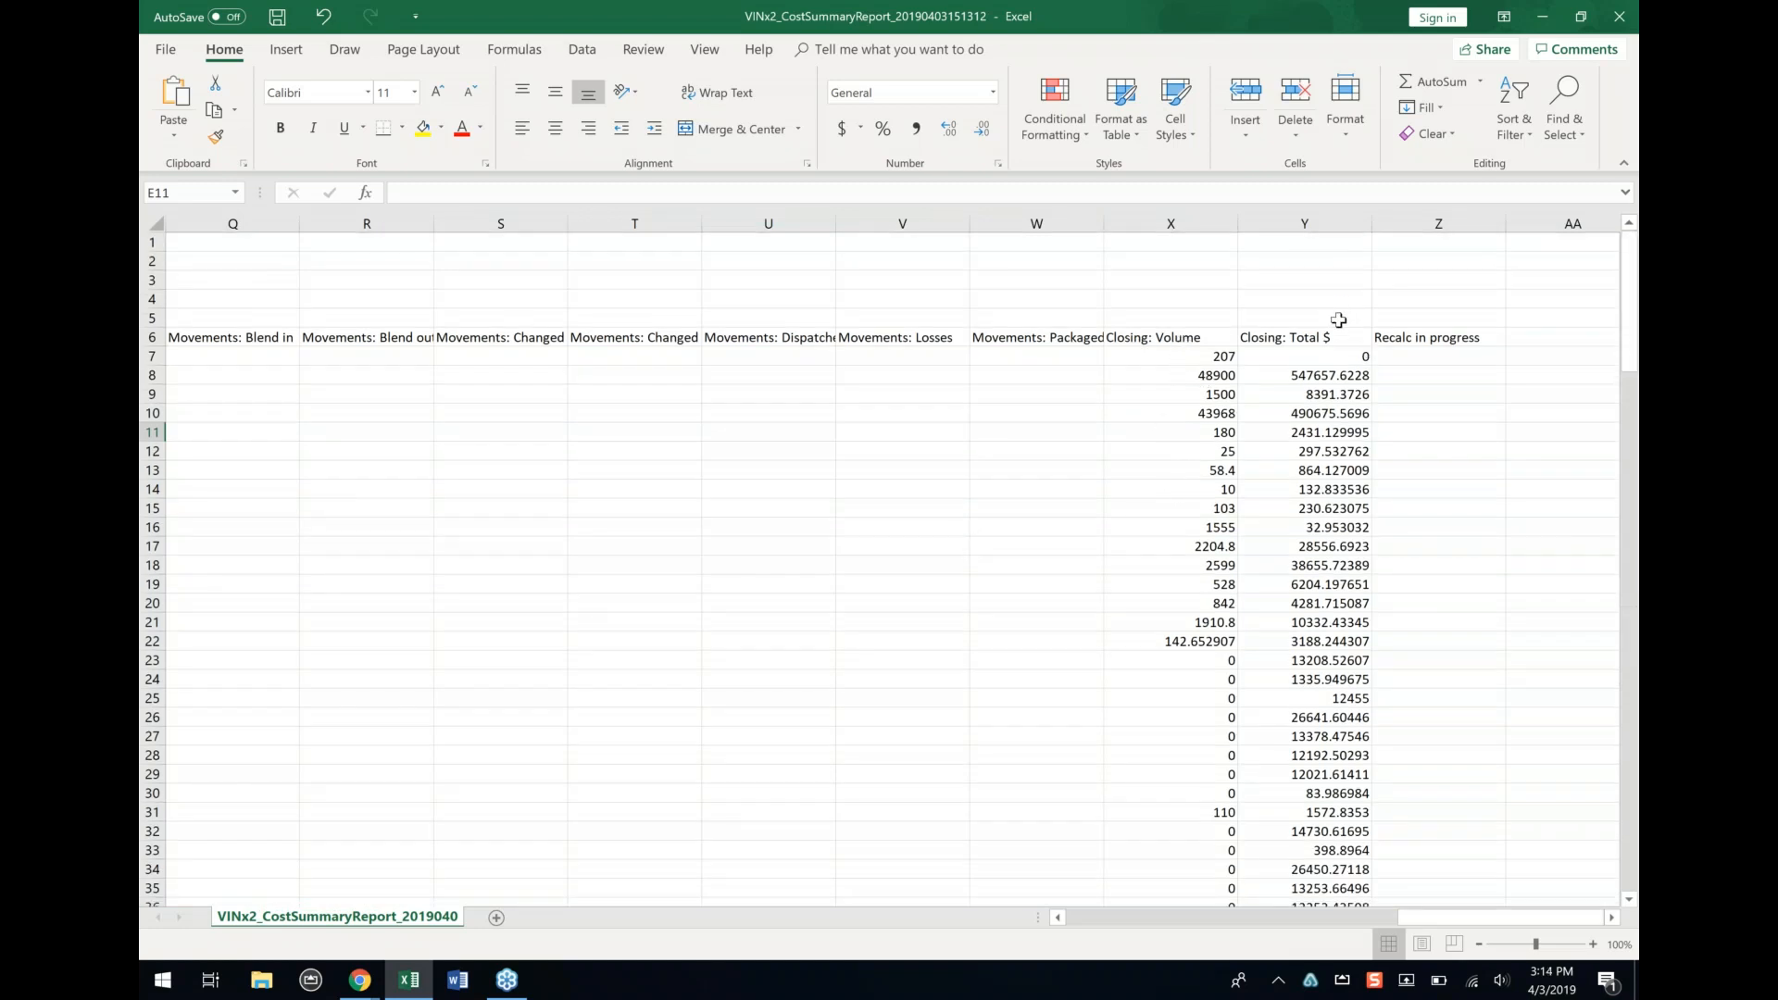
scroll(924, 498, left, 10)
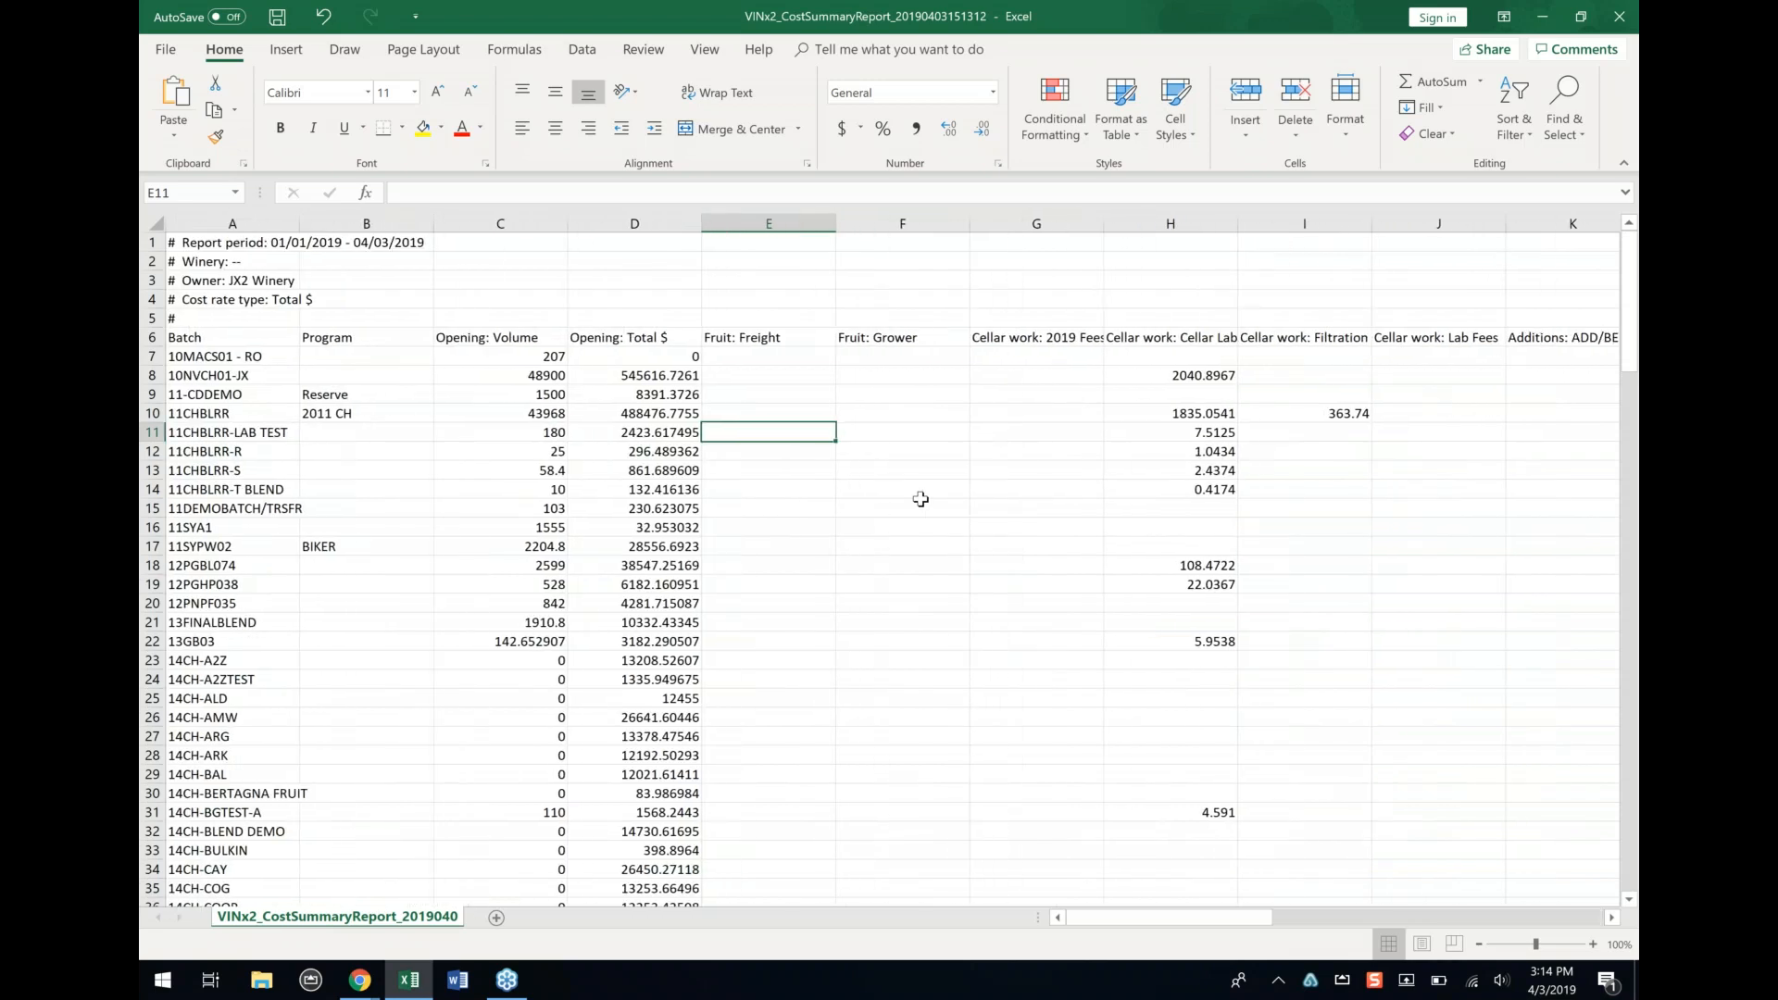
click(1621, 18)
click(888, 517)
Step: Generate the Bulk Cost Summary report again, limited to batch 17CH-Hillary
click(891, 639)
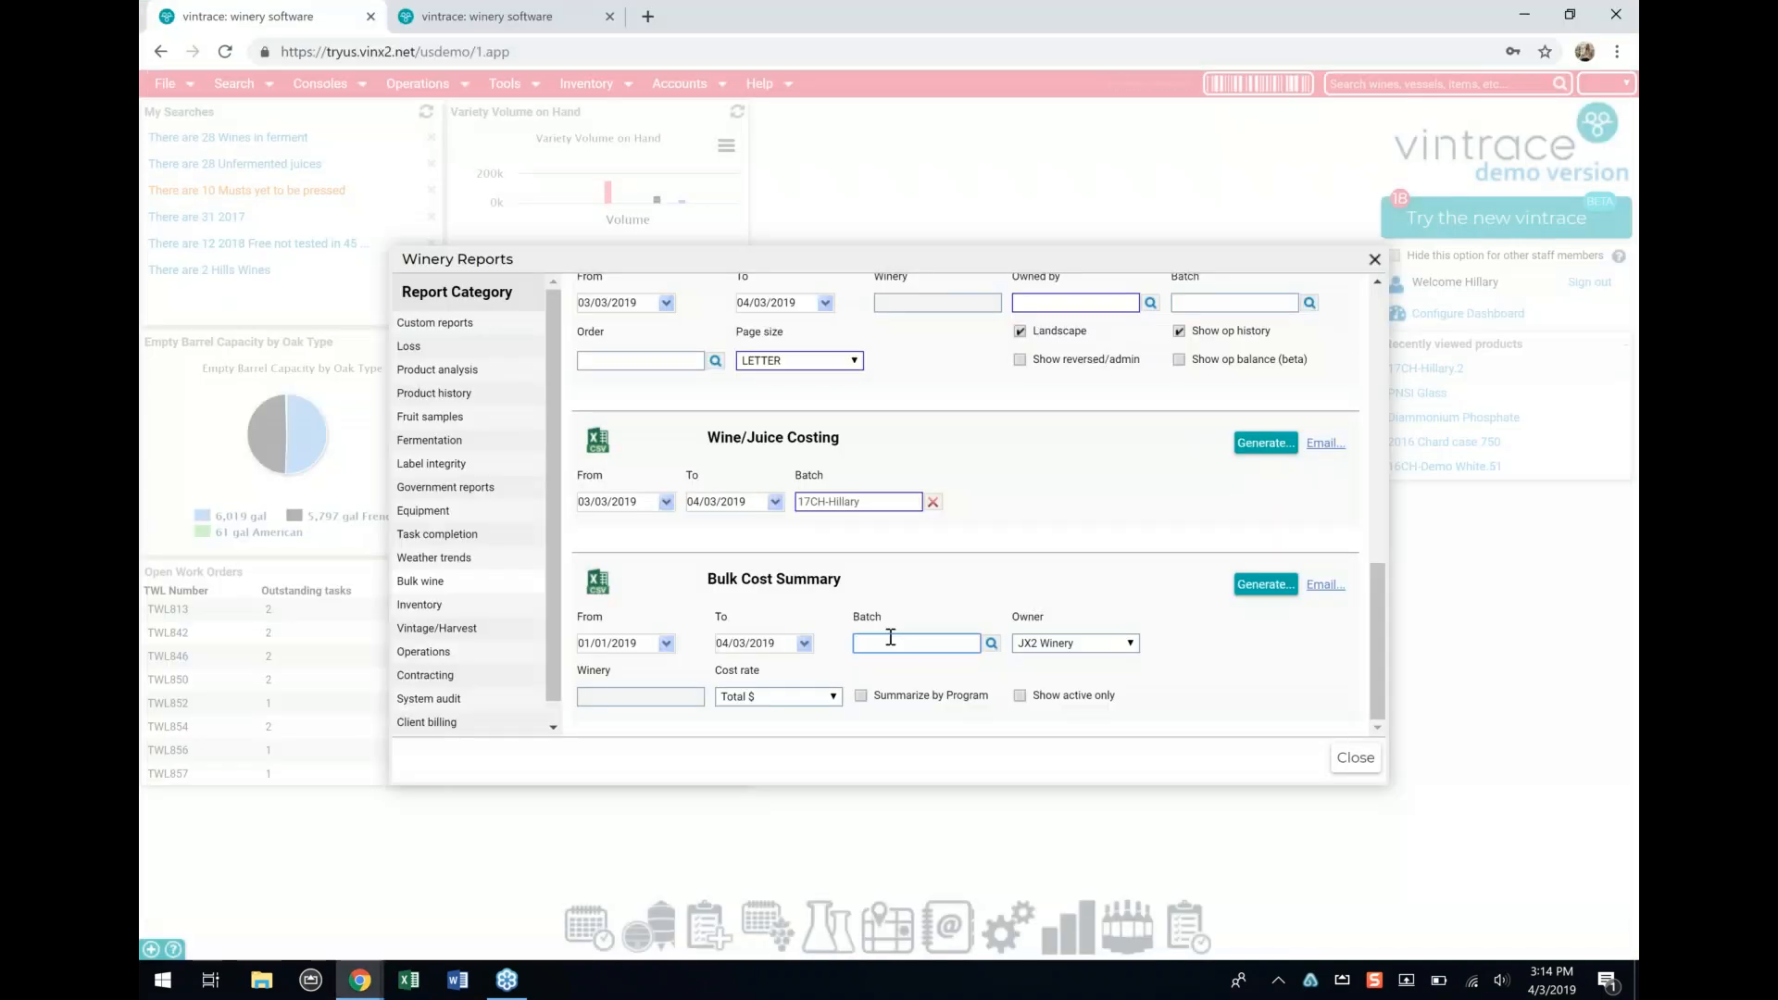
text(17ch-hil)
click(991, 646)
click(1262, 586)
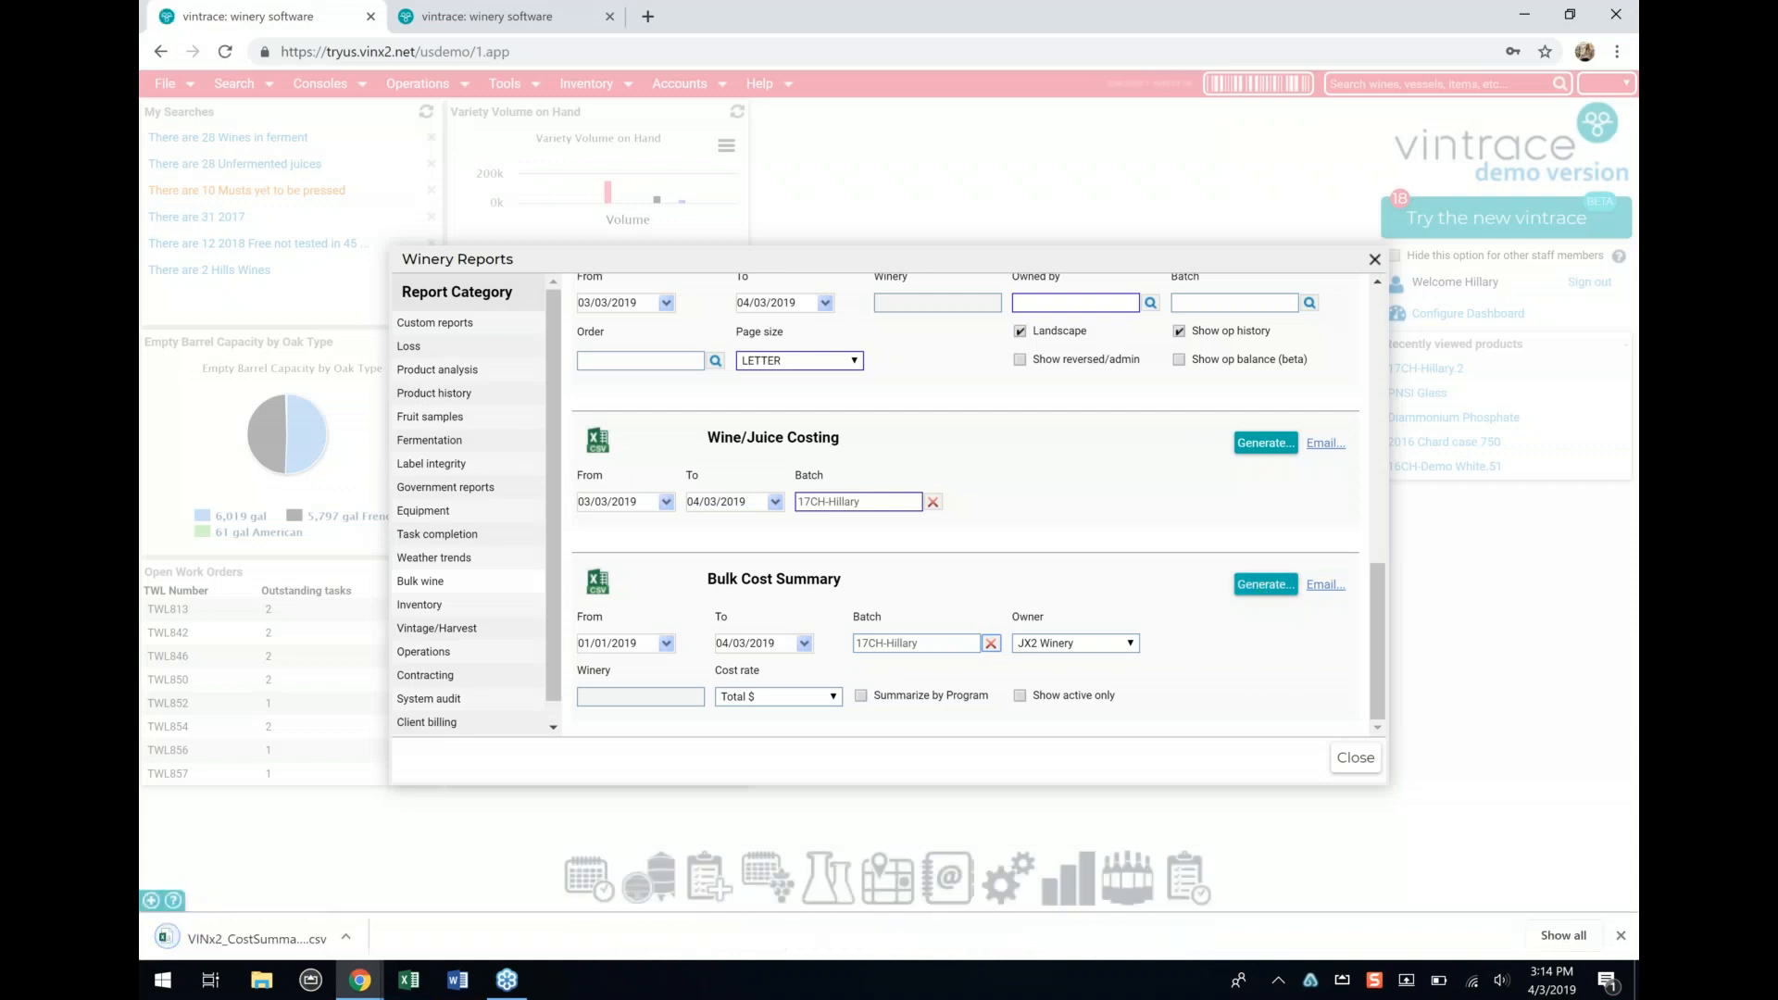
Step: Open the downloaded single-batch cost summary CSV in Excel and fit all columns to their contents
click(206, 938)
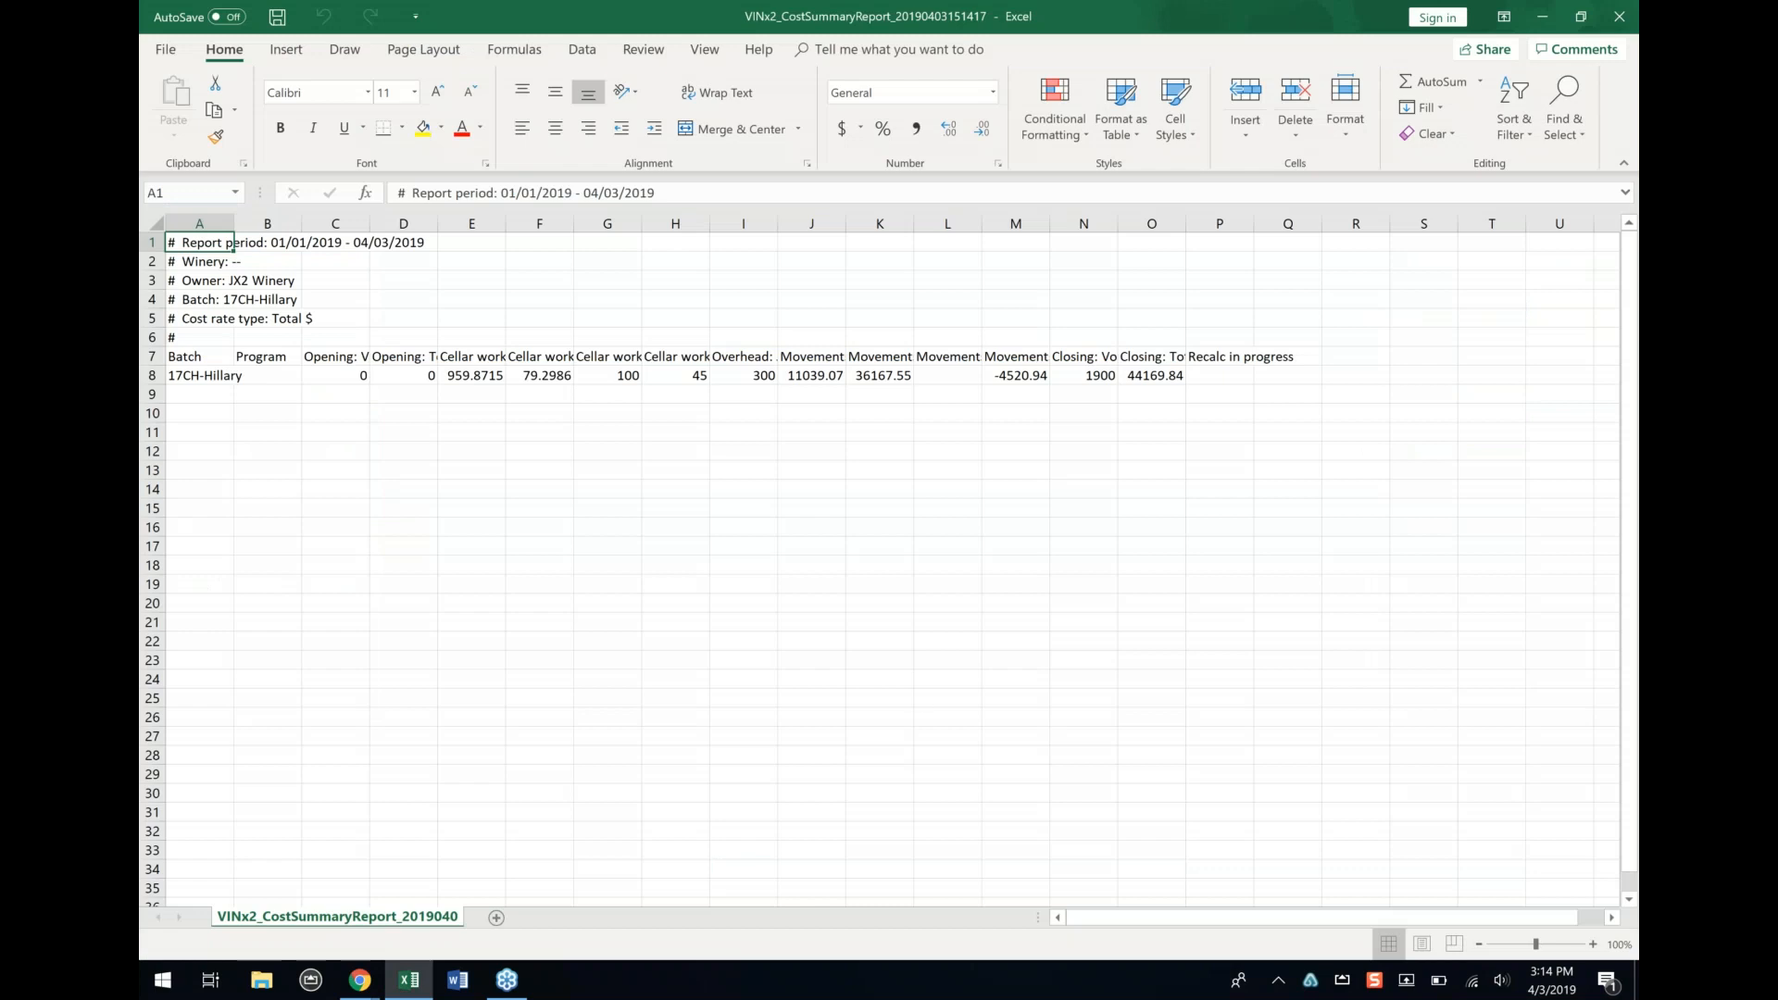
click(158, 224)
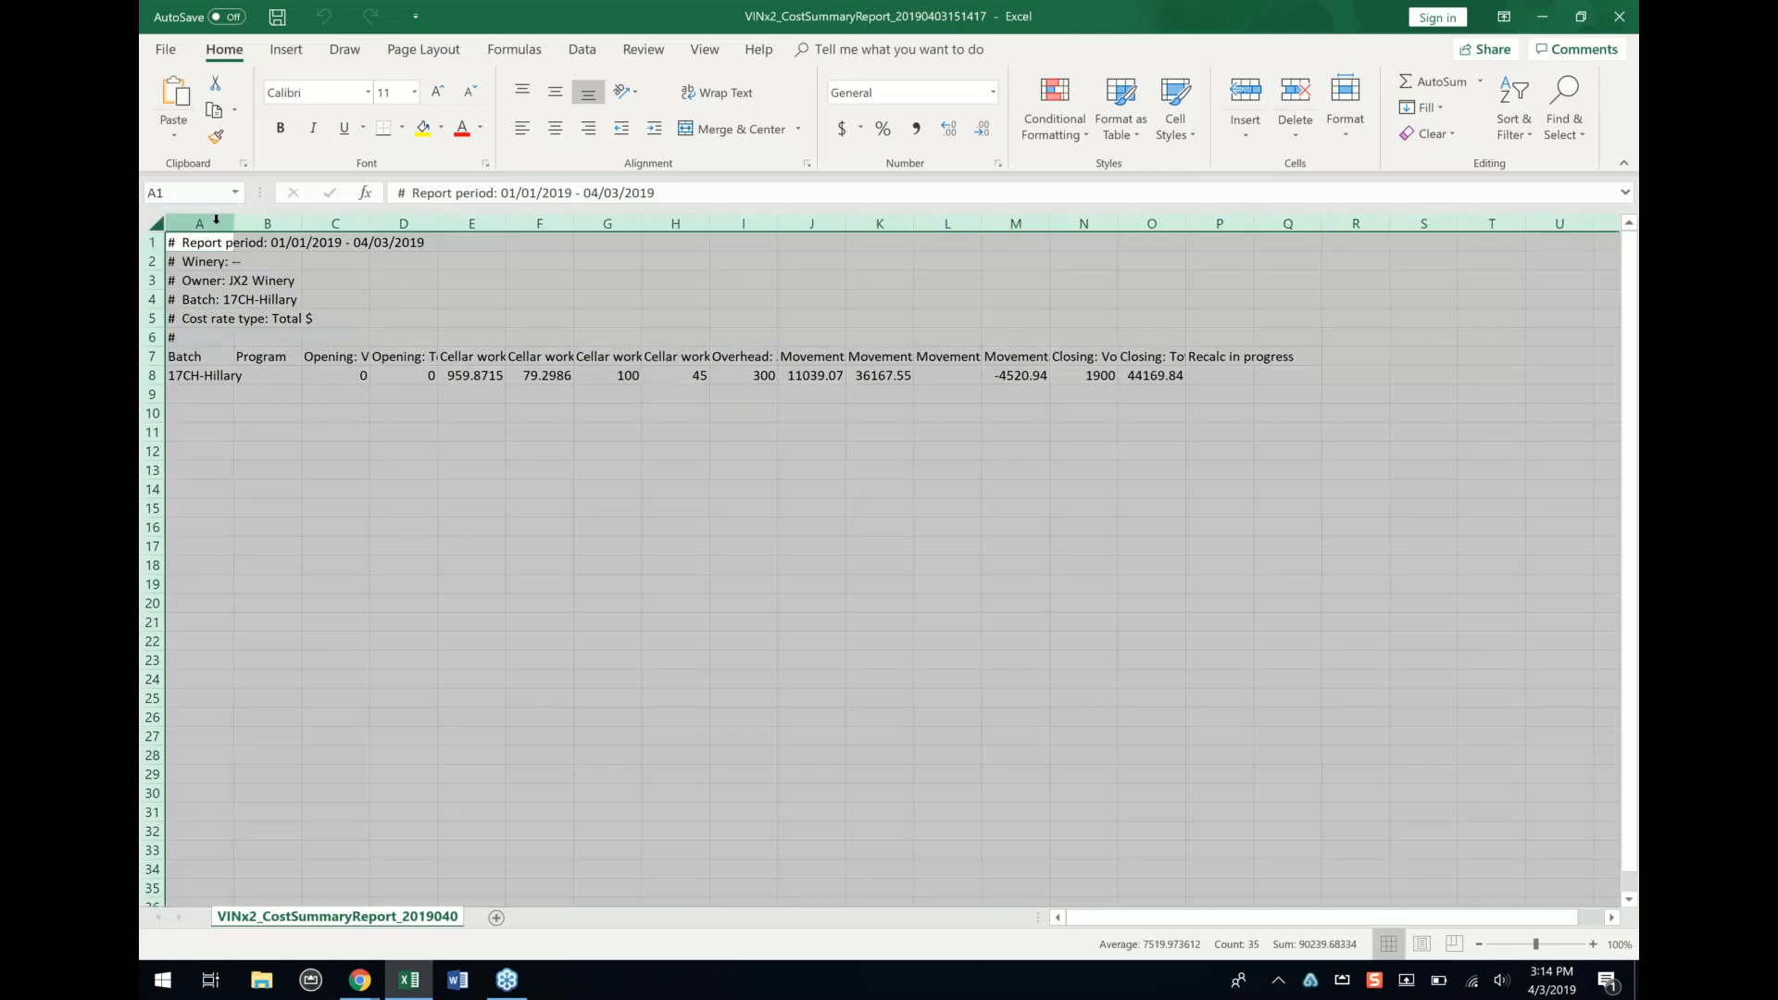
double_click(233, 224)
click(296, 471)
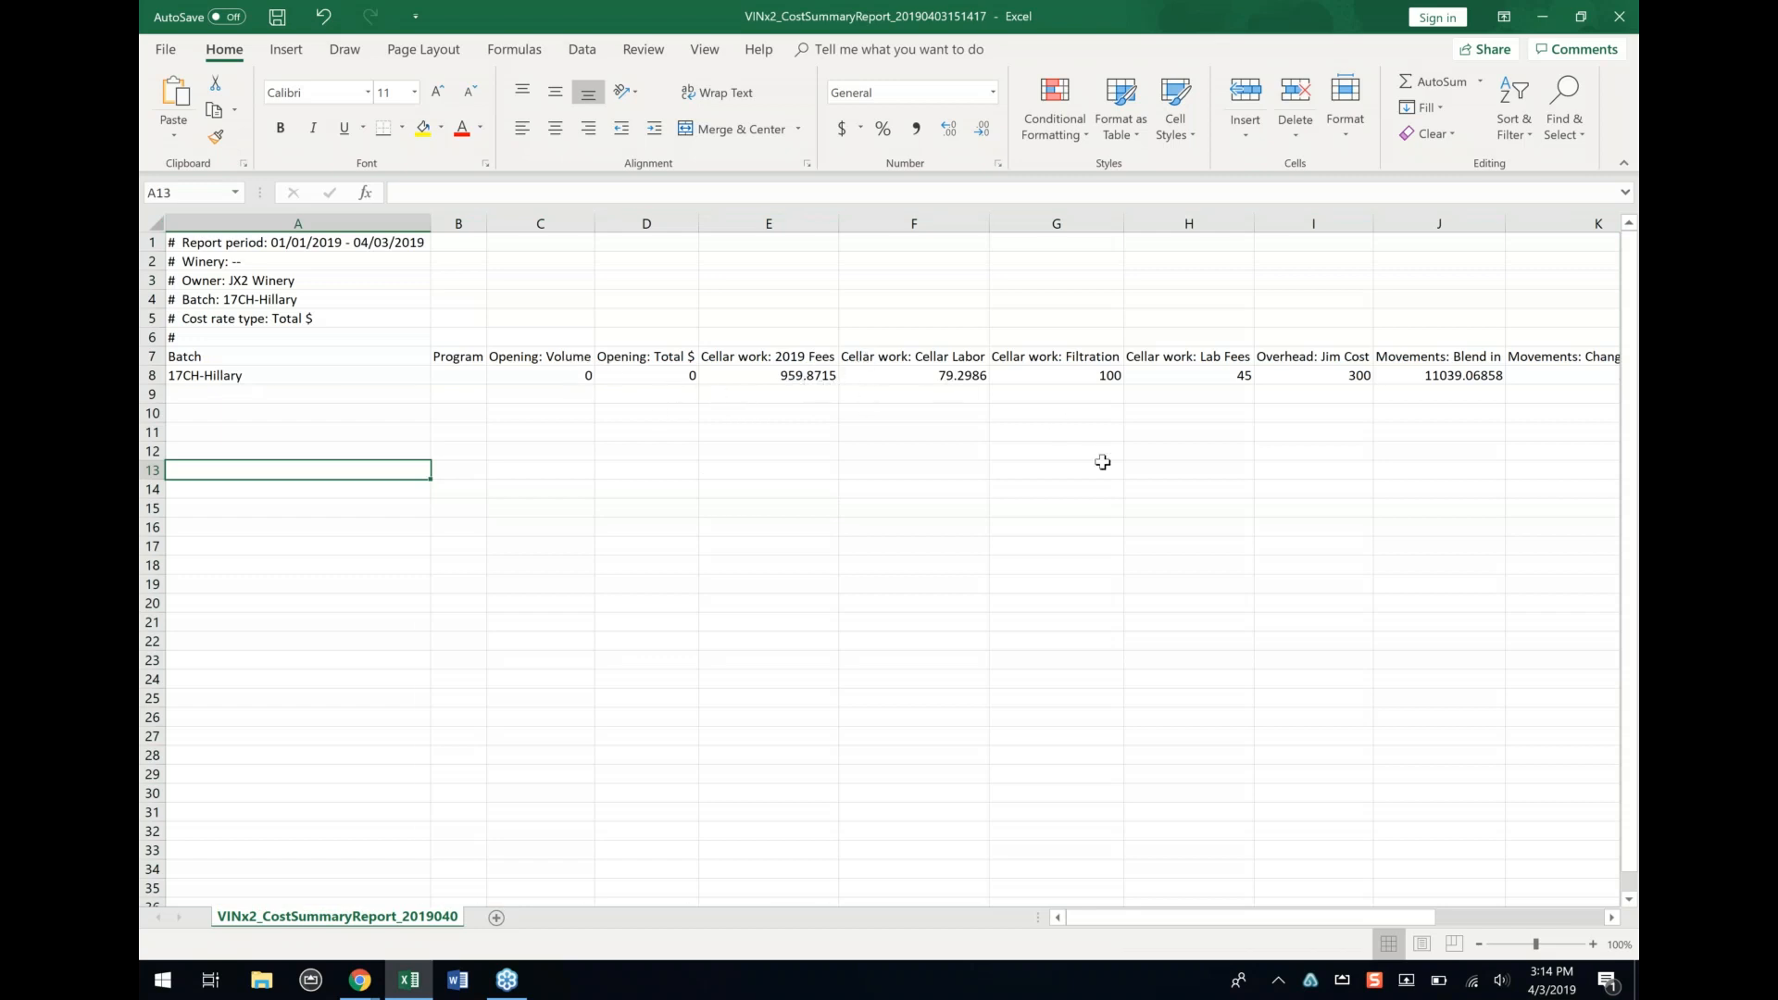
Step: Examine the batch's cellar work, overhead, movement and closing values in row 8, and close the workbook without saving
scroll(1103, 462, right, 3)
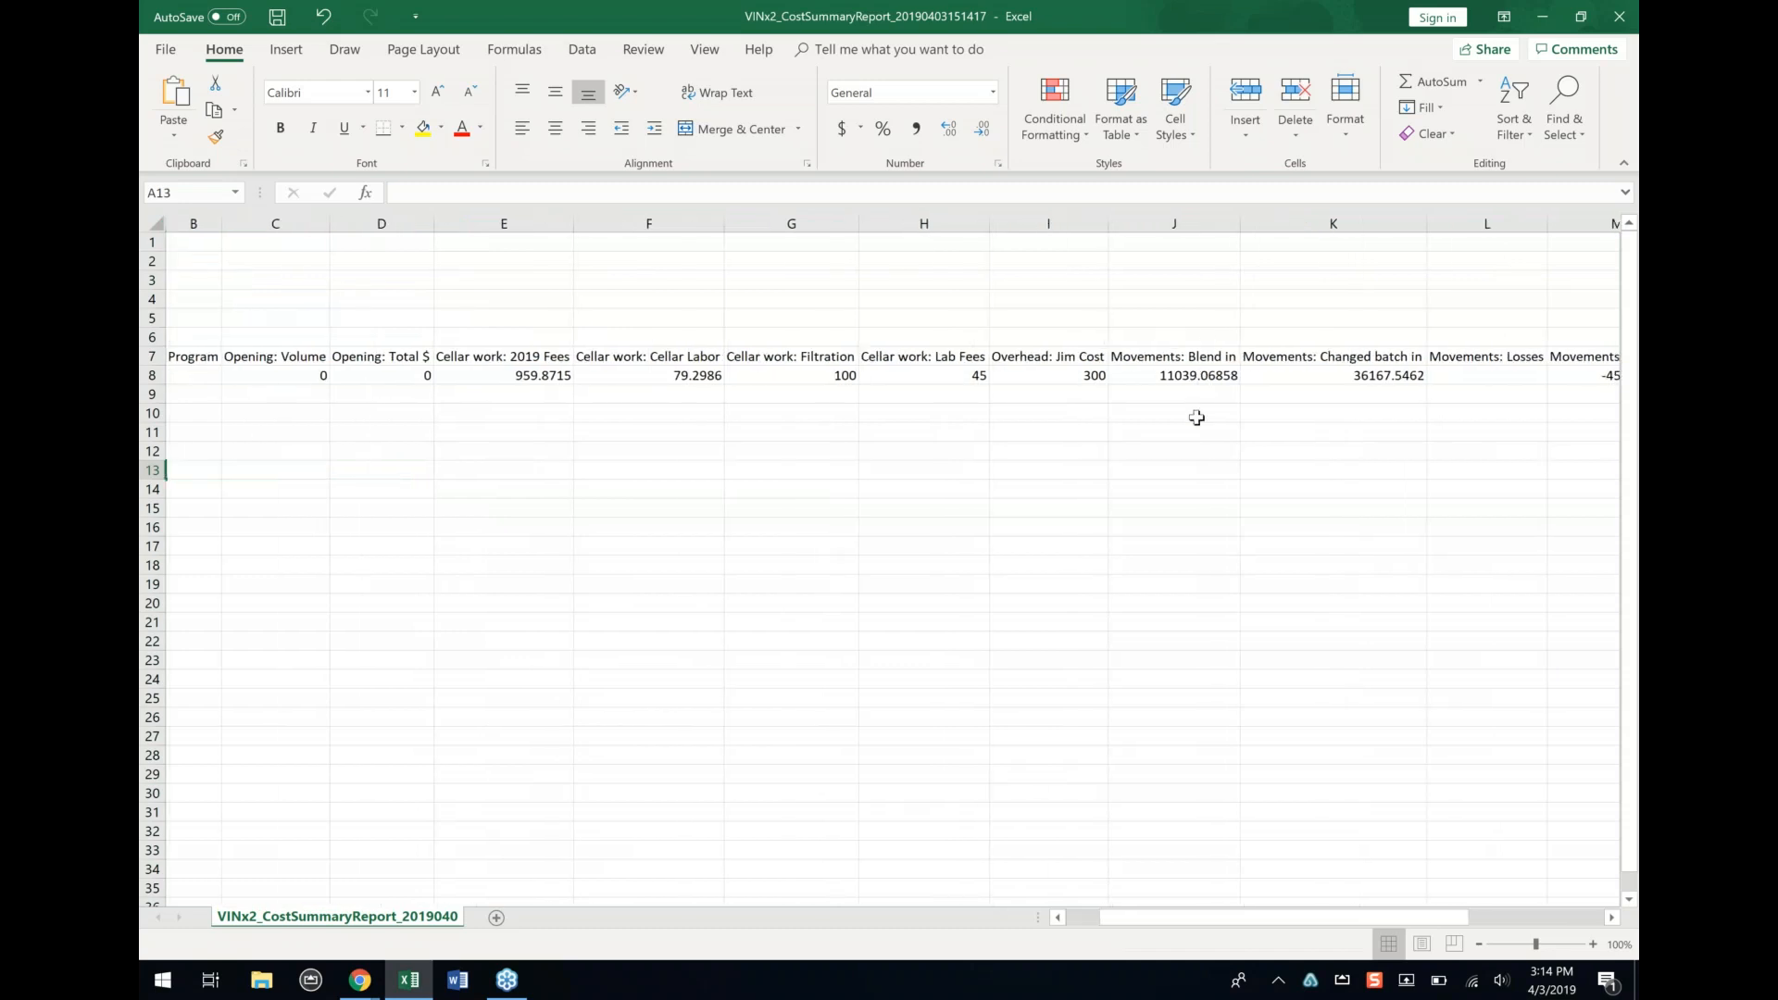
scroll(1313, 469, right, 3)
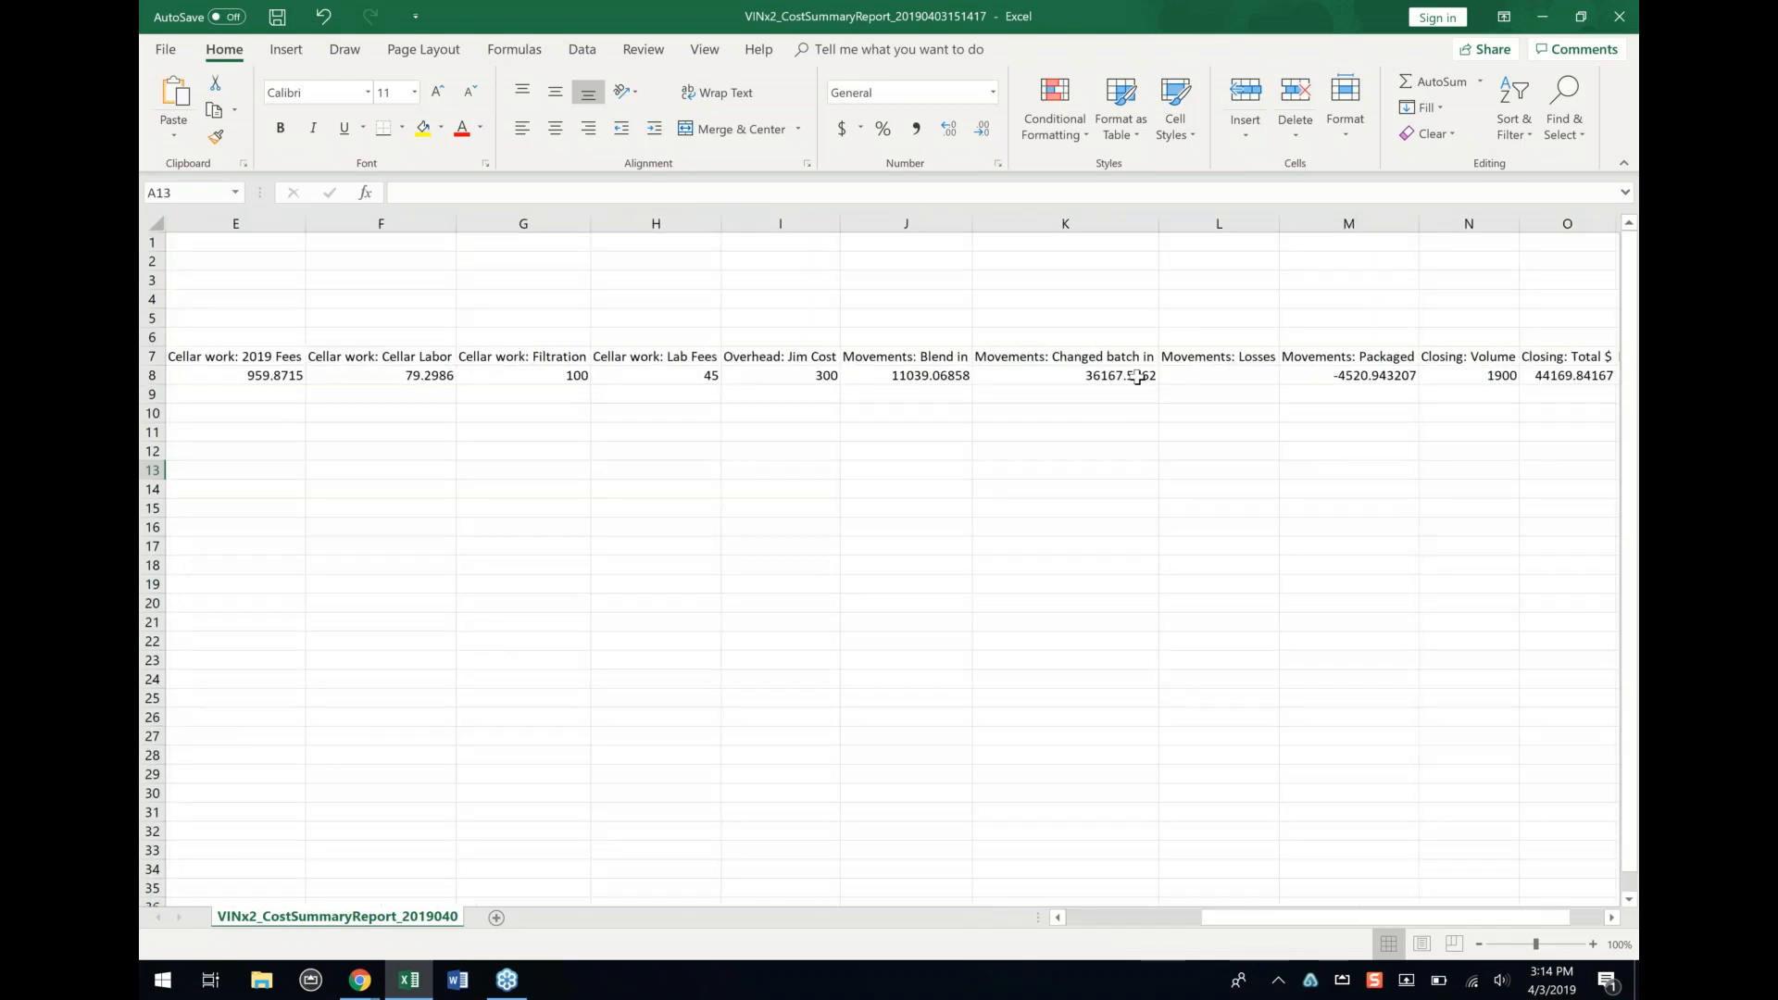
scroll(1358, 488, right, 1)
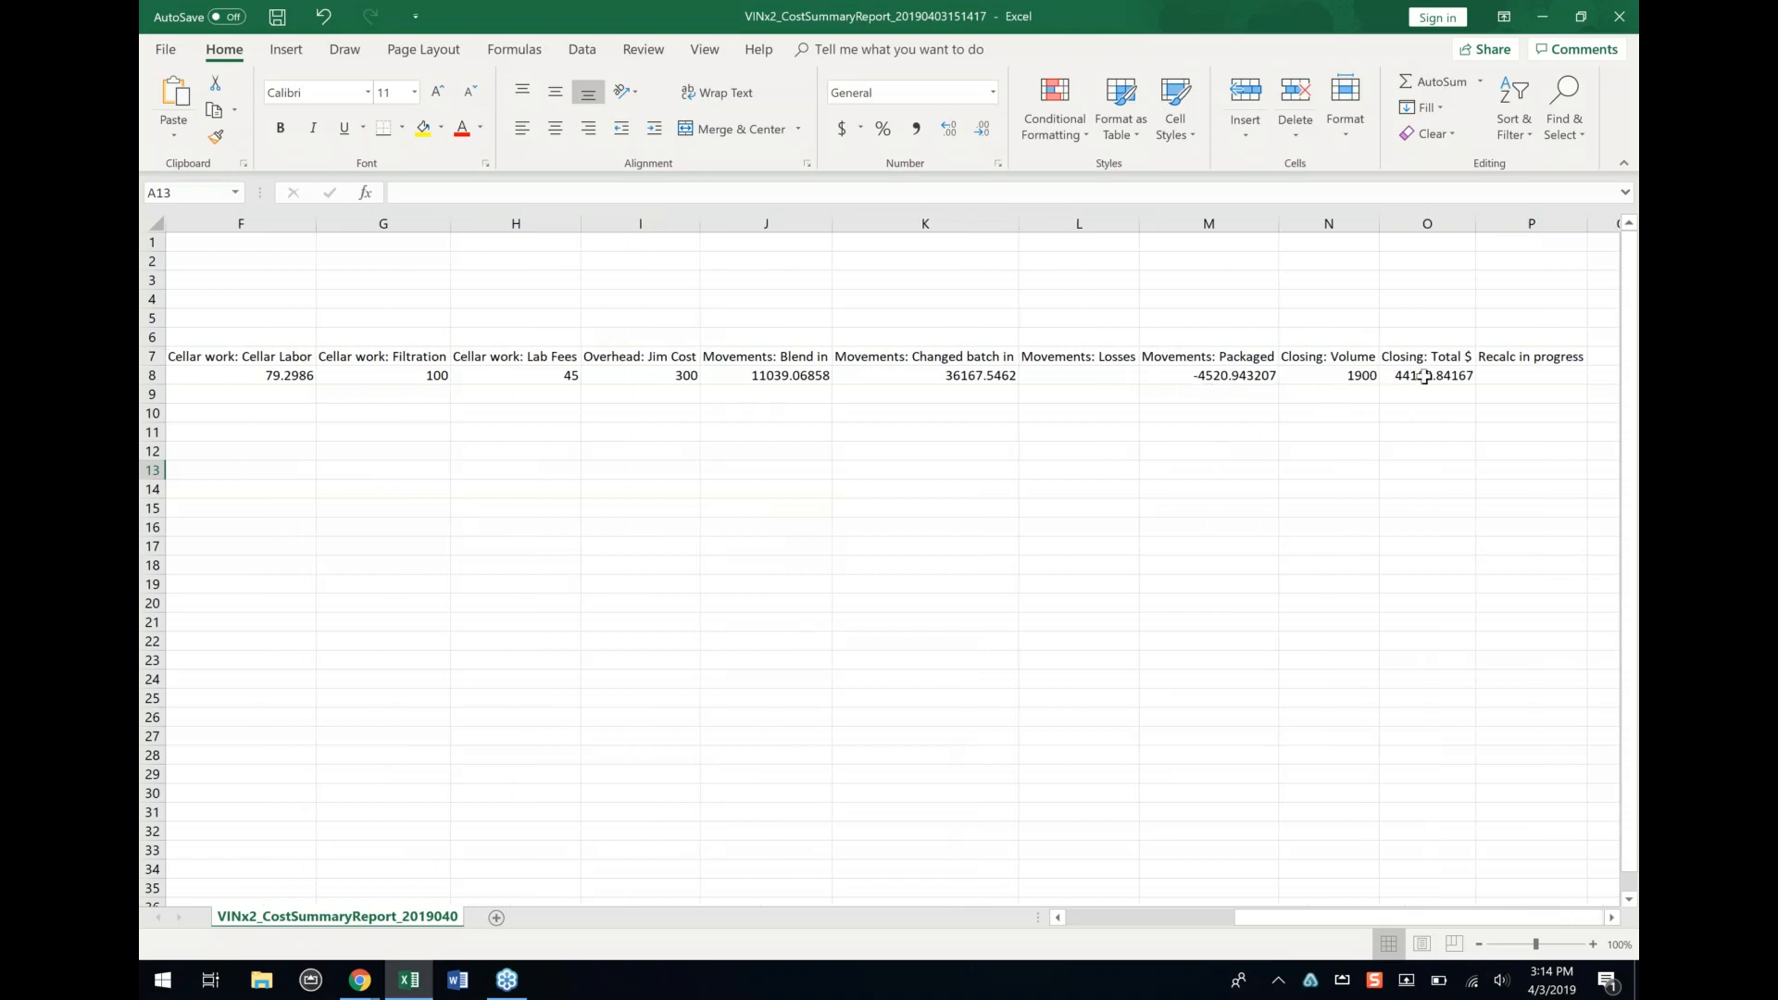
scroll(1425, 376, left, 5)
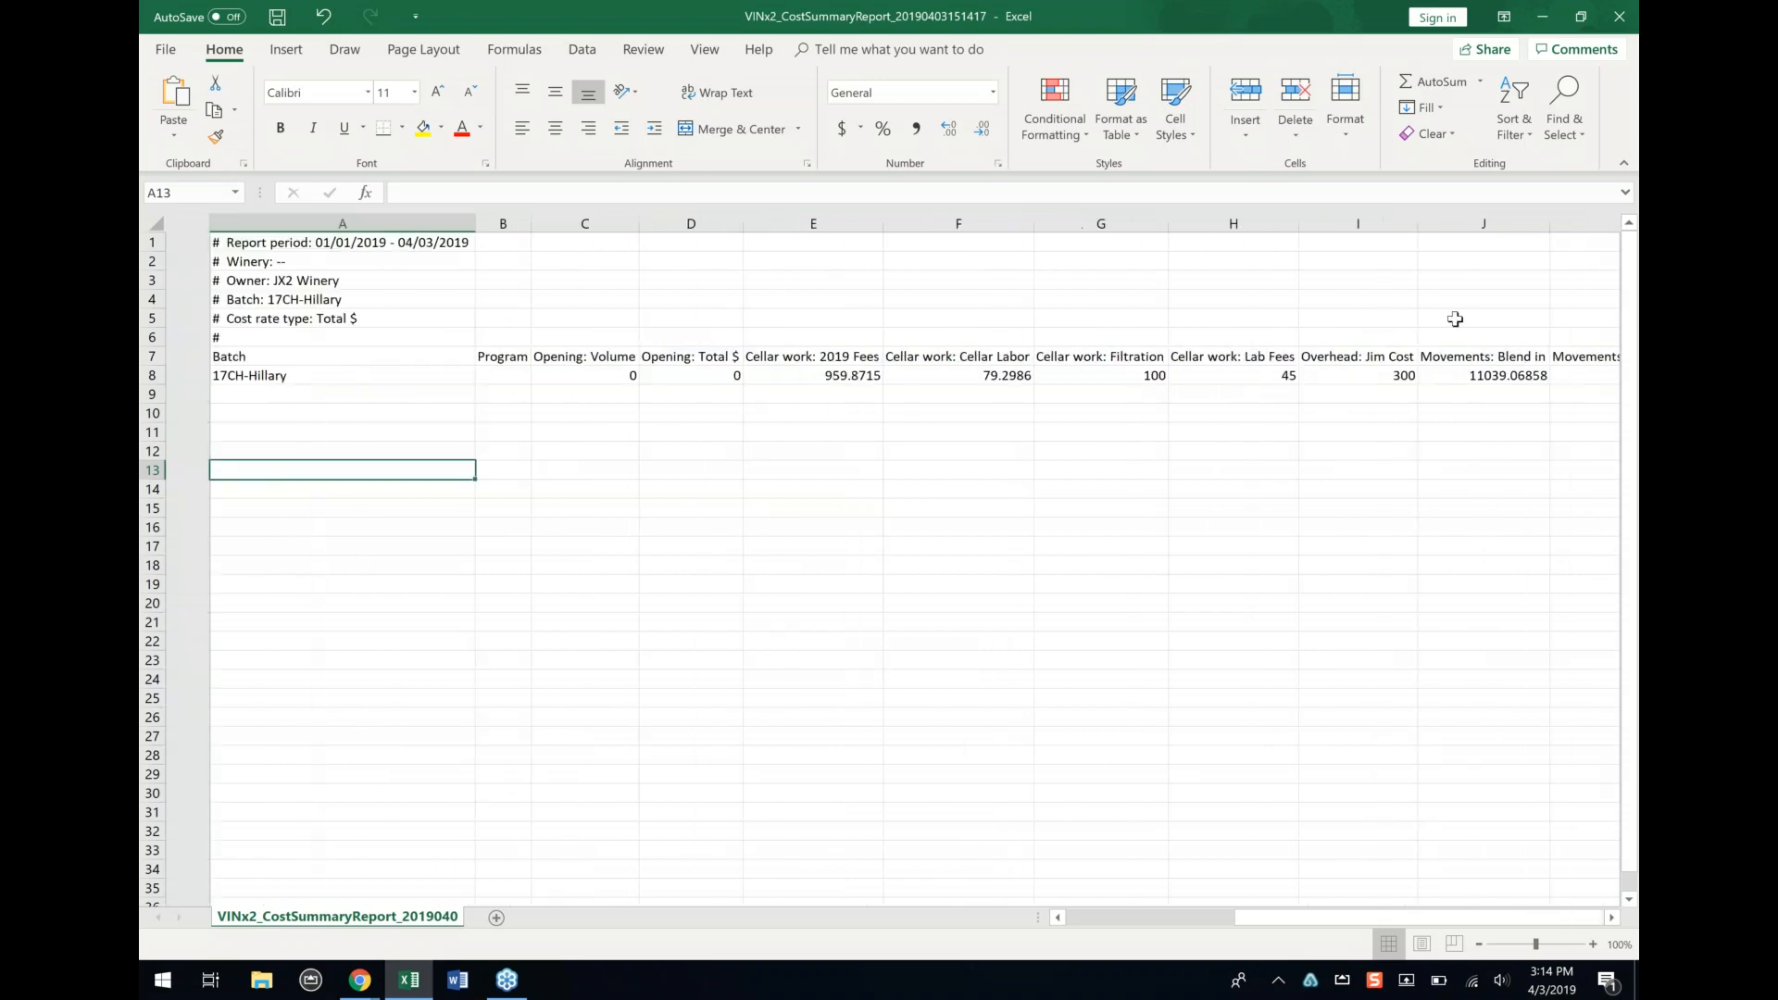
click(1624, 16)
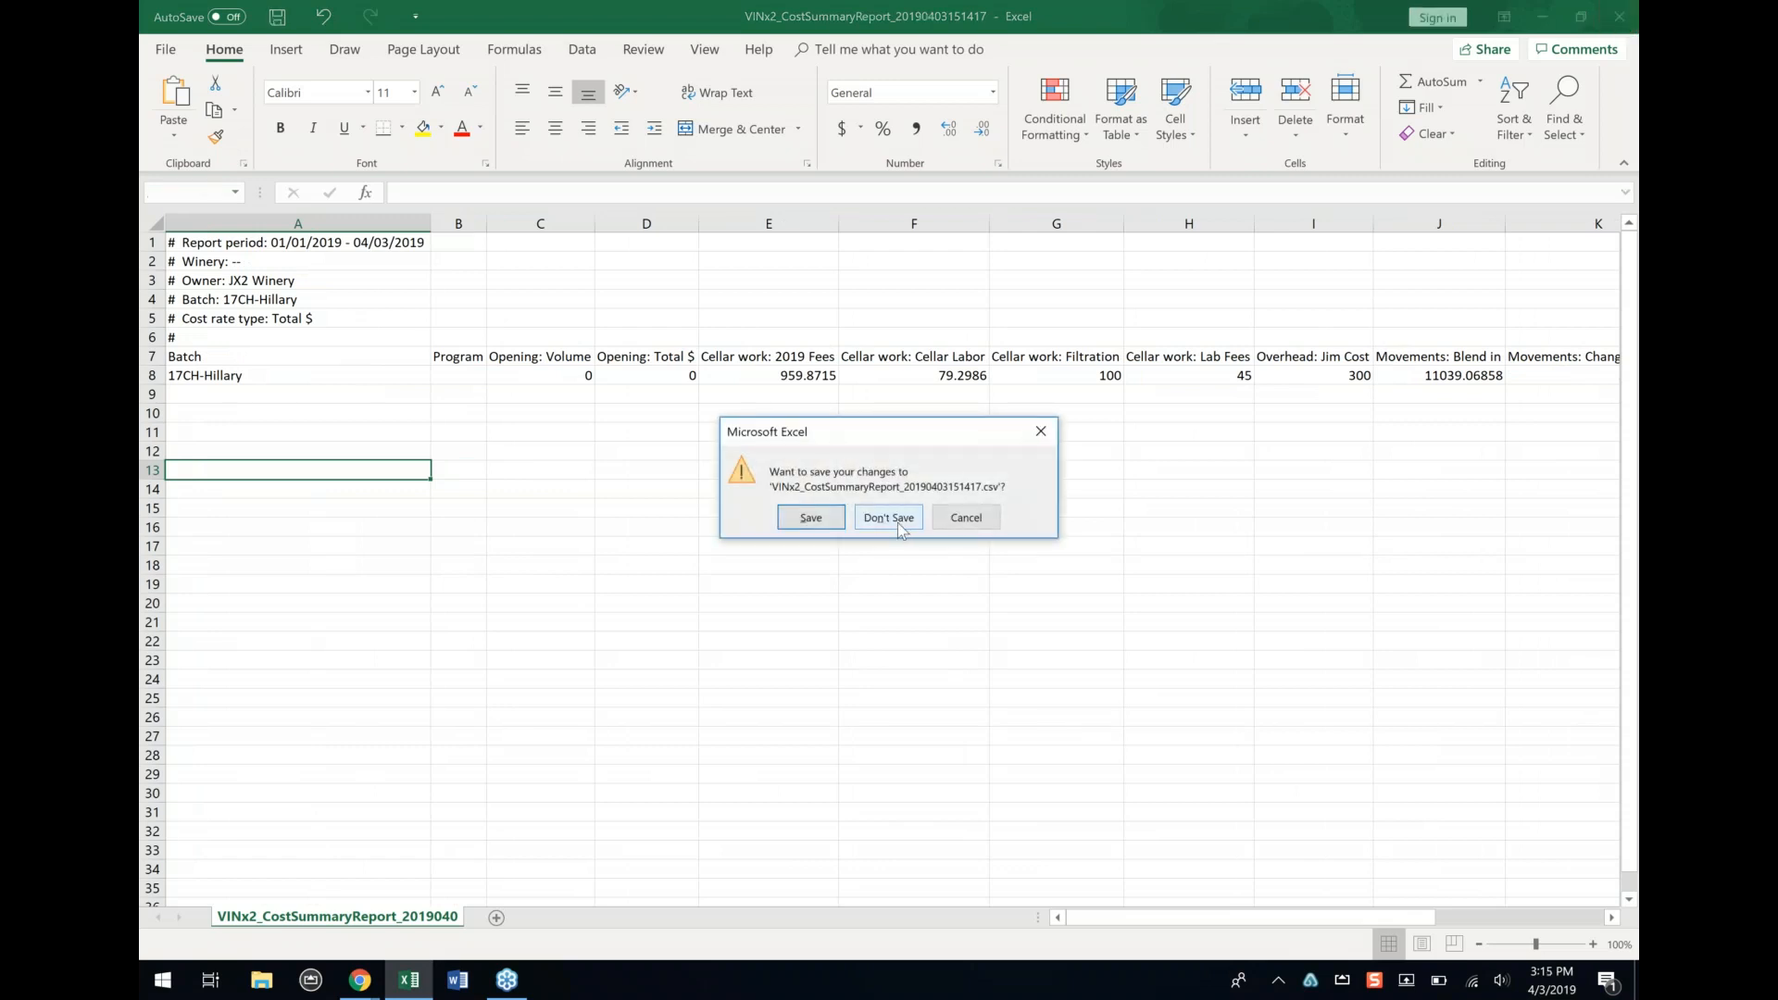
click(898, 518)
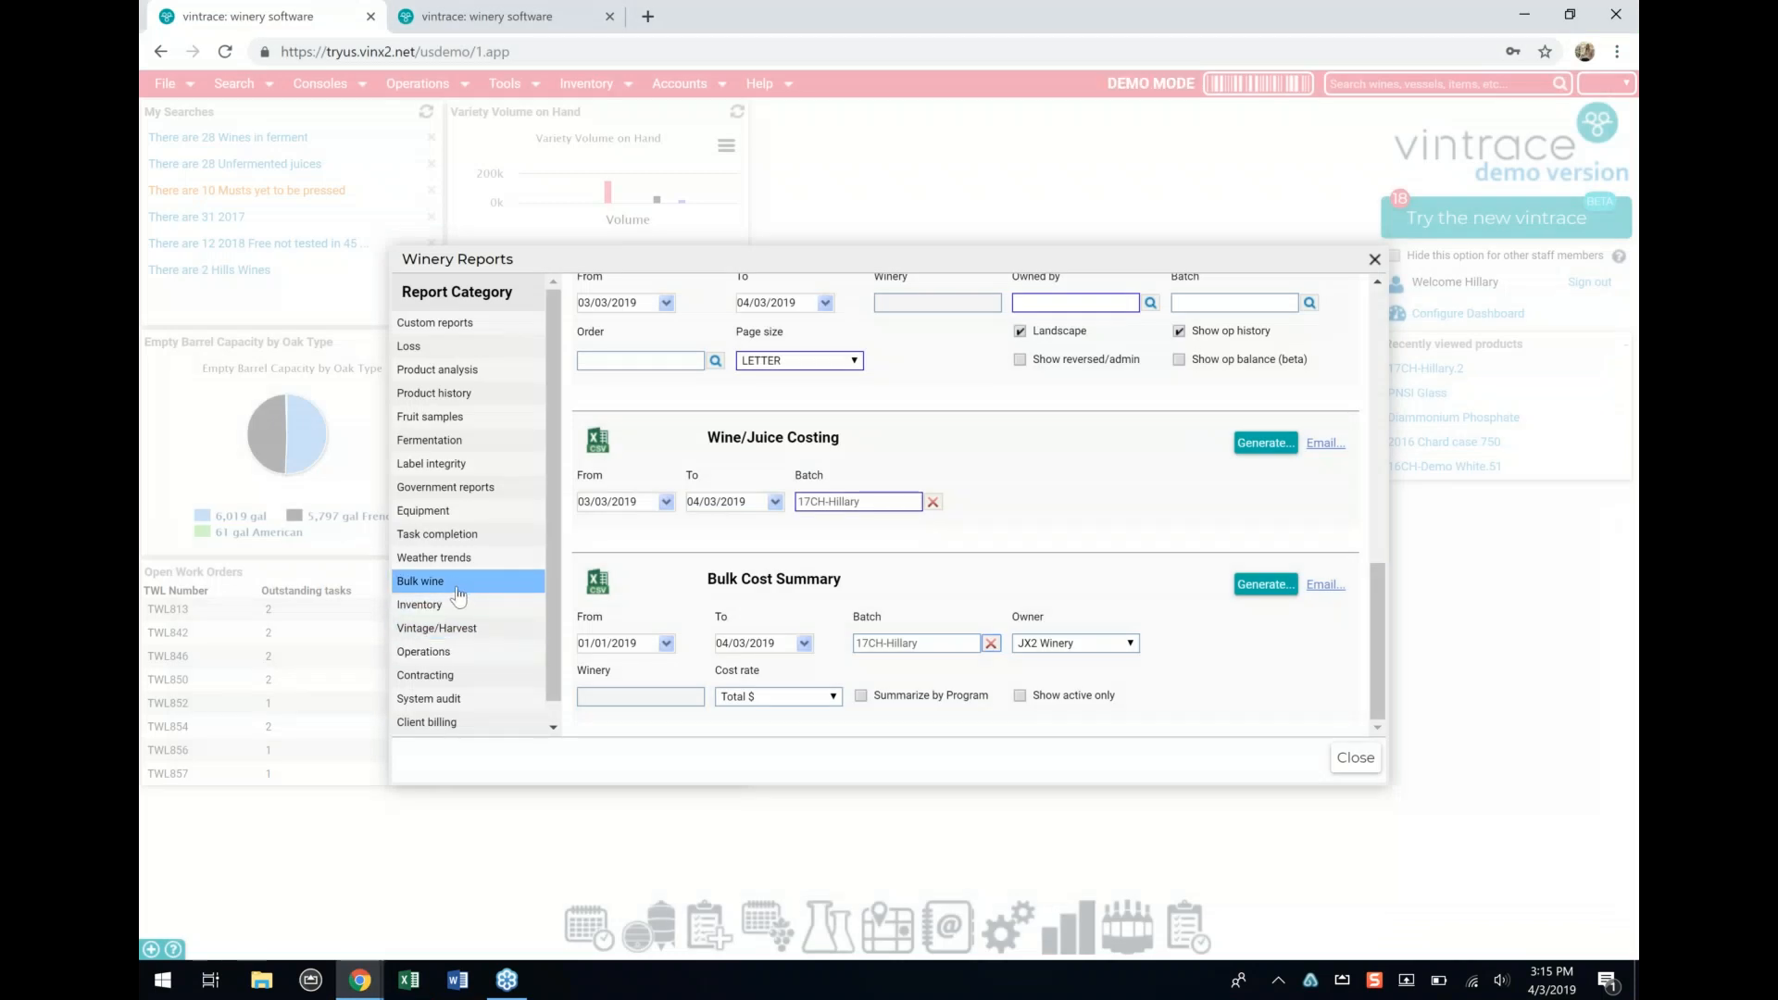
Step: Generate the Bulk Stock Report as of 03/31/2019 in CSV format with Show costing and Breakout costing enabled, and open it in Excel
scroll(1008, 501, up, 10)
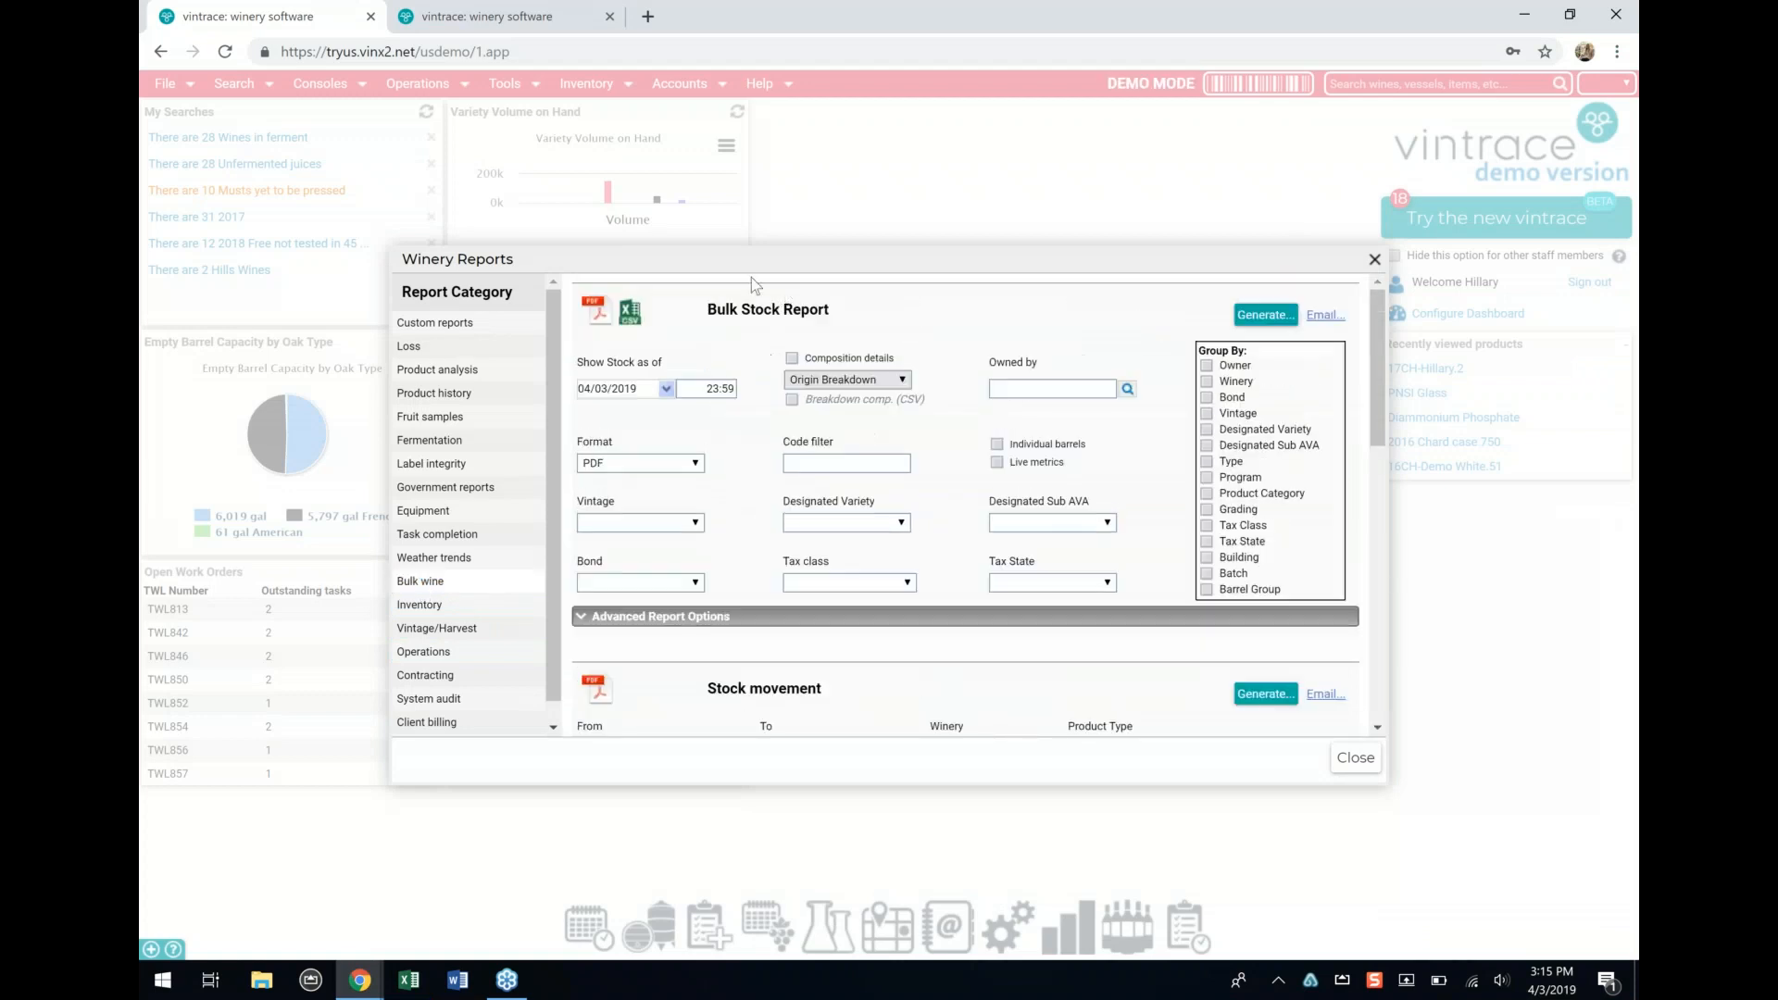
click(666, 390)
click(591, 453)
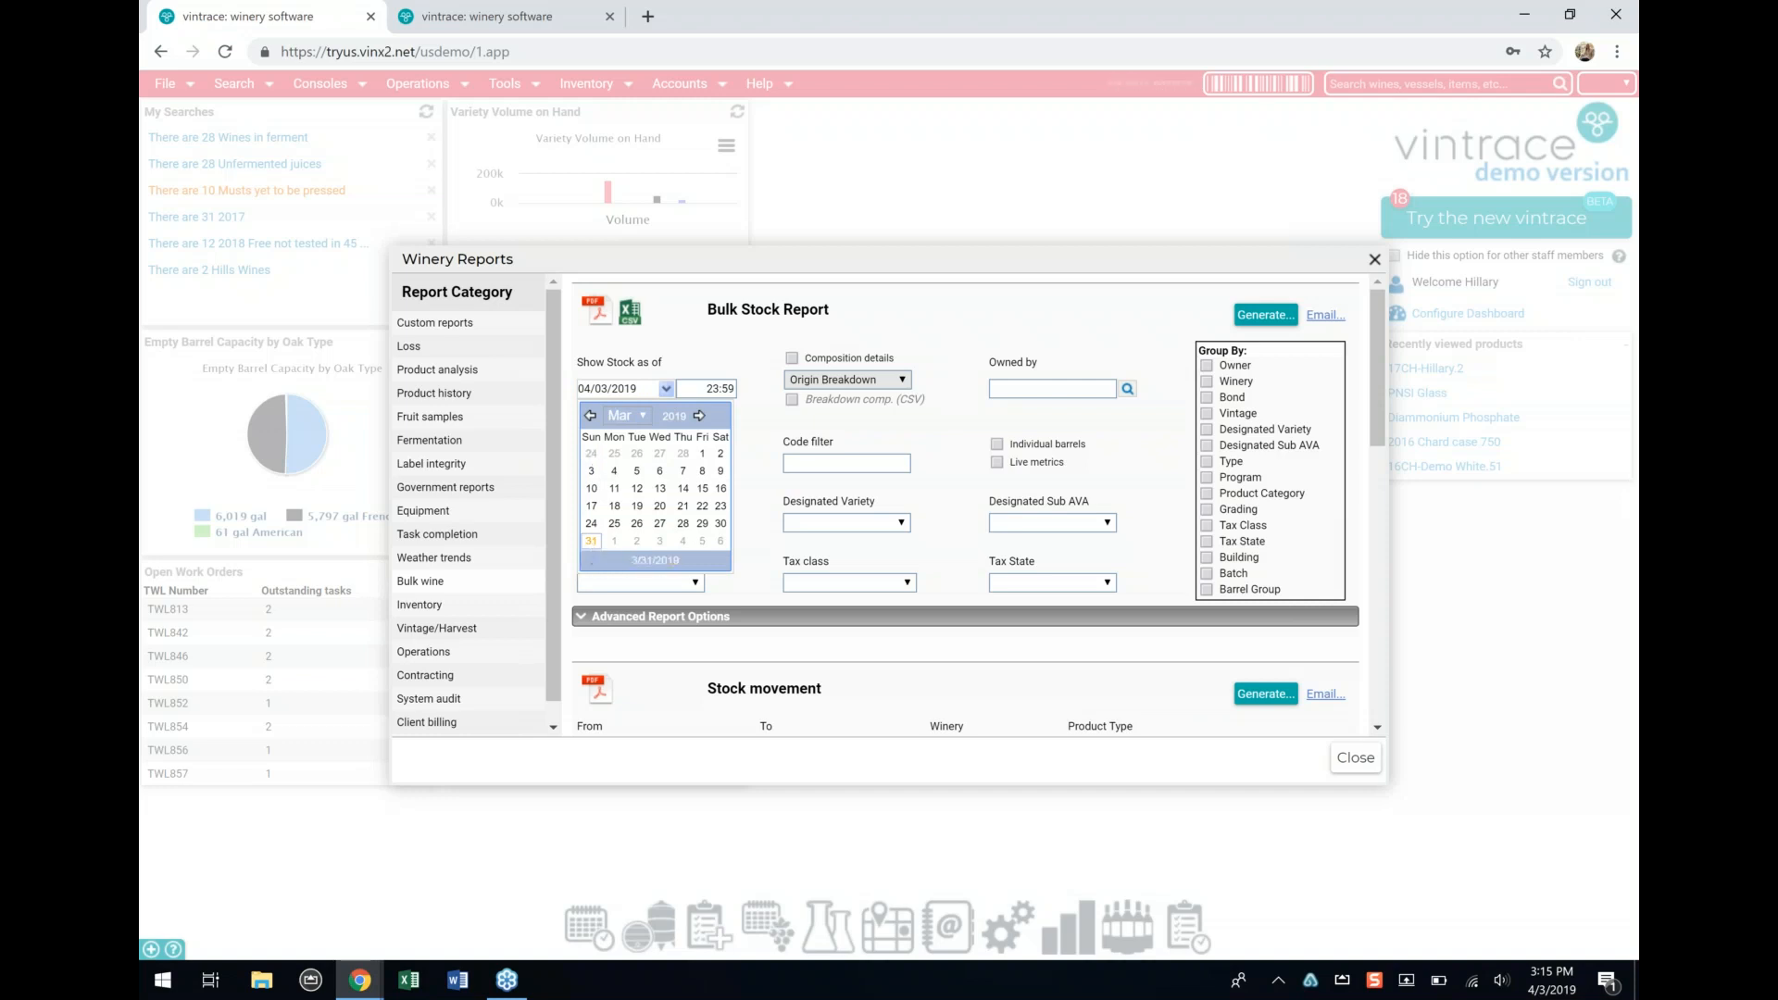
click(649, 561)
click(630, 472)
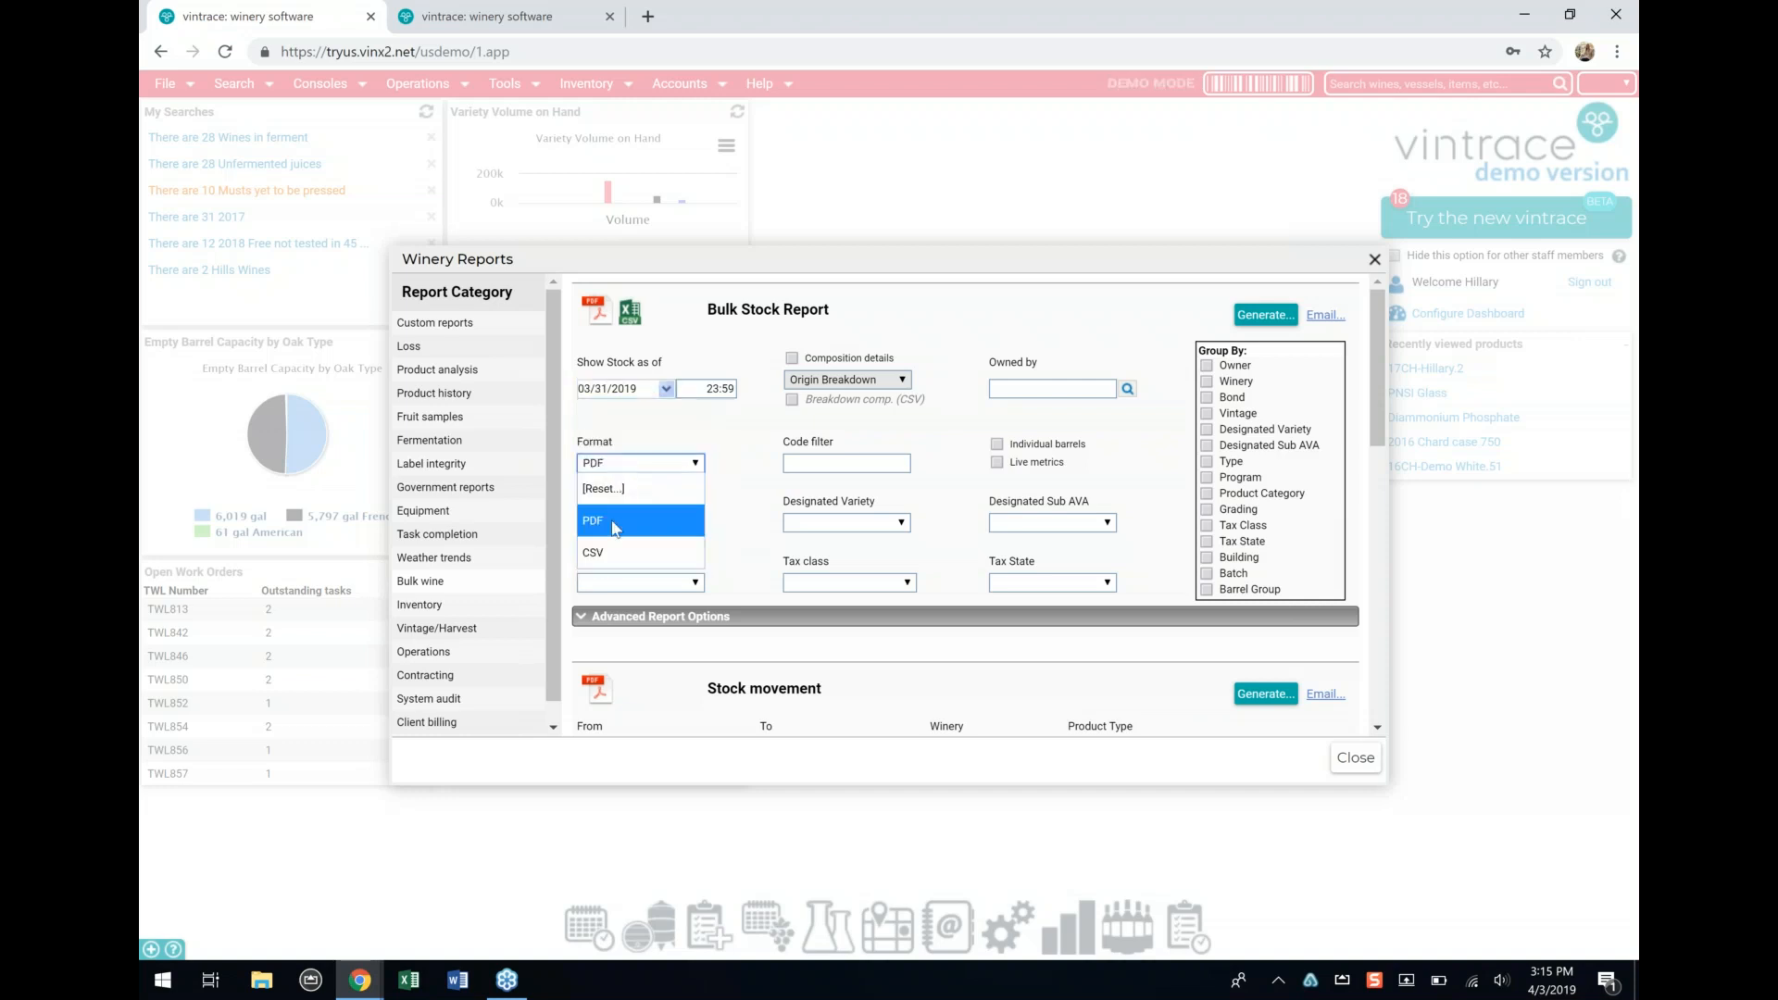
click(607, 549)
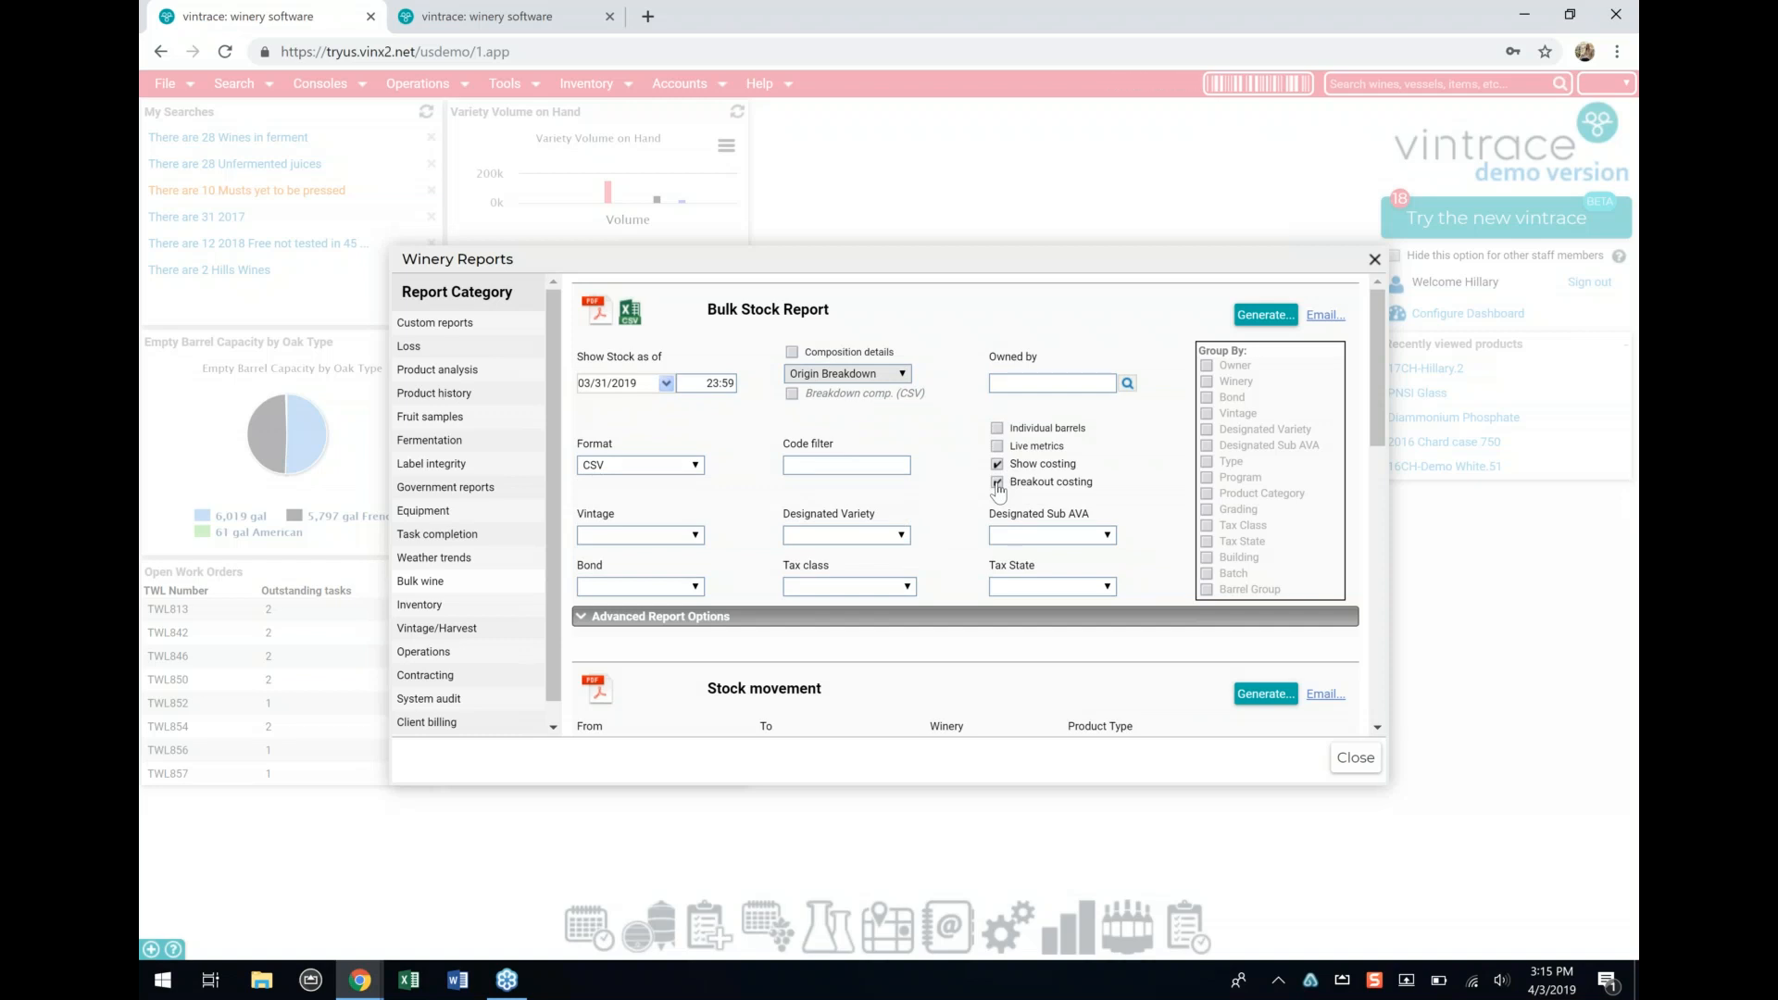
click(1252, 323)
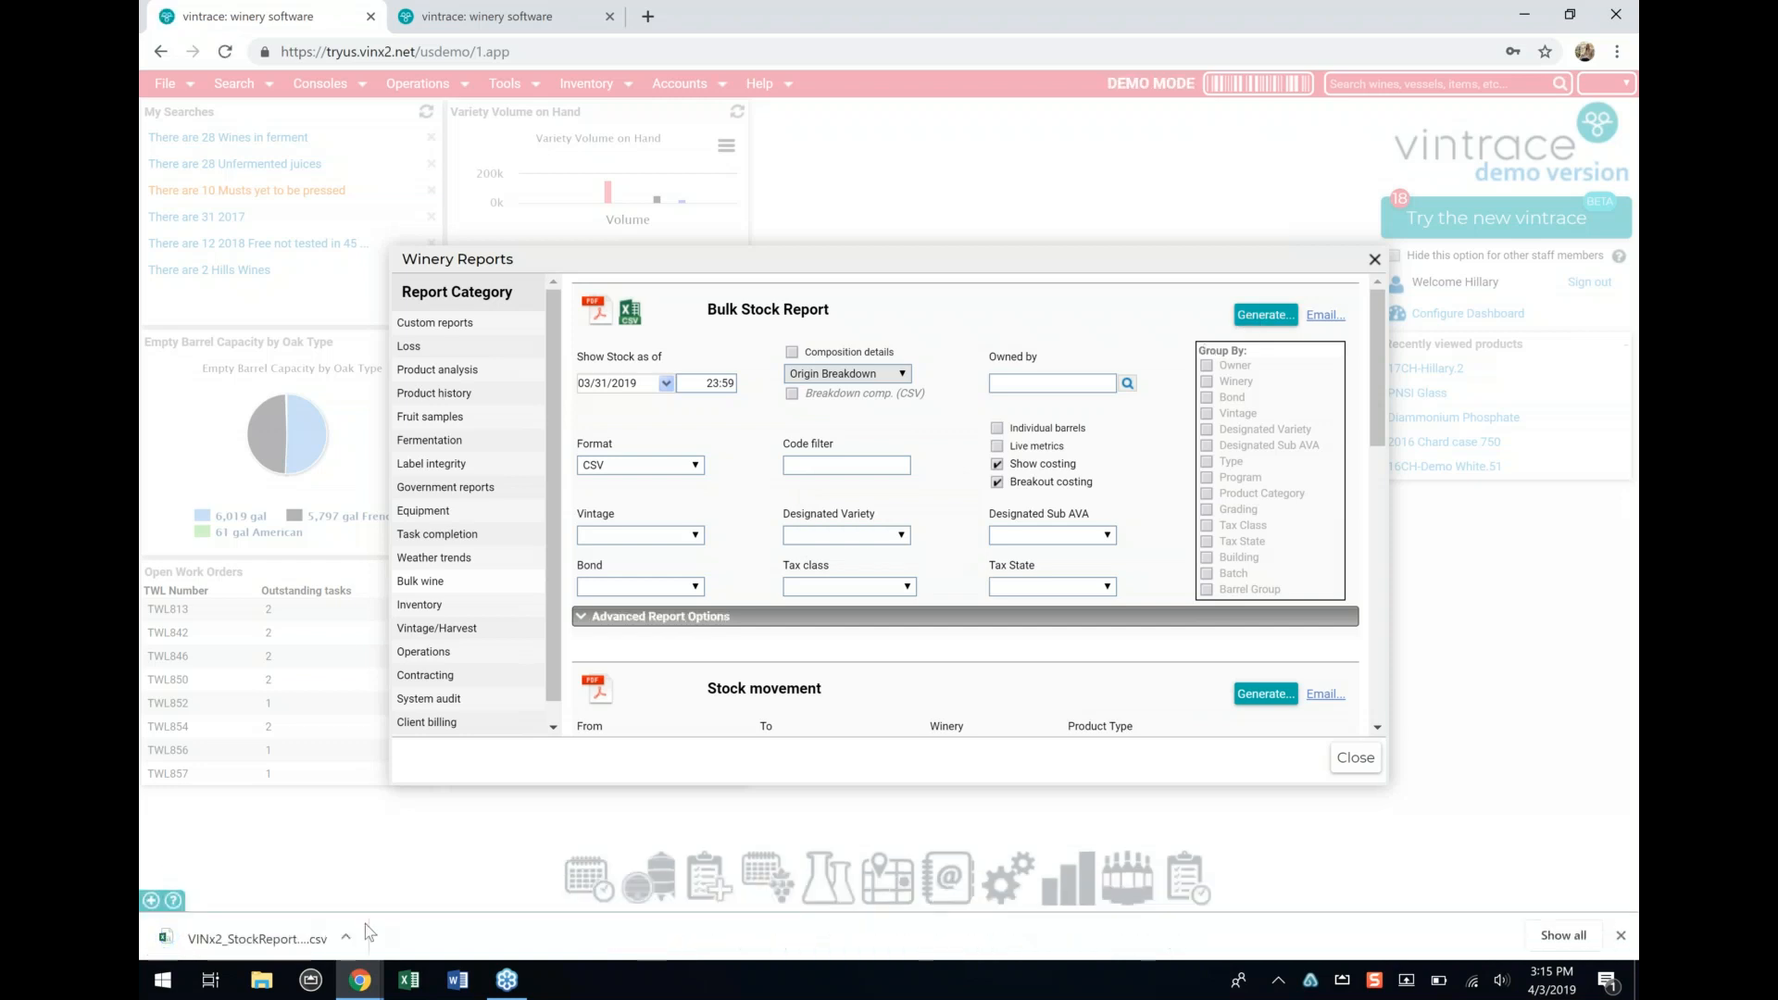
click(296, 937)
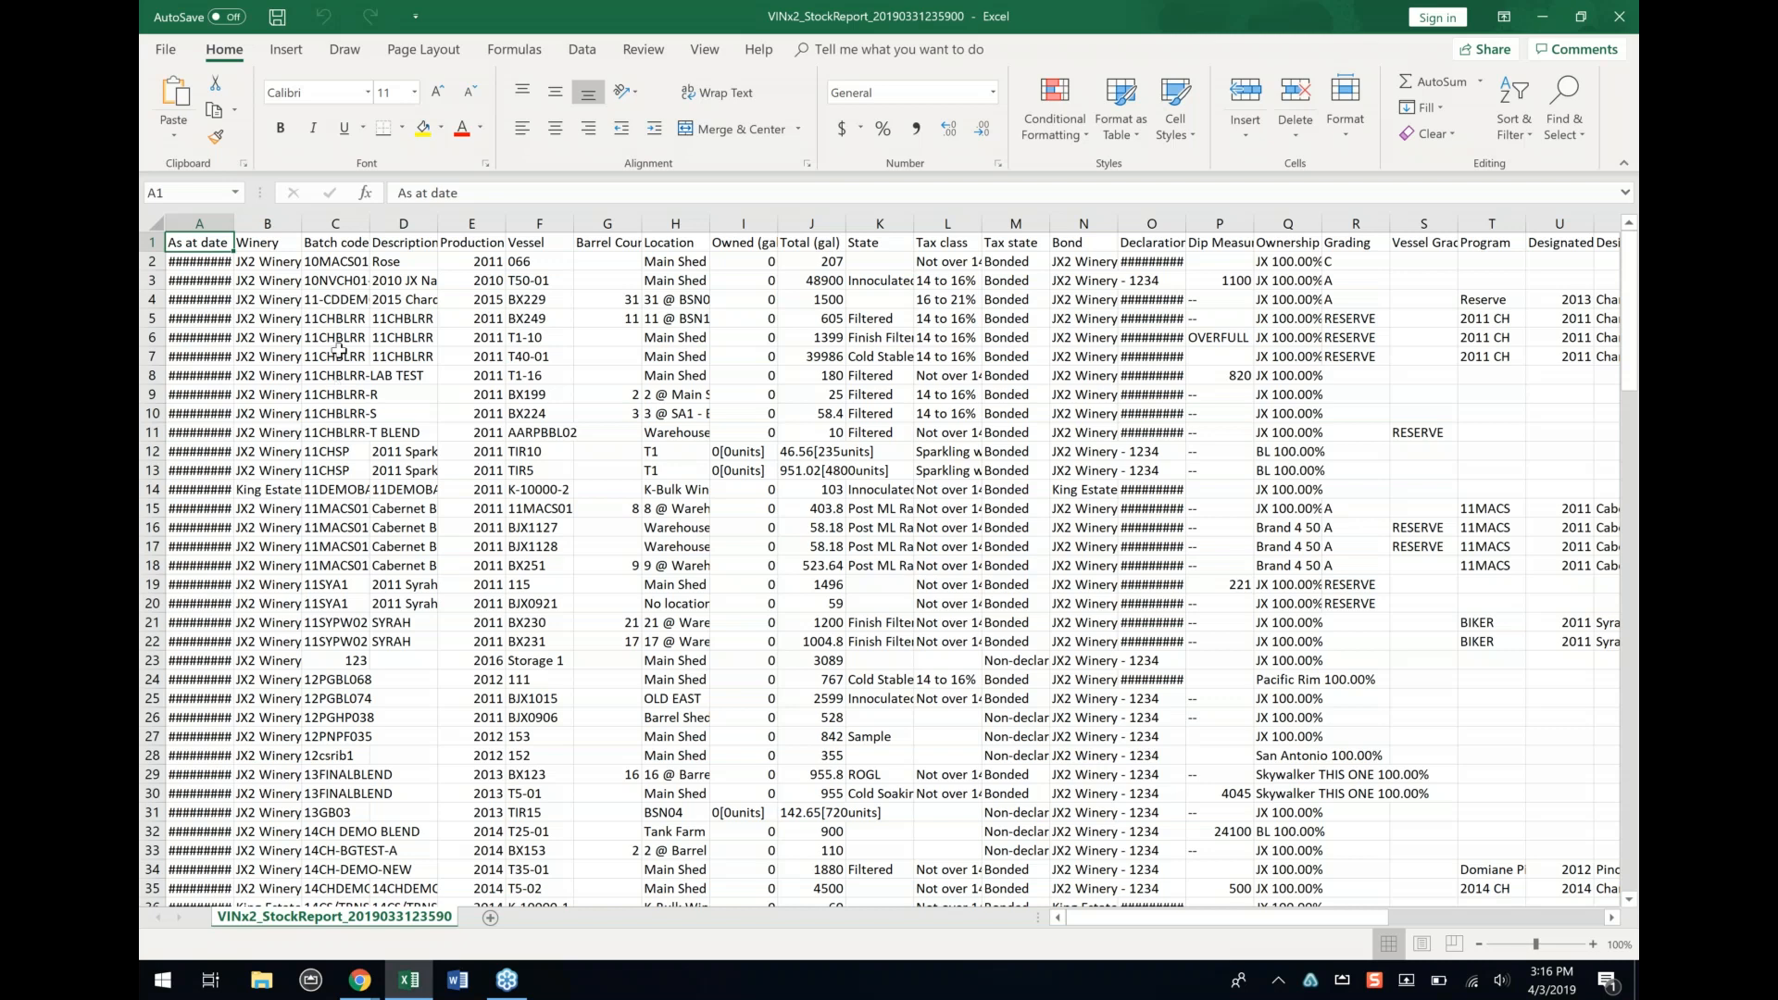
Step: Fit the Unit cost and Total cost columns to their contents, review the cost breakdown columns, and close the workbook without saving
scroll(1061, 481, right, 10)
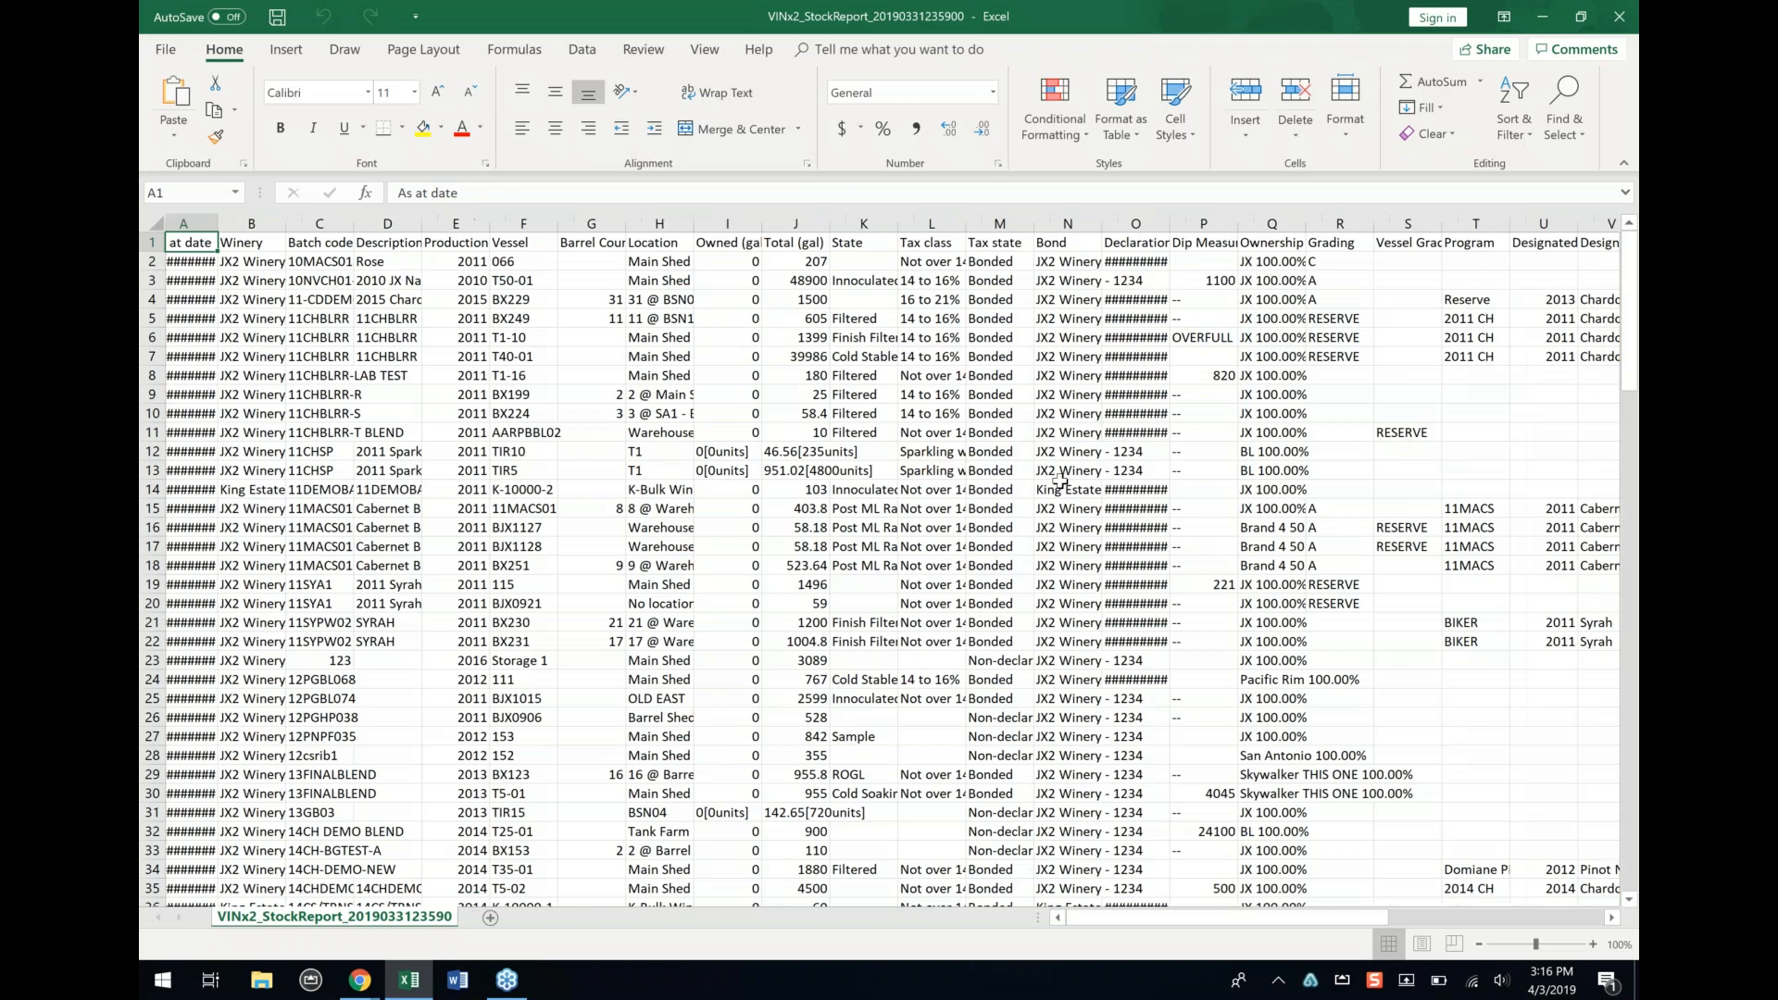
scroll(1060, 481, right, 5)
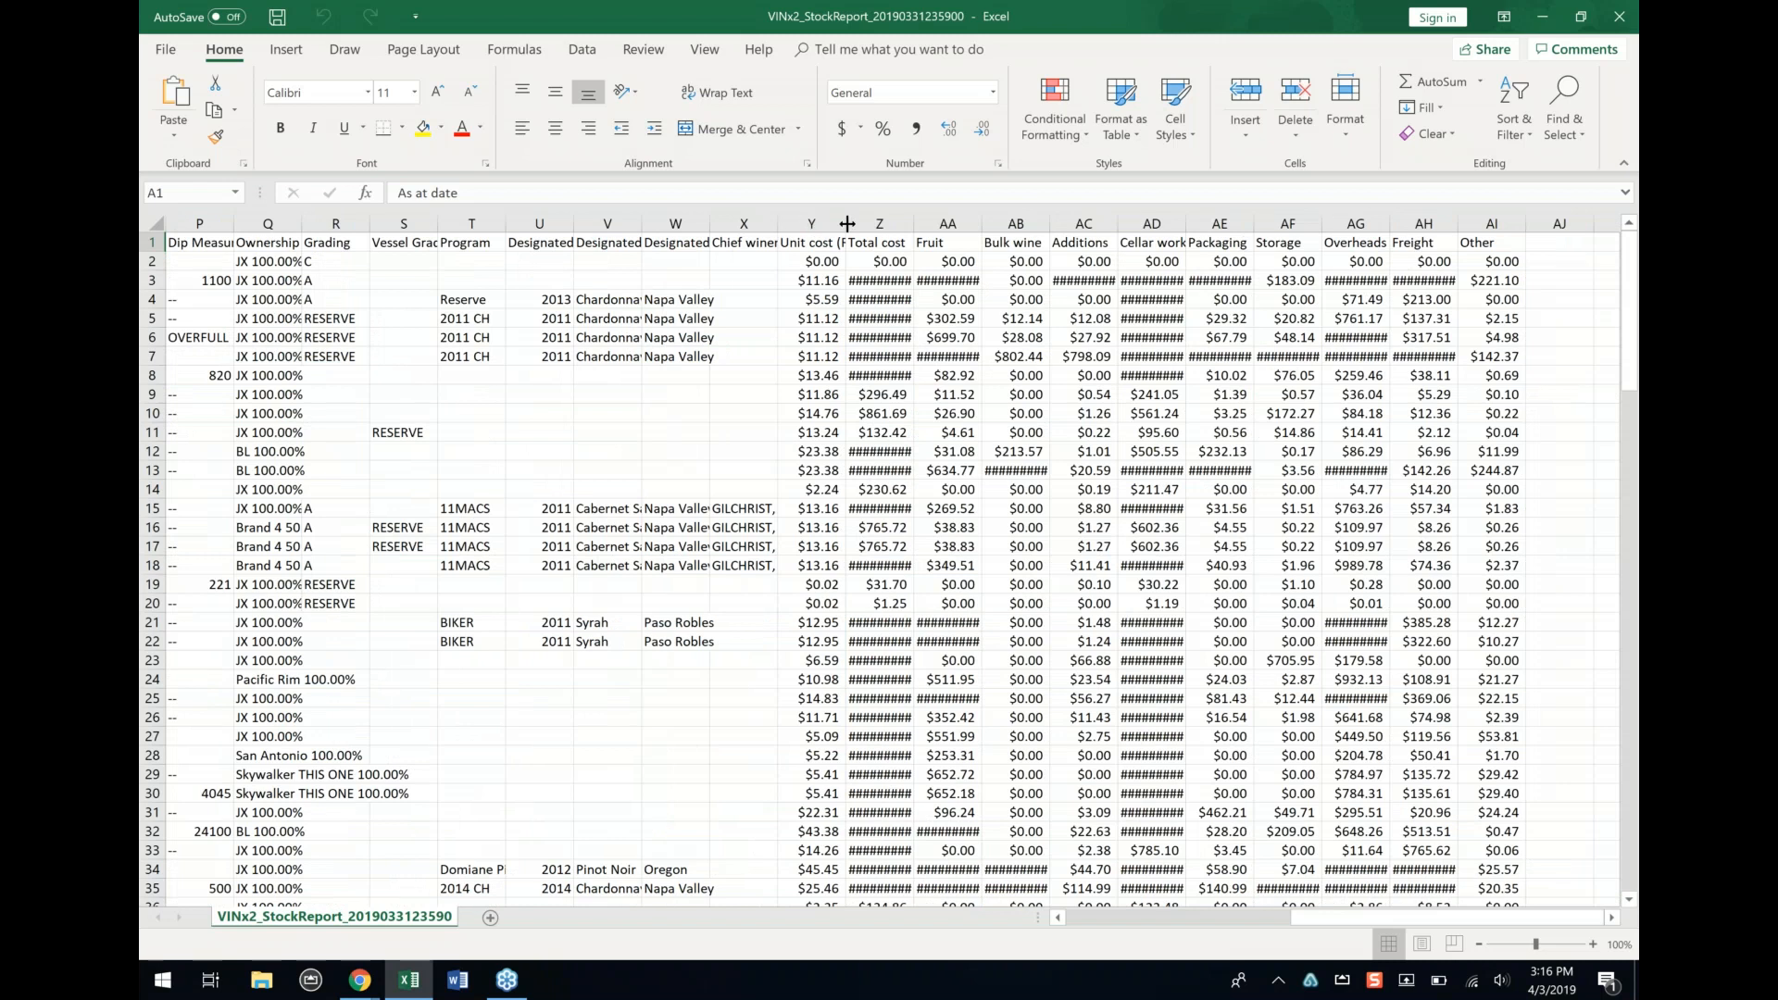
double_click(846, 223)
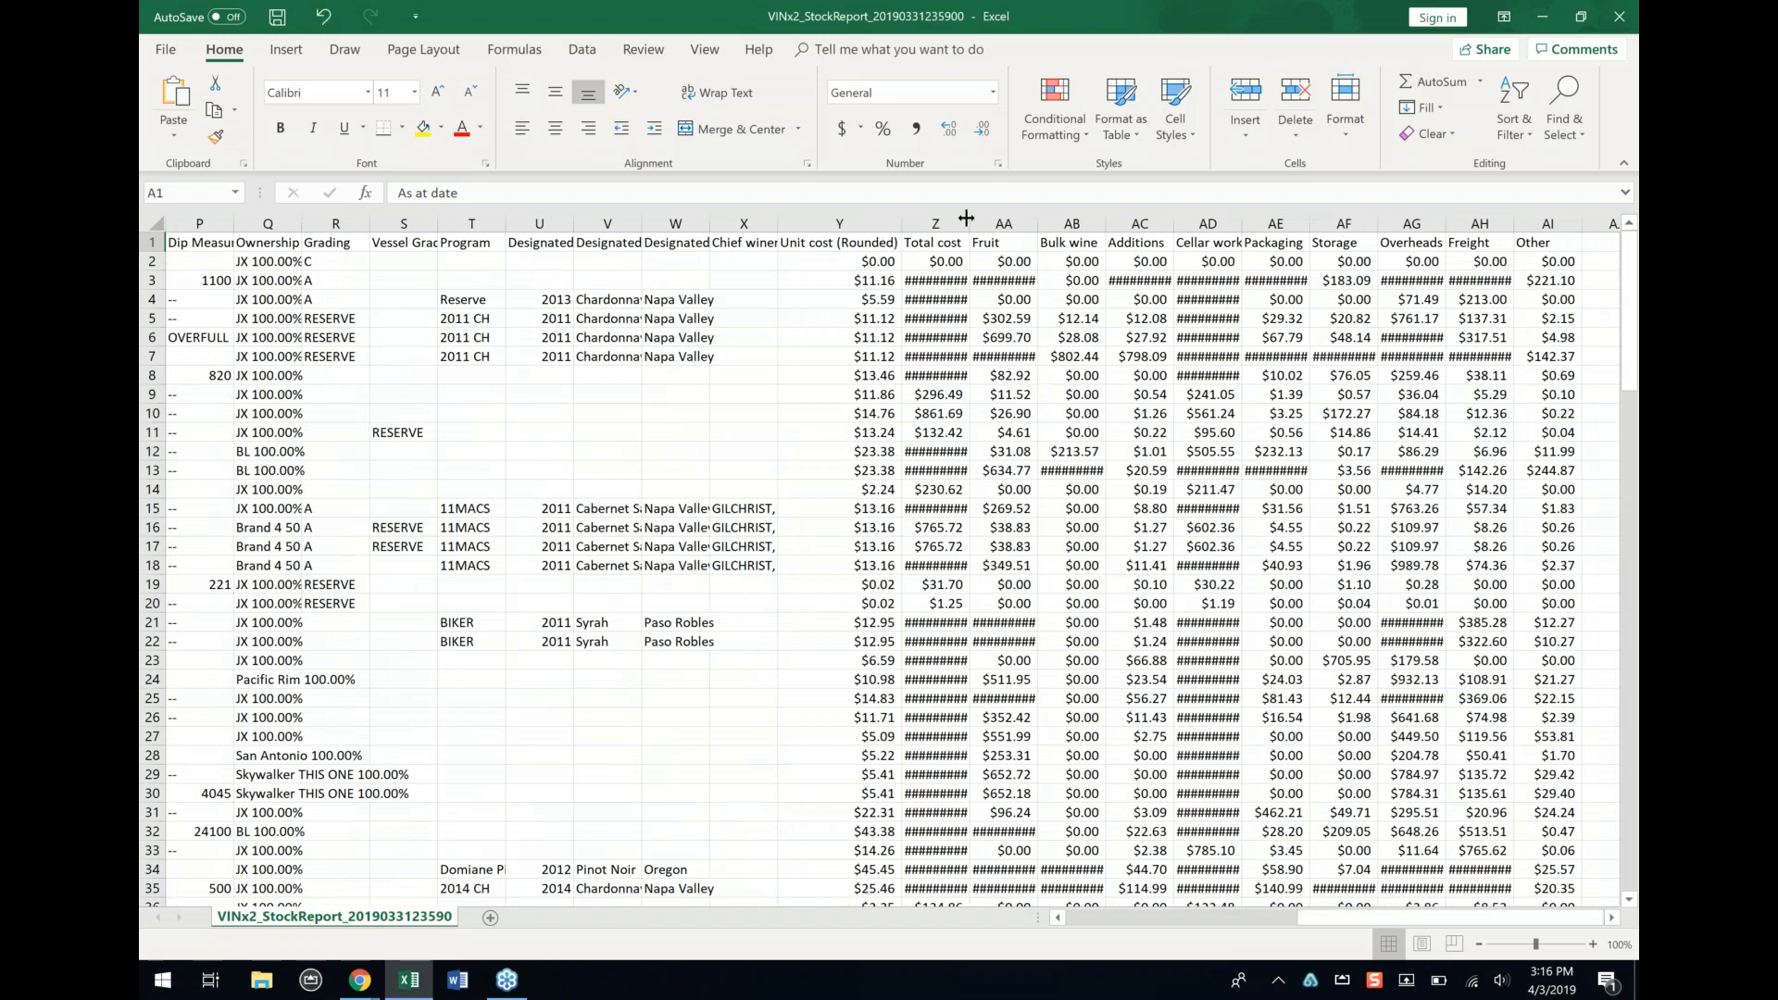
double_click(969, 218)
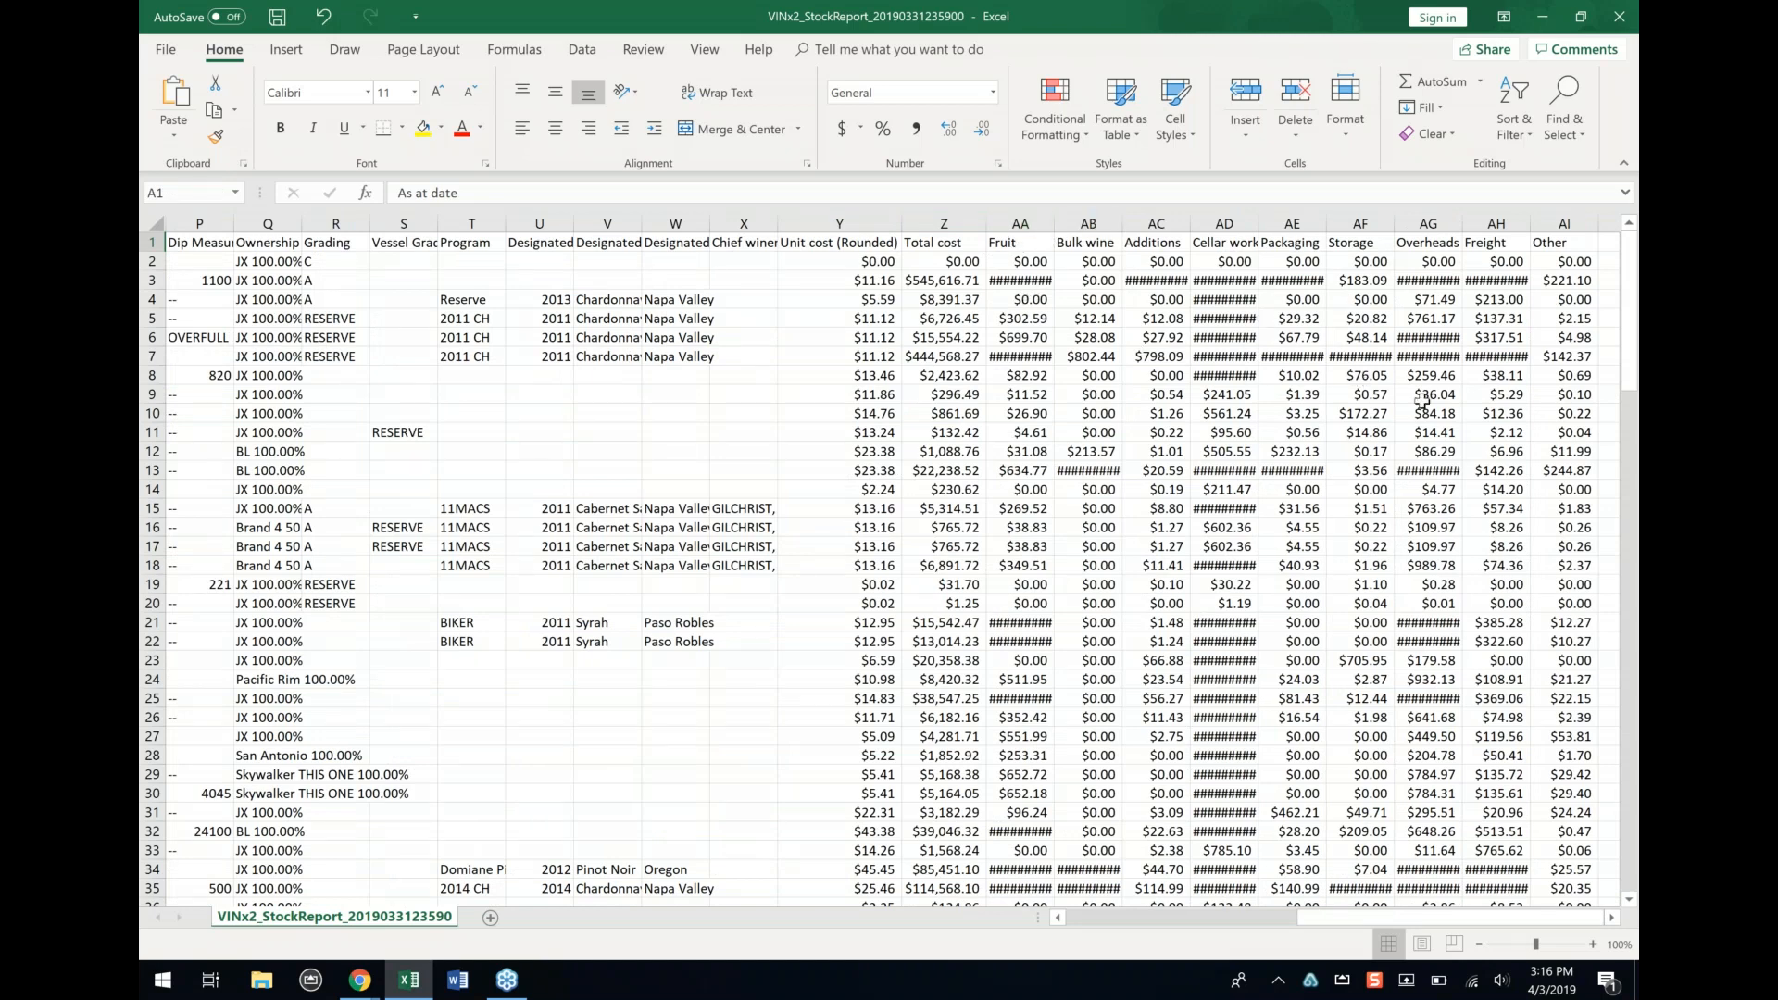
scroll(1424, 401, right, 3)
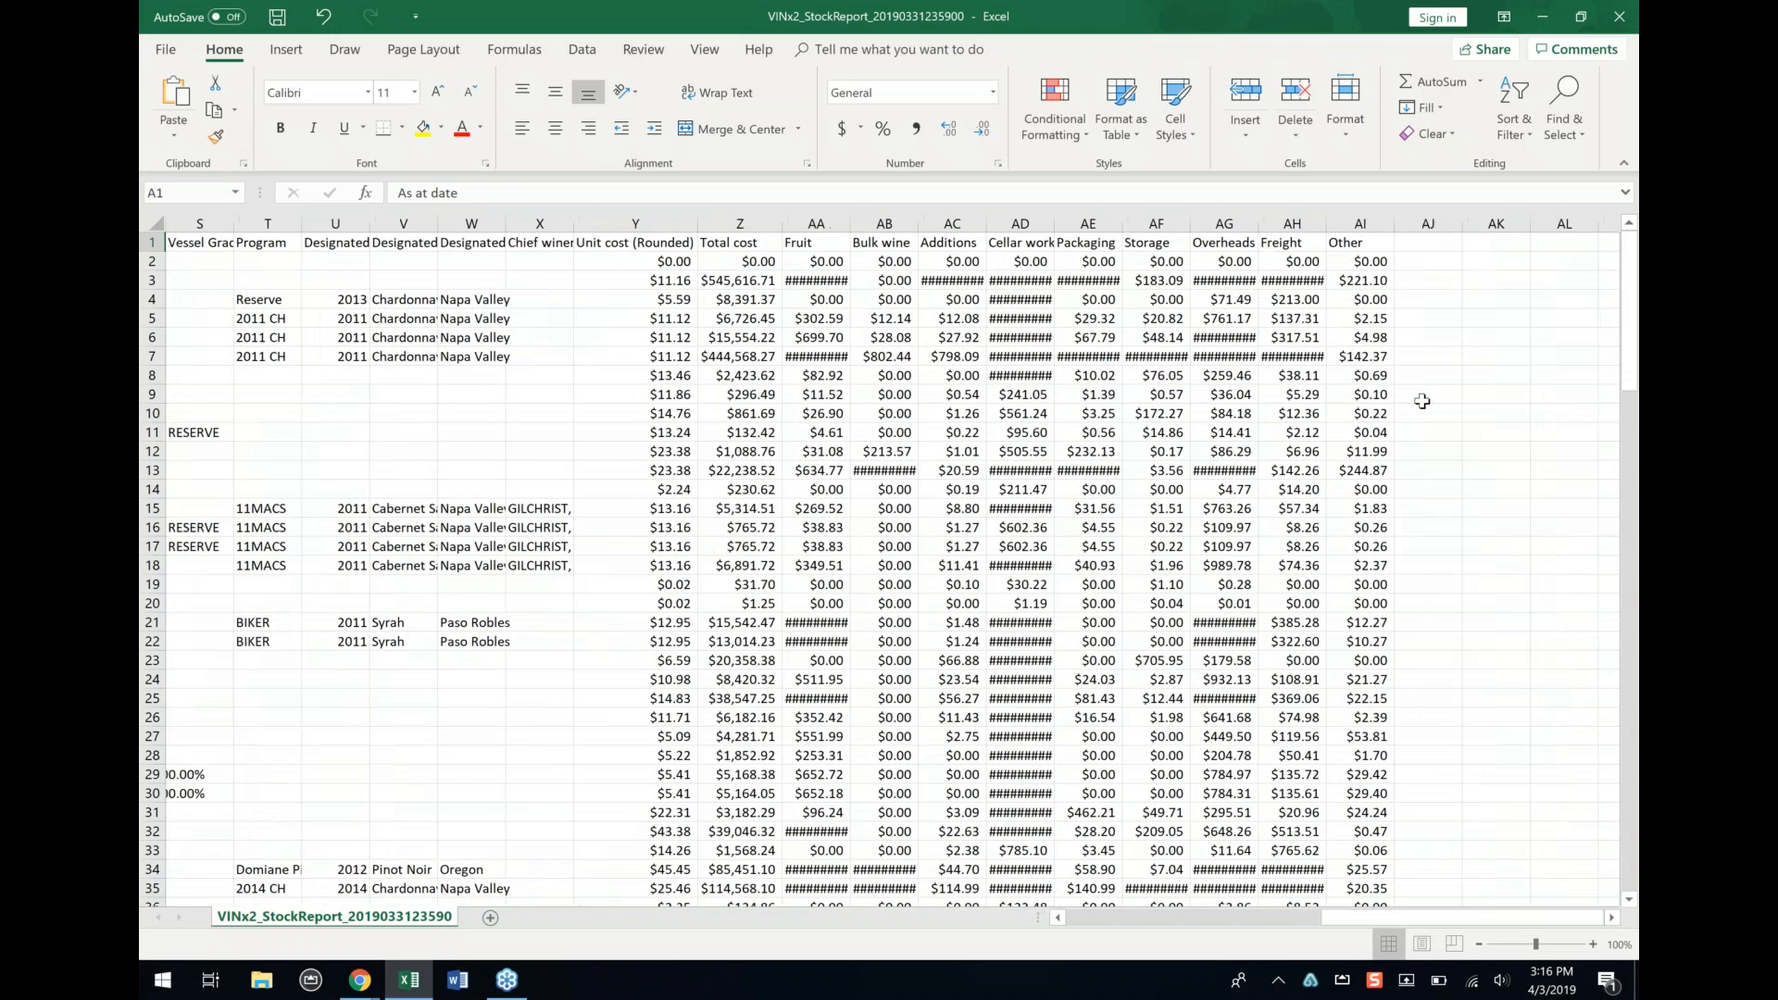
click(1619, 16)
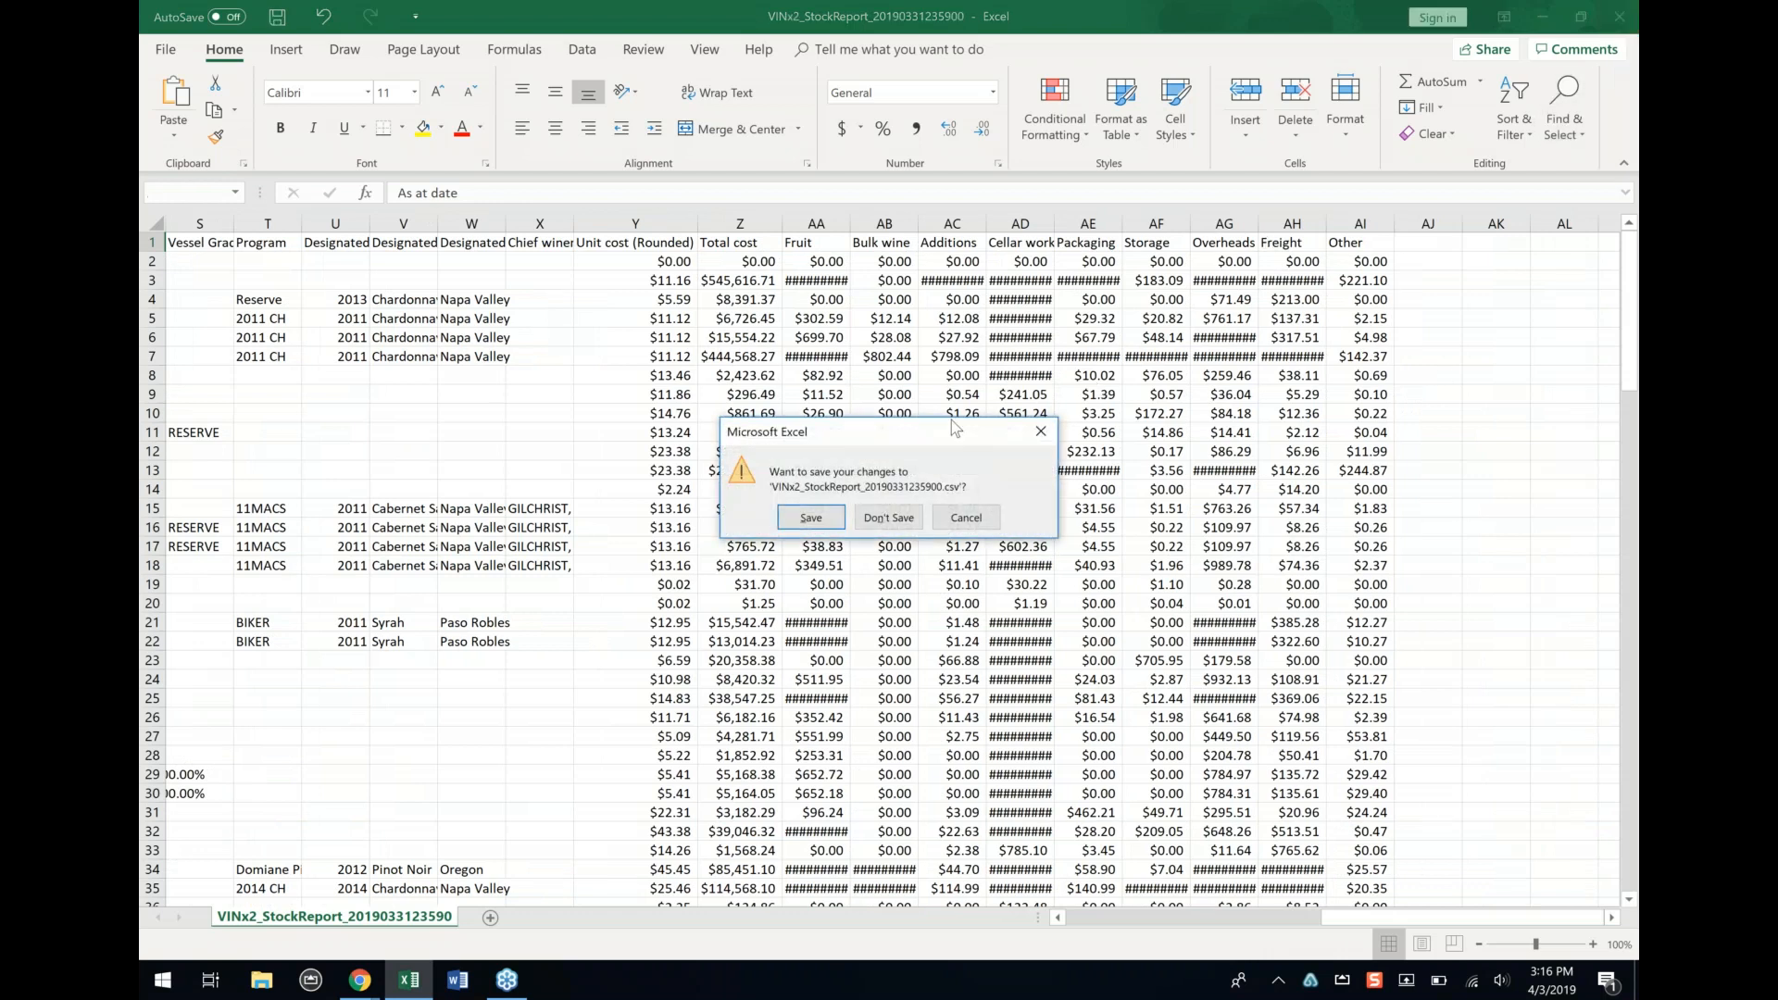
click(900, 521)
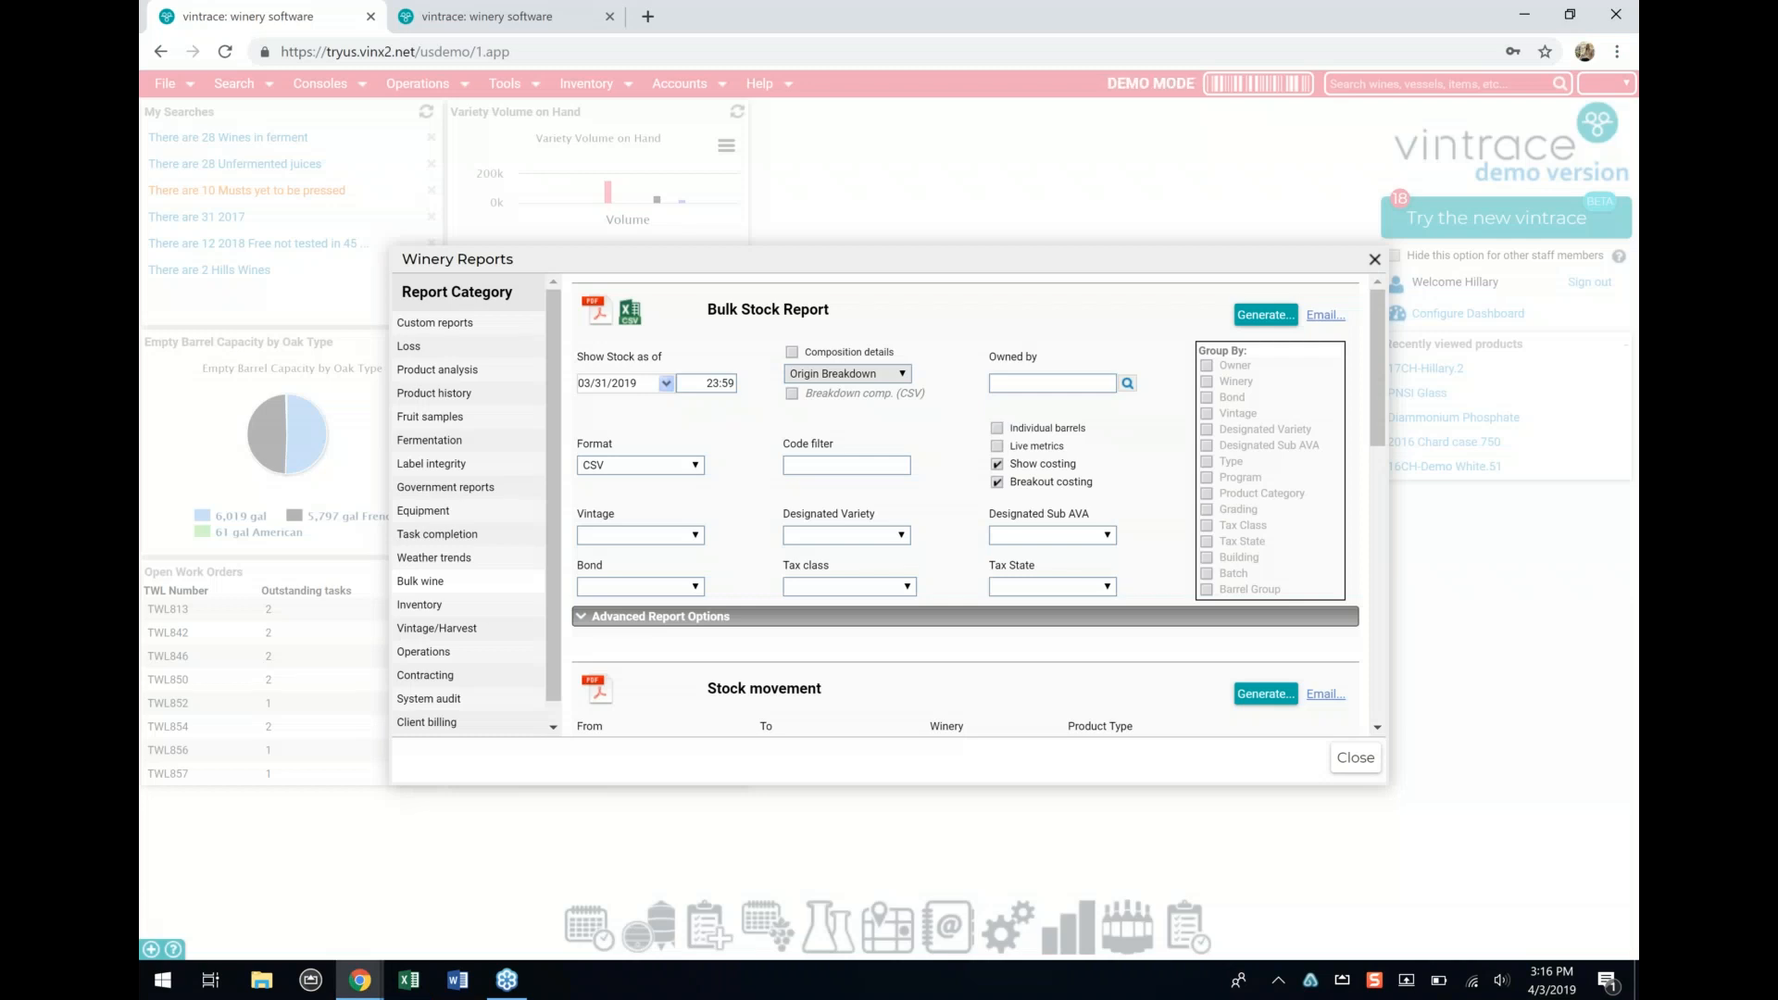
Step: Generate the Packaged/Manufactured stock report from the Inventory reports as a PDF for Bottling from 01/01/2019 to 04/30/2019
click(490, 610)
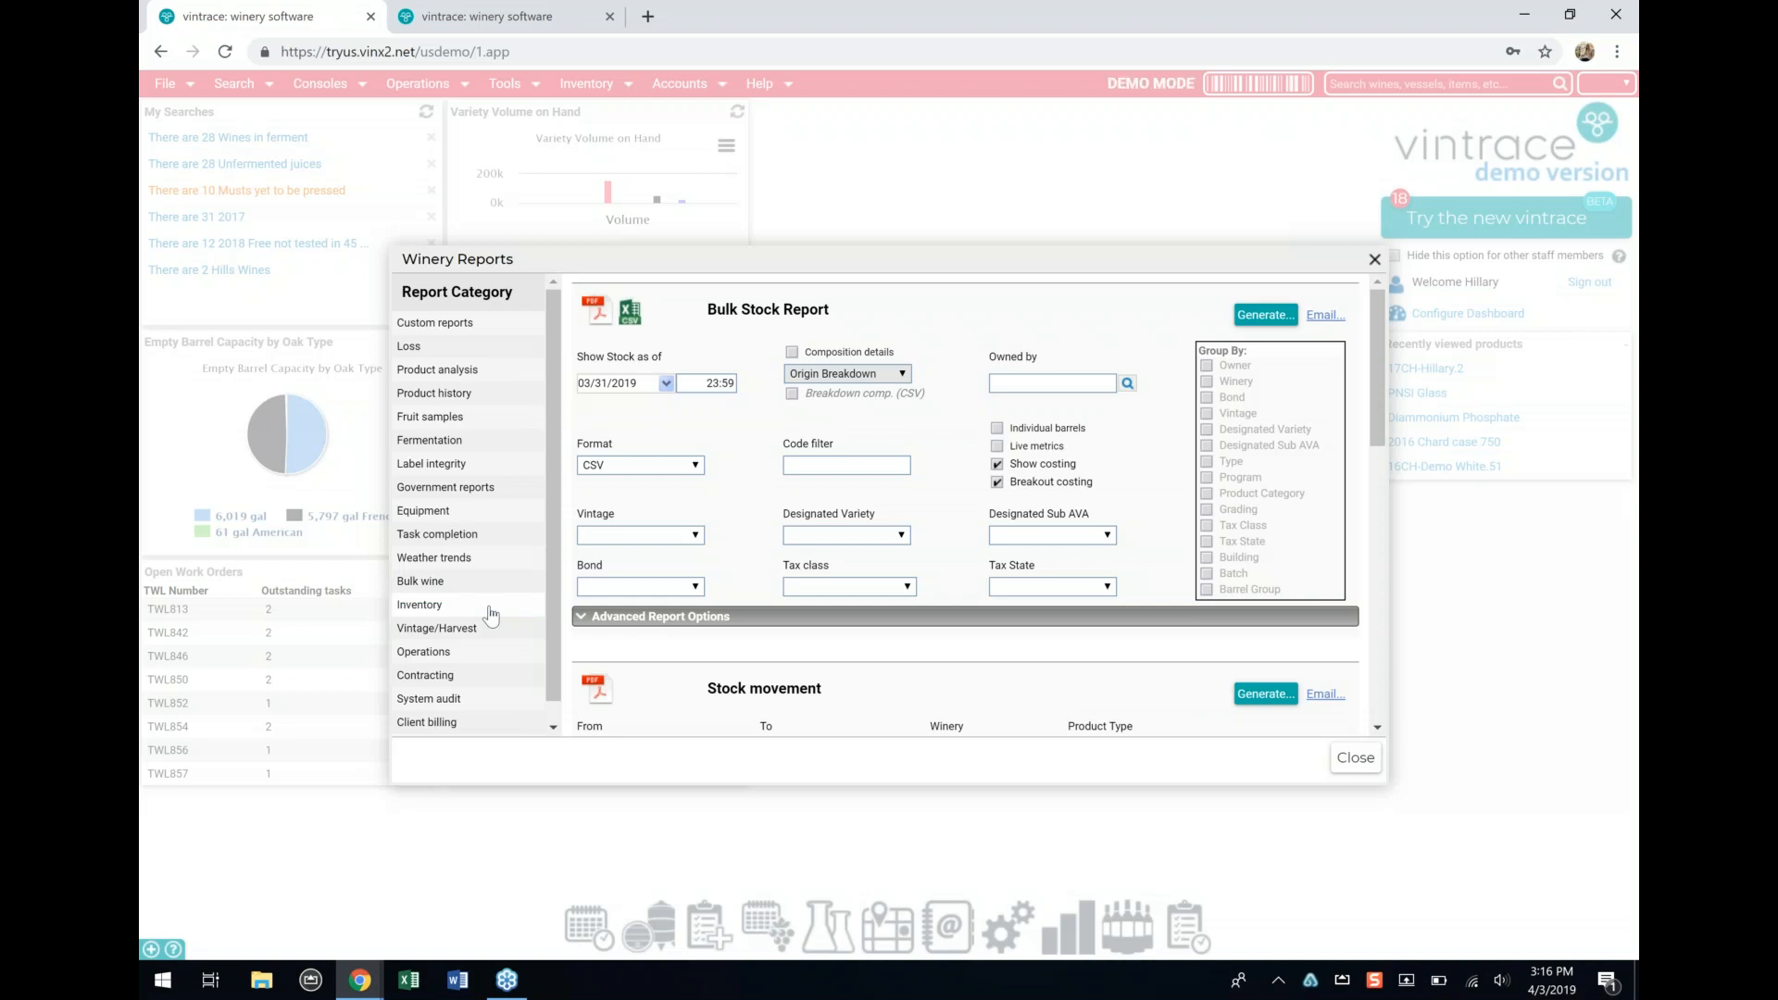
scroll(941, 582, down, 4)
scroll(940, 582, down, 6)
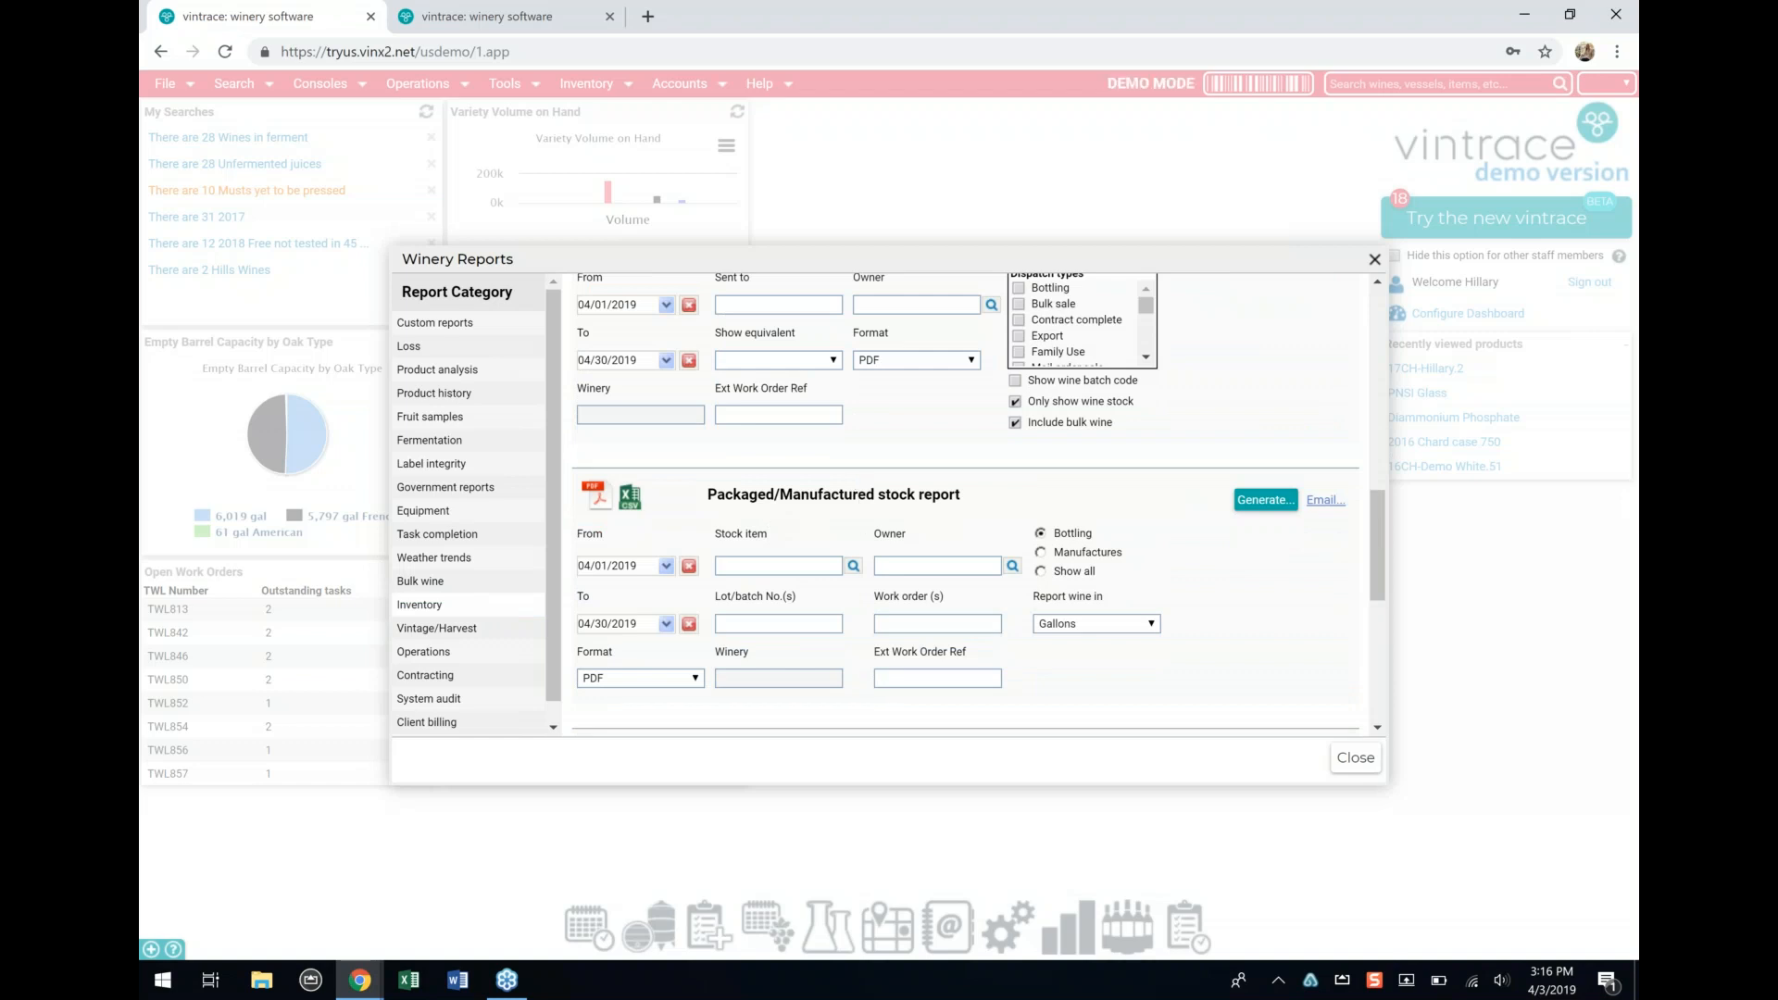
click(666, 566)
click(590, 593)
click(590, 593)
click(590, 593)
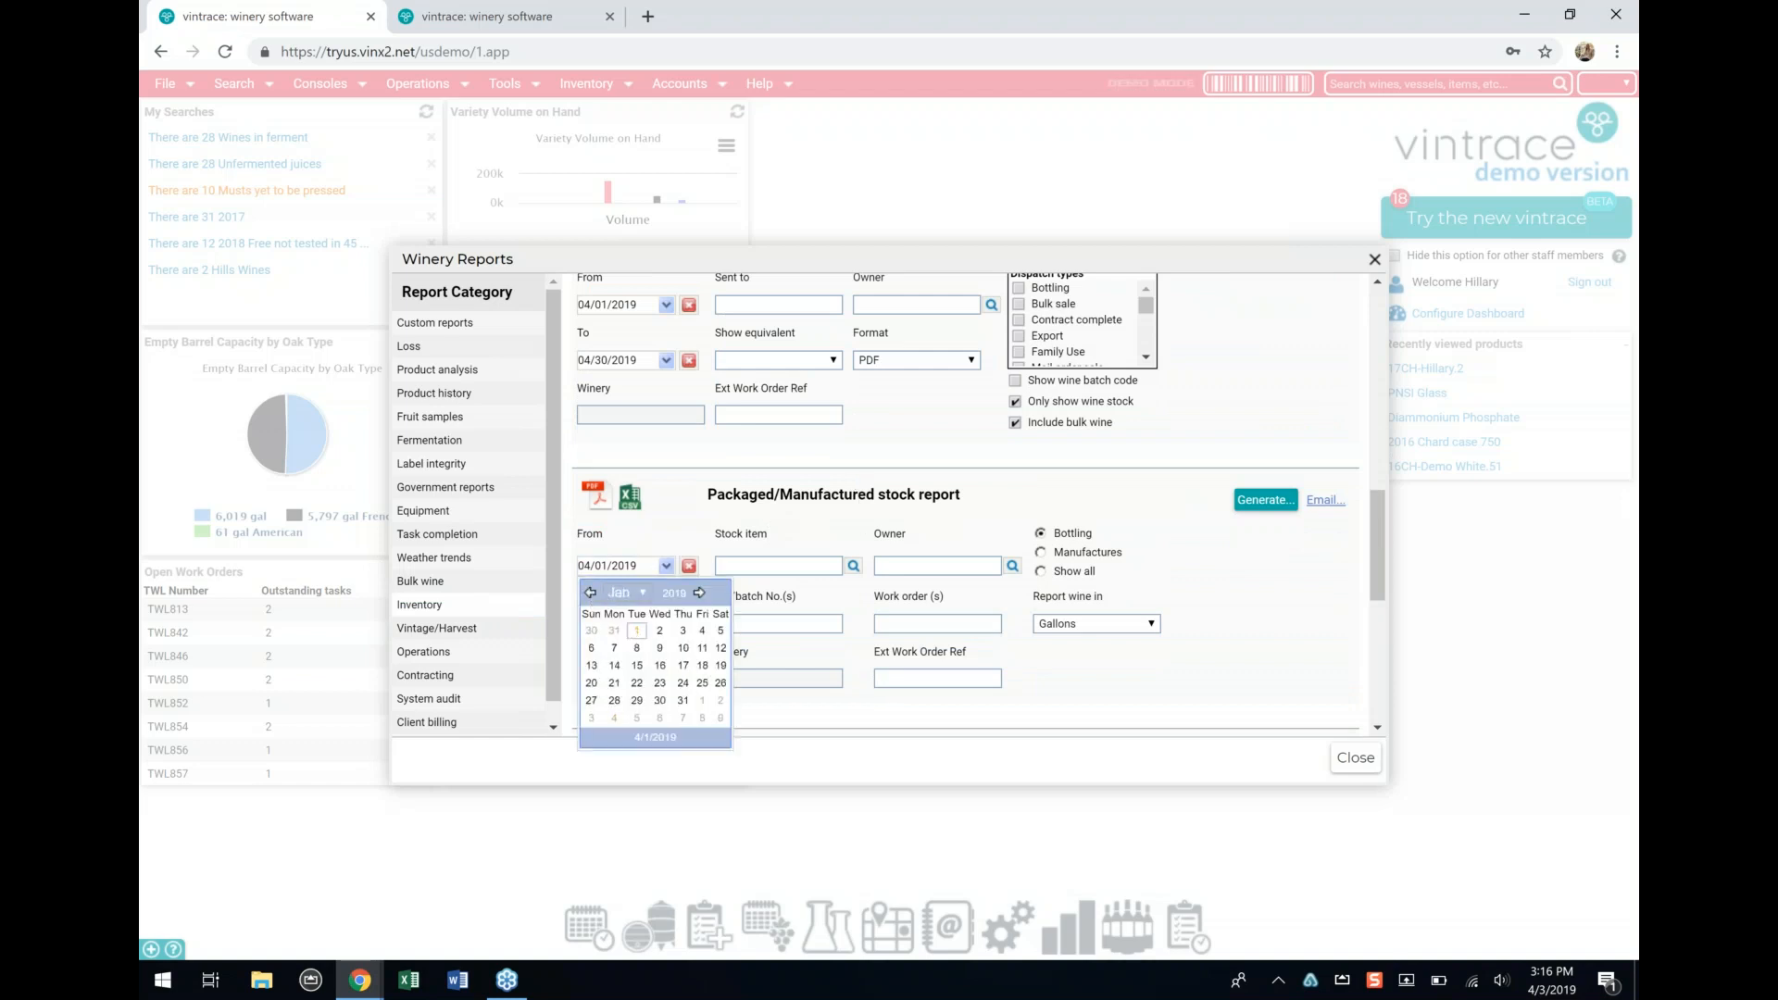
click(638, 631)
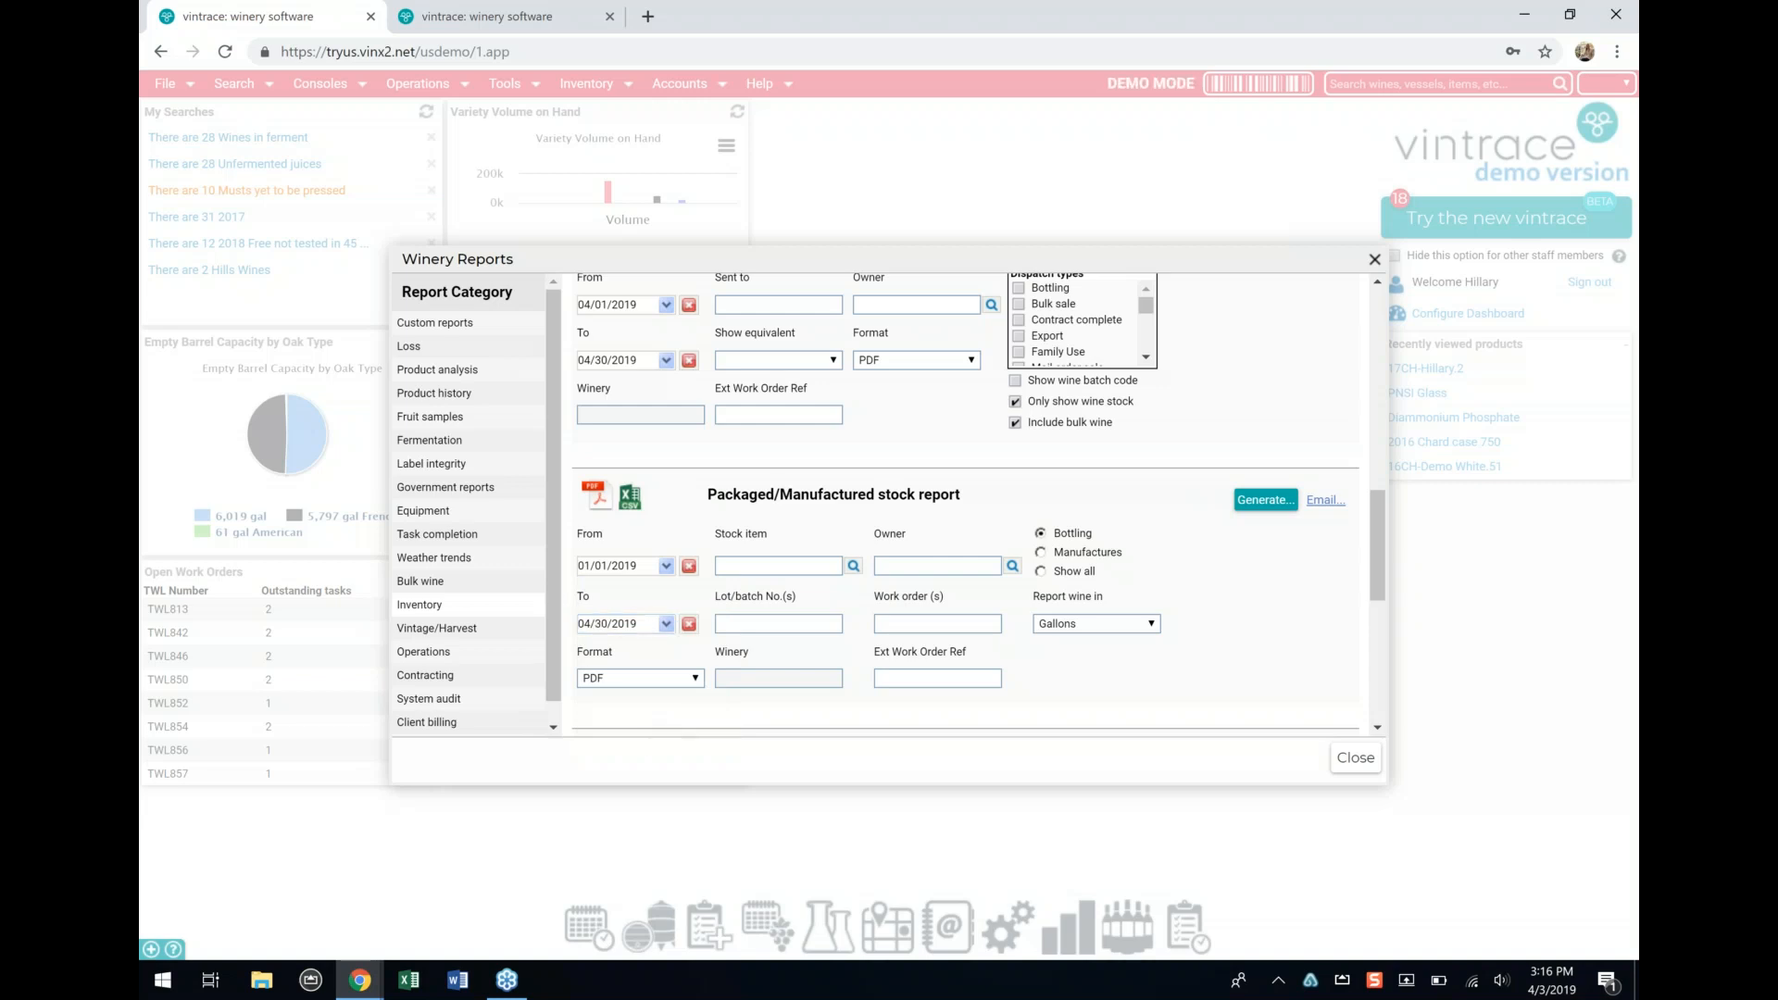
click(1260, 503)
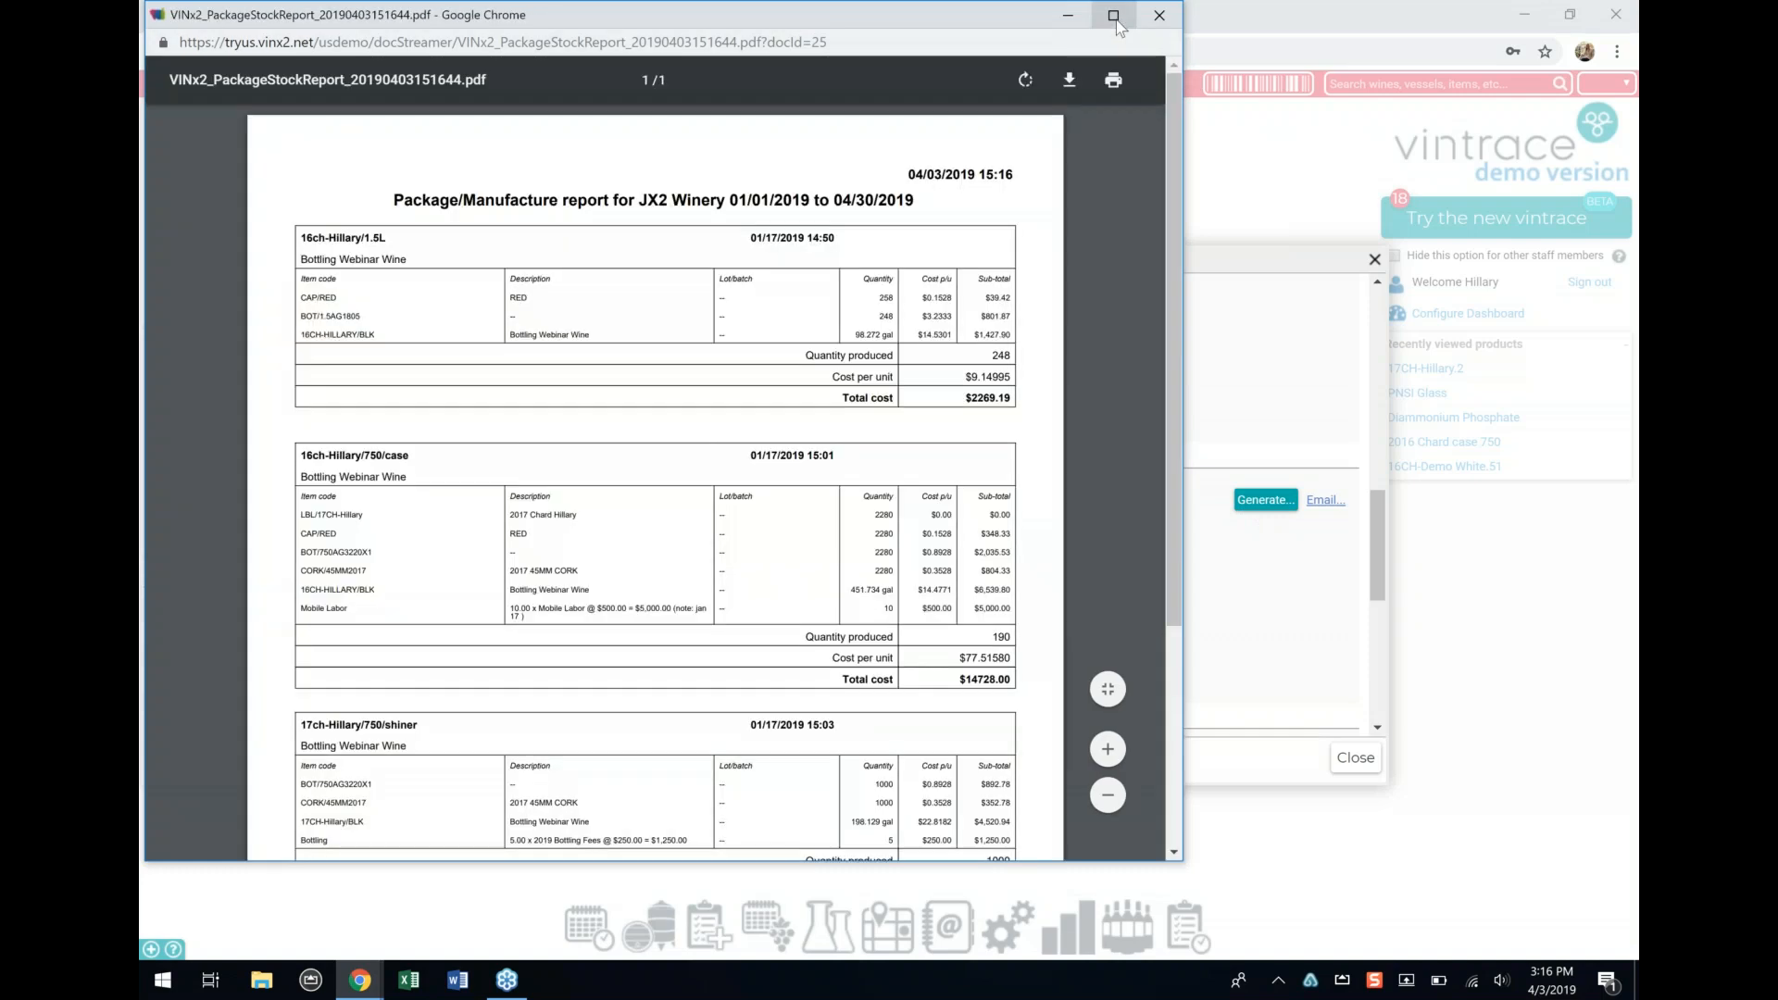
Step: Examine the component costs, cost per unit and total cost of each packaged item, and close the report and the Winery Reports window
click(1114, 15)
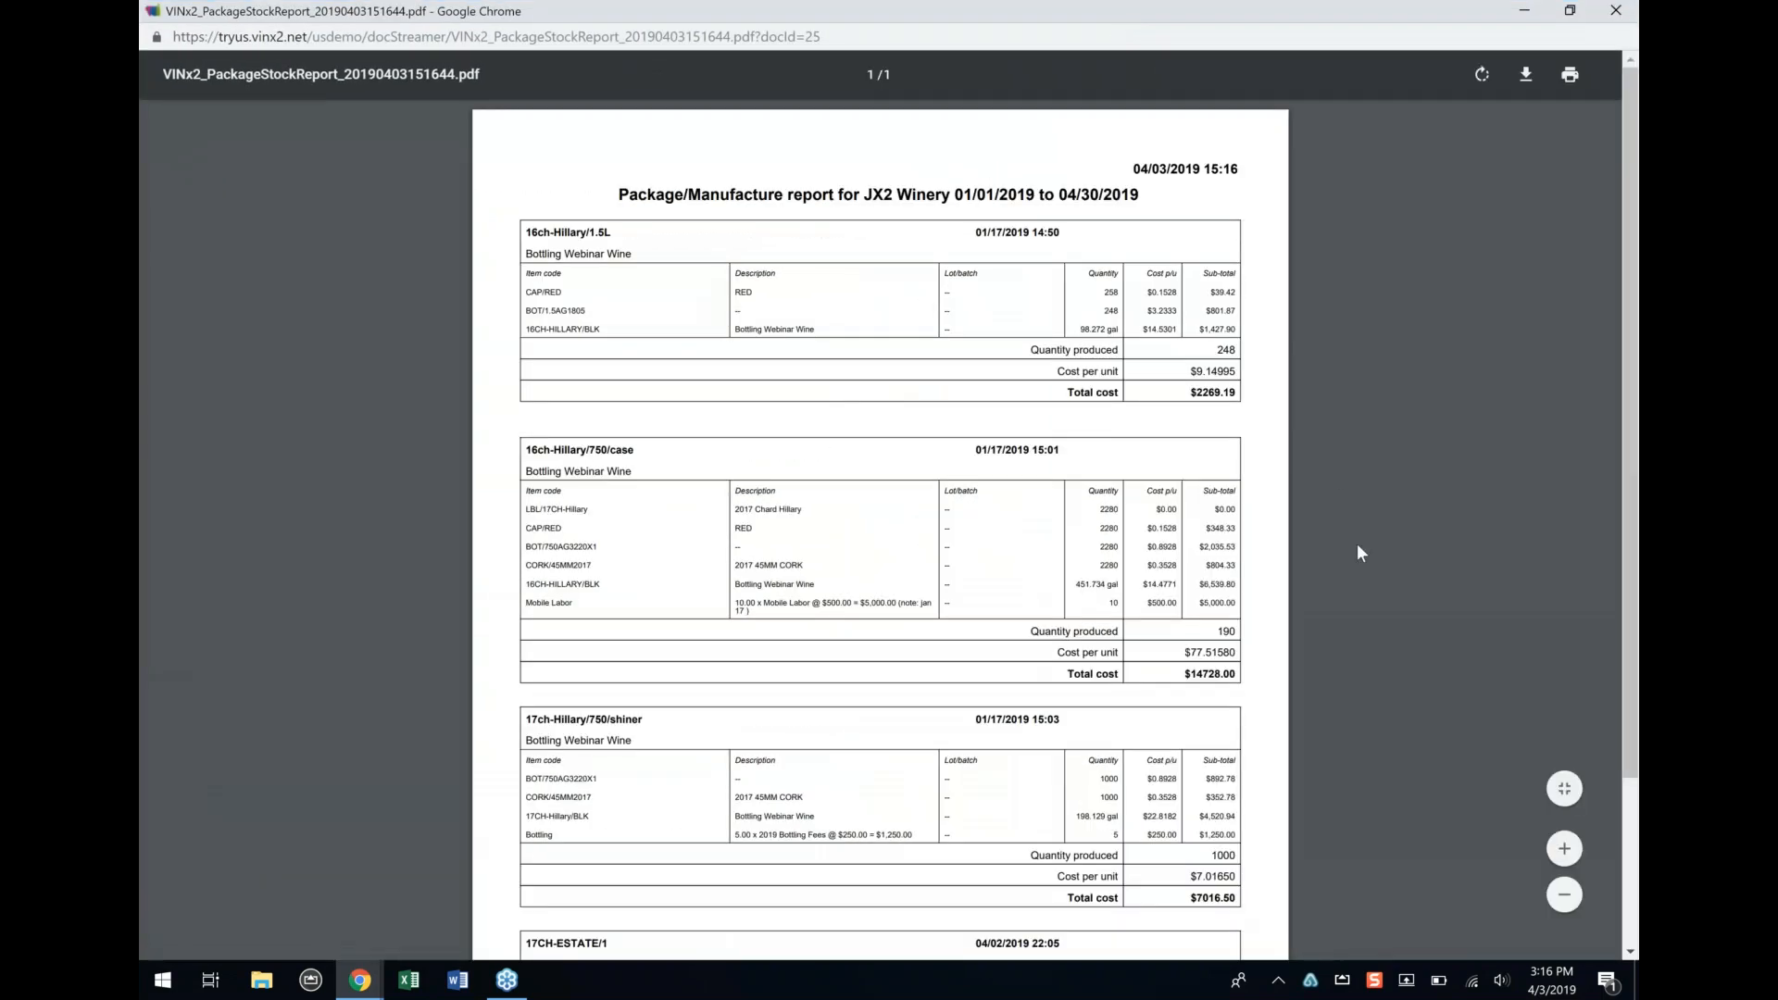
click(1566, 851)
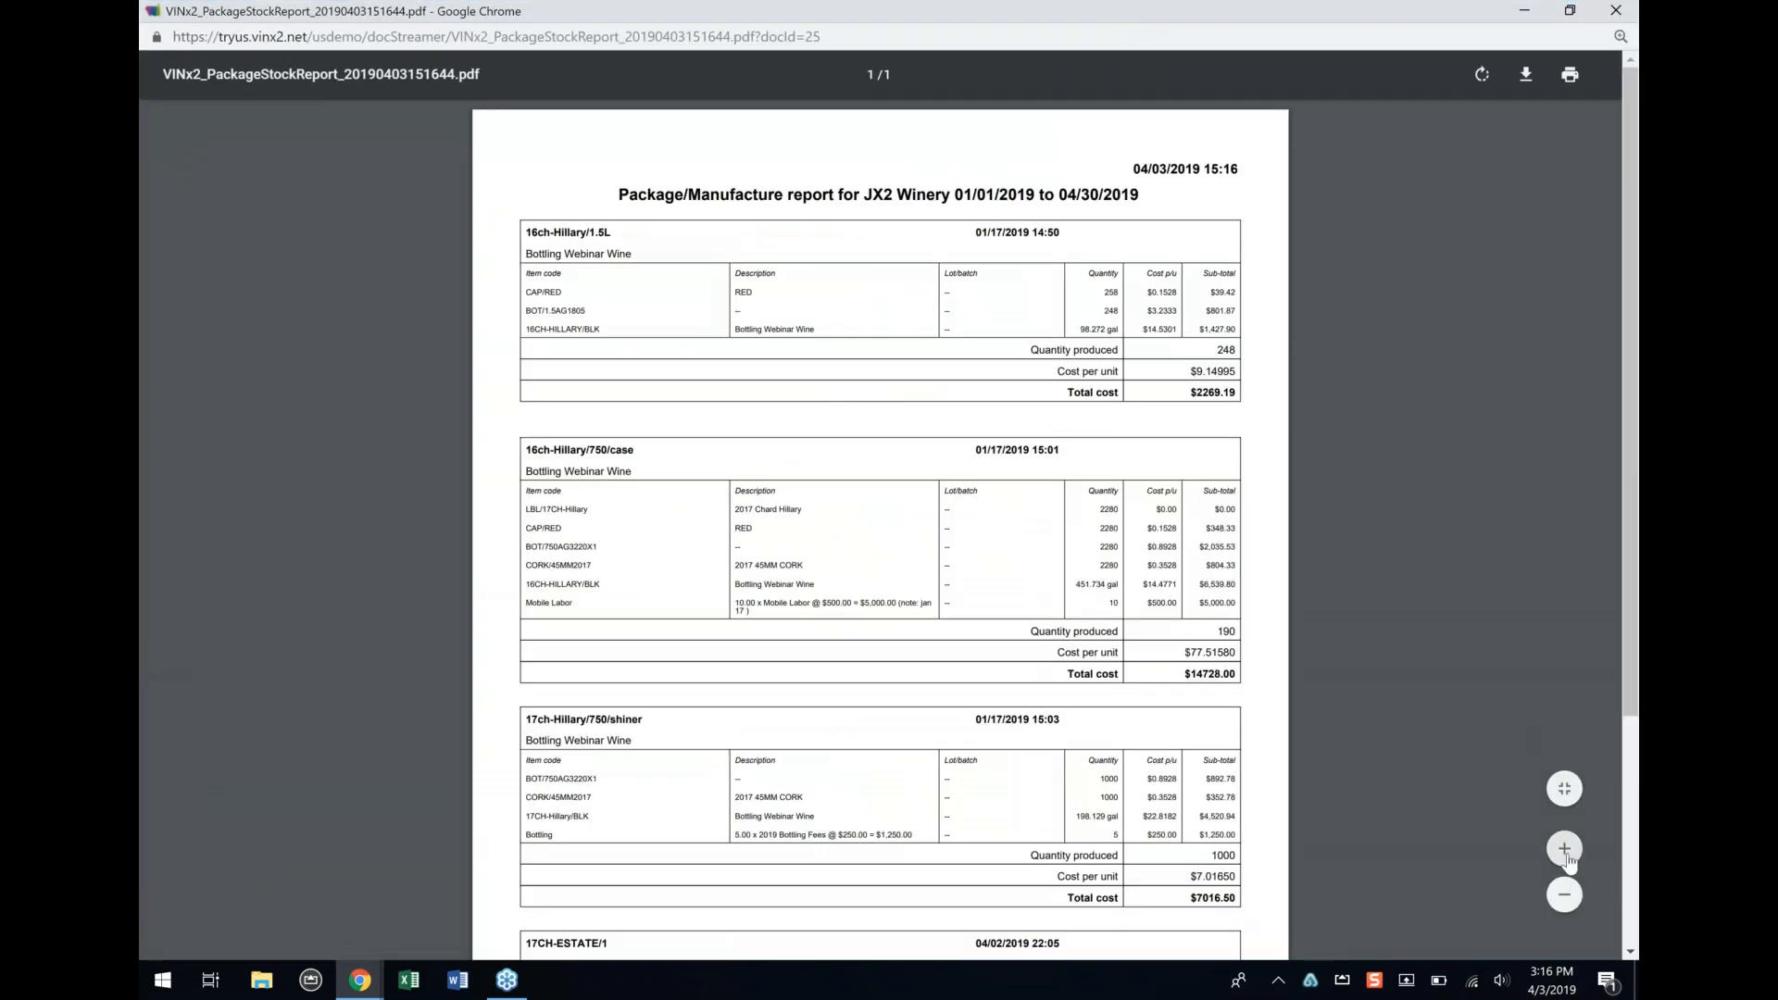
click(1566, 858)
click(1566, 858)
click(1567, 857)
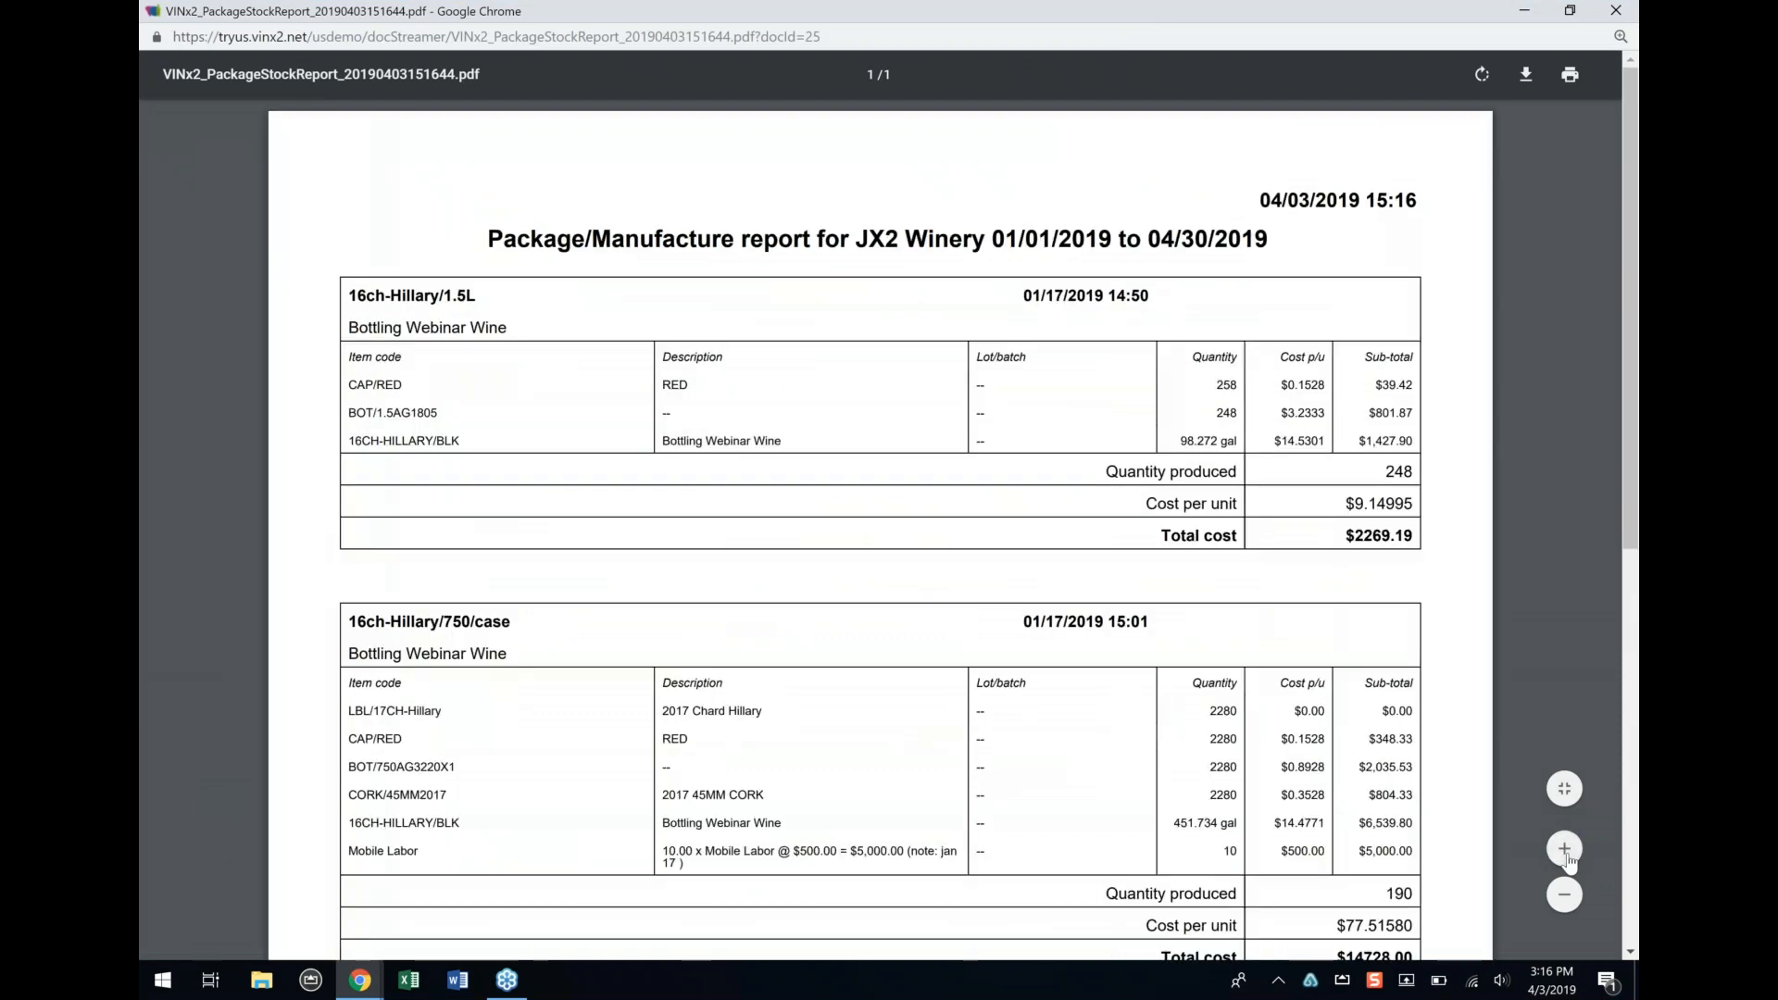
scroll(238, 544, down, 2)
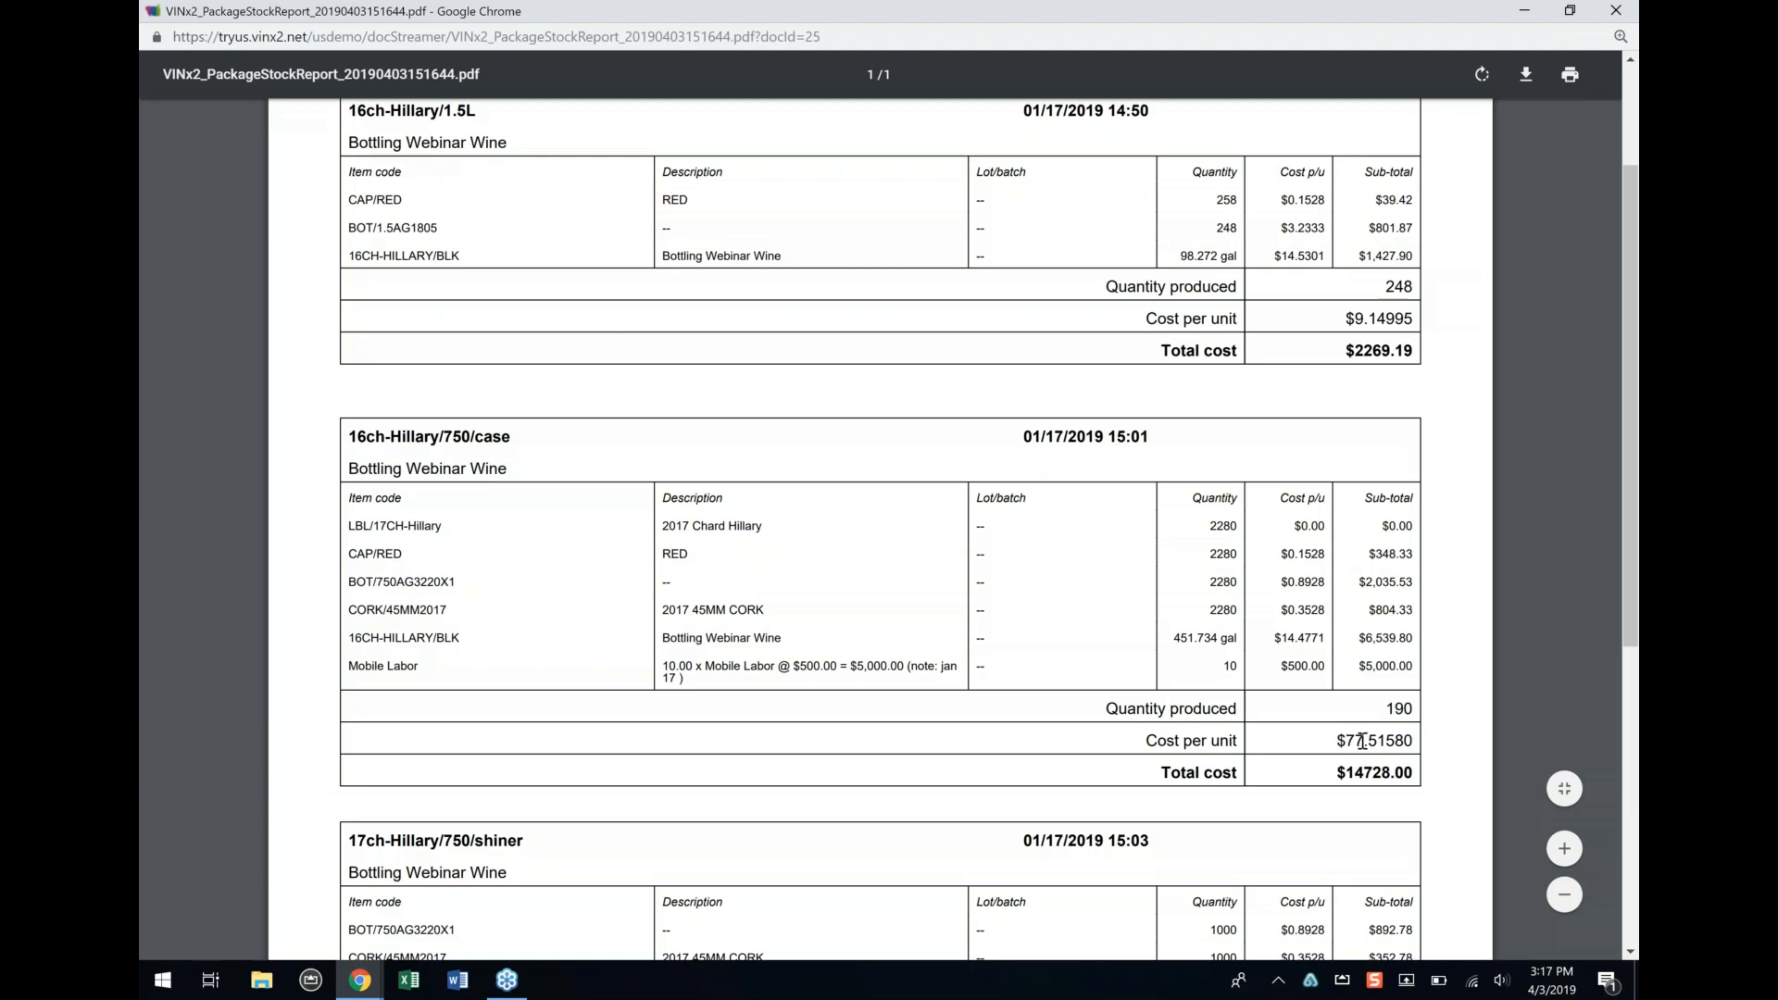
scroll(1362, 741, down, 3)
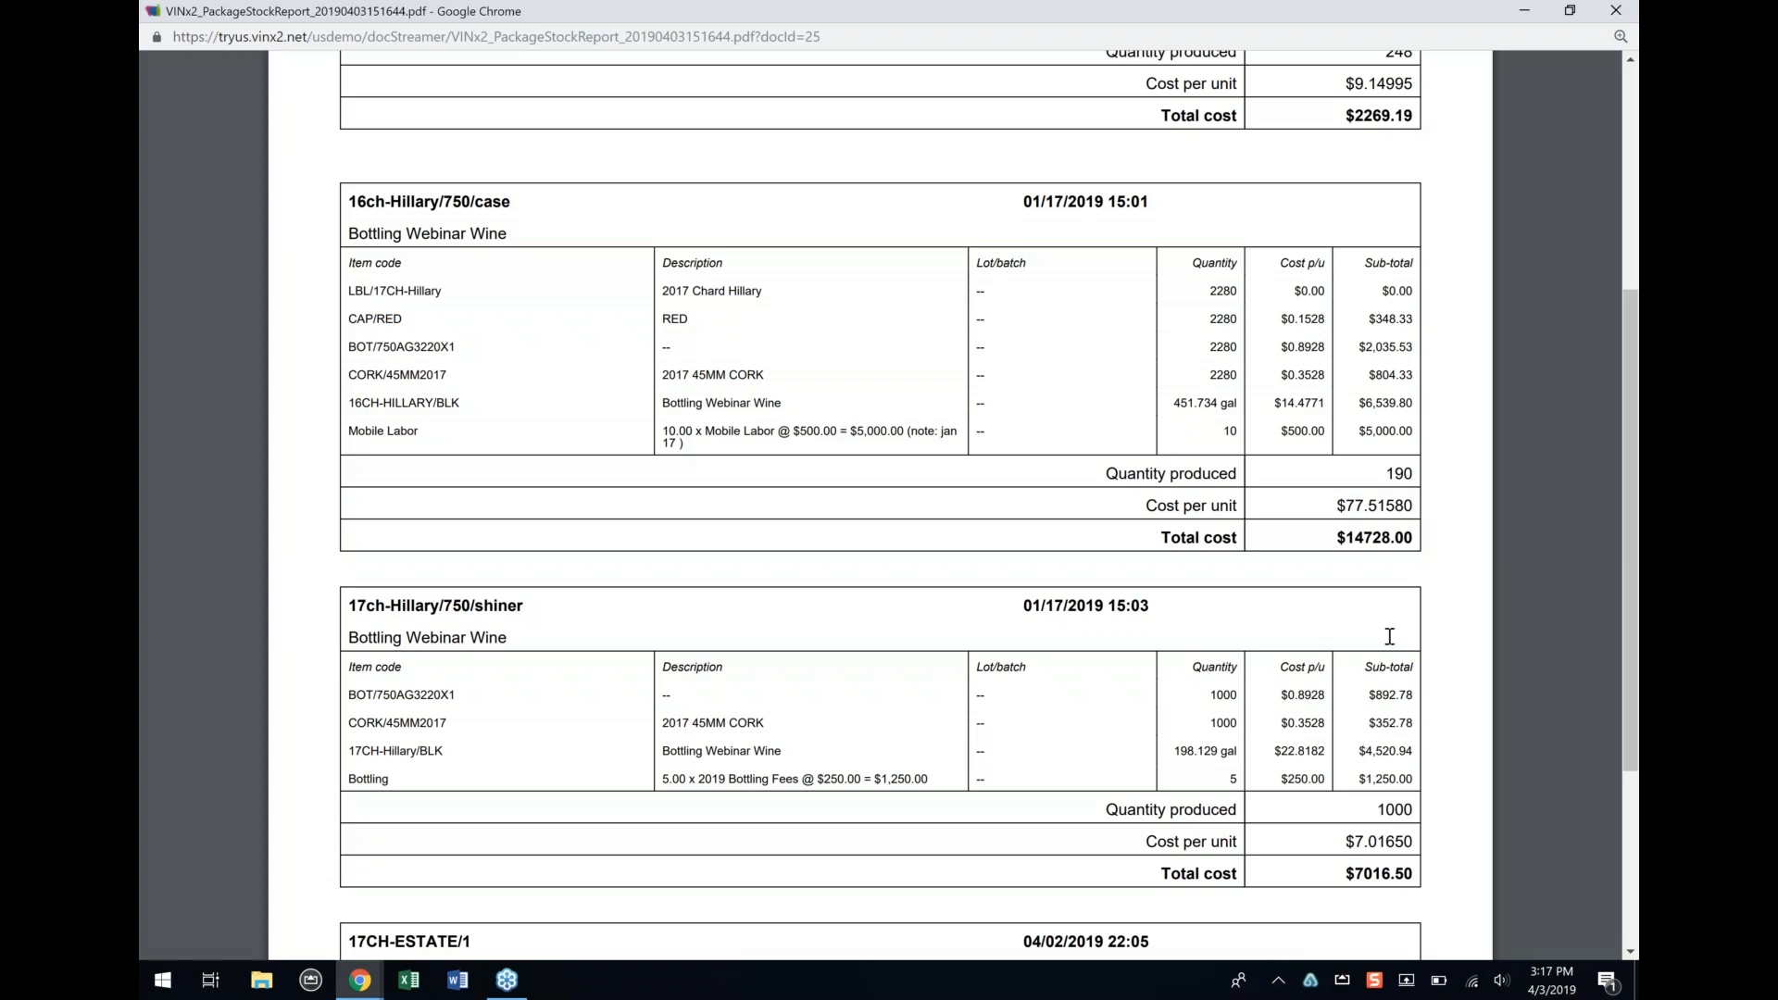
click(1617, 11)
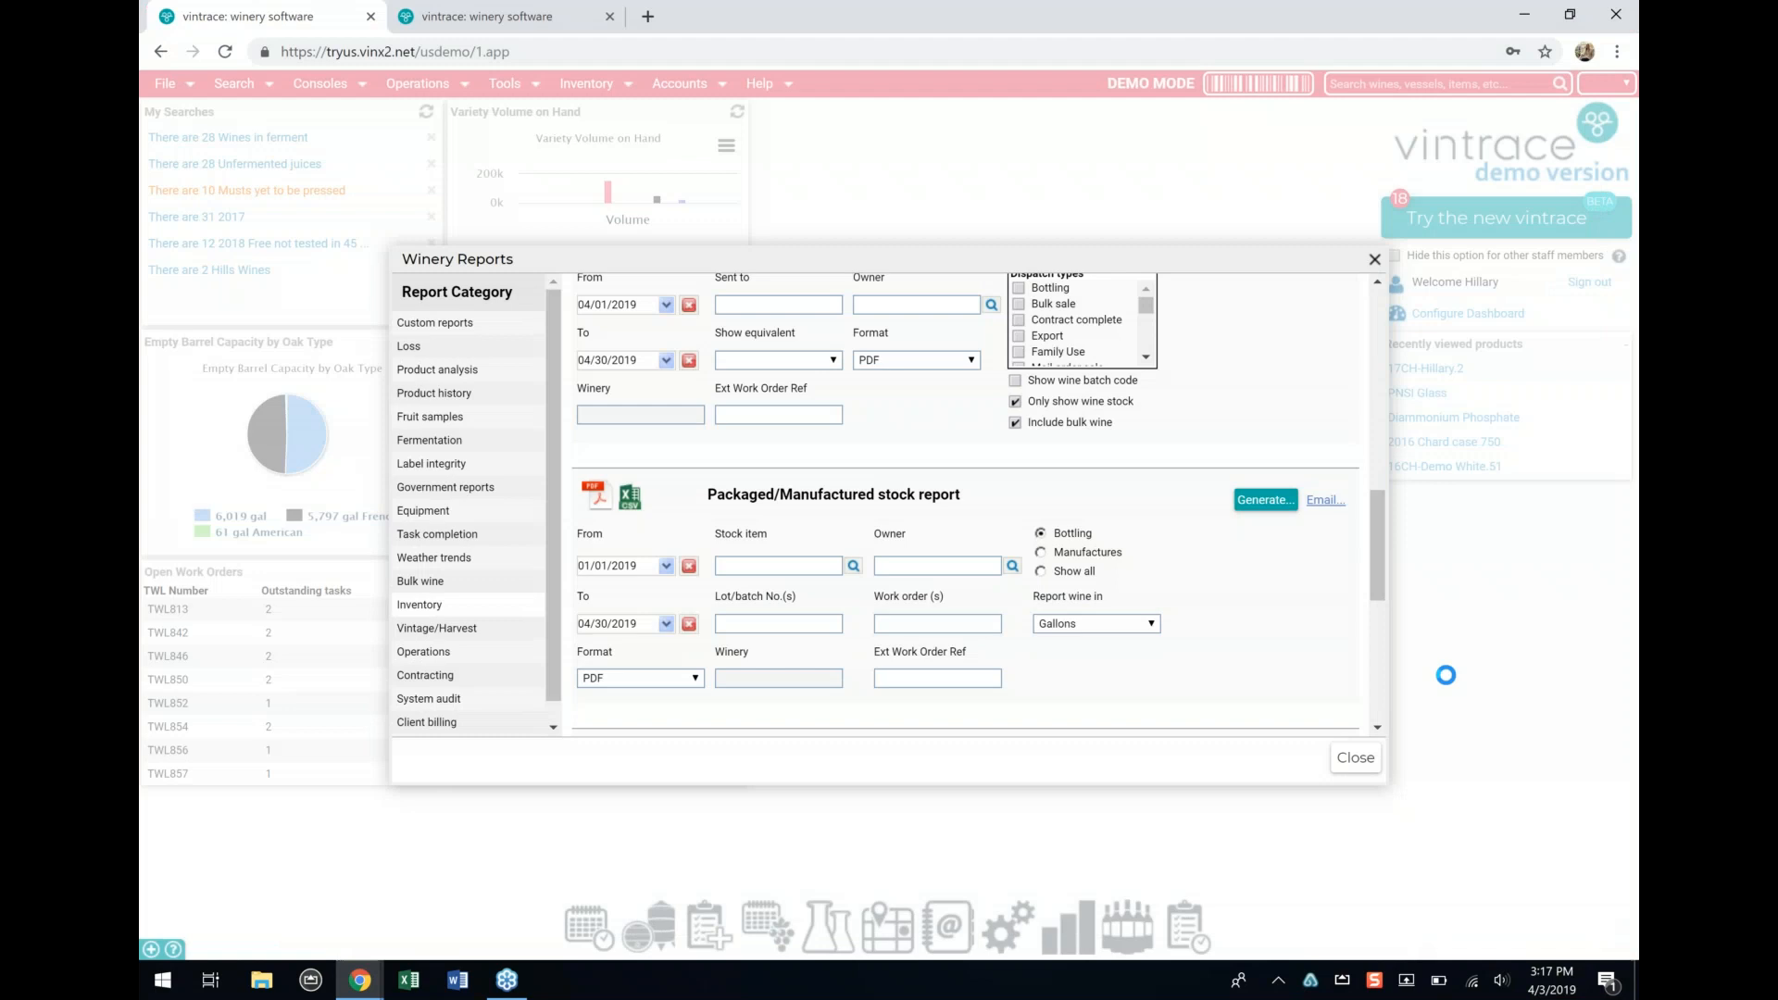
click(1356, 758)
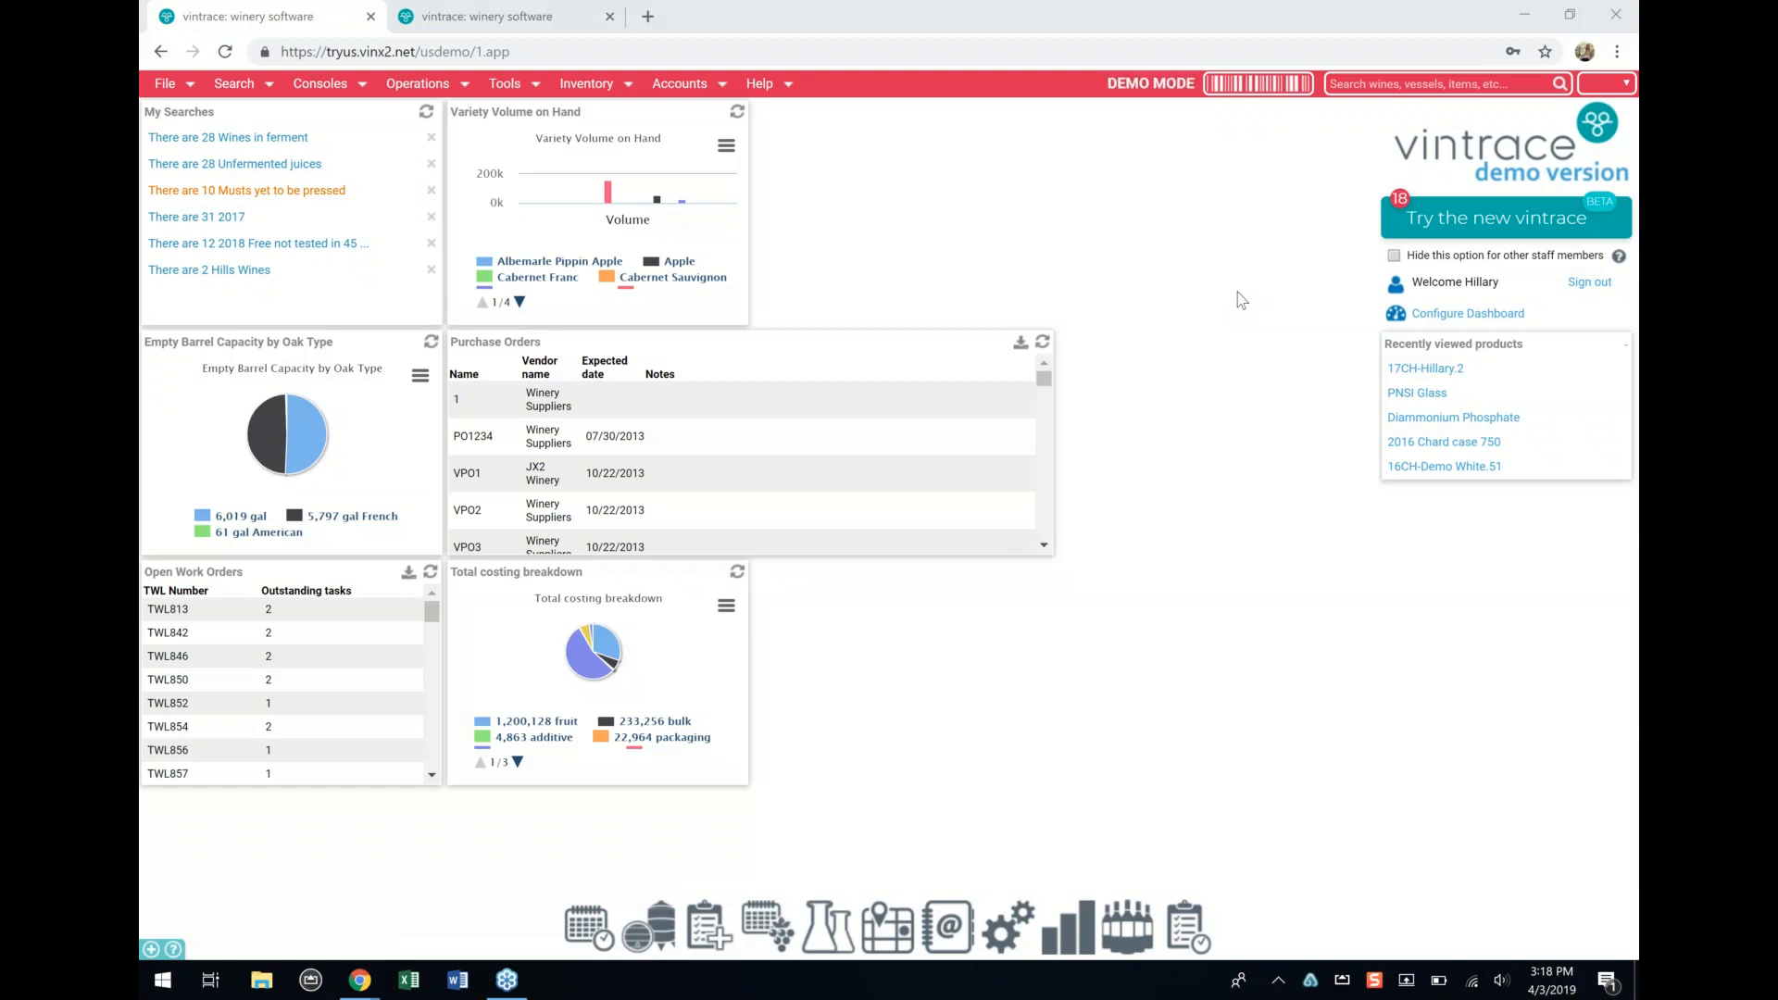
Step: Open the 04/01/2019 analysis operation from the history of product 17CH-Hillary.2
click(1401, 370)
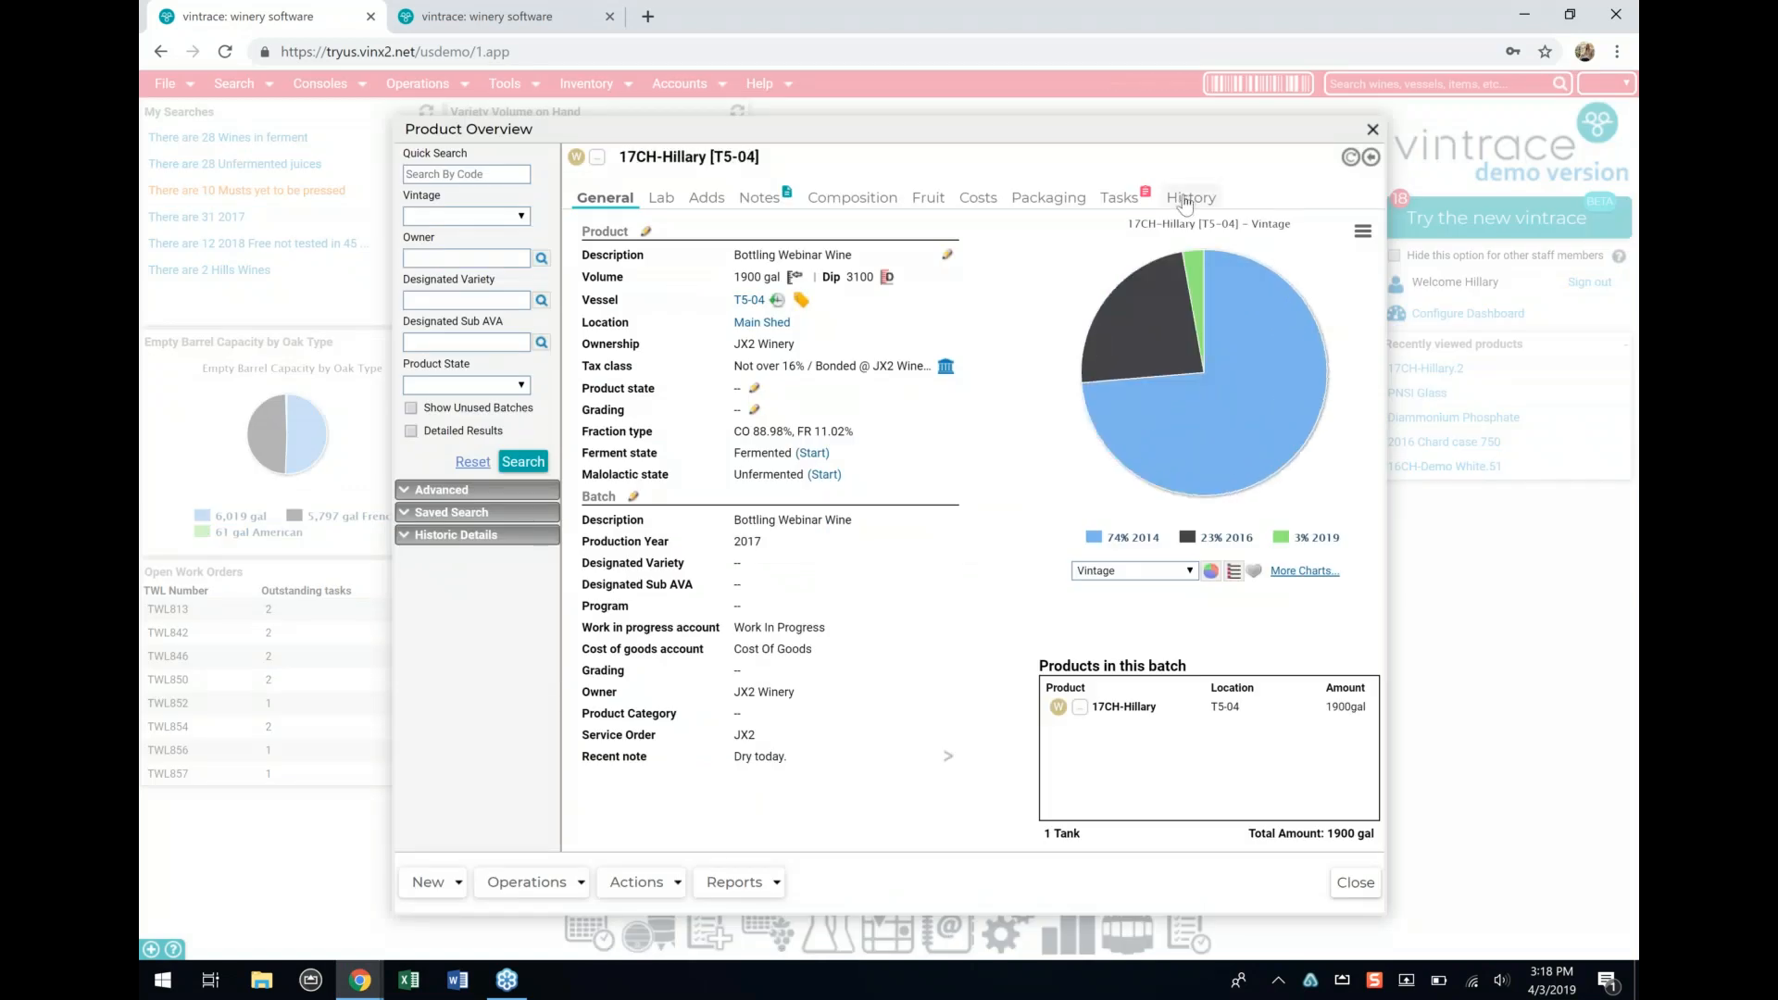
click(1186, 200)
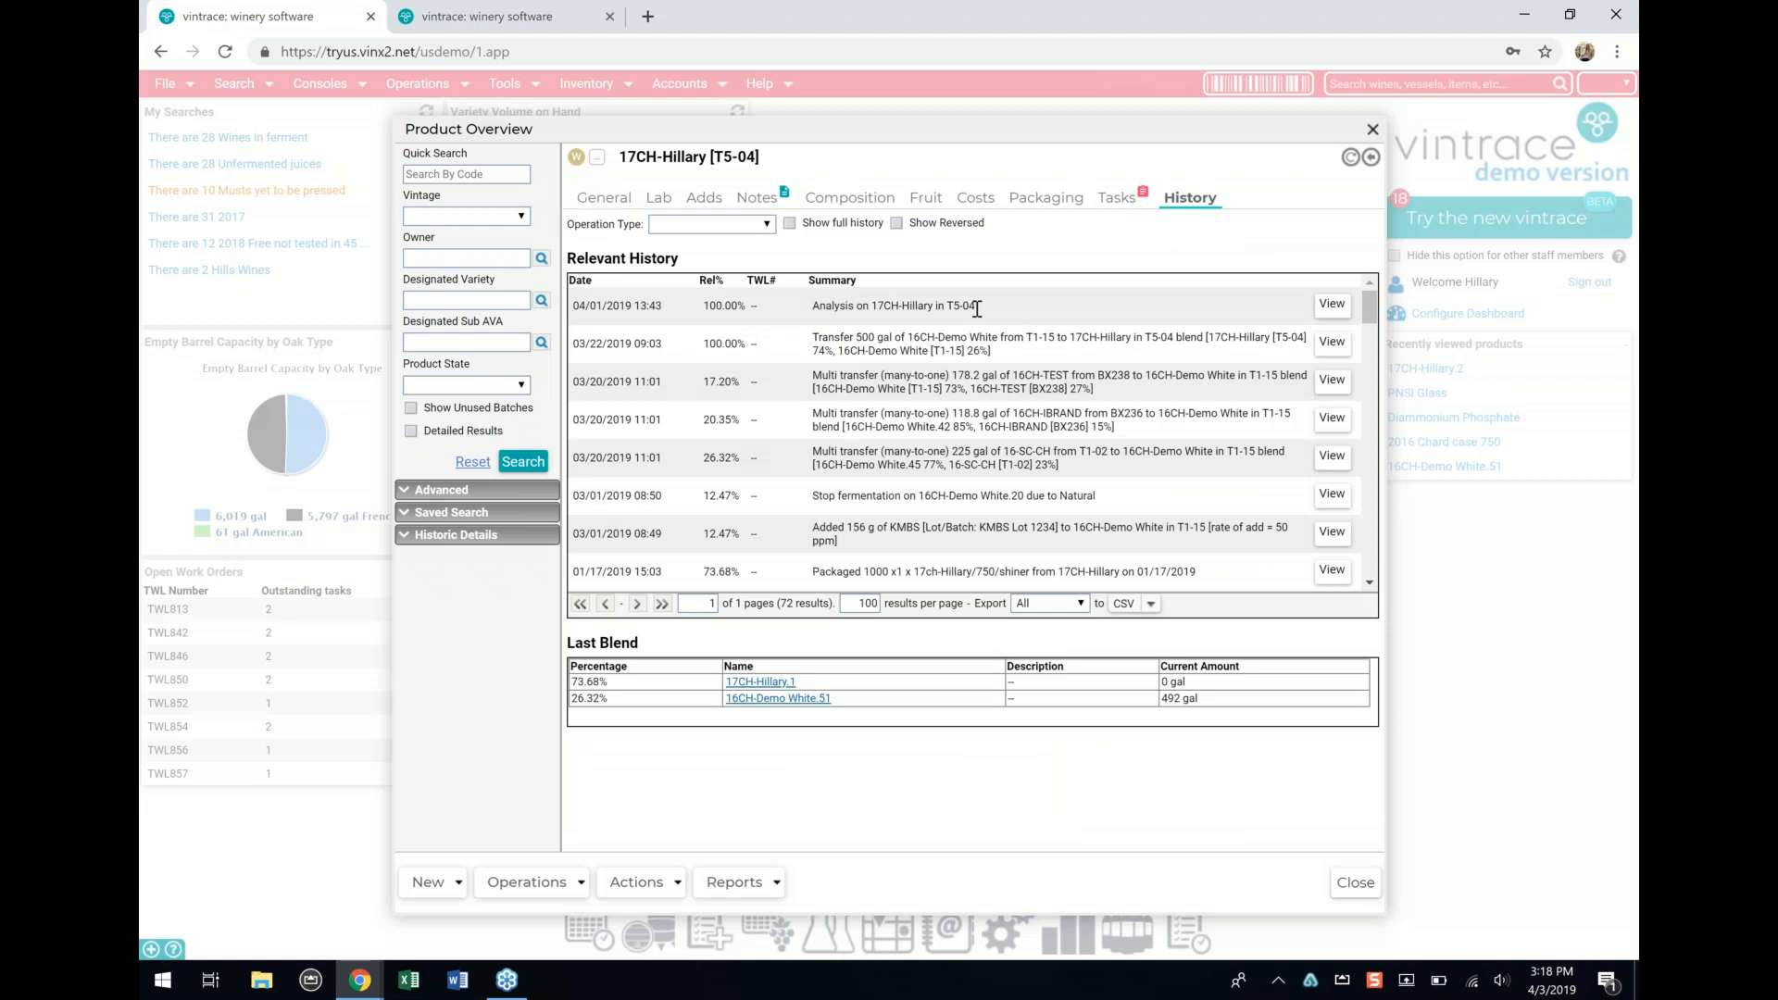
click(1332, 305)
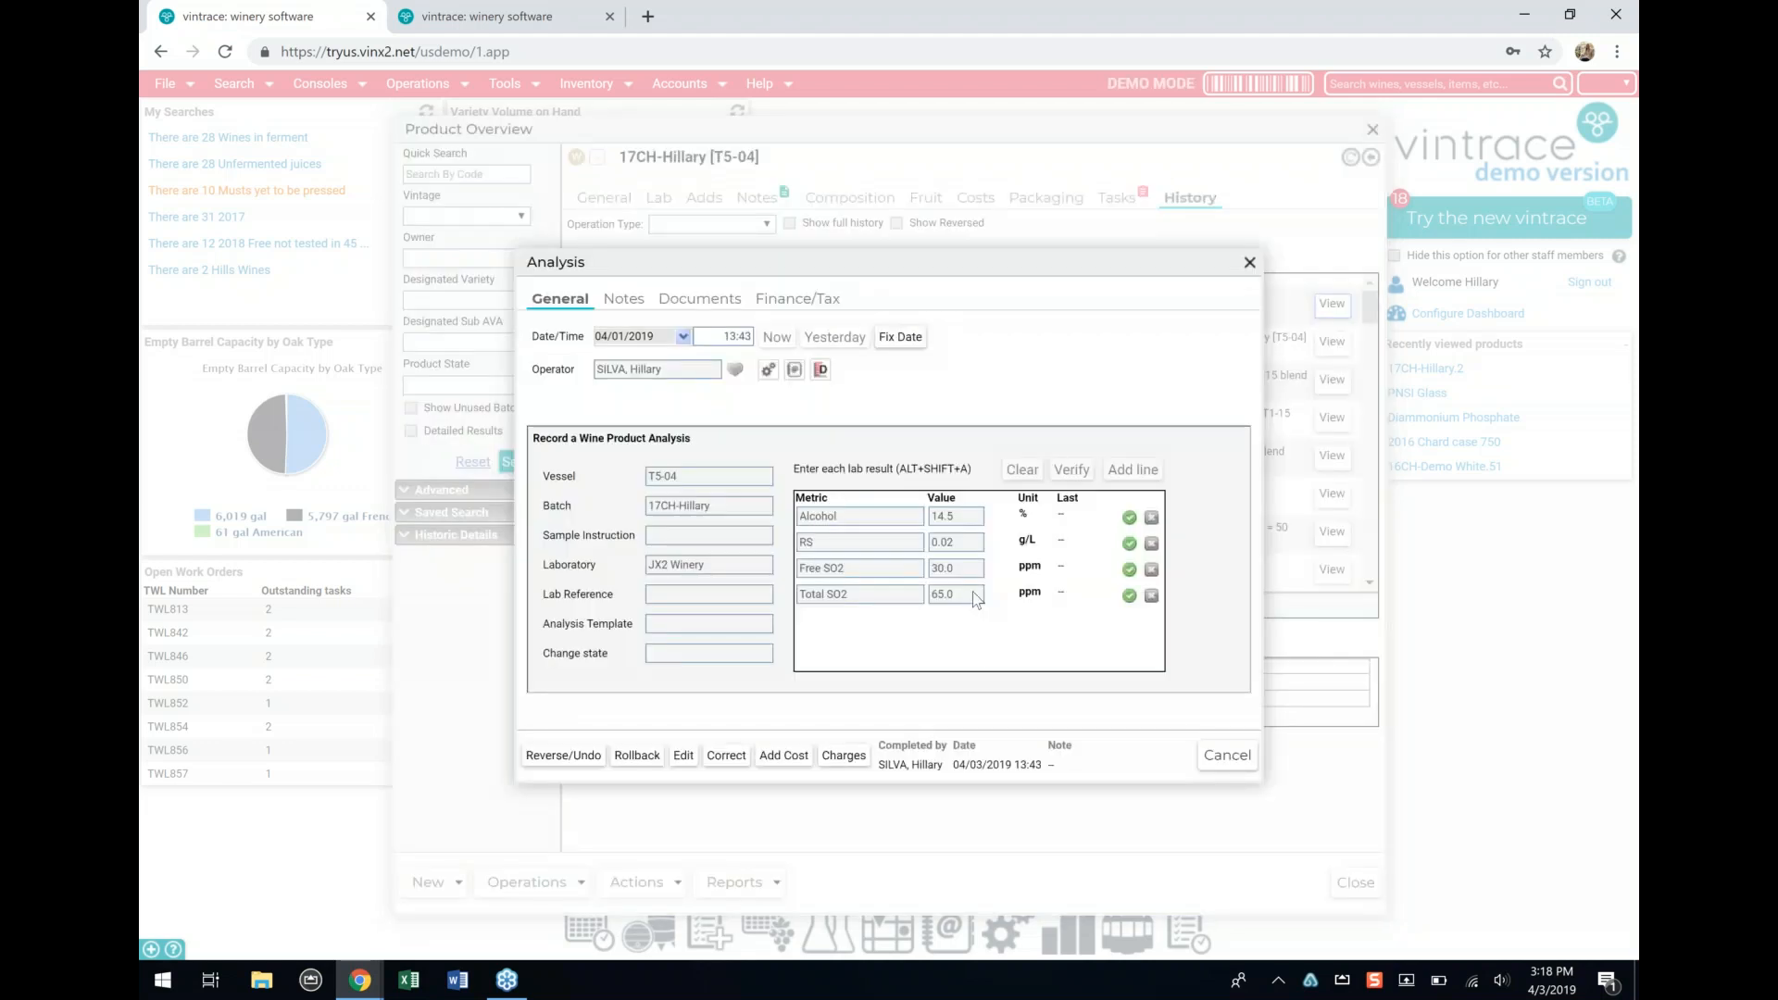
Step: Start adding a cost to the analysis operation, with the effective date 04/01/2019 and time 1343
click(782, 756)
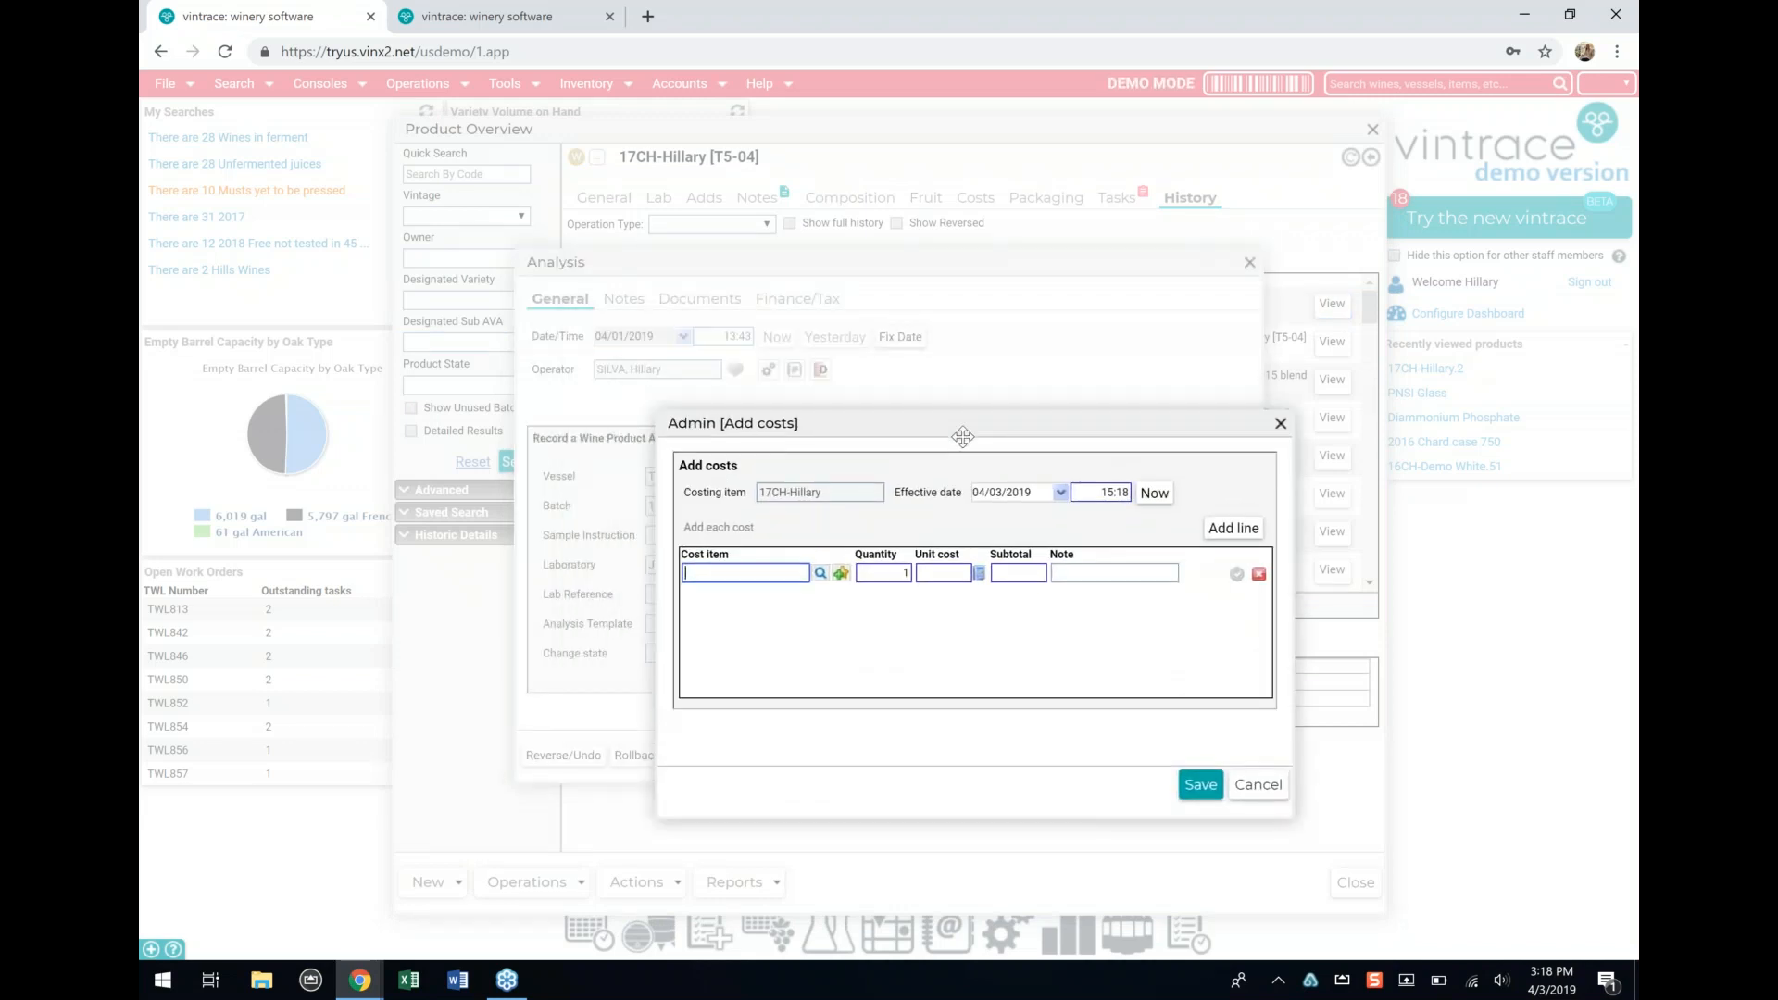
click(1061, 492)
click(1009, 558)
double_click(1118, 492)
key(BackSpace)
text(1343)
Step: Add the Lab Fees cost item with a unit cost of 15, save it, and confirm the backdated cost adjustment
click(769, 582)
text(lab)
key(Return)
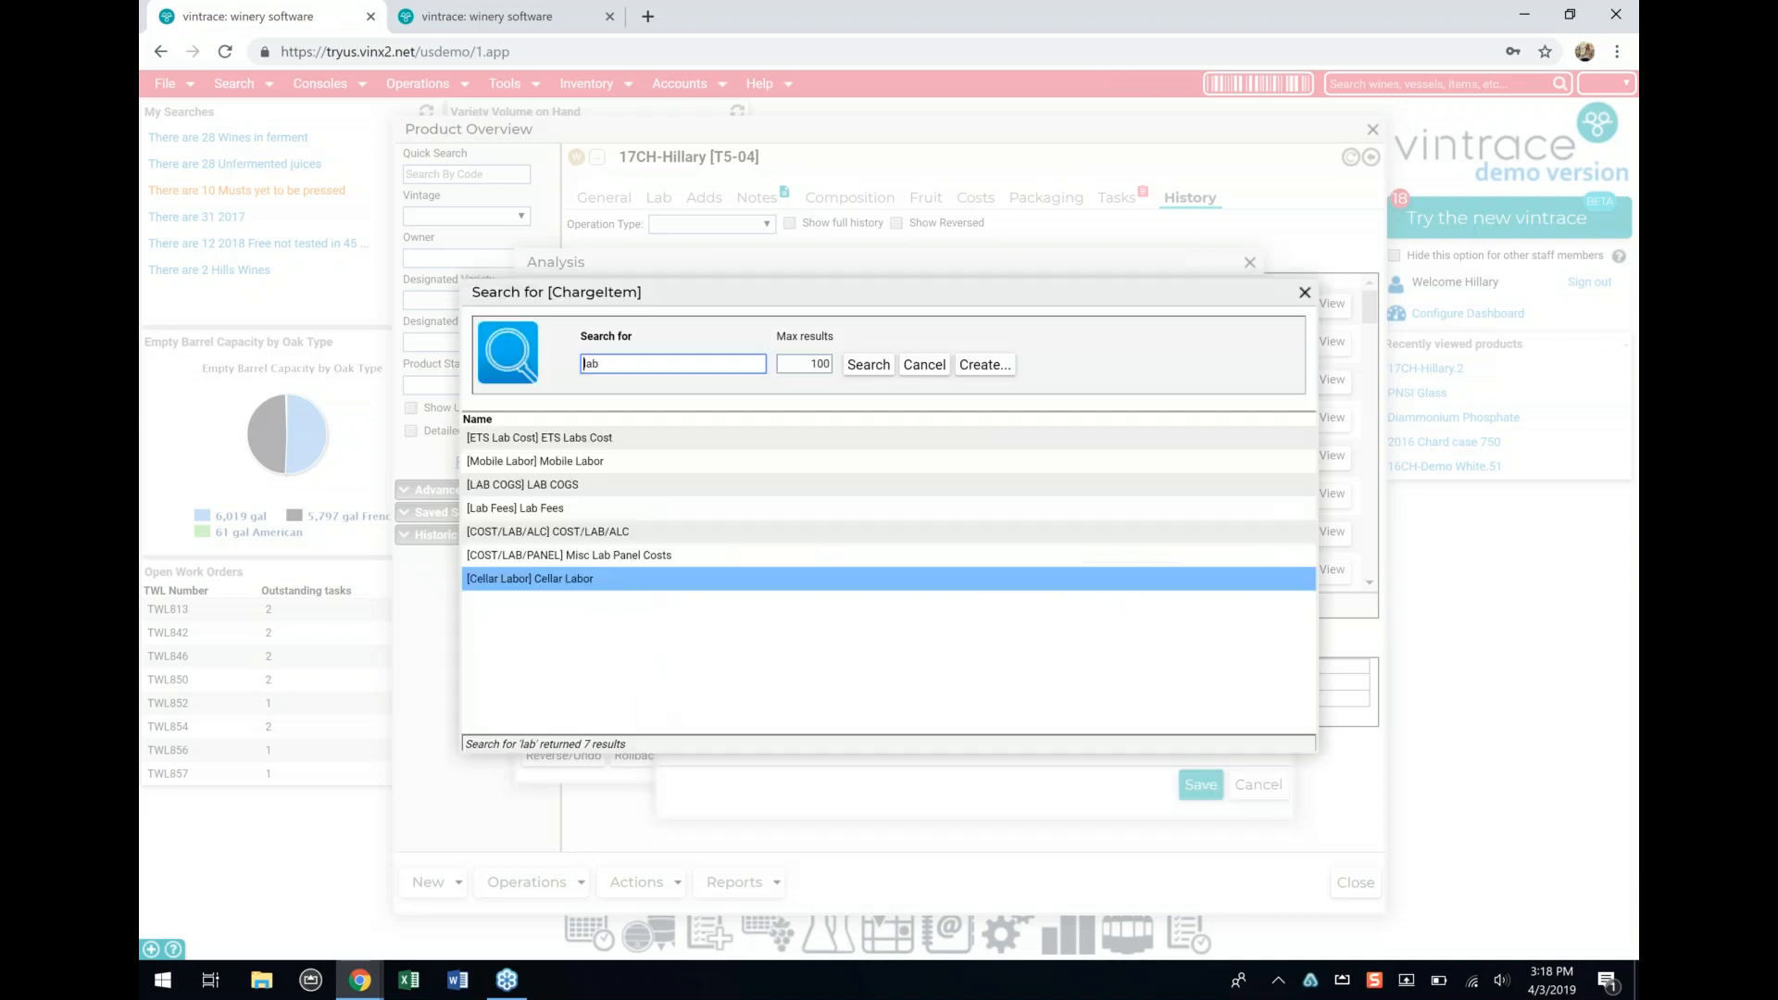
click(761, 509)
double_click(762, 522)
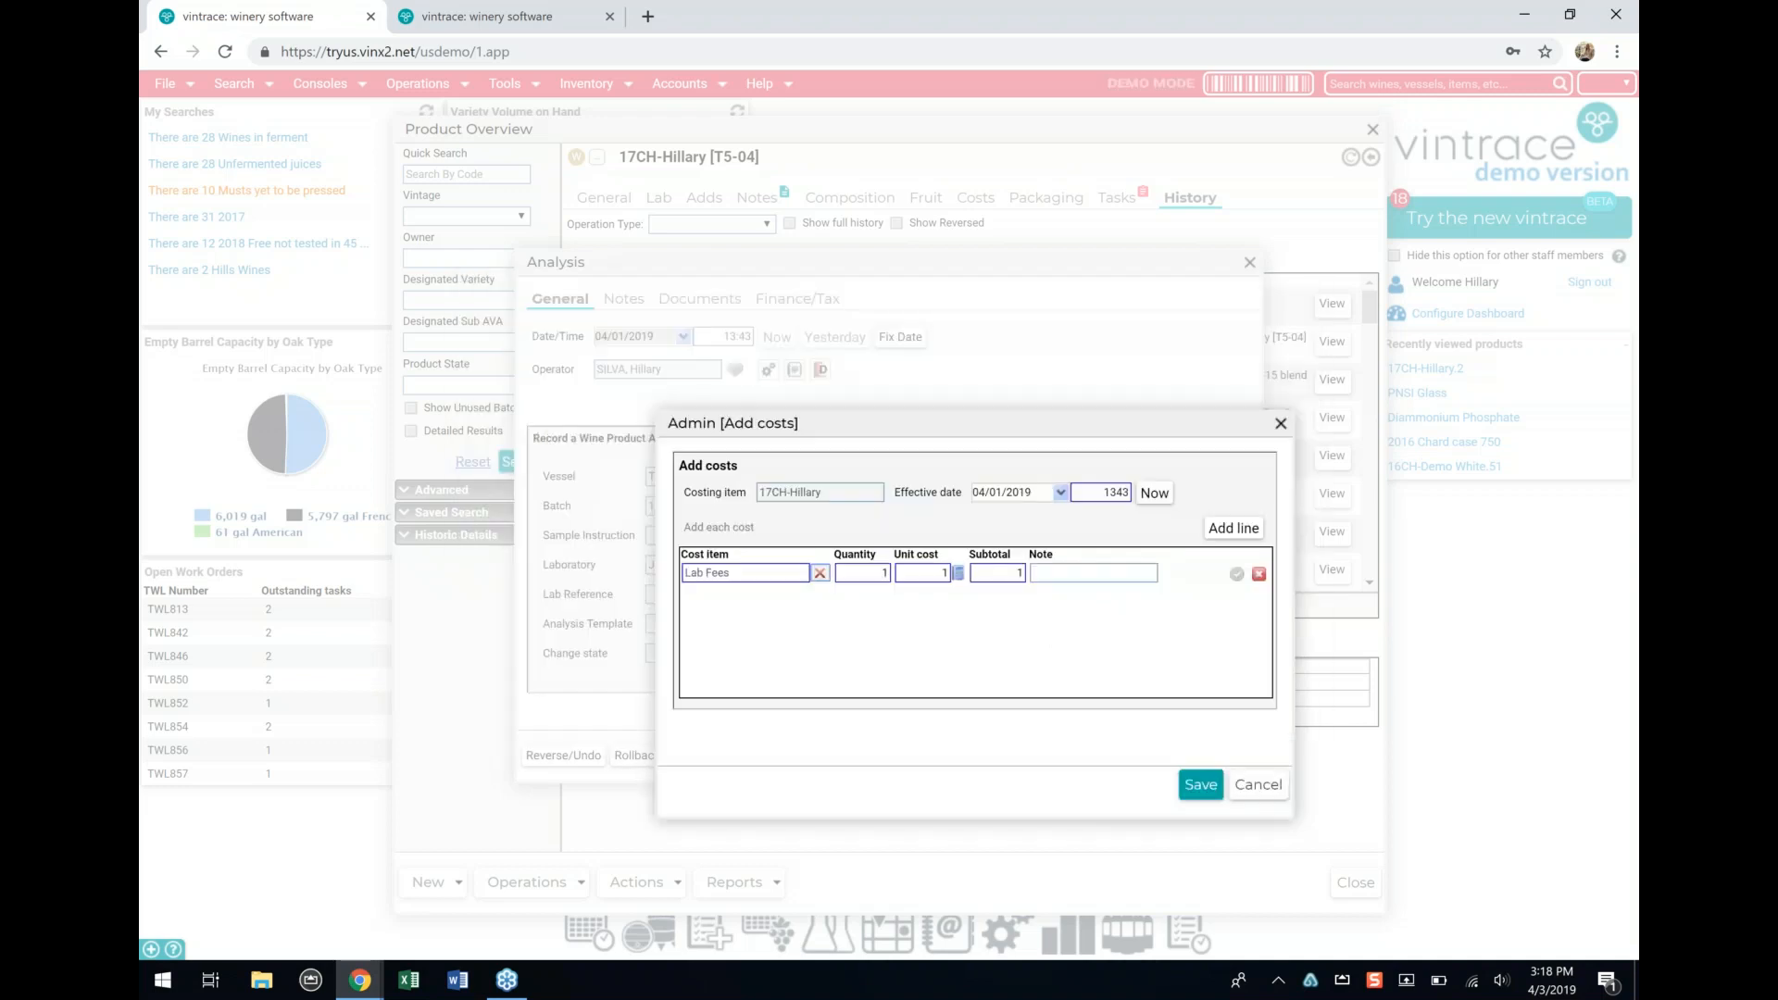
click(943, 574)
text(15)
click(1200, 786)
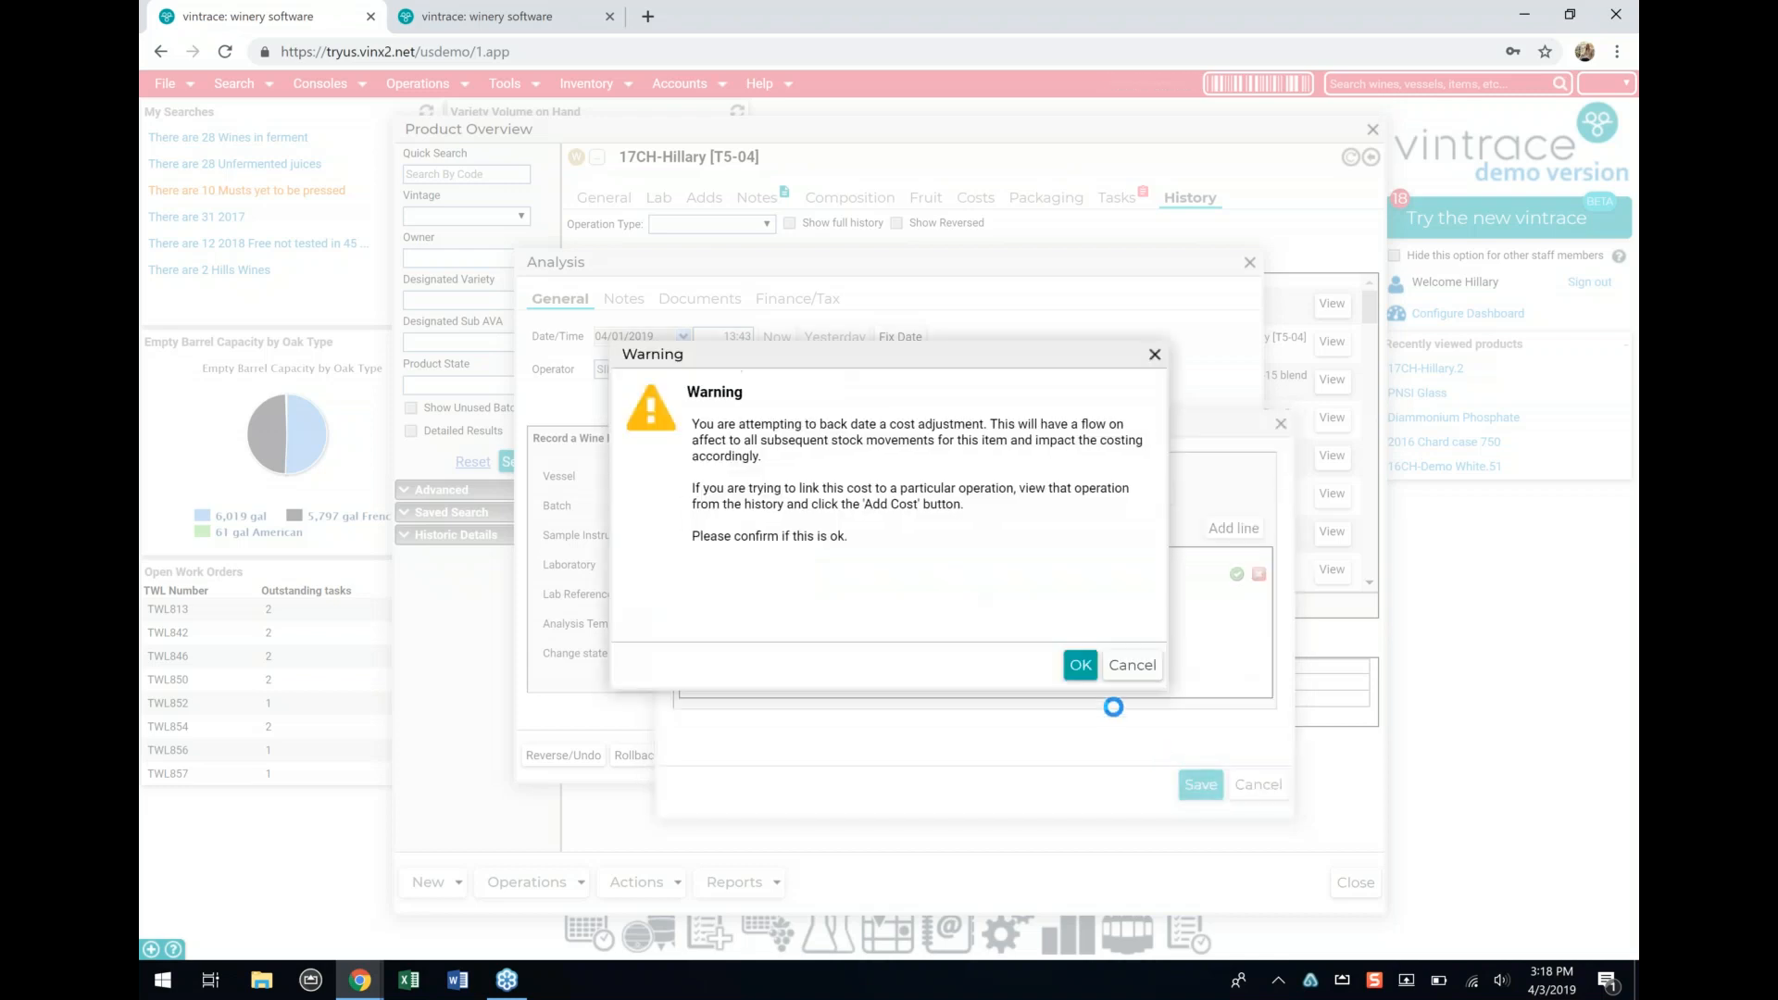
click(1079, 666)
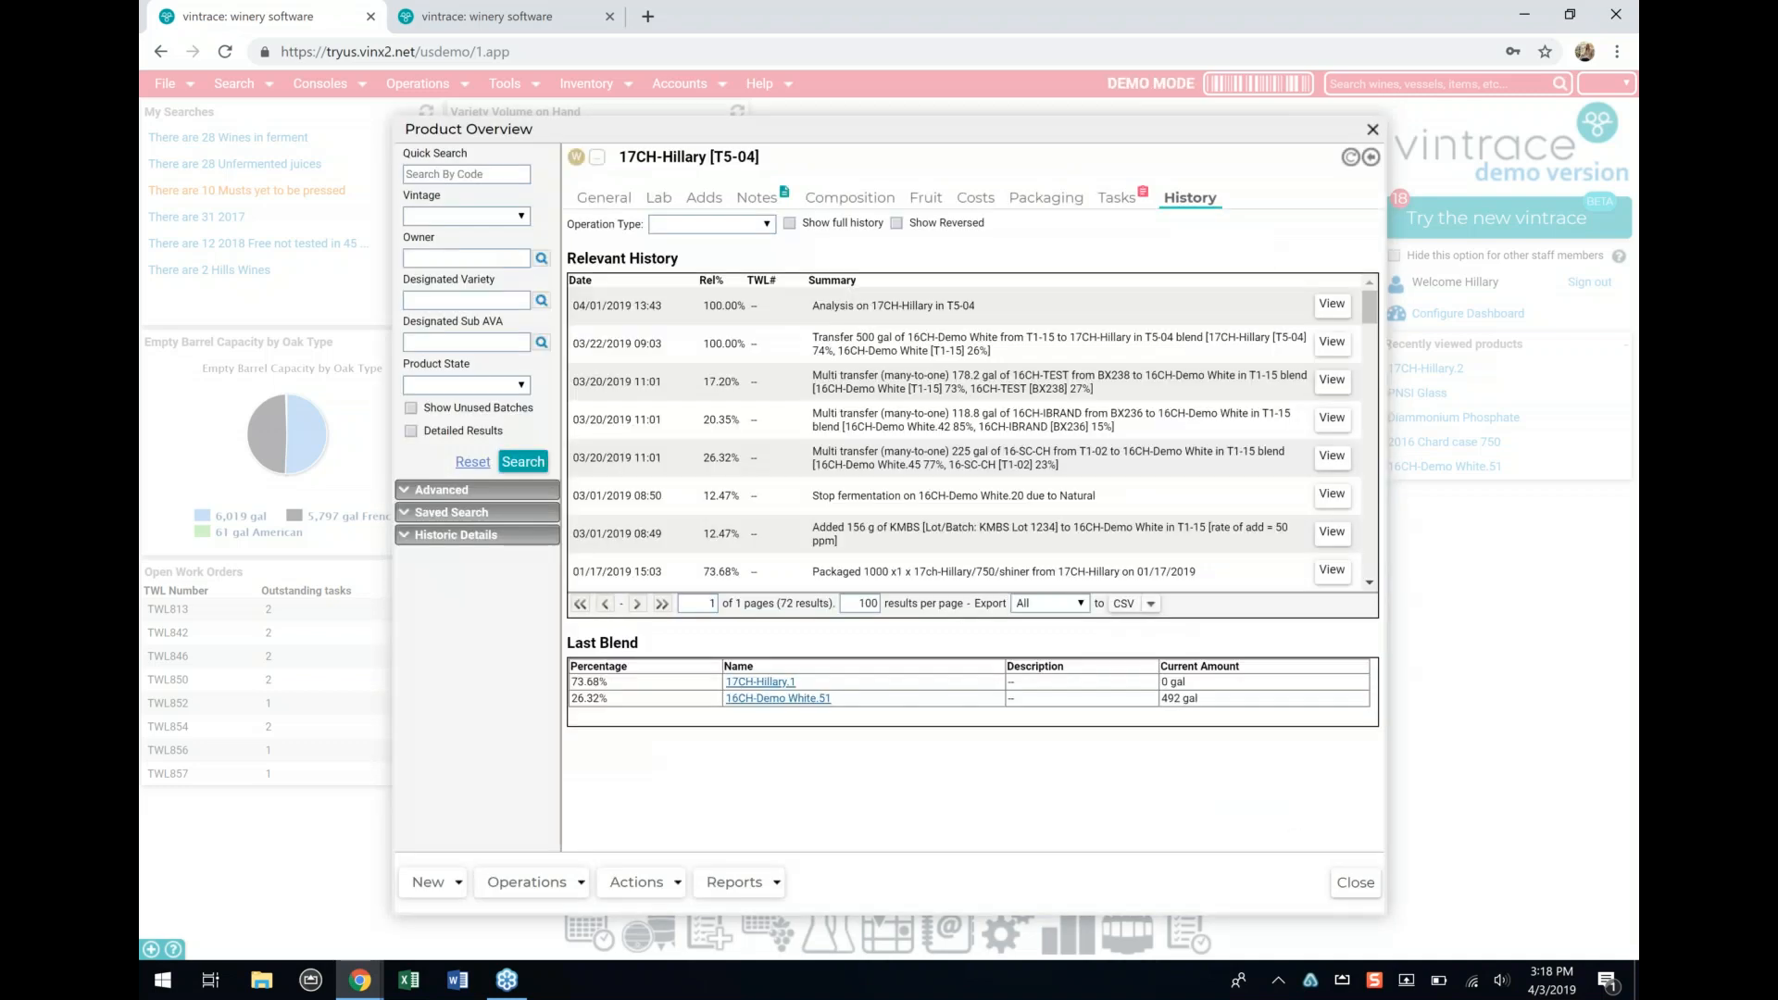
Step: Refresh the 17CH-Hillary product, review its running costs and cost event history, and close the product overview
click(1349, 158)
click(978, 202)
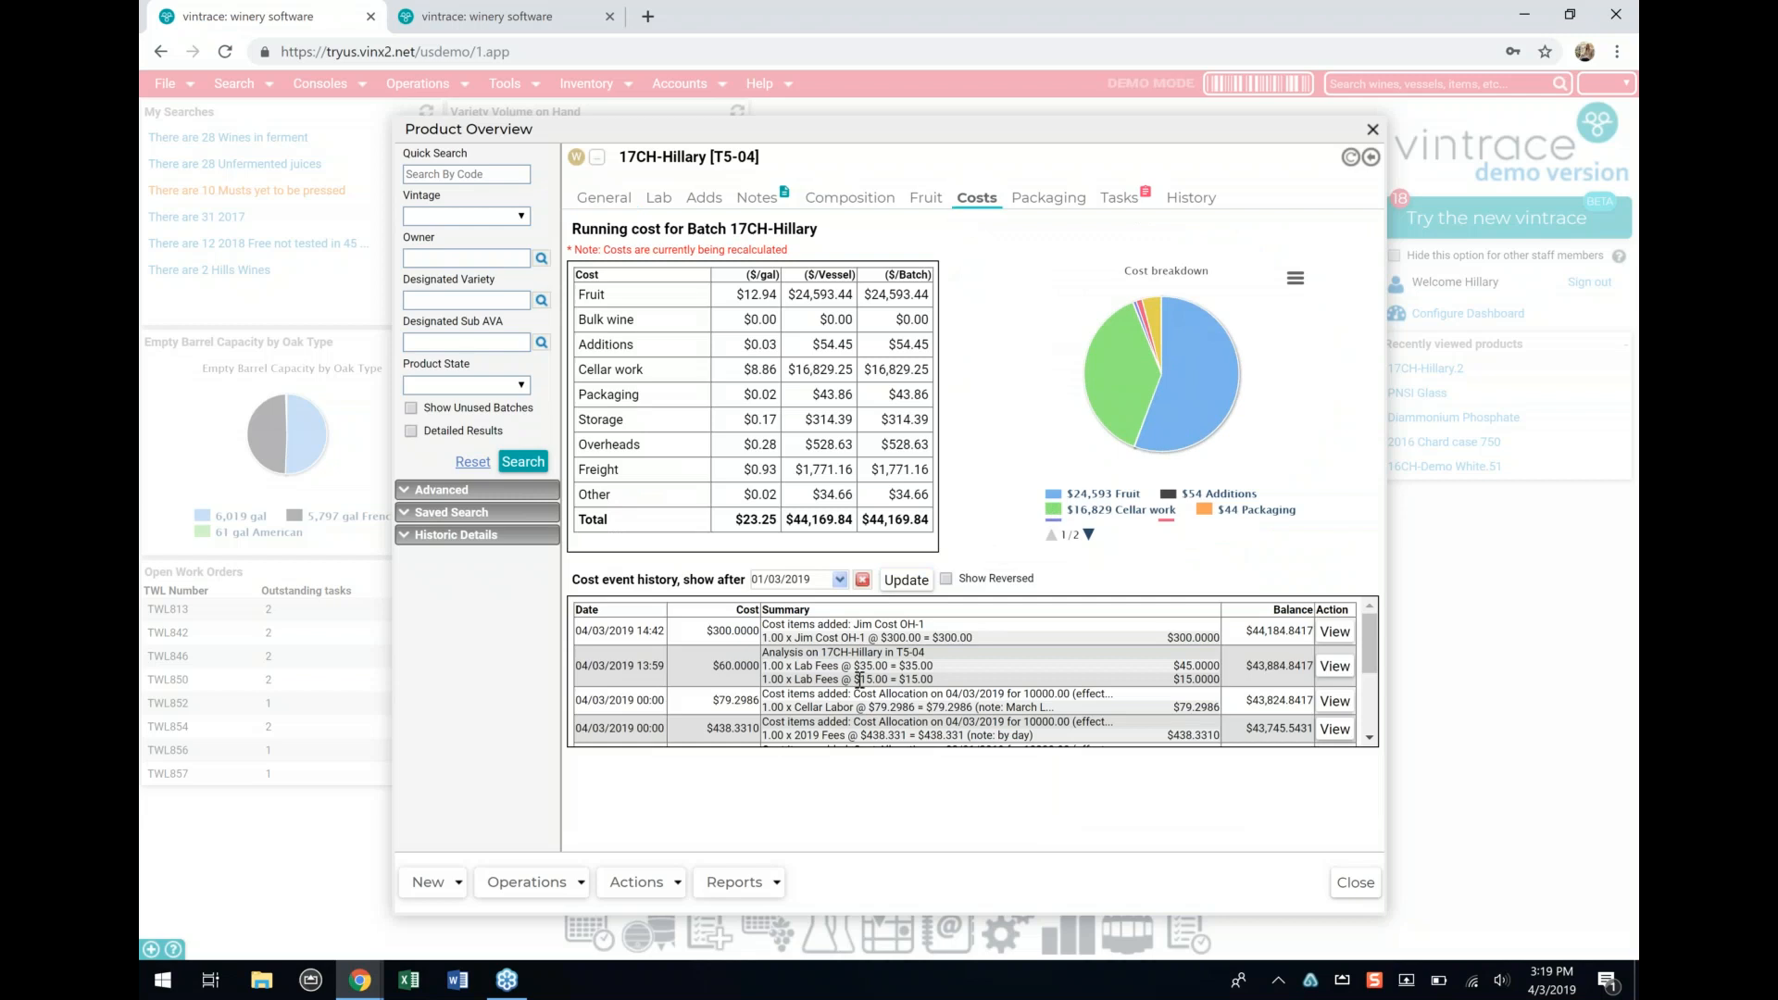
scroll(859, 680, down, 2)
scroll(860, 680, up, 2)
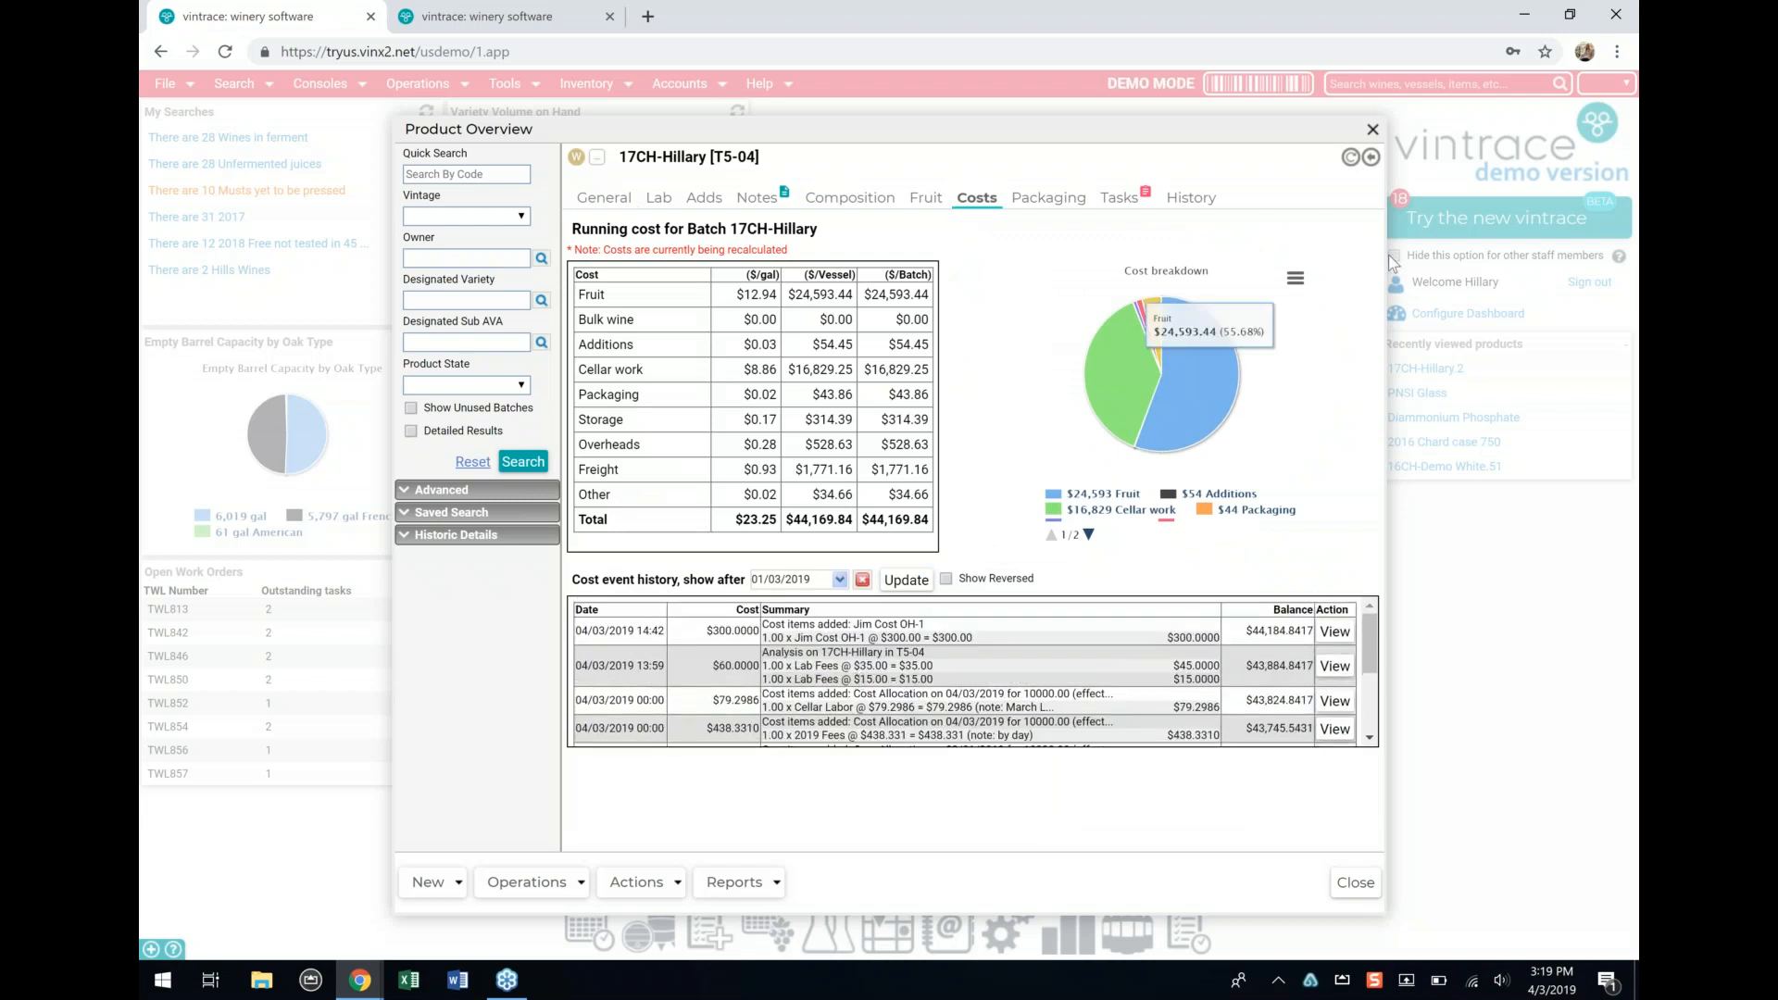
click(1351, 159)
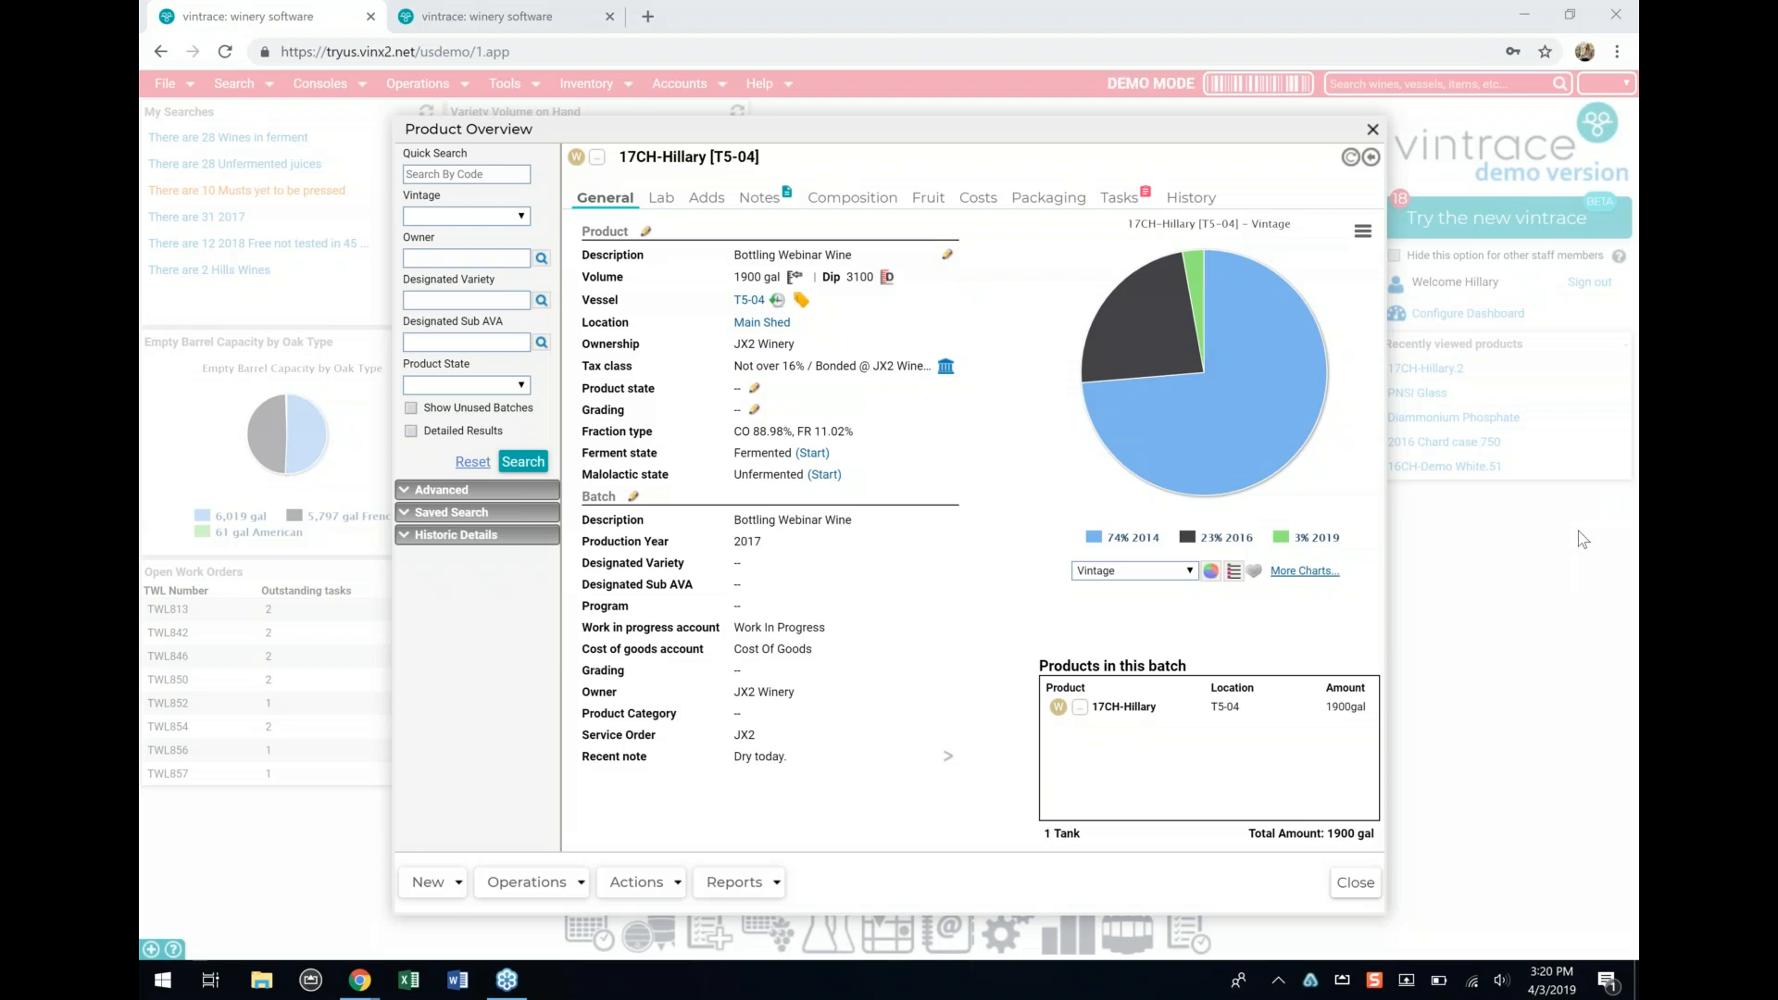
drag(1172, 130, 1047, 144)
right_click(1047, 144)
click(1246, 142)
click(1246, 142)
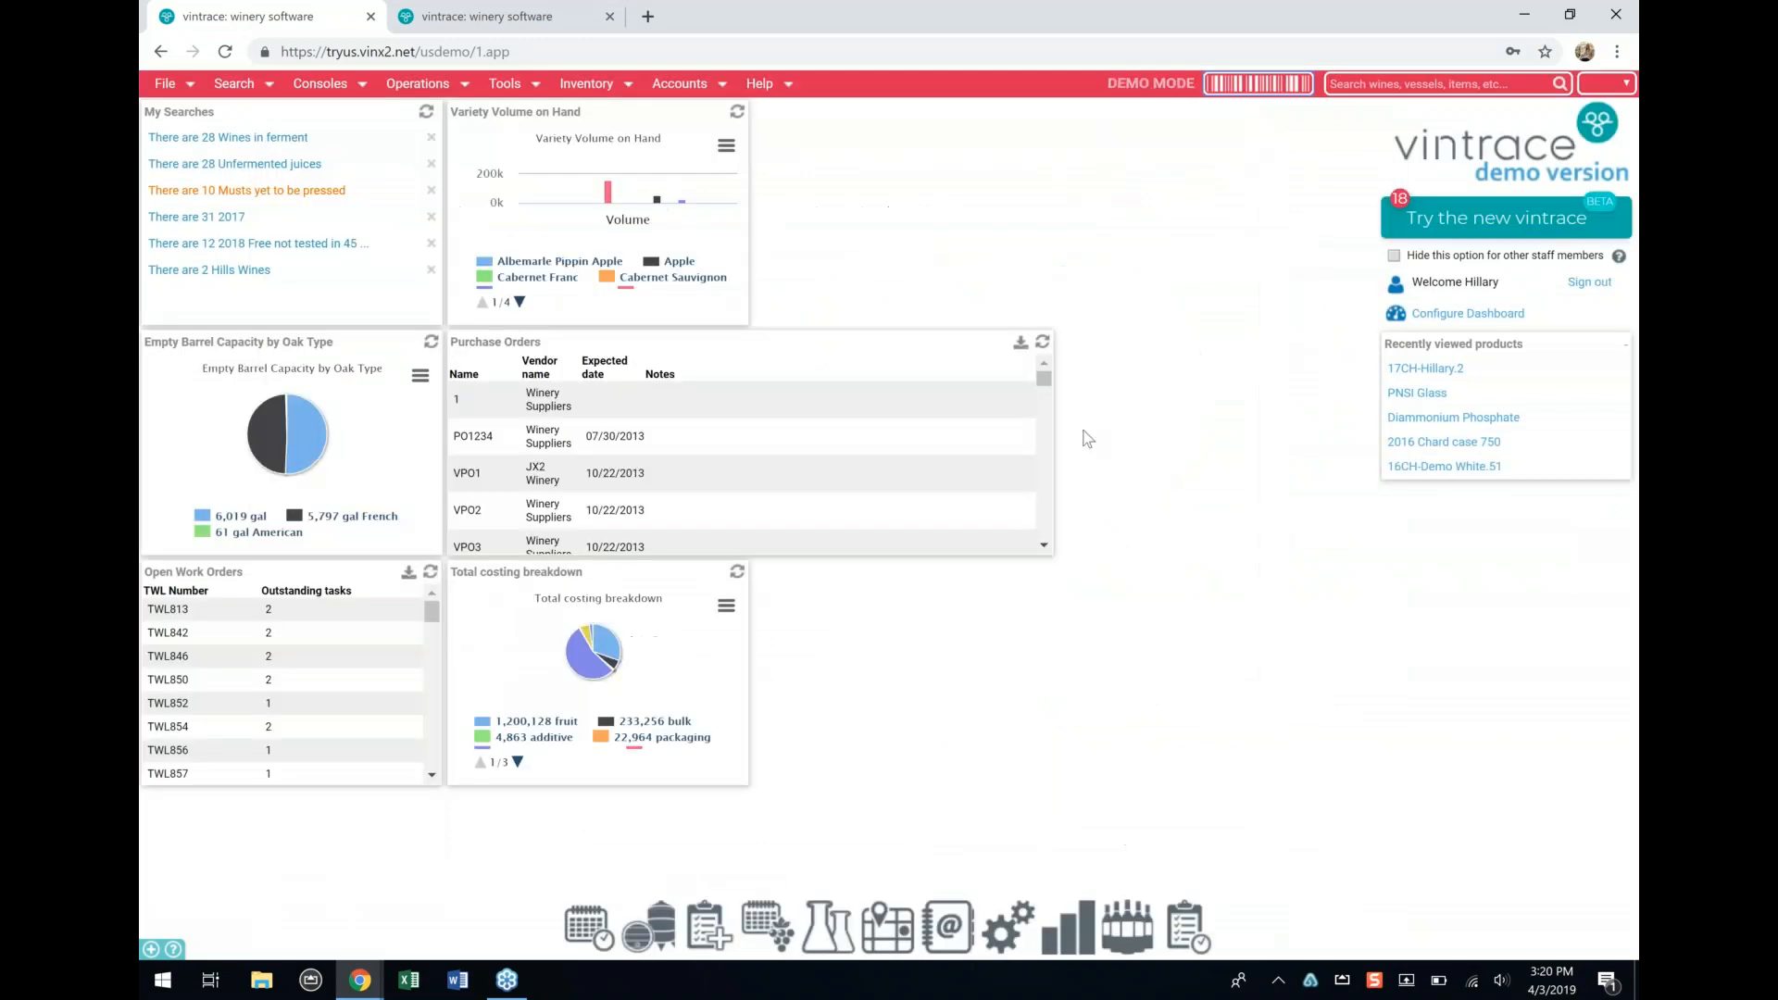
Step: Open barrel AARPBBL01 for editing from the Barrels list under Vessels in the Winery Setup
click(1010, 927)
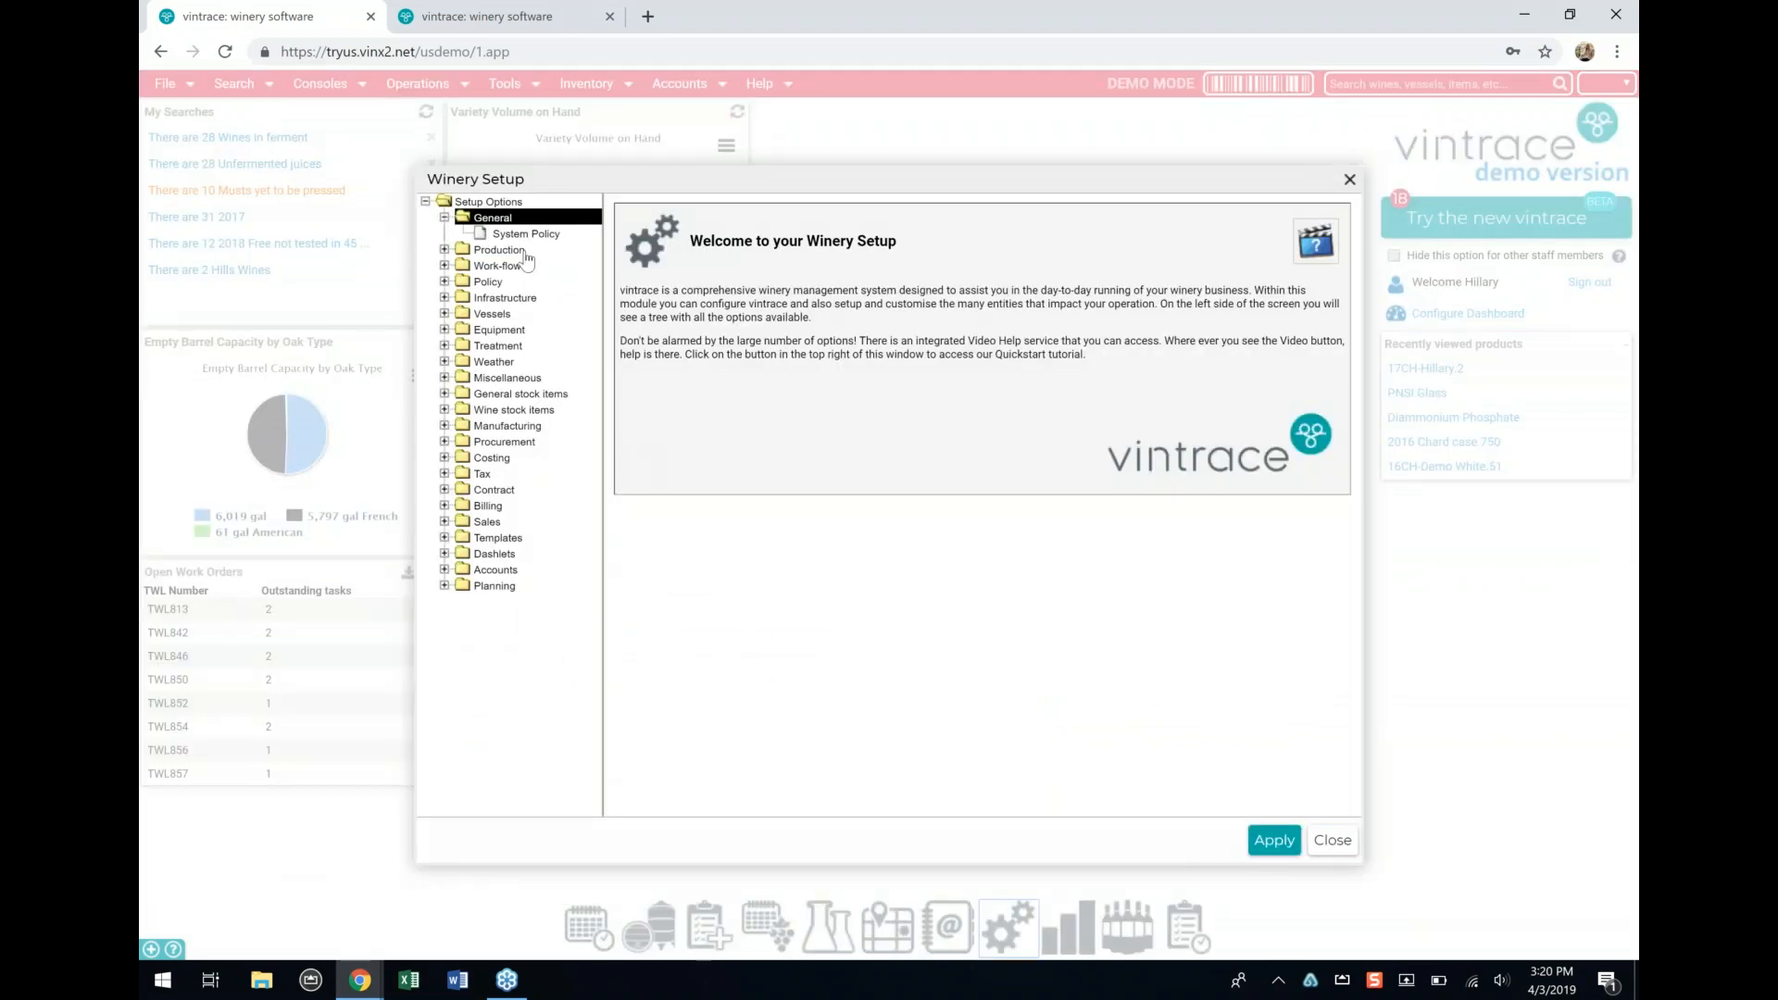
click(496, 314)
click(500, 333)
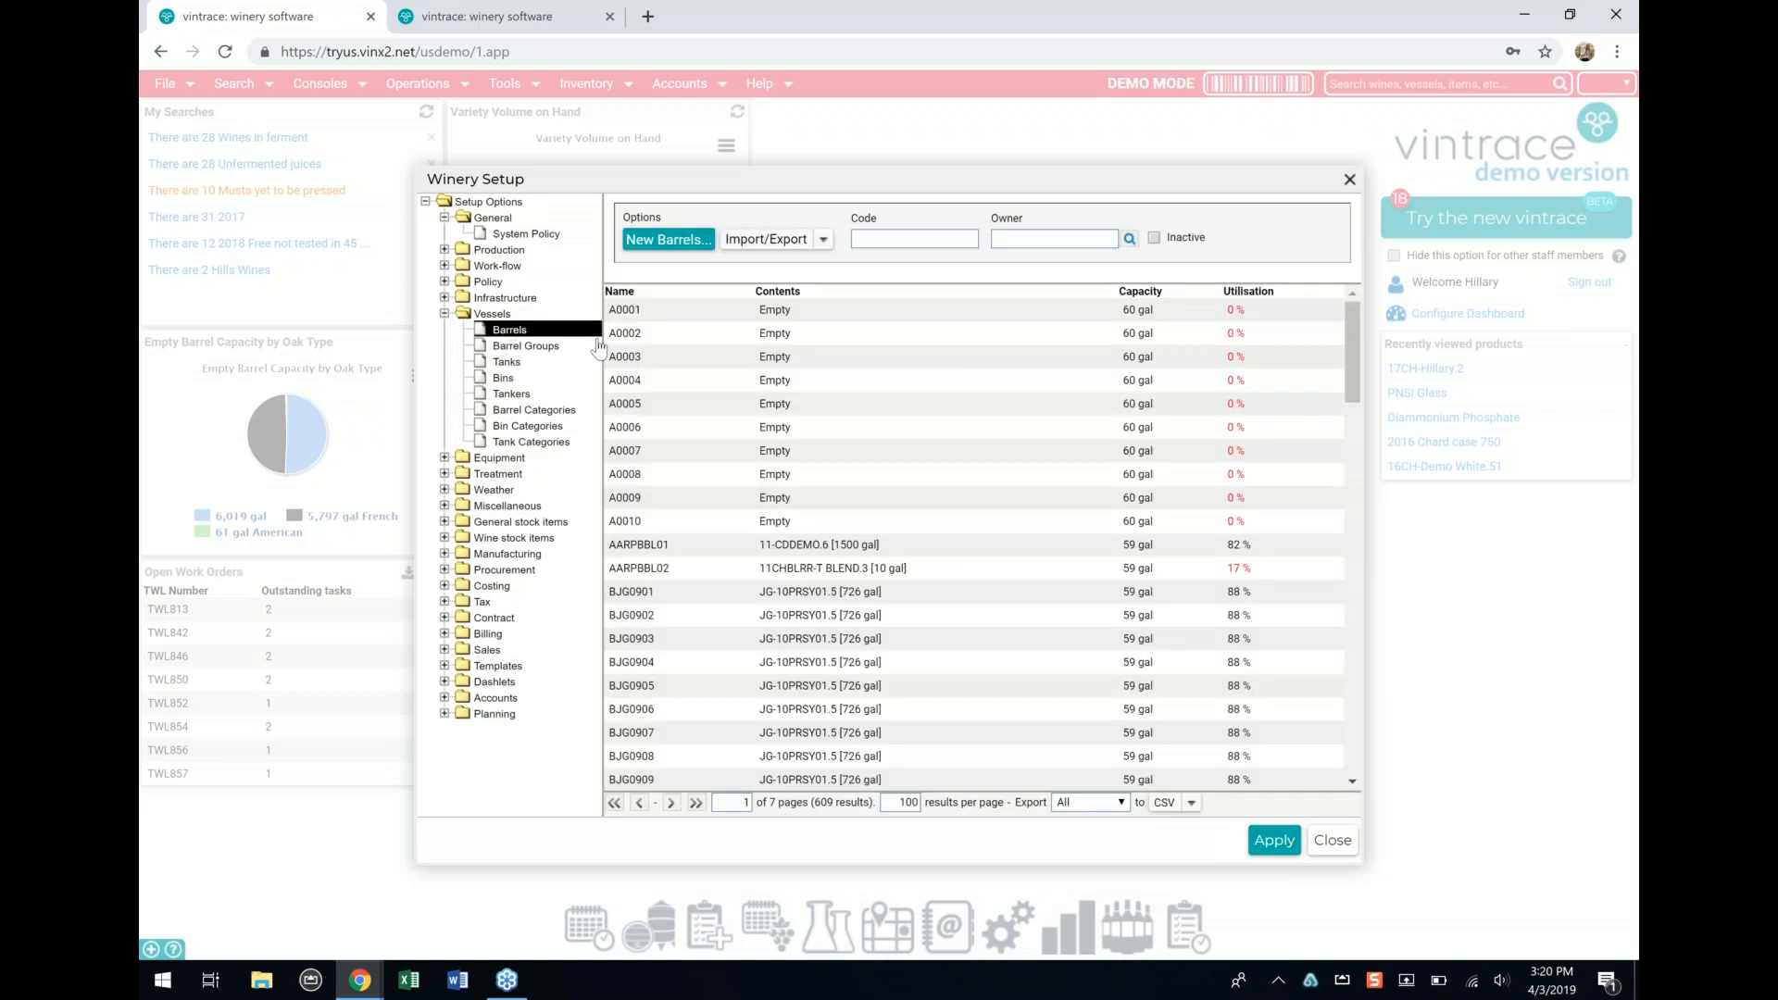
click(700, 554)
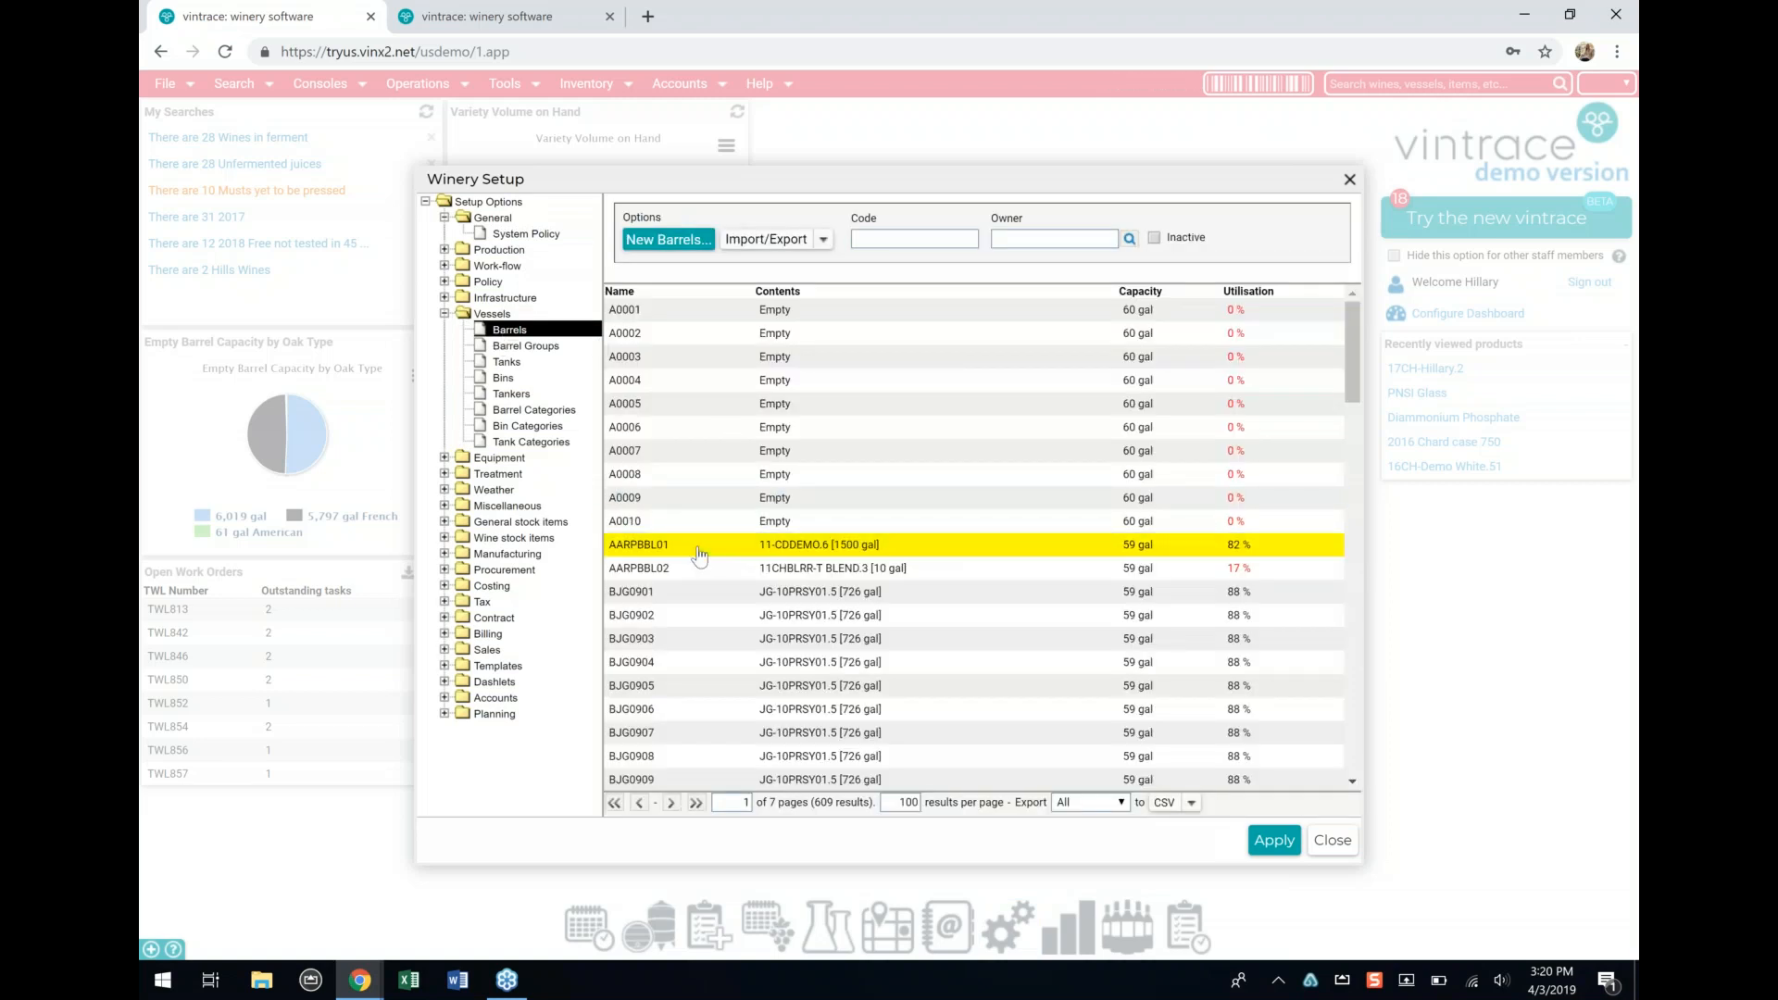
double_click(700, 554)
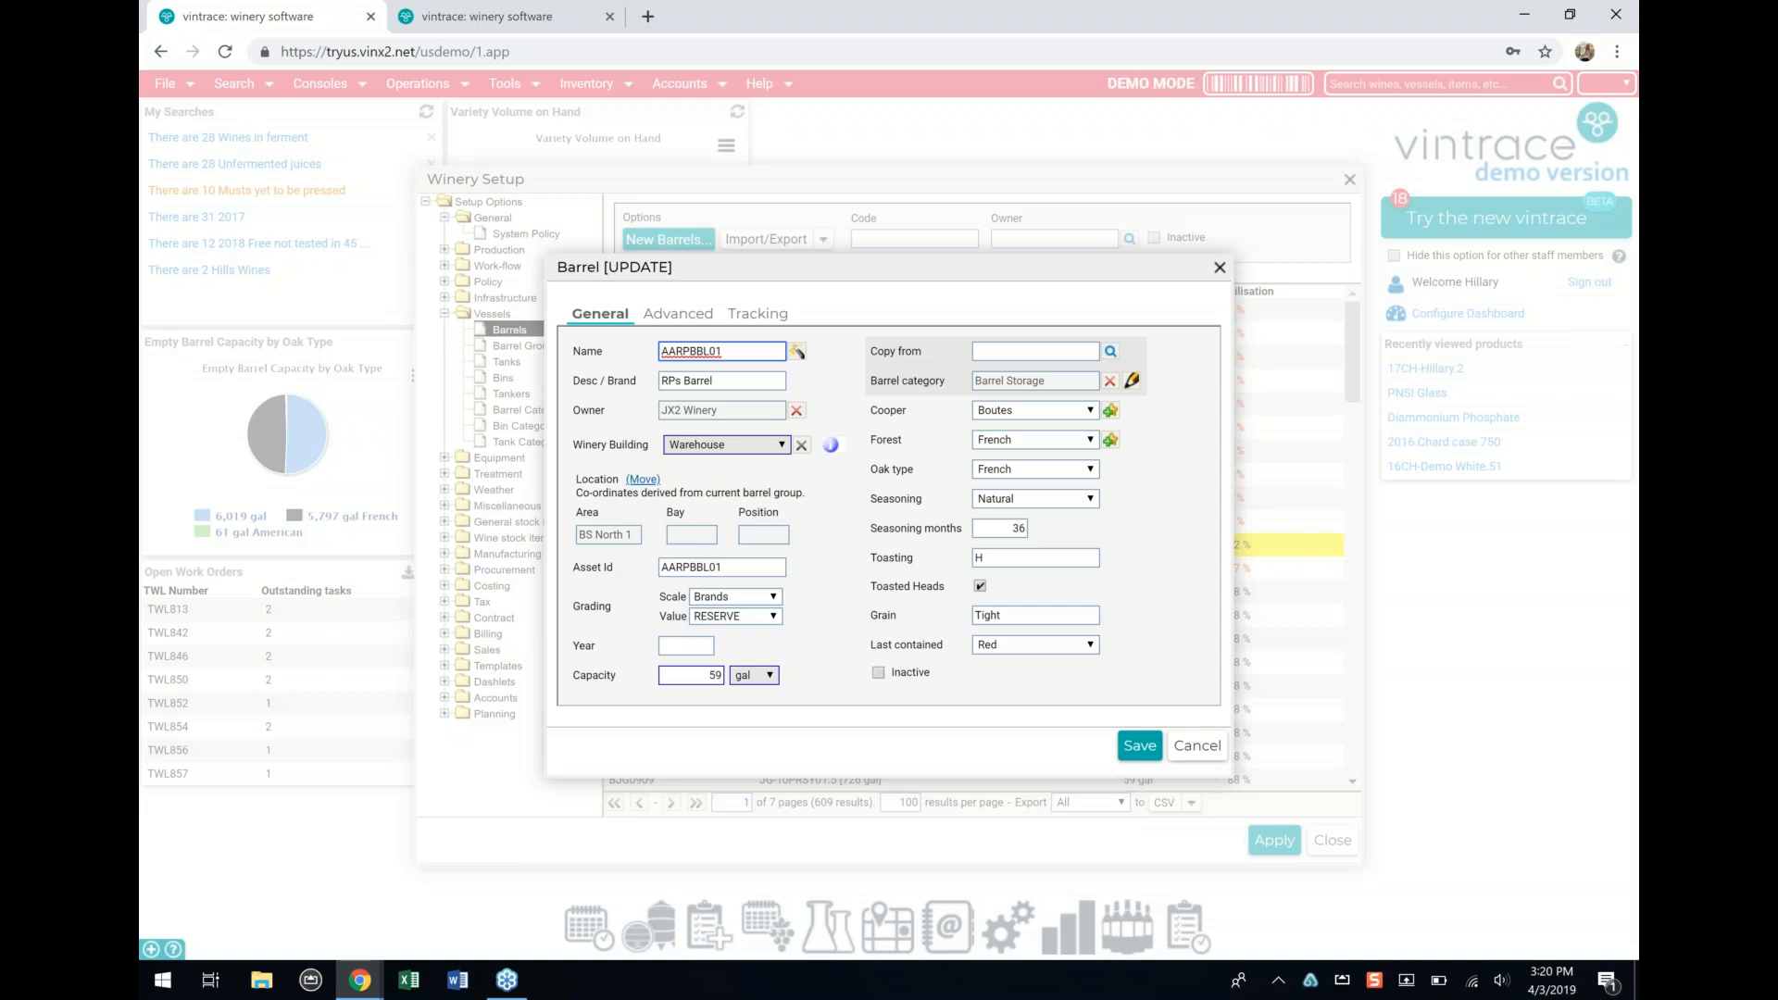
Step: Look through the available storage cost items in the barrel's advanced details and start creating a new cost item
click(660, 316)
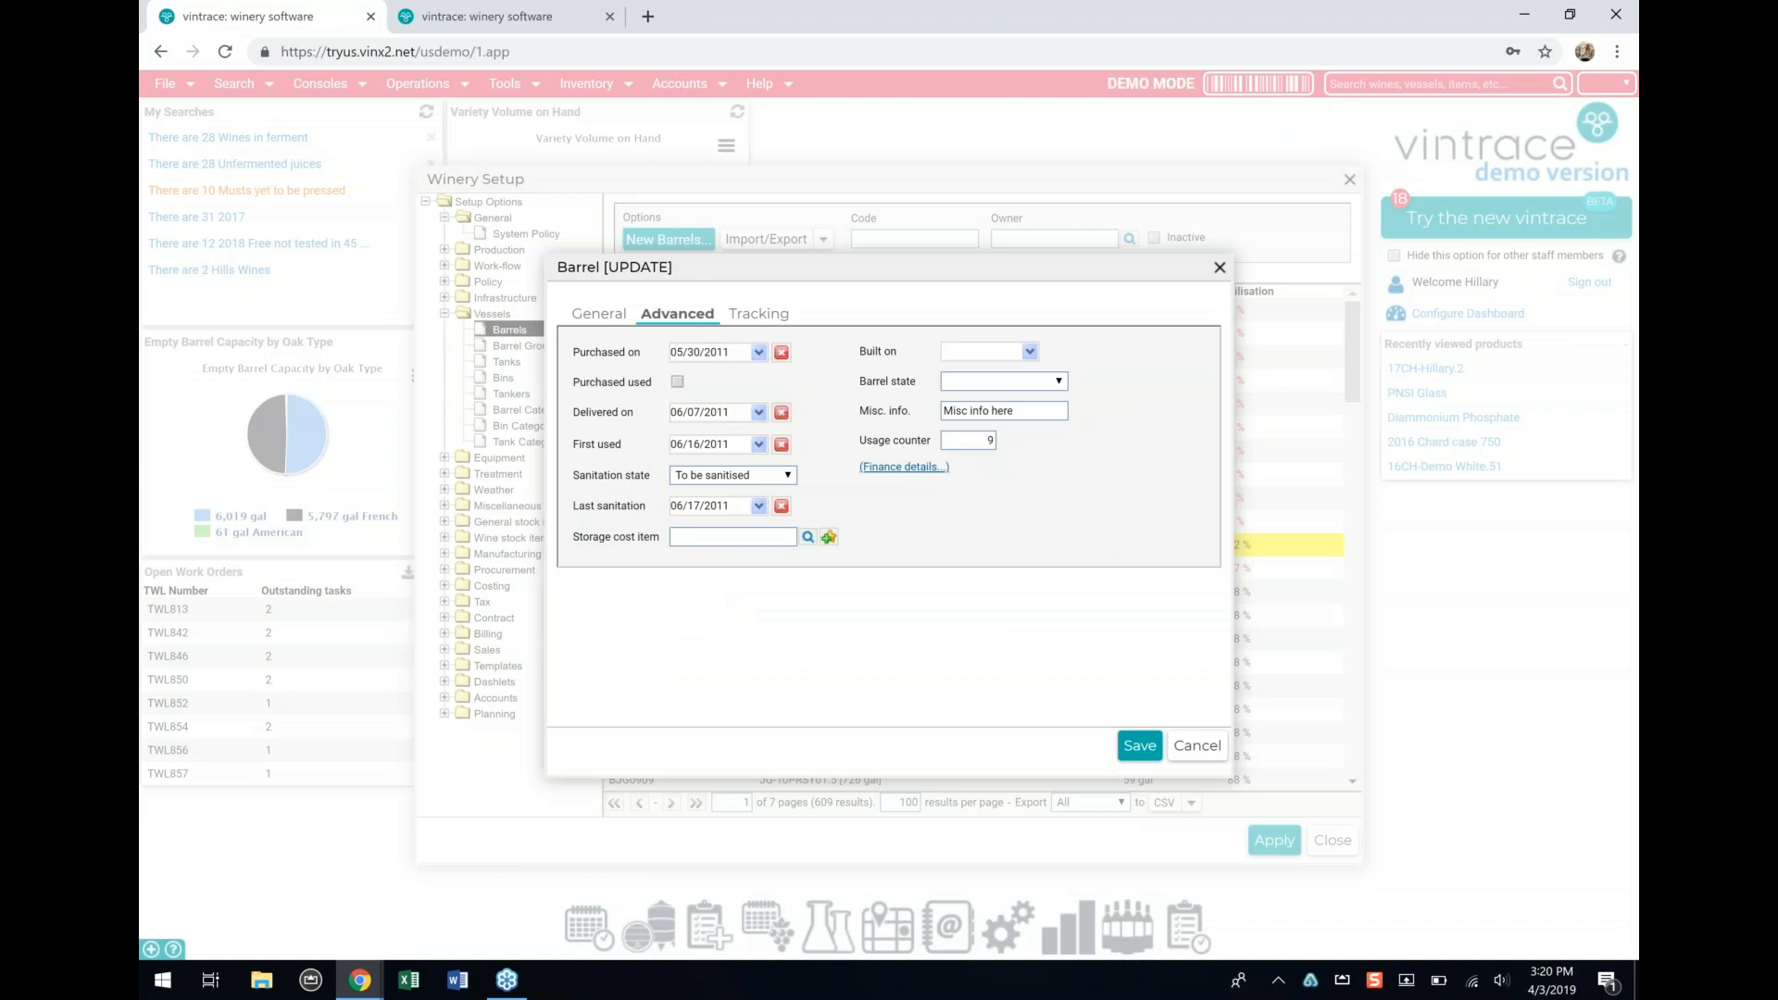
drag(573, 538, 664, 539)
click(808, 538)
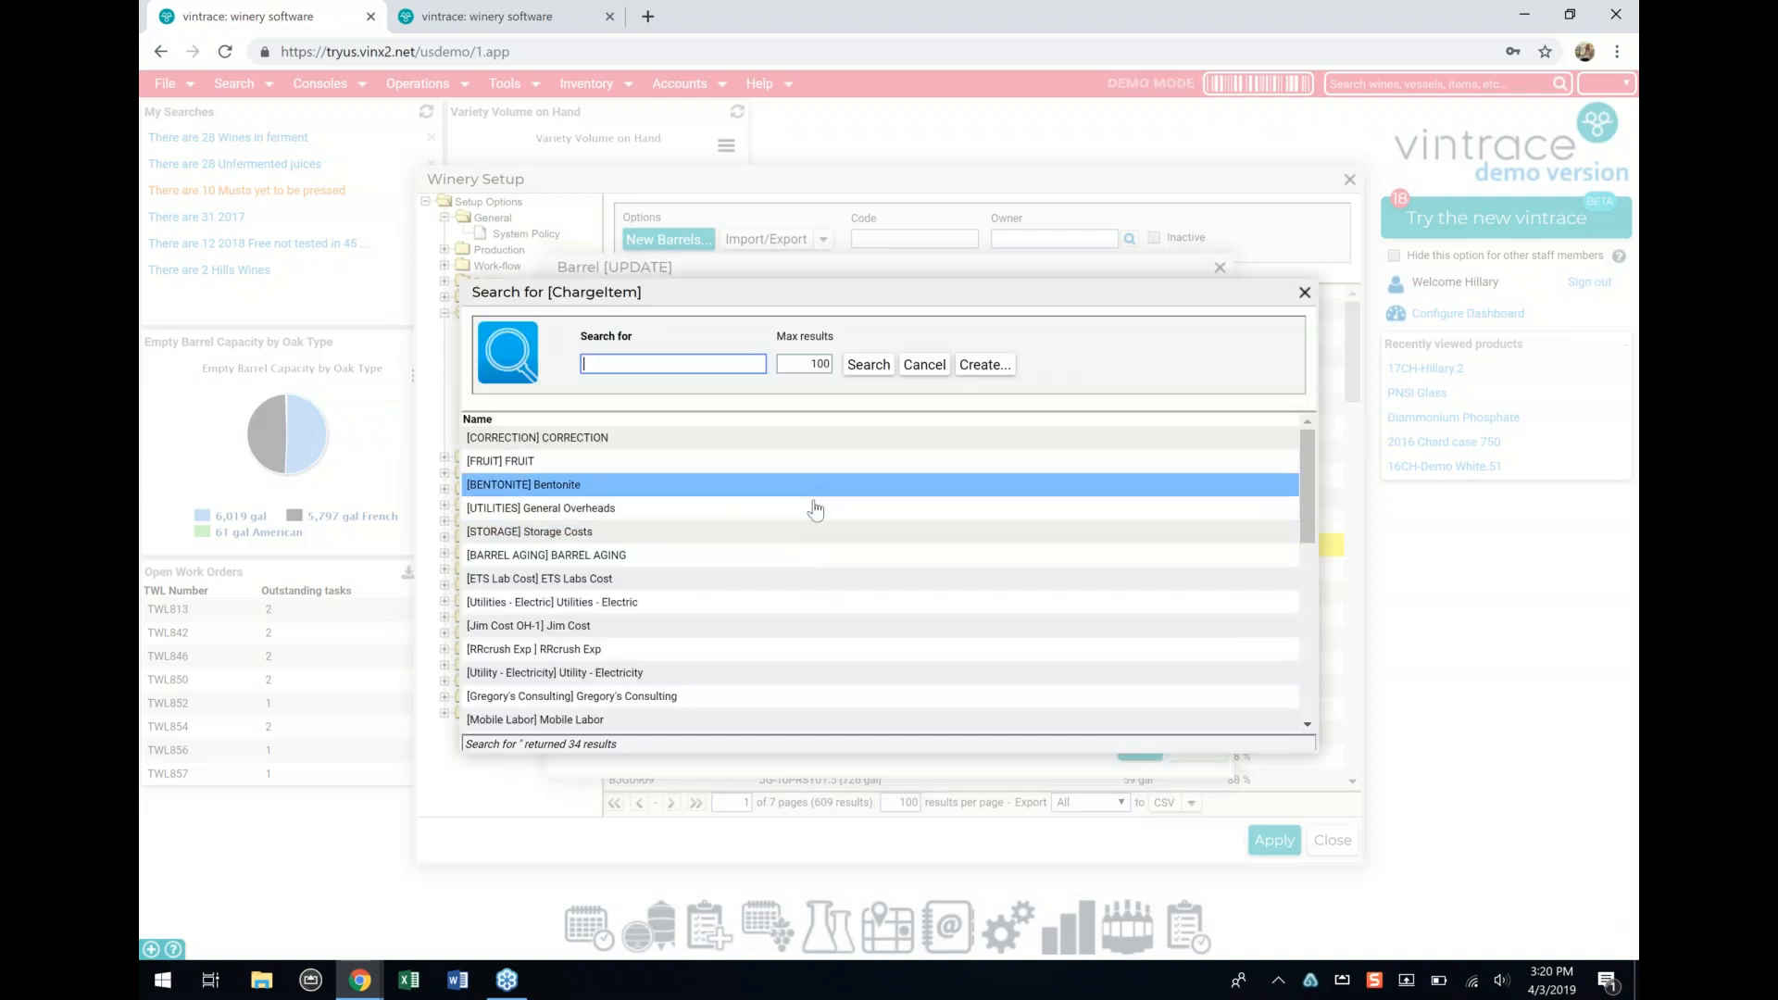
scroll(823, 538, down, 7)
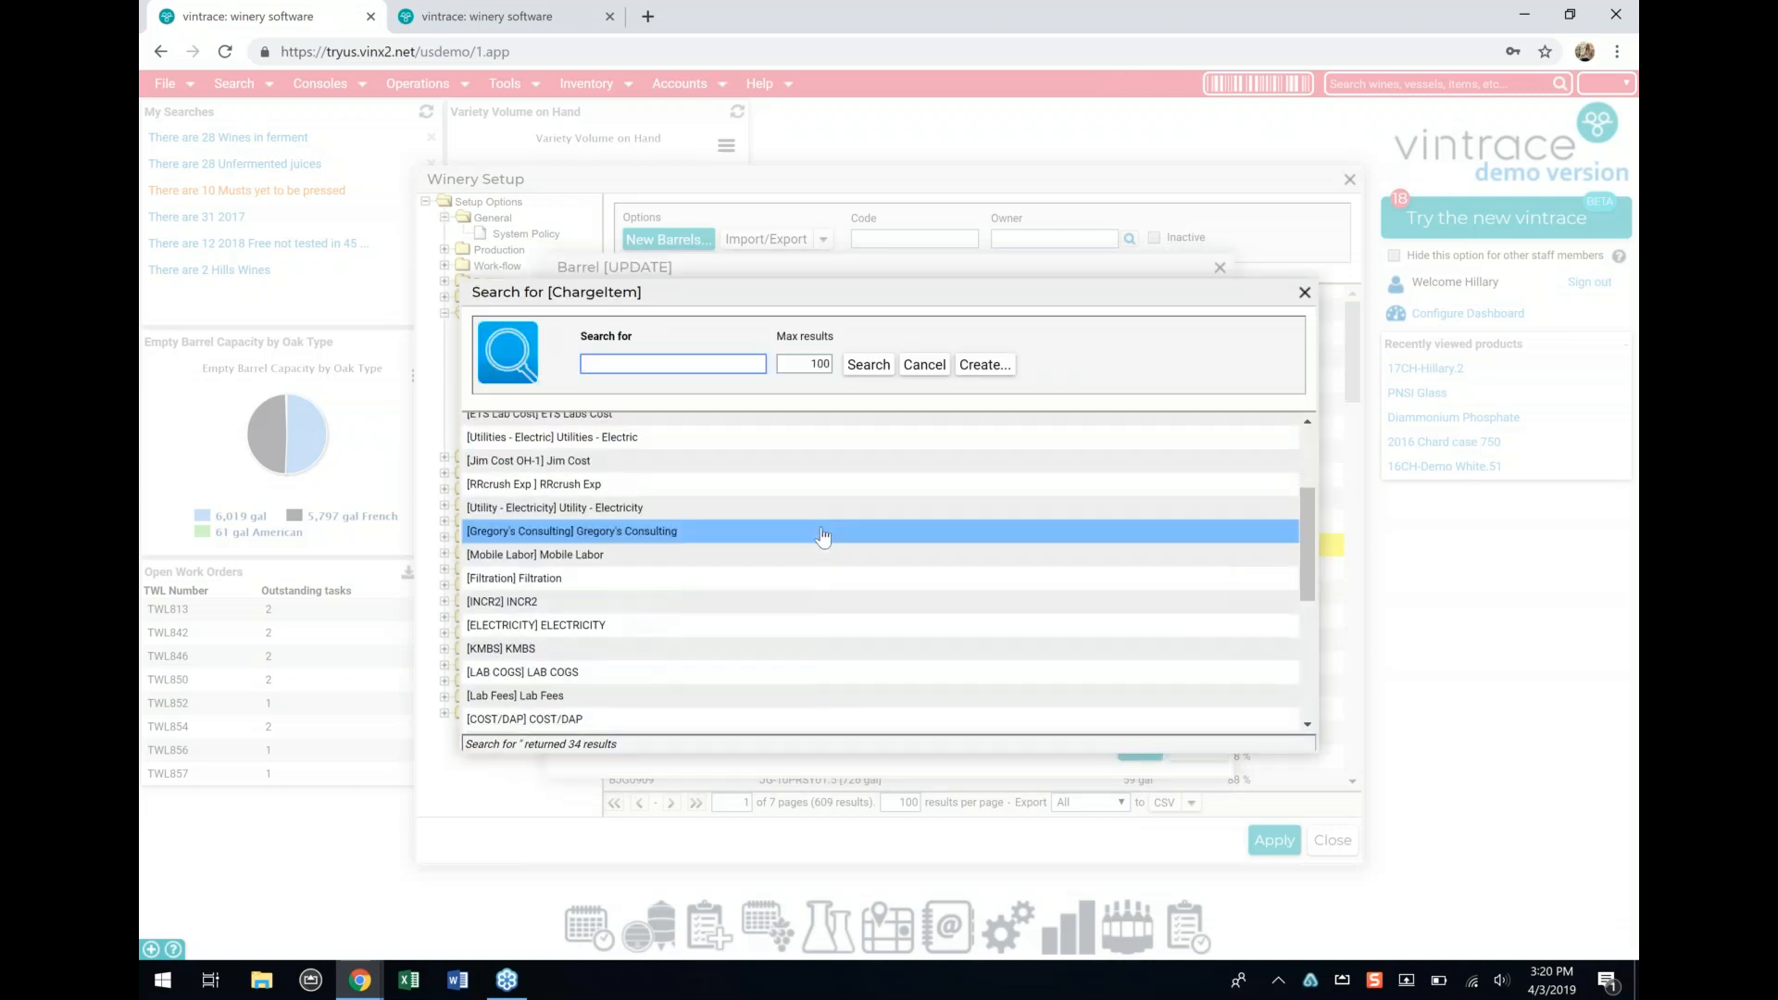
scroll(823, 537, down, 3)
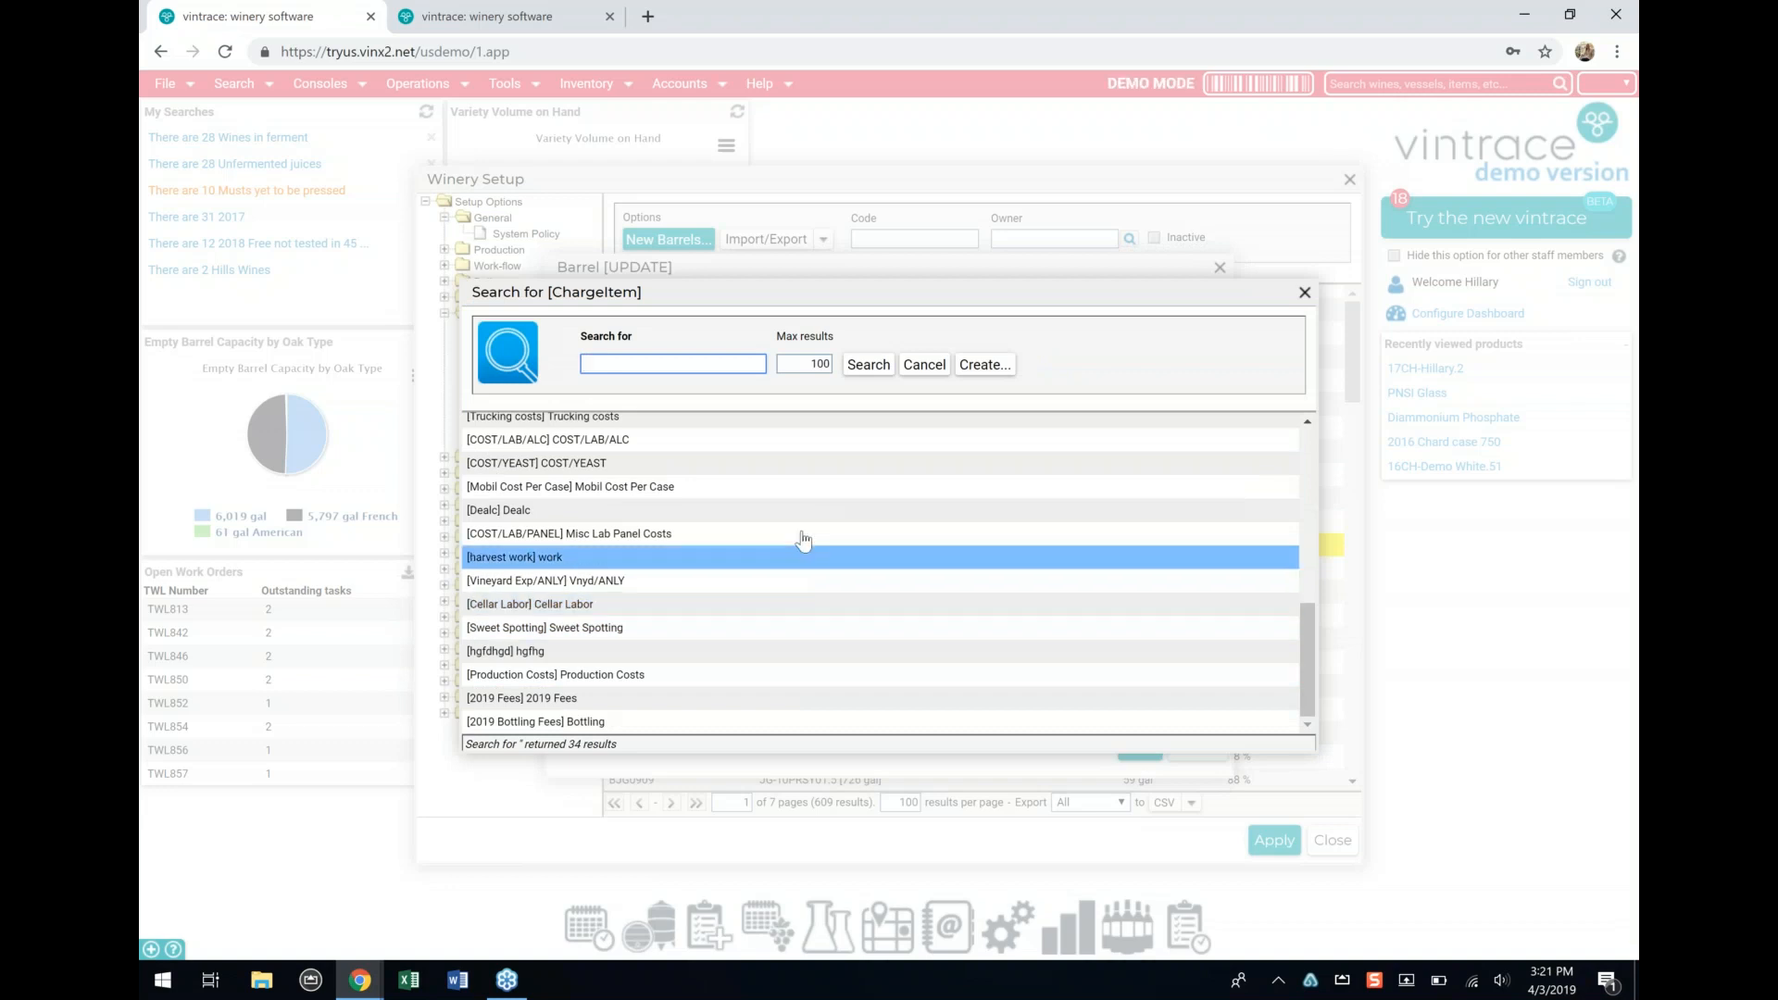
click(985, 366)
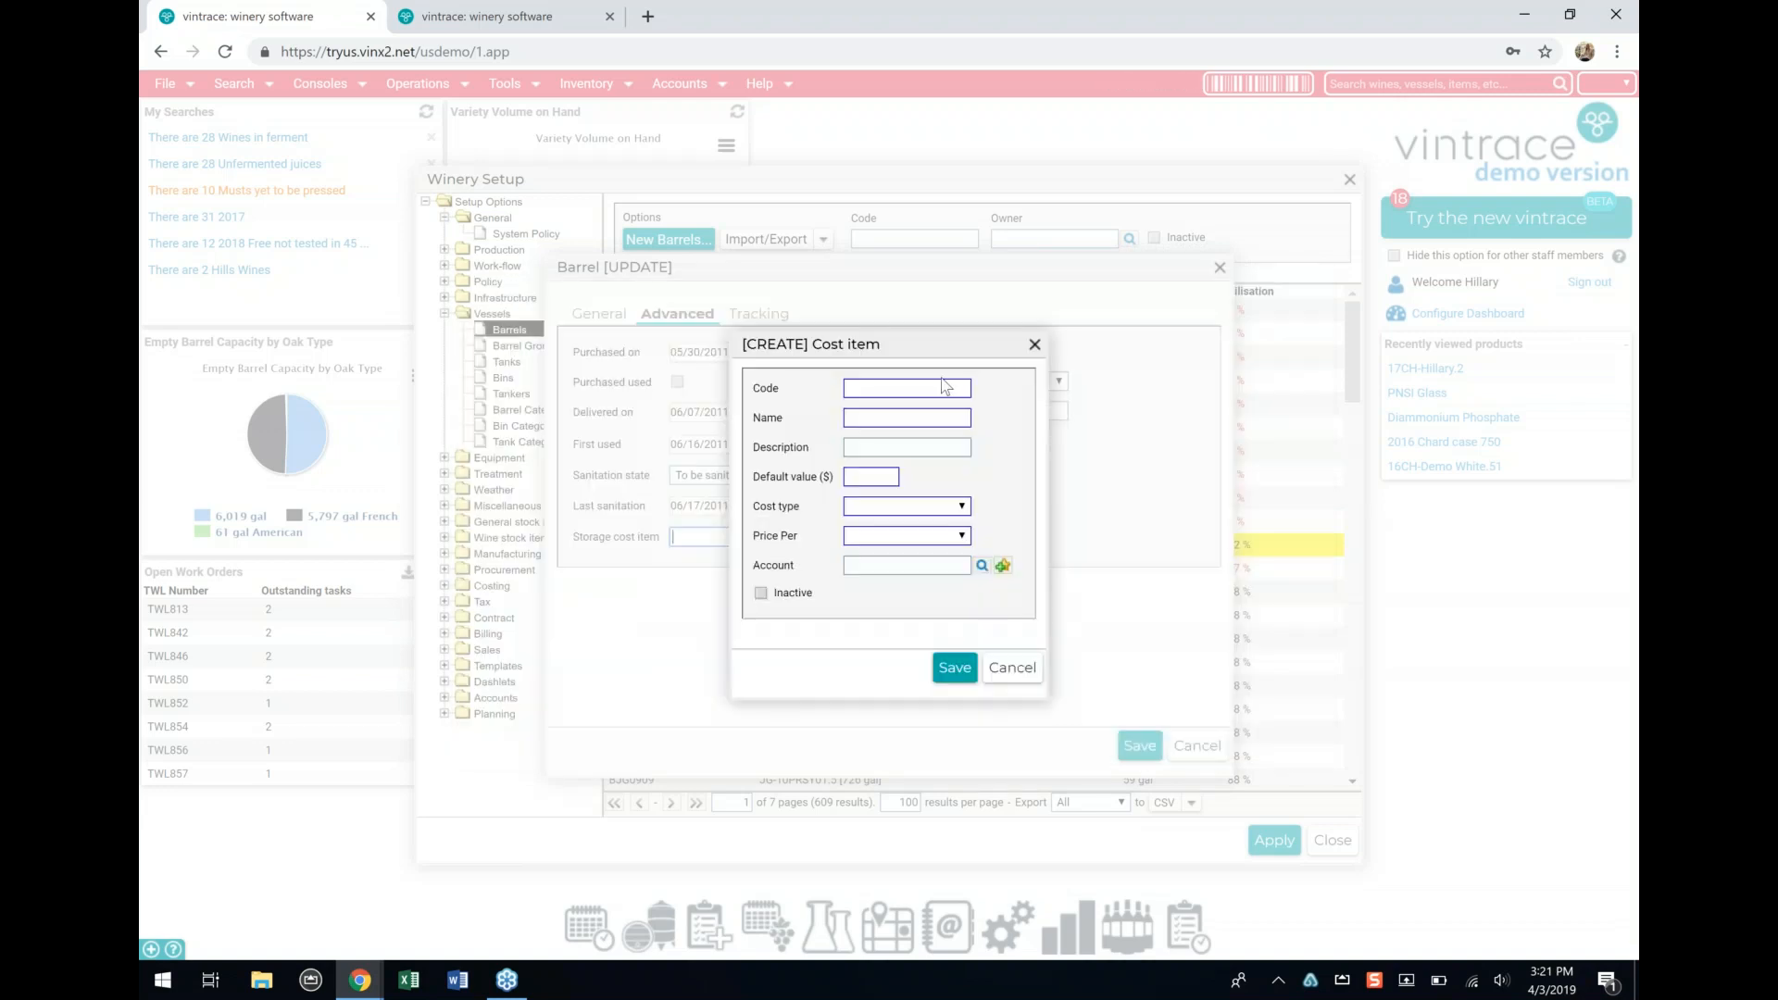
Step: Enter Barrel Fee as the new cost item's code and name, with a default value of $1.50
click(910, 389)
text(Barrel Fee)
click(899, 418)
text(Barrel Fee)
click(873, 473)
text(1.50)
Step: Set the cost type to Storage priced per day, save the cost item and the barrel, and close the Winery Setup
click(898, 508)
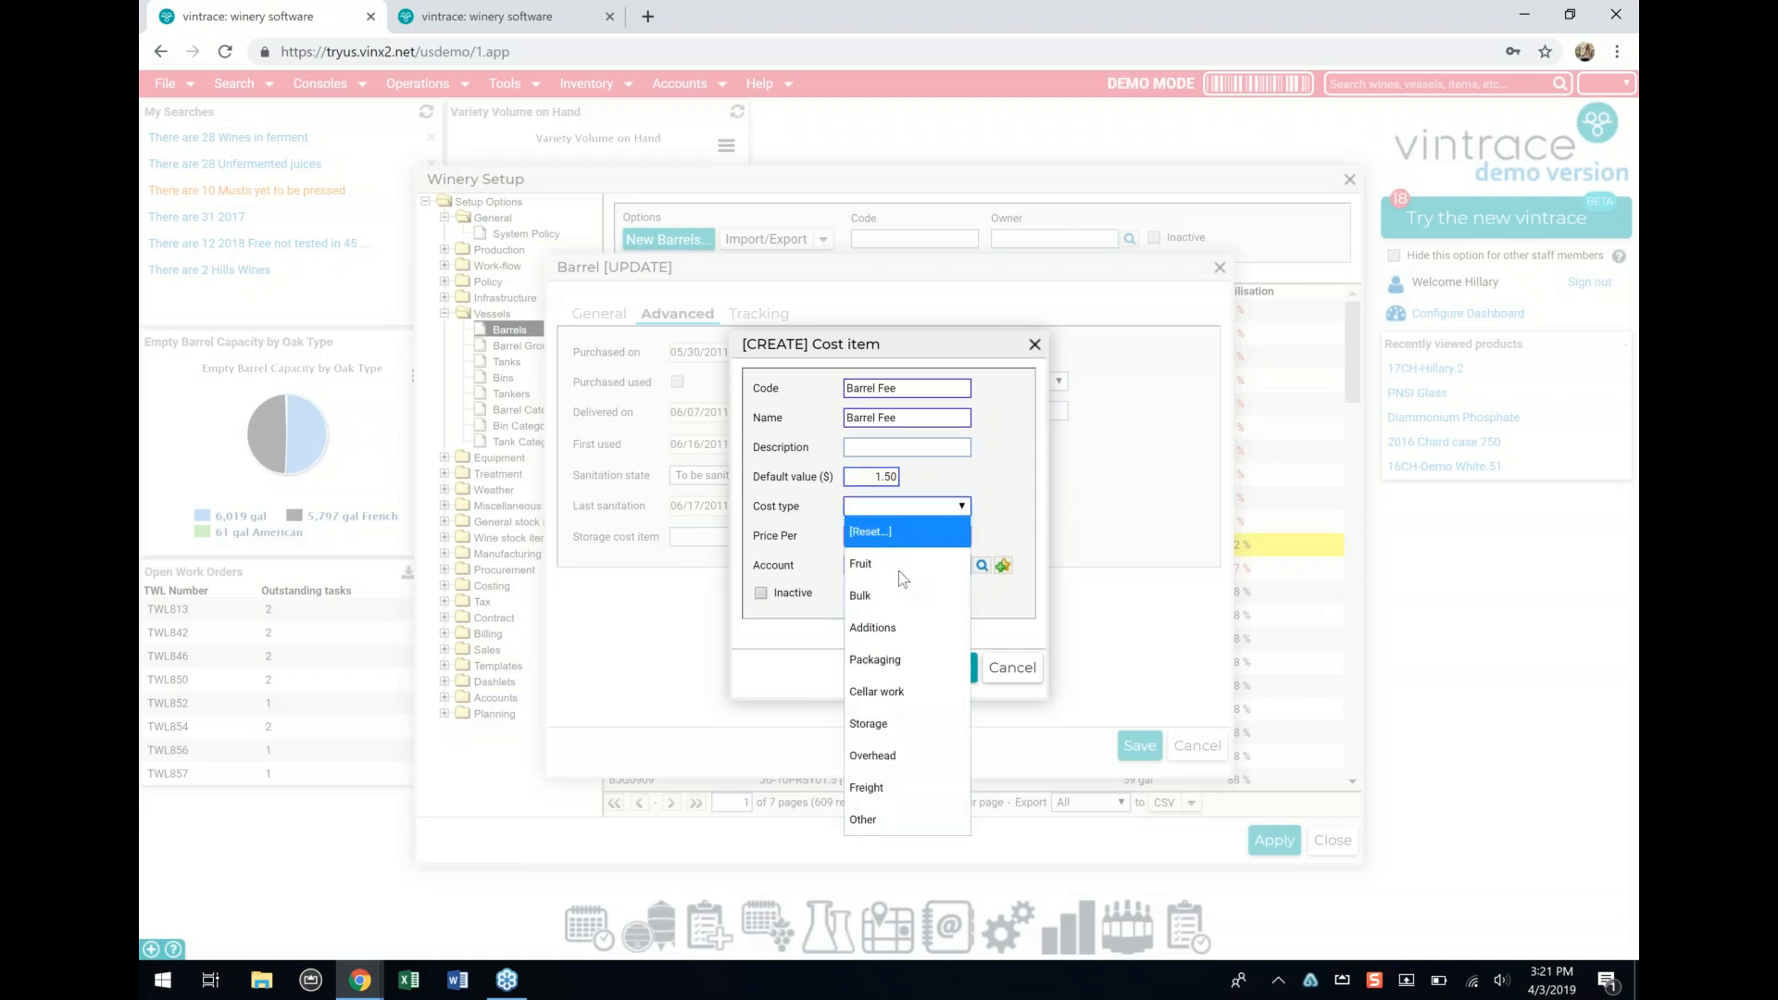
click(898, 730)
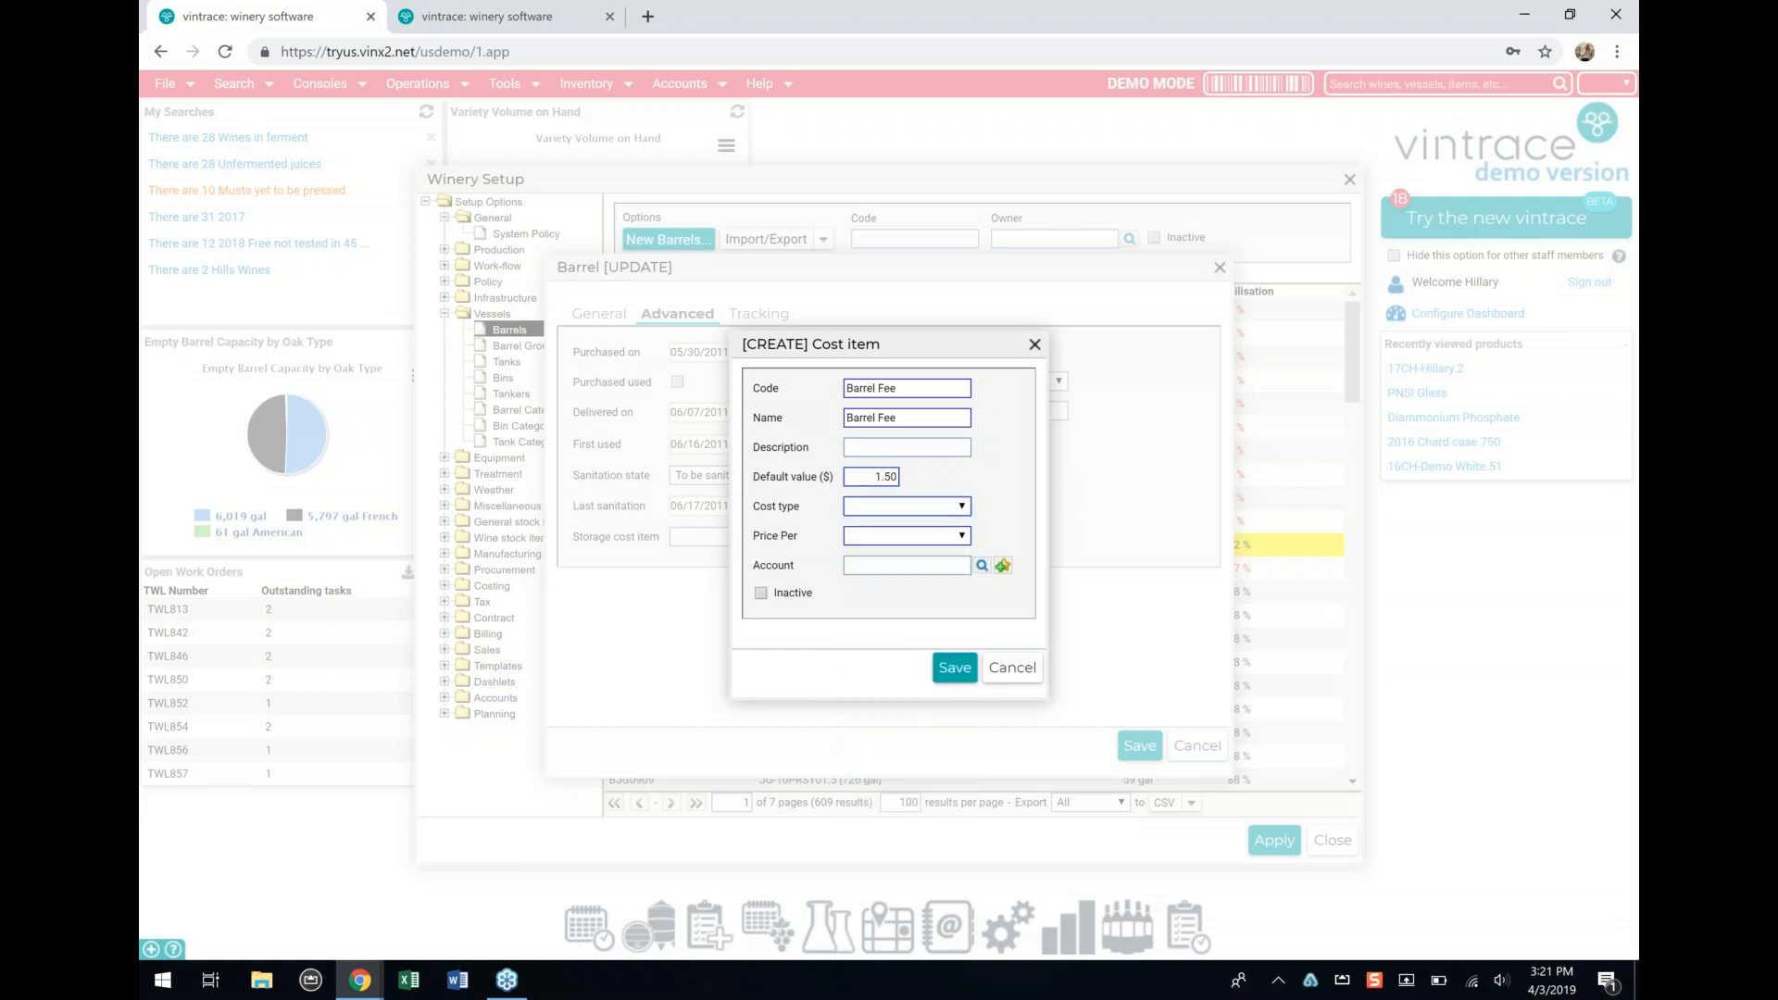
click(911, 537)
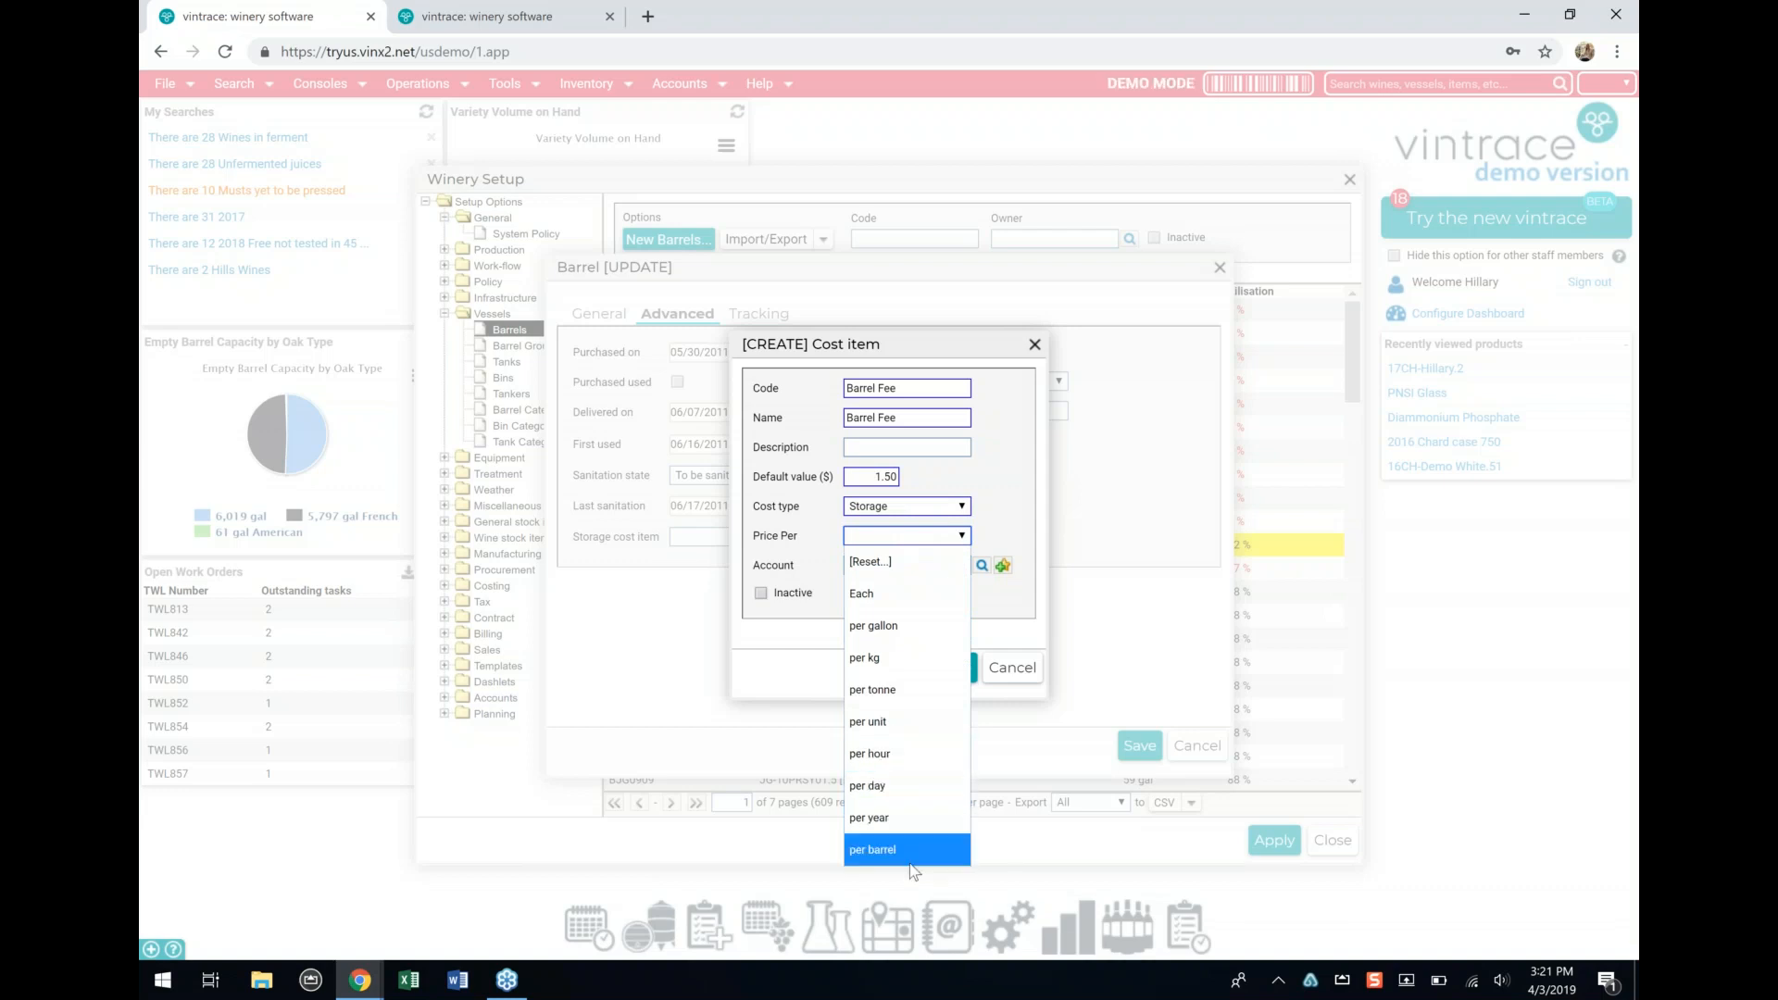
click(905, 790)
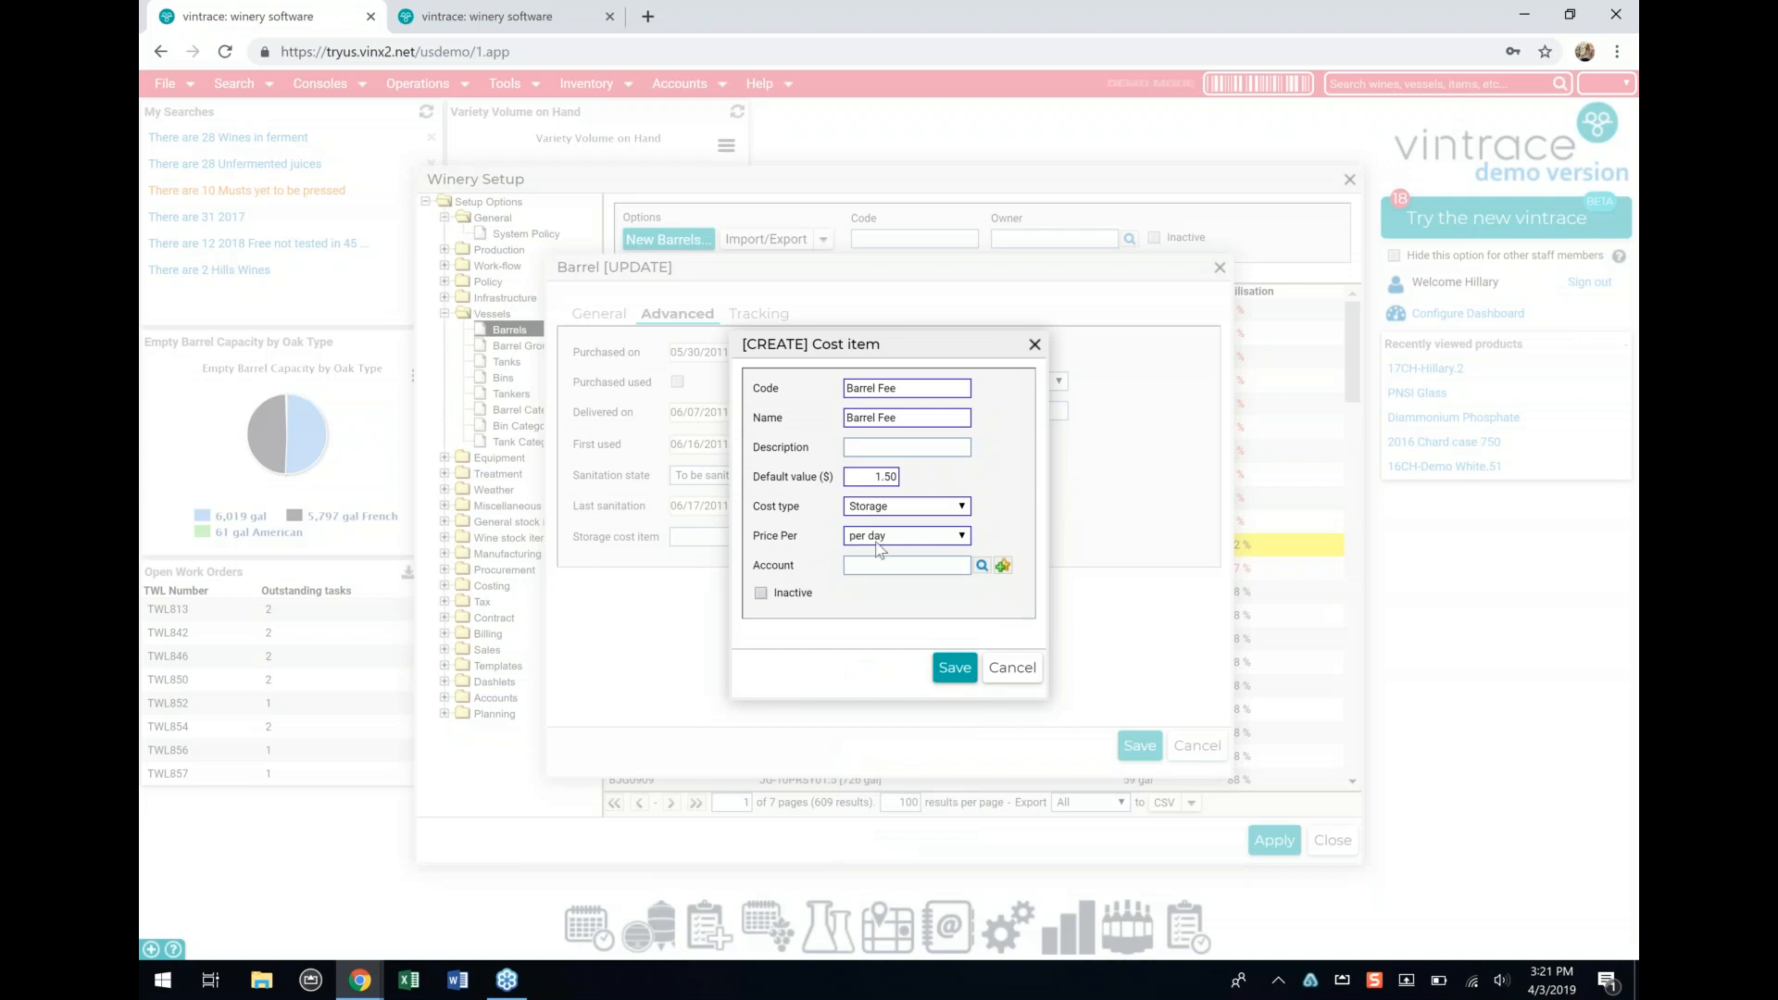
click(955, 667)
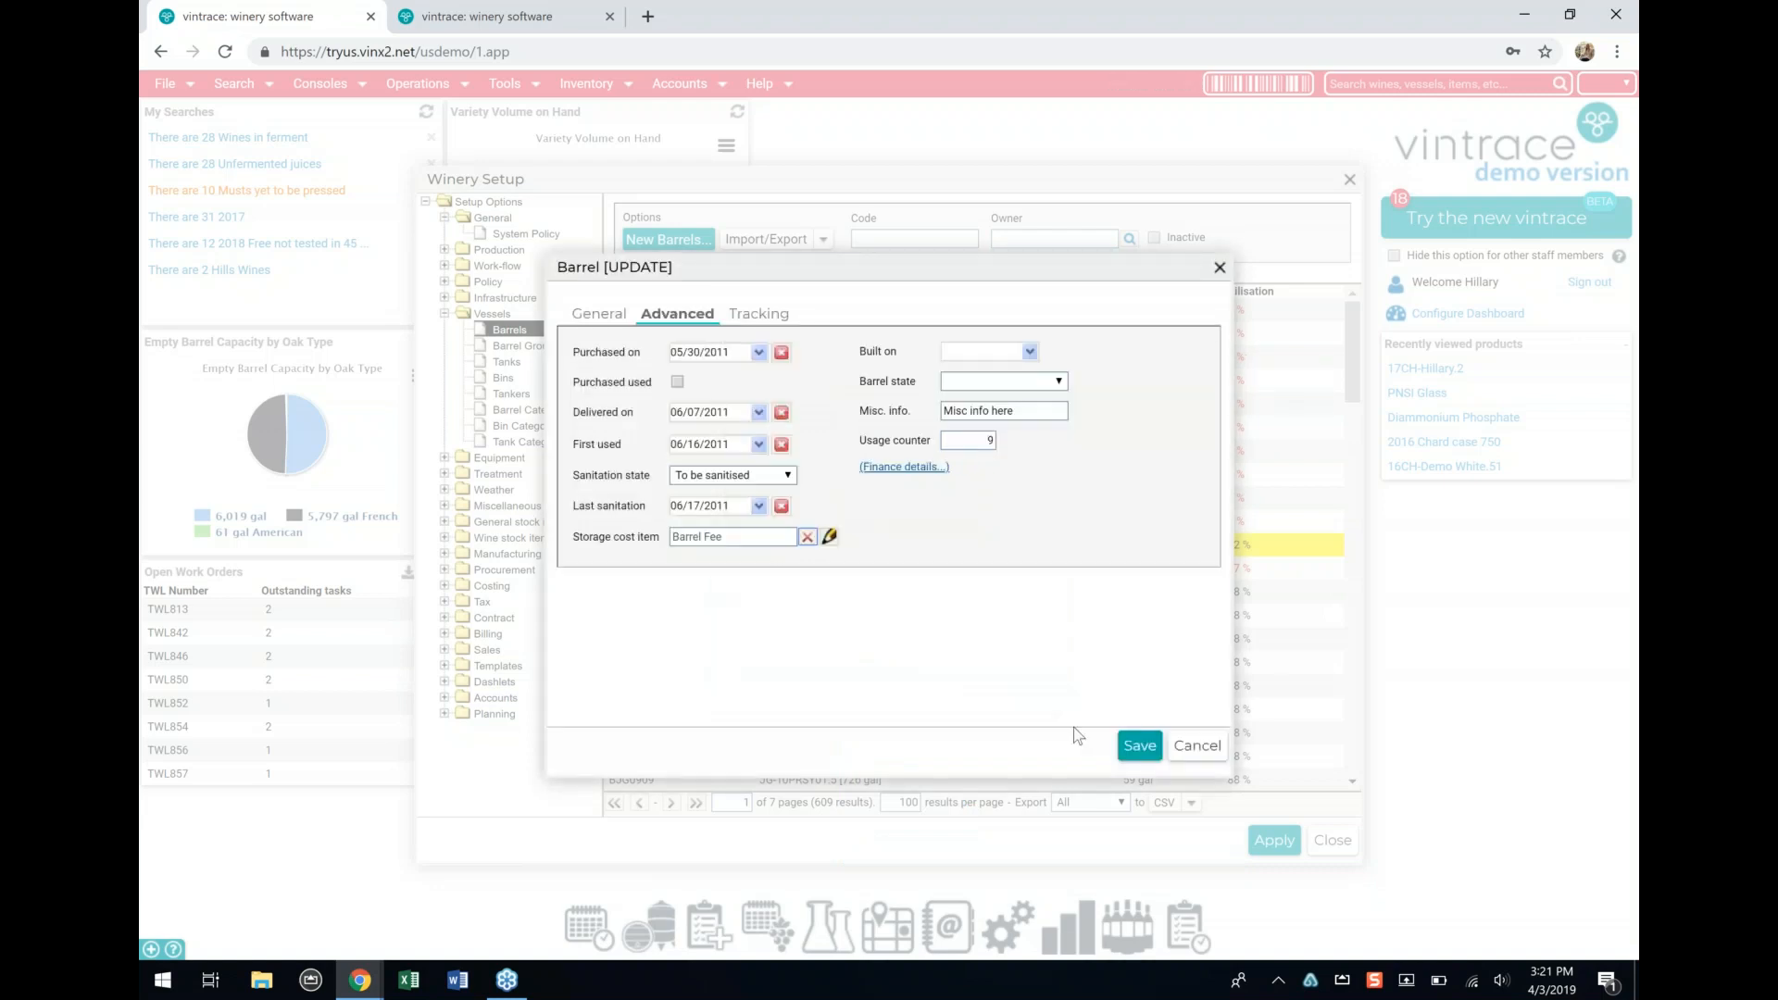
click(1142, 752)
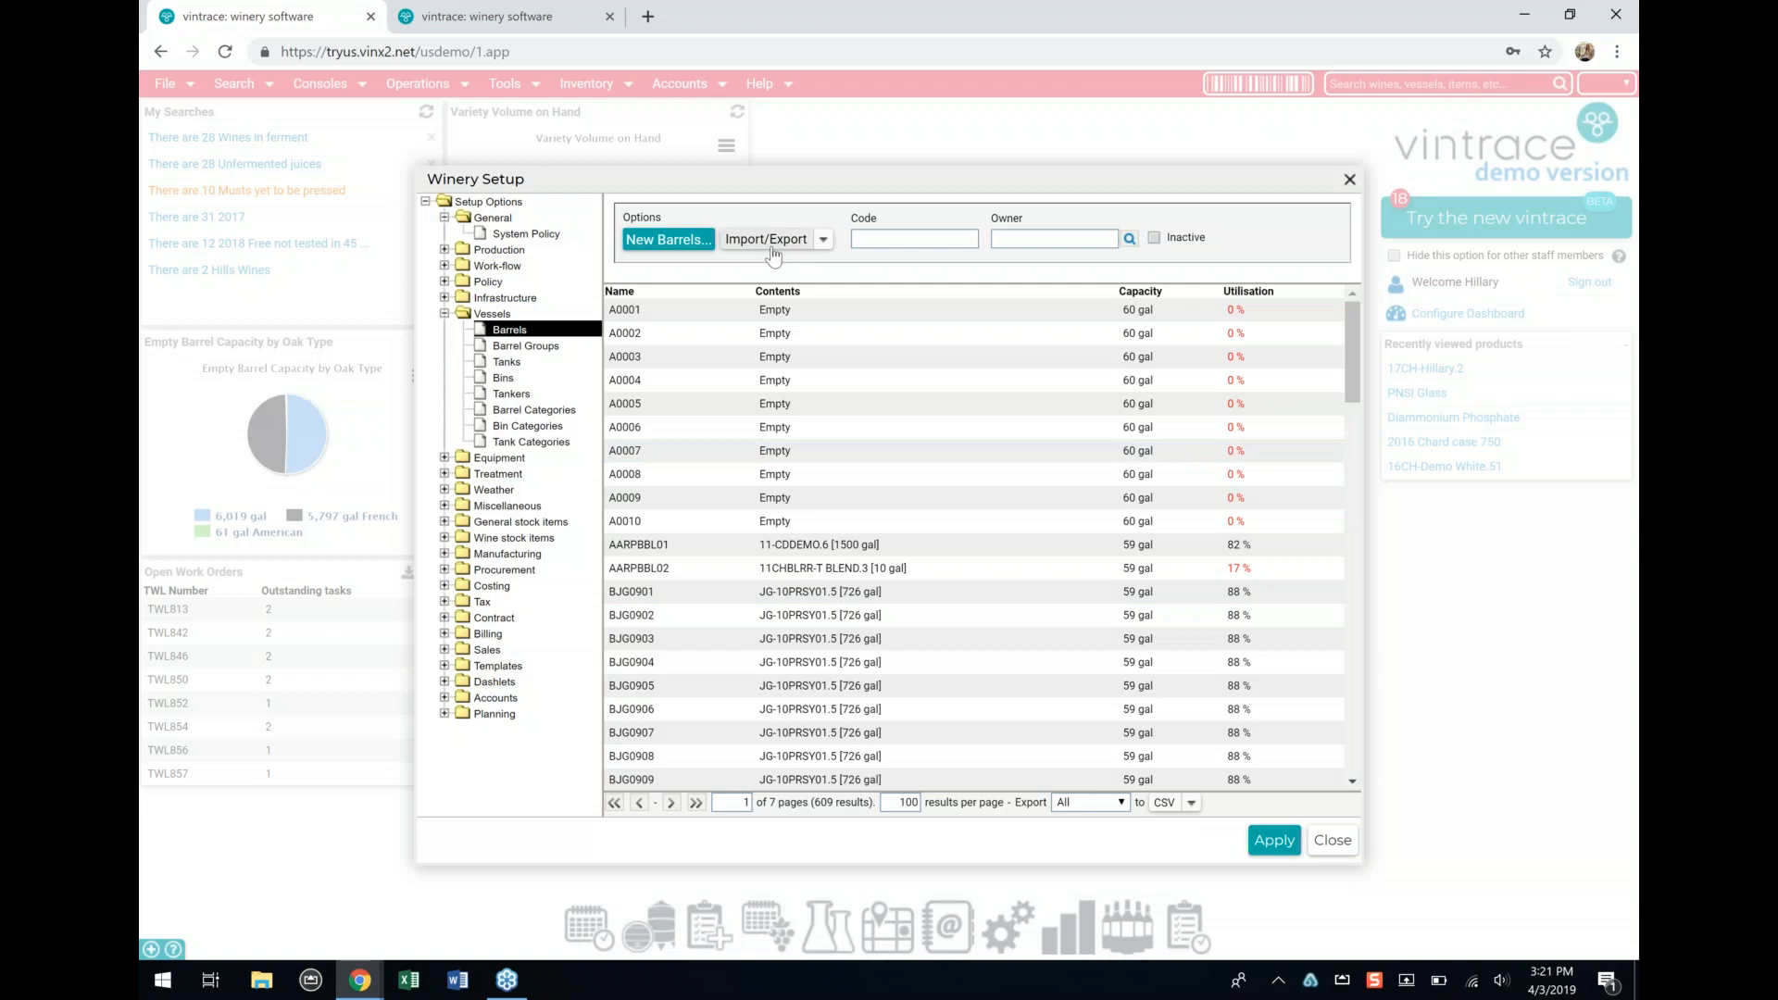
click(1333, 840)
Step: Preview the storage costs in the storage cost generator, review the Barrel Fee line for AARPBBL01, and close the generator without saving
click(505, 84)
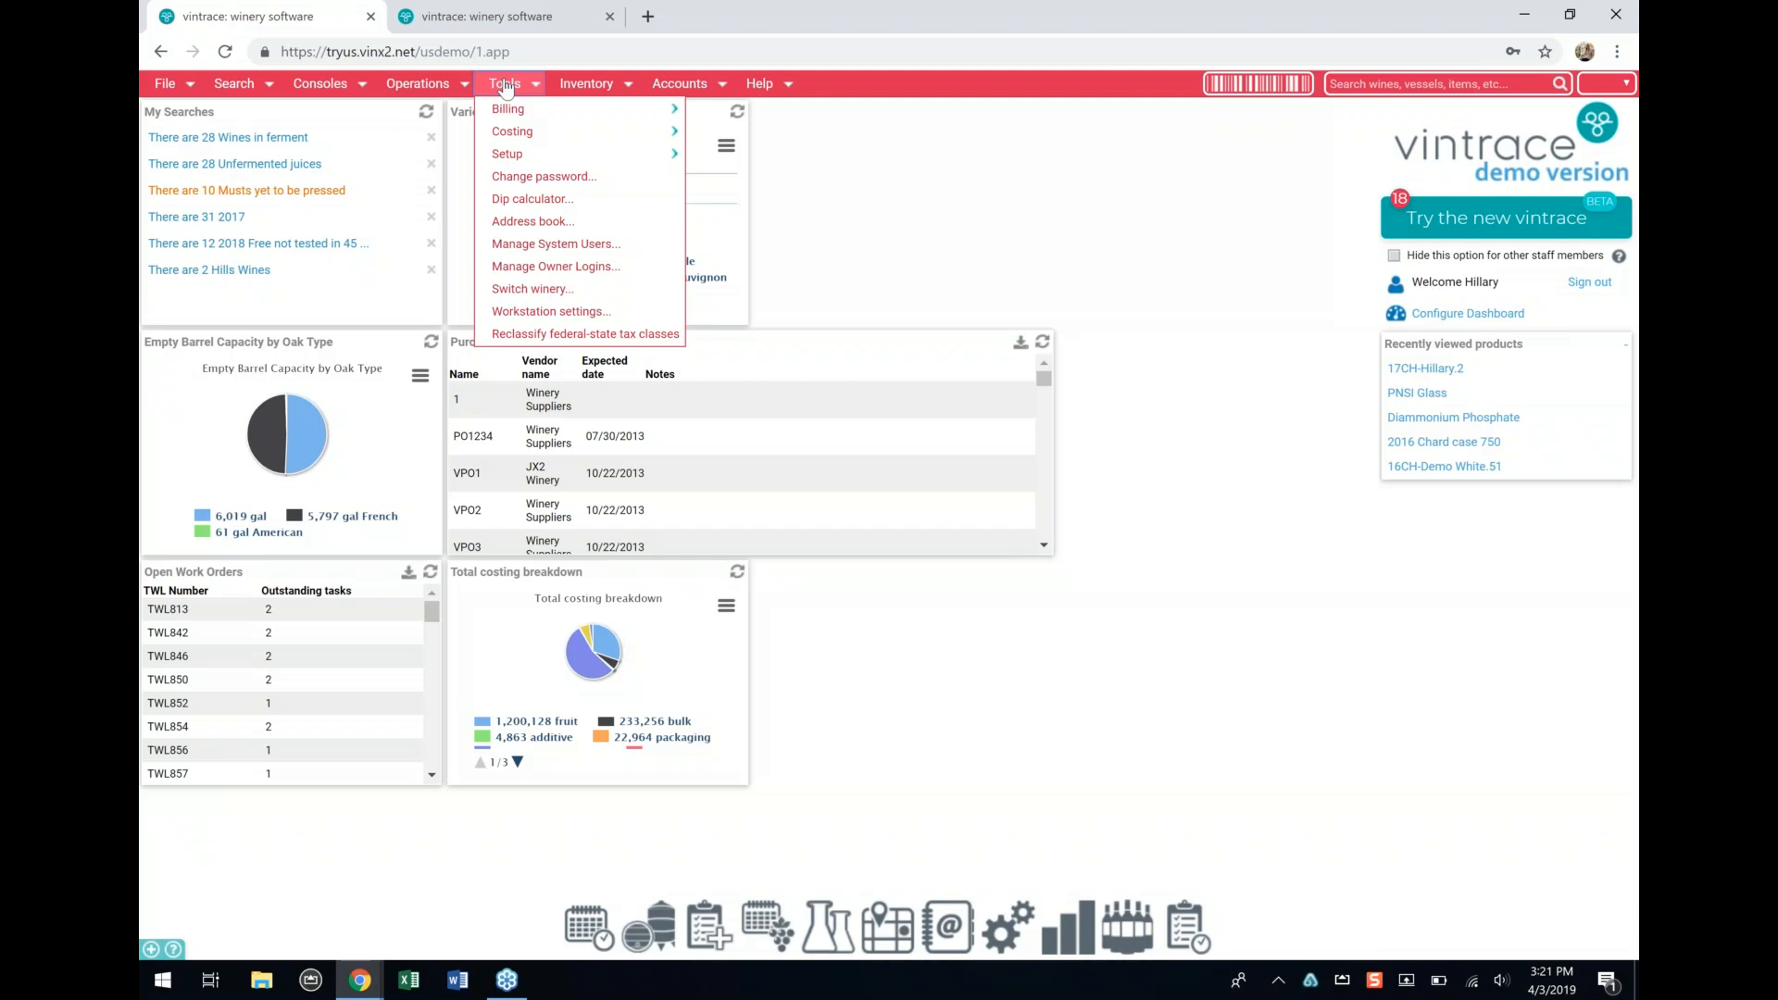
mouse_move(557, 141)
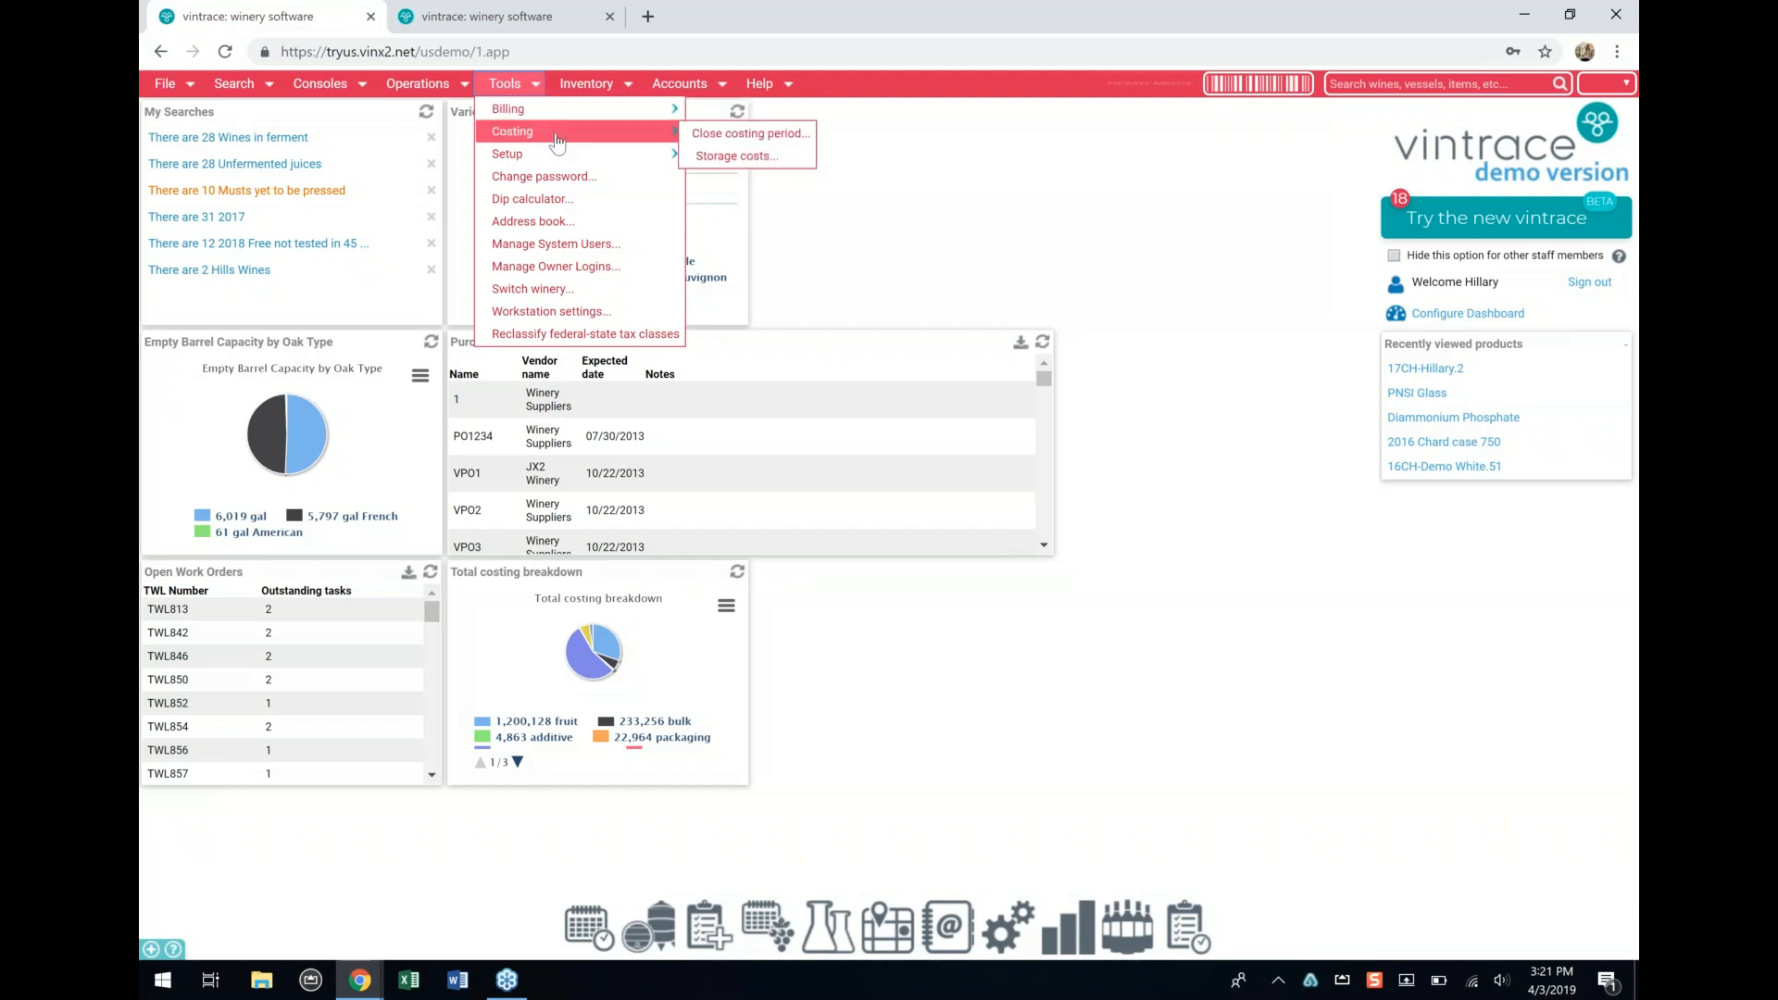
click(792, 157)
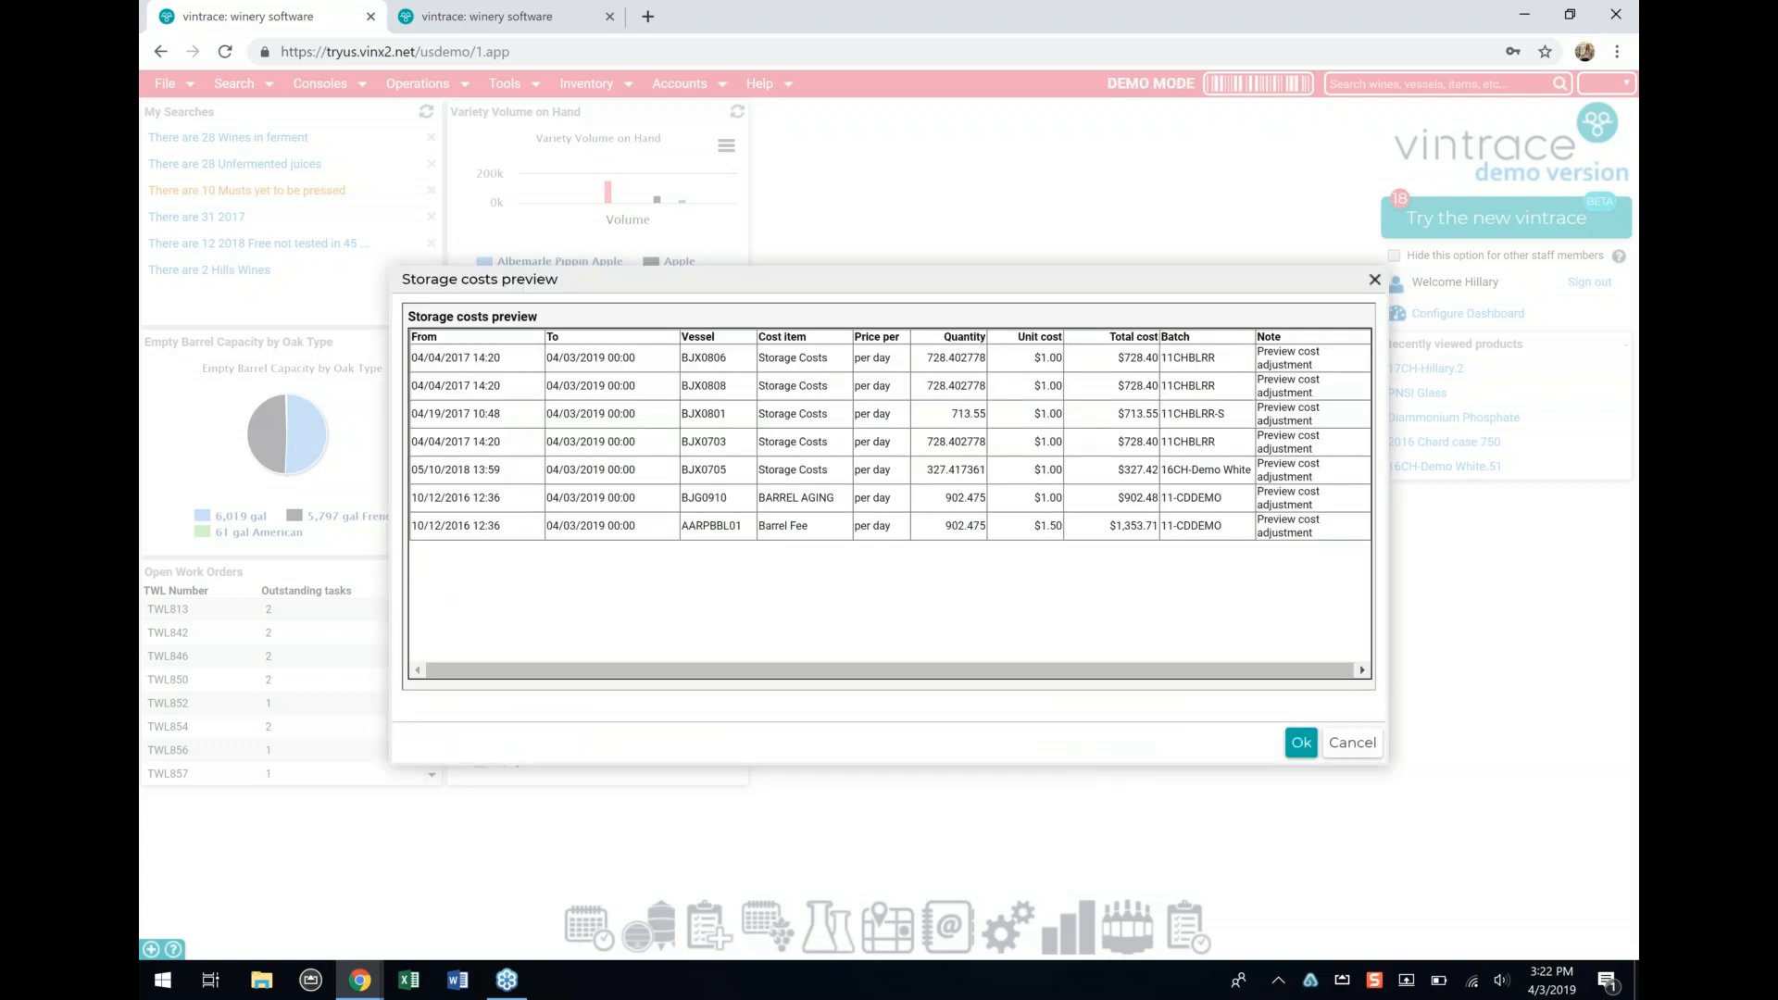
drag(1005, 272, 864, 164)
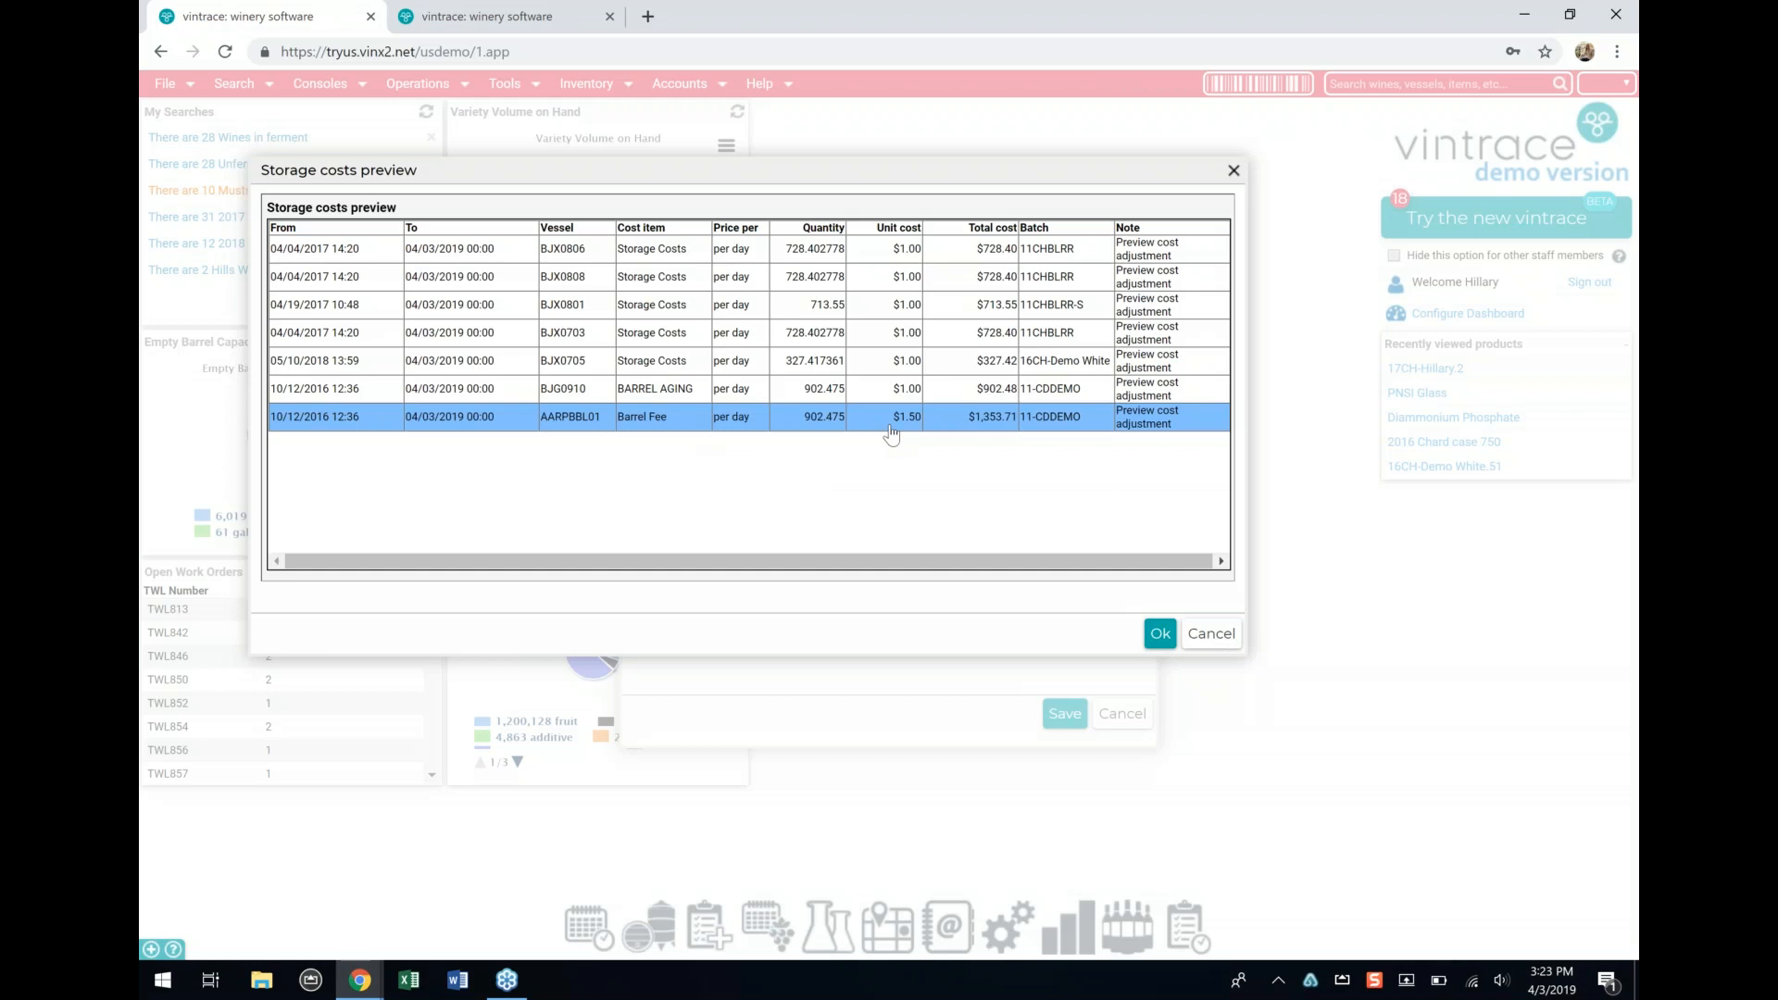
click(1209, 635)
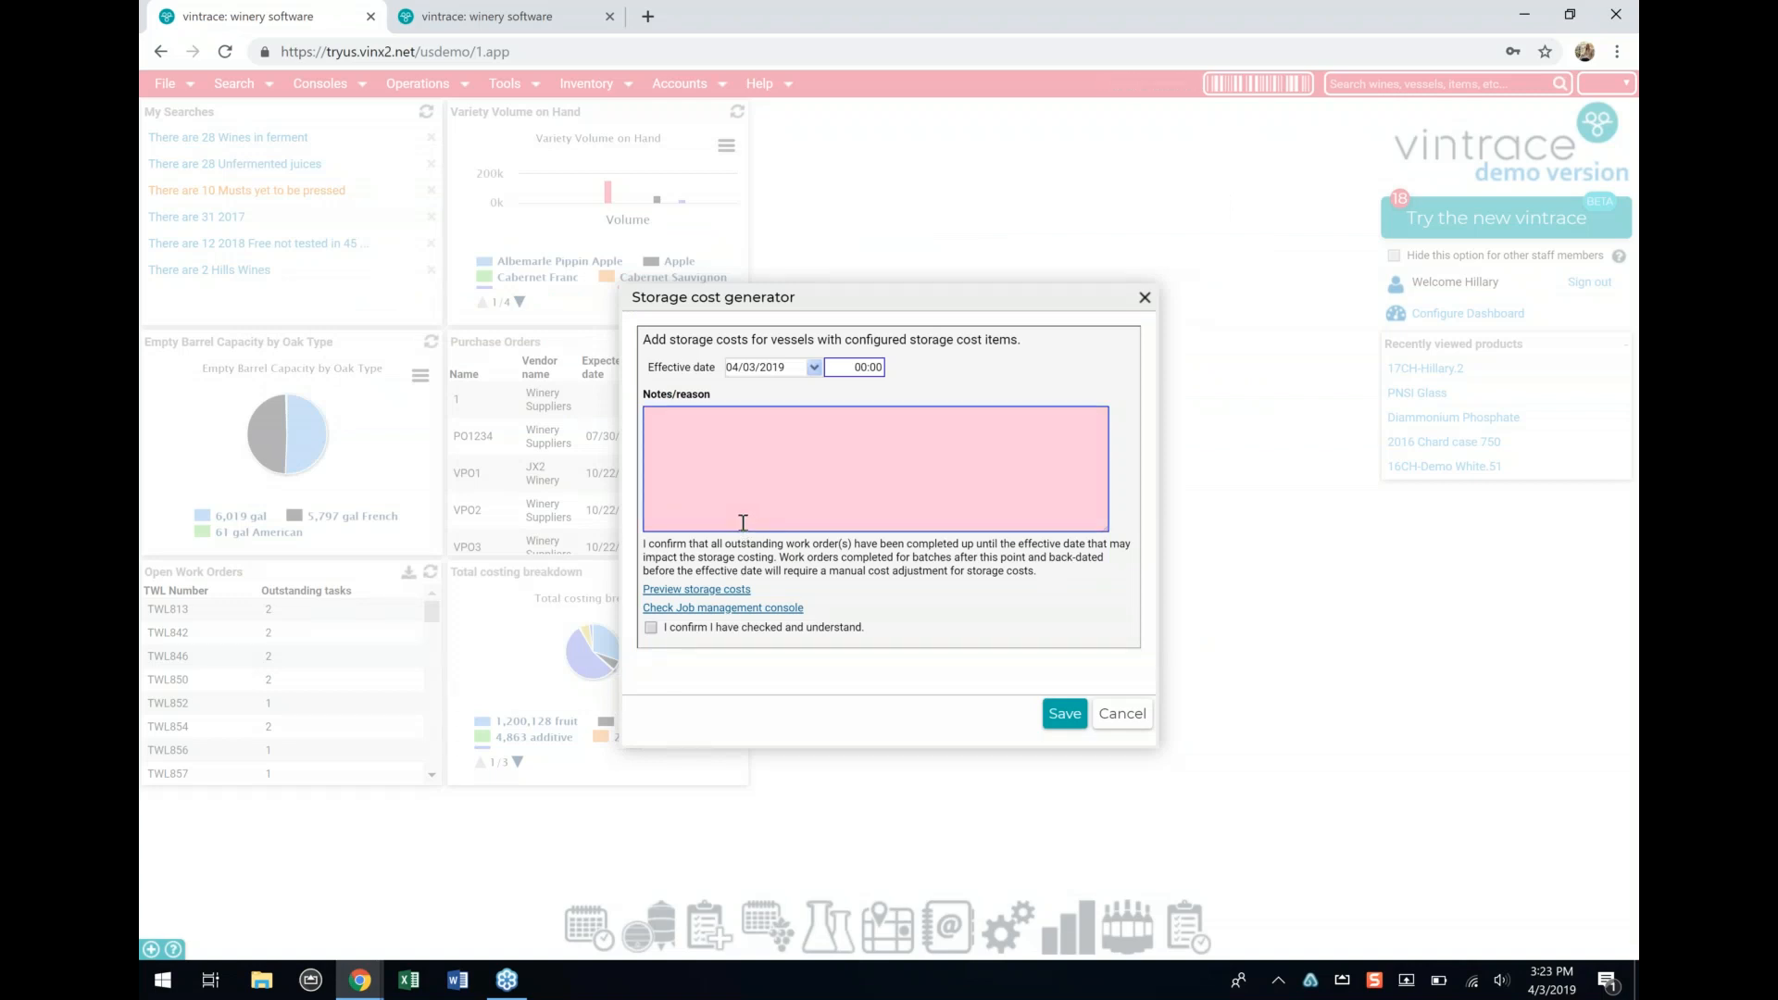
click(1139, 723)
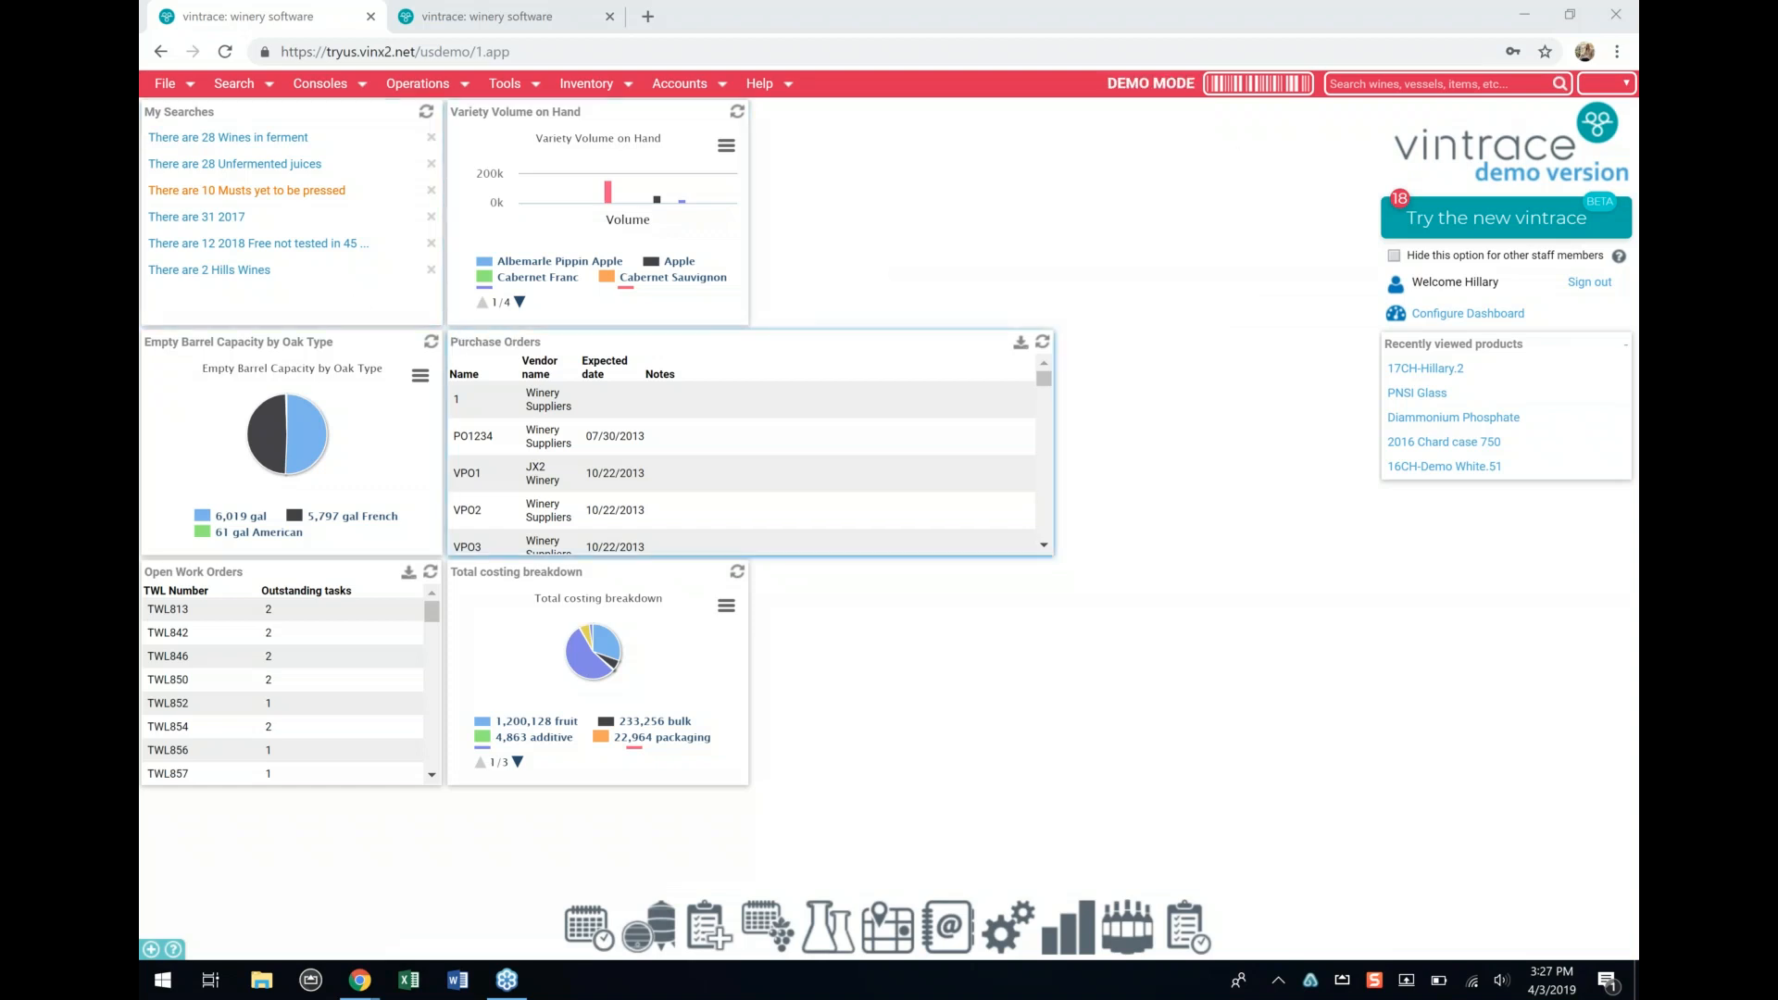
Step: Open purchase order 2018_8 from the dashboard's Purchase Orders list, review its details and item lines, and close it
click(490, 408)
scroll(491, 410, down, 10)
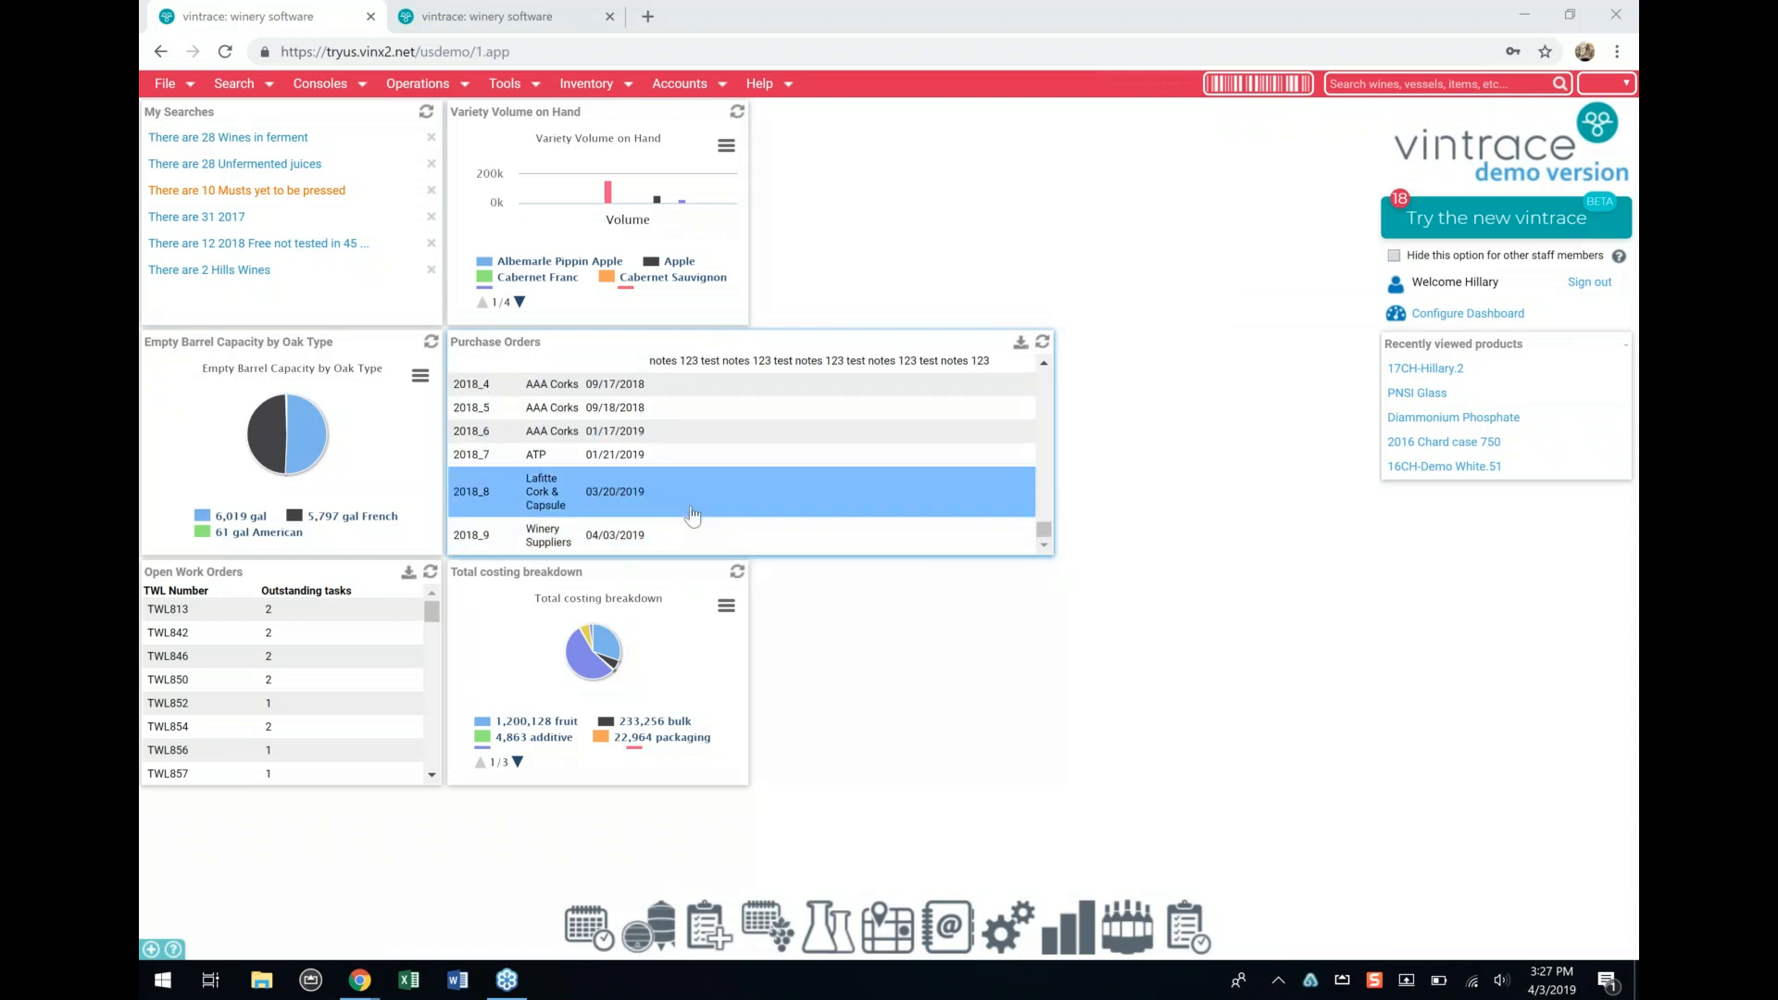
double_click(693, 516)
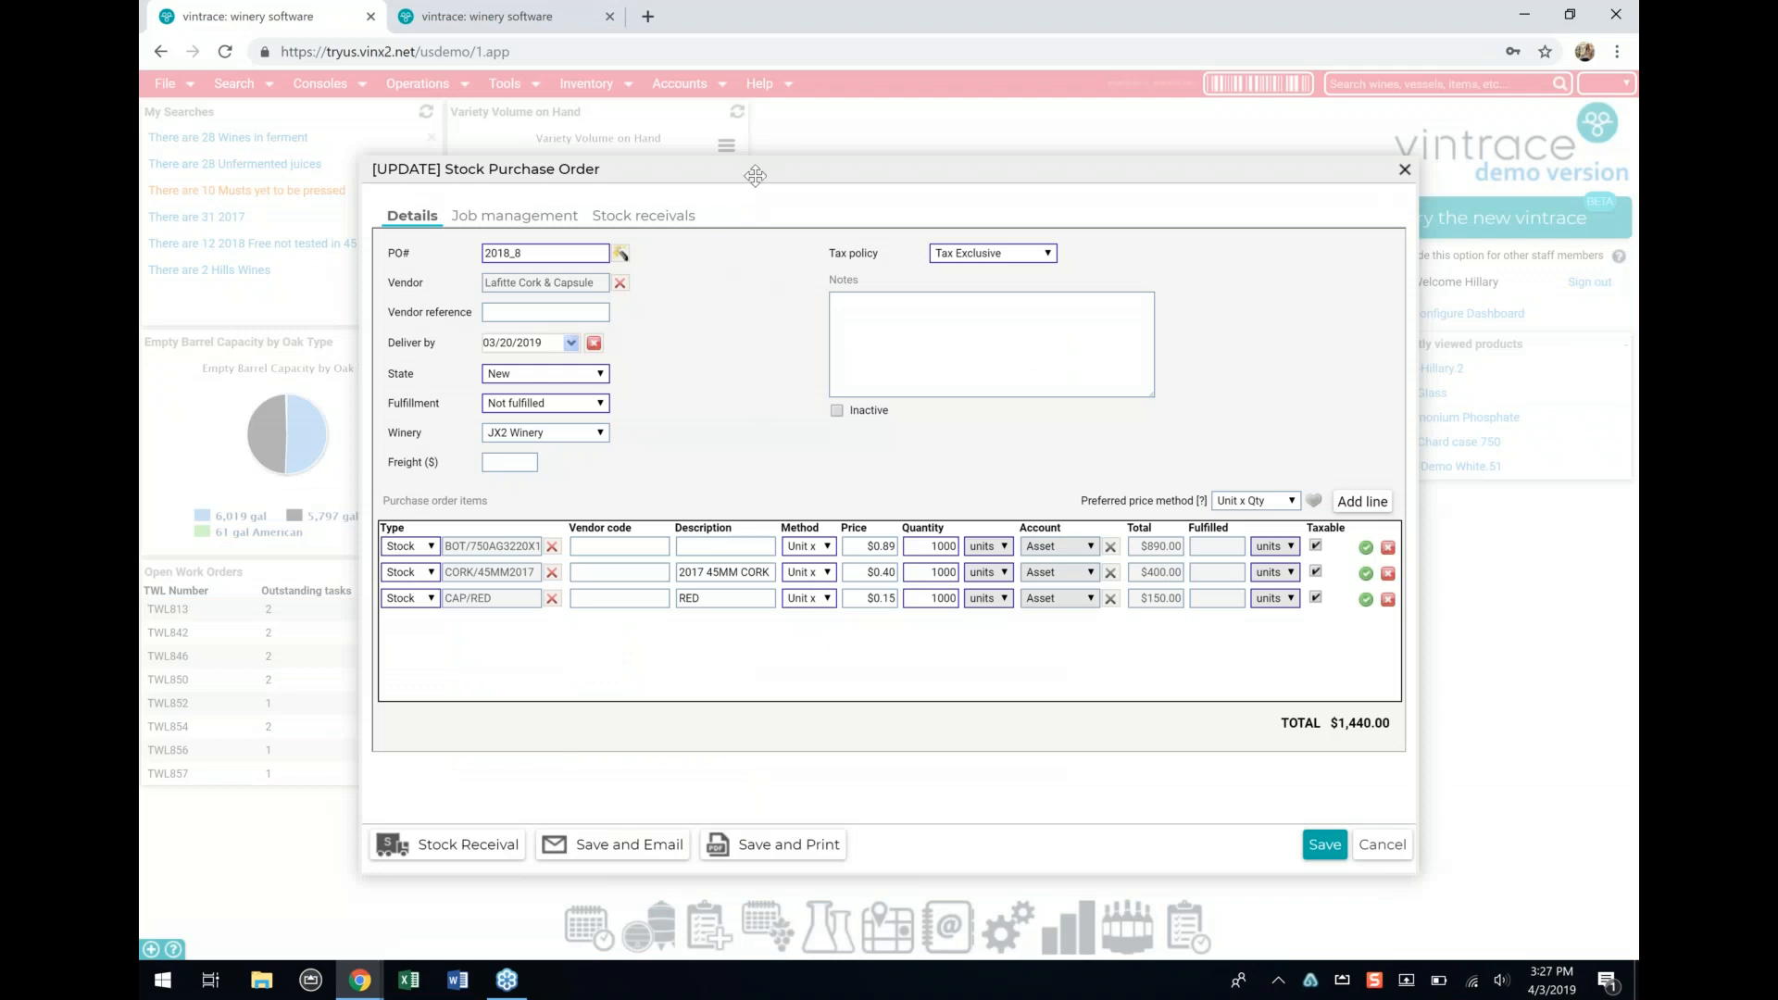
drag(695, 185, 551, 191)
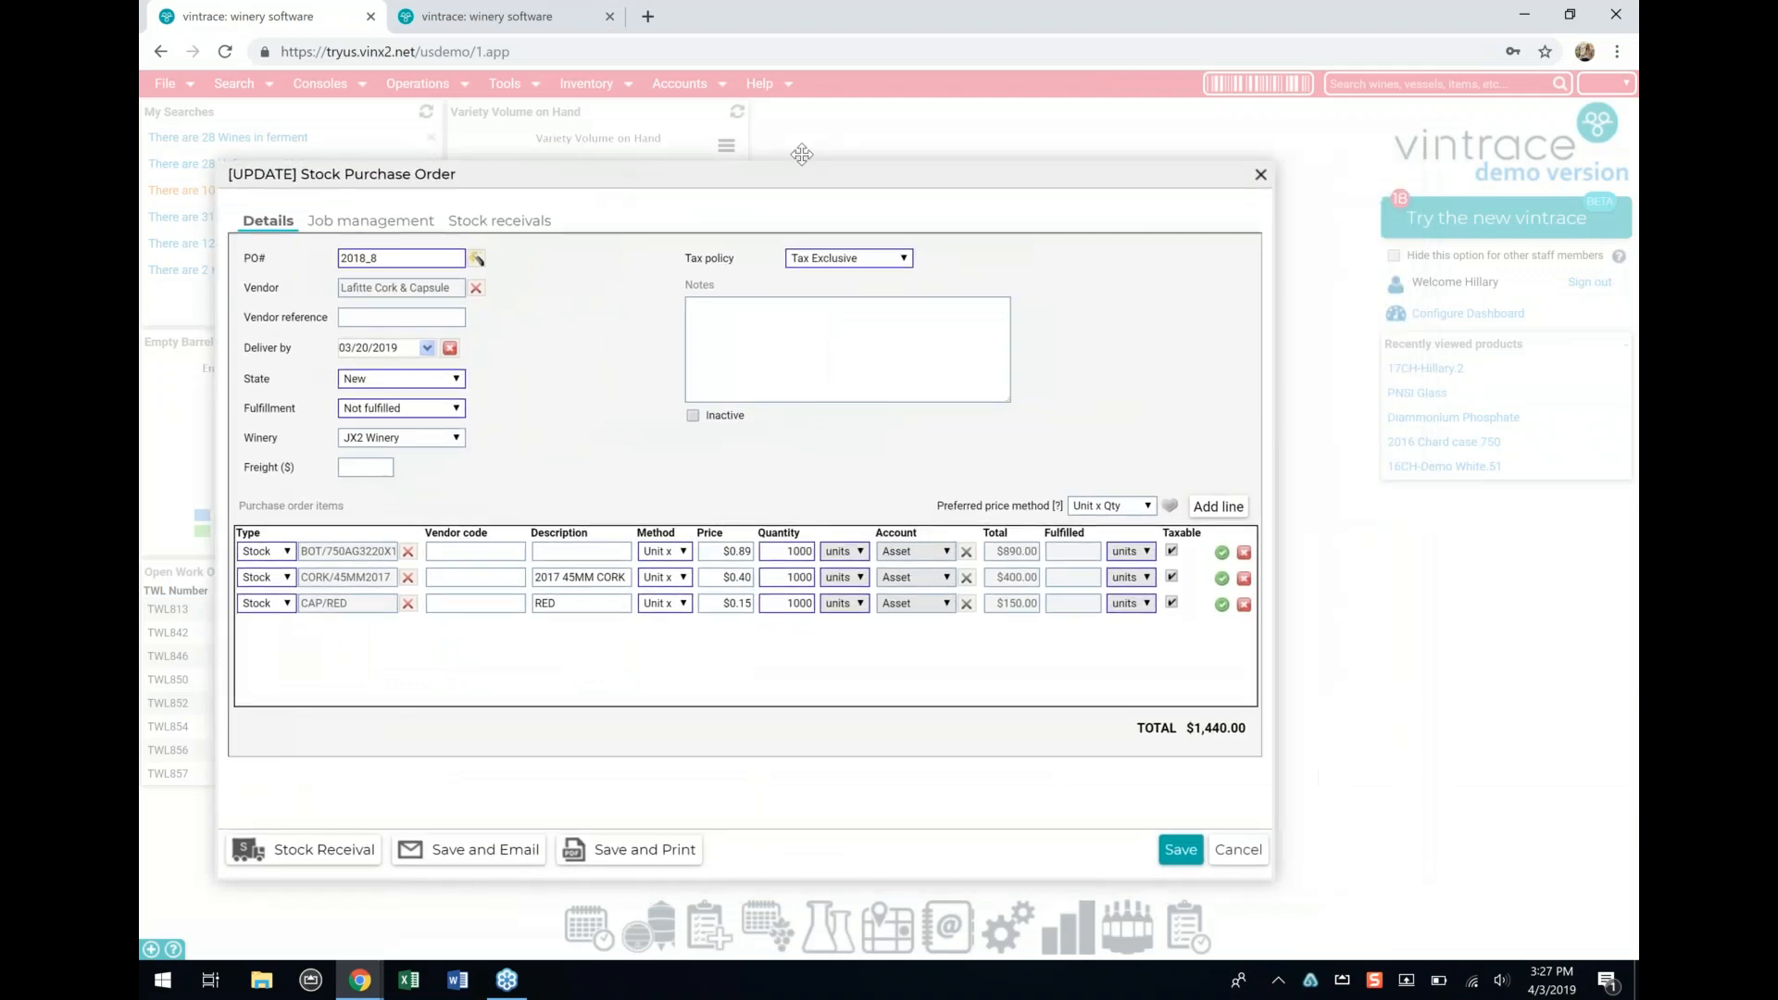
click(1262, 176)
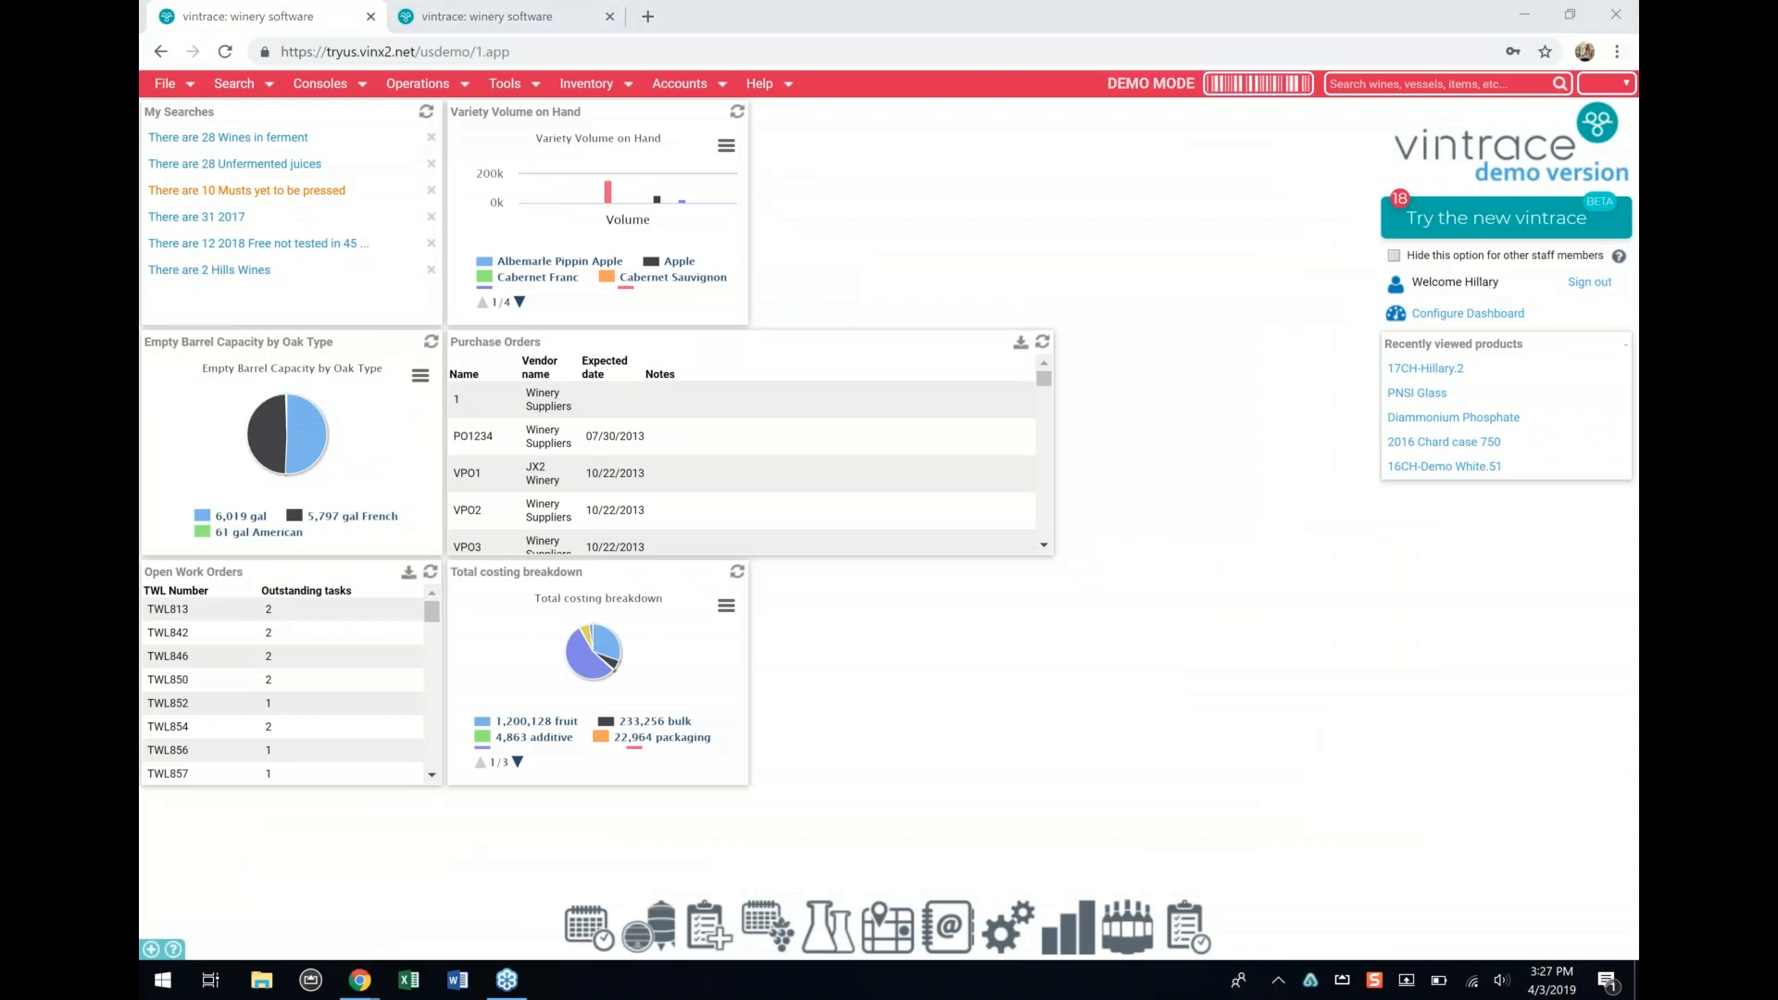
Step: Examine the list of dashlets available to add in the dashboard configuration, and close it without adding any
click(1479, 317)
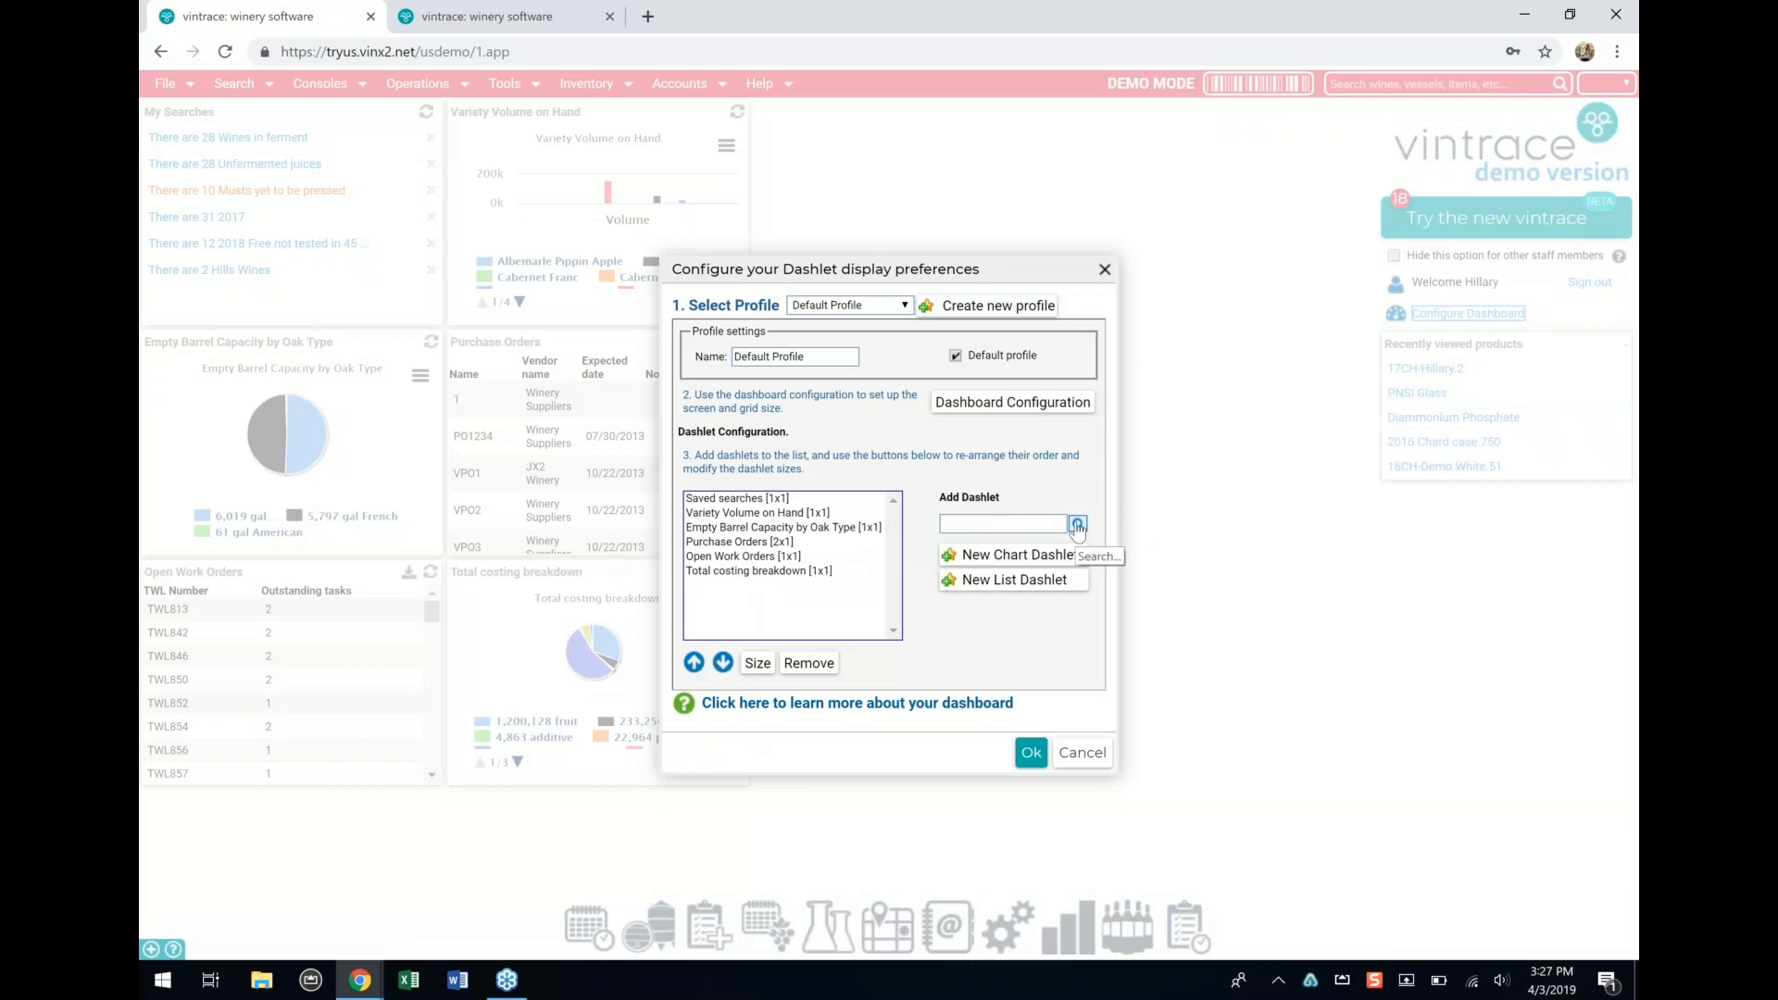
click(1077, 524)
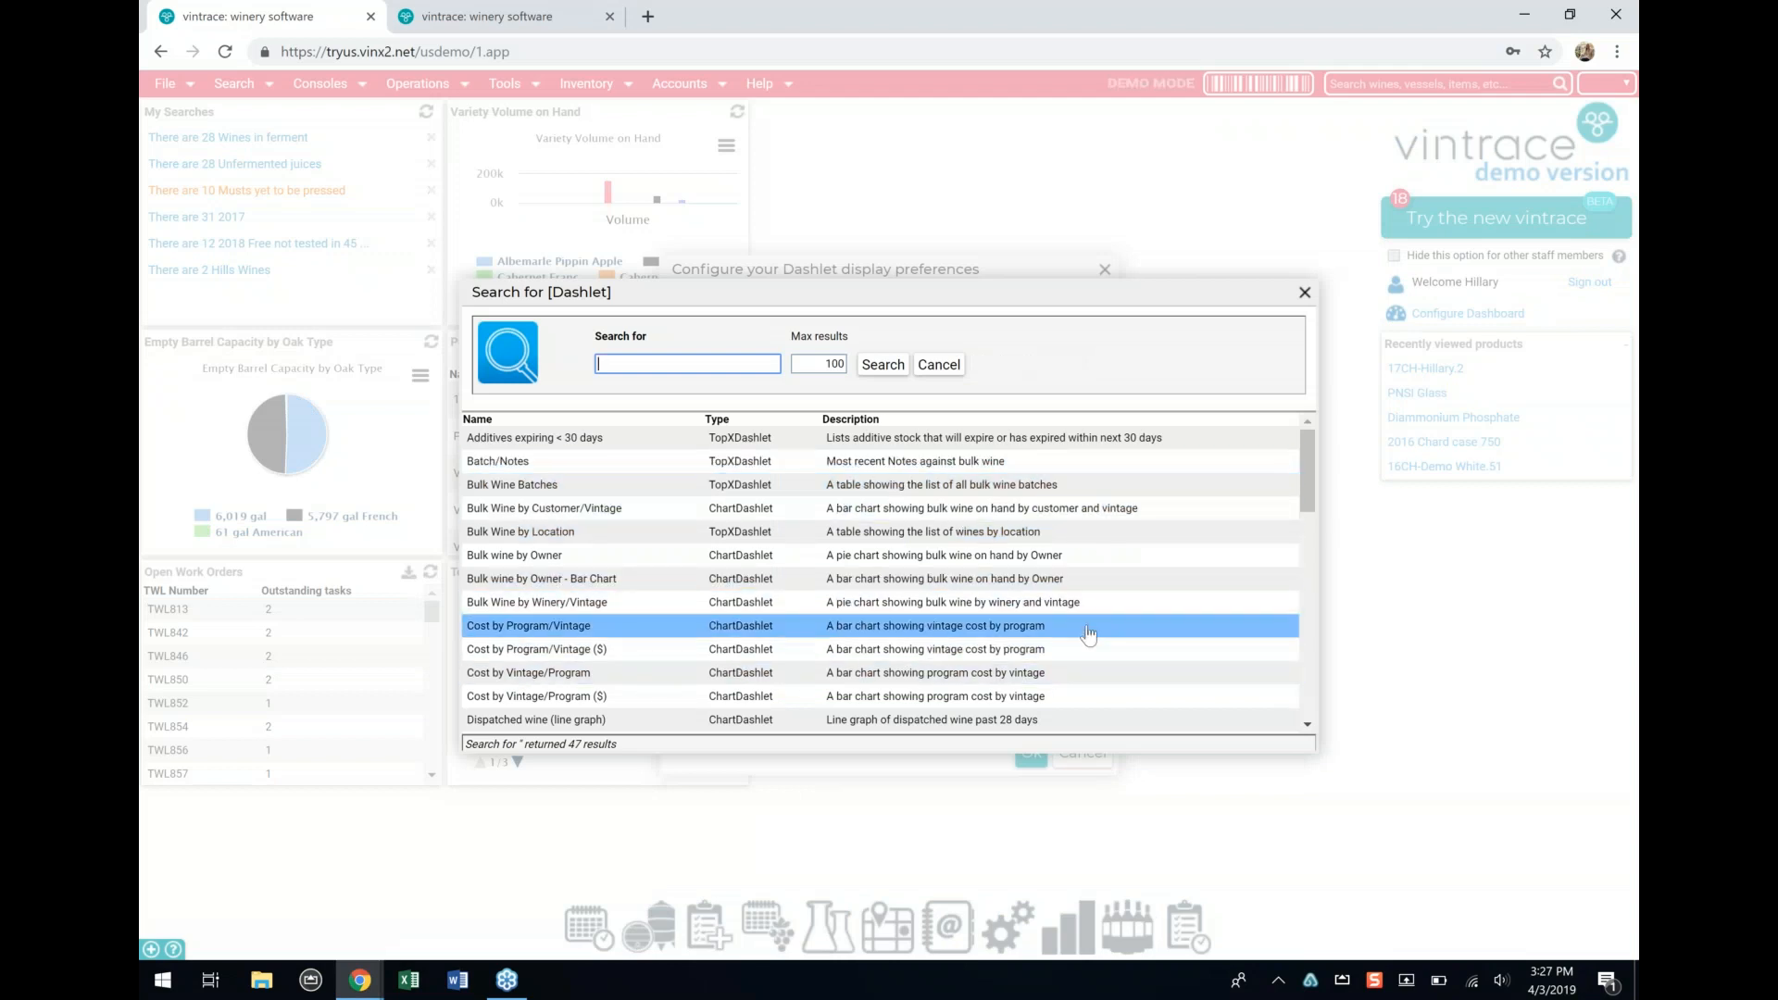
scroll(1088, 634, down, 3)
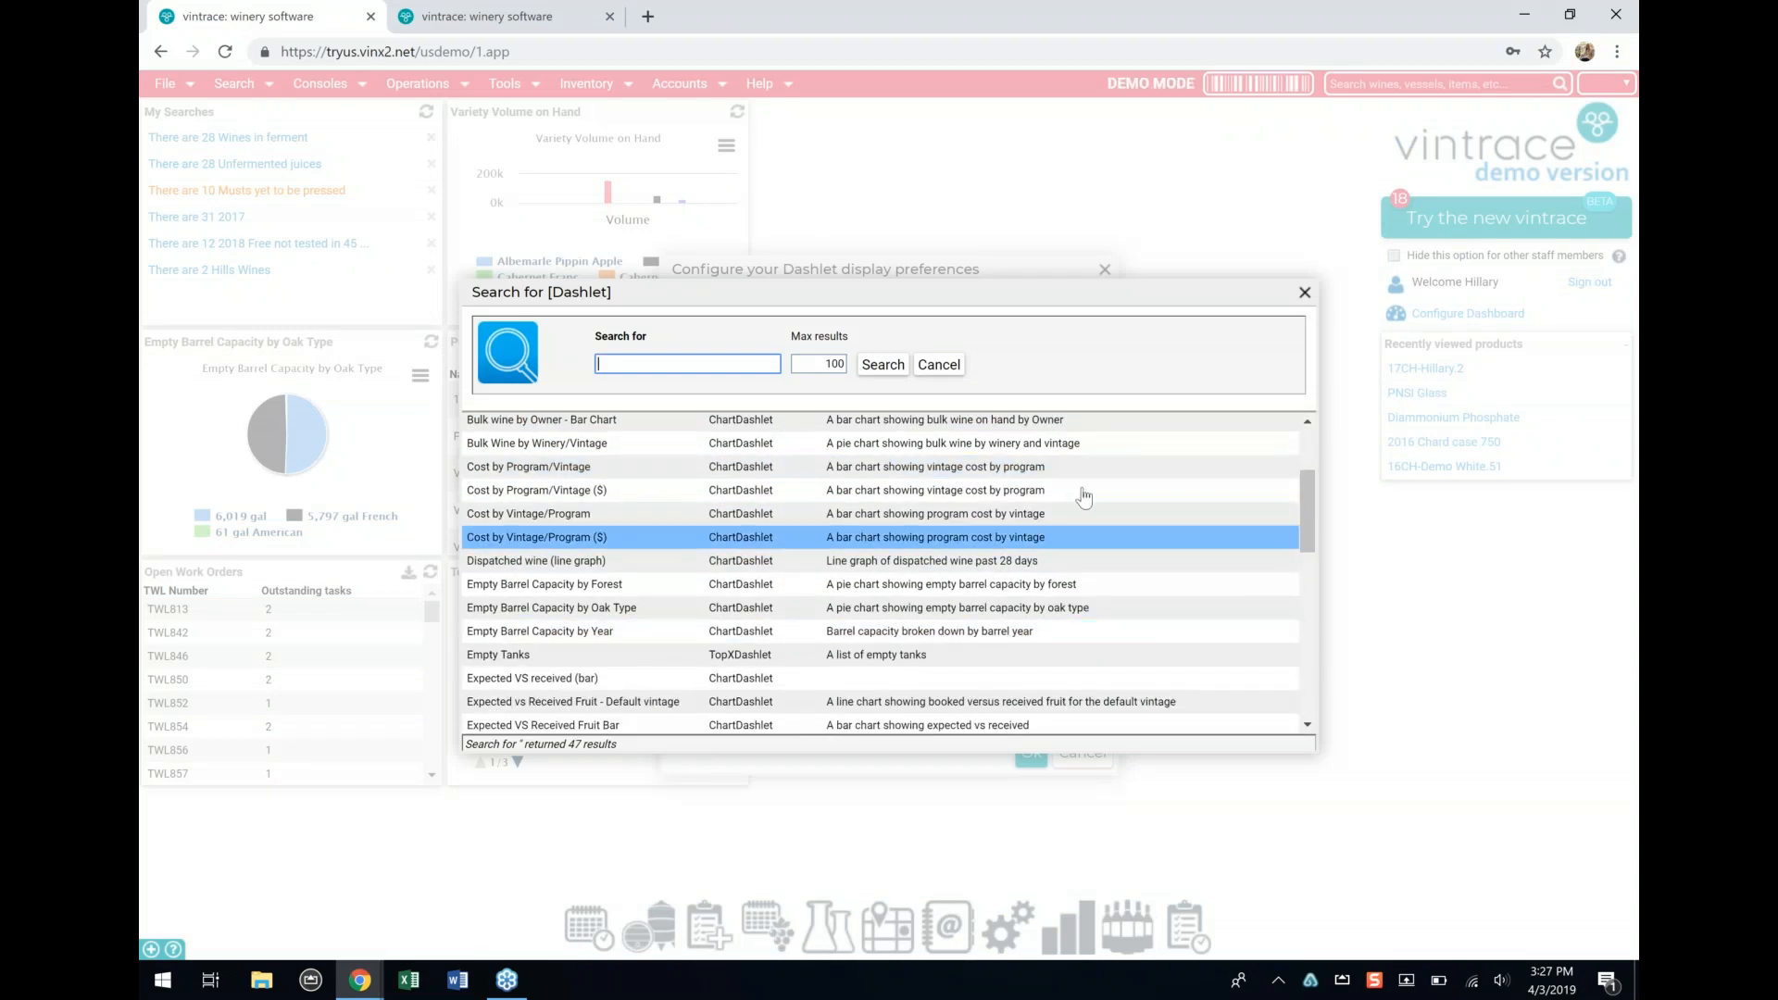
scroll(1086, 583, down, 3)
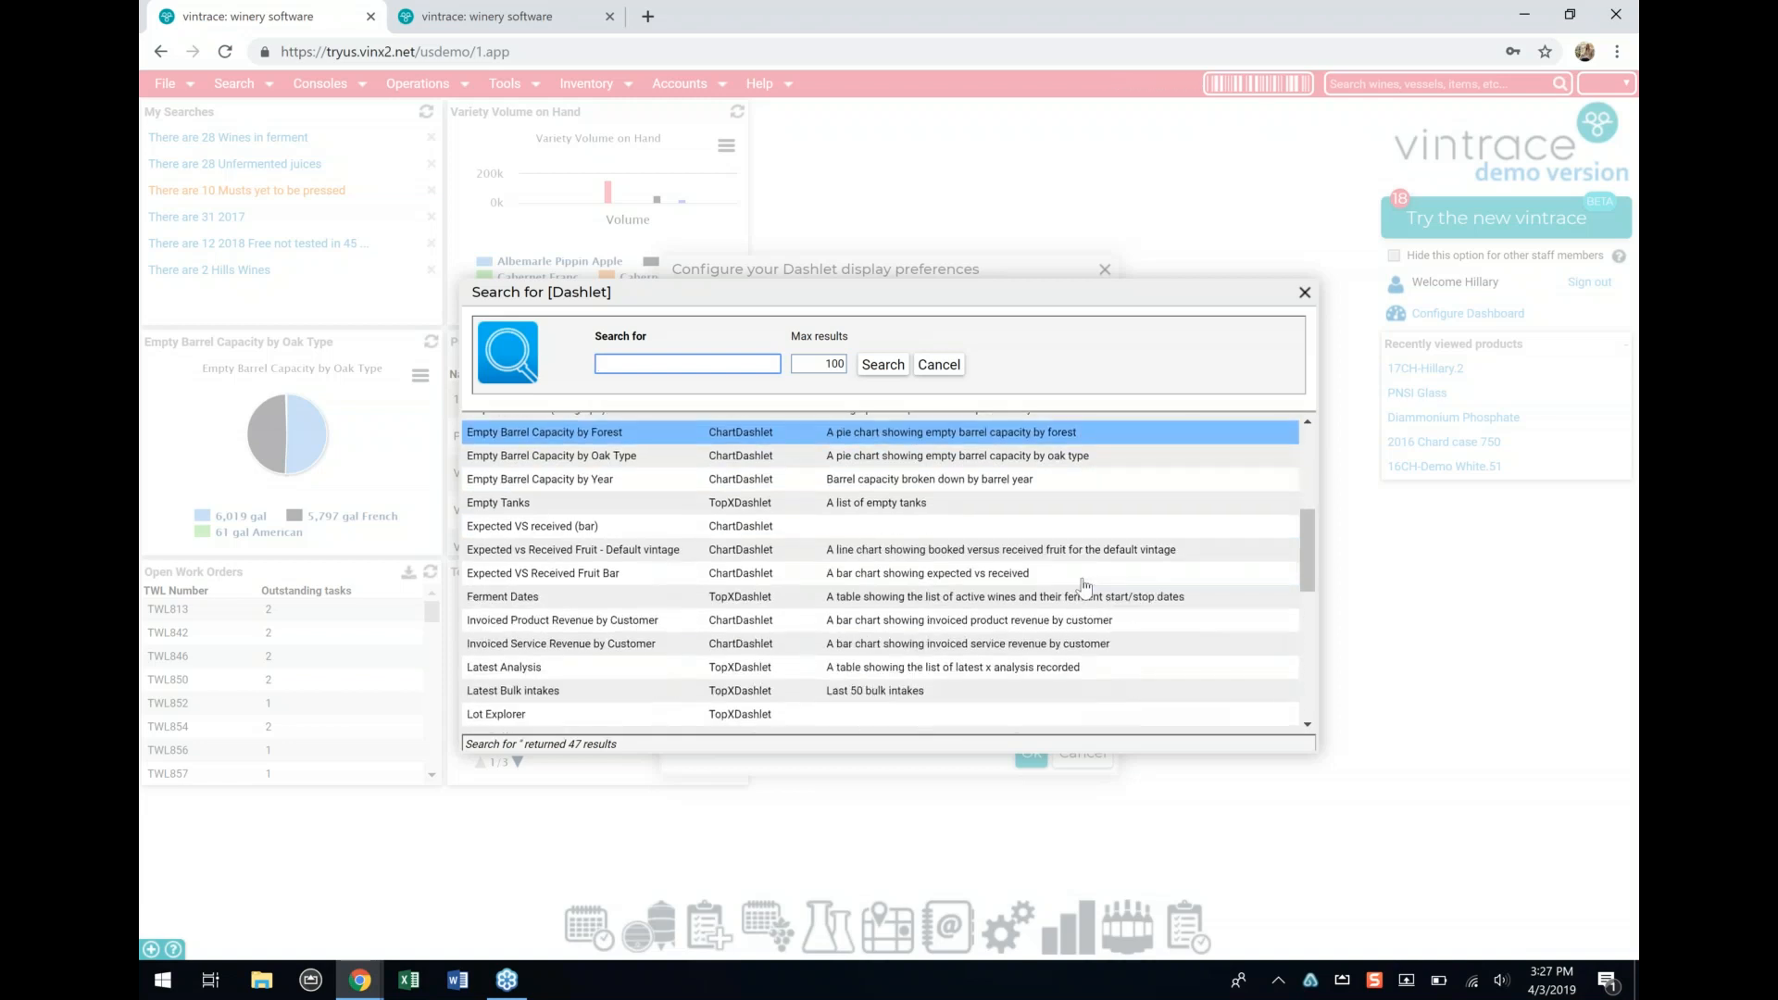
scroll(1085, 583, down, 3)
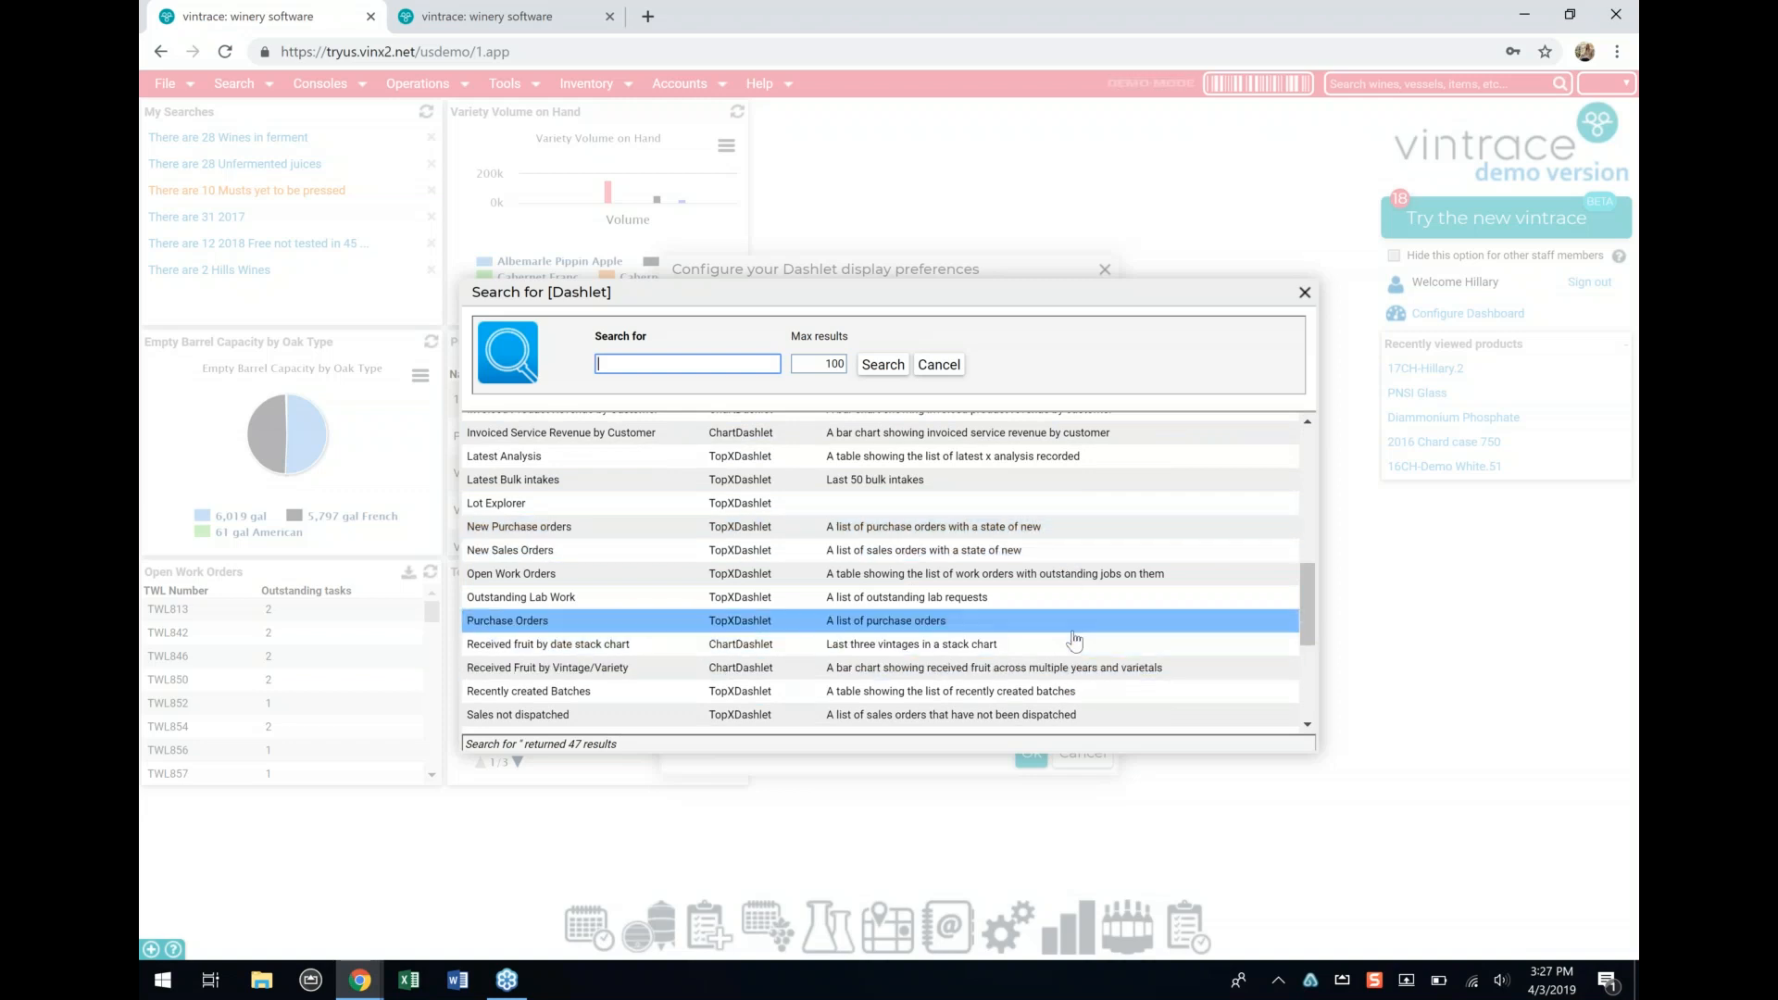
scroll(1073, 637, down, 2)
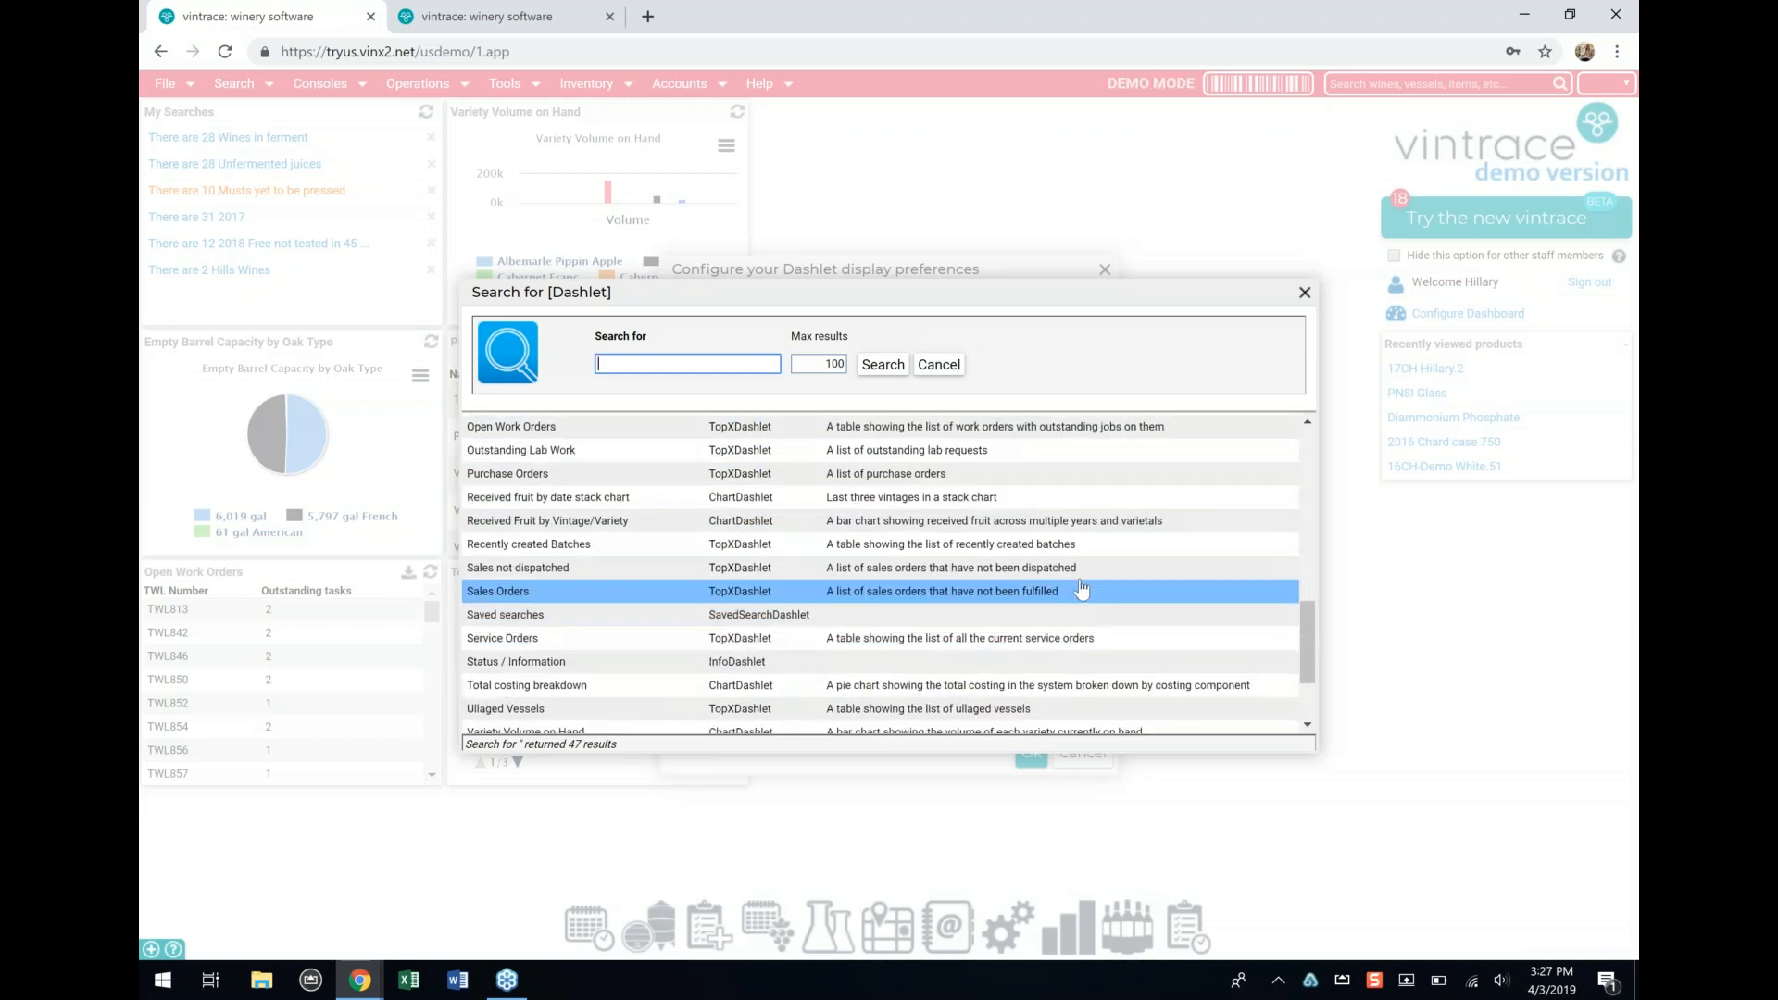
scroll(1081, 604, down, 2)
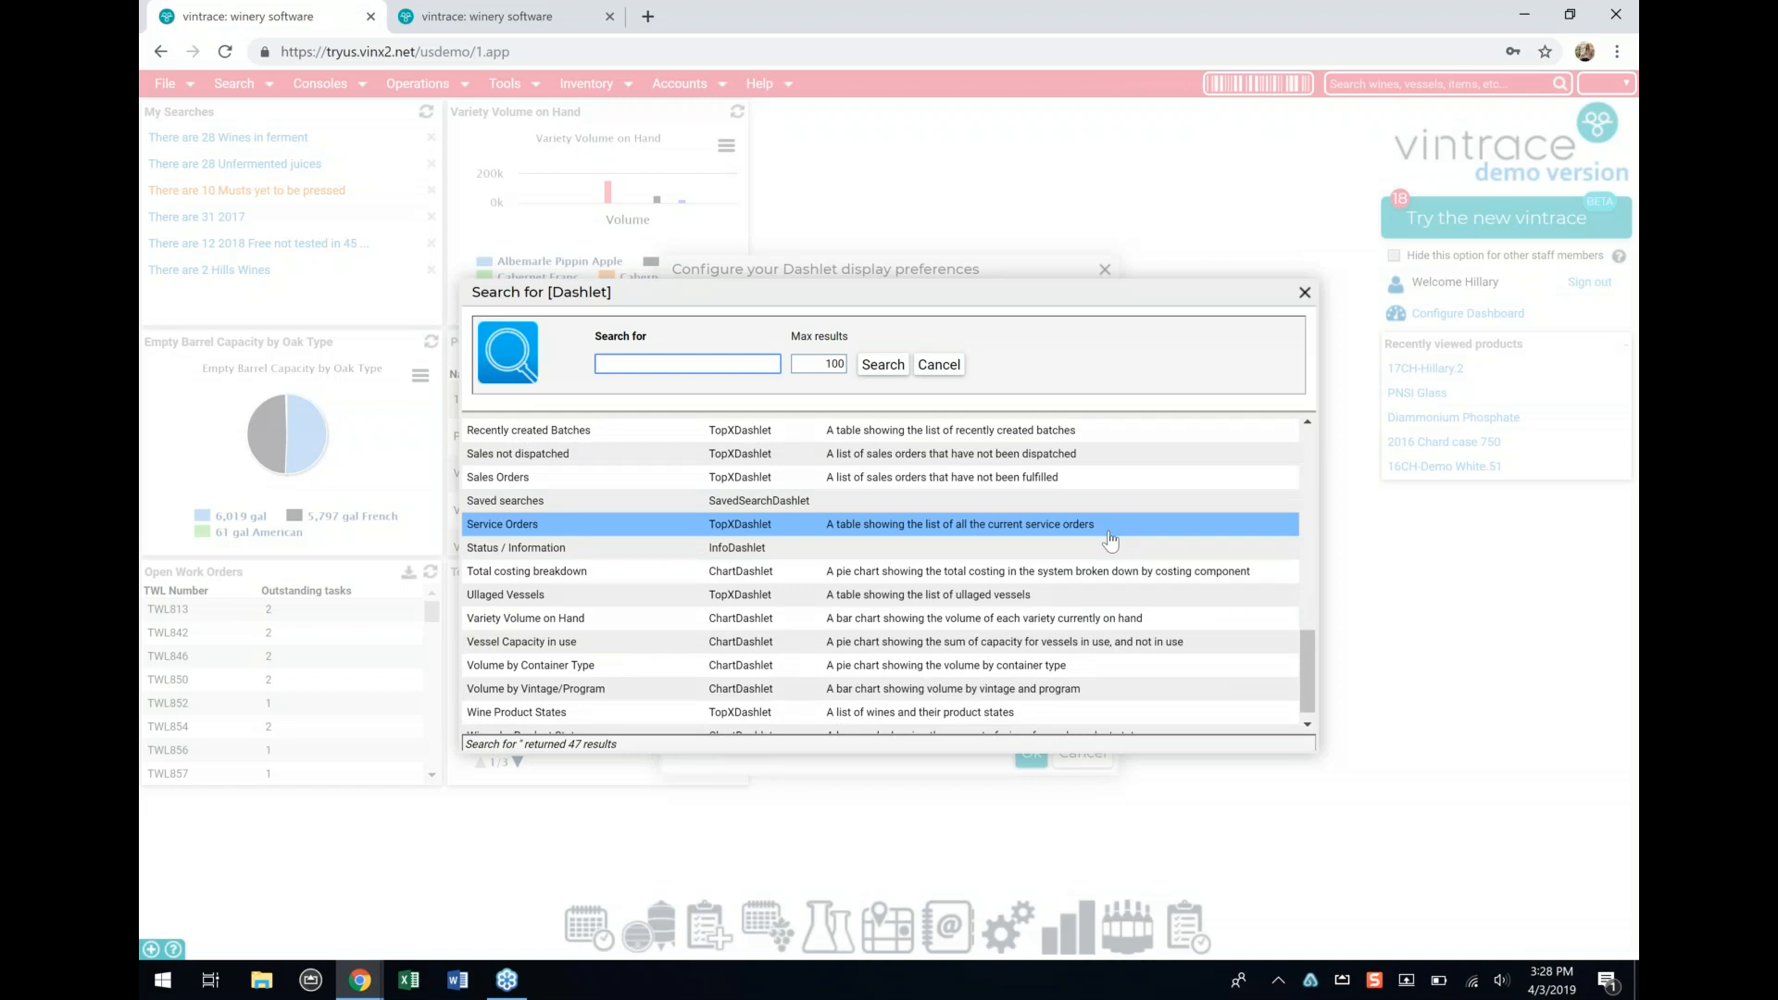
scroll(1111, 540, down, 1)
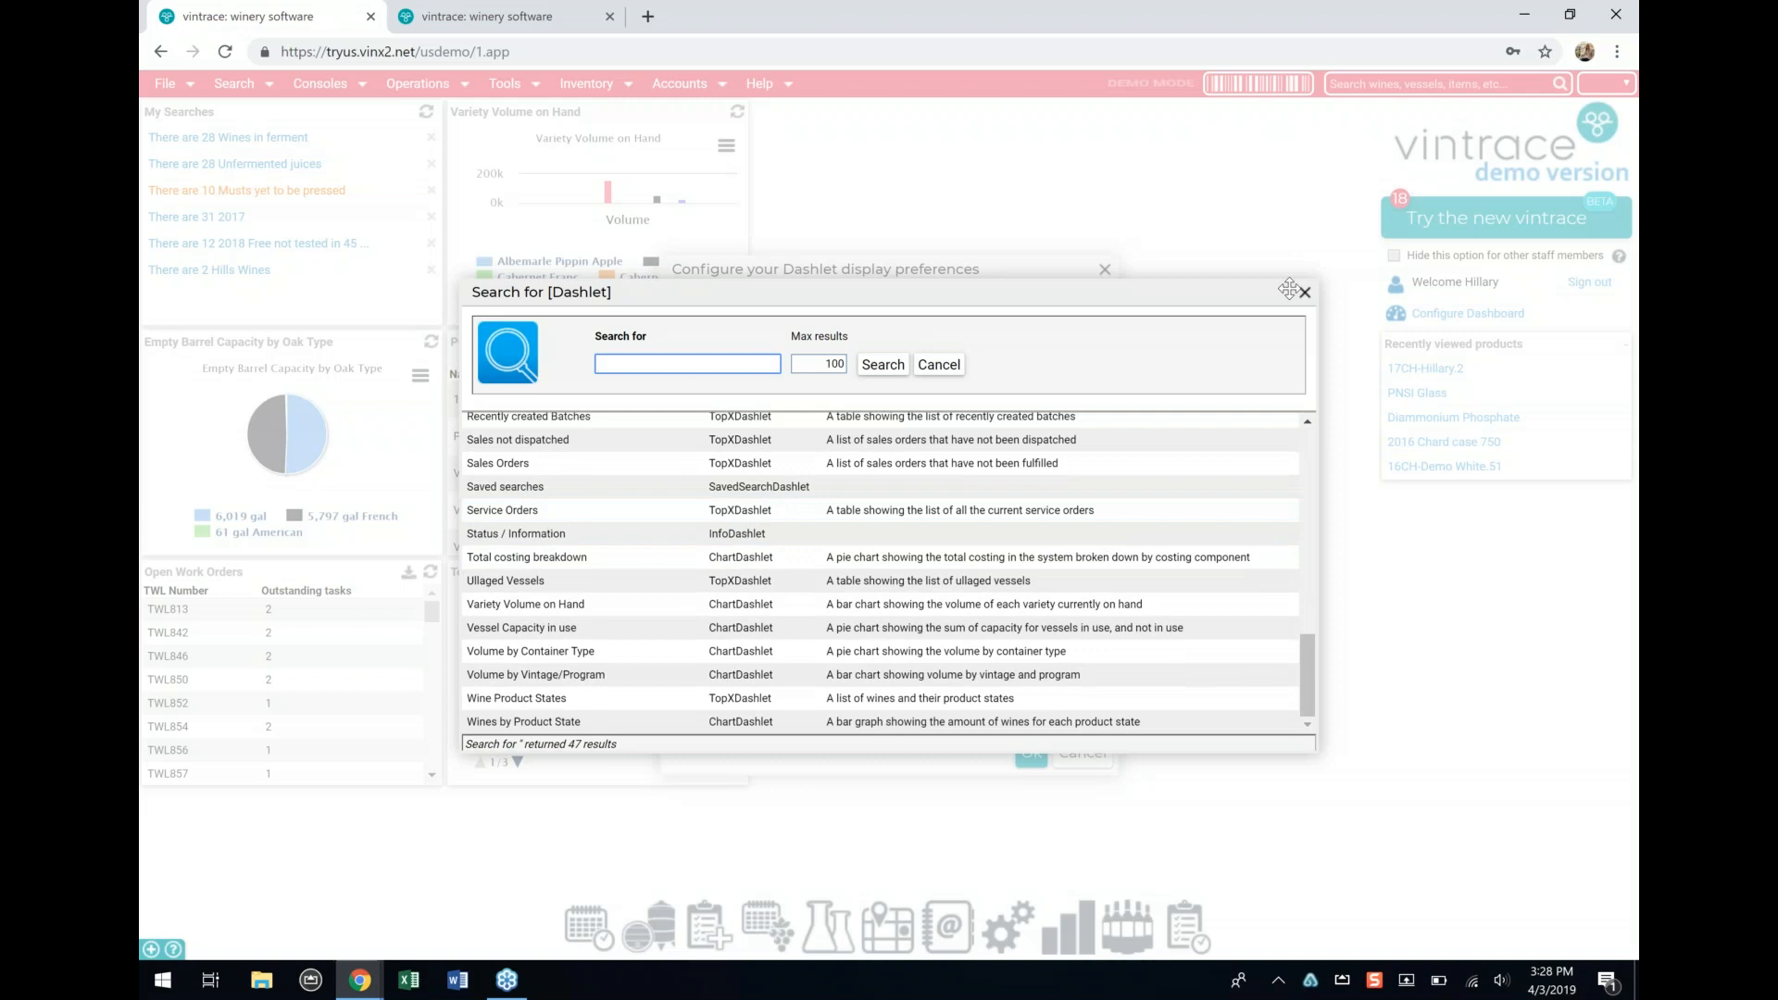
click(1305, 293)
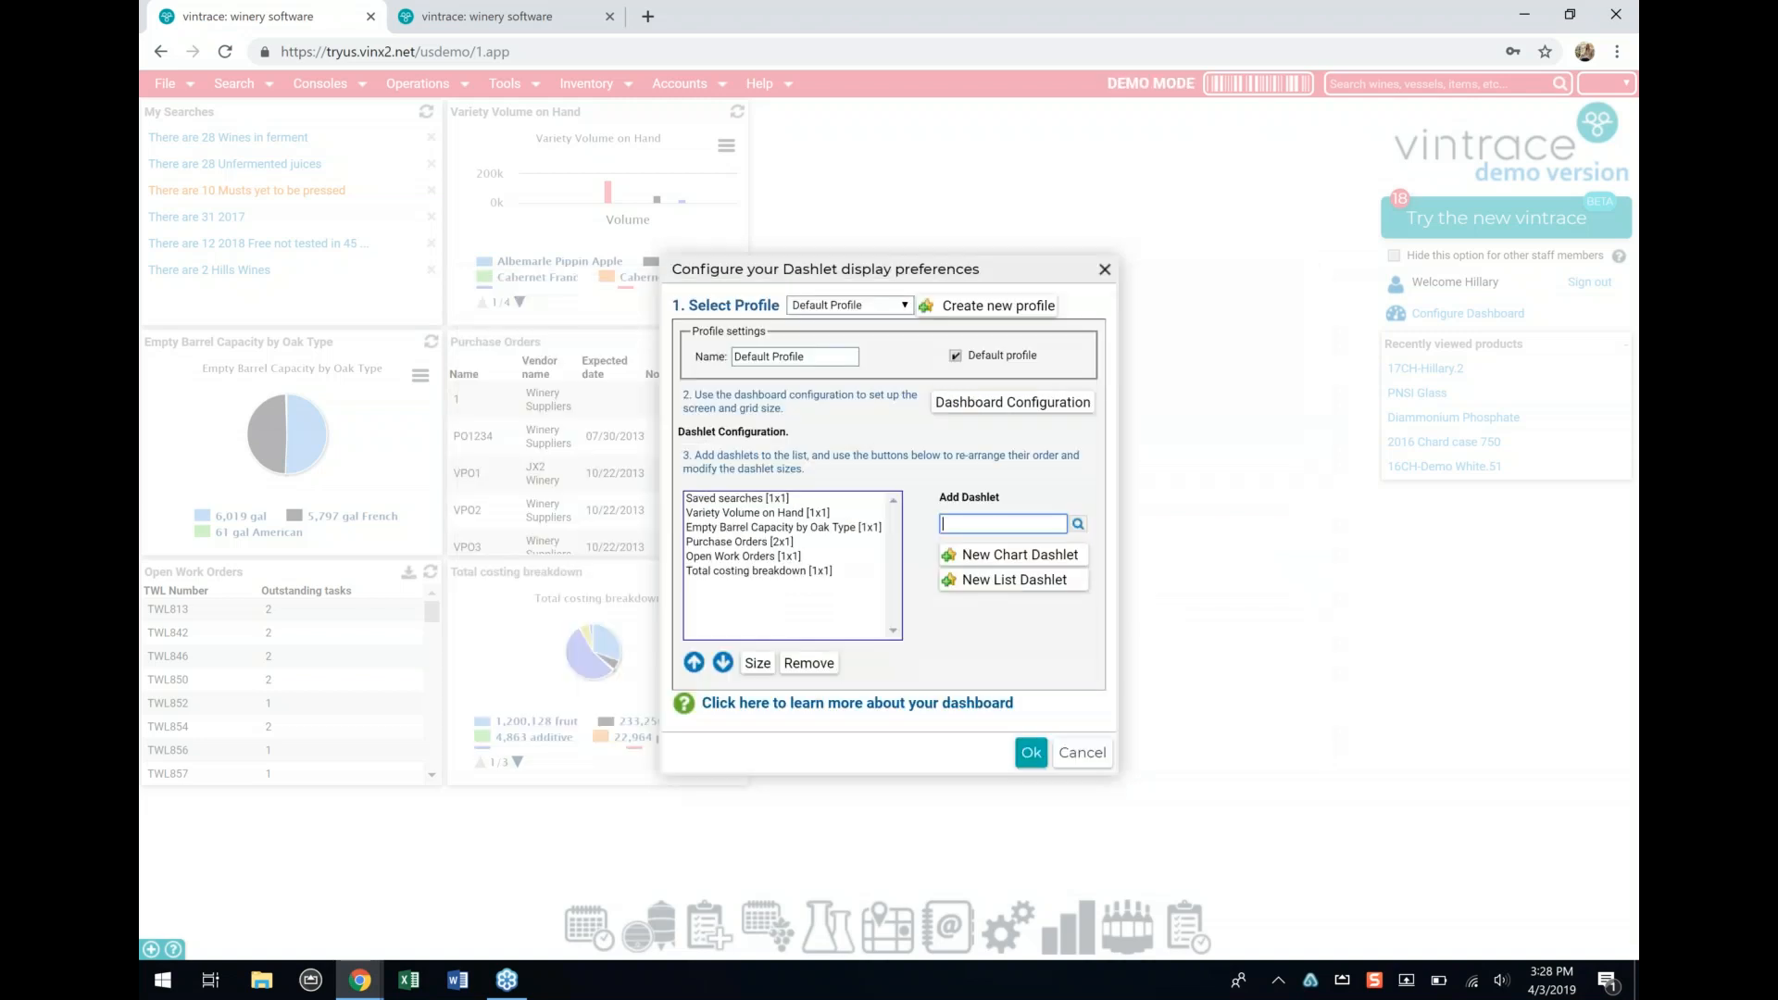
click(1105, 271)
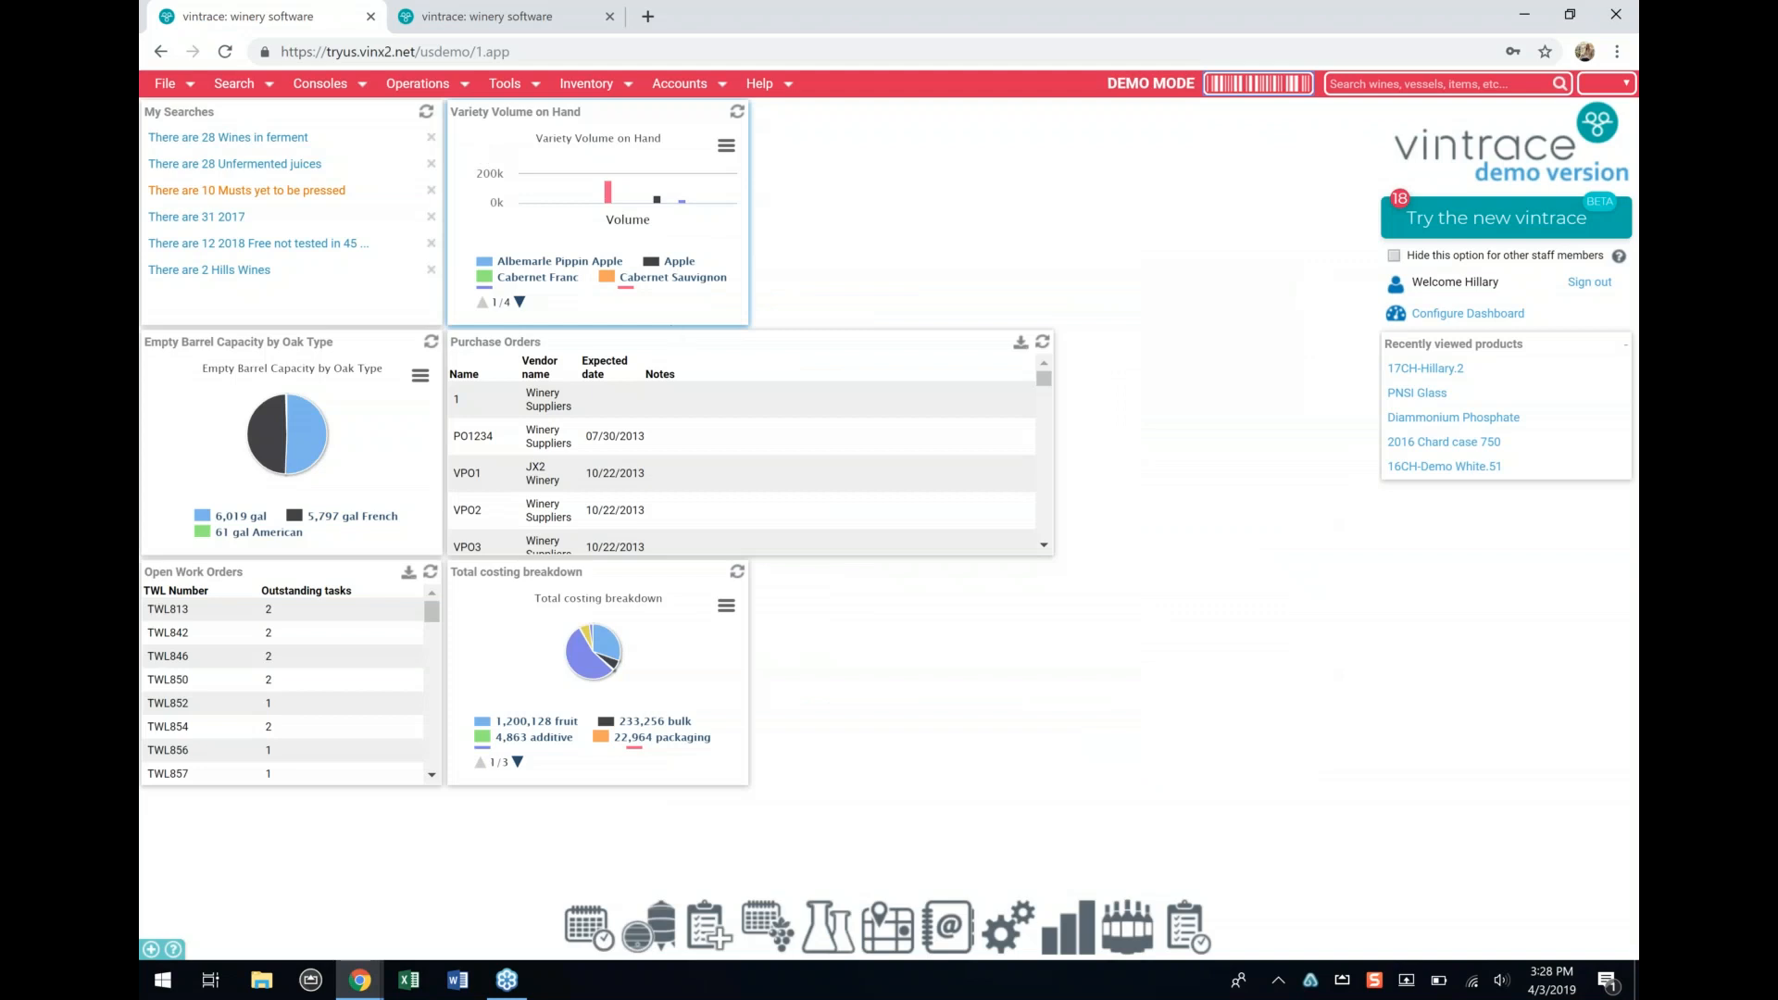